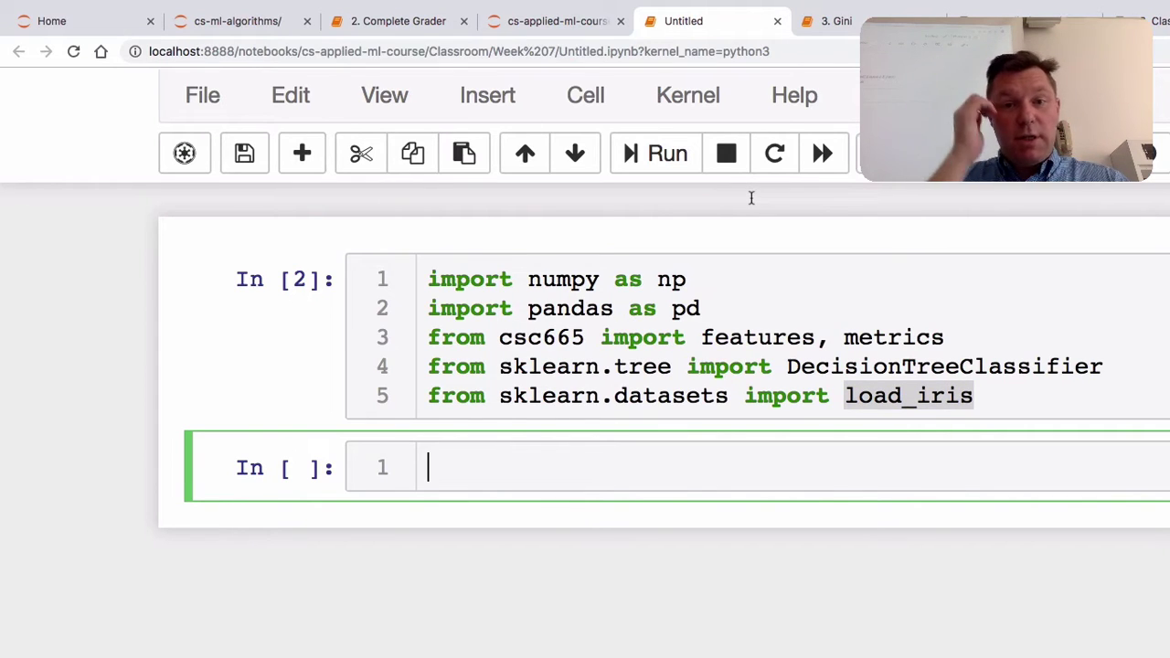
# Step: Load the iris dataset with iris = load_iris() and display iris in a cell below
pyautogui.write('dat')
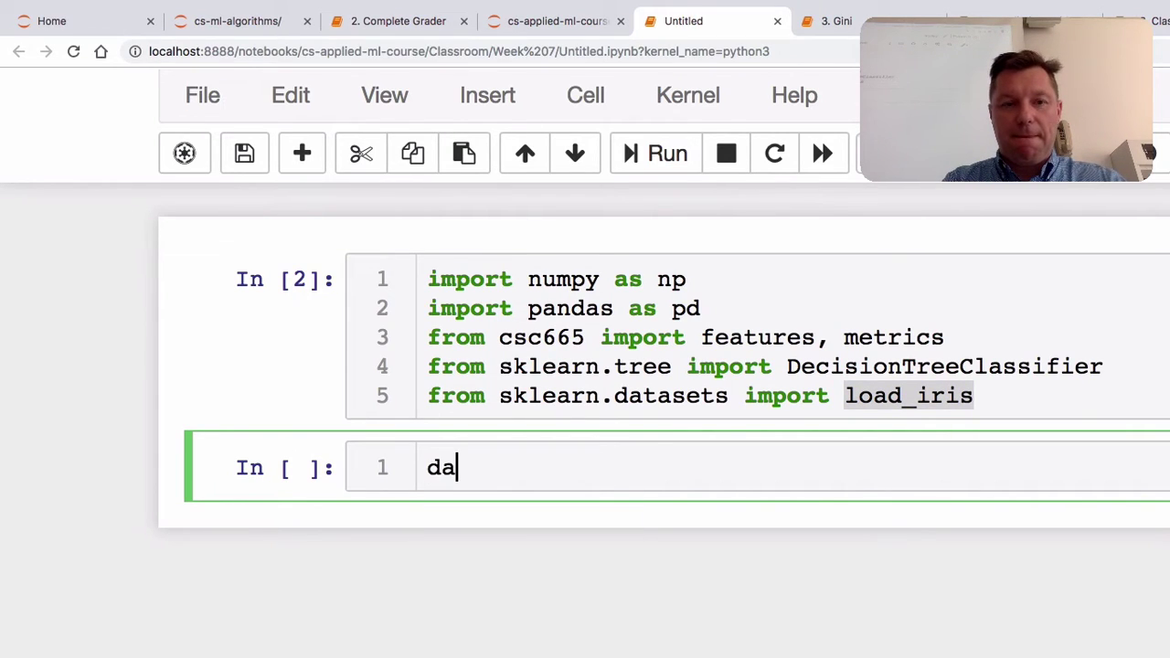
pyautogui.press('BackSpace')
pyautogui.press('BackSpace')
pyautogui.press('BackSpace')
pyautogui.write('iris = load_iris()')
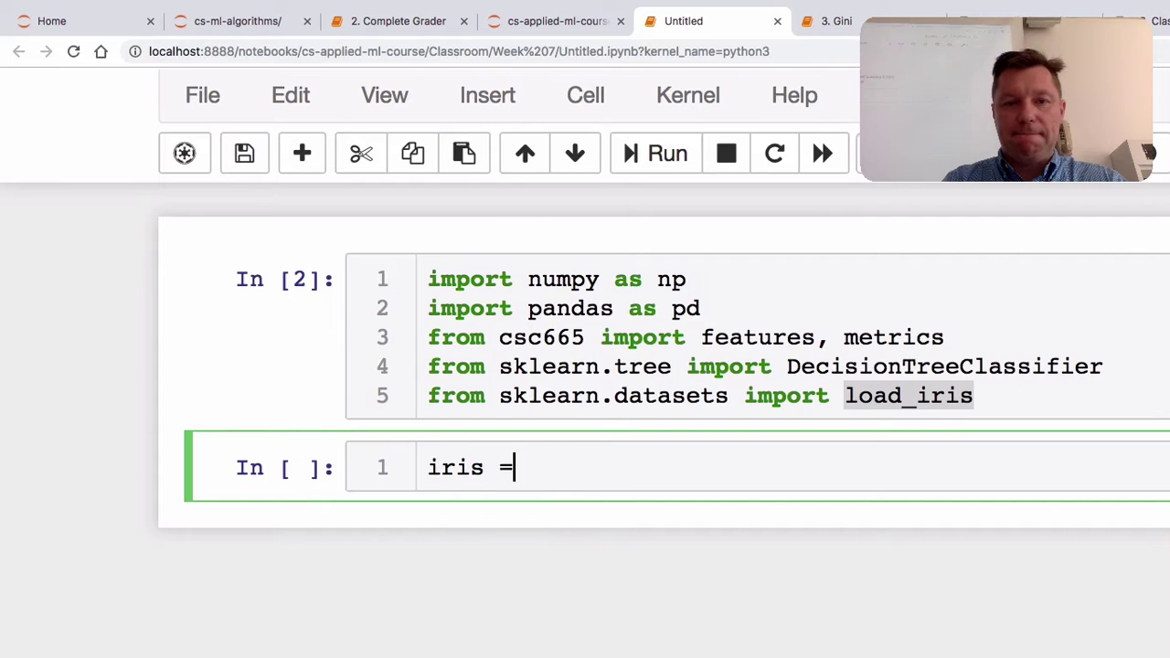
pyautogui.hotkey('shift', 'Tab')
pyautogui.hotkey('shift', 'Return')
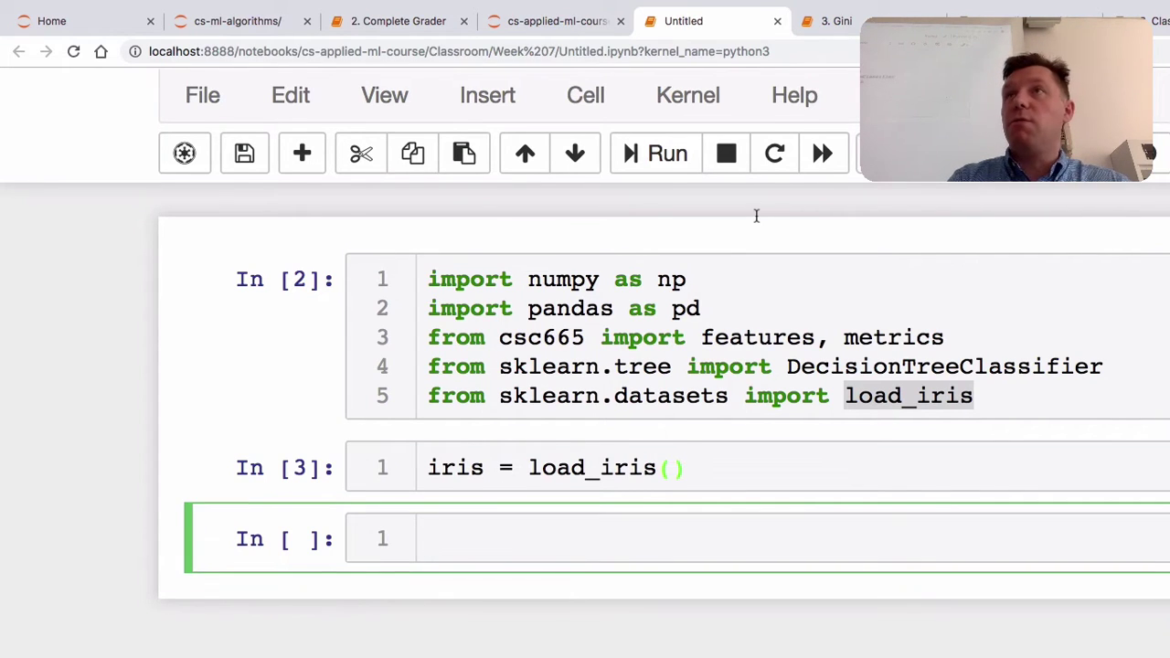
pyautogui.write('iris')
pyautogui.hotkey('shift', 'Return')
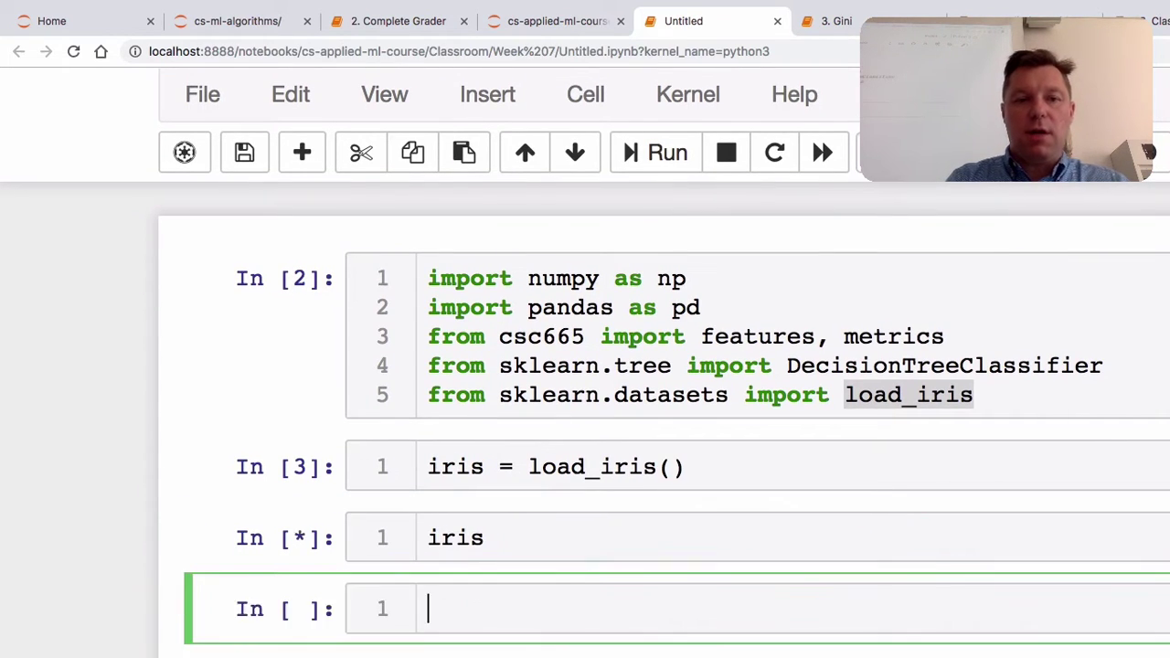
# Step: Change the cell that displays iris to iris.keys() and run it to list the dataset's keys
pyautogui.press('Up')
pyautogui.press('End')
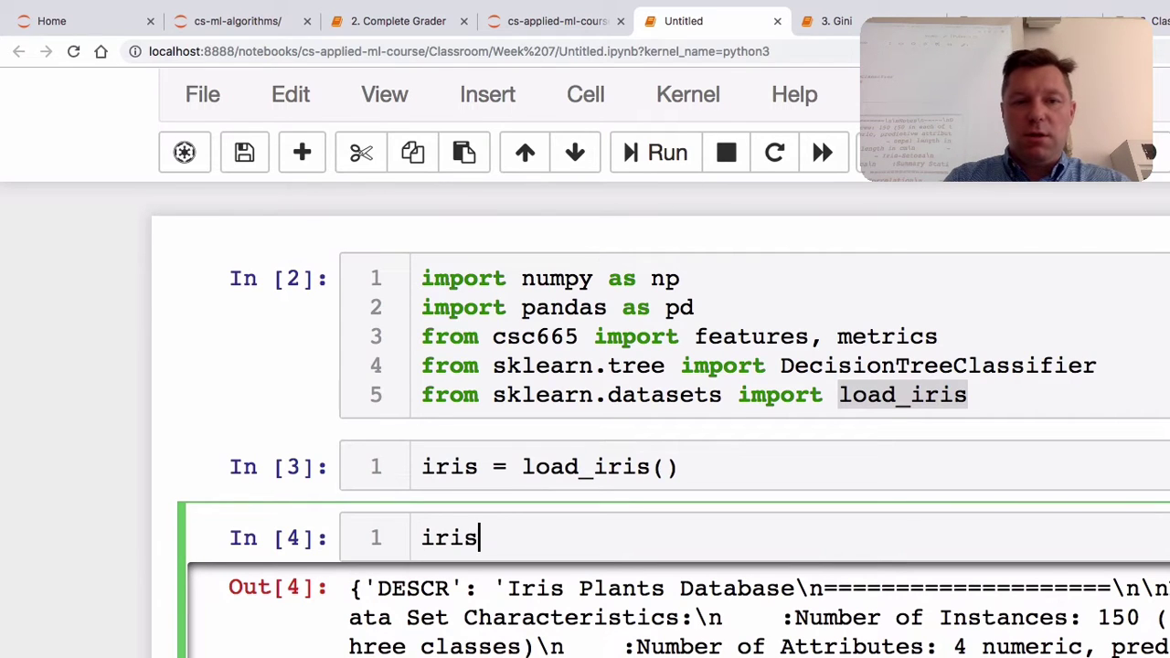
pyautogui.write('.')
pyautogui.press('Tab')
pyautogui.write('h')
pyautogui.press('BackSpace')
pyautogui.write('keys9)')
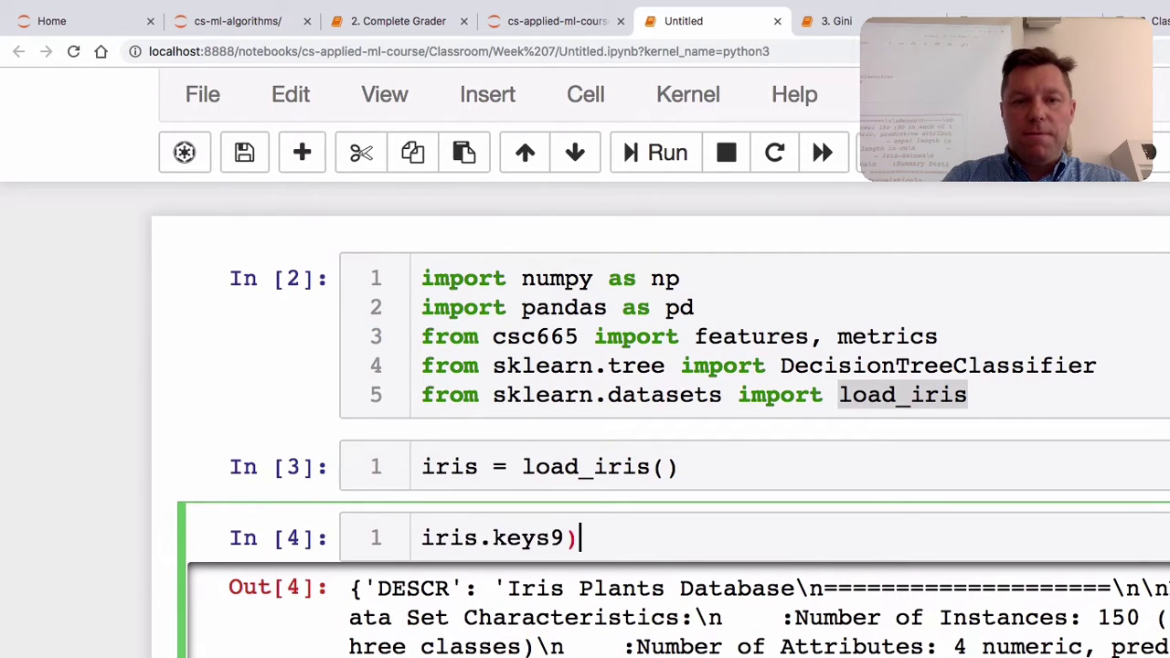
pyautogui.hotkey('shift', 'Return')
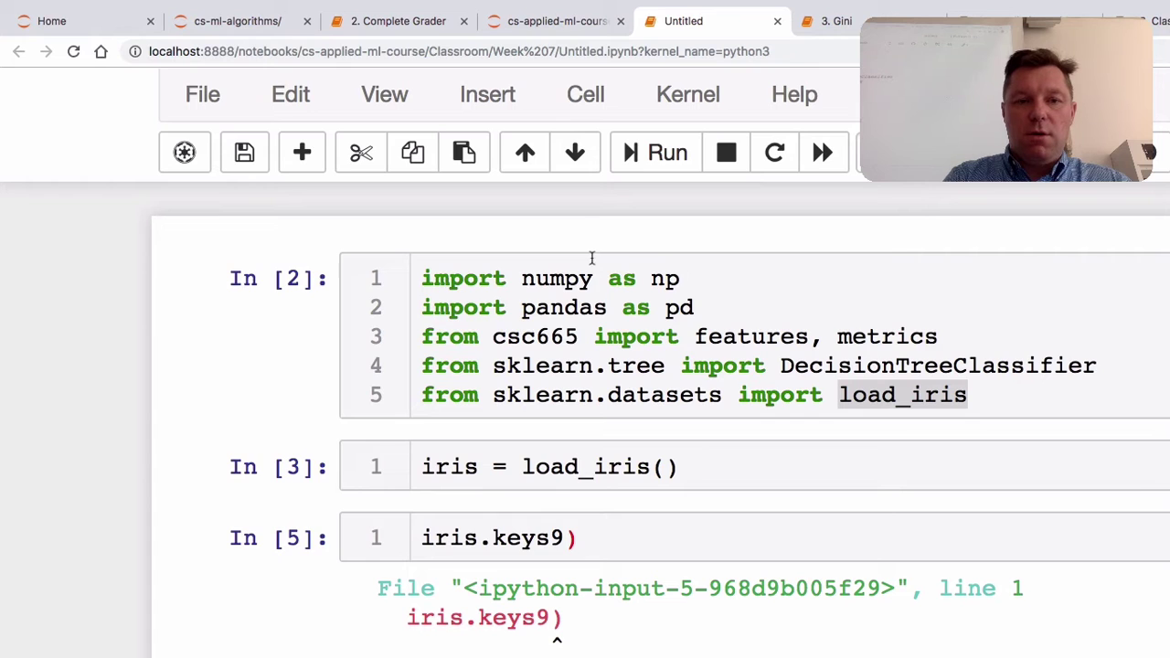
pyautogui.press('Up')
pyautogui.press('End')
pyautogui.press('BackSpace')
pyautogui.press('BackSpace')
pyautogui.write('()')
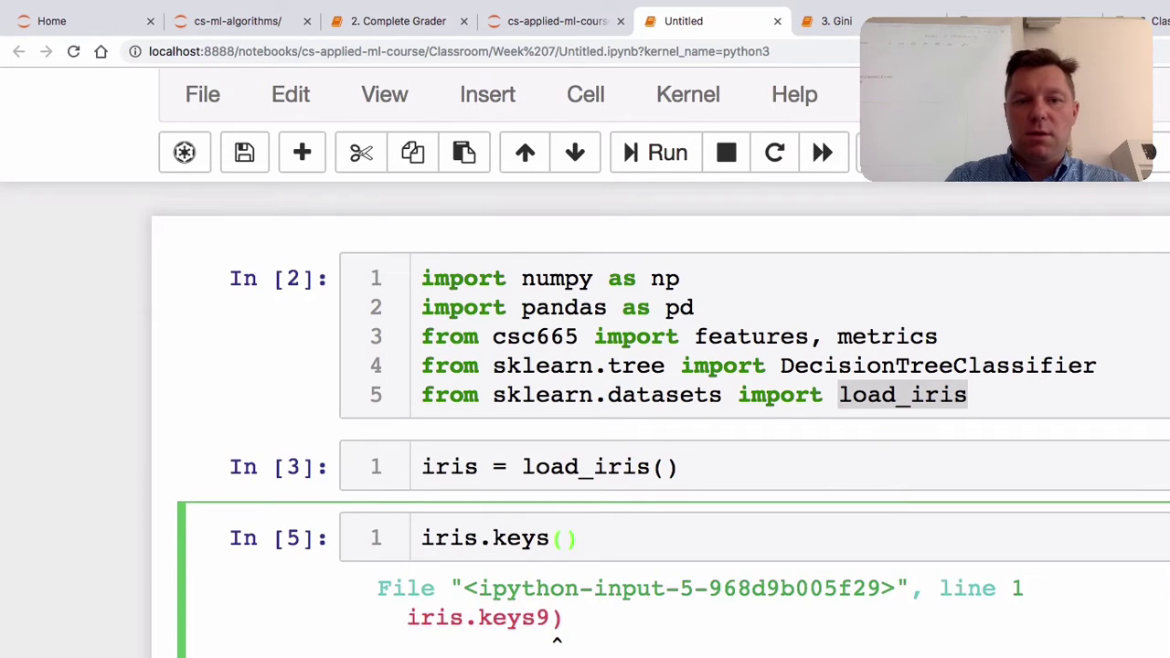
pyautogui.hotkey('shift', 'Return')
pyautogui.doubleClick(944, 588)
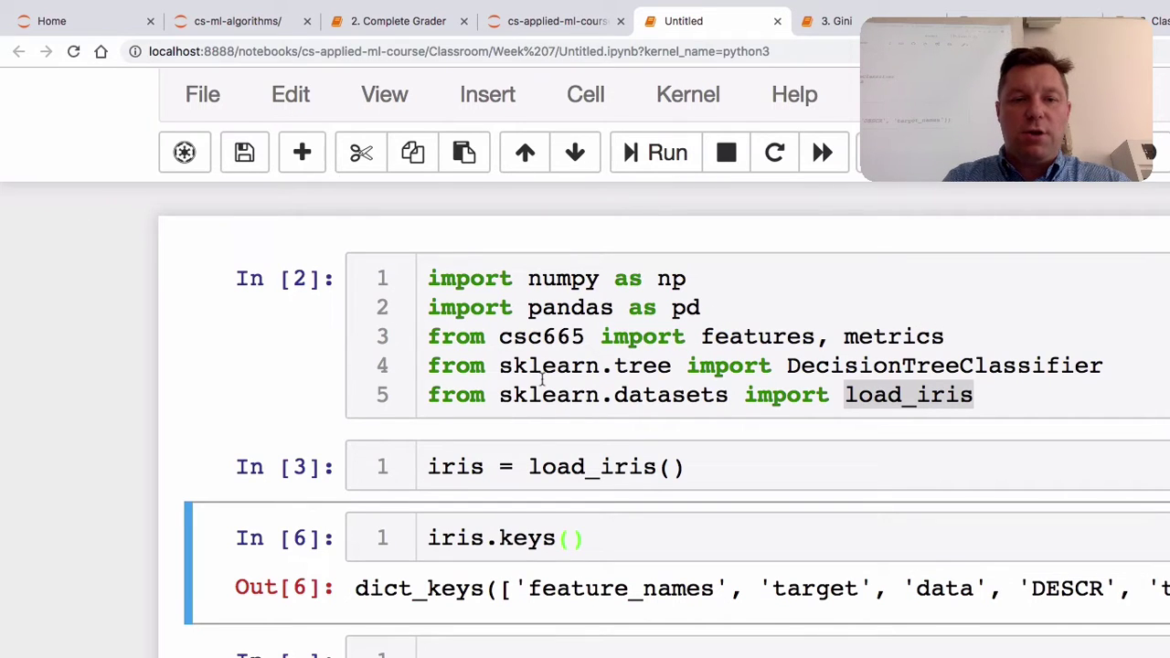
# Step: Evaluate iris.data.shape, iris.target.shape in the next cell
pyautogui.press('Down')
pyautogui.press('Return')
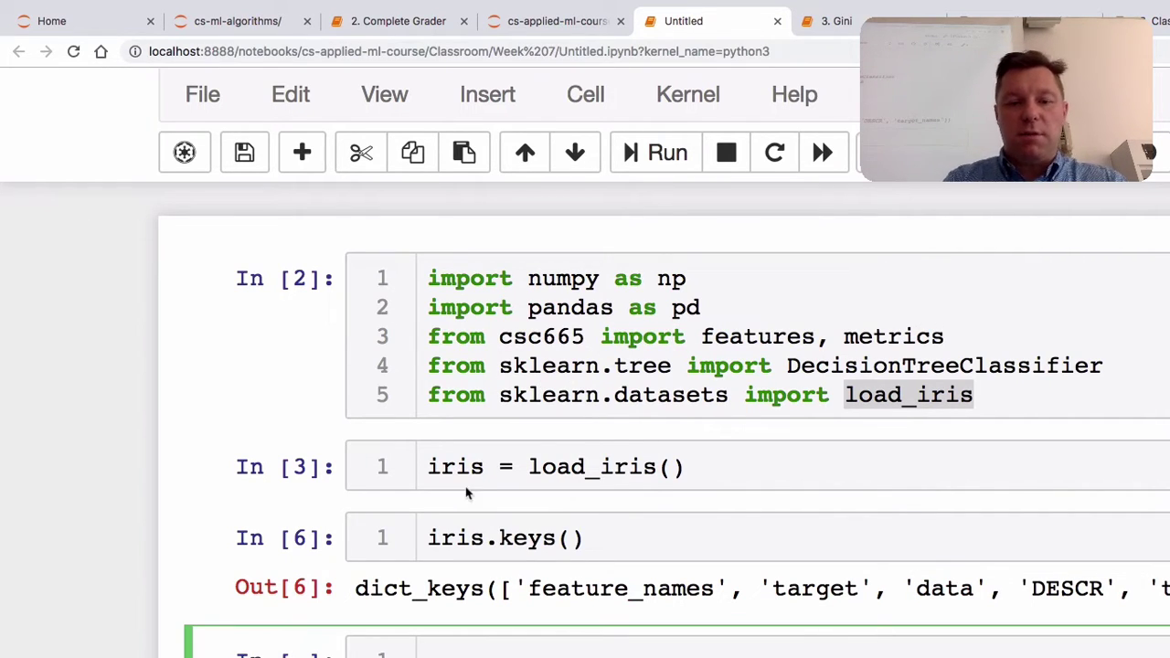
pyautogui.write('iris.')
pyautogui.press('Tab')
pyautogui.write('.data.')
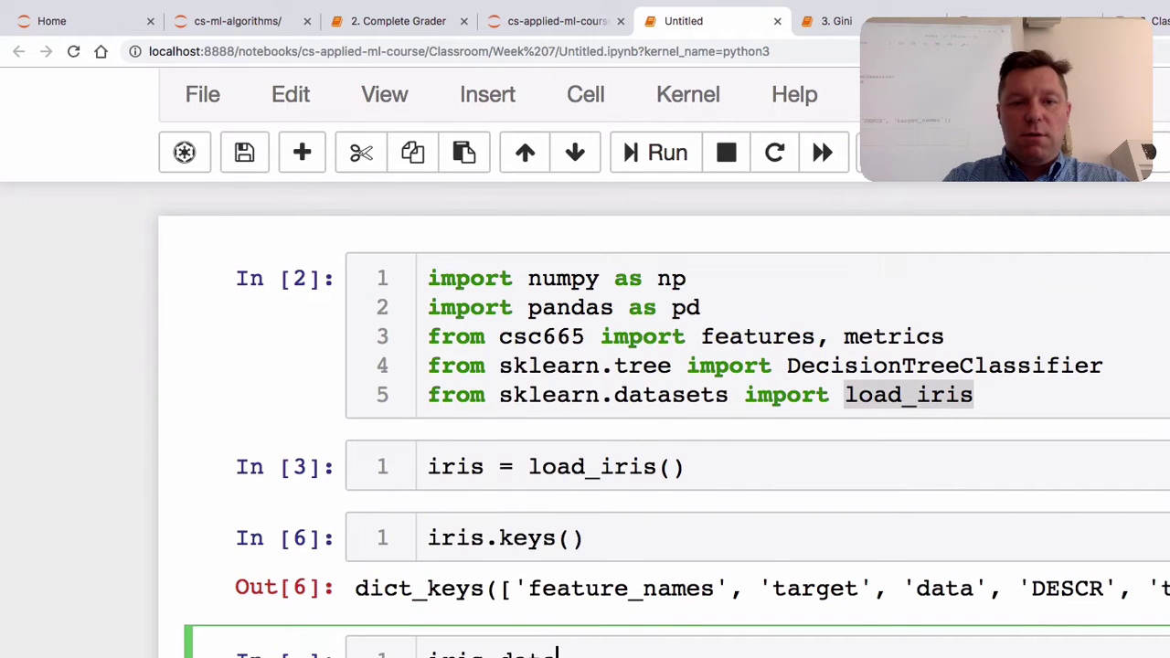
pyautogui.press('Tab')
pyautogui.write('shape, iris.target.shape')
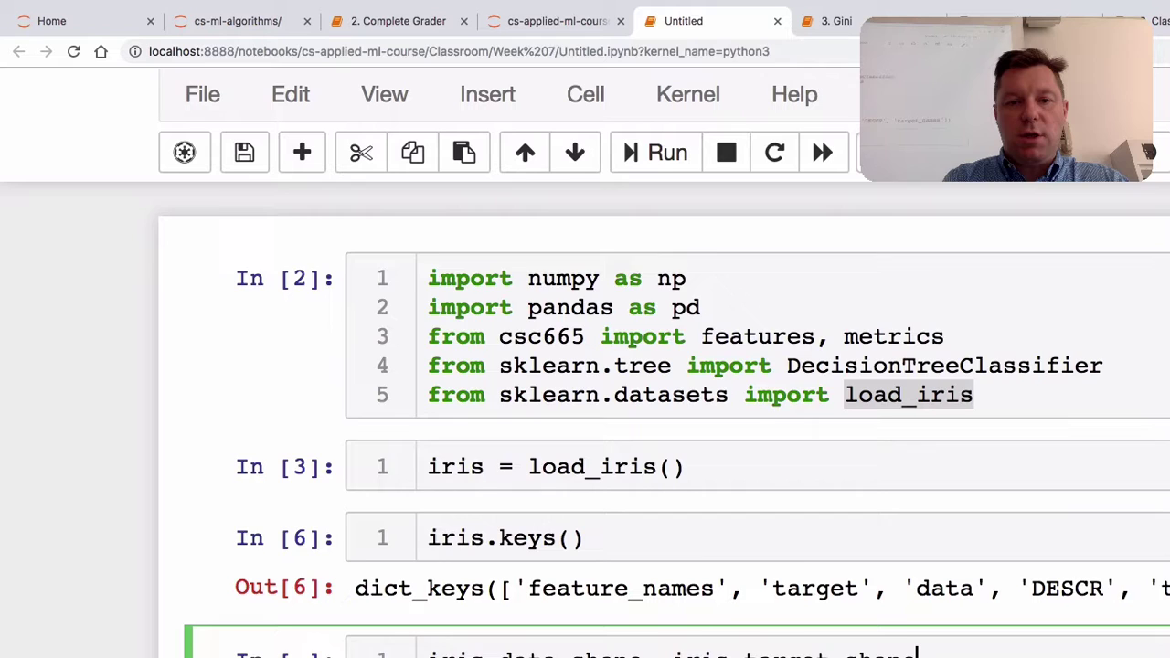
pyautogui.hotkey('shift', 'Return')
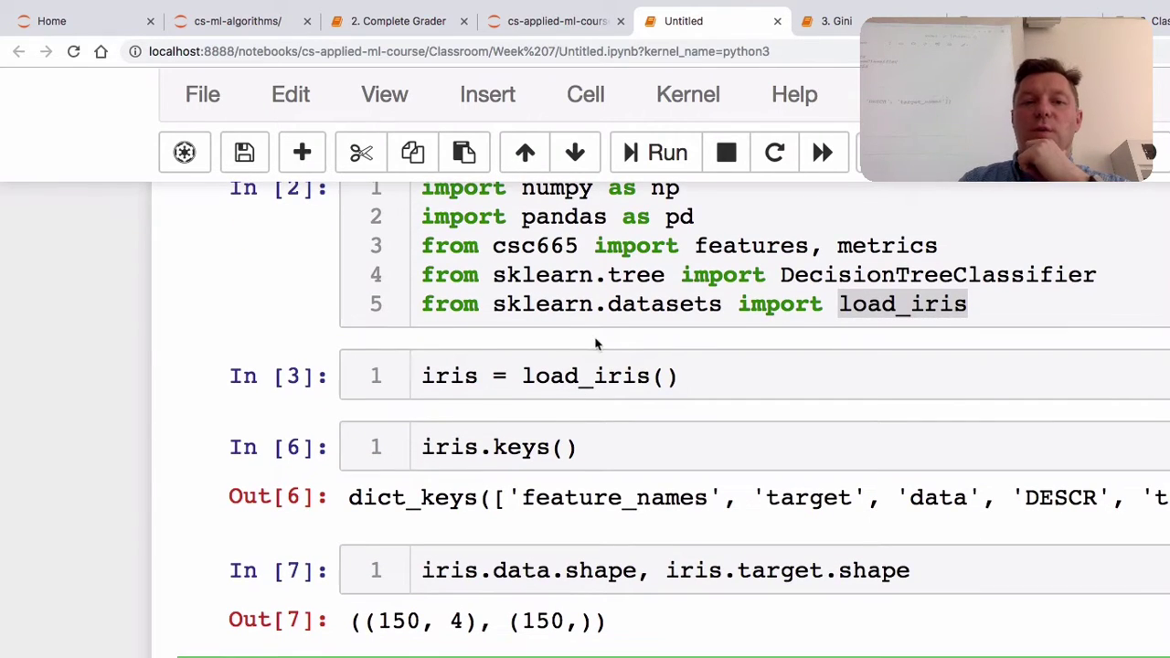
# Step: Copy iris.data from the shape cell and evaluate iris.data[:10] in the cell below
pyautogui.press('Up')
pyautogui.hotkey('shift', 'Home')
pyautogui.hotkey('ctrl', 'c')
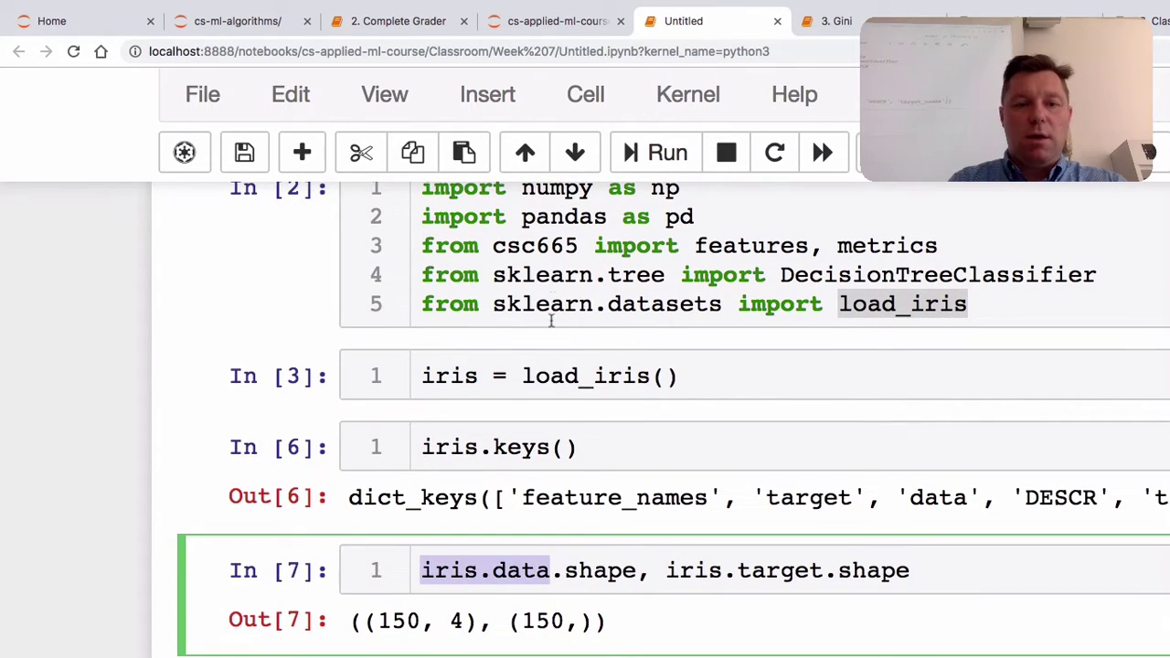
pyautogui.press('Down')
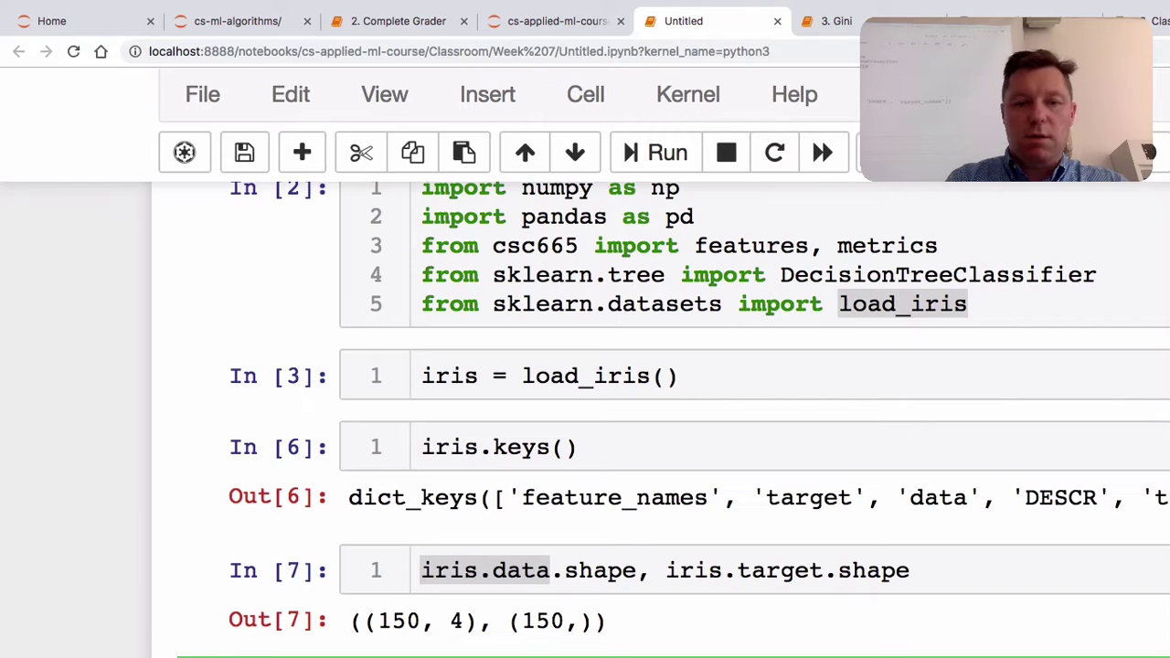
pyautogui.hotkey('ctrl', 'v')
pyautogui.write('[:10]')
pyautogui.hotkey('shift', 'Return')
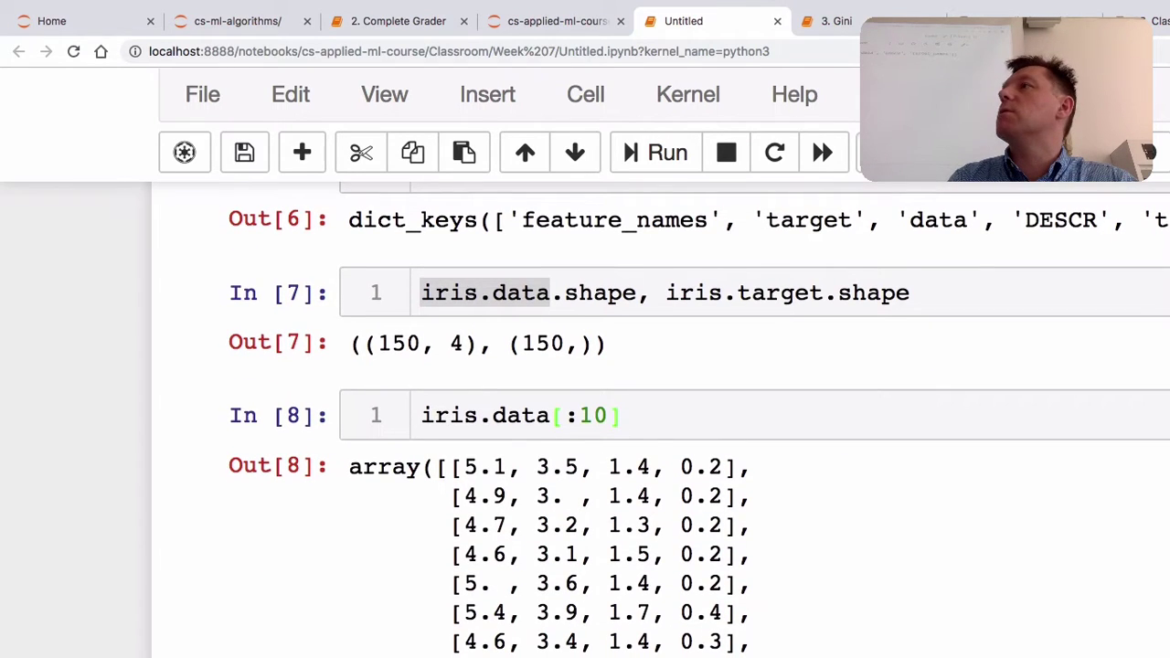
pyautogui.scroll(1, 700, 304)
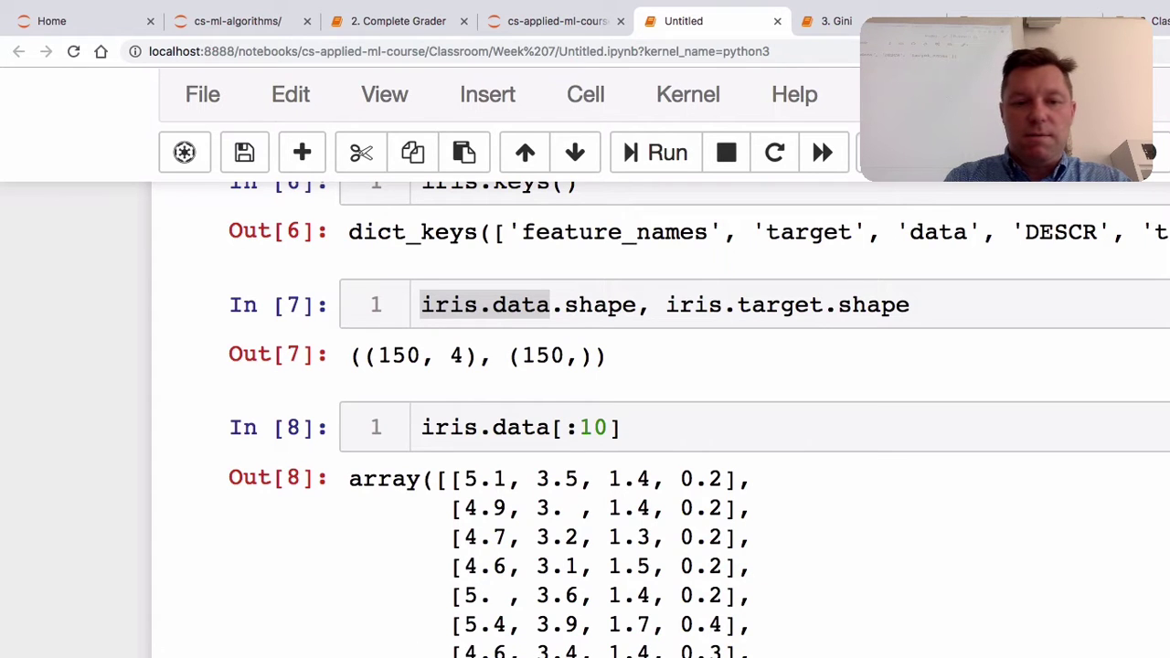
# Step: Evaluate iris.target in the cell below the data rows and review the target array
pyautogui.scroll(-8, 696, 479)
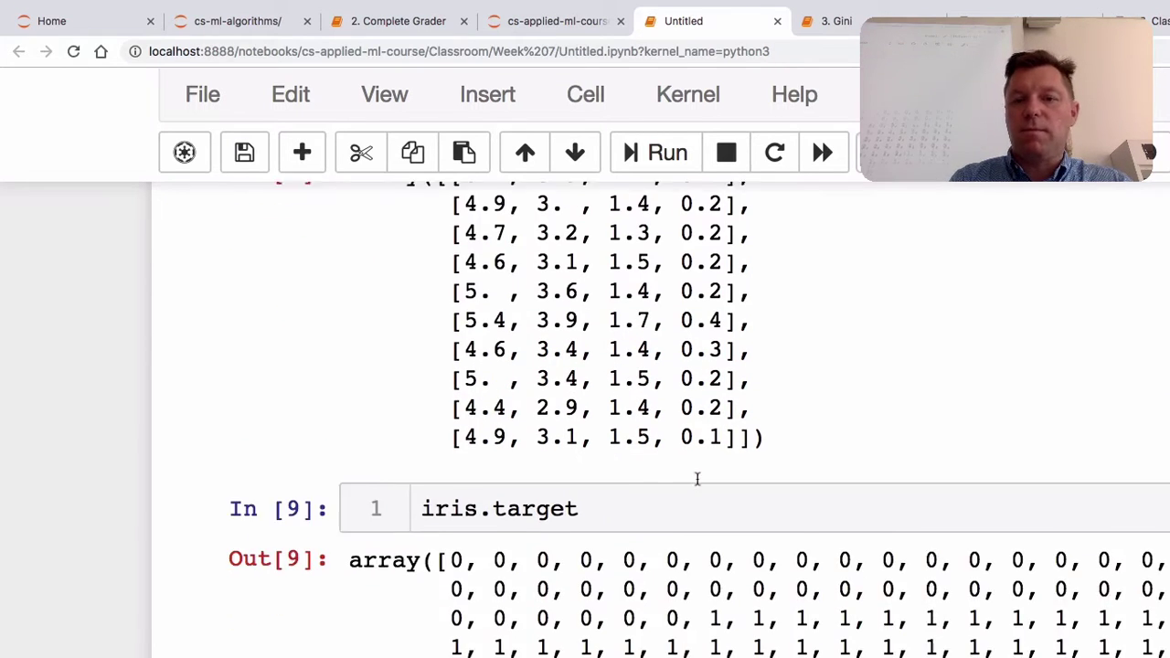
pyautogui.scroll(3, 696, 479)
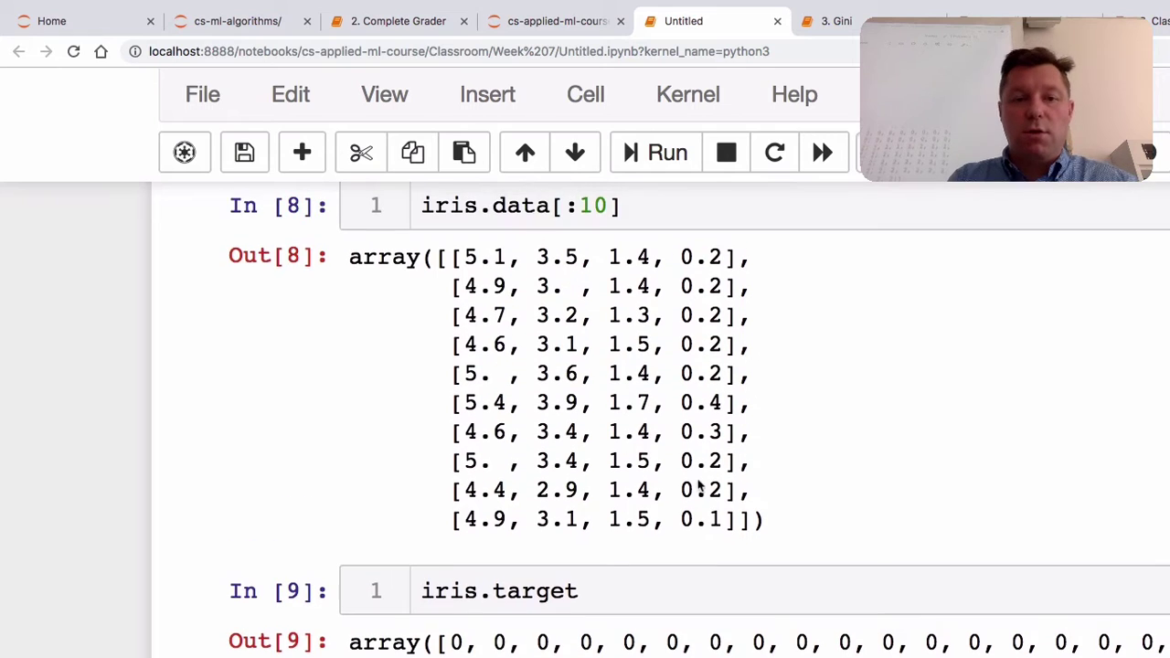
pyautogui.press('Return')
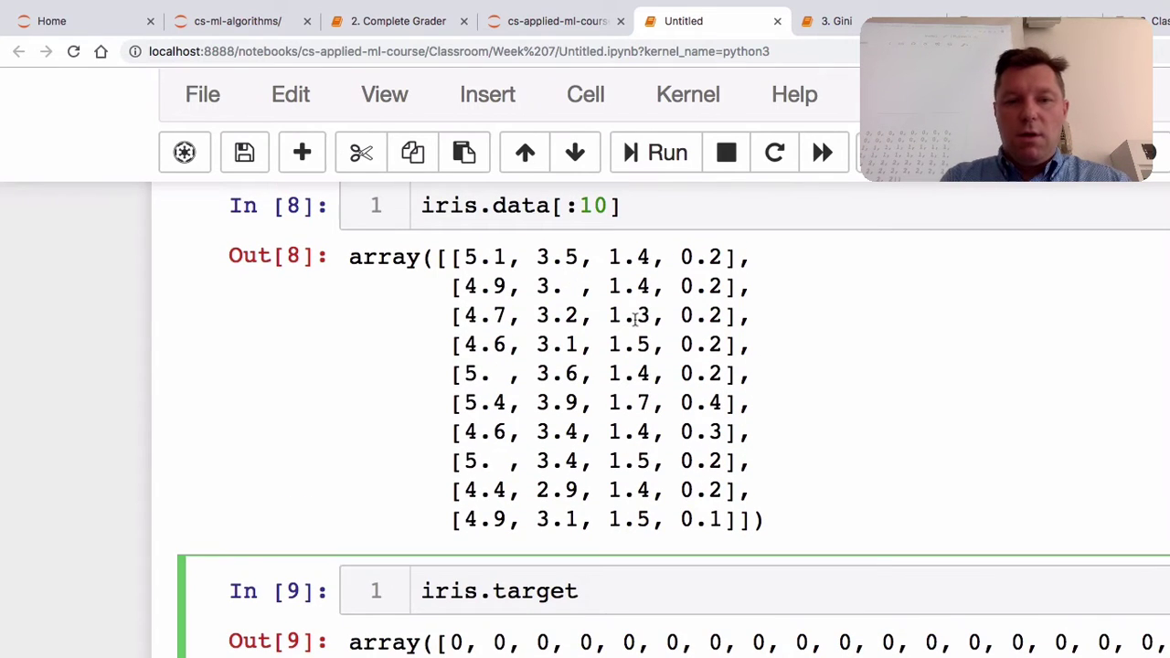
pyautogui.hotkey('ctrl', 'Return')
# Step: Remove the trailing space after the backslash in the features.train_test_split cell and rerun the split
pyautogui.scroll(5, 658, 384)
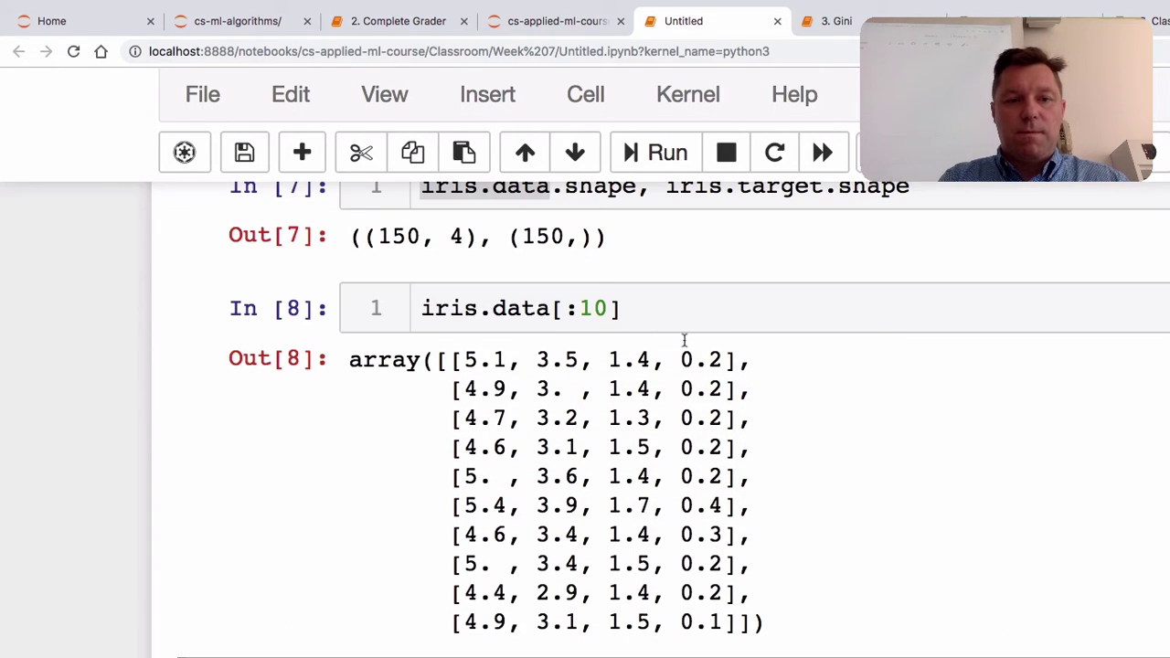
pyautogui.scroll(-2, 639, 399)
pyautogui.scroll(5, 642, 390)
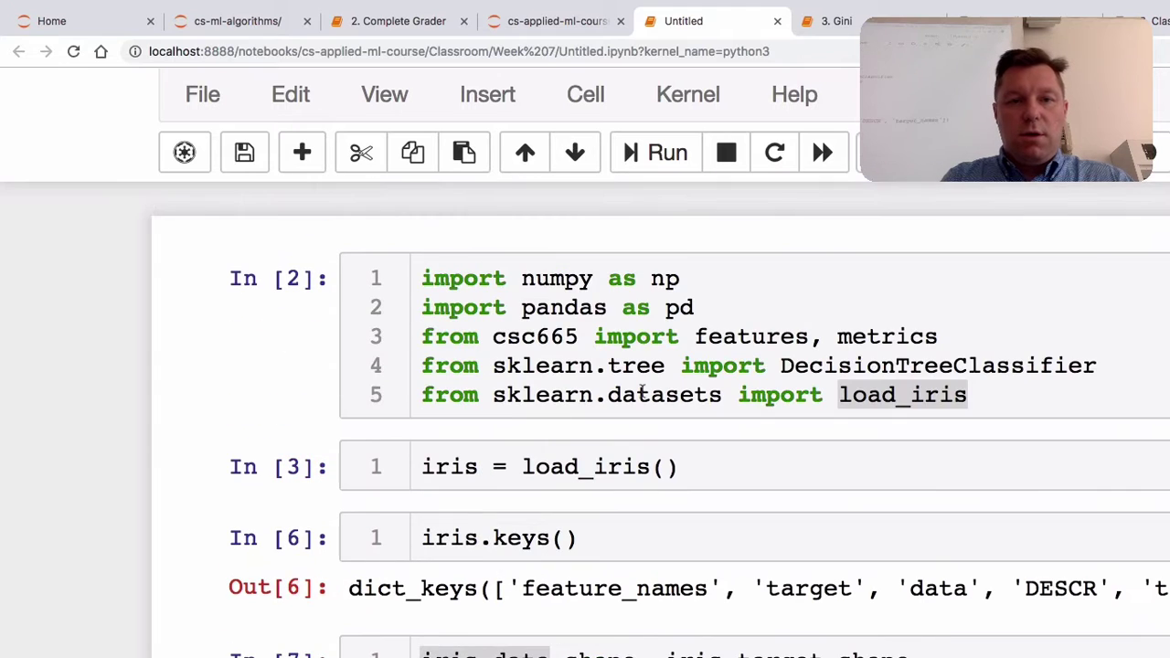
pyautogui.scroll(-1, 694, 310)
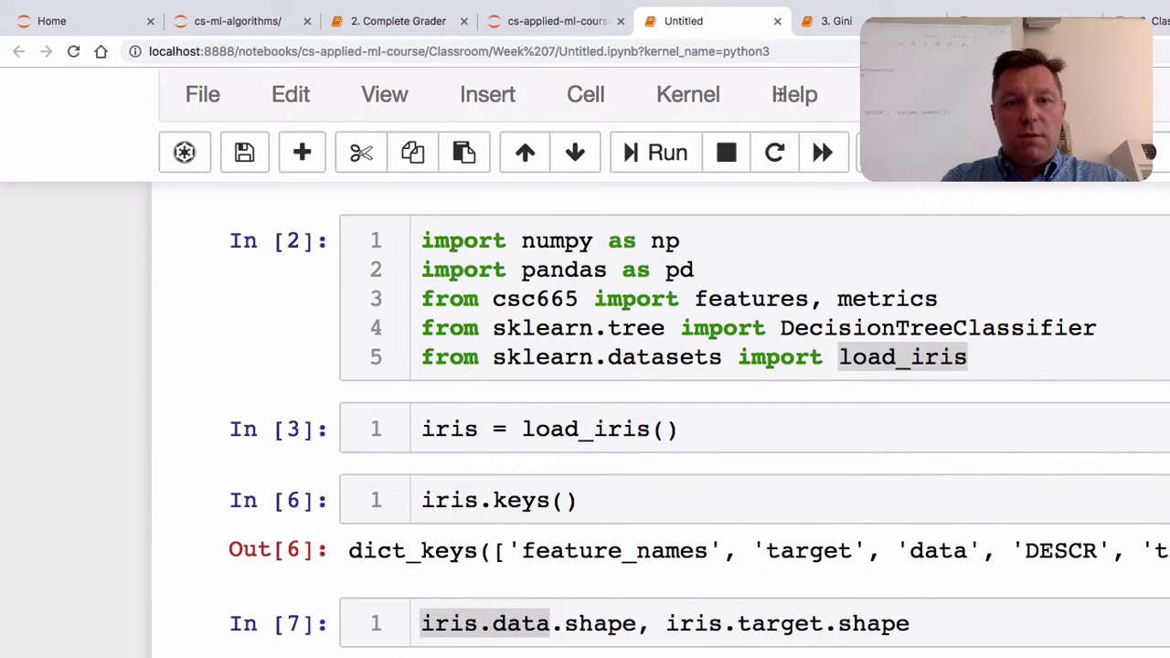
pyautogui.scroll(-5, 782, 127)
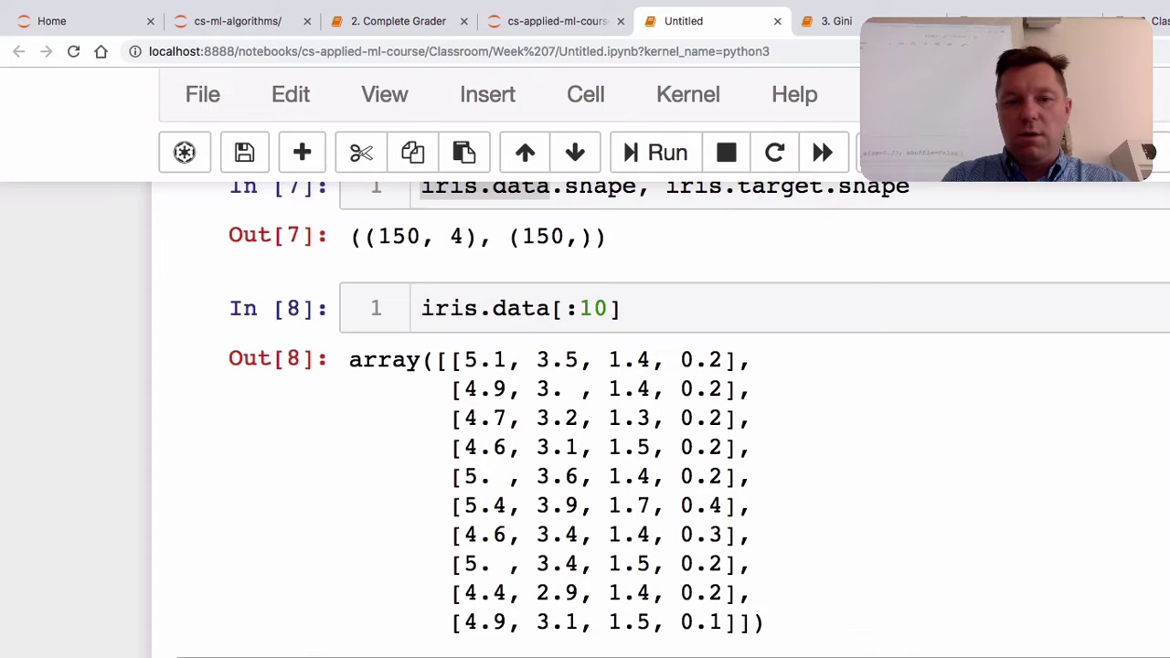
pyautogui.scroll(-3, 528, 465)
pyautogui.press('Return')
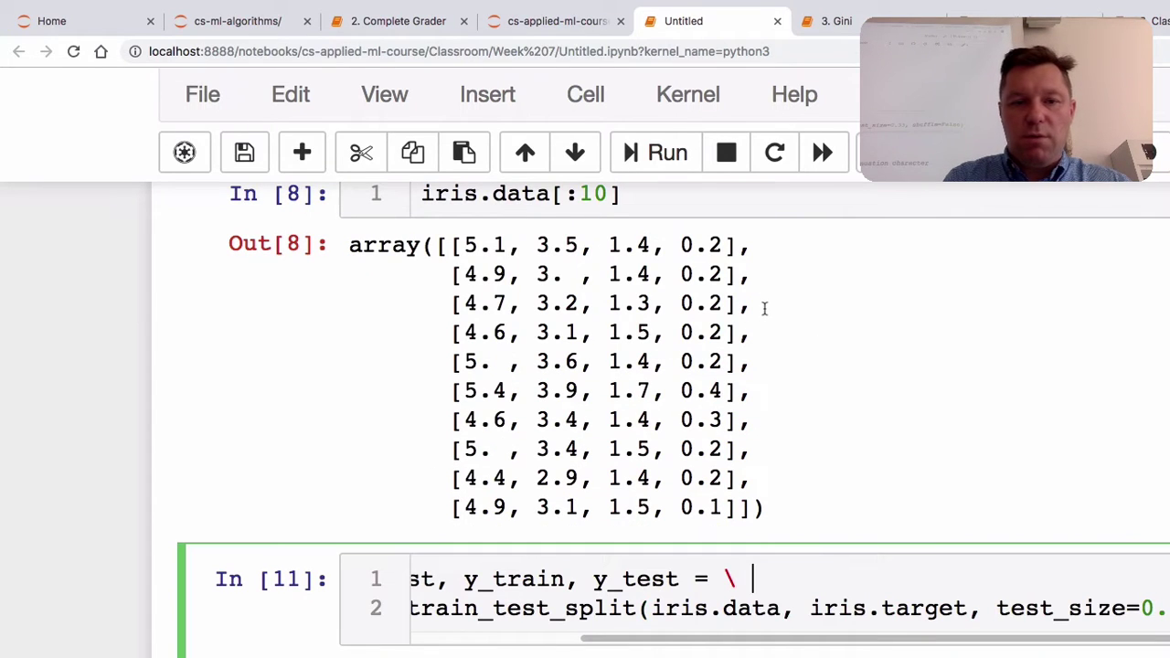
pyautogui.hotkey('shift', 'Return')
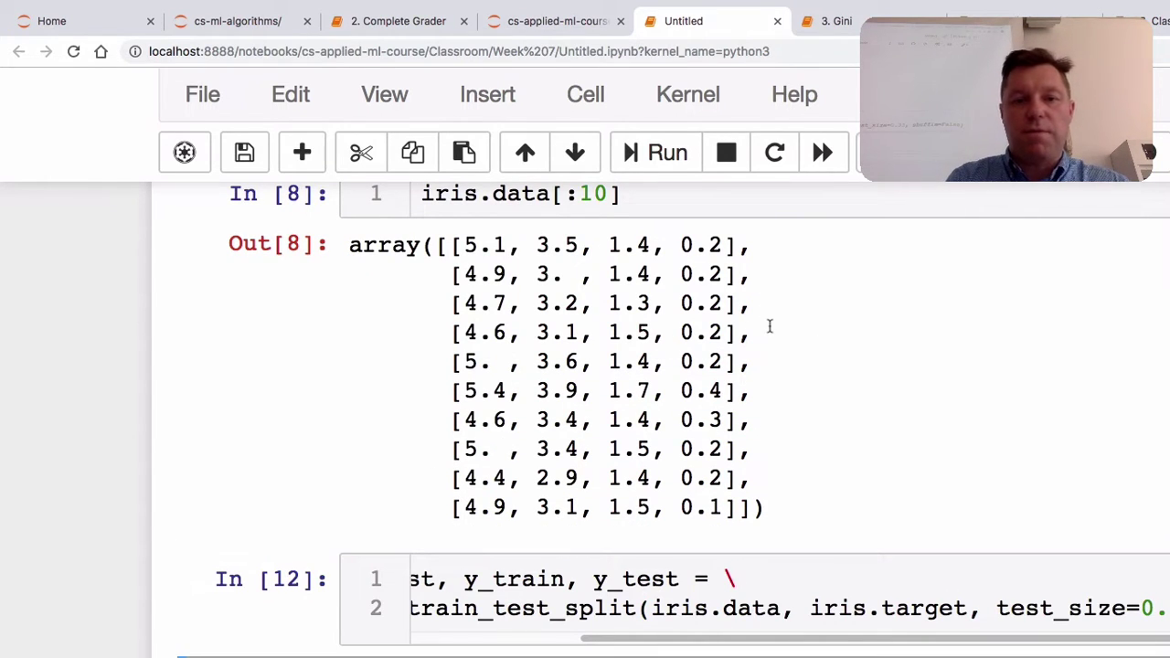
# Step: Copy the names X_train, X_test, y_train, y_test and move the split call's test_size=0.33 and shuffle arguments onto their own line
pyautogui.press('Return')
pyautogui.hotkey('ctrl', 'shift', 'Tab')
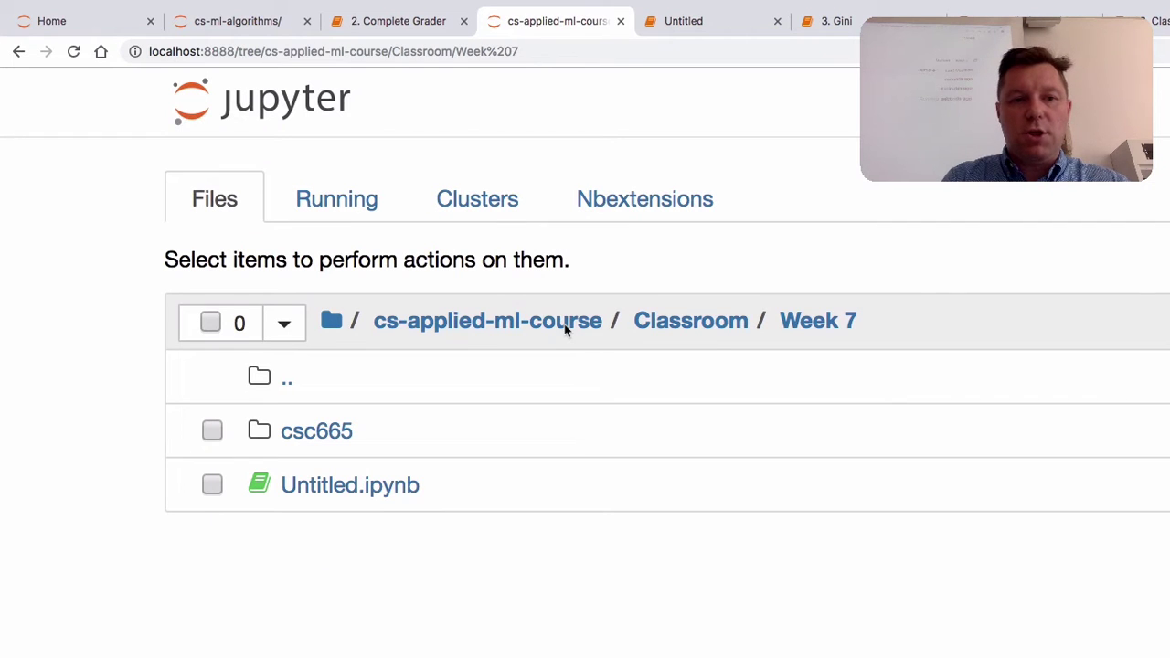
pyautogui.hotkey('ctrl', 'Tab')
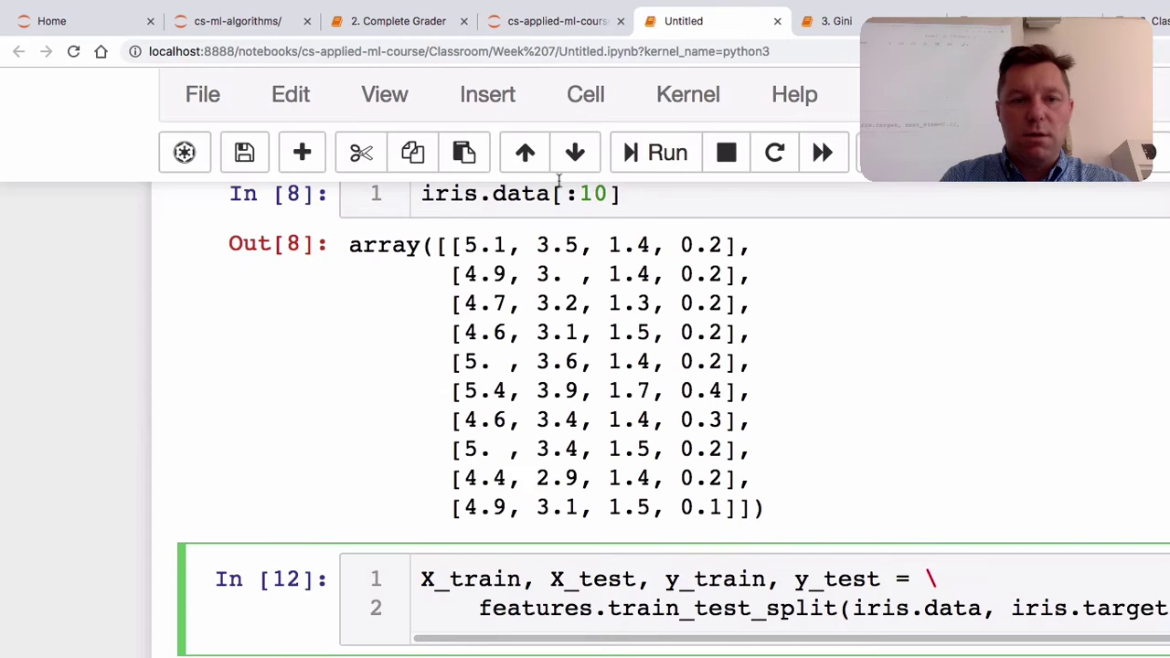
pyautogui.hotkey('shift', 'alt', 'Right')
pyautogui.hotkey('shift', 'alt', 'Right')
pyautogui.hotkey('shift', 'alt', 'Right')
pyautogui.hotkey('shift', 'alt', 'Right')
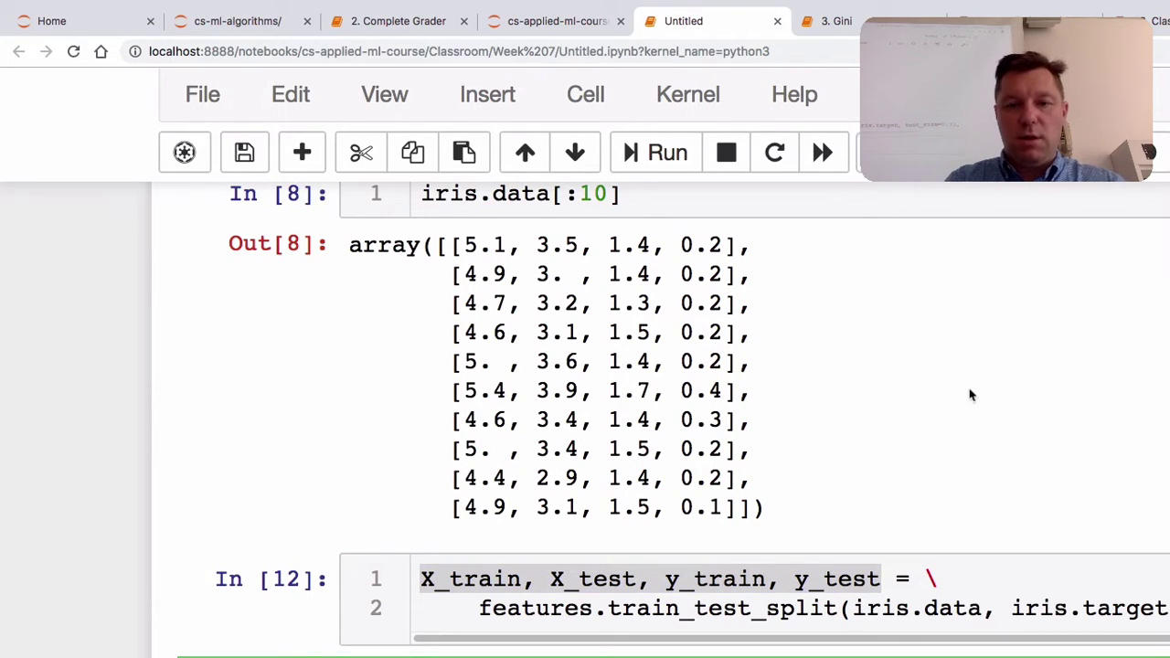
pyautogui.press('Up')
pyautogui.press('Down')
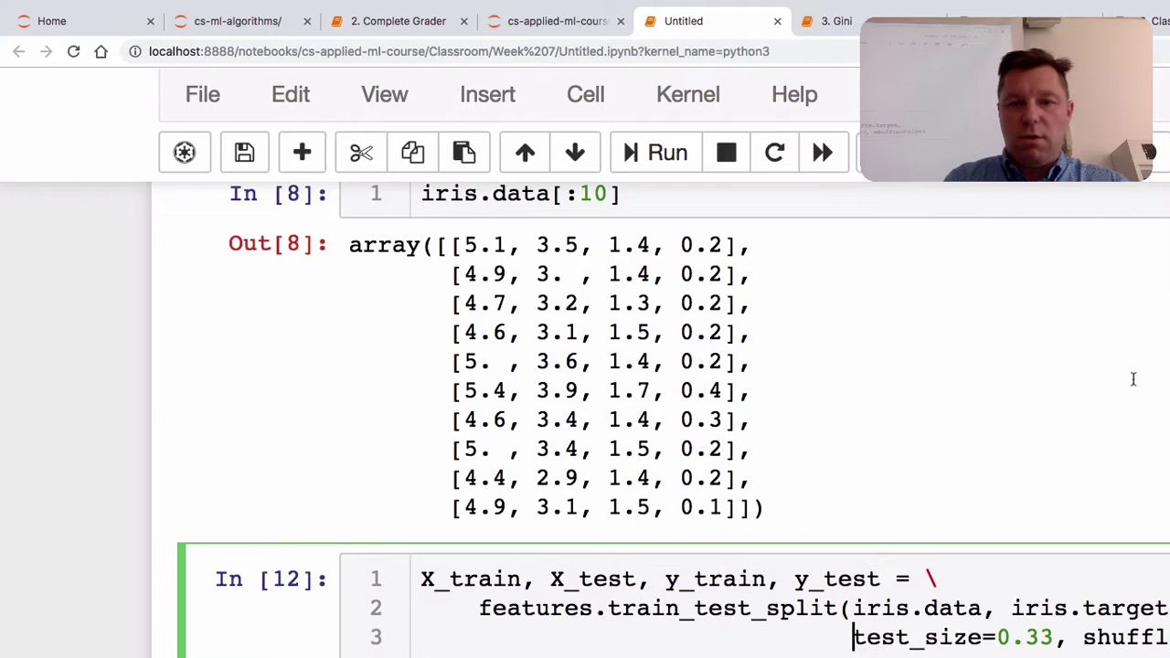
# Step: Evaluate the shapes of X_train, X_test, y_train and y_test in the next cell and review the train and test sizes
pyautogui.press('Down')
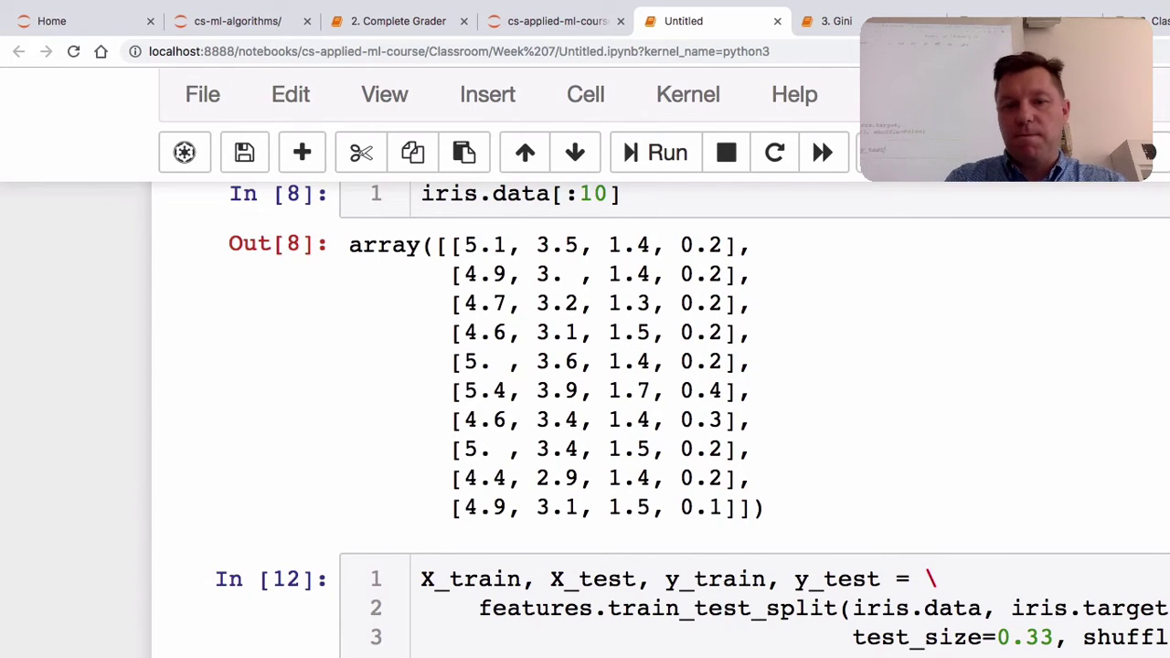
pyautogui.scroll(-2, 658, 411)
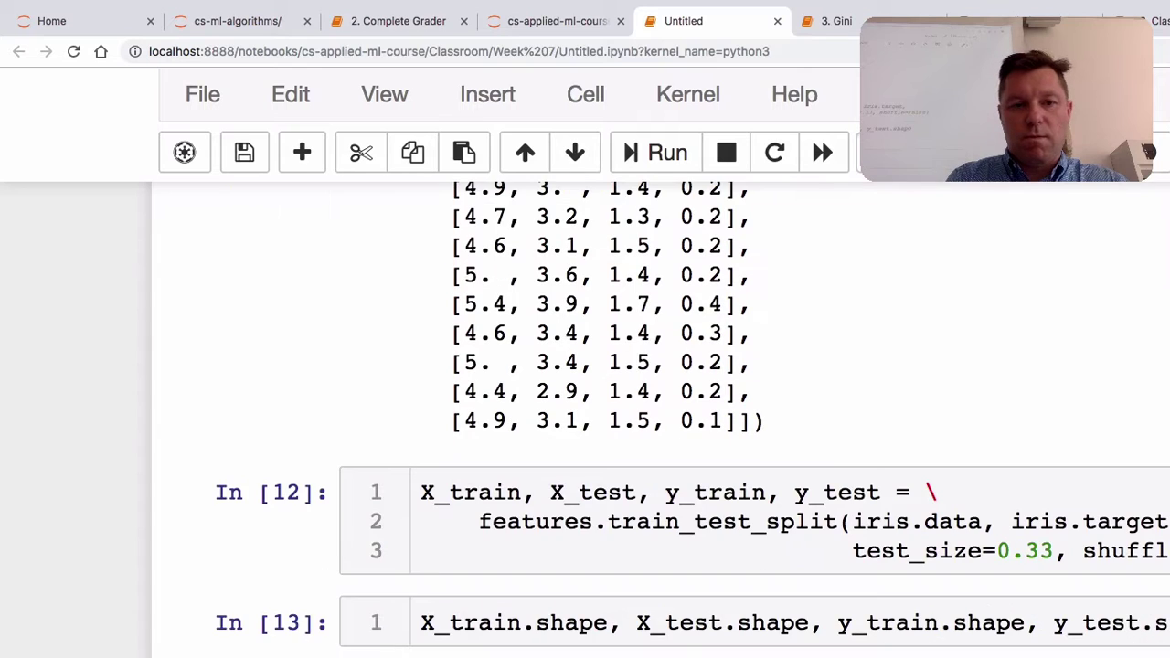
pyautogui.scroll(-1, 692, 380)
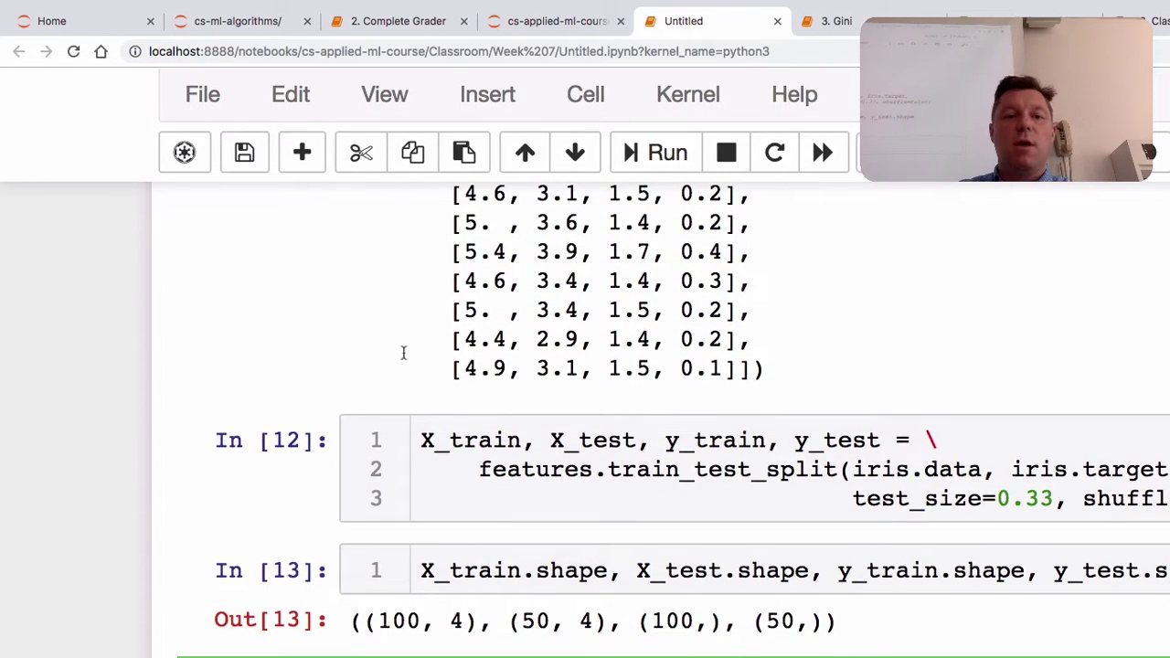
pyautogui.moveTo(404, 352); pyautogui.dragTo(464, 352)
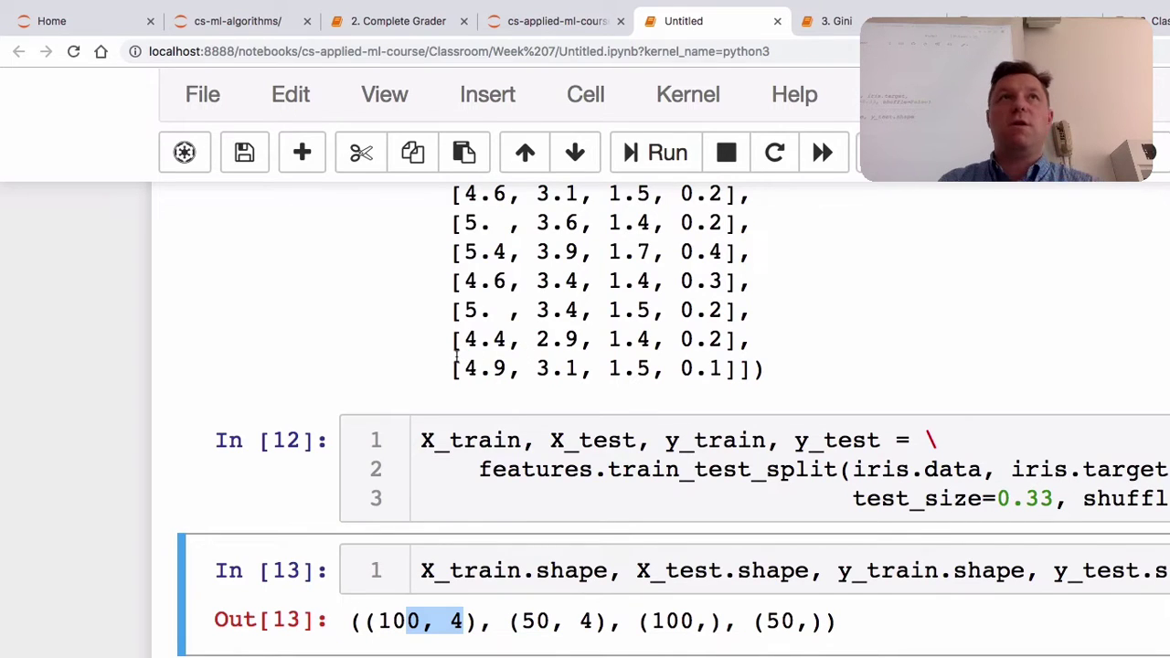
pyautogui.moveTo(525, 351); pyautogui.dragTo(564, 357)
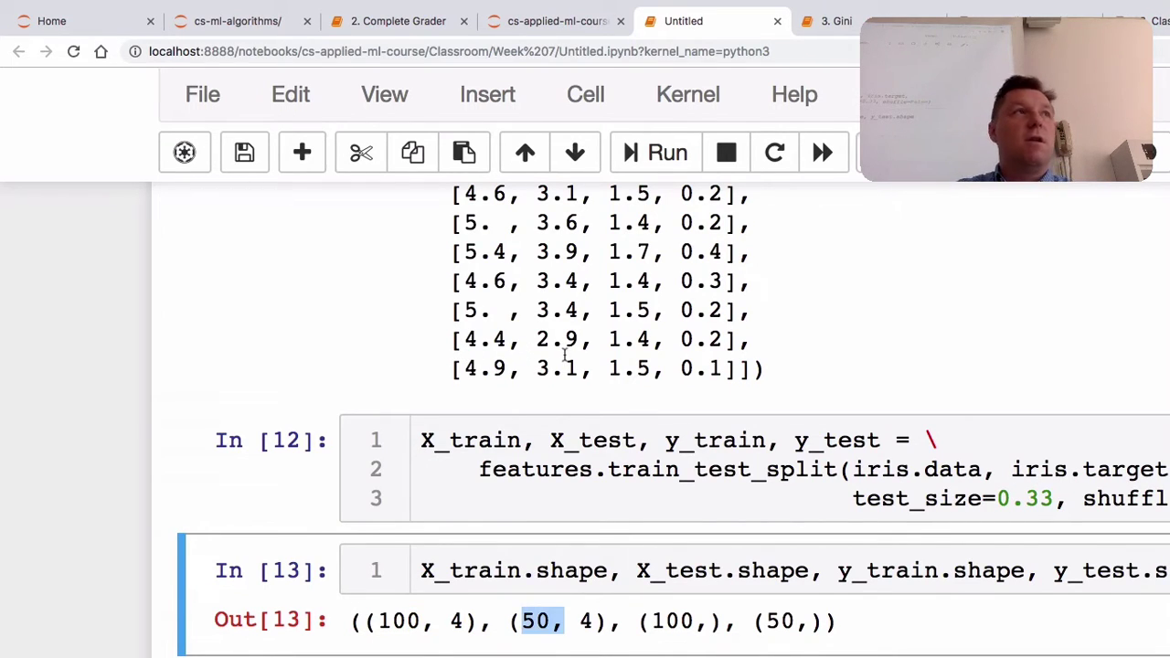
# Step: Create dt = DecisionTreeClassifier() in a new cell below the shapes, fit it on X_train and y_train, and run it
pyautogui.moveTo(667, 351); pyautogui.dragTo(693, 353)
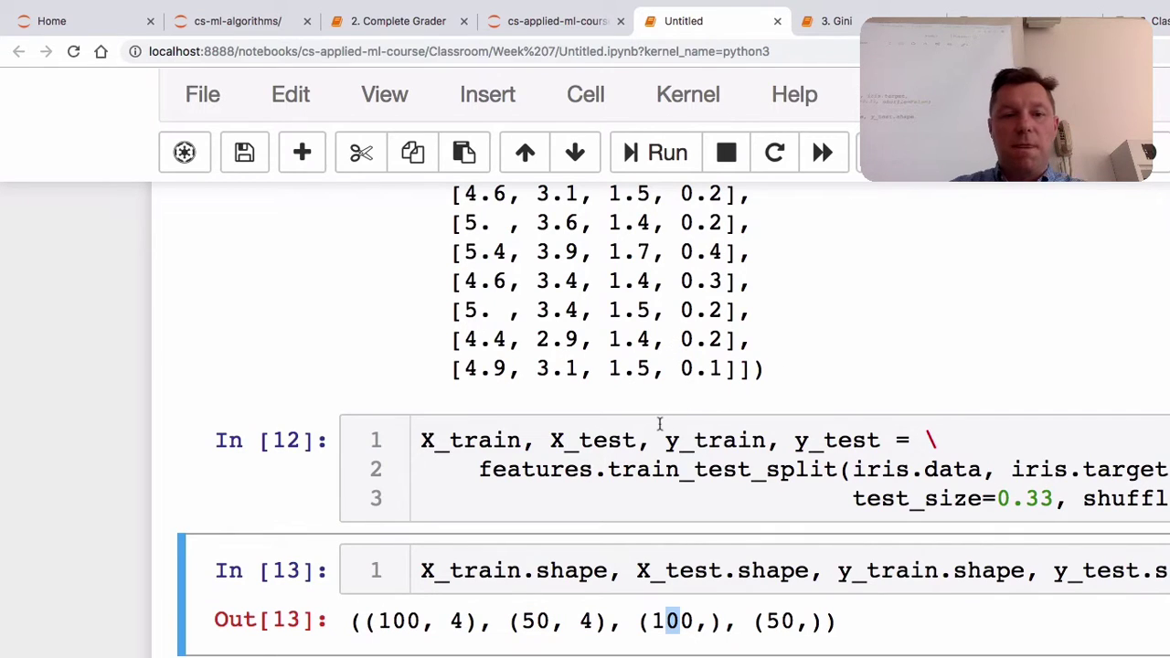
pyautogui.press('b')
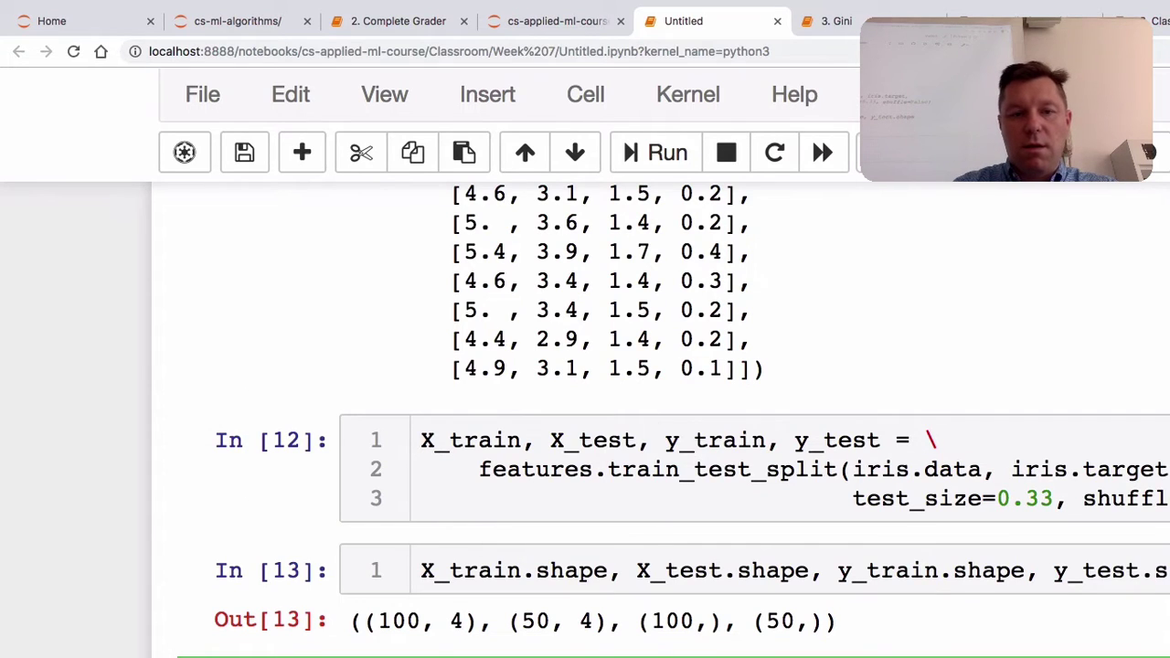
pyautogui.scroll(-2, 674, 418)
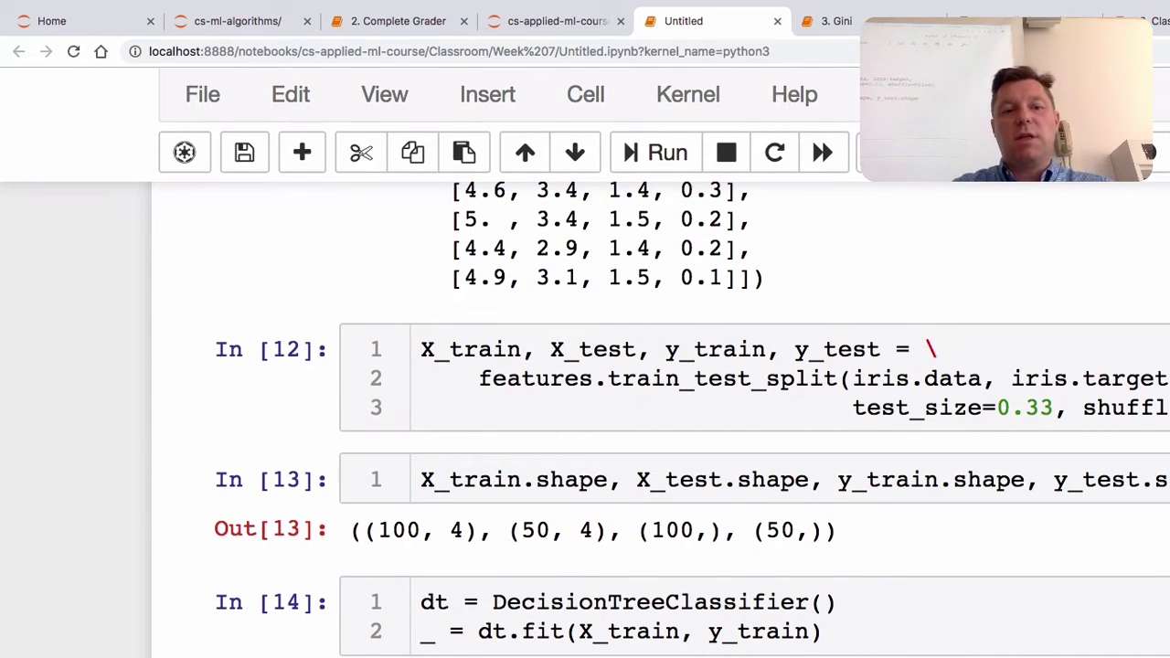
pyautogui.scroll(10, 663, 411)
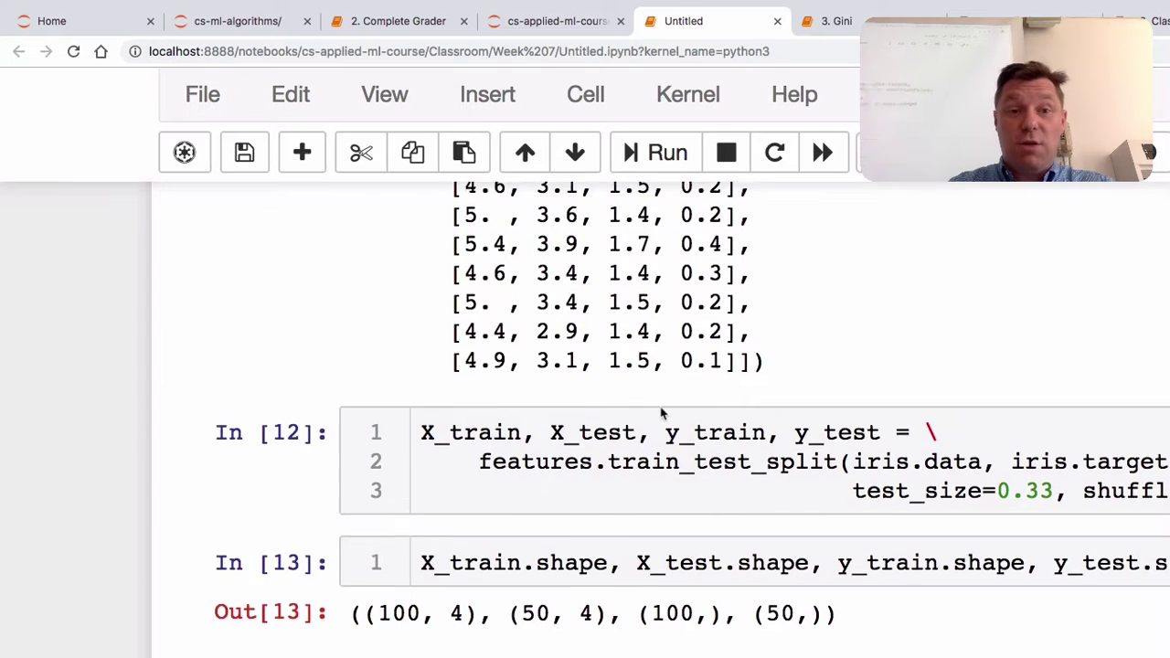
pyautogui.scroll(-10, 667, 340)
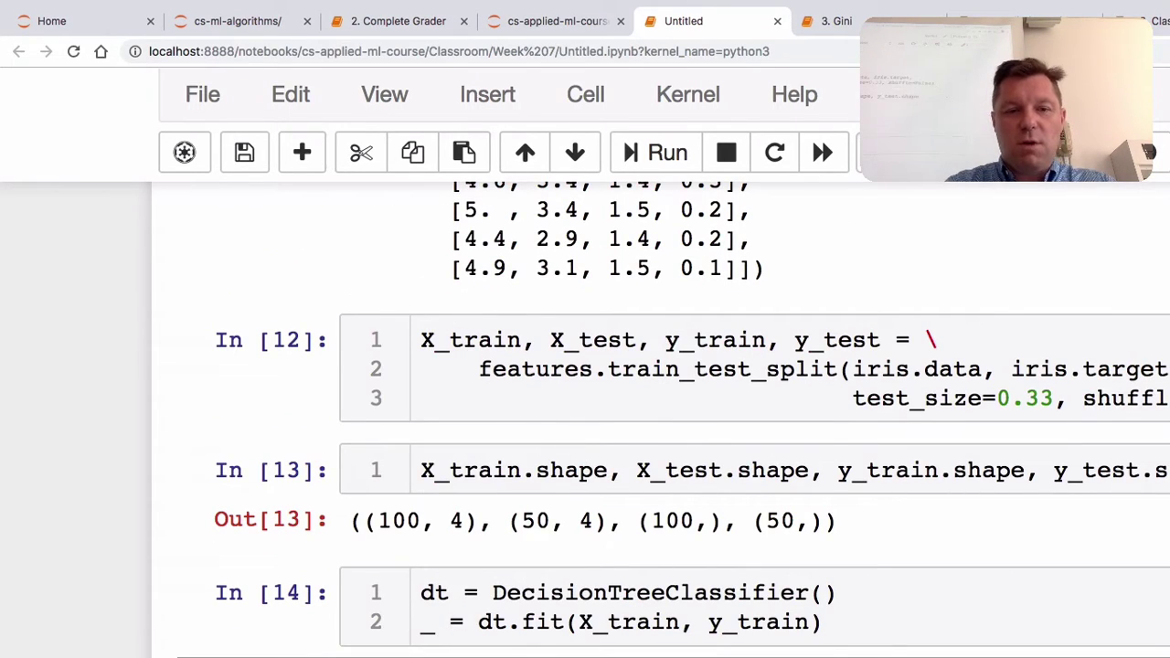
# Step: Import accuracy_score from sklearn.metrics in the cell below the classifier fit
pyautogui.press('Tab')
pyautogui.press('Escape')
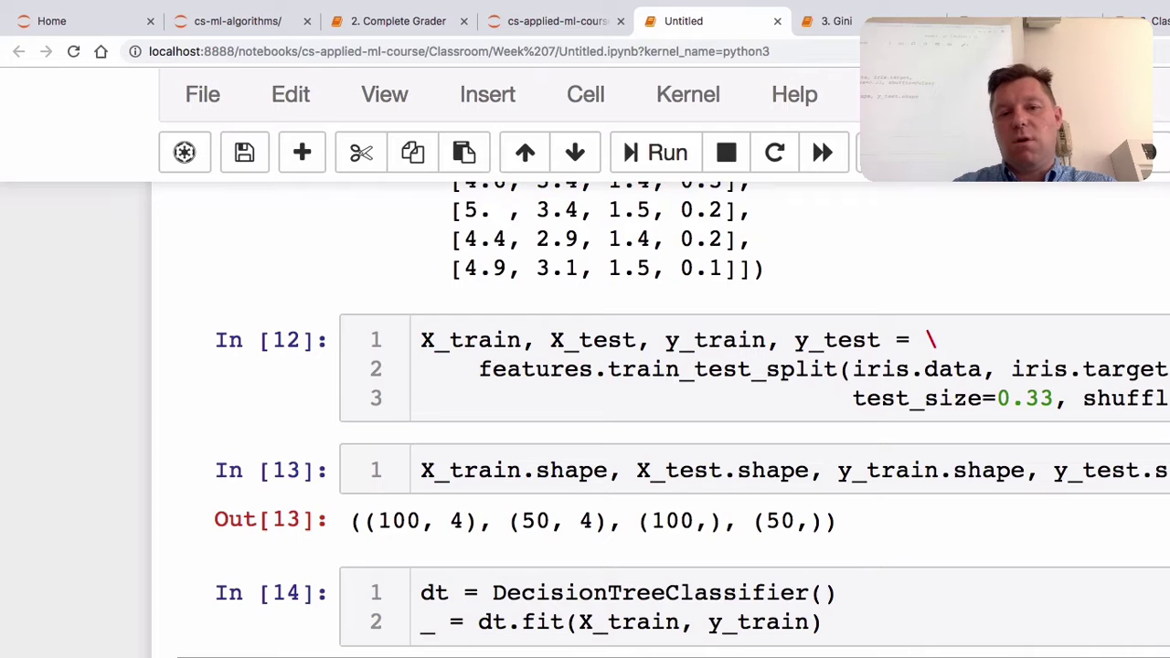
pyautogui.scroll(-2, 667, 411)
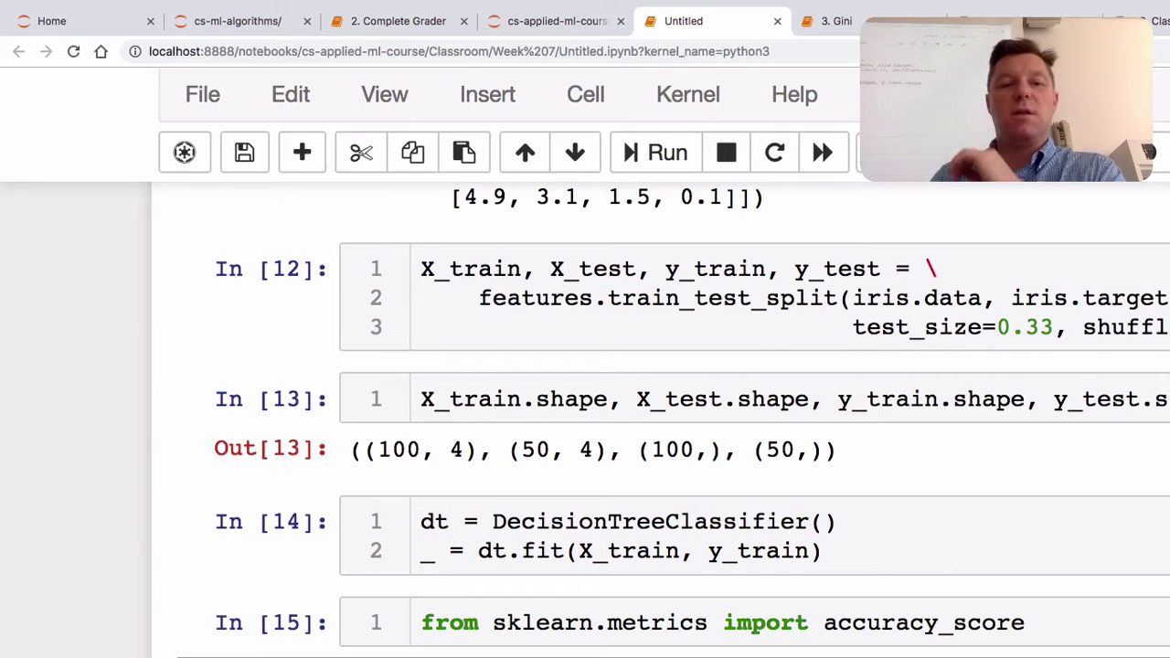
# Step: Copy the accuracy_score import line and clear it from its cell
pyautogui.press('Return')
pyautogui.hotkey('ctrl', 'a')
pyautogui.press('super+c')
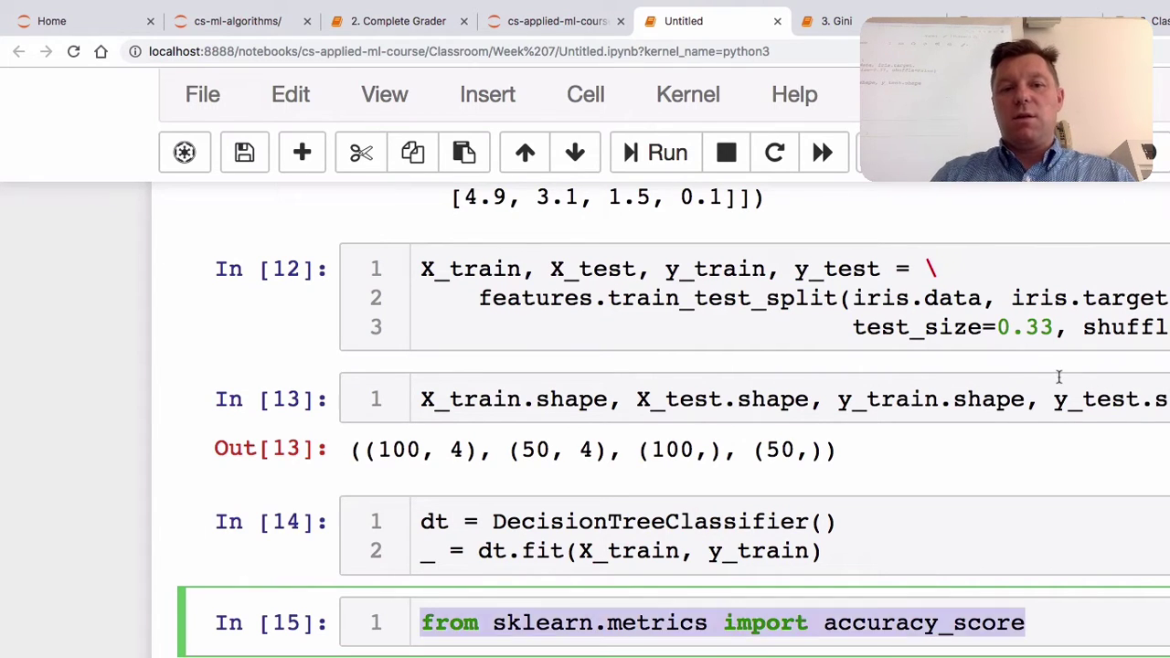
pyautogui.press('BackSpace')
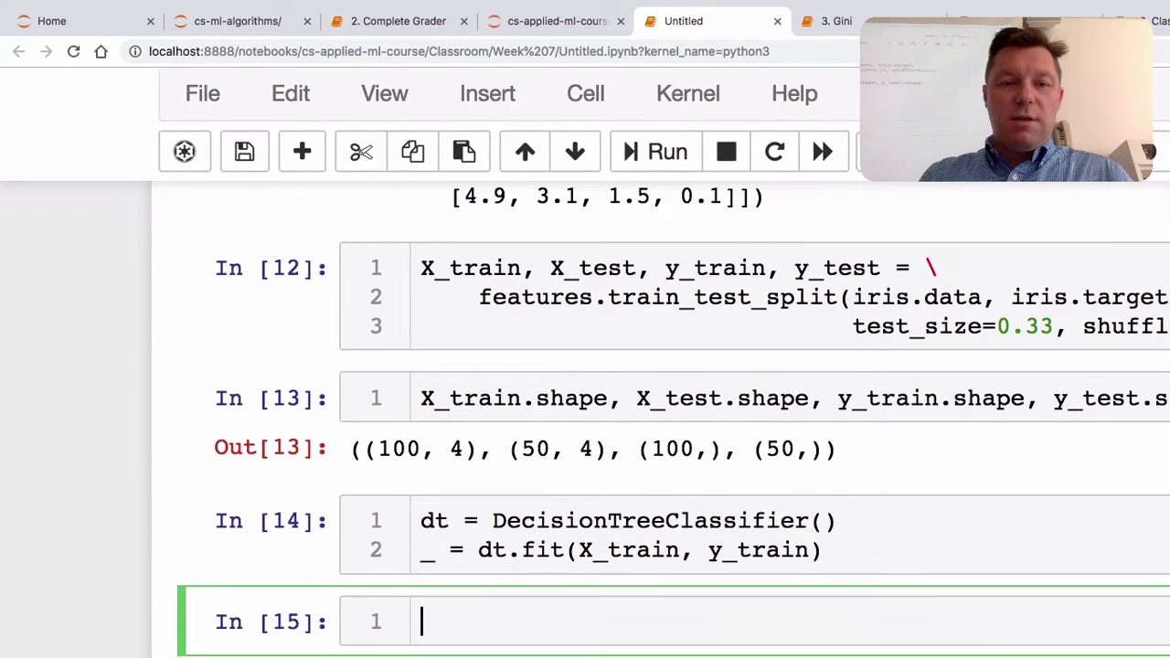
pyautogui.press('super+v')
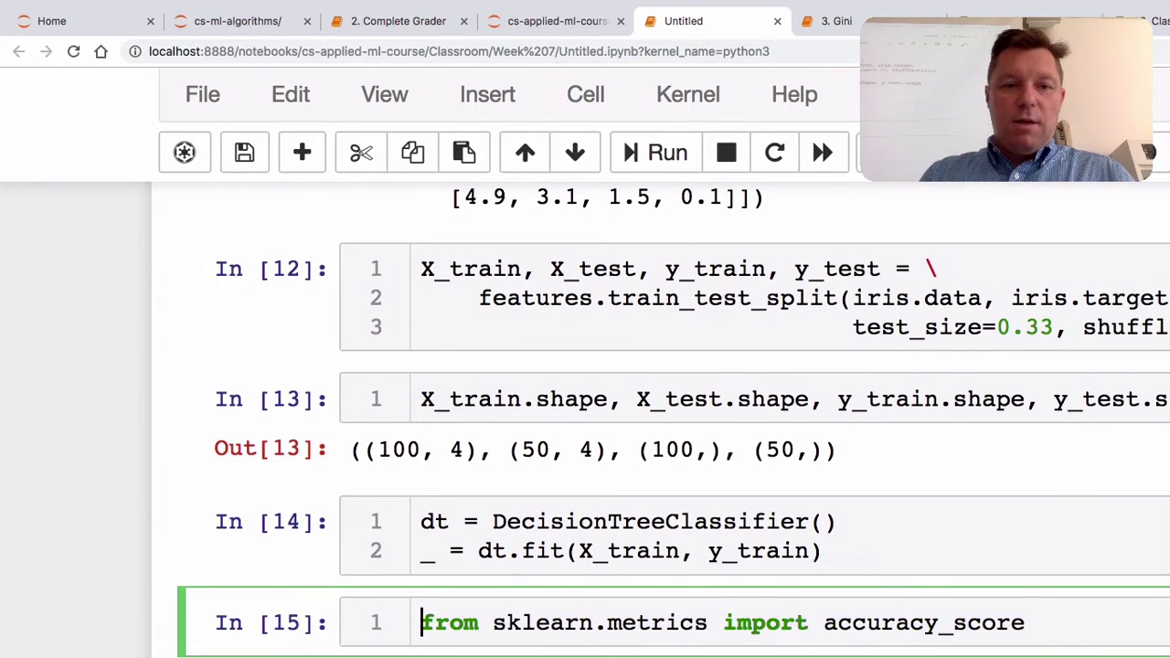
pyautogui.press('super+z')
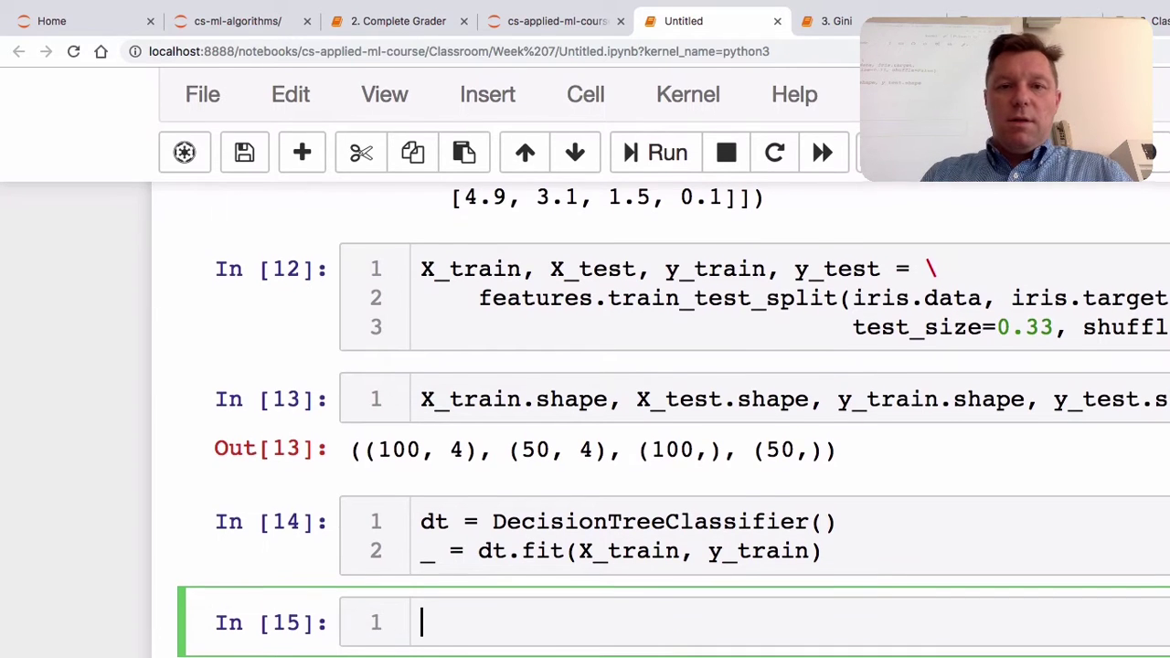
# Step: Write dt.predict(X_train) in the emptied cell, reusing the X_train name from the fit call
pyautogui.write('dt.pred')
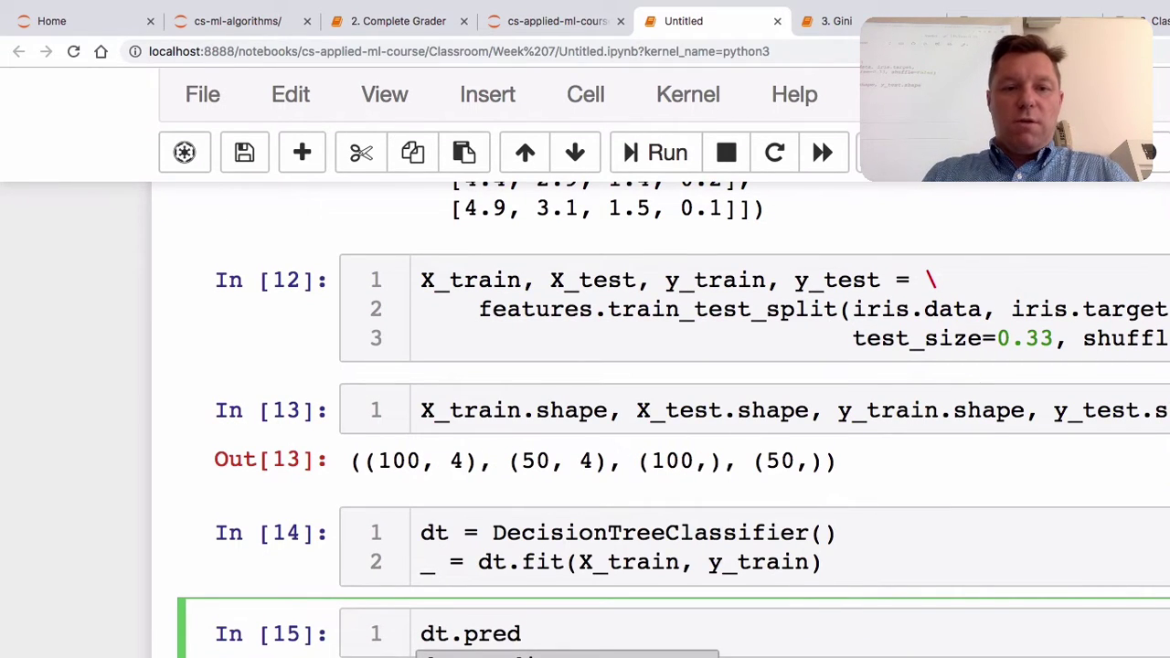
pyautogui.press('Return')
pyautogui.write('(')
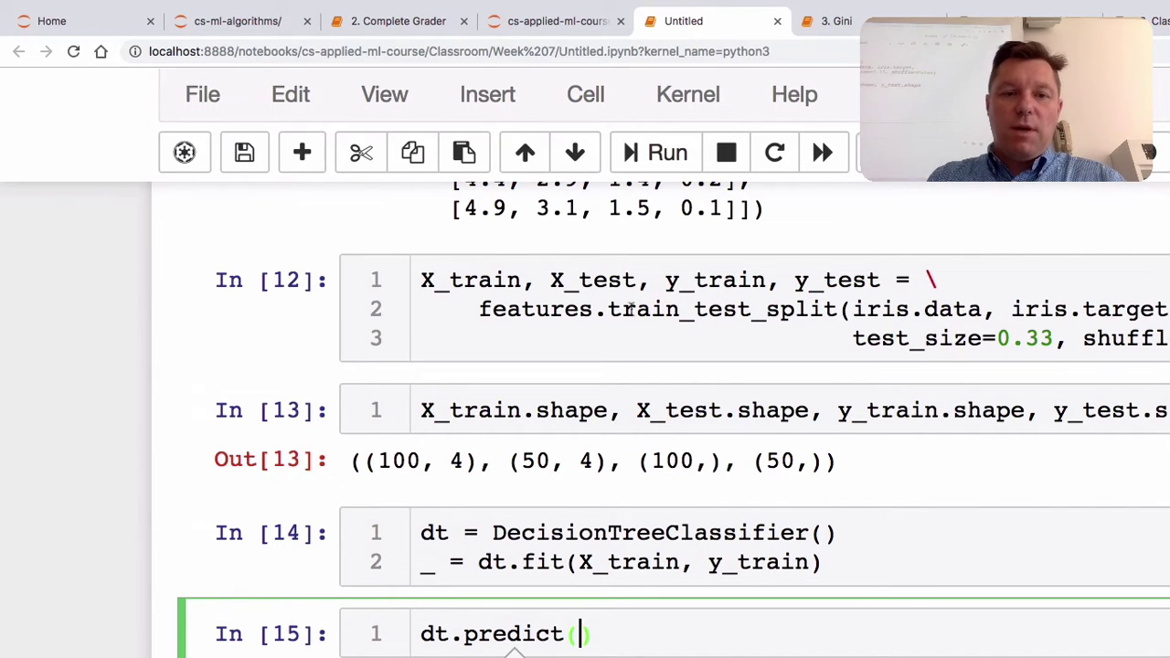
pyautogui.doubleClick(638, 561)
pyautogui.press('super+c')
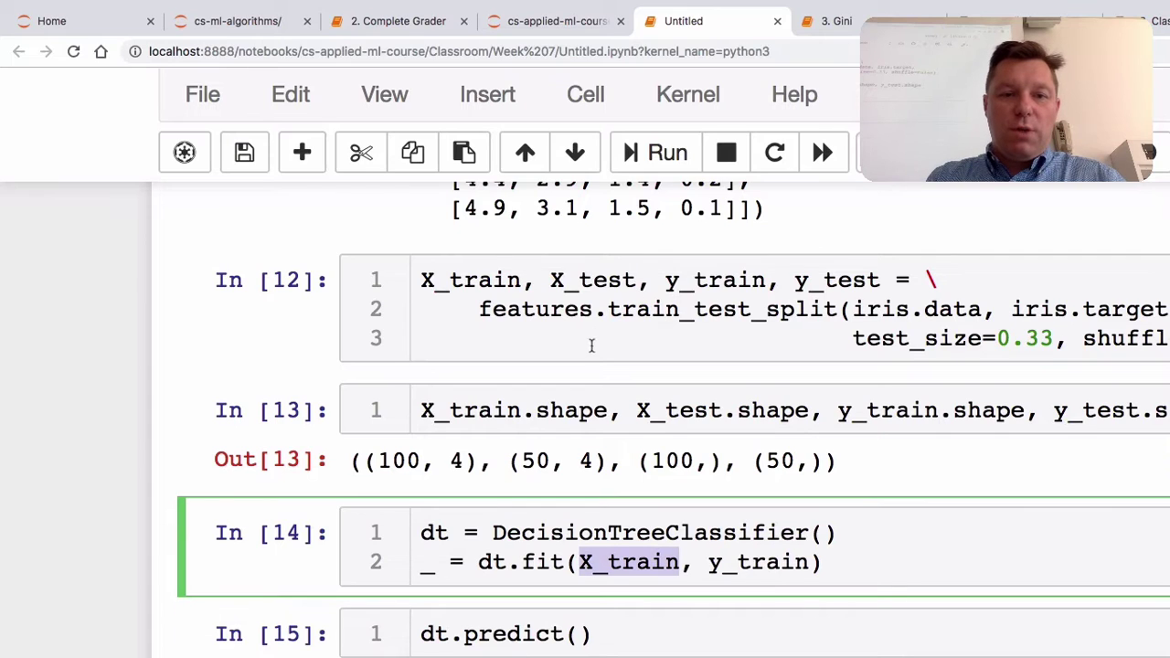
pyautogui.click(579, 634)
pyautogui.press('super+v')
# Step: Assign the prediction to y_pred, add a second line that outputs y_pred, and run the cell
pyautogui.press('super+Left')
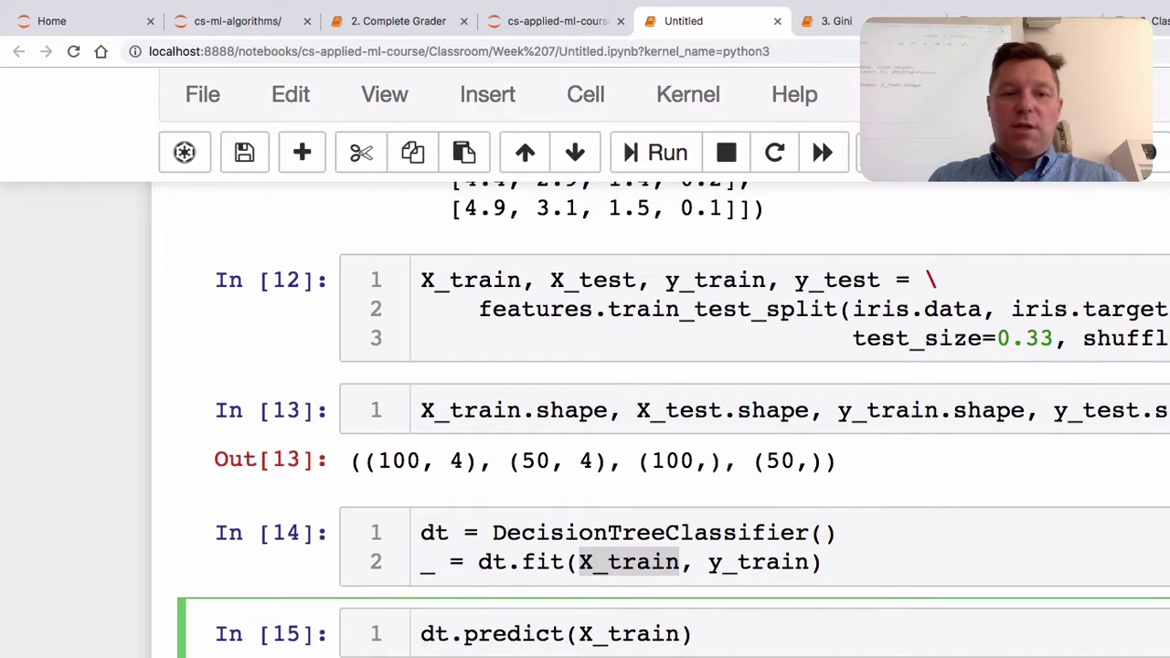
pyautogui.write('y+pre')
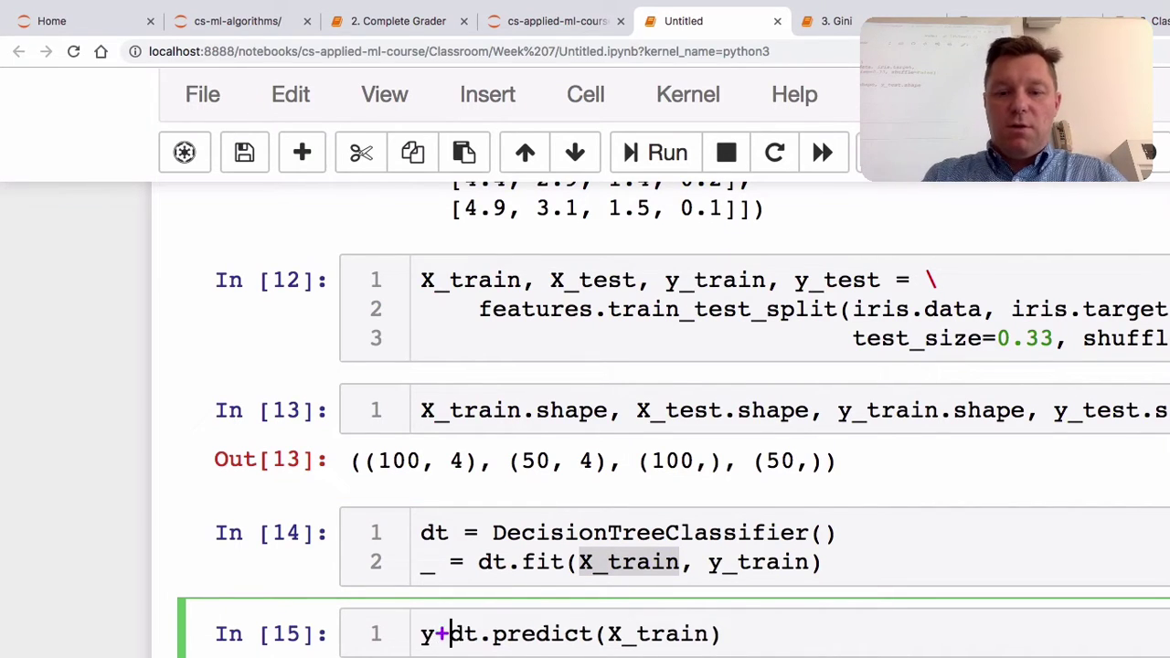
pyautogui.press('BackSpace')
pyautogui.press('BackSpace')
pyautogui.press('BackSpace')
pyautogui.press('BackSpace')
pyautogui.write('_pred ')
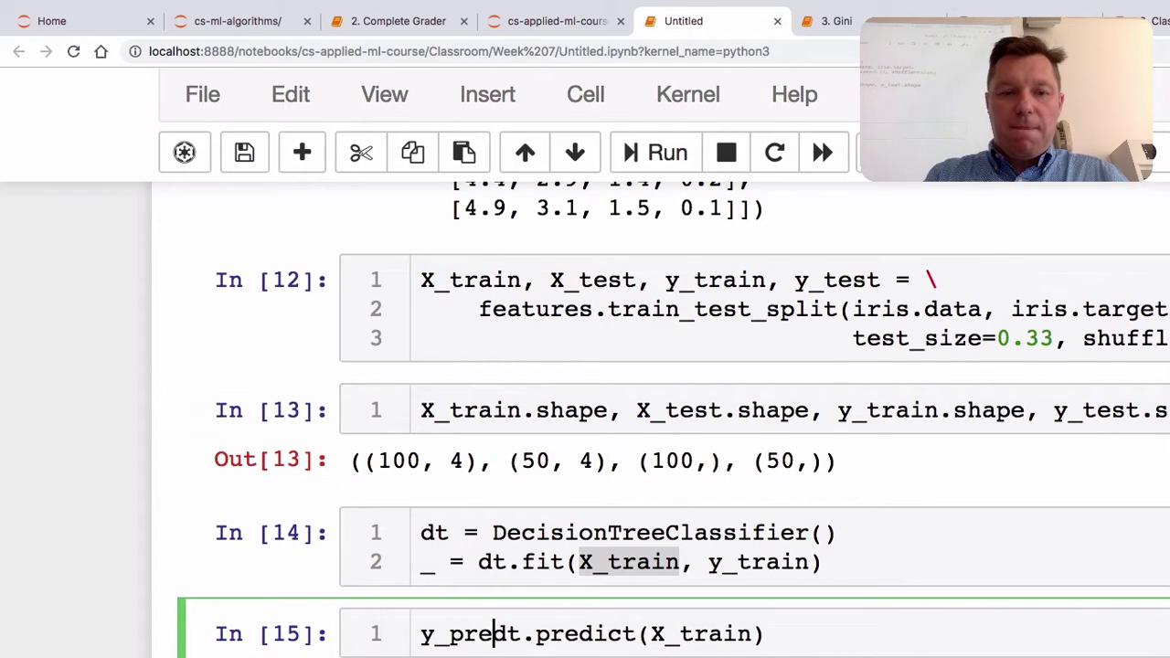
pyautogui.write('=')
pyautogui.press('super+Right')
pyautogui.press('Return')
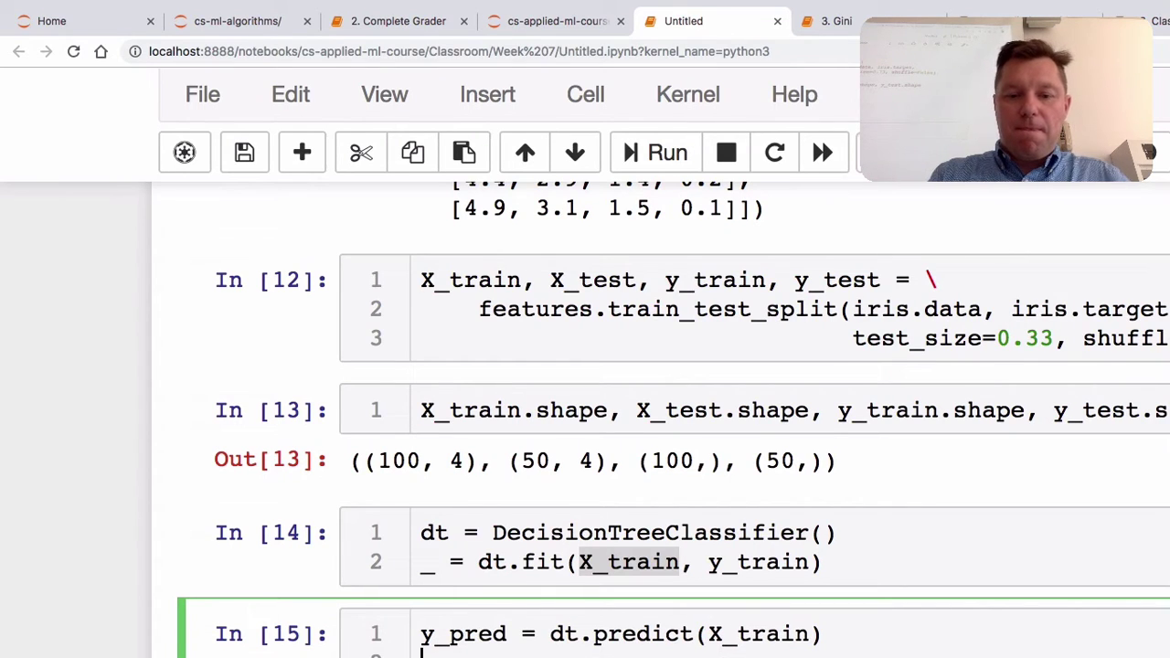
pyautogui.write('y_pred')
pyautogui.hotkey('shift', 'Return')
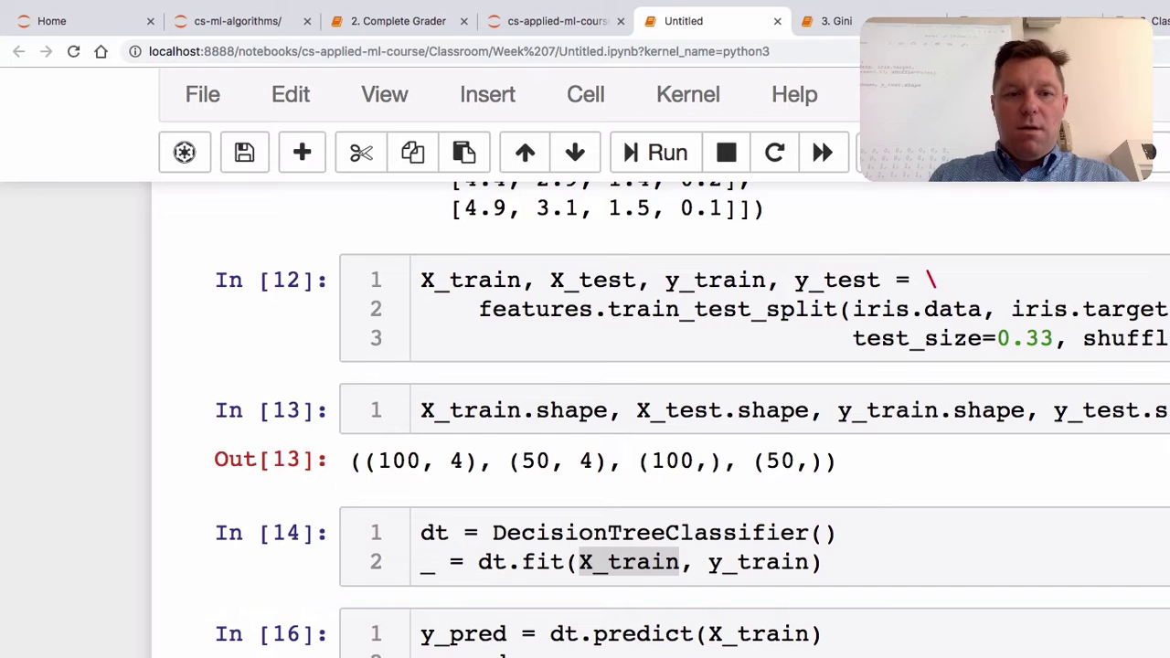
# Step: Remove the y_pred output line from the prediction cell and rerun it
pyautogui.scroll(-2, 898, 313)
pyautogui.press('Up')
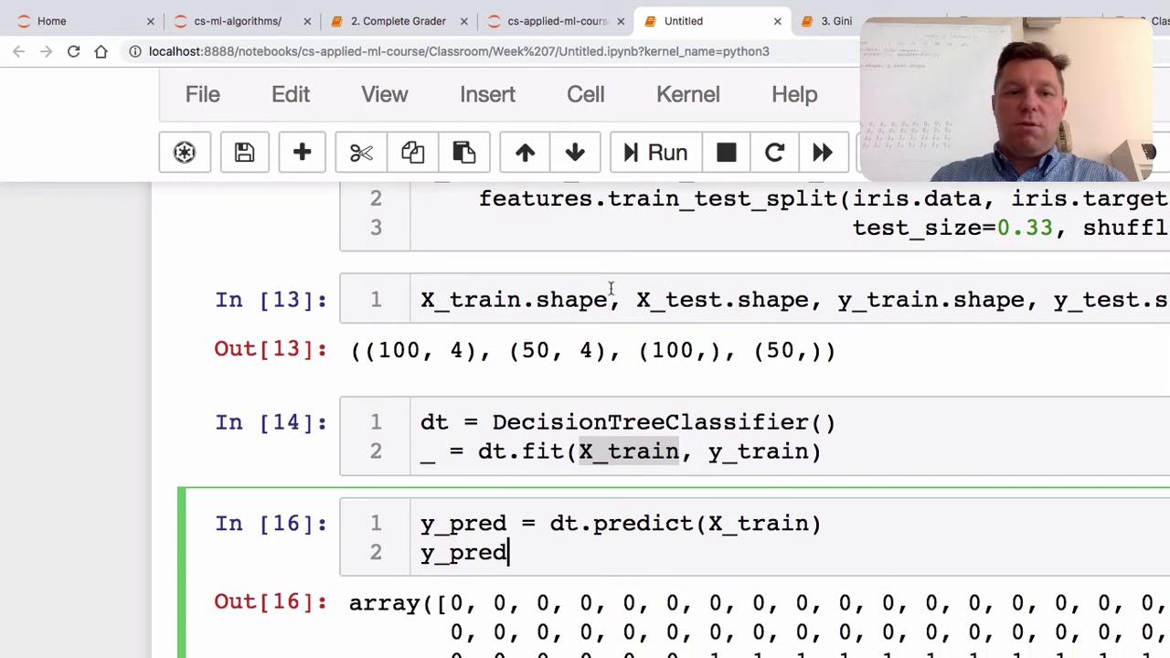
pyautogui.press('BackSpace')
pyautogui.press('BackSpace')
pyautogui.press('BackSpace')
pyautogui.press('BackSpace')
pyautogui.press('BackSpace')
pyautogui.press('BackSpace')
pyautogui.press('BackSpace')
pyautogui.hotkey('shift', 'Return')
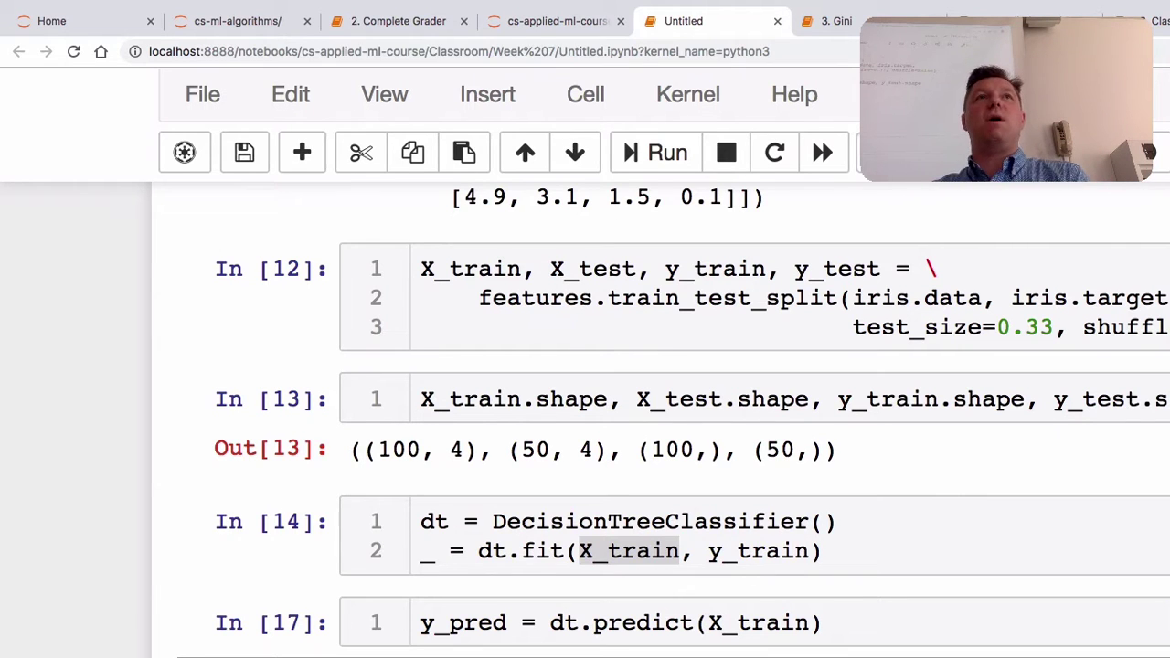
# Step: Evaluate y_pred == y_train in the cell below the prediction and review the comparison array
pyautogui.scroll(-5, 659, 420)
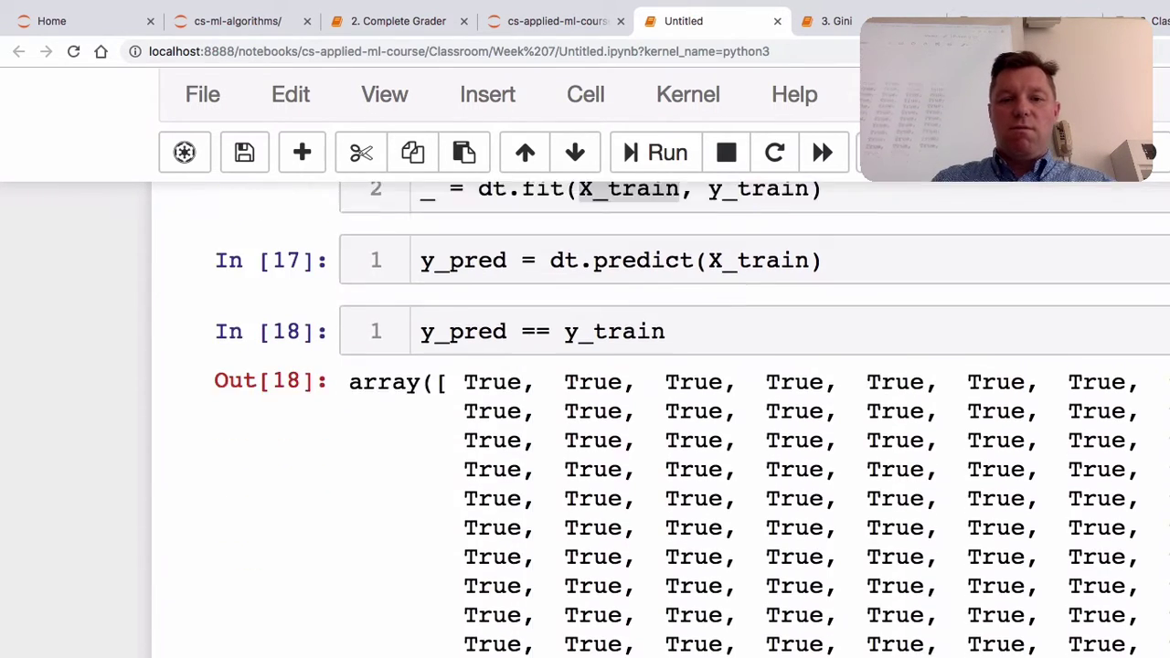
pyautogui.scroll(-2, 660, 419)
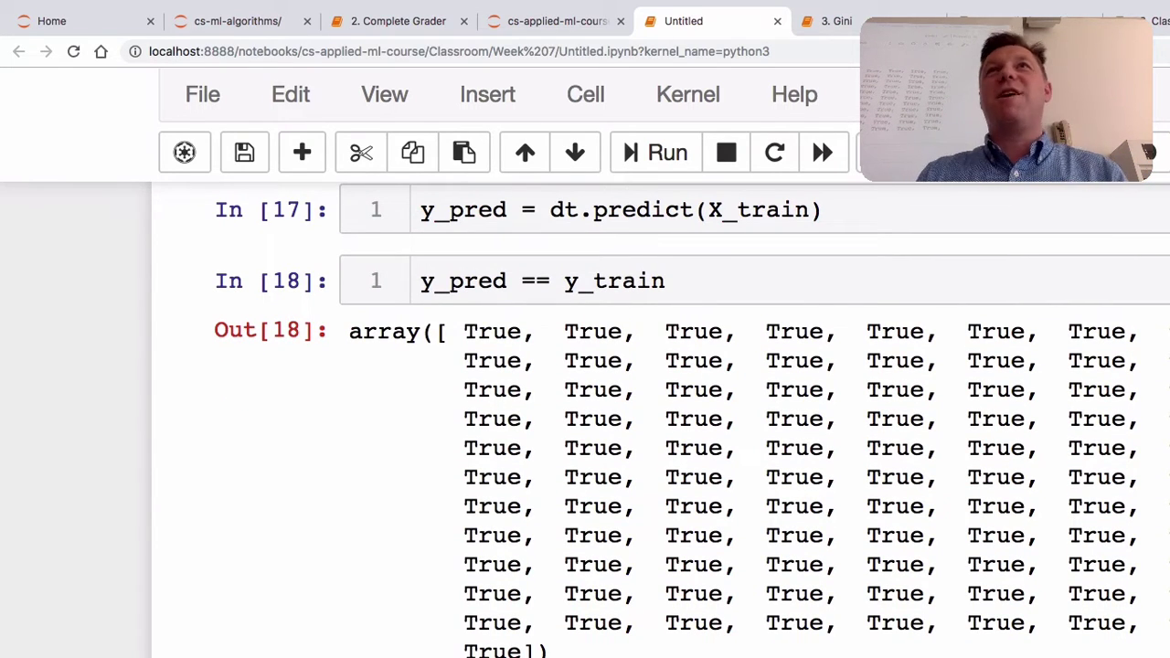
pyautogui.scroll(2, 659, 419)
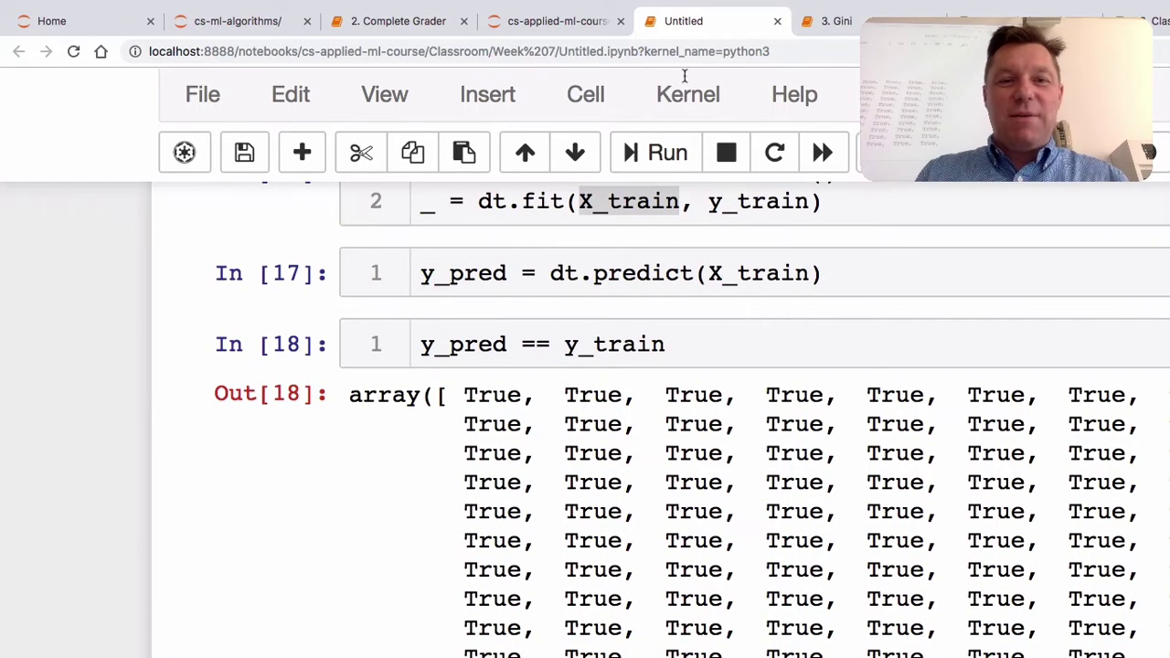
# Step: Wrap the y_pred == y_train comparison in parentheses, append .sum(), and rerun the cell
pyautogui.press('Return')
pyautogui.write('(')
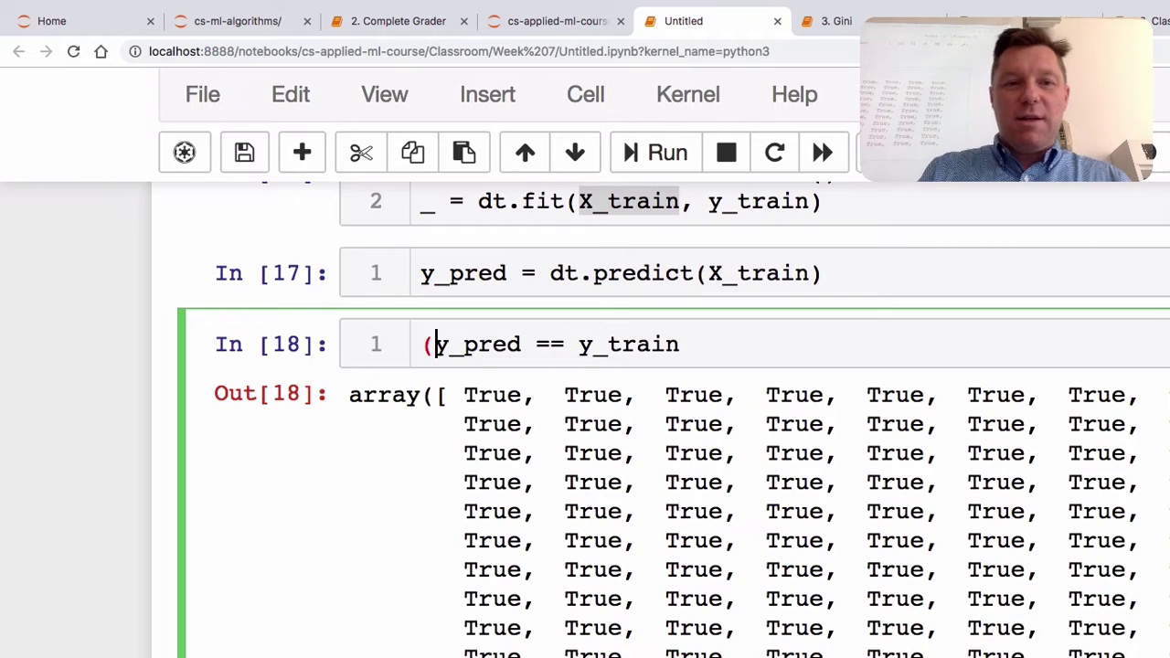
pyautogui.press('super+Right')
pyautogui.write(').sum(')
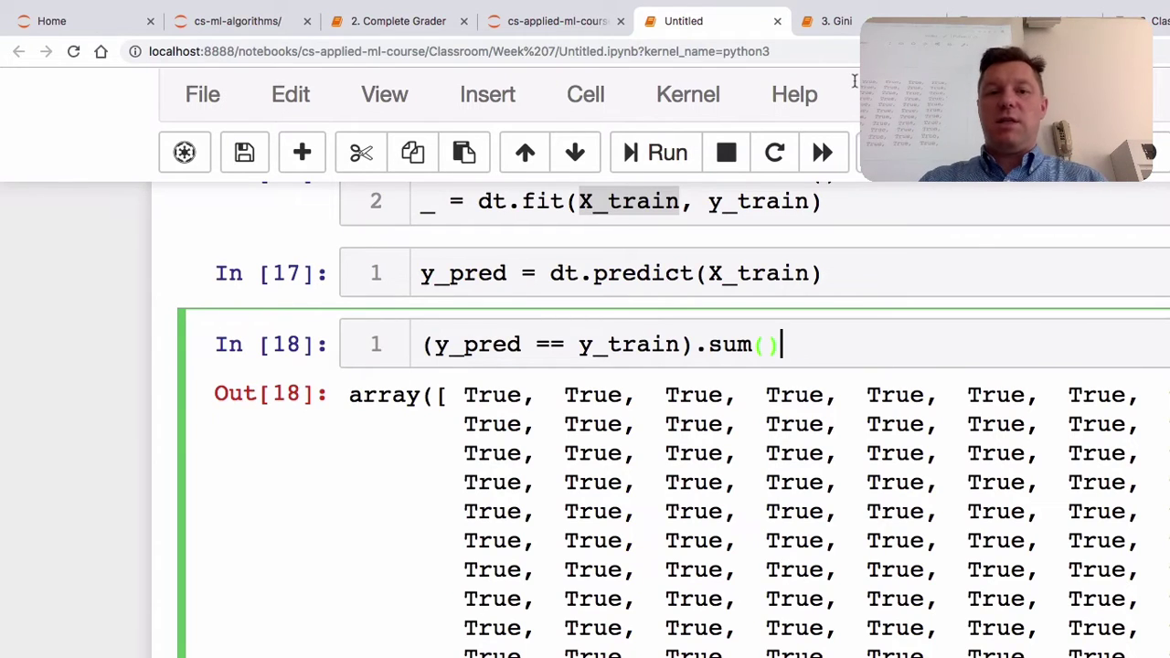
pyautogui.hotkey('shift', 'Return')
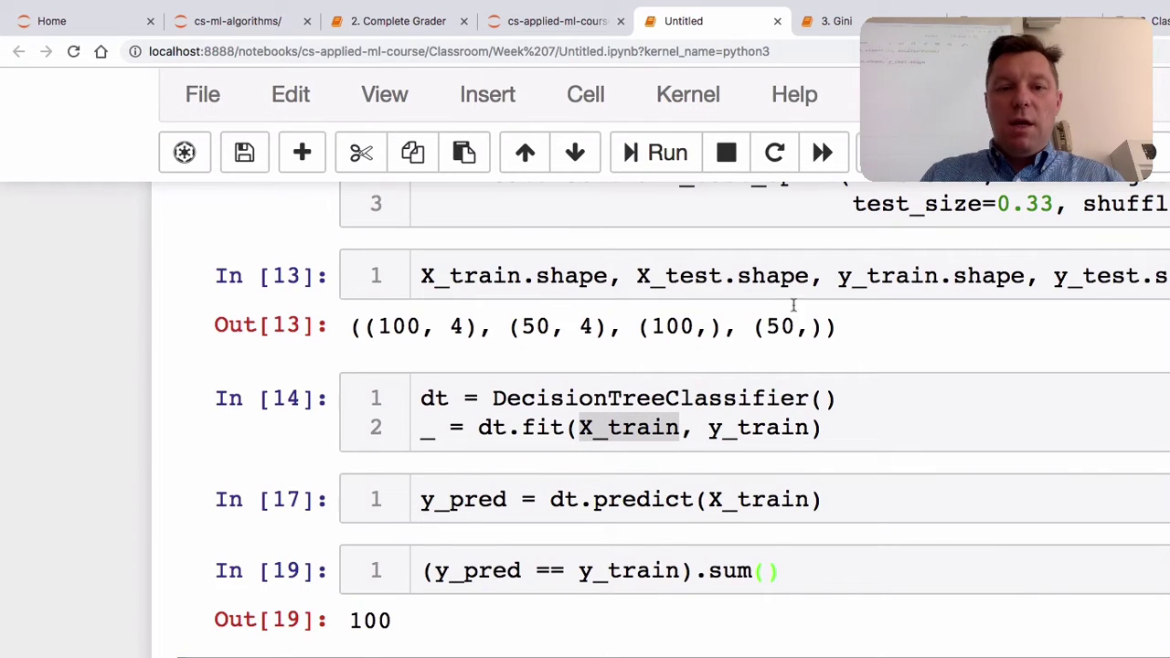
# Step: Divide the sum of matching predictions by y_train.shape[0] and rerun the cell
pyautogui.press('Return')
pyautogui.write('/ ')
pyautogui.write('y')
pyautogui.press('Tab')
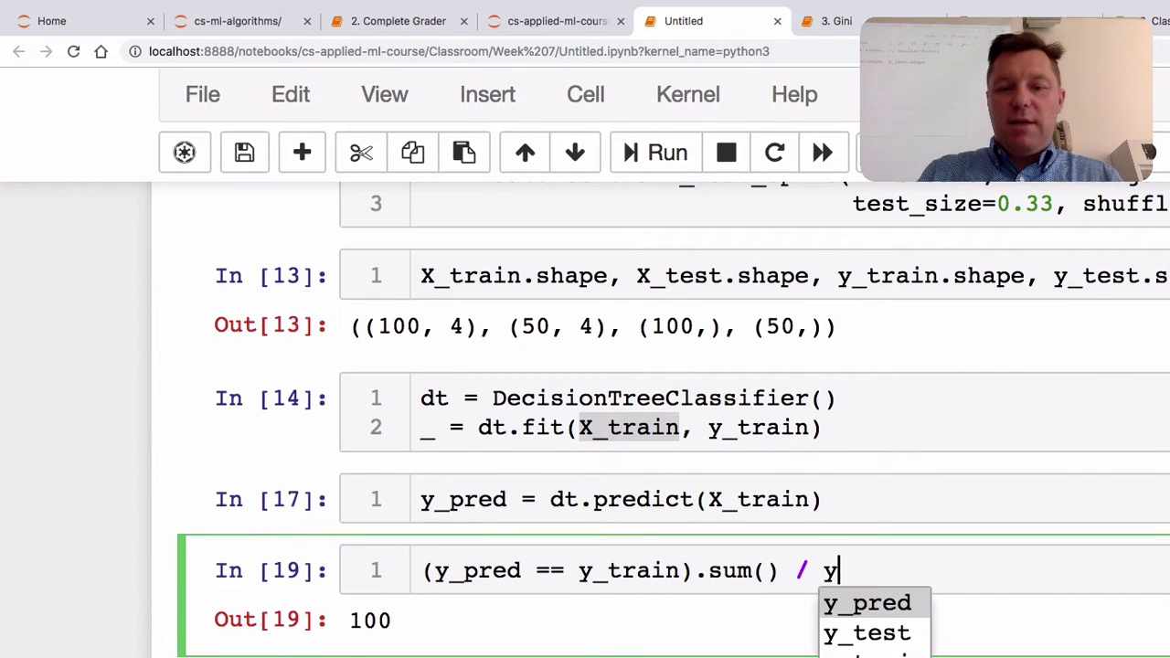
pyautogui.write('_')
pyautogui.press('Down')
pyautogui.press('Down')
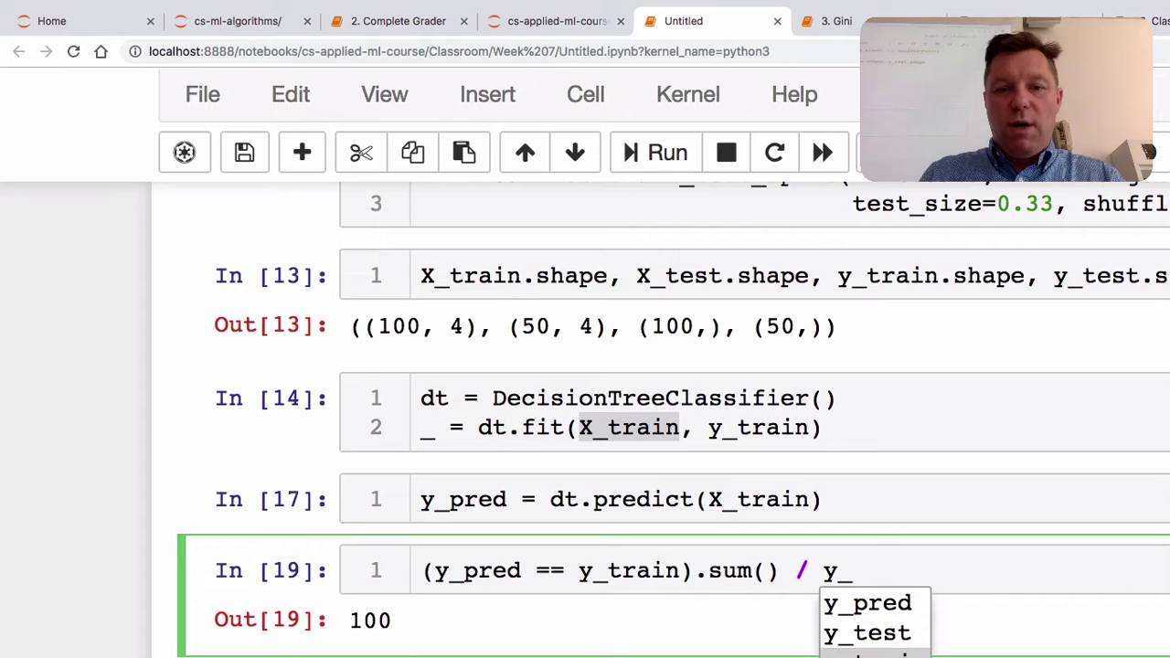
pyautogui.press('Return')
pyautogui.write('.shape[0]')
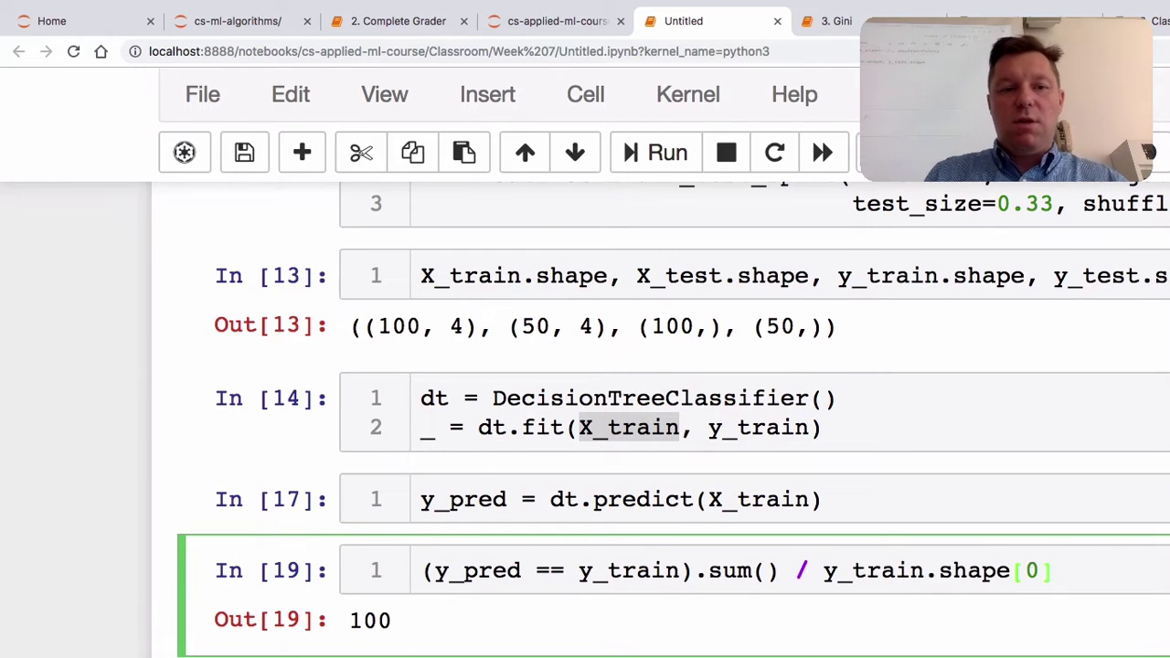
pyautogui.hotkey('shift', 'Return')
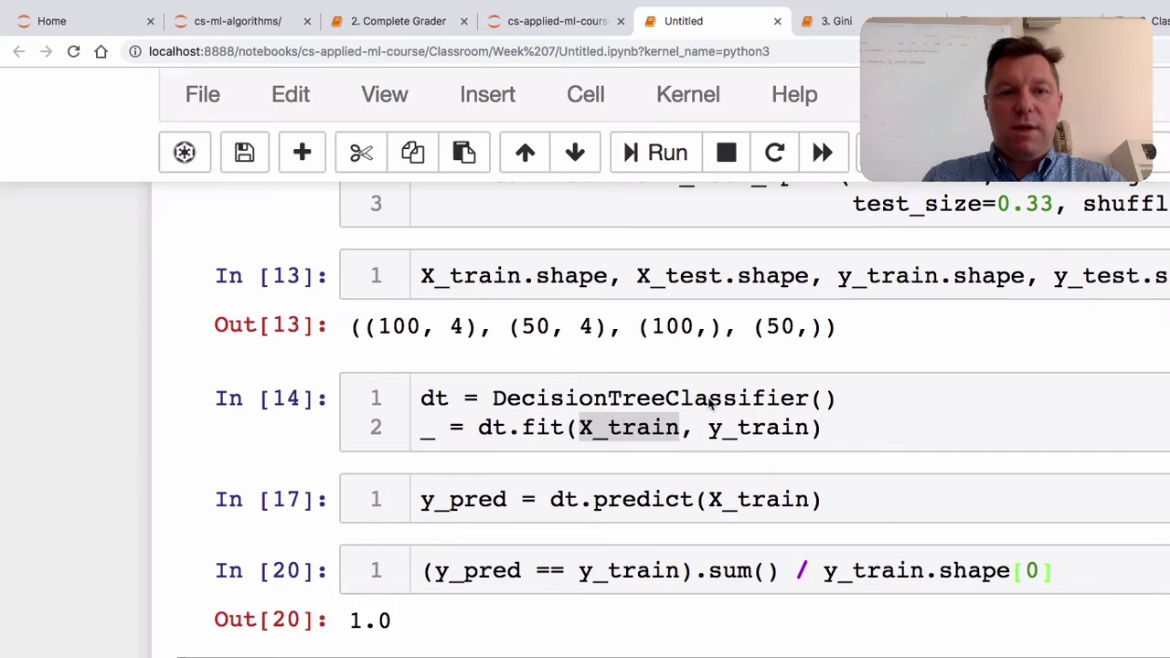
# Step: Run accuracy_score(y_train, y_pred) in the cell below the manual accuracy calculation
pyautogui.scroll(5, 720, 222)
pyautogui.scroll(-2, 720, 222)
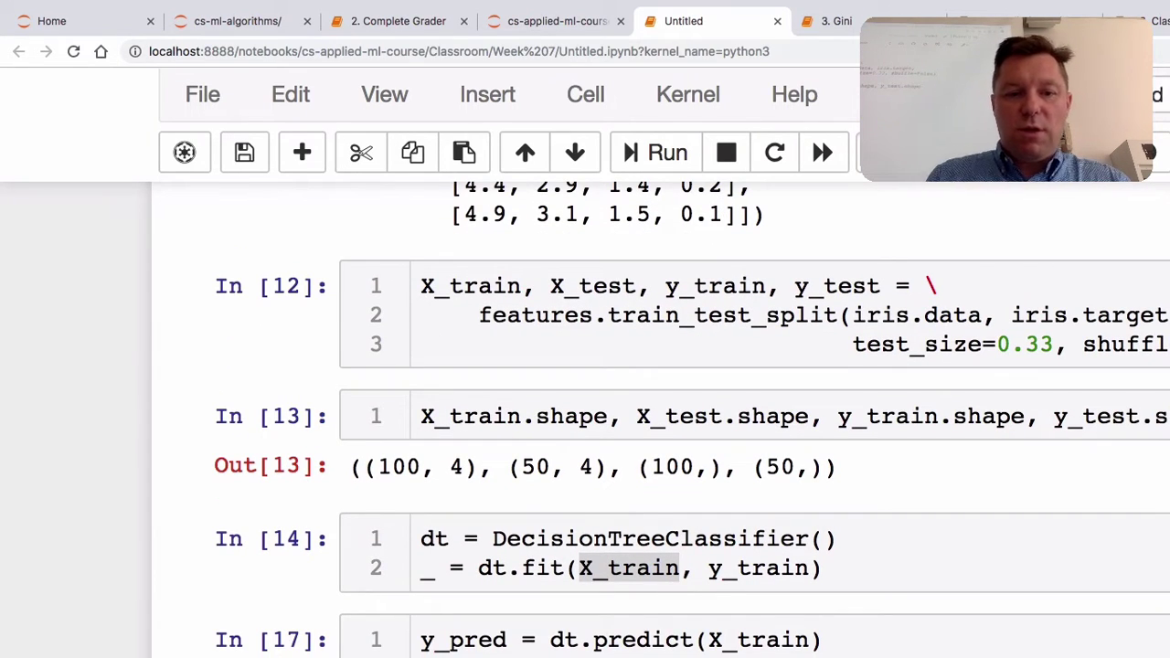
pyautogui.scroll(-3, 565, 482)
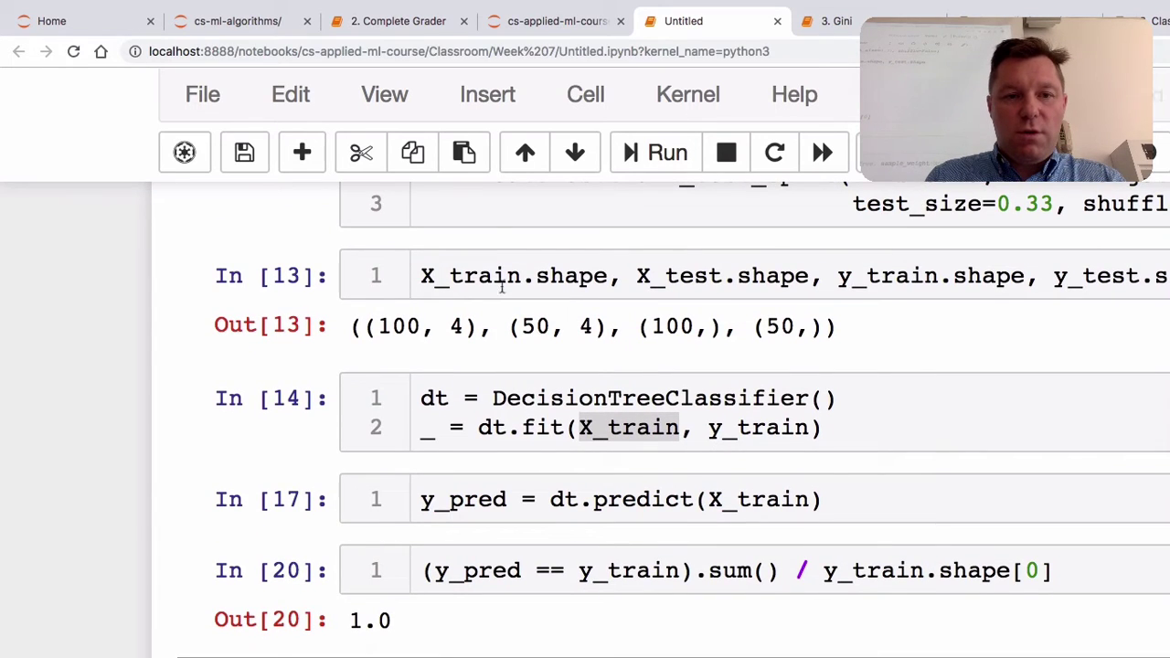
pyautogui.doubleClick(629, 570)
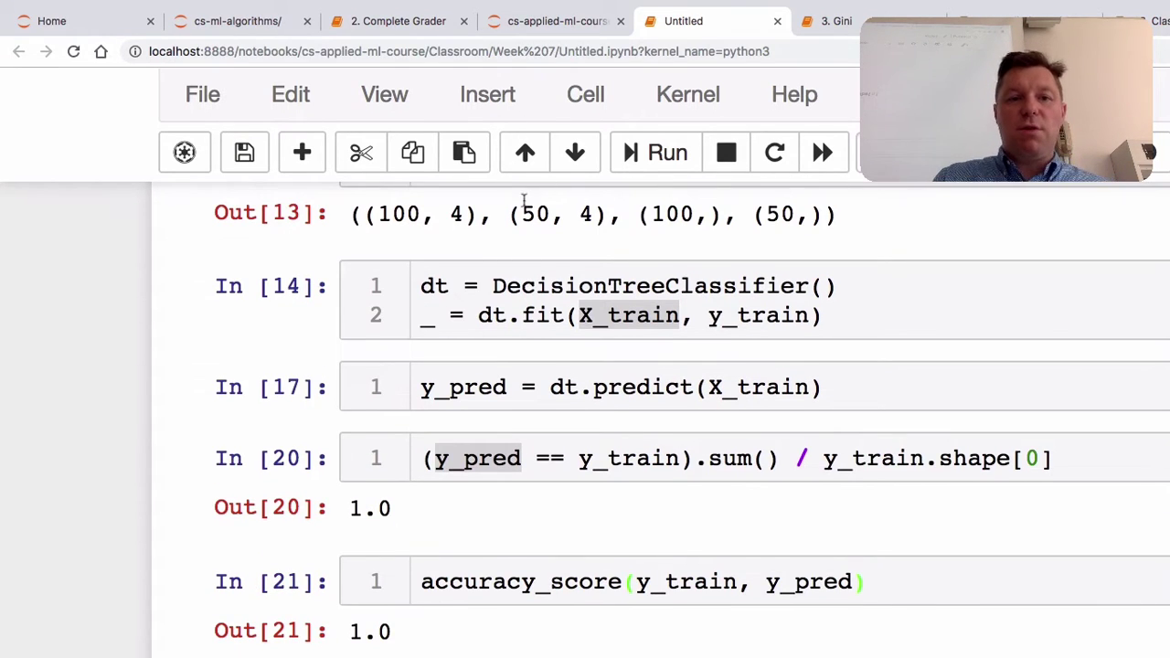
pyautogui.moveTo(477, 458); pyautogui.dragTo(984, 458)
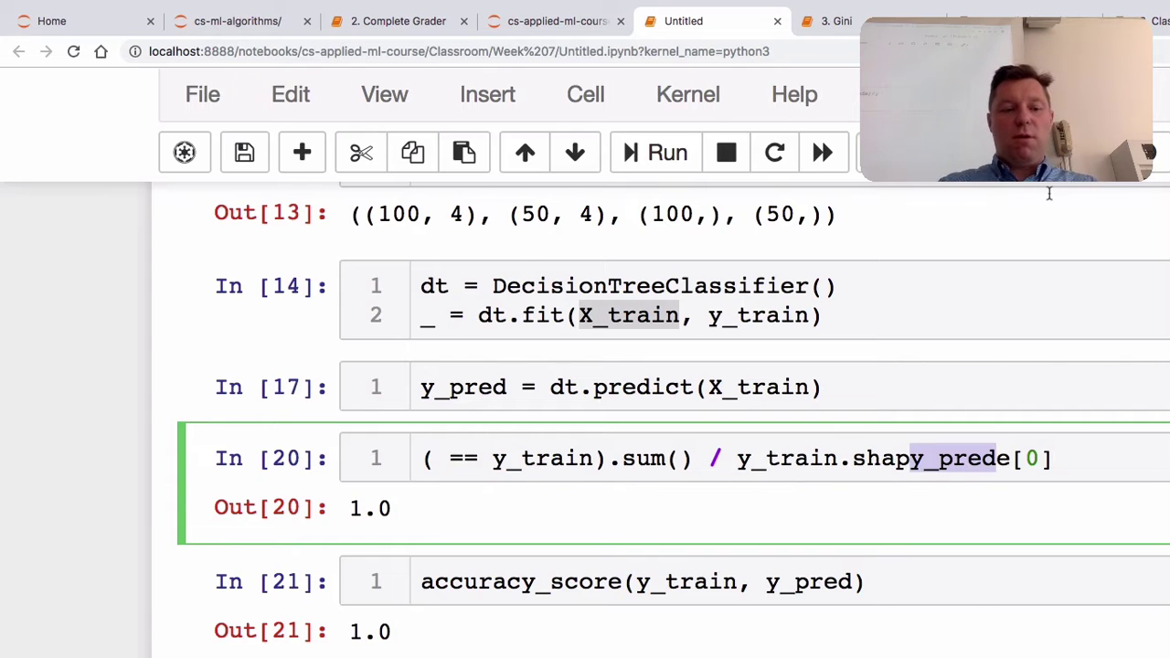
pyautogui.hotkey('ctrl', 'z')
pyautogui.click(693, 430)
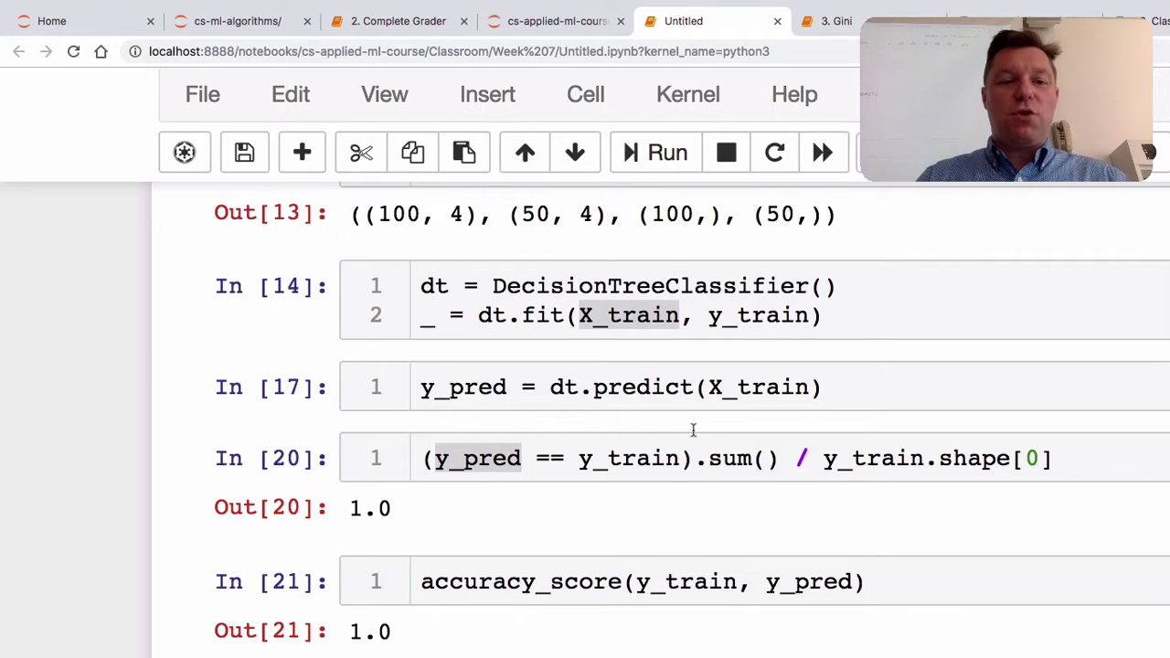
# Step: Evaluate test-set accuracy by running accuracy_score(y_test, dt.predict(X_test)) in the cell below the training accuracy score
pyautogui.scroll(-1, 693, 429)
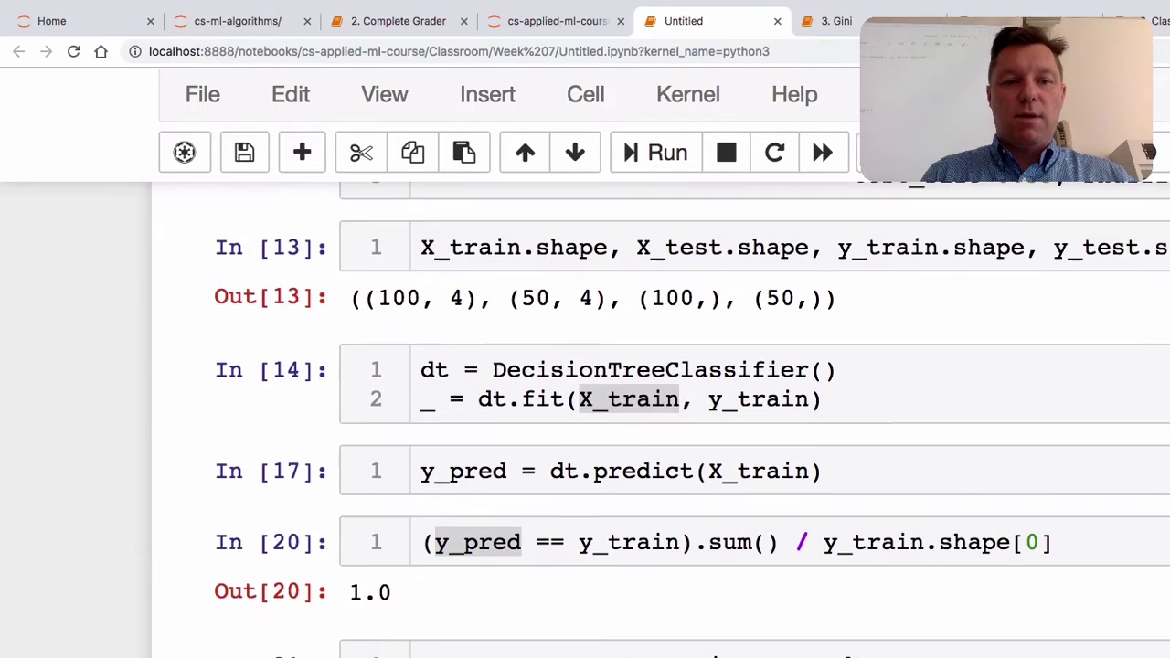
pyautogui.press('Tab')
pyautogui.press('Escape')
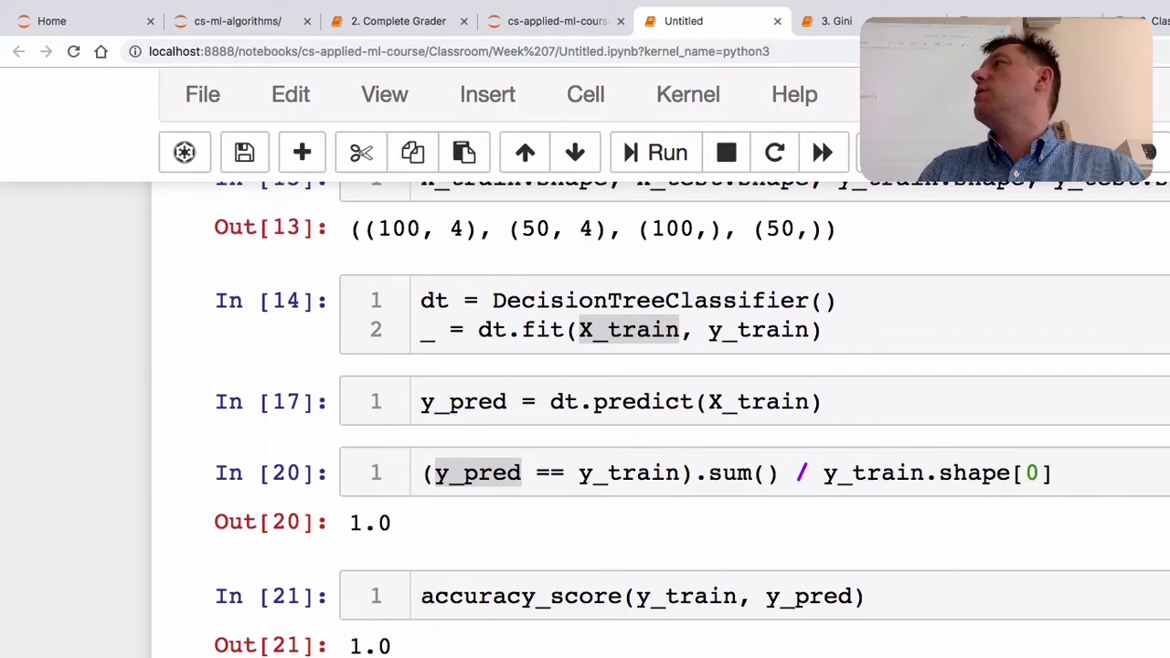
pyautogui.scroll(3, 673, 420)
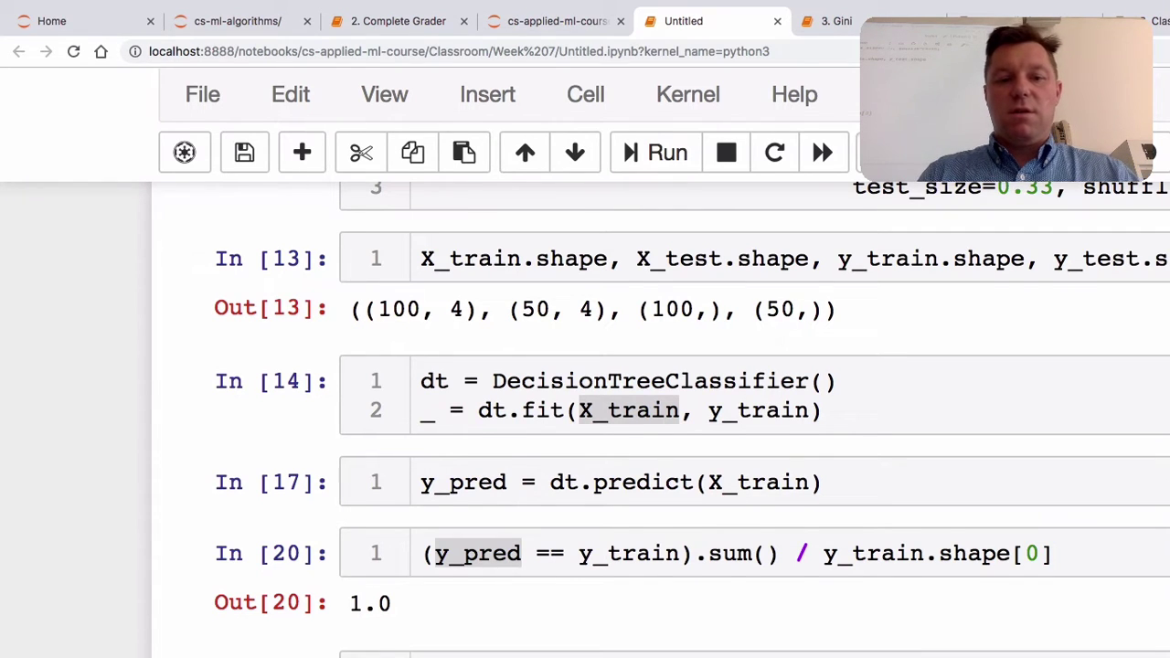
pyautogui.scroll(-1, 673, 419)
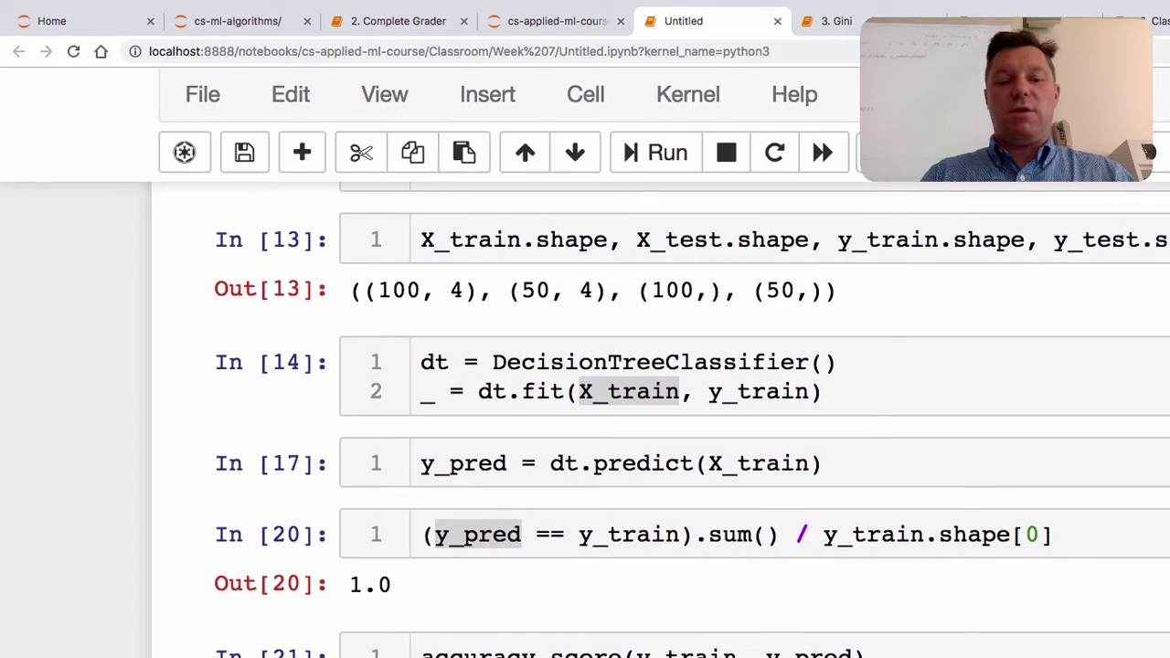
pyautogui.press('Tab')
pyautogui.press('Escape')
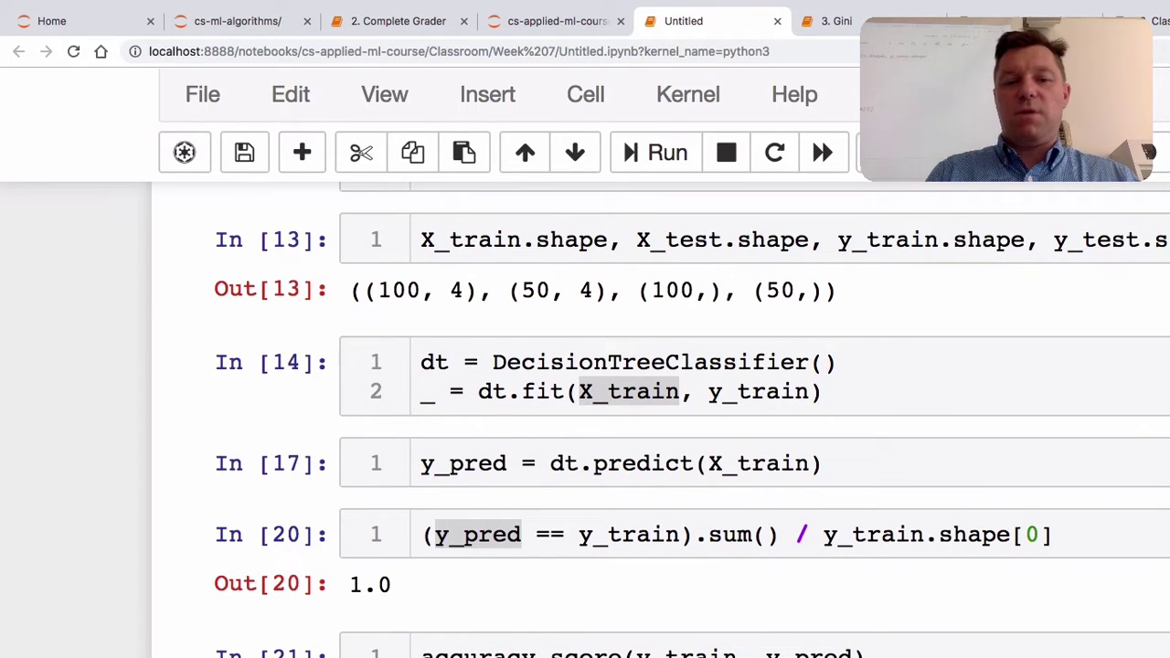
pyautogui.scroll(-3, 663, 419)
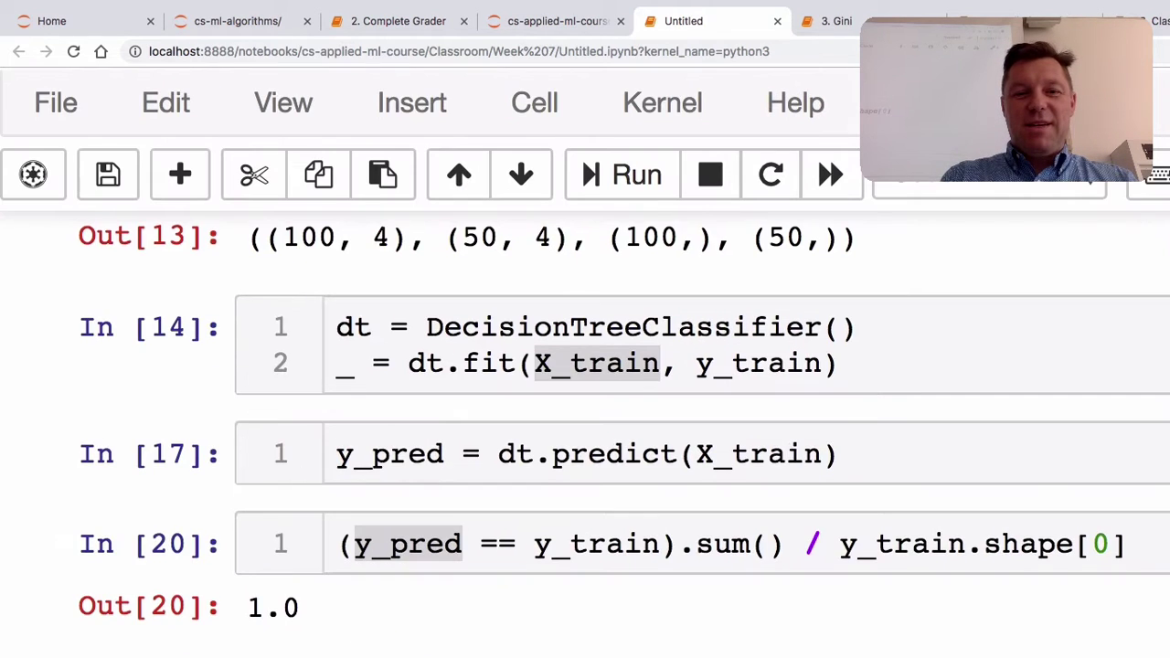
pyautogui.scroll(-3, 585, 366)
pyautogui.hotkey('shift', 'Return')
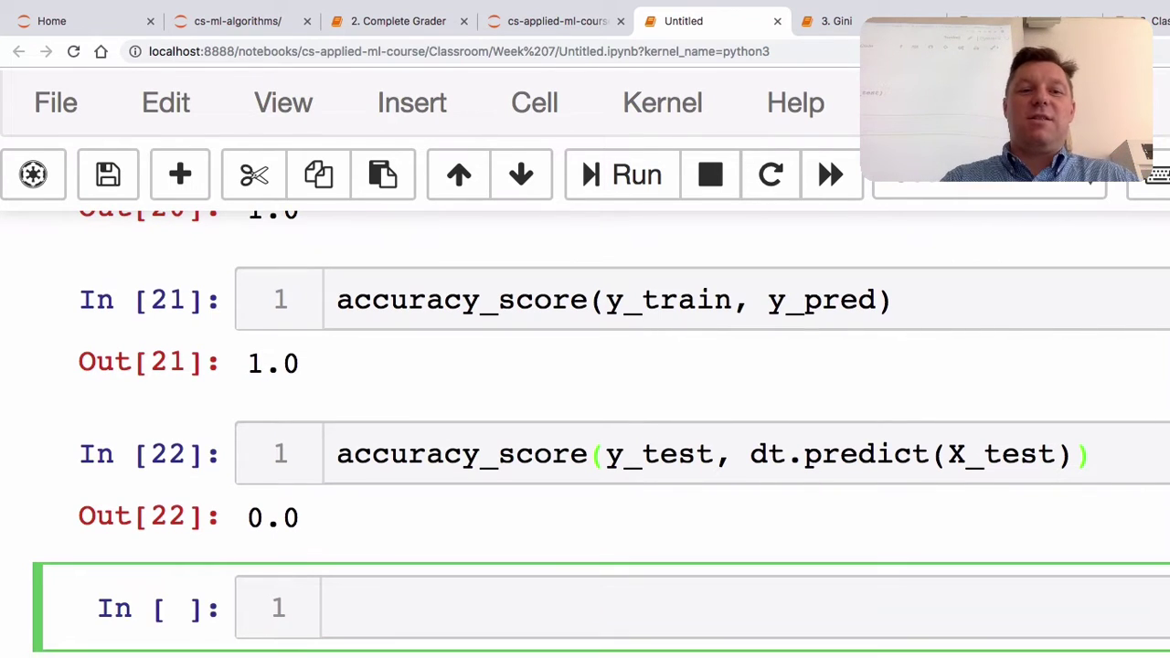
# Step: Display the y_train and y_test label arrays in two separate new cells
pyautogui.write('y_')
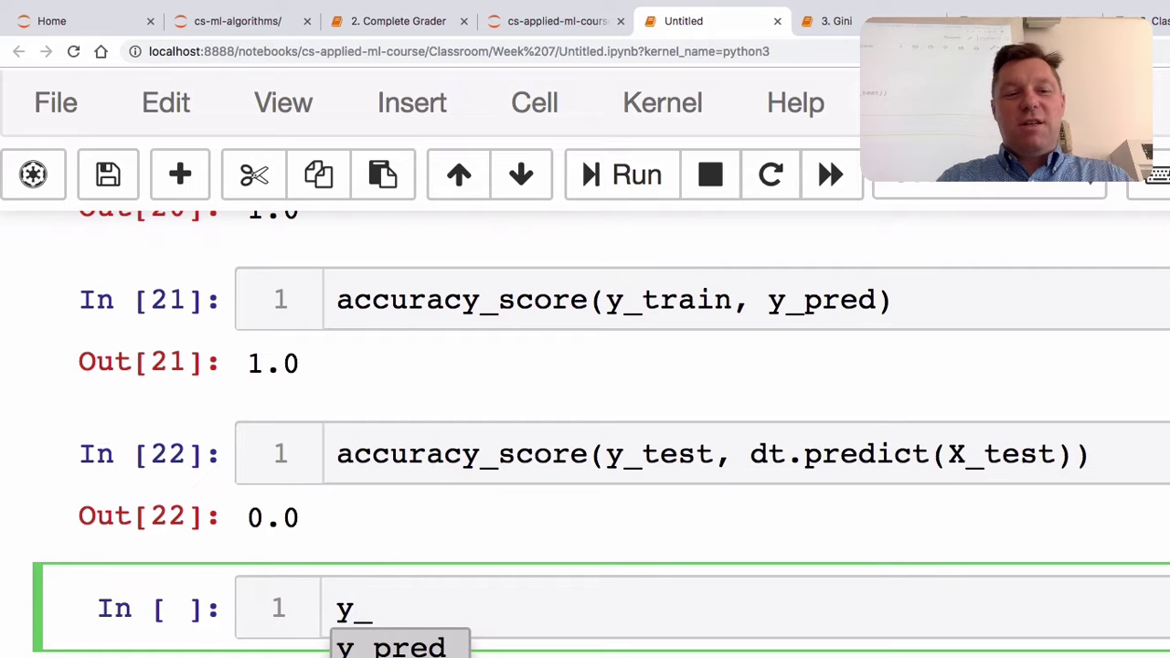
pyautogui.write('train')
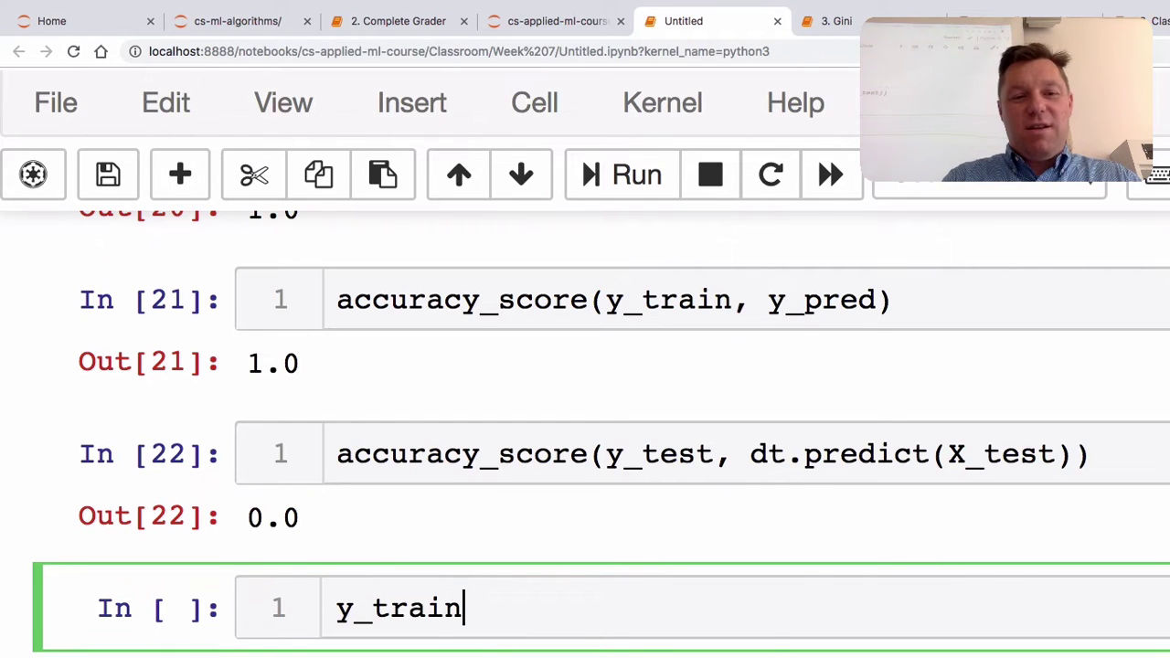
pyautogui.hotkey('shift', 'Return')
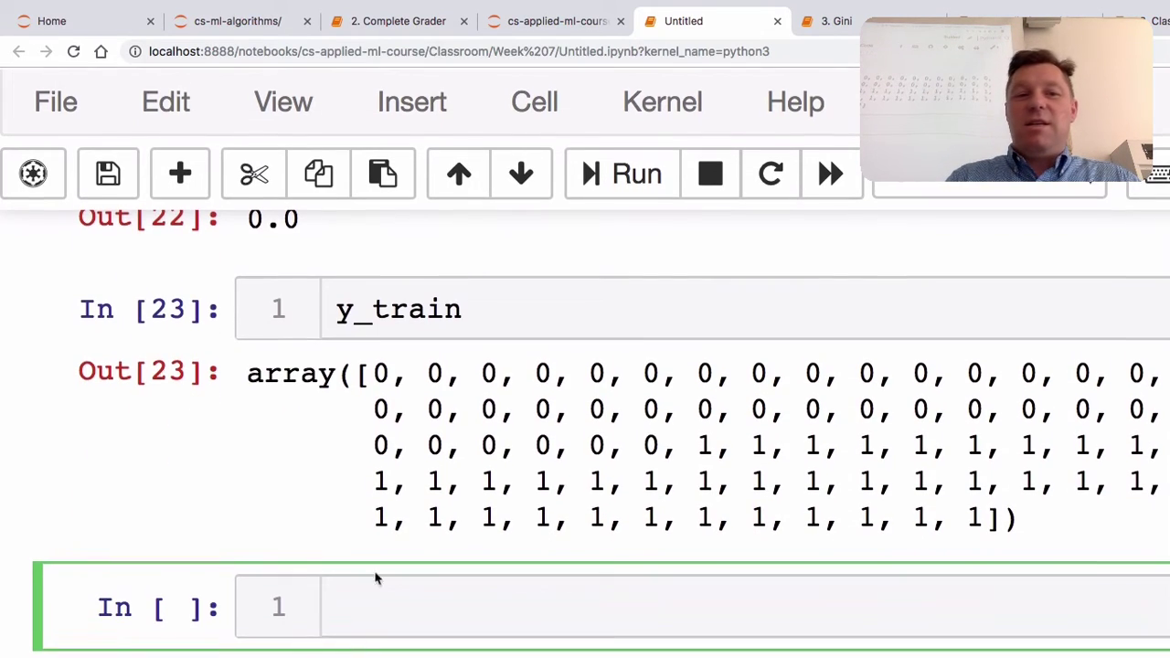
pyautogui.write('y_tes')
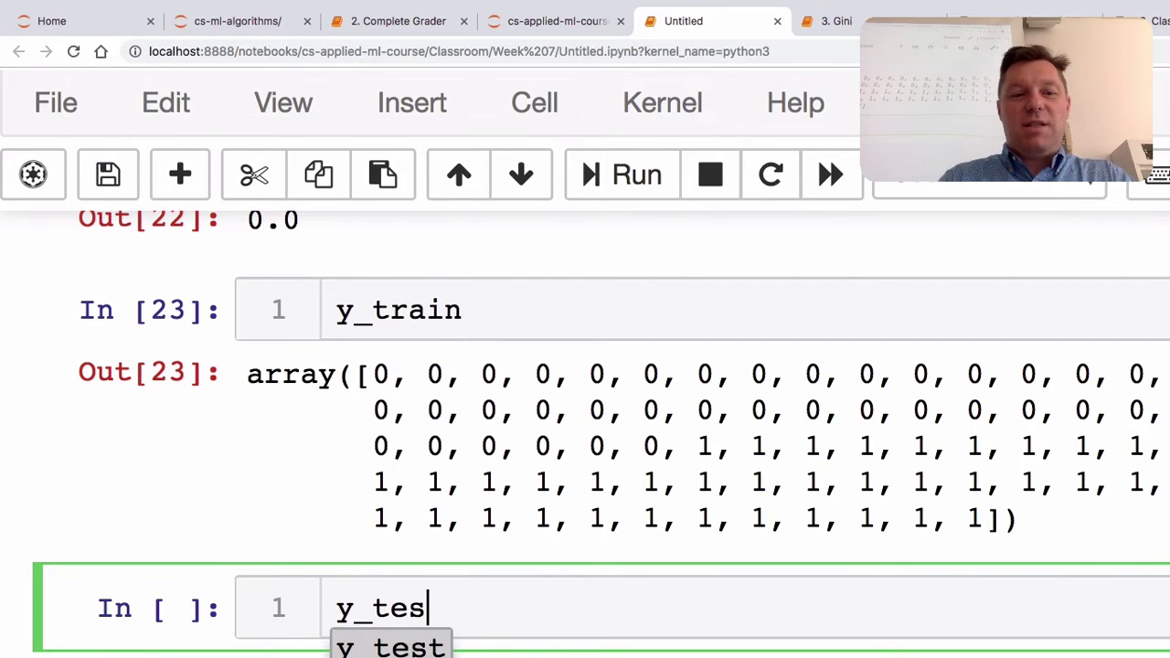
pyautogui.write('t')
pyautogui.hotkey('shift', 'Return')
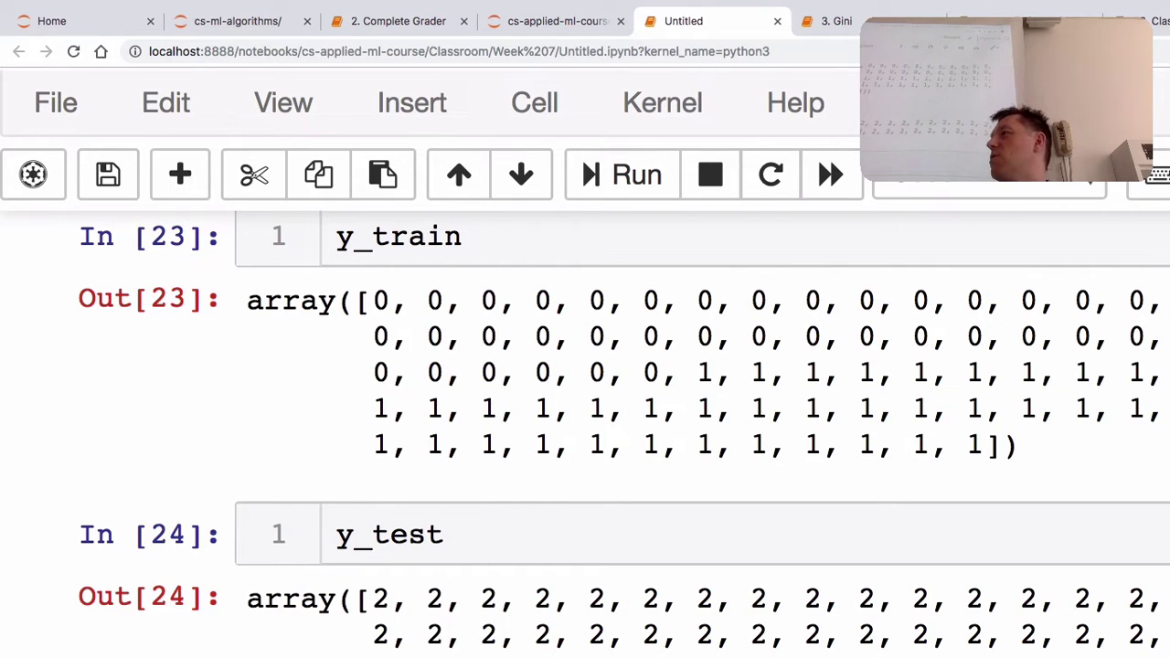
# Step: Run dt.predict(X_test) in the cell below y_test and compare its output with the test labels
pyautogui.scroll(-2, 585, 411)
pyautogui.scroll(3, 585, 411)
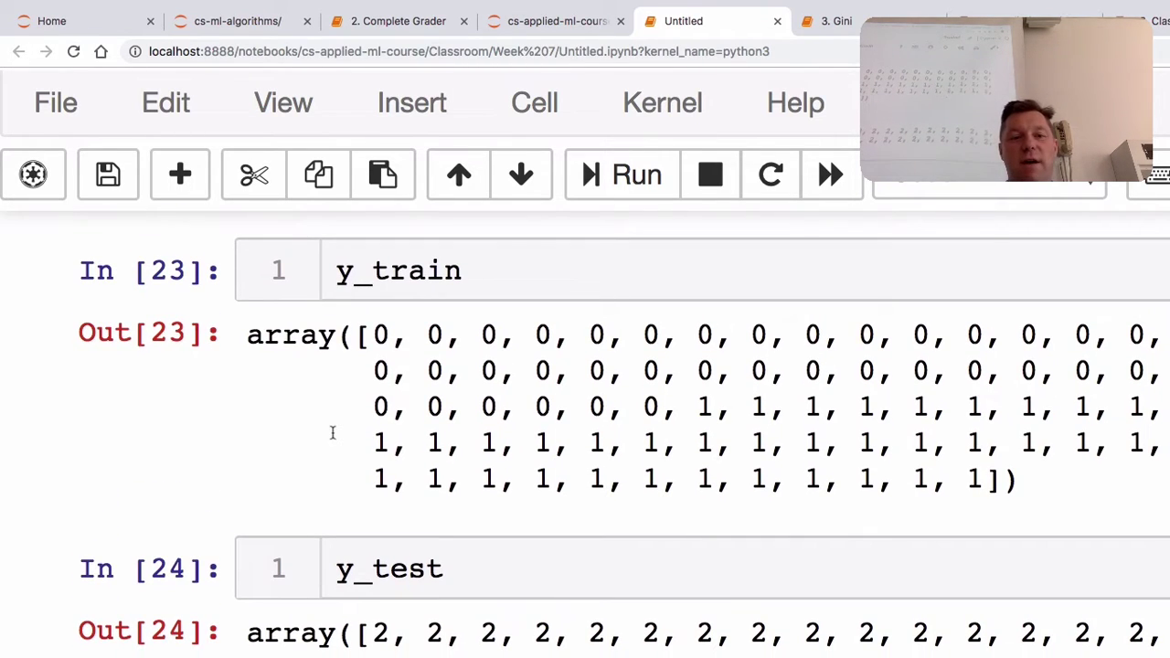
pyautogui.press('Tab')
pyautogui.write('t.')
pyautogui.press('Tab')
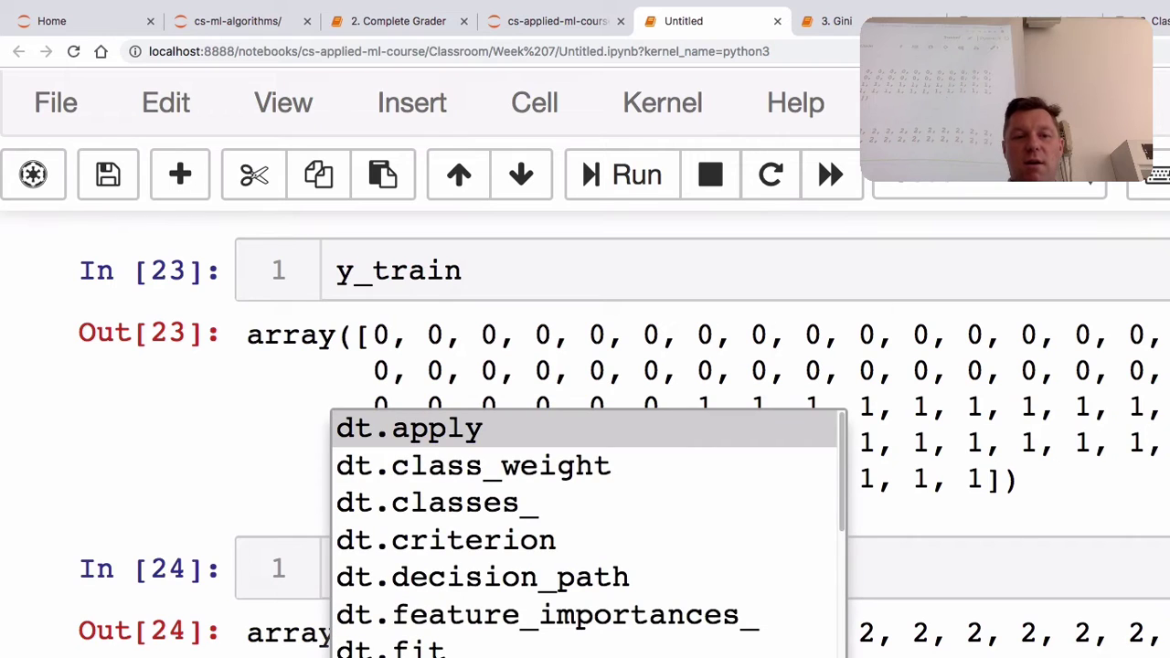
pyautogui.write('p')
pyautogui.press('Return')
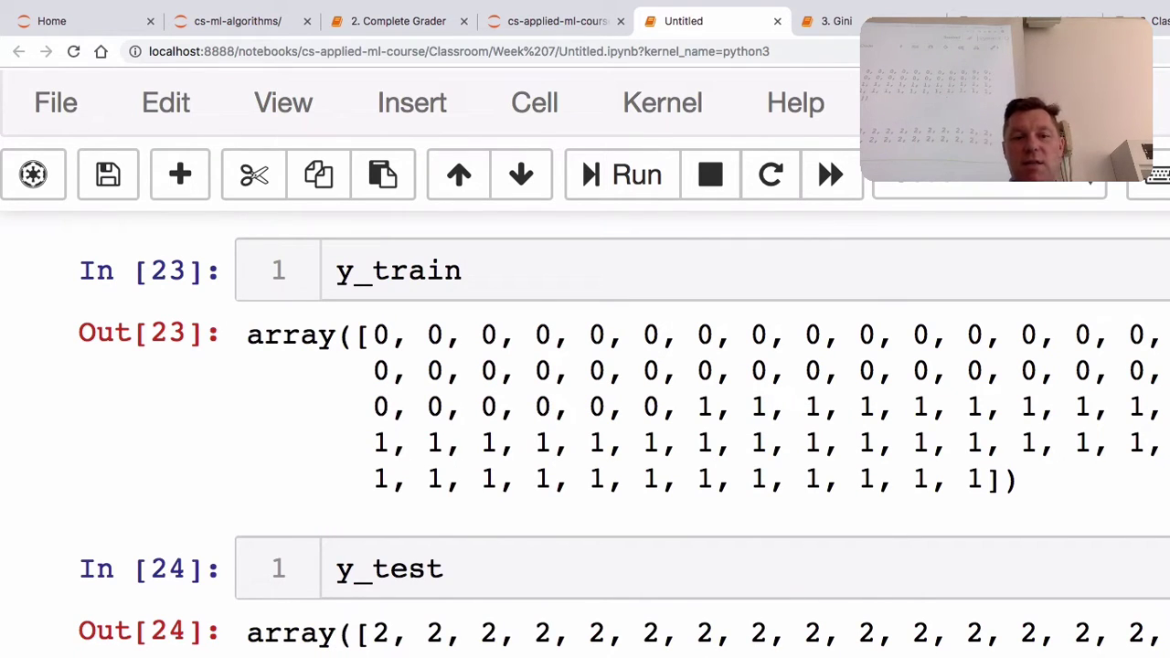
pyautogui.scroll(-5, 585, 435)
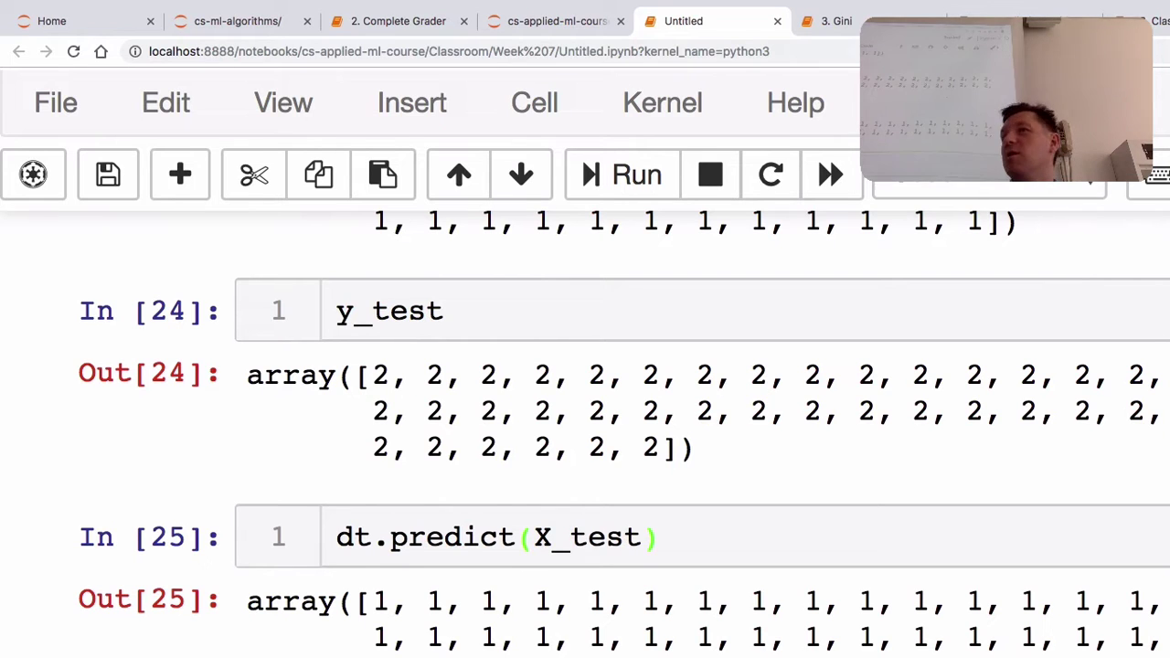
# Step: Switch to the iris classification workbook in Excel, look over its data rows, and return to the notebook
pyautogui.press('super+Tab')
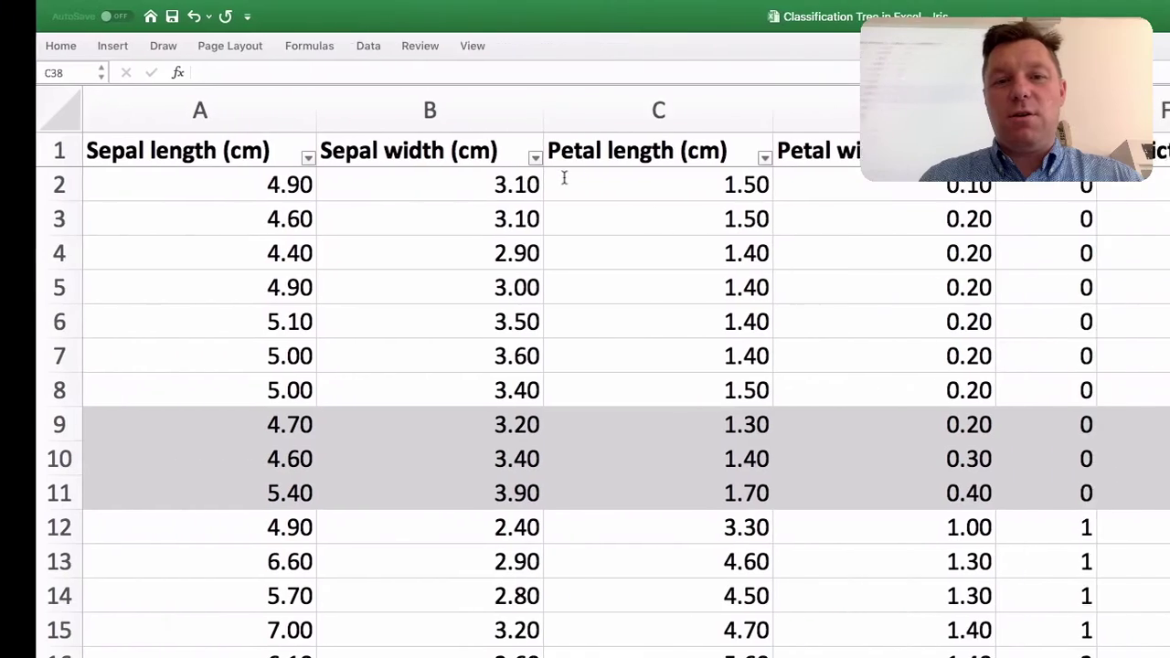
pyautogui.hscroll(1, 564, 180)
pyautogui.scroll(-1, 825, 227)
pyautogui.press('super+Tab')
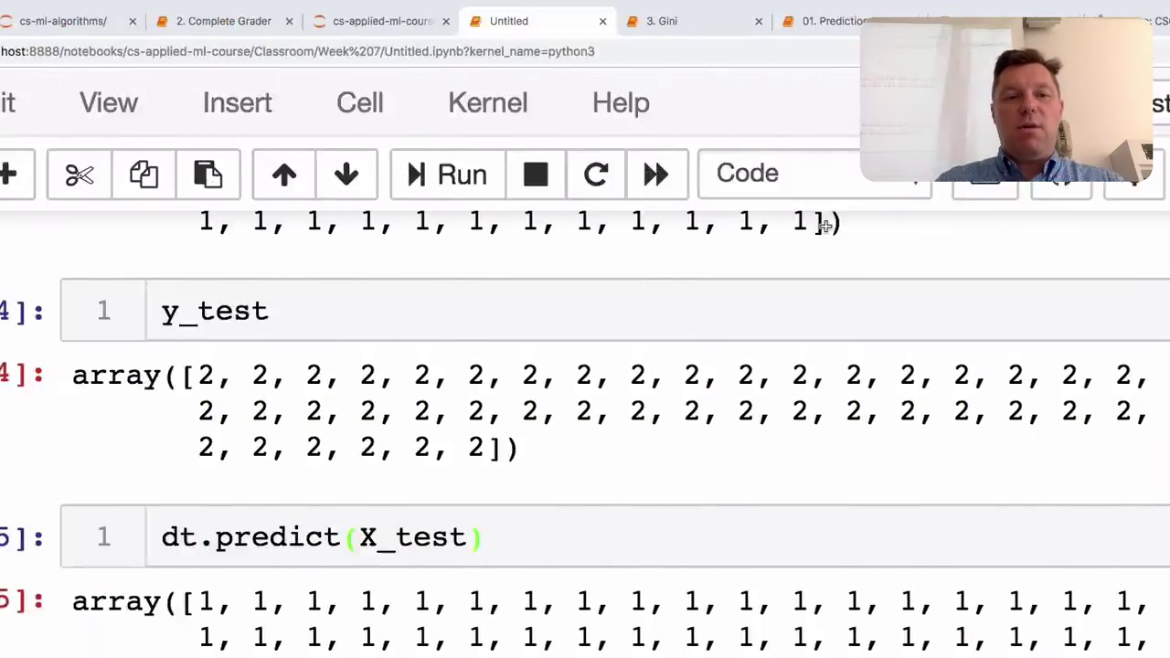
# Step: Insert an empty code cell between the iris.data[:10] output and the train_test_split cell
pyautogui.scroll(5, 827, 232)
pyautogui.scroll(-1, 827, 233)
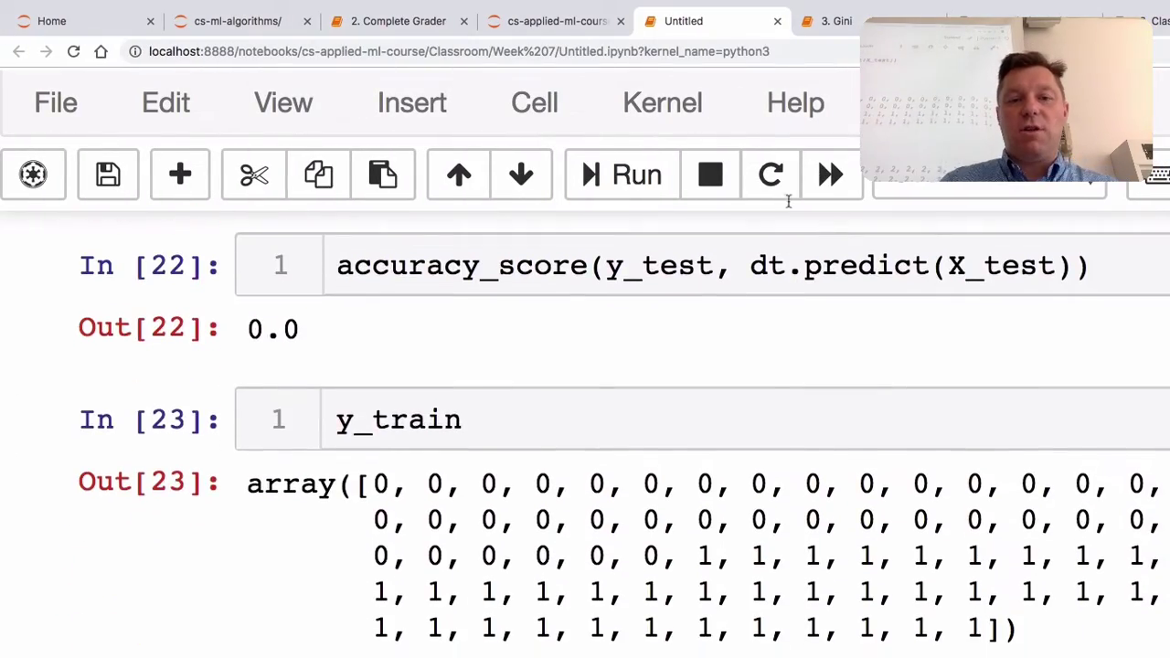
pyautogui.scroll(15, 659, 160)
pyautogui.scroll(10, 660, 160)
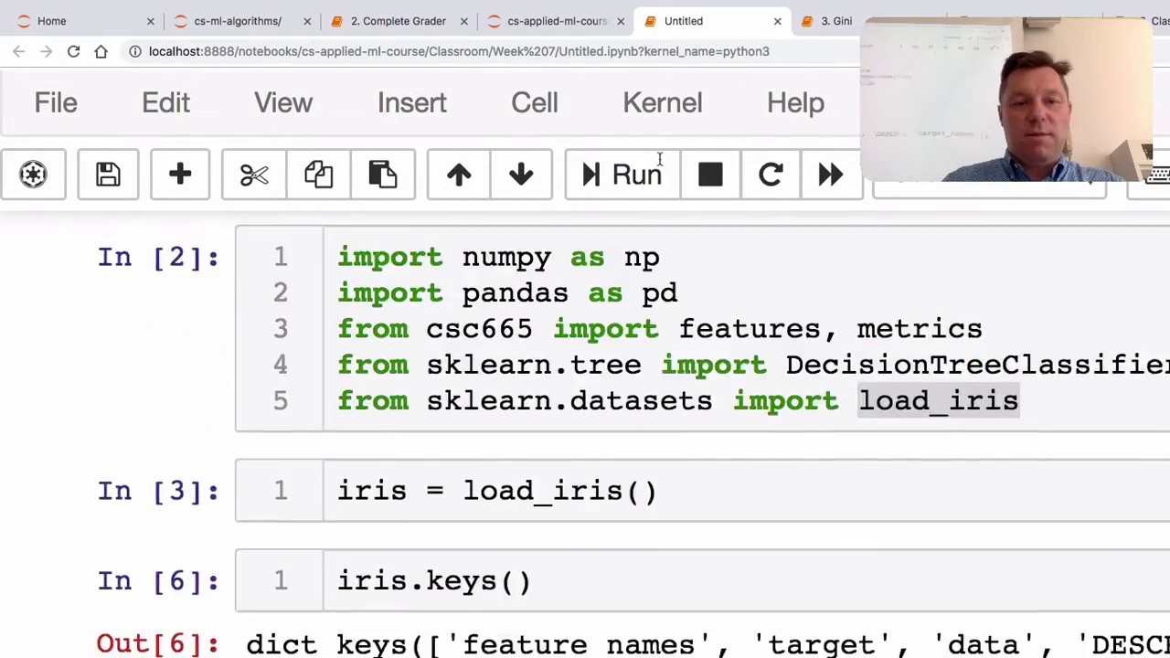
pyautogui.scroll(-10, 660, 160)
pyautogui.scroll(5, 592, 103)
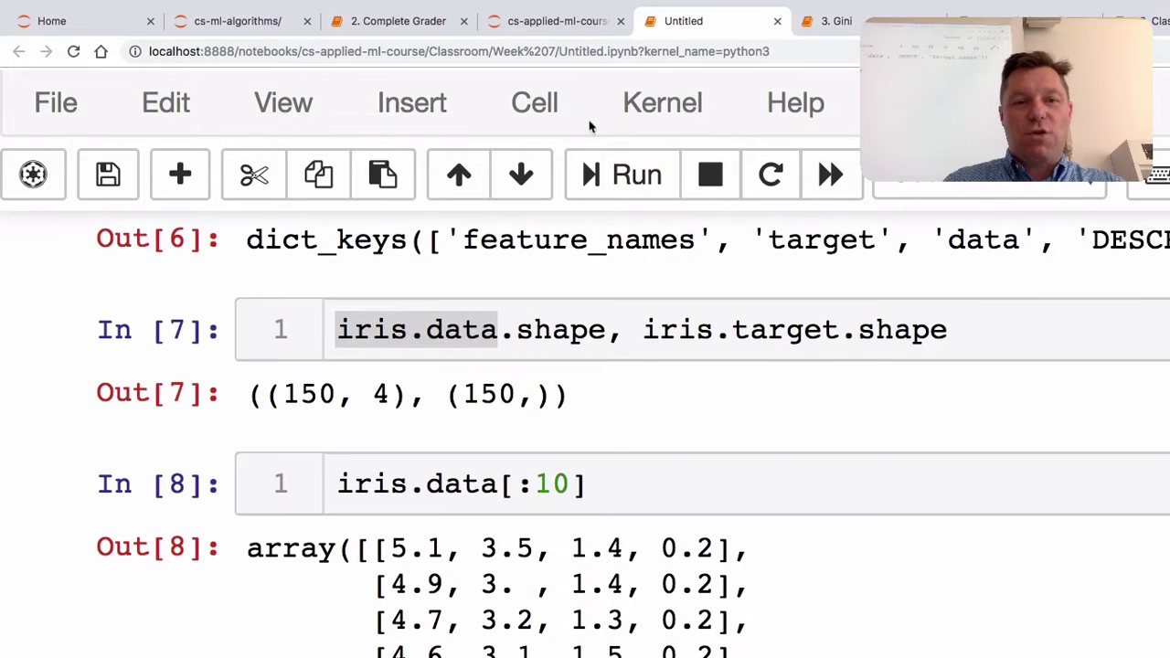
pyautogui.press('Escape')
pyautogui.press('b')
pyautogui.press('Return')
pyautogui.scroll(-1, 585, 366)
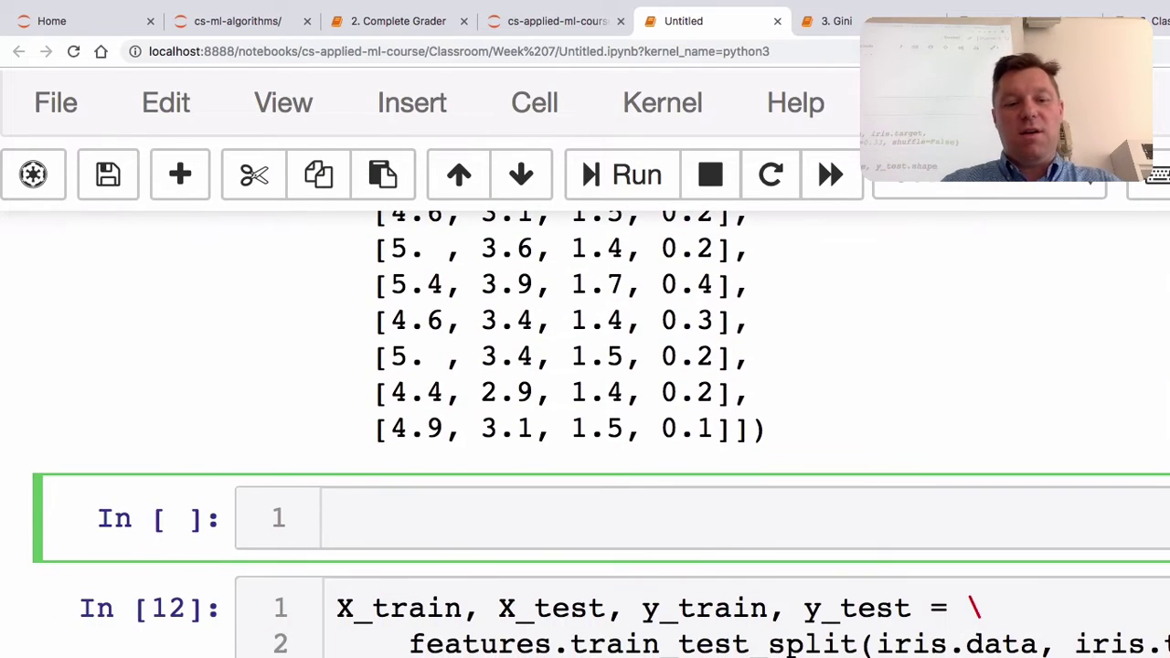
# Step: Run iris.target in the new cell and highlight the class 2 labels in its output
pyautogui.write('ri')
pyautogui.press('BackSpace')
pyautogui.press('BackSpace')
pyautogui.write('iris.t')
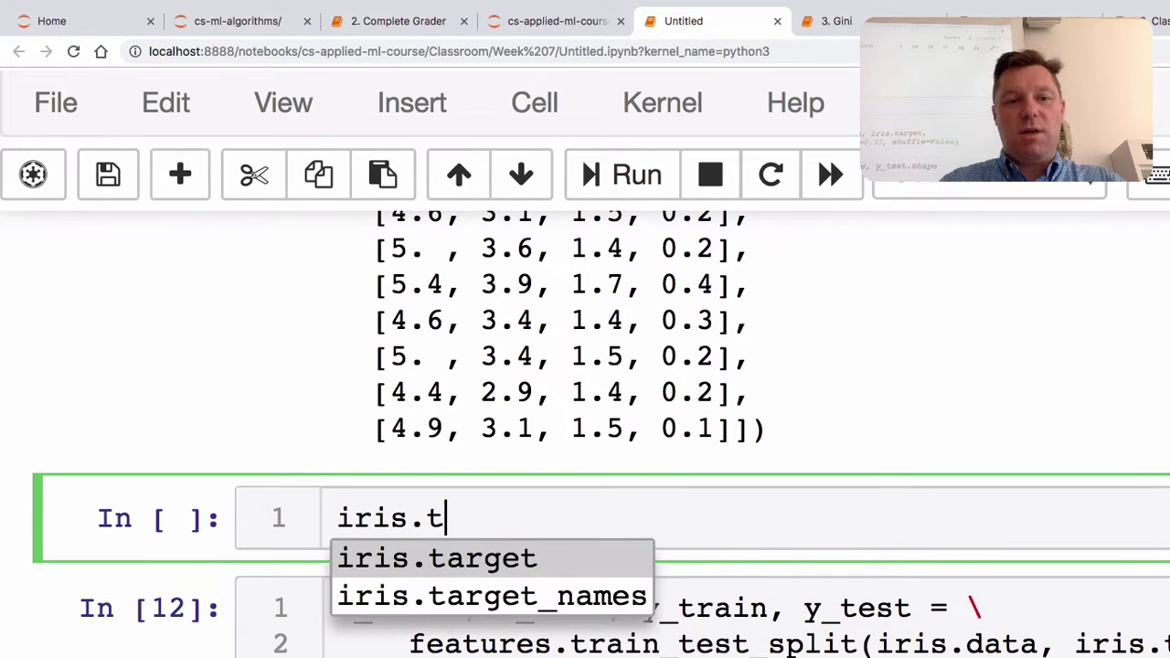
pyautogui.press('Return')
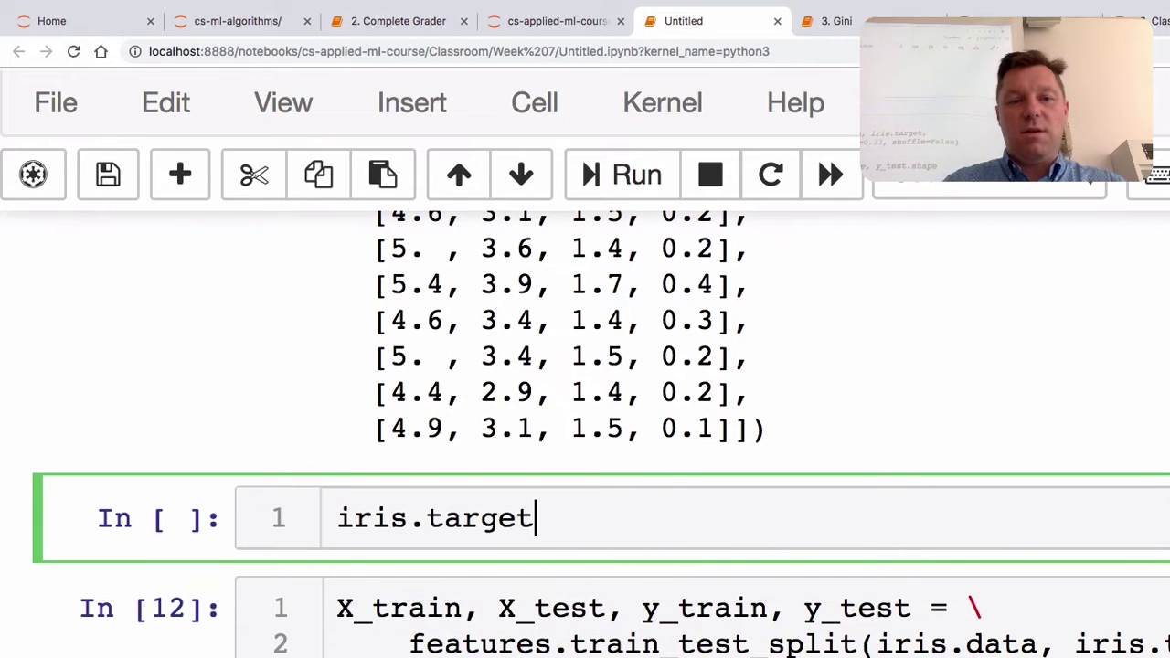
pyautogui.hotkey('shift', 'Return')
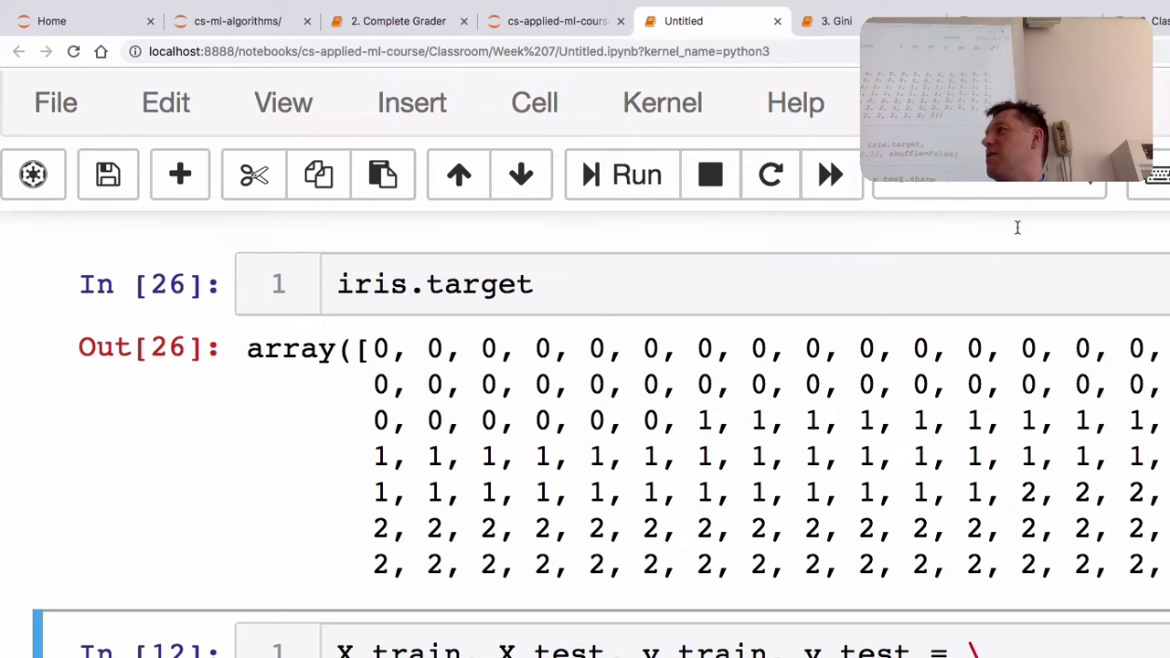
pyautogui.moveTo(1020, 492); pyautogui.dragTo(1097, 576)
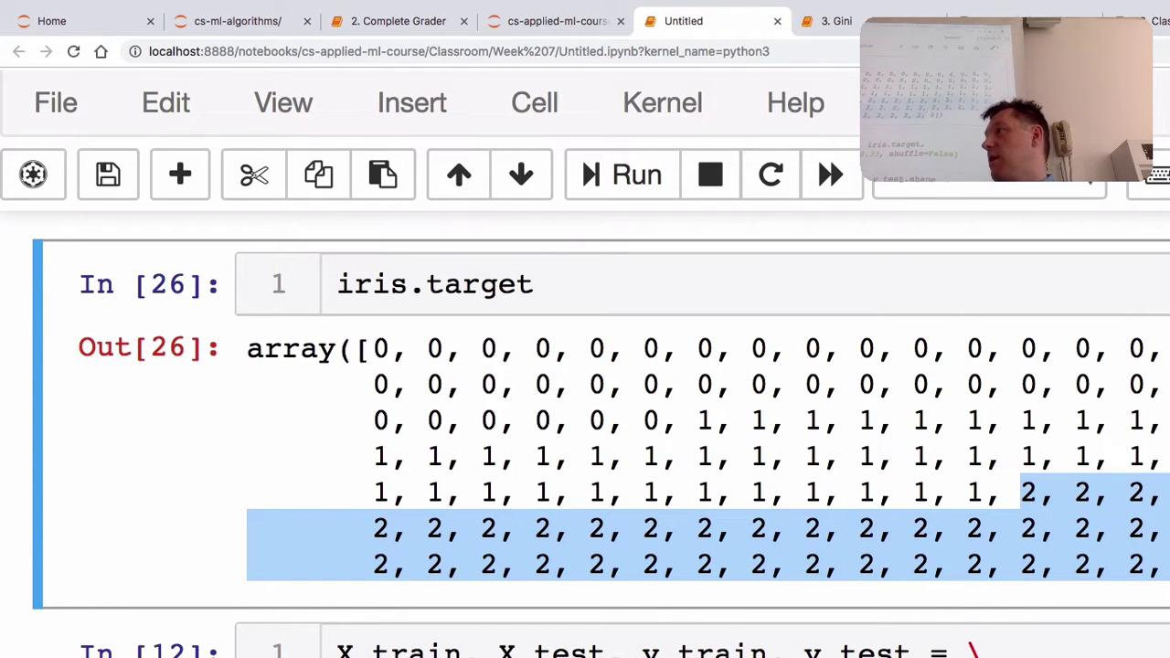
# Step: Set shuffle=True in the features.train_test_split call and rerun the split cell
pyautogui.scroll(6, 585, 434)
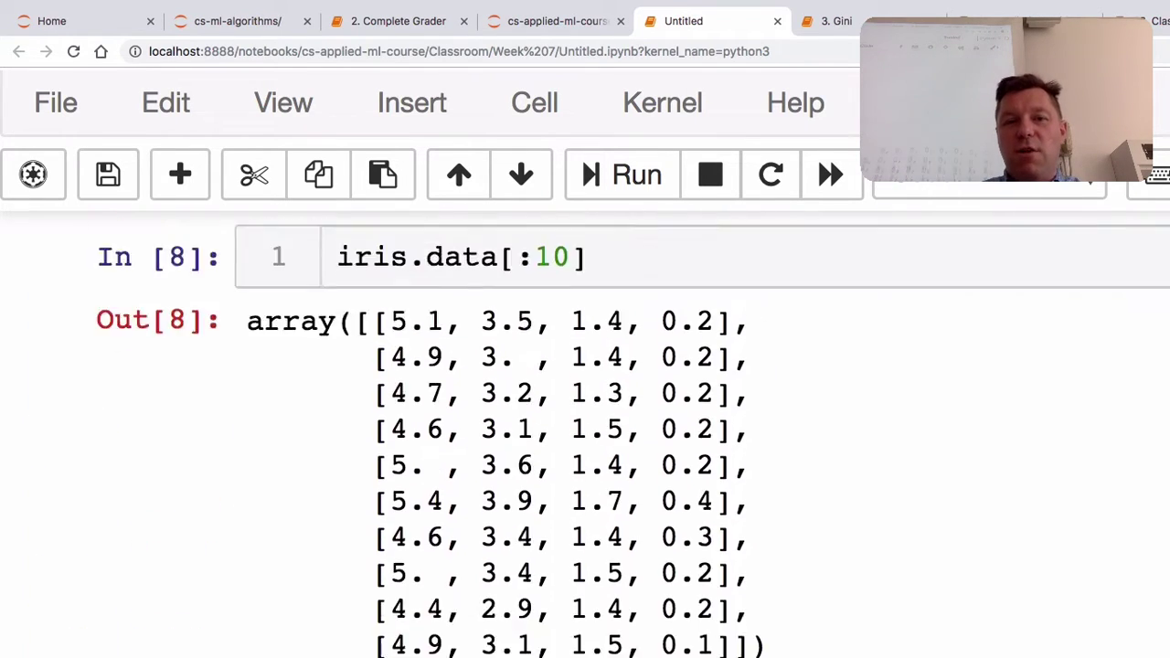
pyautogui.scroll(-11, 585, 434)
pyautogui.scroll(4, 585, 434)
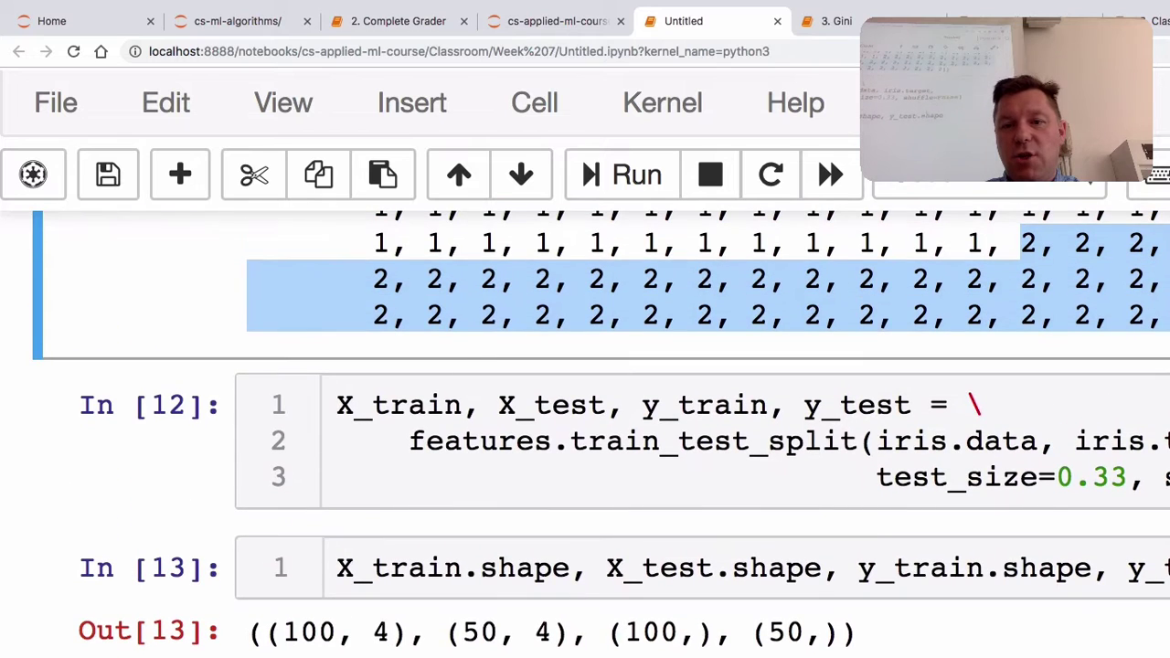
pyautogui.click(872, 442)
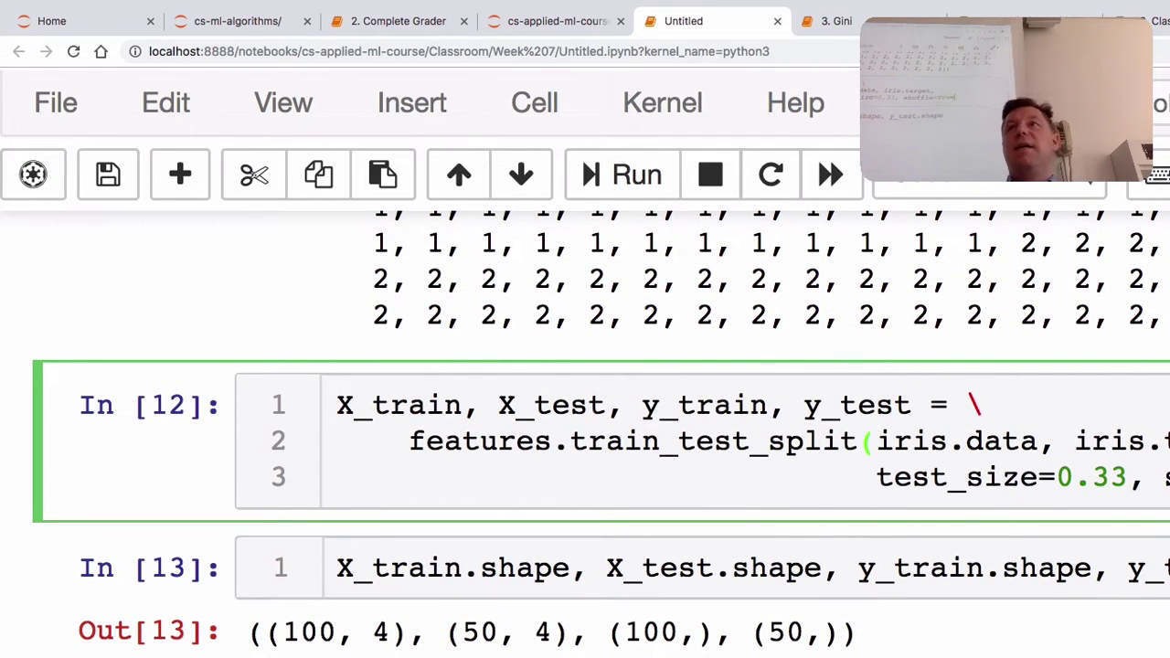
pyautogui.hotkey('shift', 'Return')
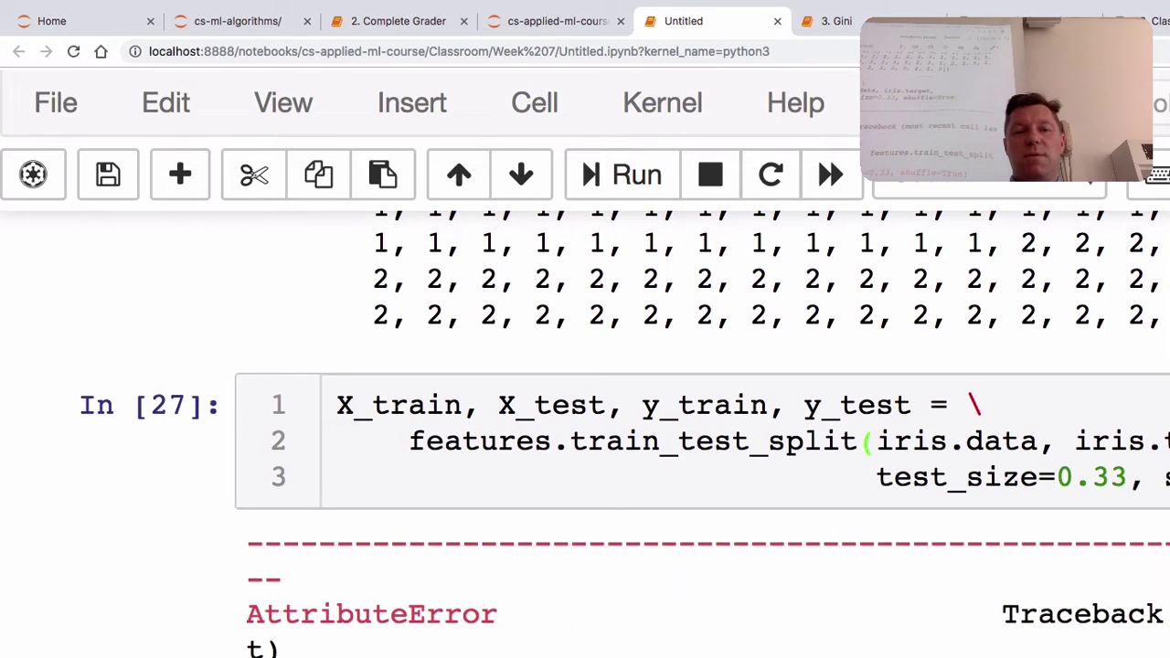
# Step: Examine the AttributeError traceback of the train_test_split cell and the iris.target output above it
pyautogui.scroll(-6, 702, 411)
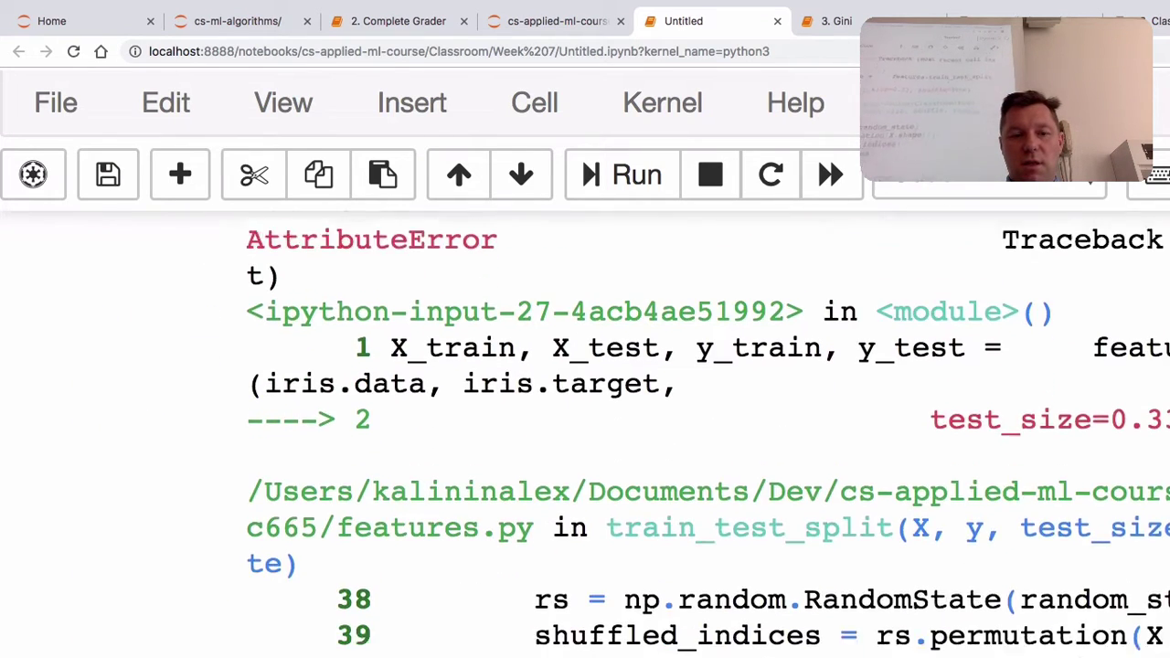
pyautogui.scroll(7, 702, 412)
pyautogui.scroll(2, 1100, 249)
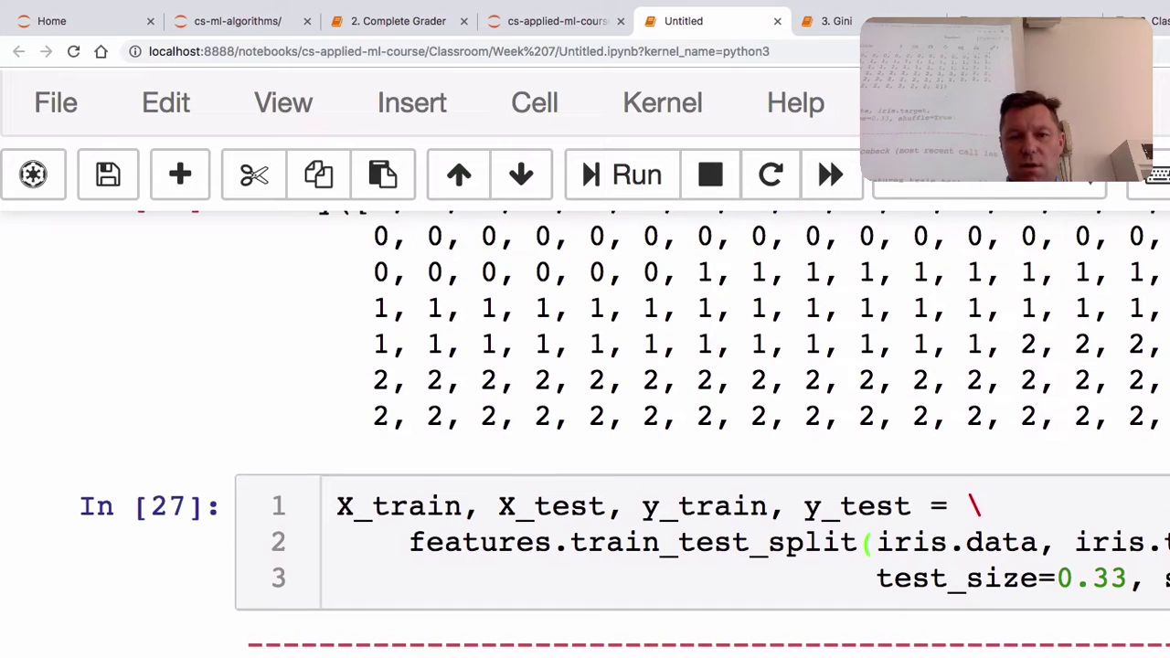
pyautogui.scroll(1, 1038, 259)
pyautogui.click(1093, 552)
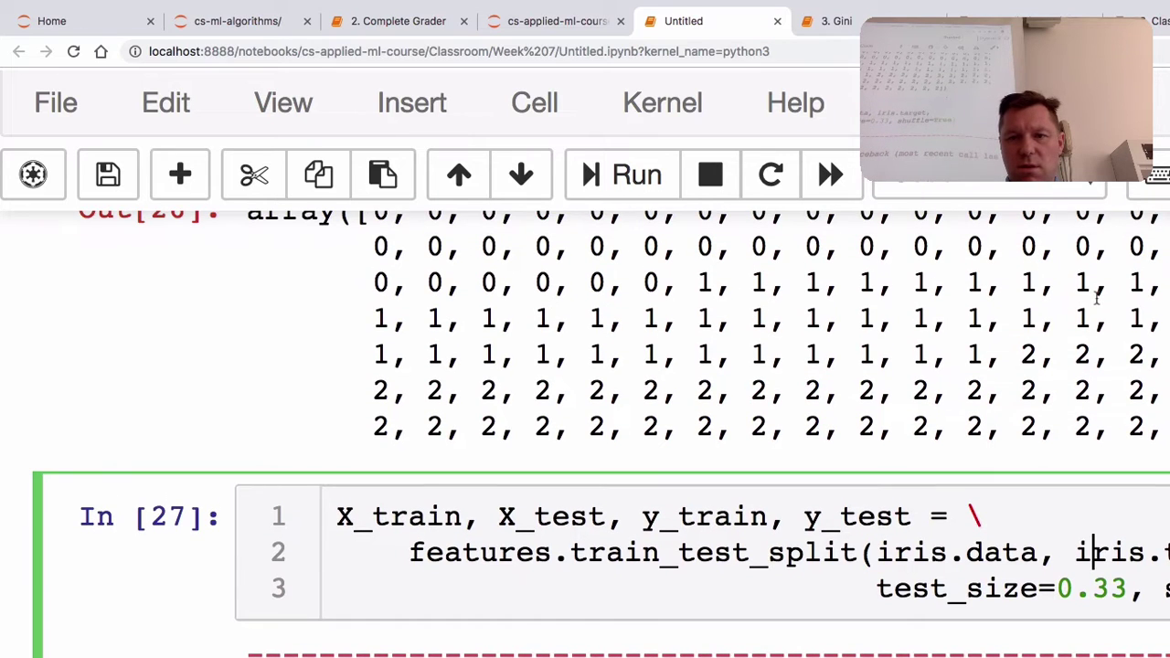
pyautogui.scroll(1, 971, 320)
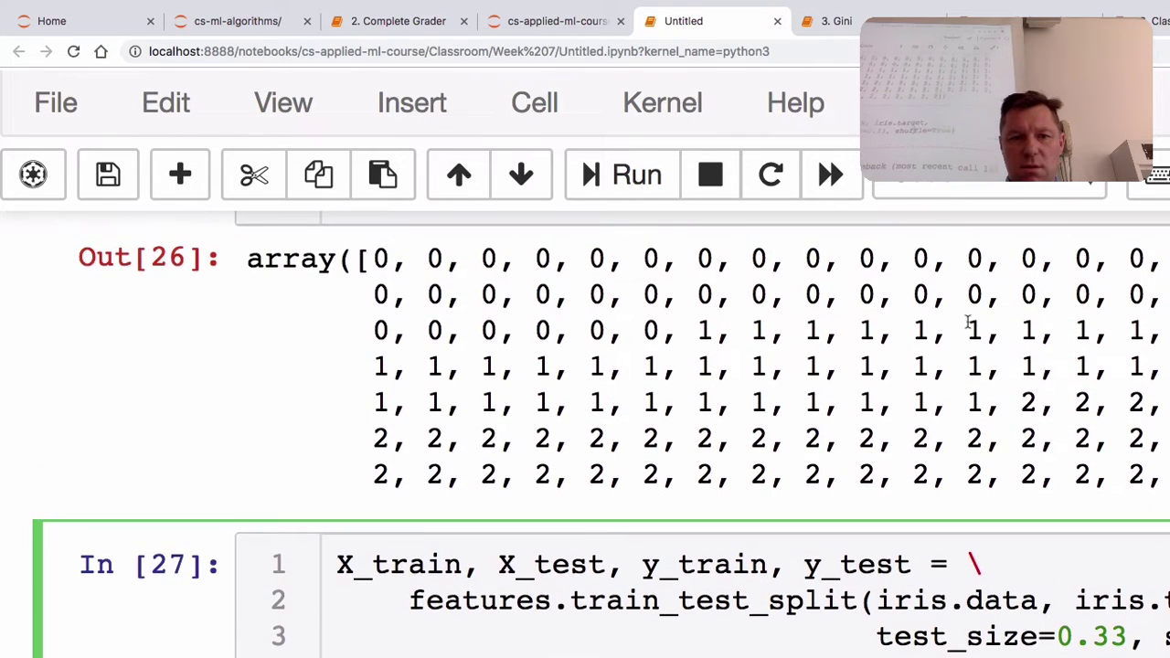
pyautogui.scroll(-10, 1019, 334)
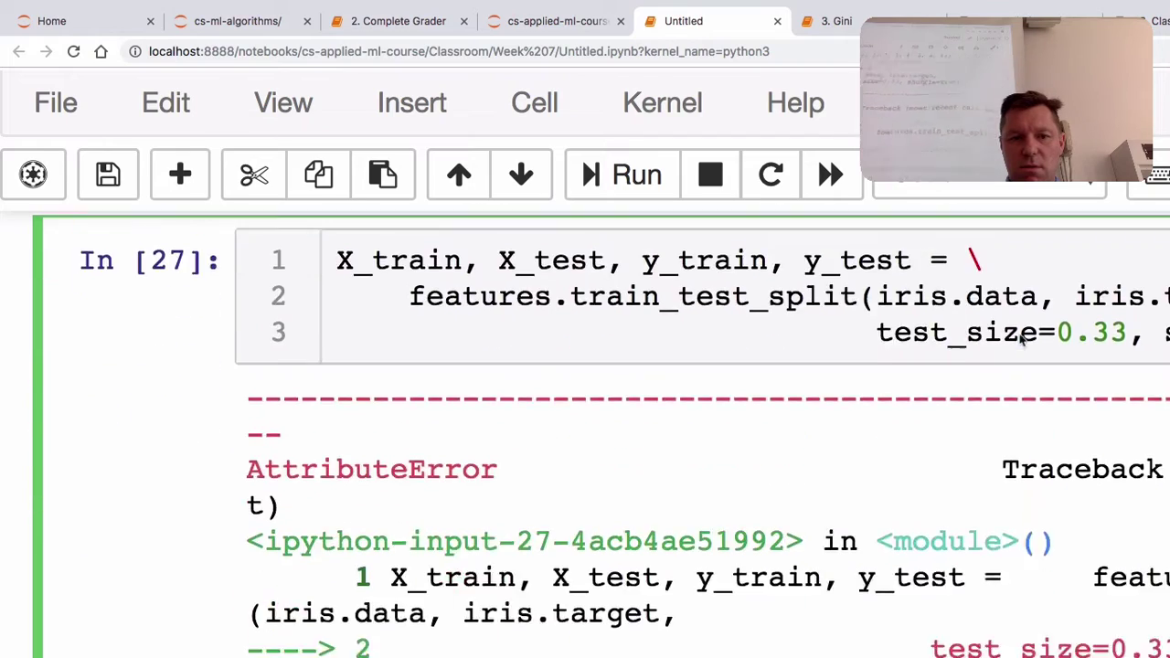
pyautogui.scroll(8, 1019, 333)
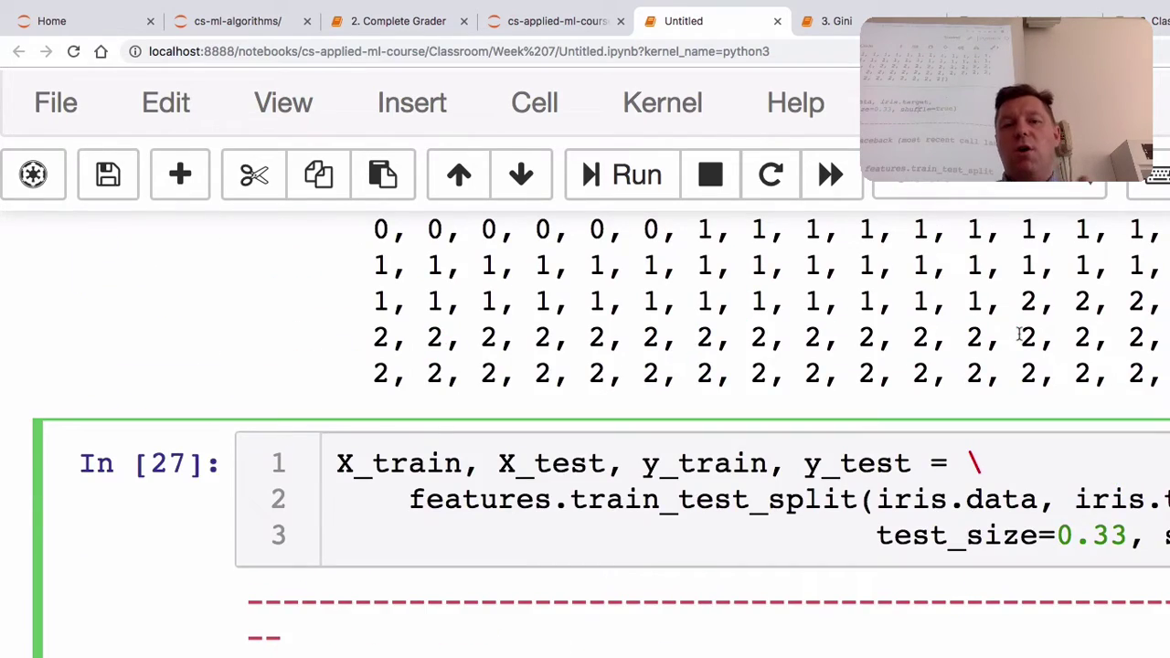
pyautogui.scroll(7, 966, 268)
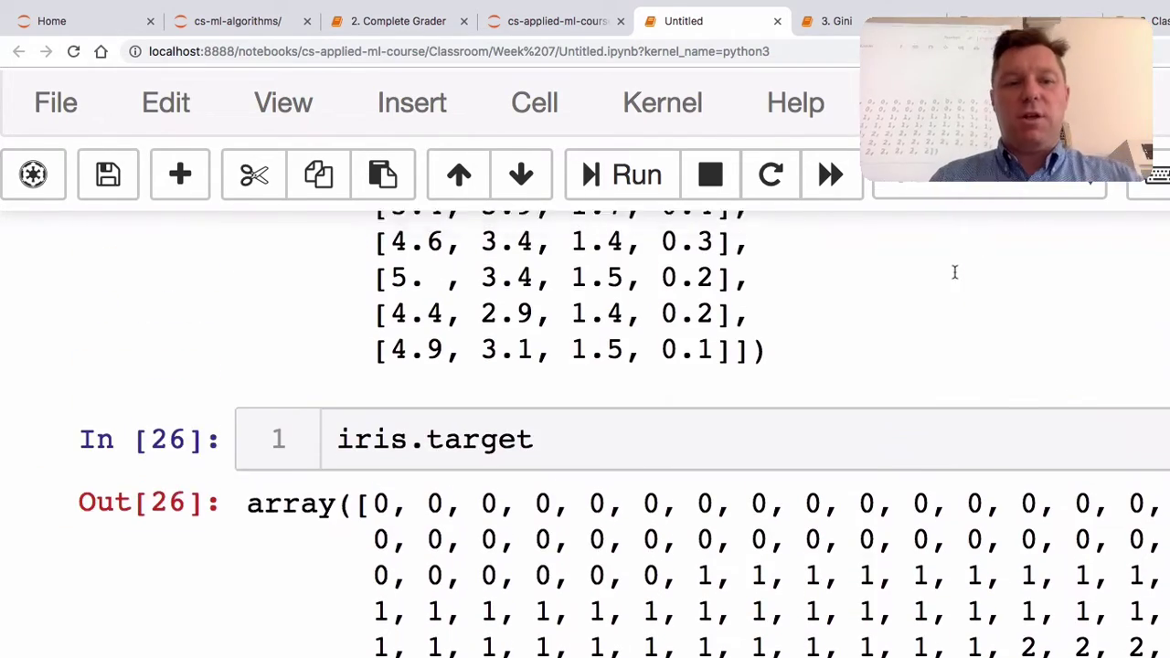
pyautogui.scroll(-6, 955, 270)
pyautogui.scroll(5, 618, 289)
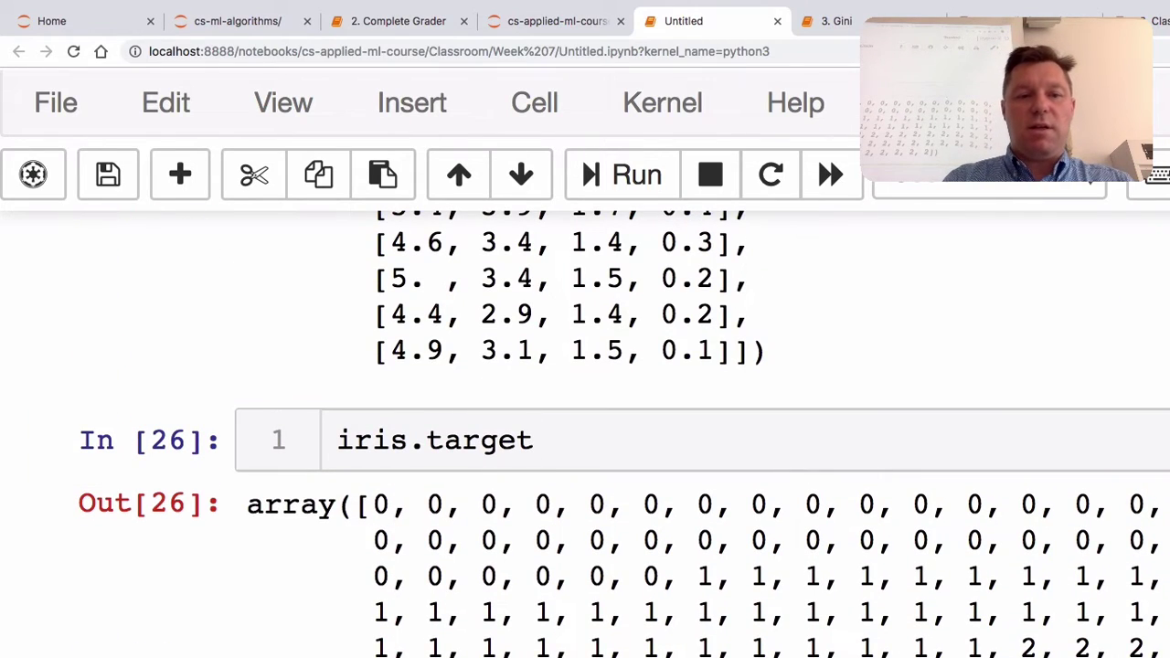
# Step: Build df = pd.DataFrame(data=iris.data, columns=iris.feature_names) in a new cell below the iris.target output, display df and look over its rows
pyautogui.scroll(-1, 619, 411)
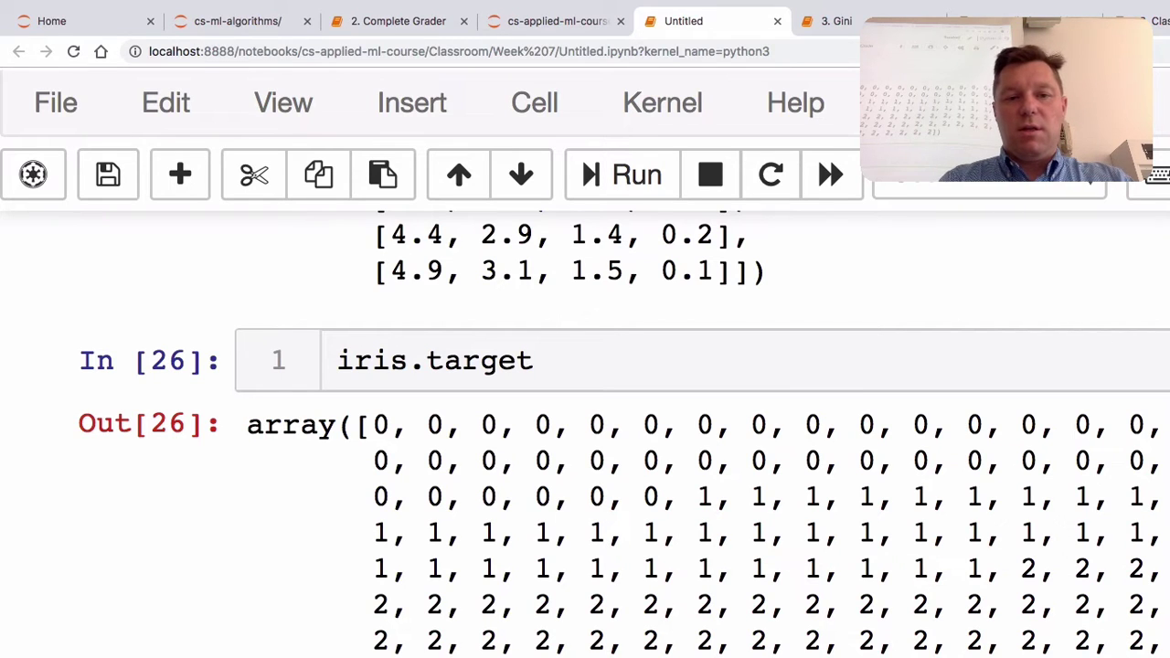
pyautogui.press('Tab')
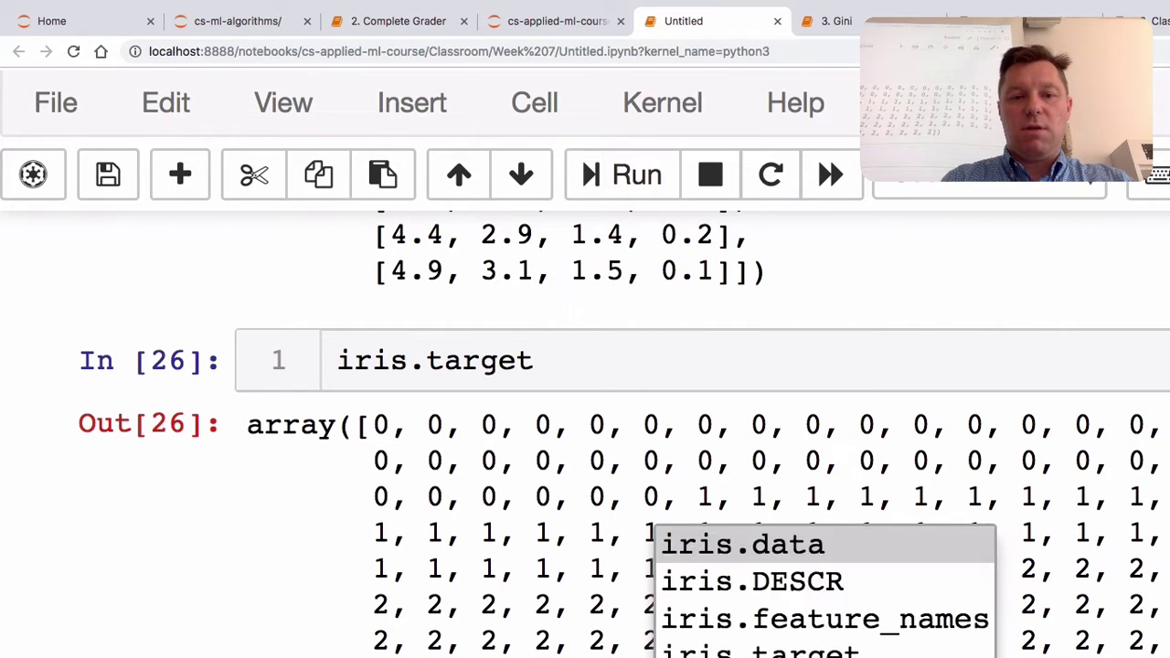
pyautogui.press('Escape')
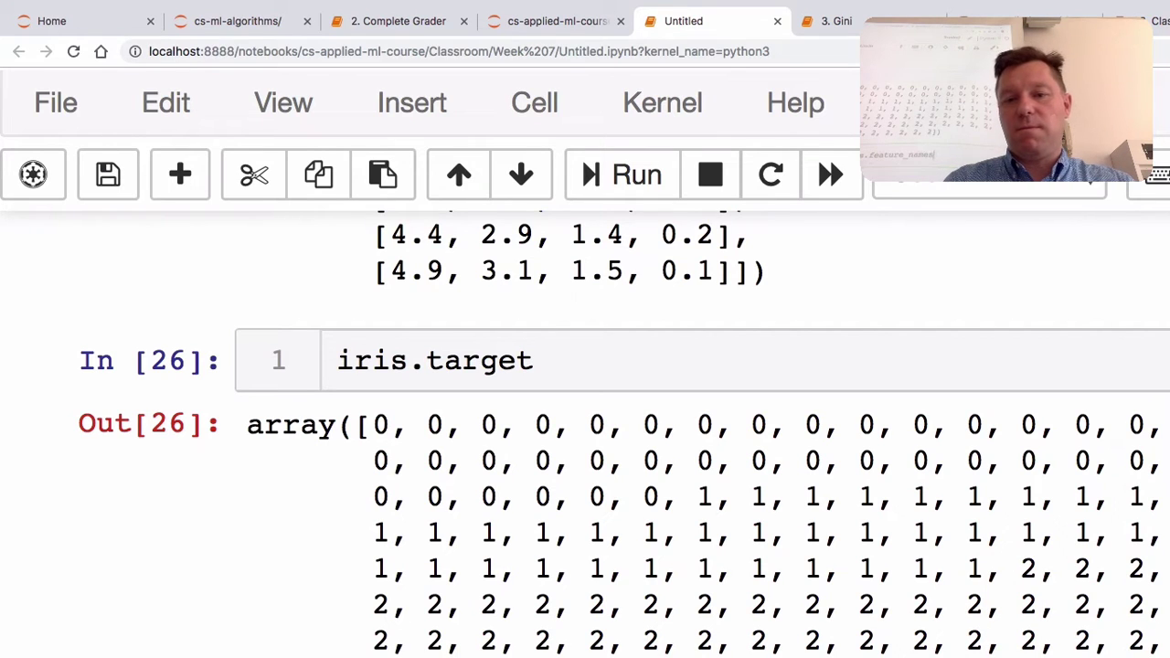
pyautogui.press('Tab')
pyautogui.press('Escape')
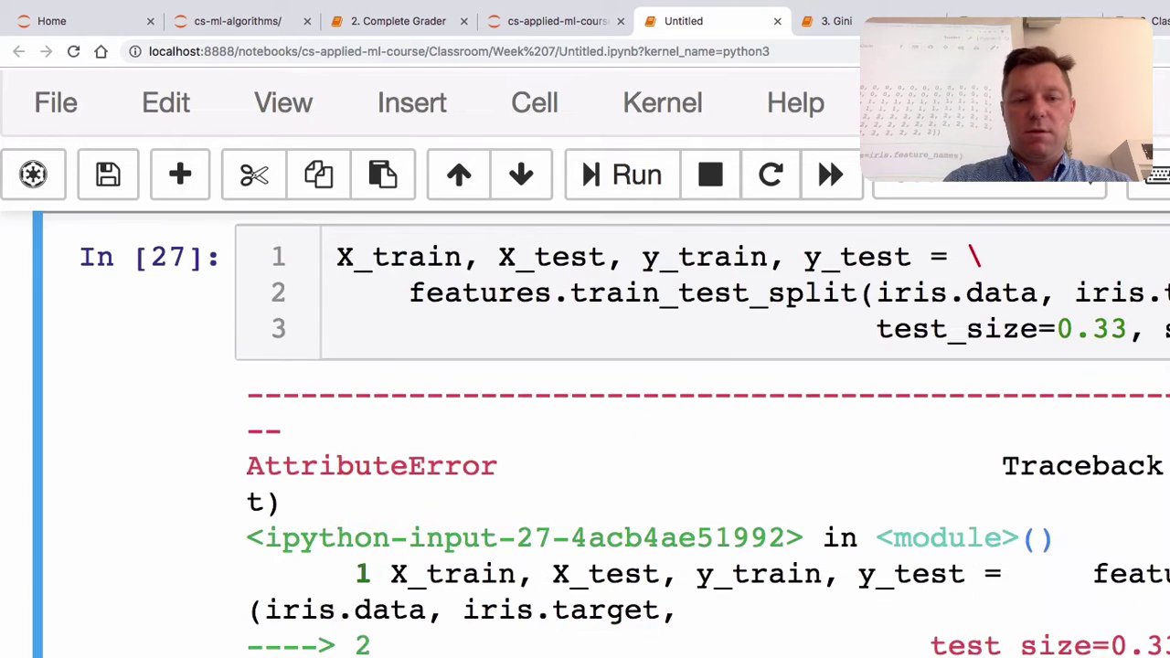
pyautogui.scroll(5, 585, 408)
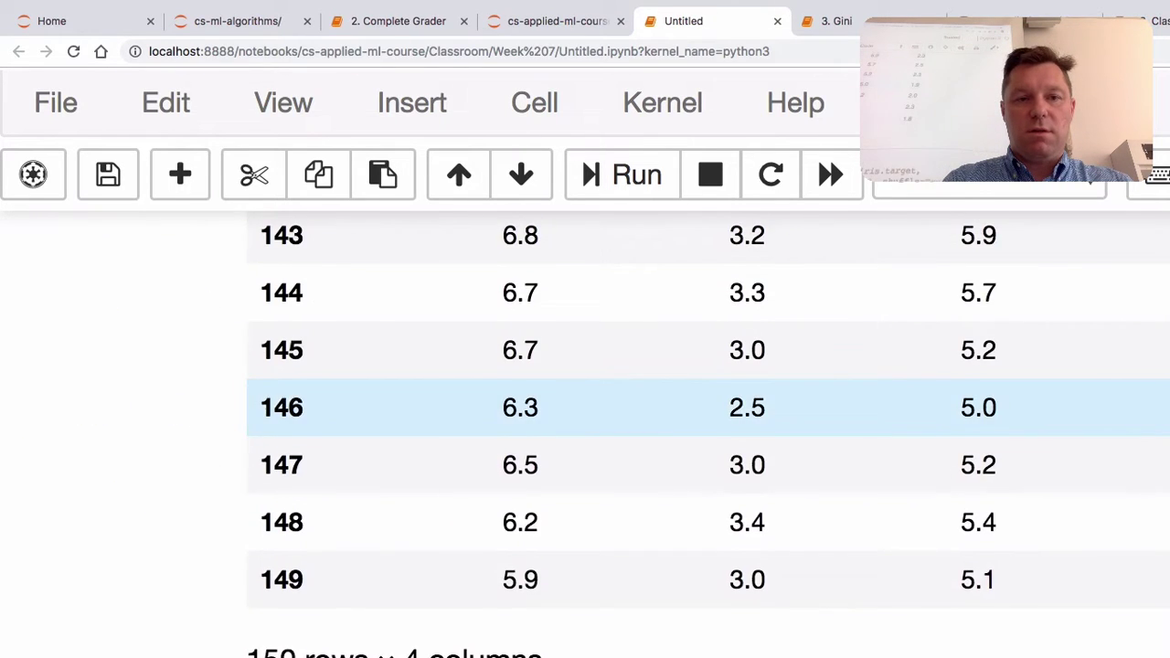
pyautogui.scroll(15, 585, 408)
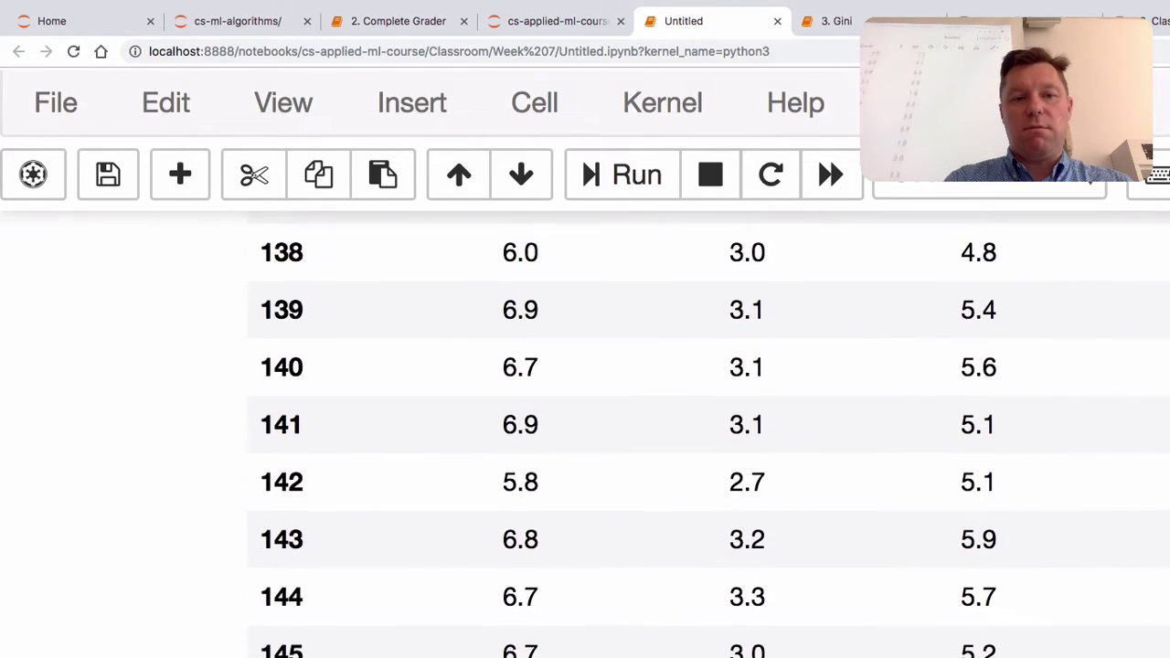
pyautogui.scroll(12, 585, 407)
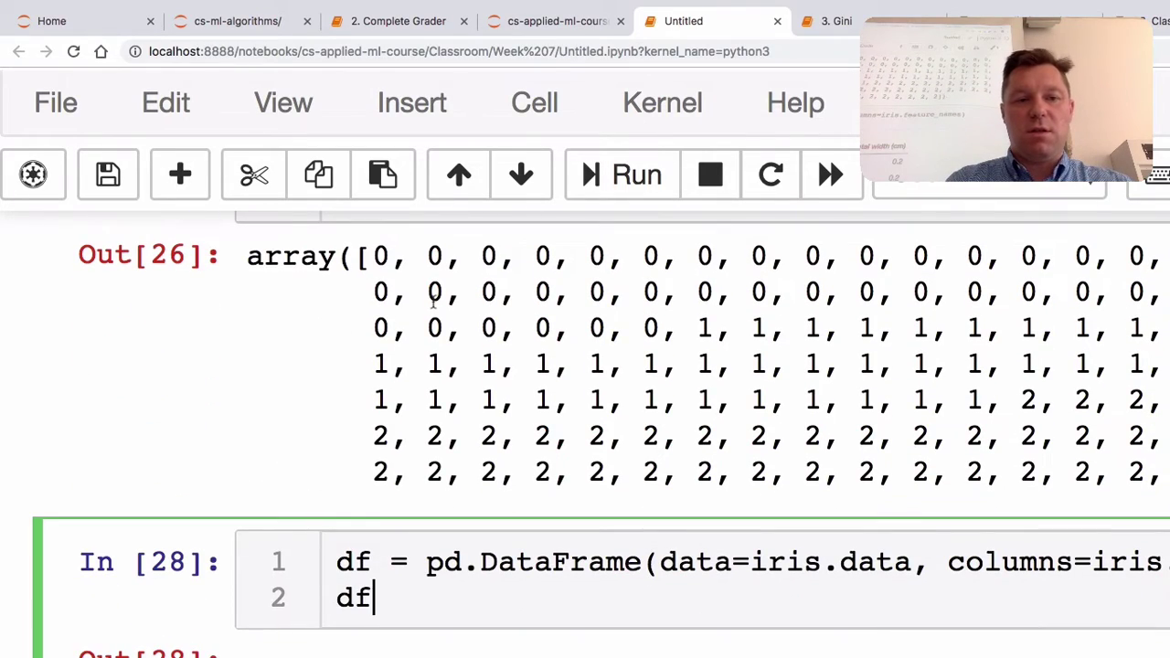
# Step: Remove the df display line from the DataFrame cell and rerun the cell
pyautogui.hotkey('shift', 'Home')
pyautogui.press('BackSpace')
pyautogui.press('BackSpace')
pyautogui.hotkey('shift', 'Return')
pyautogui.scroll(5, 886, 220)
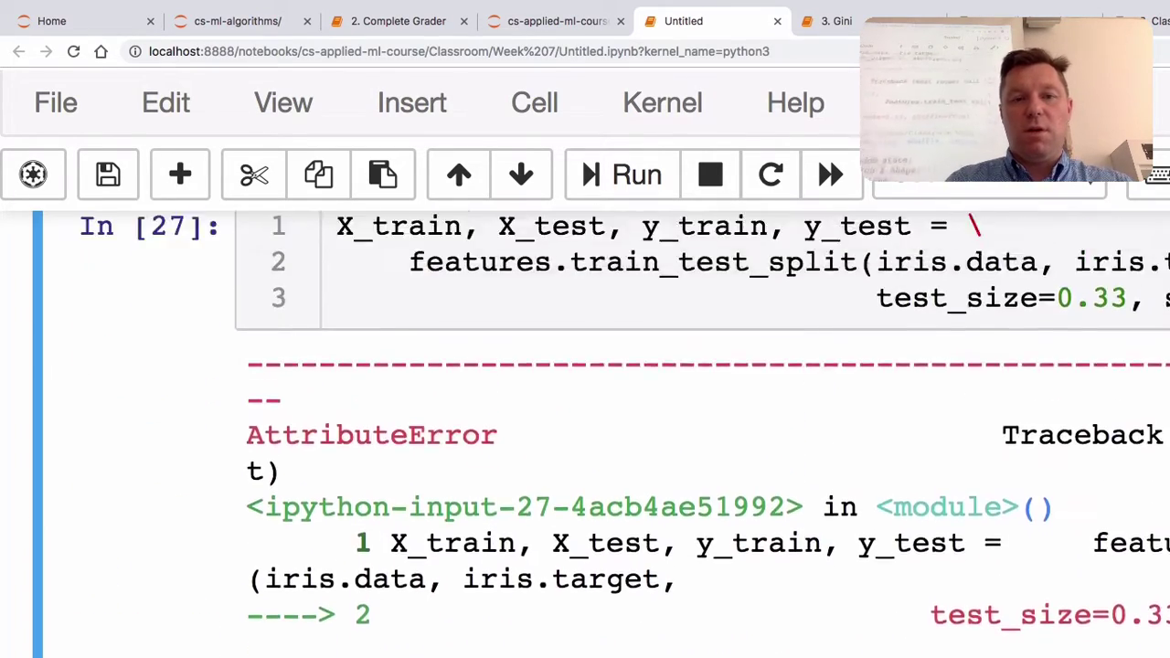
# Step: Replace iris.data with df in the features.train_test_split call, then rerun the split cell and the shapes cell
pyautogui.click(876, 486)
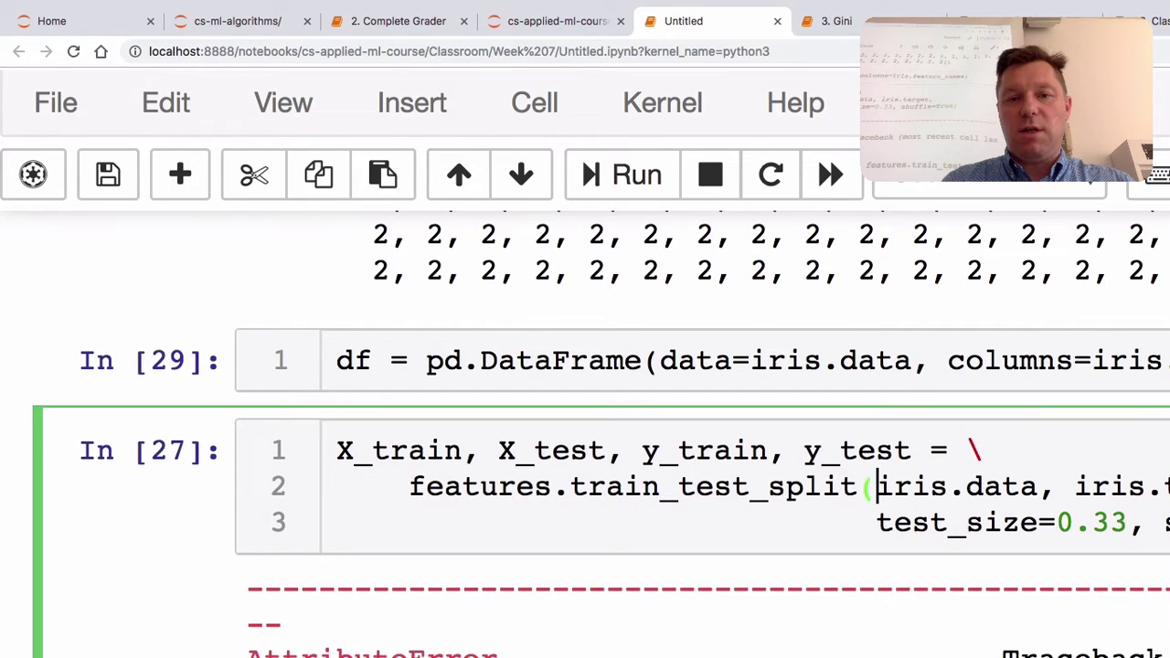
pyautogui.hotkey('alt', 'shift', 'Right')
pyautogui.hotkey('alt', 'shift', 'Right')
pyautogui.hotkey('alt', 'shift', 'Right')
pyautogui.write('df')
pyautogui.hotkey('shift', 'Return')
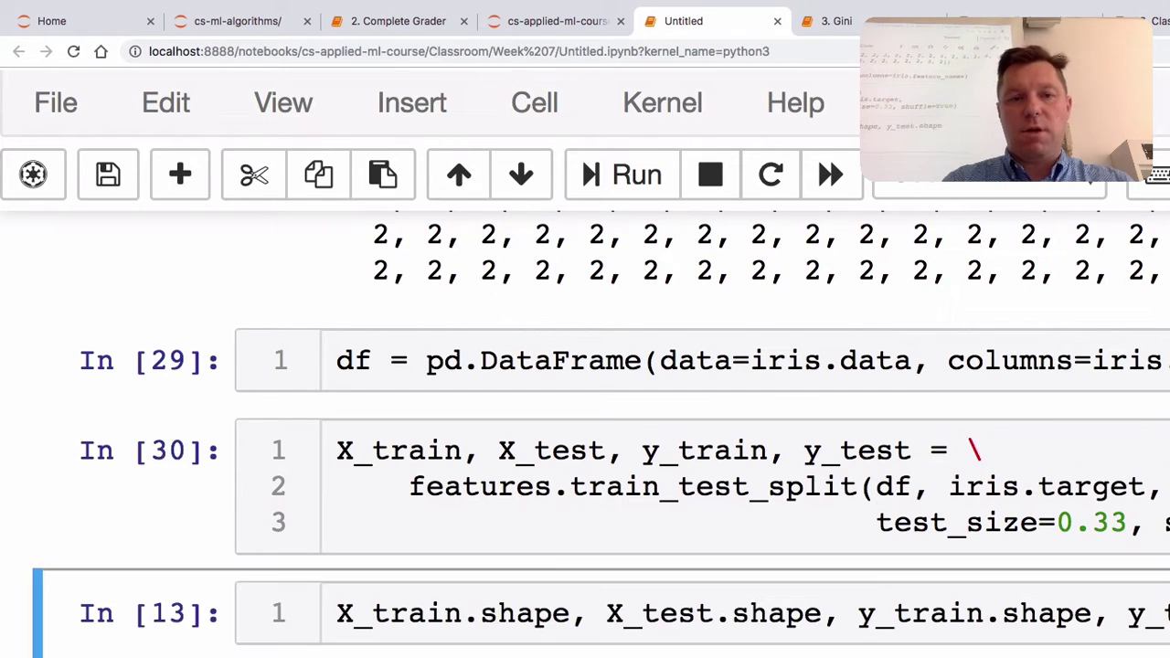
pyautogui.hotkey('shift', 'Return')
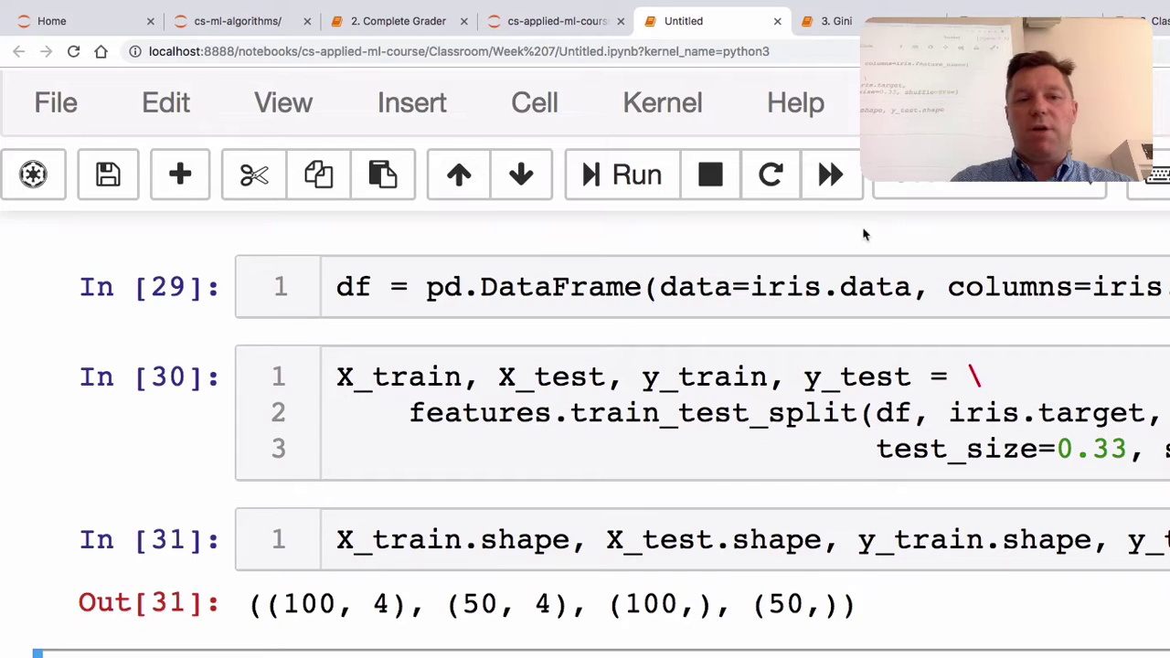
# Step: Rerun the y_train and y_test cells to inspect the shuffled labels
pyautogui.scroll(-3, 864, 235)
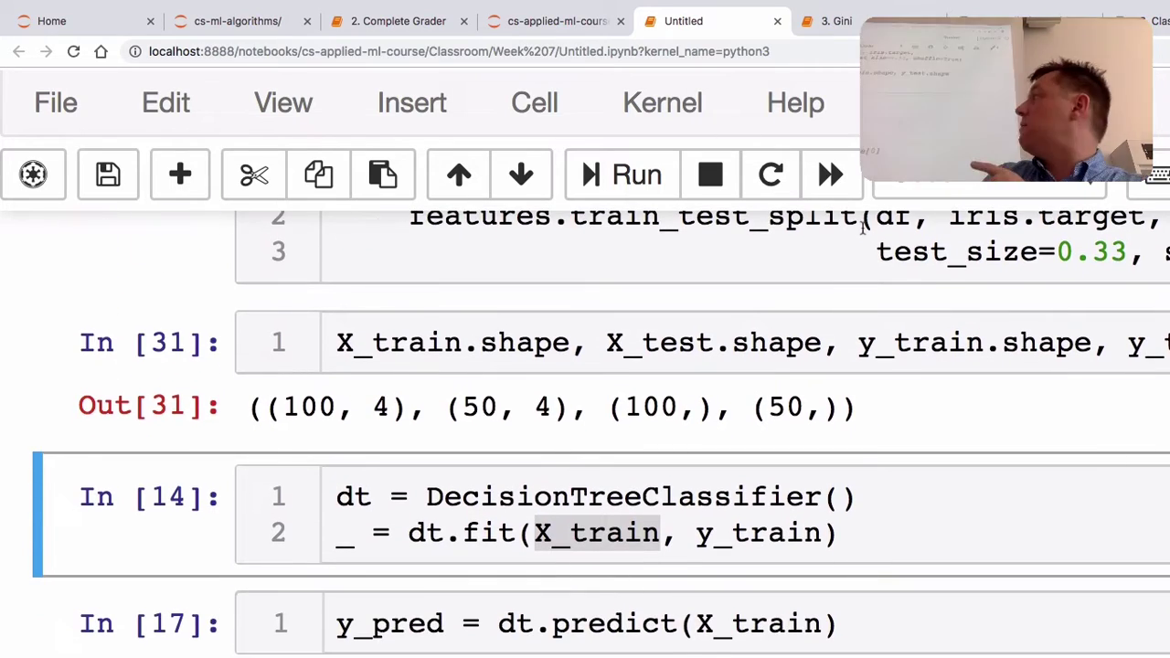
pyautogui.scroll(-15, 863, 256)
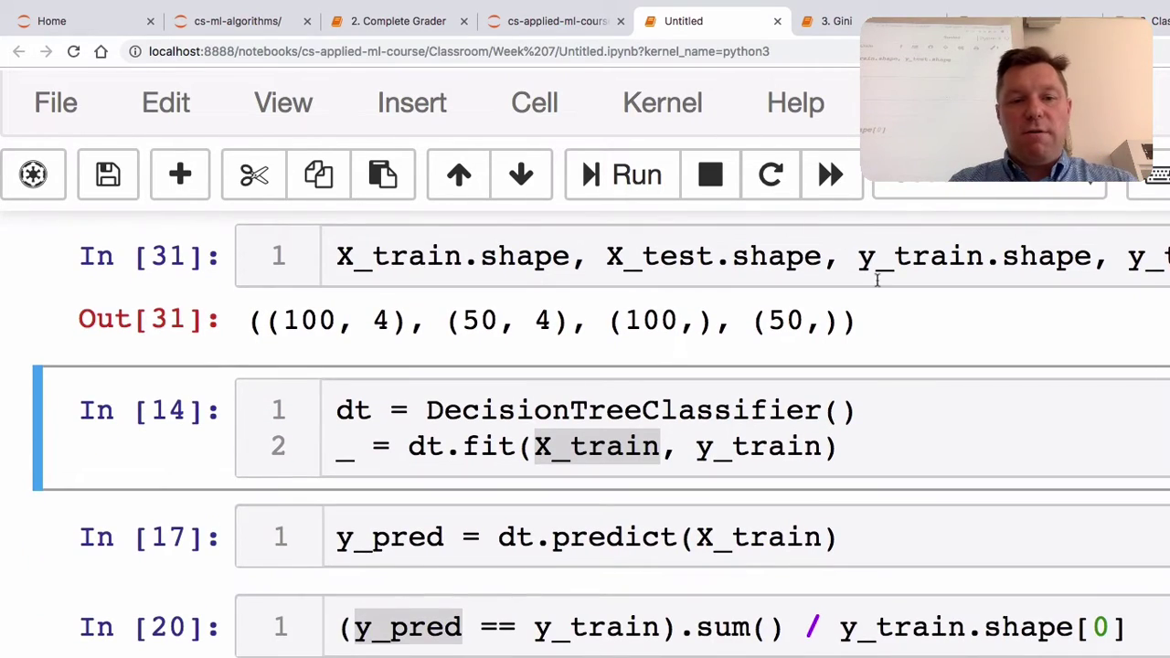
pyautogui.press('Return')
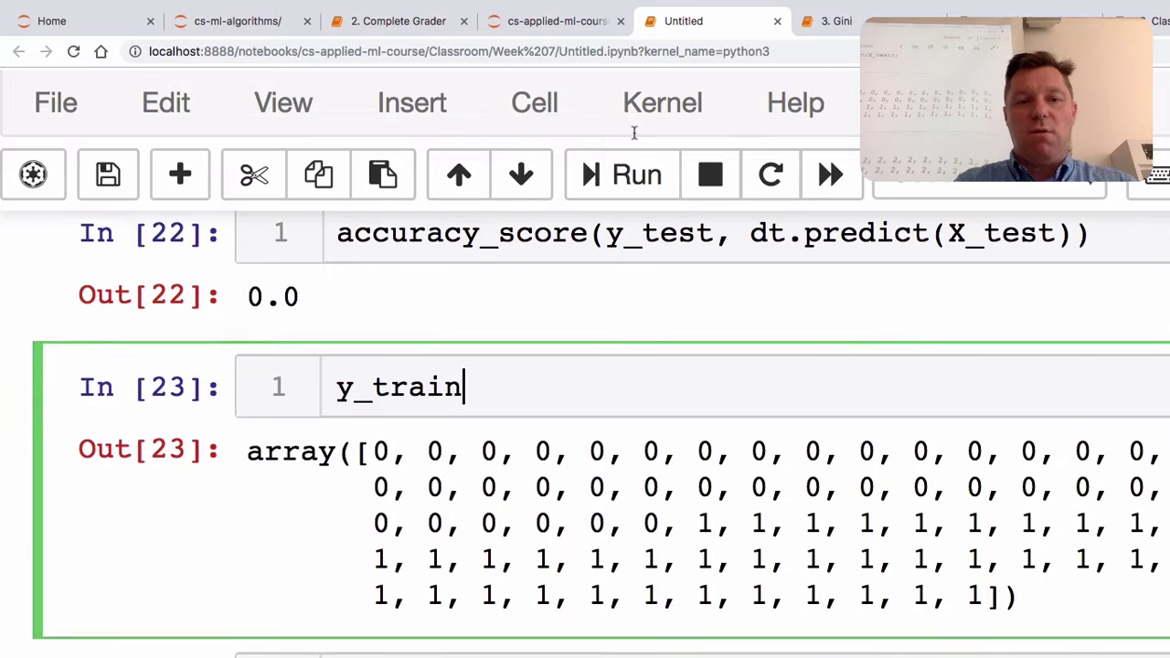
pyautogui.hotkey('shift', 'Return')
pyautogui.hotkey('shift', 'Return')
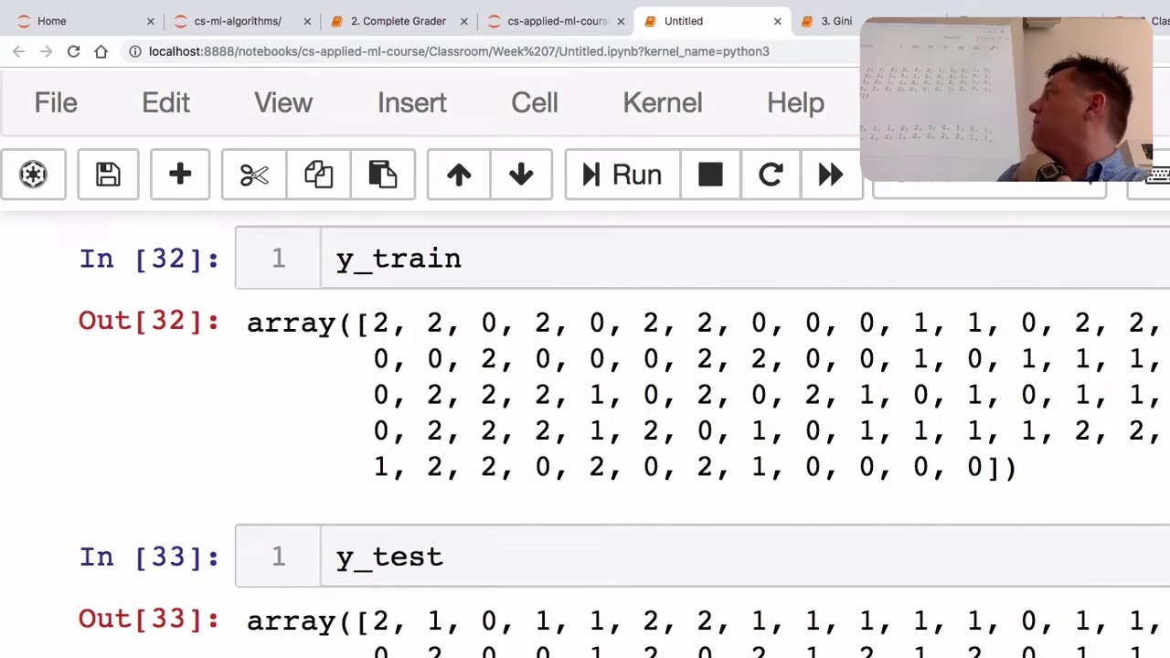
pyautogui.scroll(-1, 585, 412)
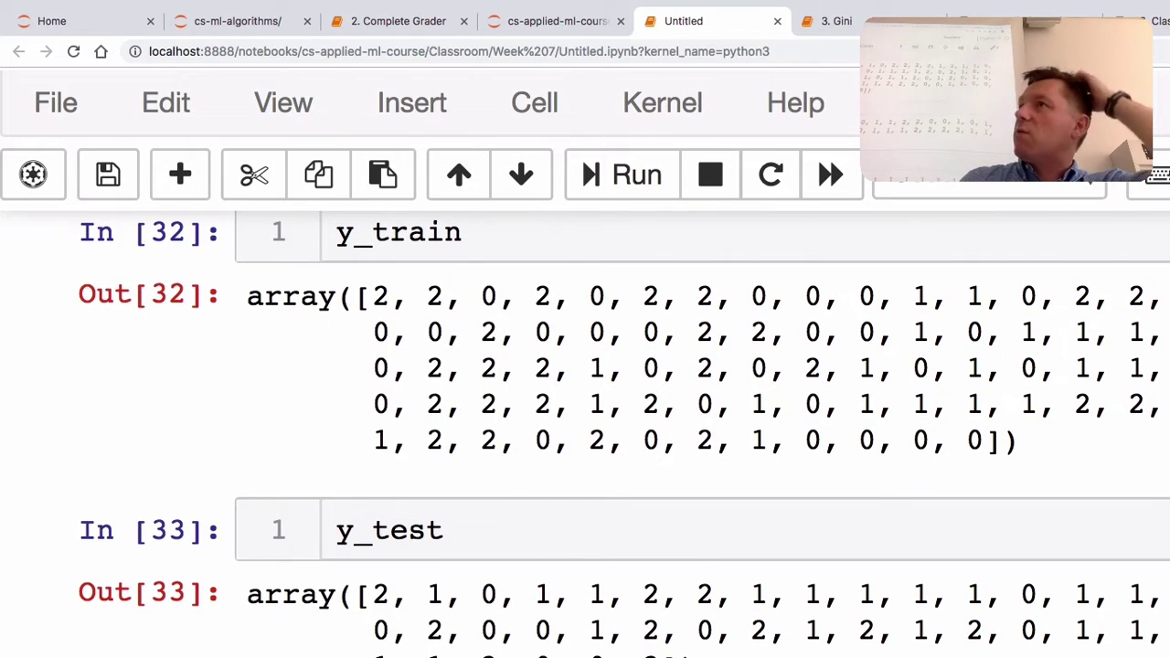
# Step: Refit the DecisionTreeClassifier on X_train and y_train and rerun the accuracy_score(y_train, y_pred) cell
pyautogui.scroll(5, 585, 411)
pyautogui.scroll(10, 637, 87)
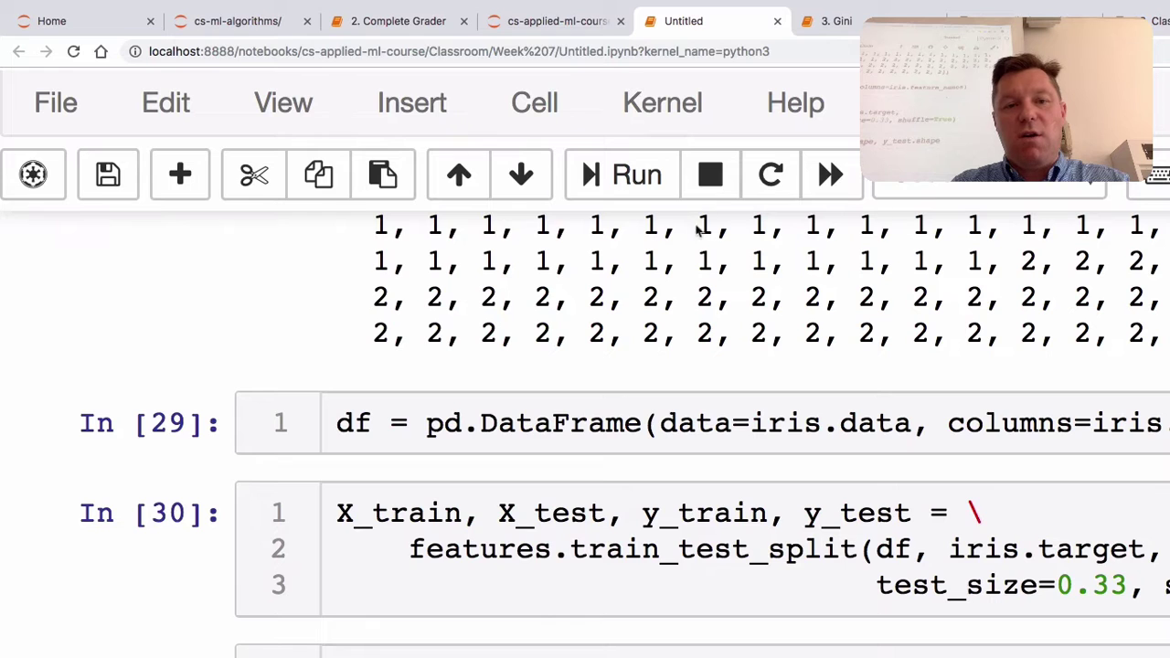
pyautogui.click(697, 549)
pyautogui.scroll(-10, 695, 294)
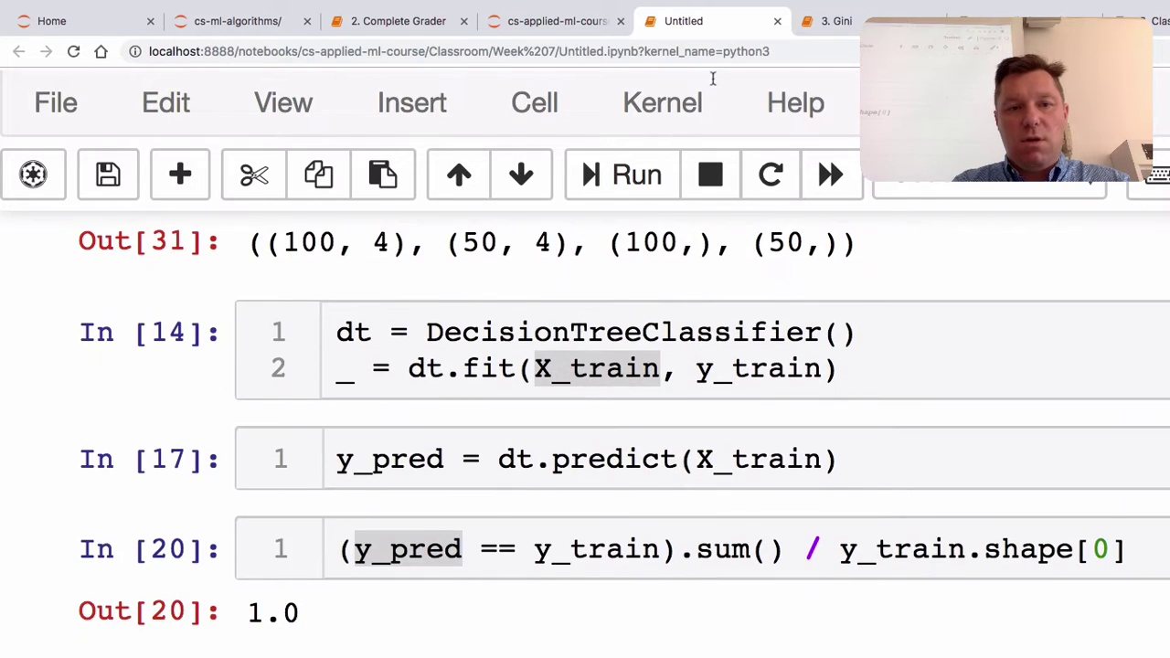
pyautogui.click(707, 332)
pyautogui.hotkey('shift', 'Return')
pyautogui.scroll(-2, 694, 366)
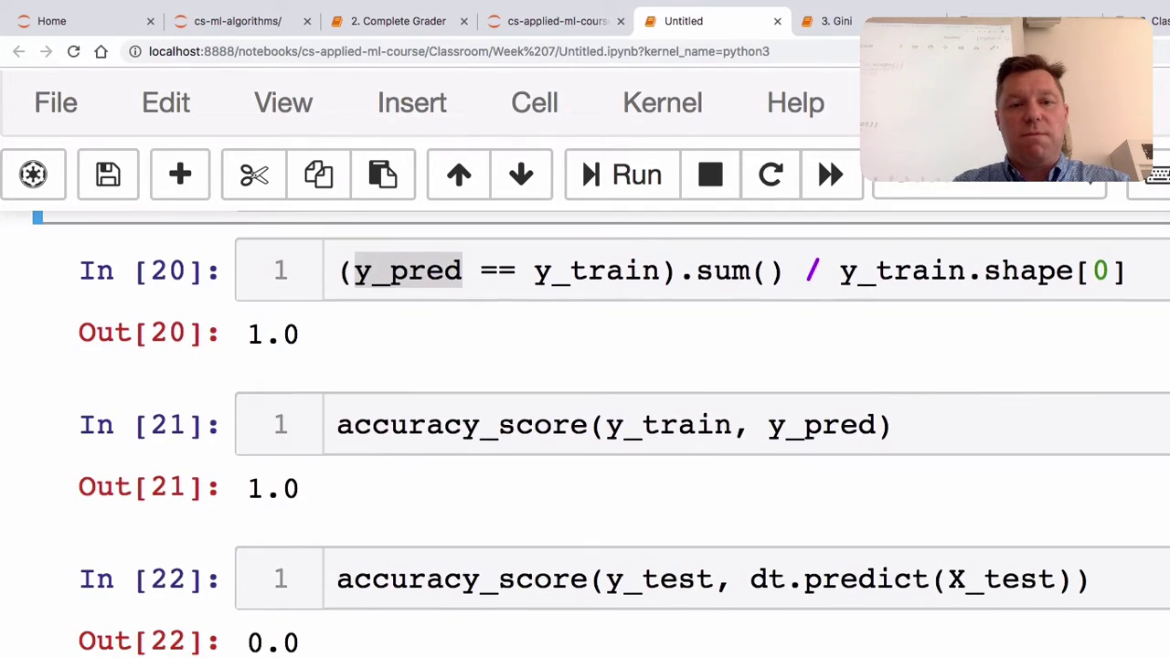
pyautogui.click(465, 423)
pyautogui.hotkey('shift', 'Return')
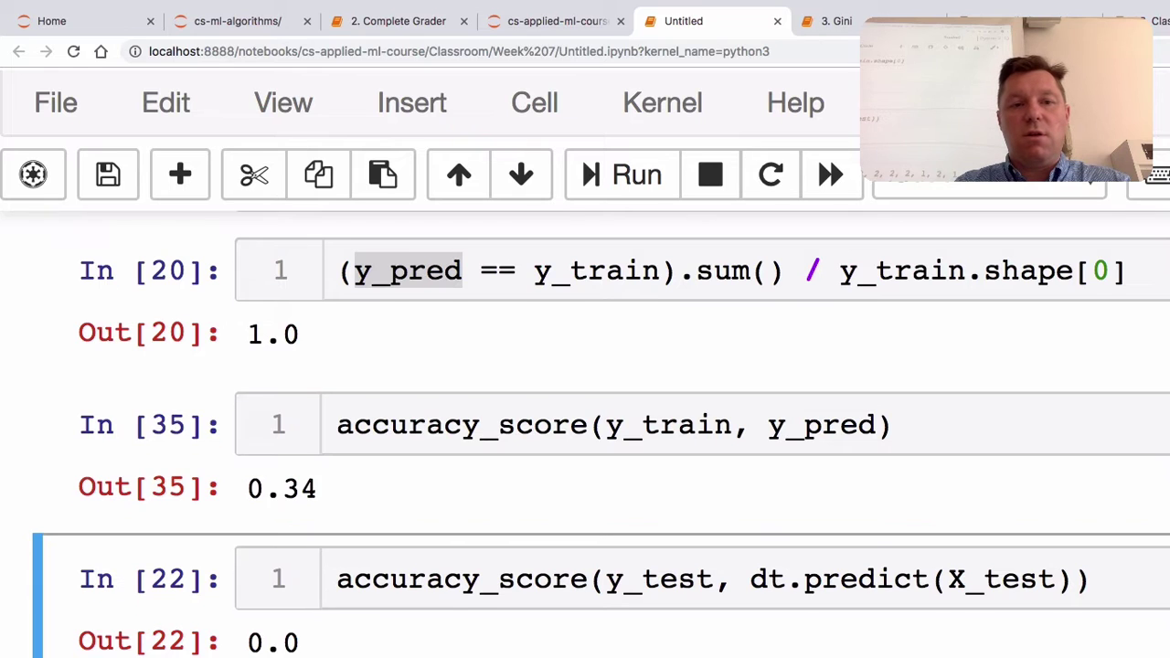
# Step: Run the DecisionTreeClassifier fit cell once more and check the prediction and accuracy cells below it
pyautogui.scroll(5, 643, 206)
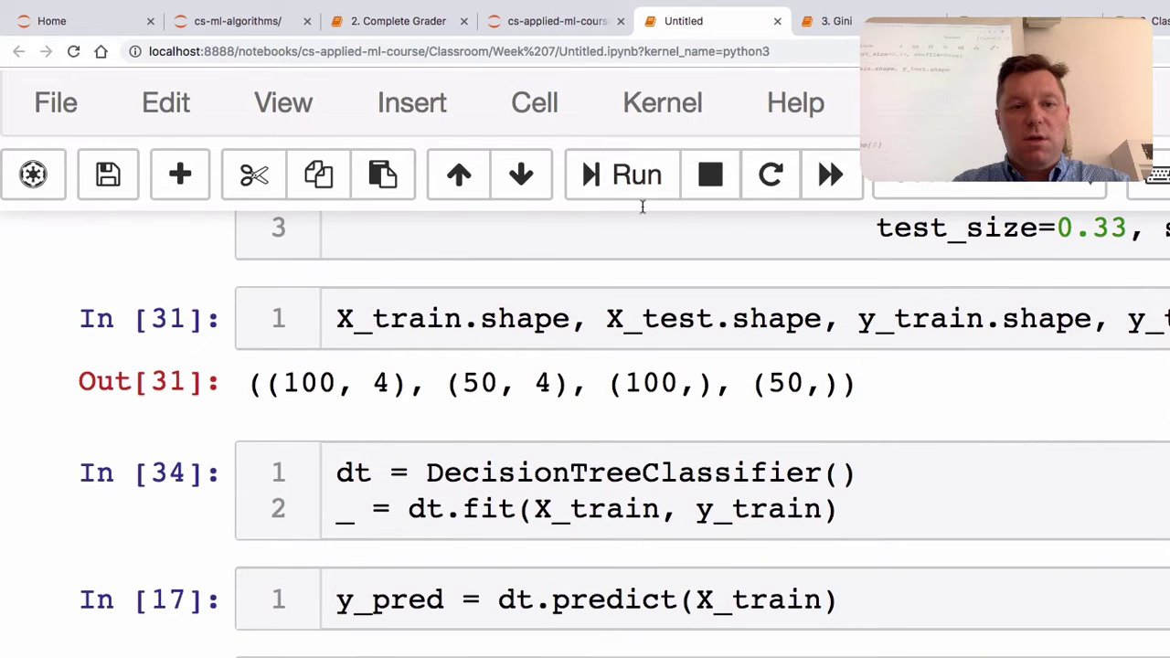
pyautogui.click(629, 472)
pyautogui.scroll(3, 624, 301)
pyautogui.hotkey('shift', 'Return')
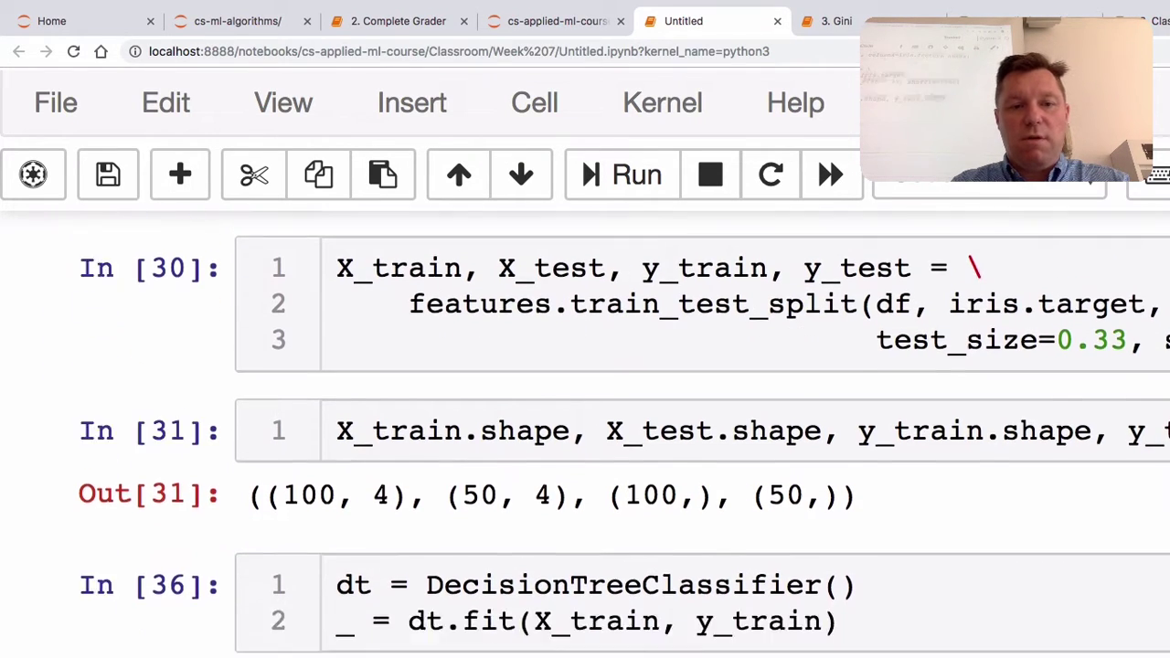
pyautogui.scroll(-7, 603, 430)
pyautogui.scroll(3, 603, 429)
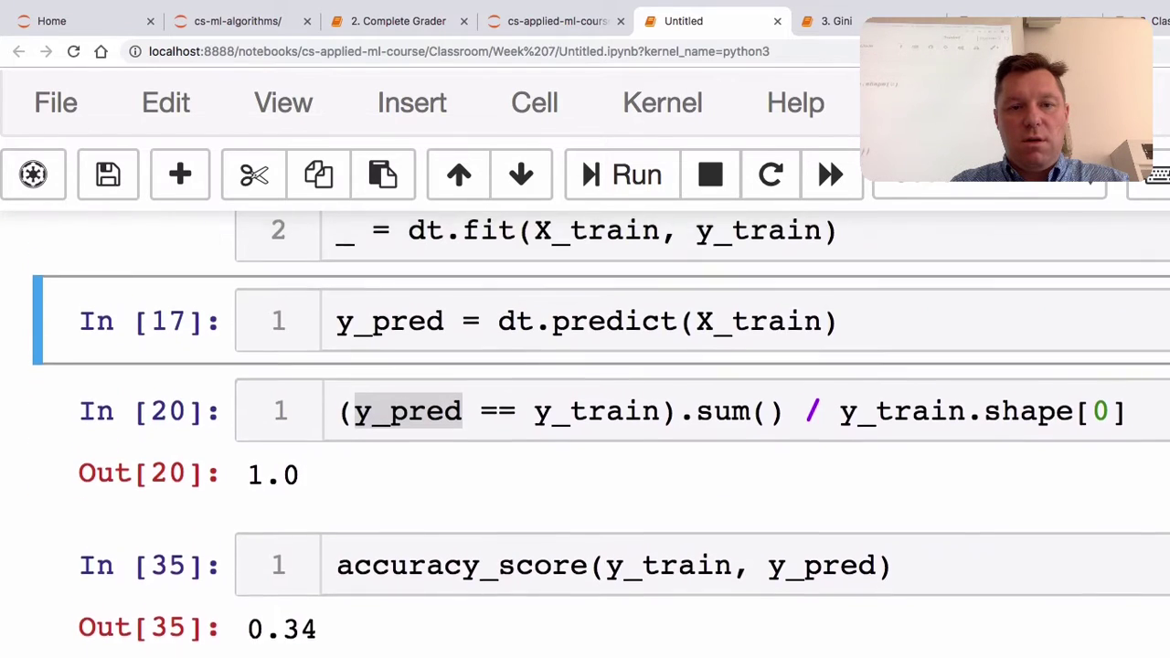
# Step: Replace y_pred with dt.predict(X_train) in the training accuracy_score call and rerun the cell
pyautogui.scroll(-1, 731, 302)
pyautogui.press('Down')
pyautogui.press('Down')
pyautogui.press('Return')
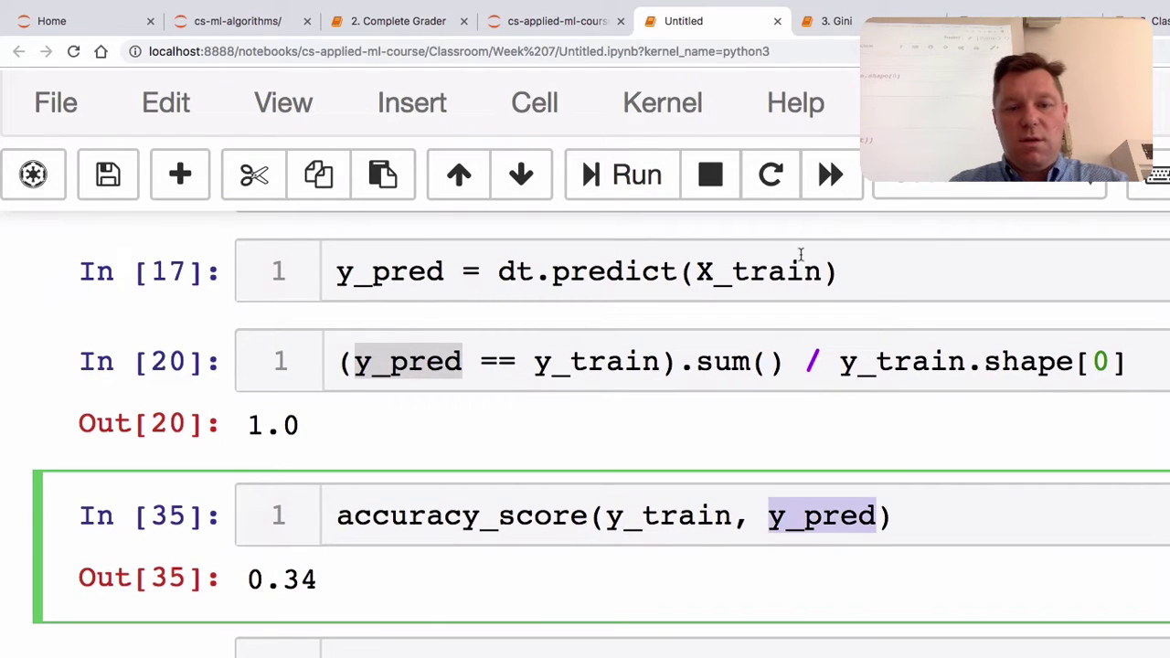
pyautogui.write('dt.')
pyautogui.press('Tab')
pyautogui.write('predi')
pyautogui.press('Tab')
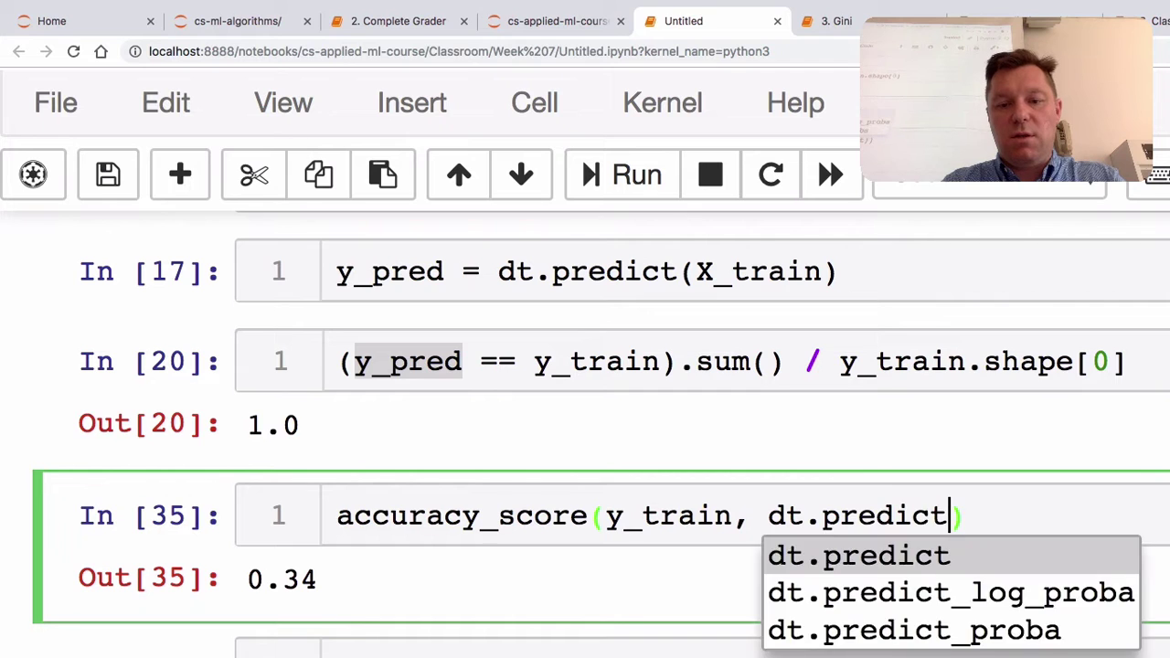
pyautogui.write('(X_train))')
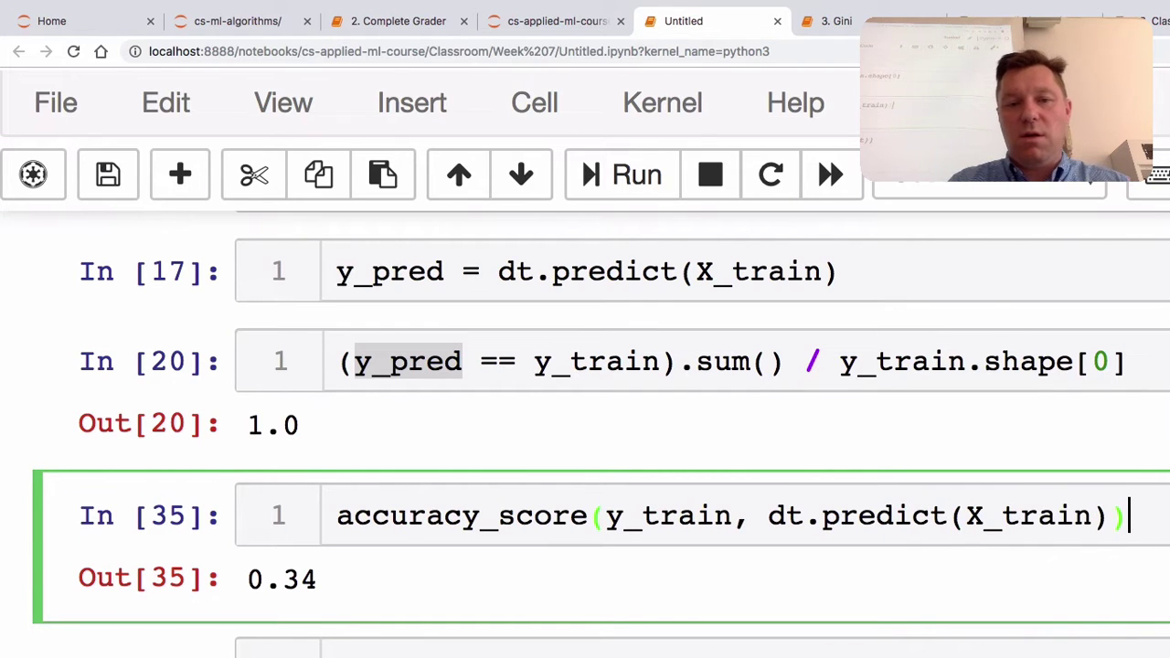
pyautogui.hotkey('shift', 'Return')
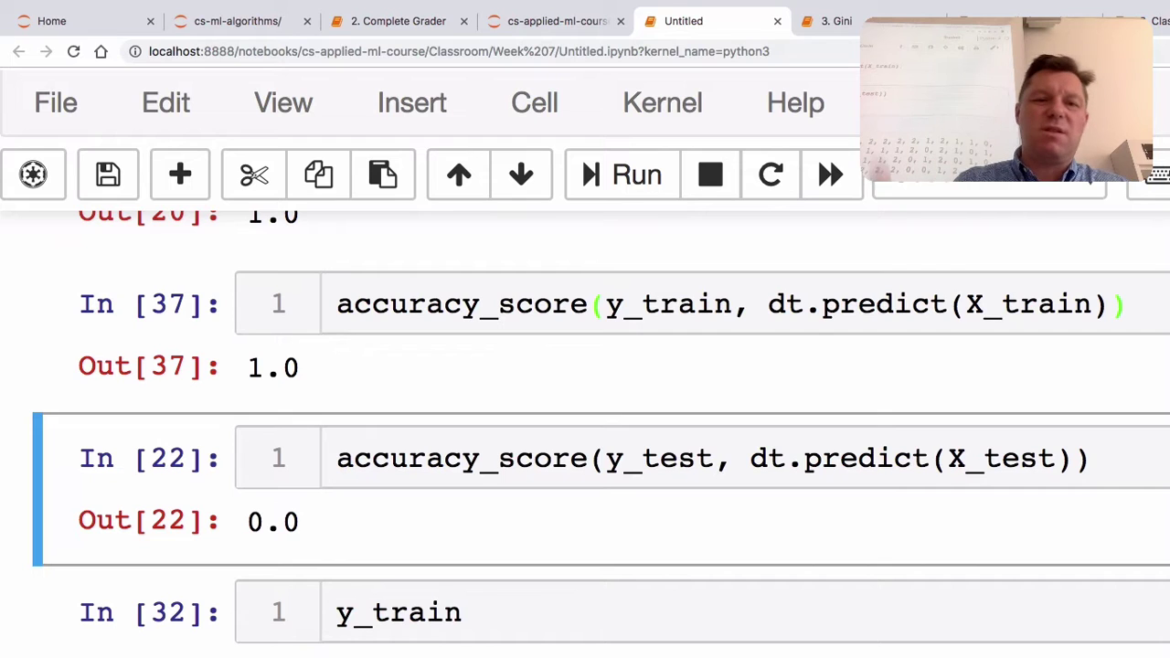
# Step: Rerun the accuracy_score(y_test, dt.predict(X_test)) cell to recompute the test accuracy
pyautogui.hotkey('shift', 'Return')
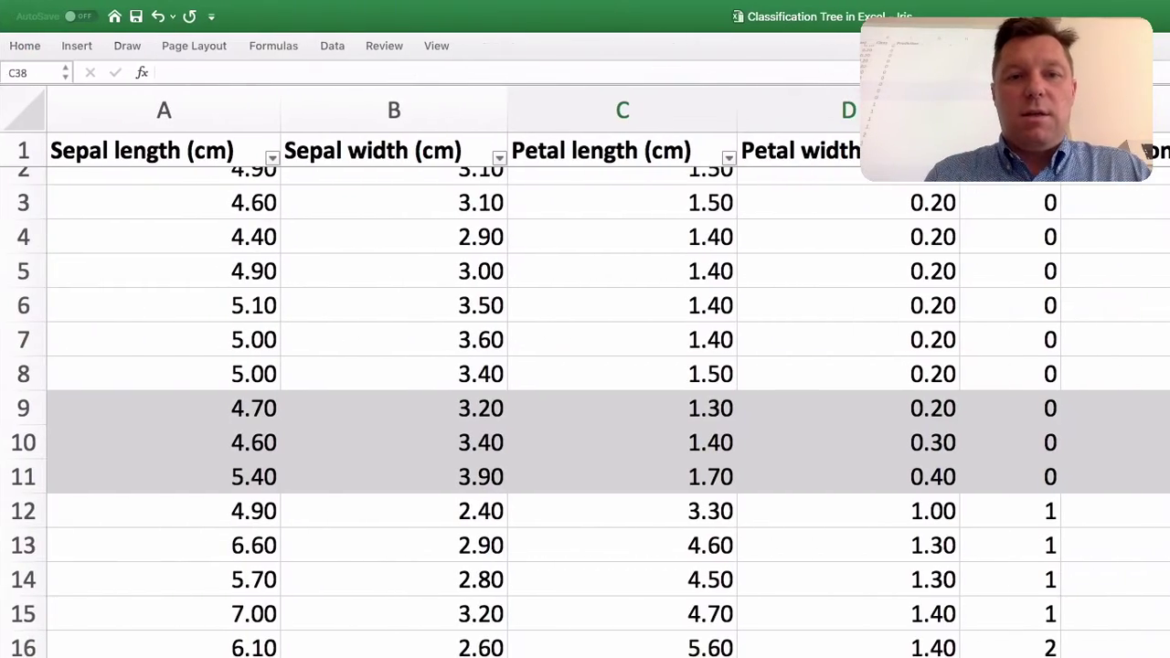
# Step: Switch to the Classification Tree in Excel - Iris workbook and examine how the rows are ordered by class and shaded in groups
pyautogui.scroll(1, 585, 411)
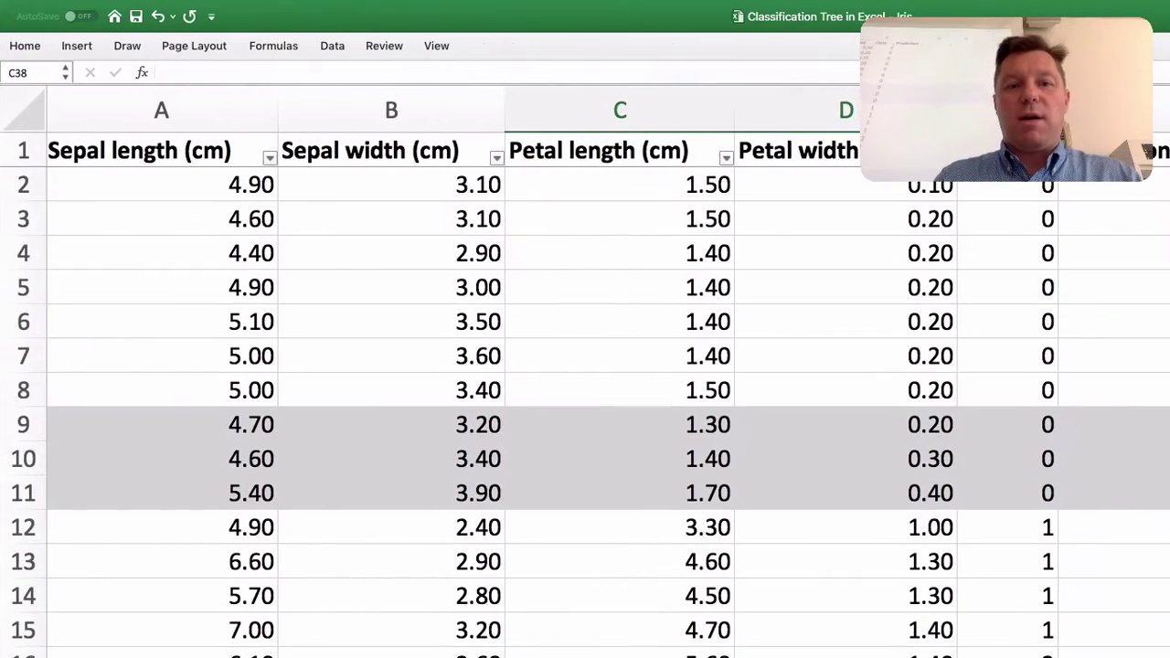
pyautogui.scroll(-10, 585, 411)
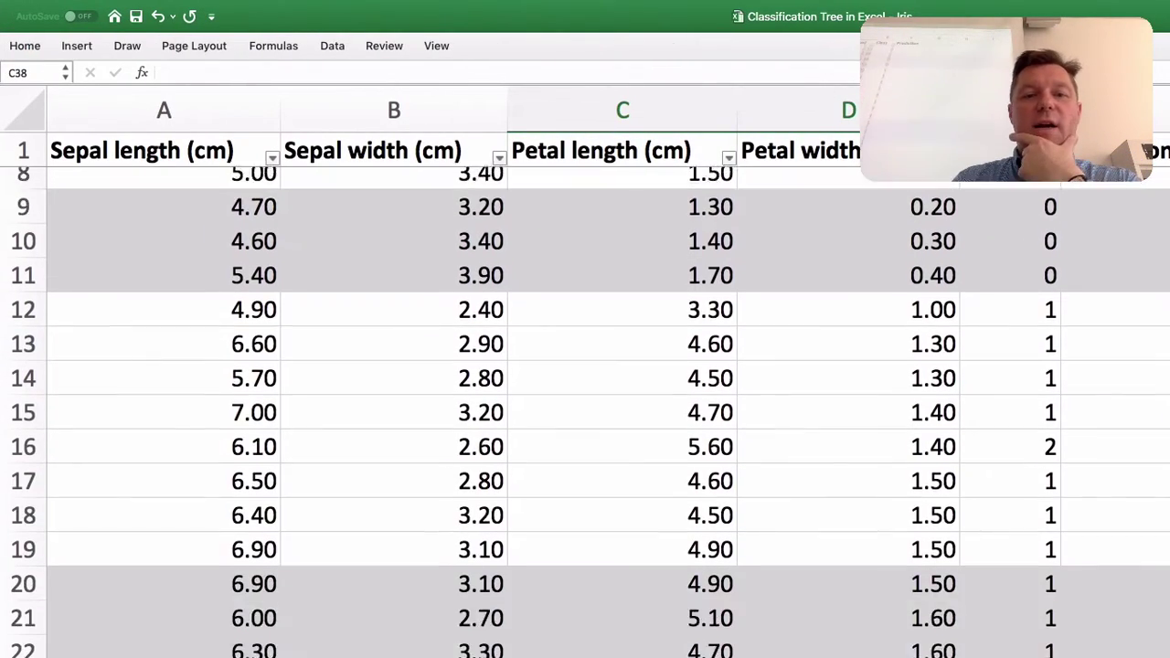
pyautogui.scroll(-1, 585, 411)
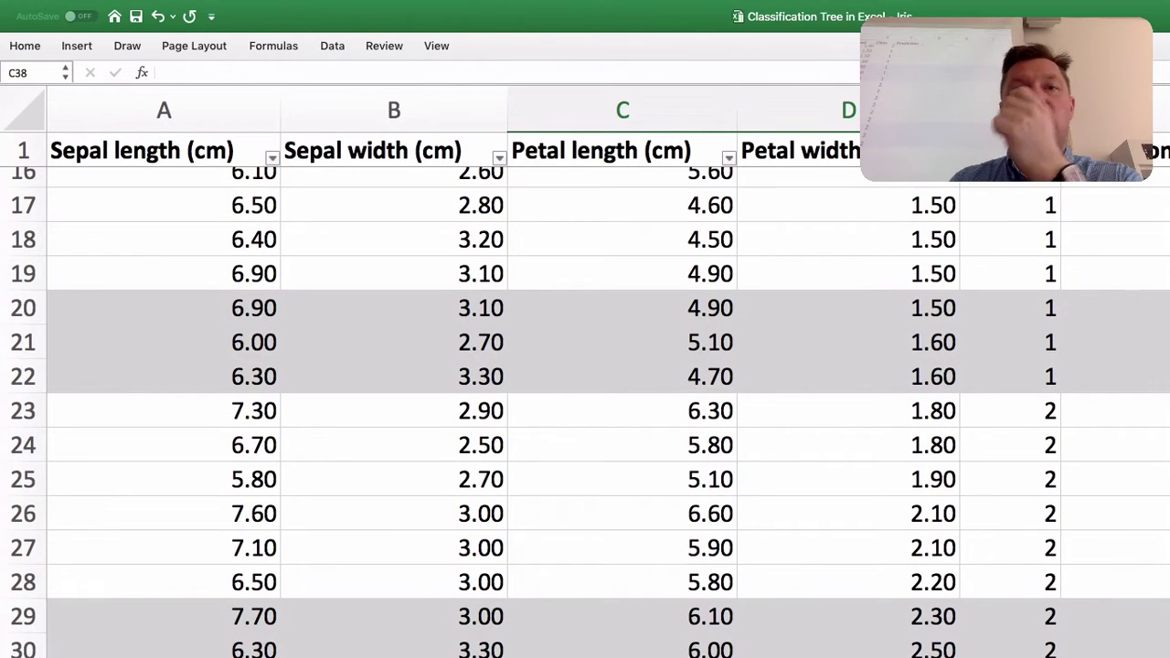
pyautogui.scroll(8, 585, 411)
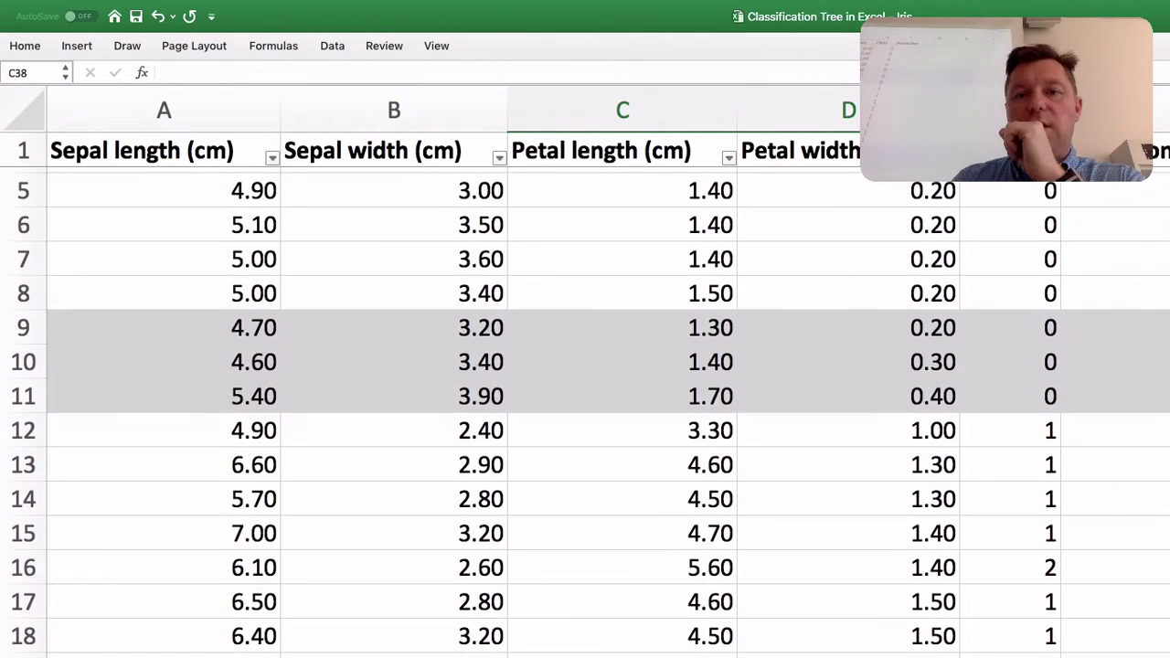
pyautogui.scroll(3, 585, 412)
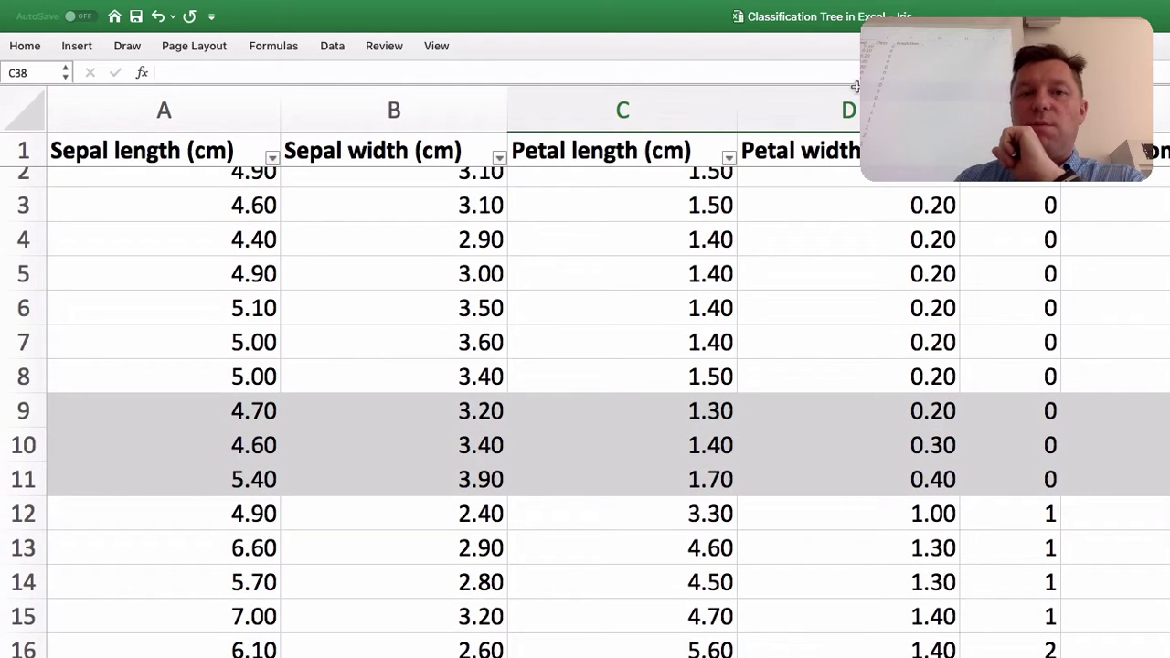
pyautogui.scroll(1, 854, 87)
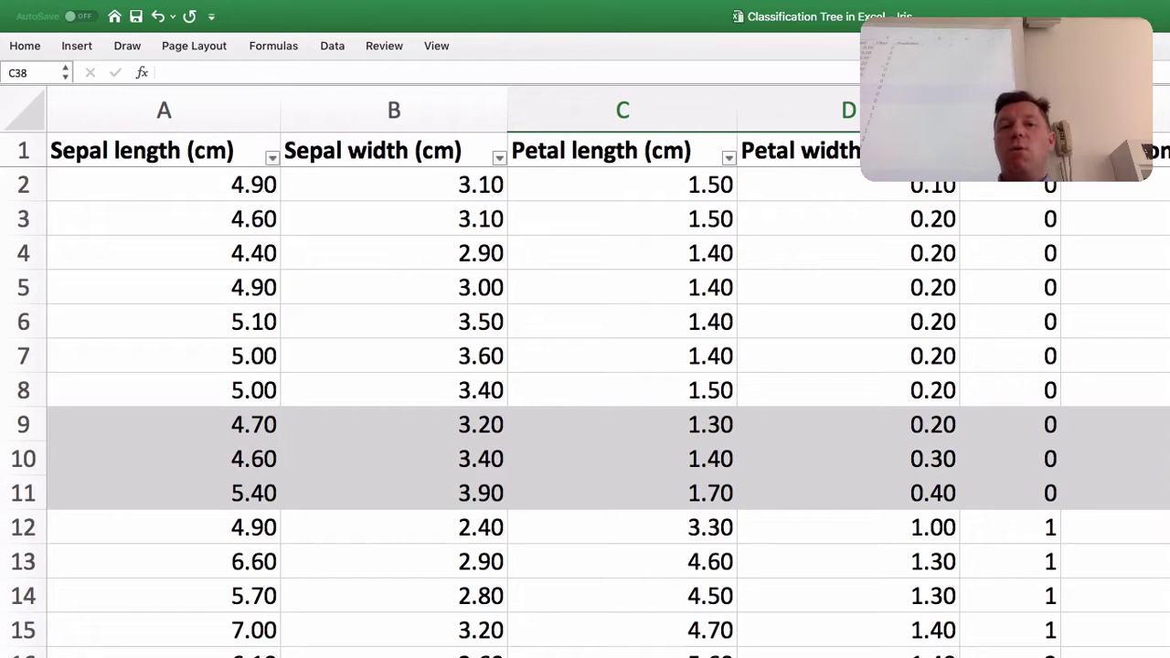
# Step: Highlight the Class column, check cells E3 and D12, and select the first group of Class values in E2:E11
pyautogui.click(1010, 109)
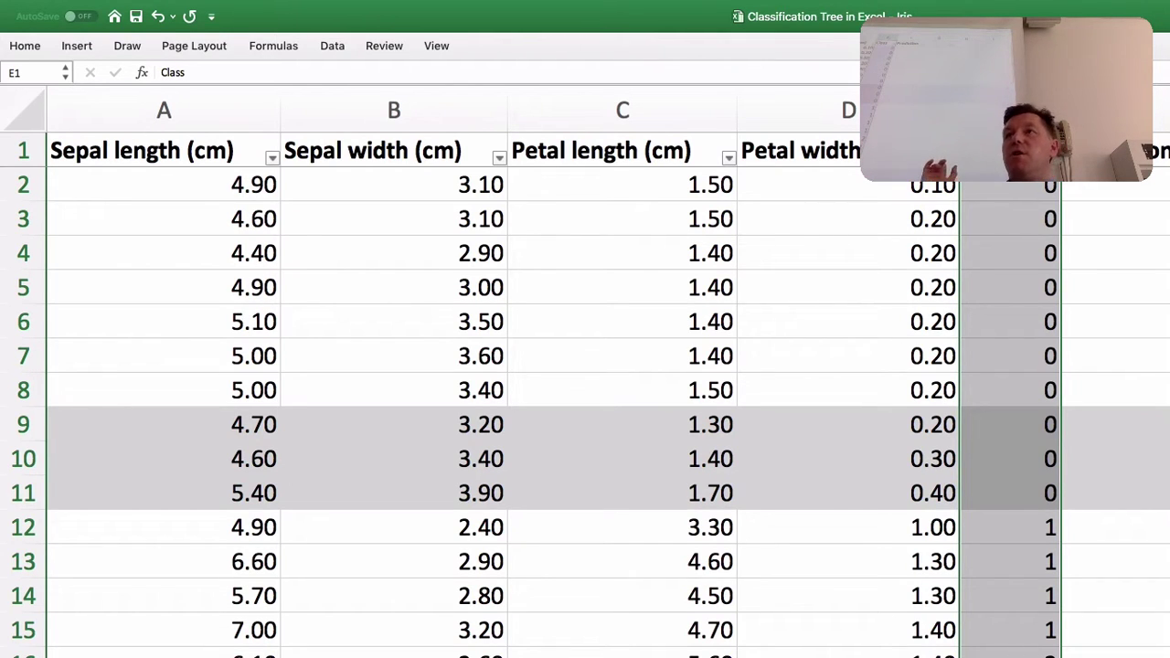
pyautogui.click(1010, 219)
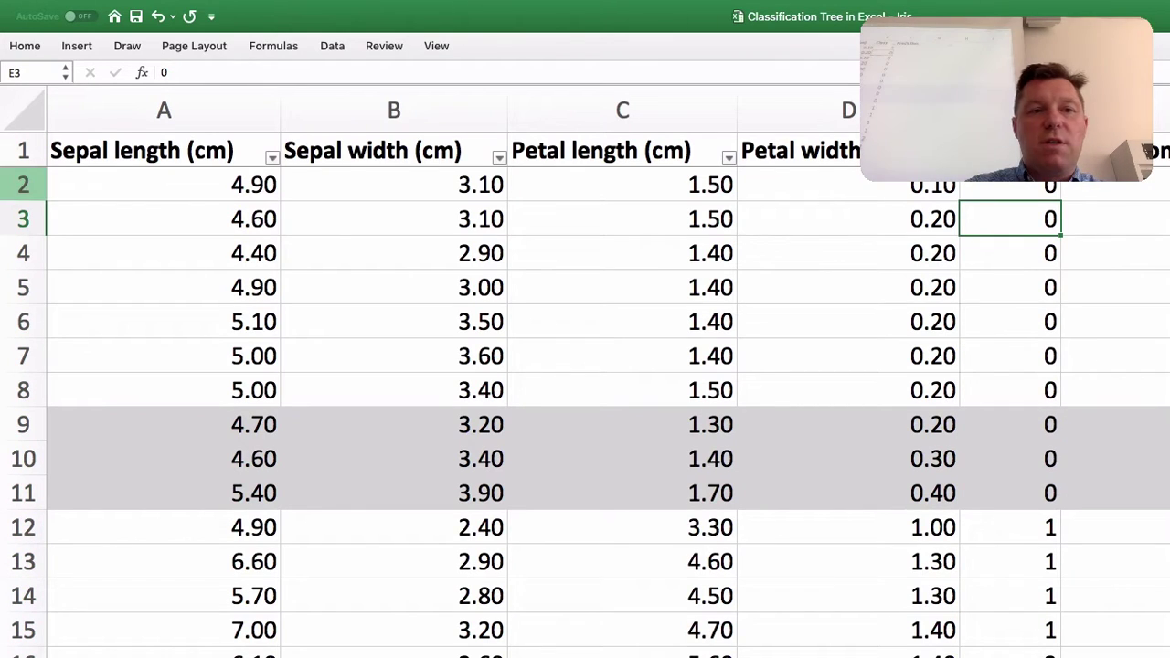
pyautogui.click(23, 596)
pyautogui.click(848, 528)
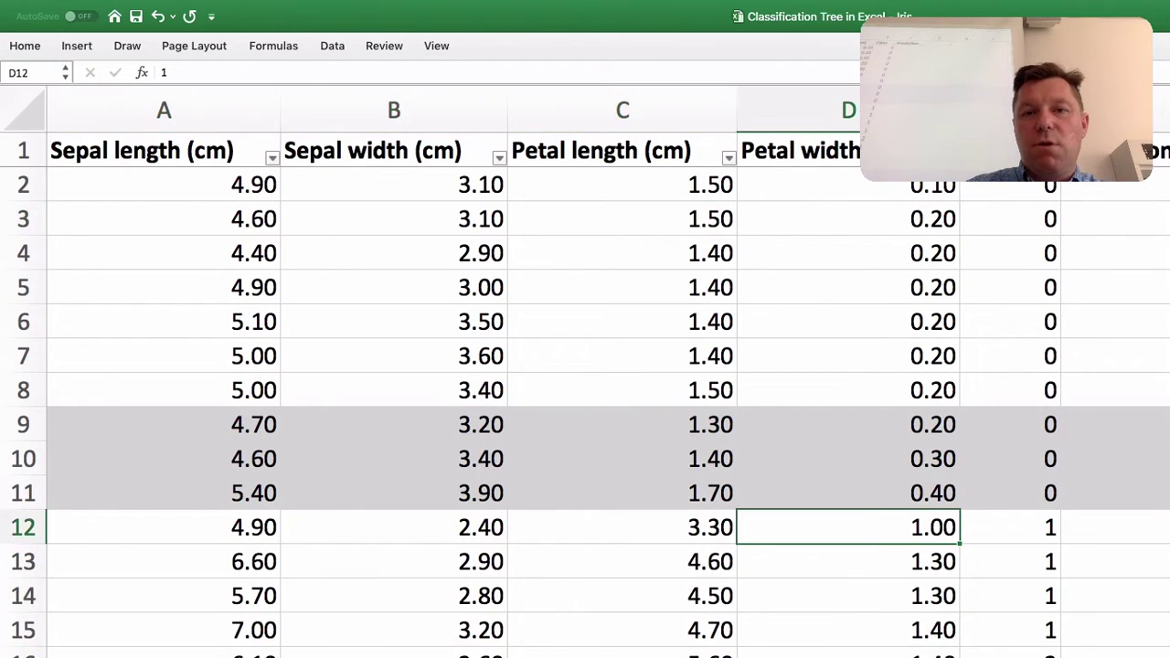
pyautogui.moveTo(1005, 187); pyautogui.dragTo(1005, 494)
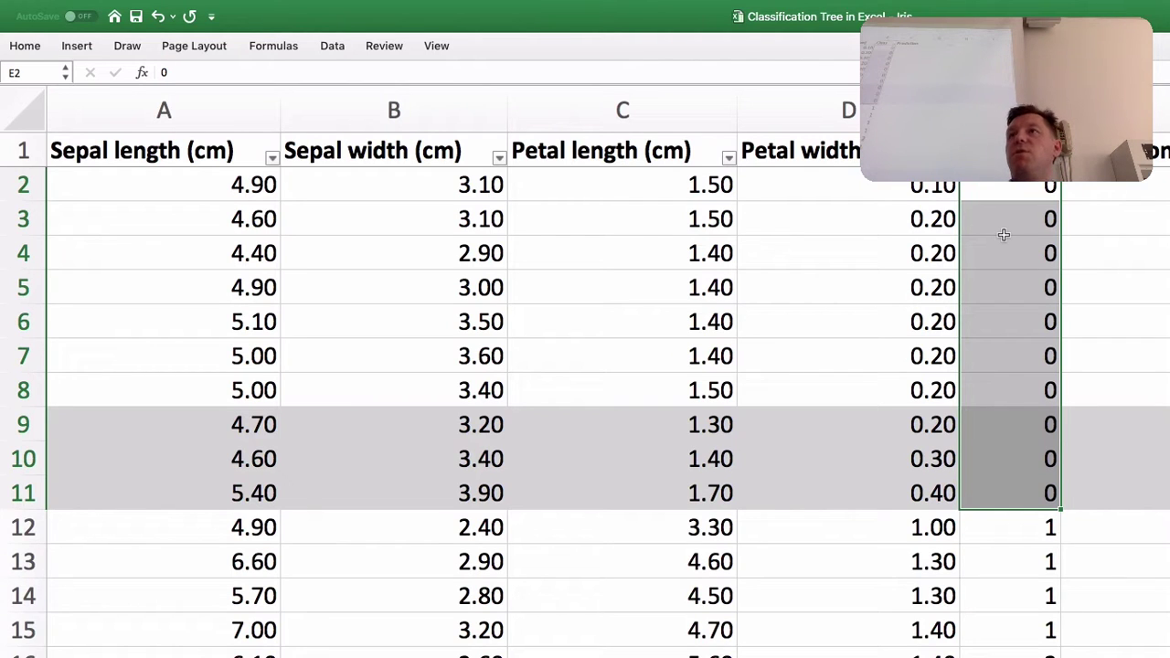
# Step: Select the second group of Class values in E12:E21, ending on cell E15
pyautogui.scroll(-5, 1004, 235)
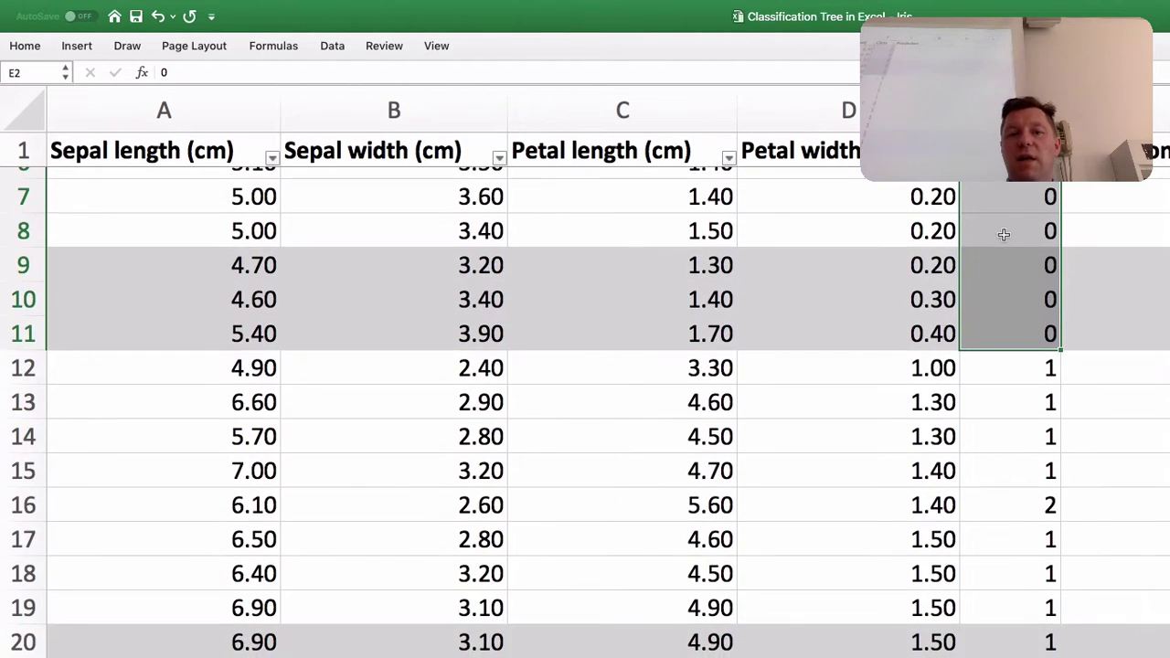
pyautogui.click(1010, 367)
pyautogui.hotkey('shift', 'Down')
pyautogui.hotkey('shift', 'Down')
pyautogui.hotkey('shift', 'Down')
pyautogui.hotkey('shift', 'Down')
pyautogui.hotkey('shift', 'Down')
pyautogui.hotkey('shift', 'Down')
pyautogui.hotkey('shift', 'Down')
pyautogui.hotkey('shift', 'Down')
pyautogui.hotkey('shift', 'Down')
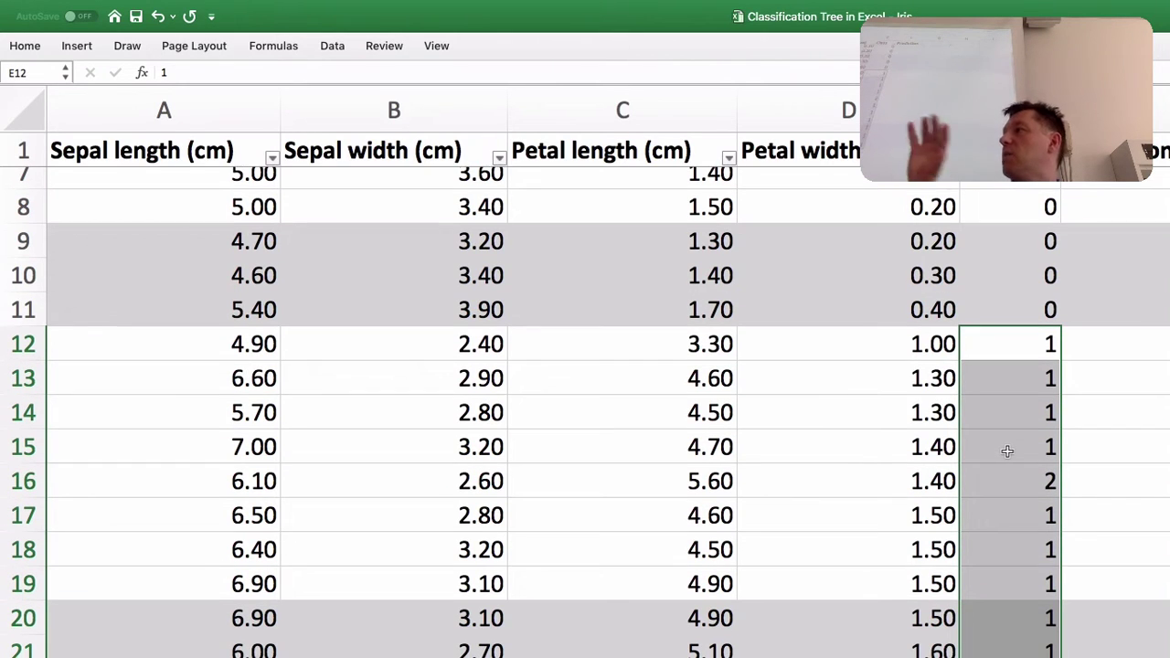
pyautogui.click(1007, 451)
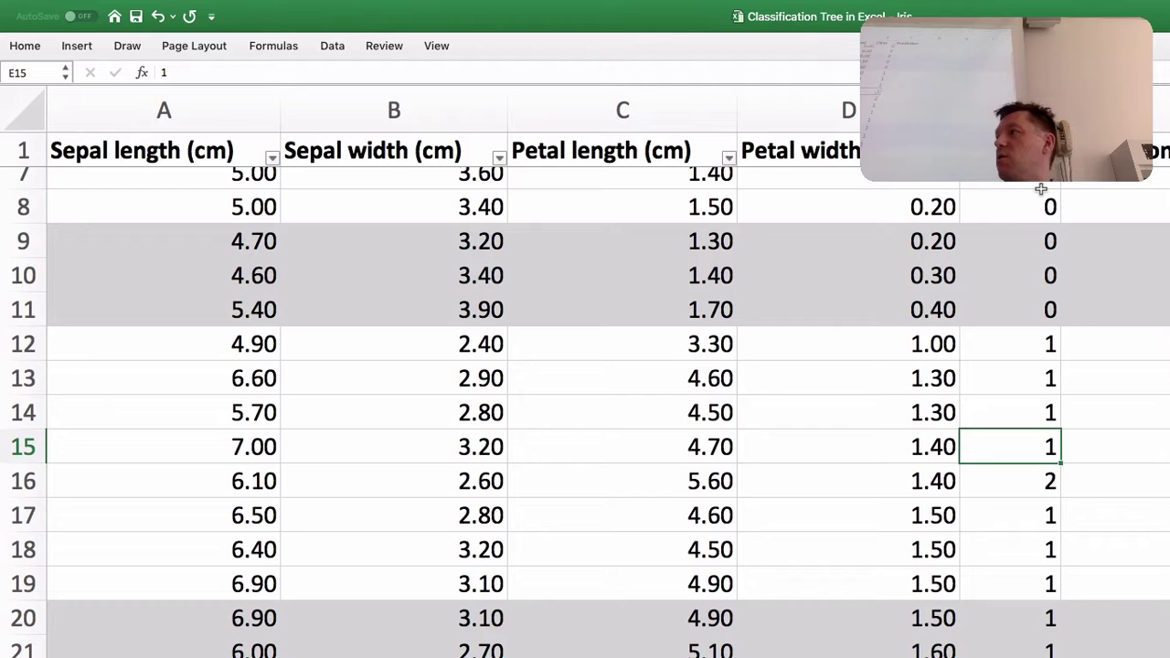
# Step: Review the remaining Class groups and select the Class values from E26 downward
pyautogui.scroll(-5, 1041, 189)
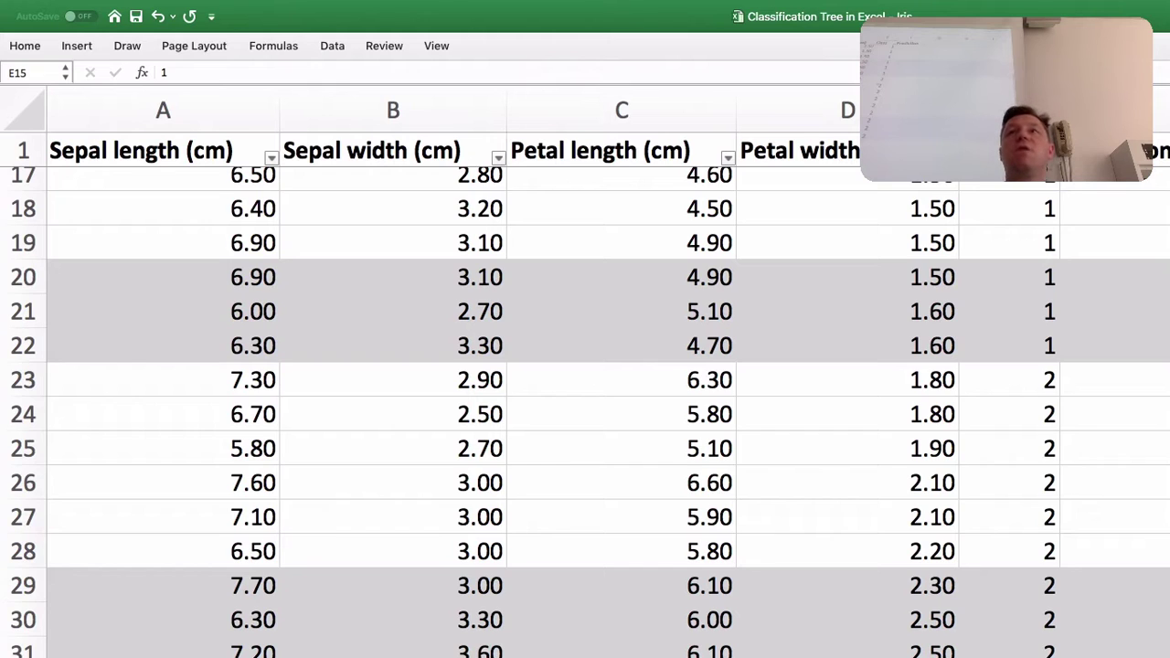
pyautogui.scroll(8, 585, 384)
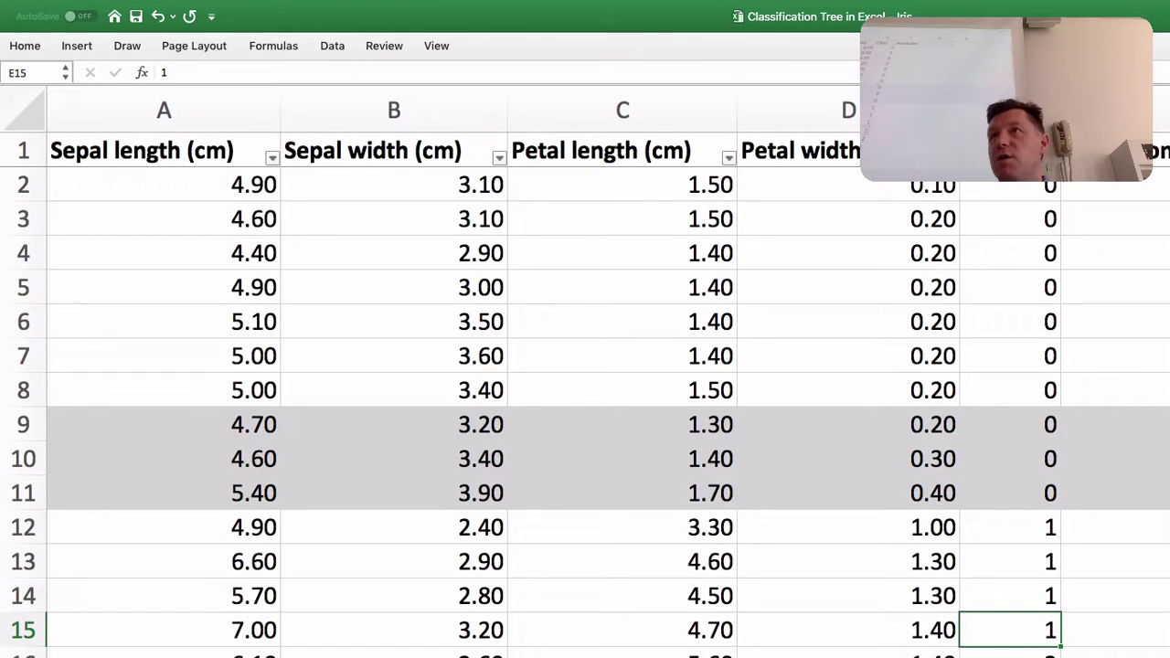
pyautogui.scroll(-5, 1007, 240)
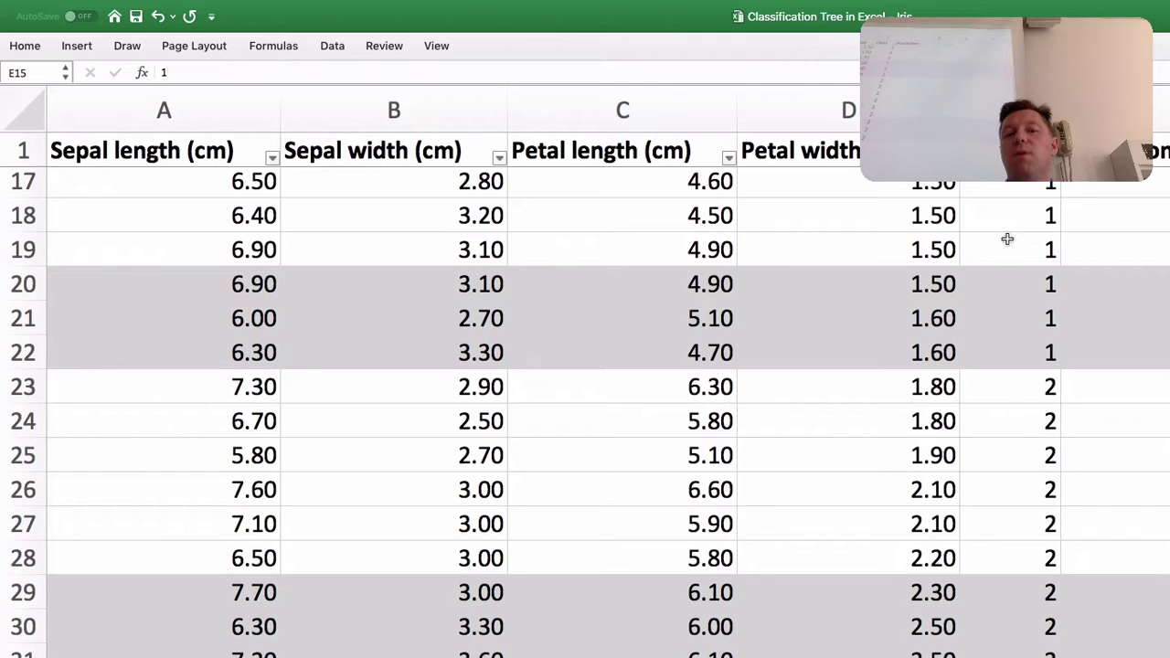
pyautogui.moveTo(1010, 490); pyautogui.dragTo(1010, 653)
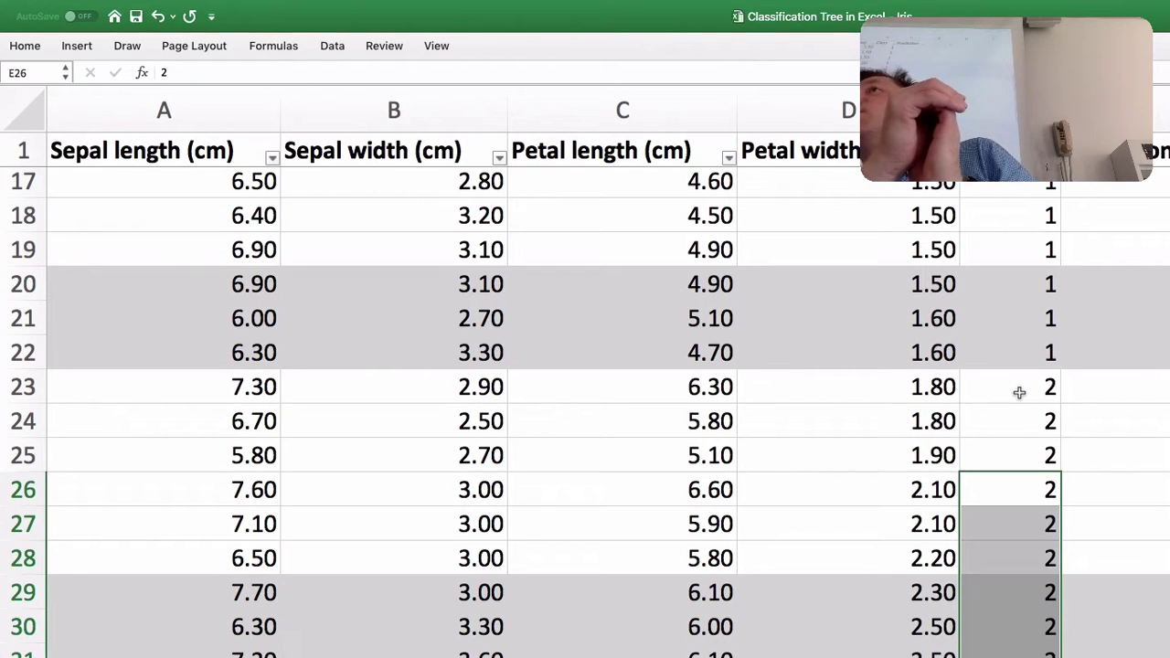
# Step: Compare the shaded and unshaded rows of each class from the first data row to Test Accuracy, checking Class cells E5 and E24
pyautogui.scroll(5, 1015, 365)
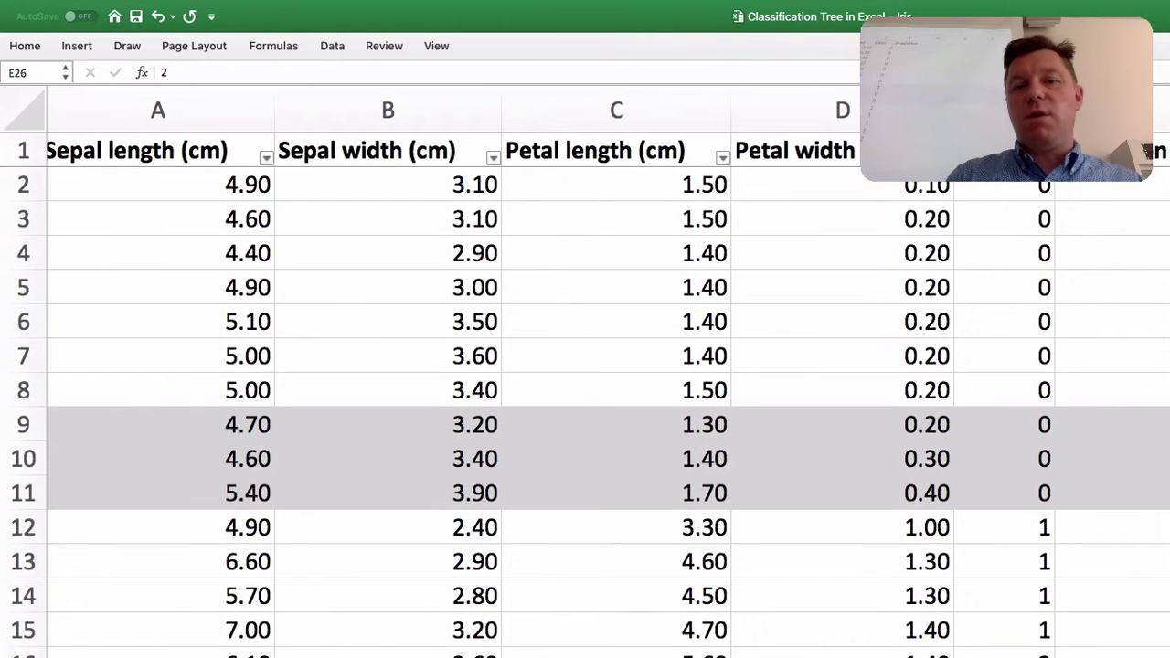
pyautogui.click(1012, 283)
pyautogui.scroll(-3, 1013, 283)
pyautogui.scroll(-6, 1014, 365)
pyautogui.scroll(3, 1014, 366)
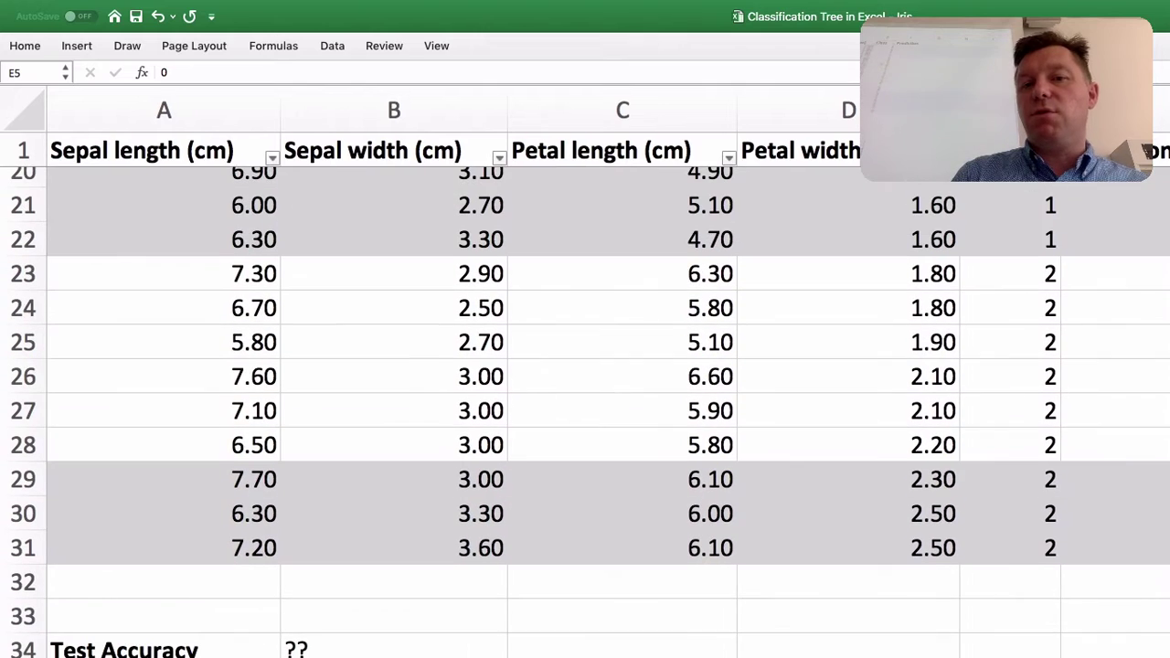
pyautogui.click(1045, 308)
pyautogui.scroll(-1, 1044, 308)
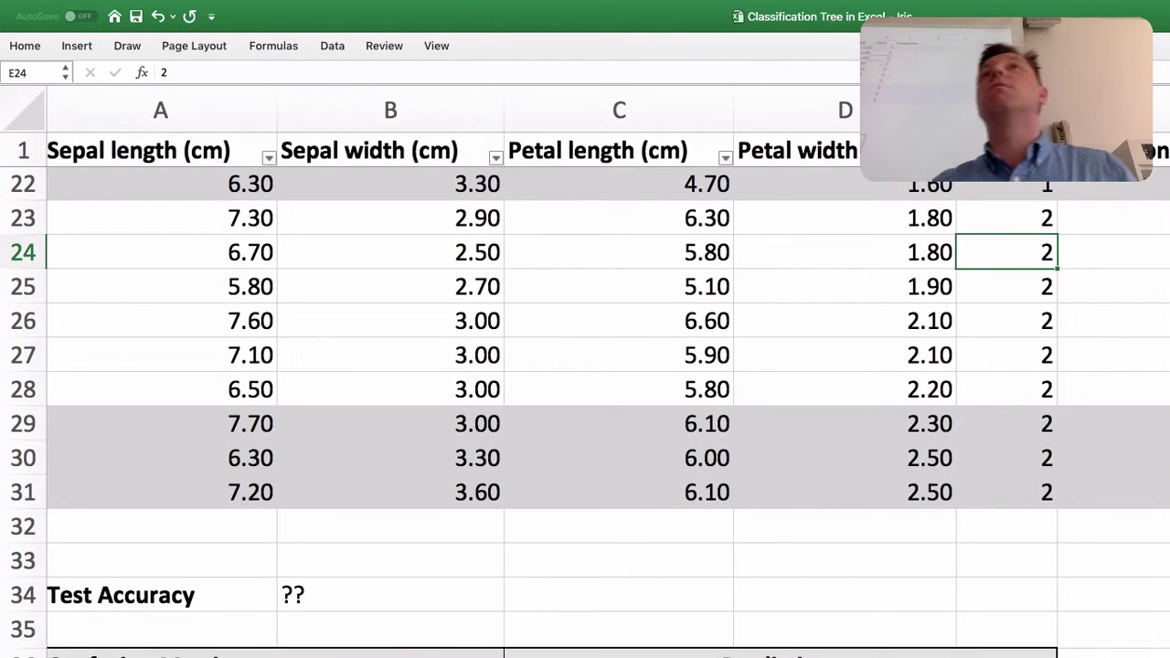
pyautogui.scroll(5, 585, 402)
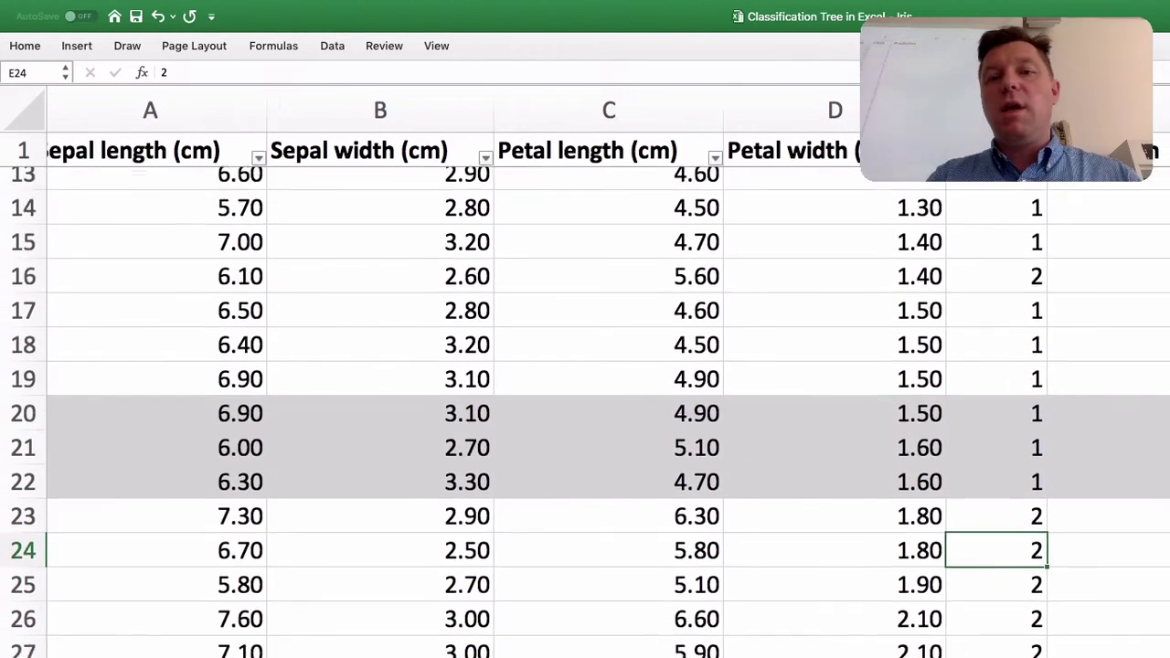
pyautogui.scroll(4, 585, 412)
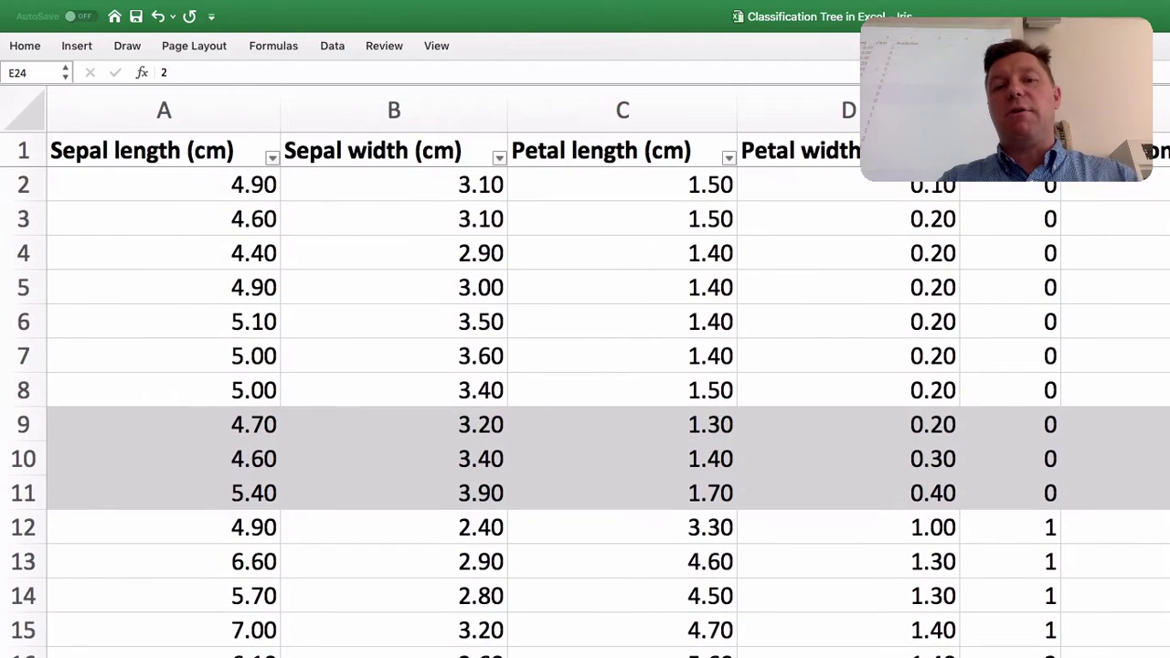
pyautogui.scroll(-1, 585, 411)
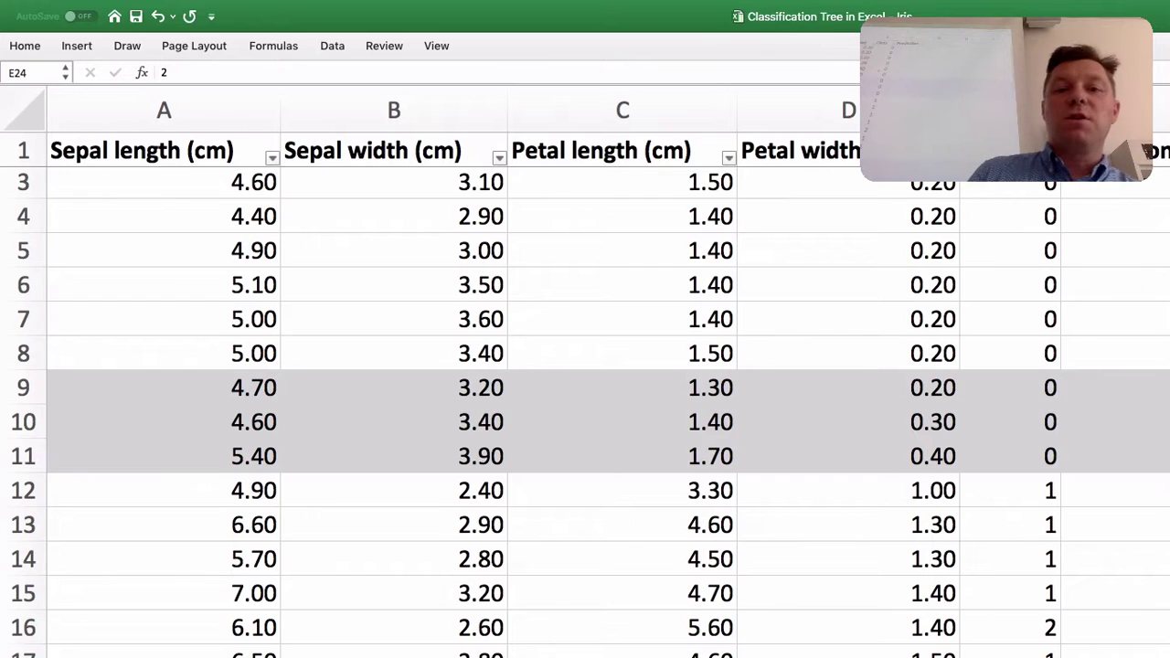
pyautogui.scroll(1, 584, 402)
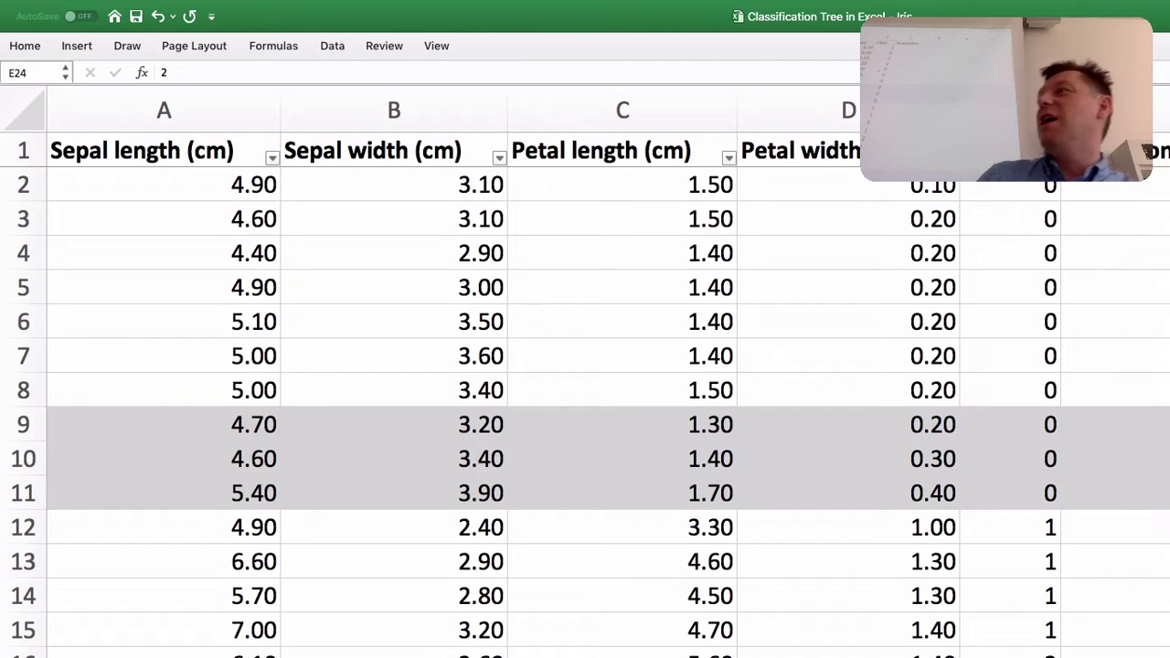
pyautogui.scroll(-1, 585, 402)
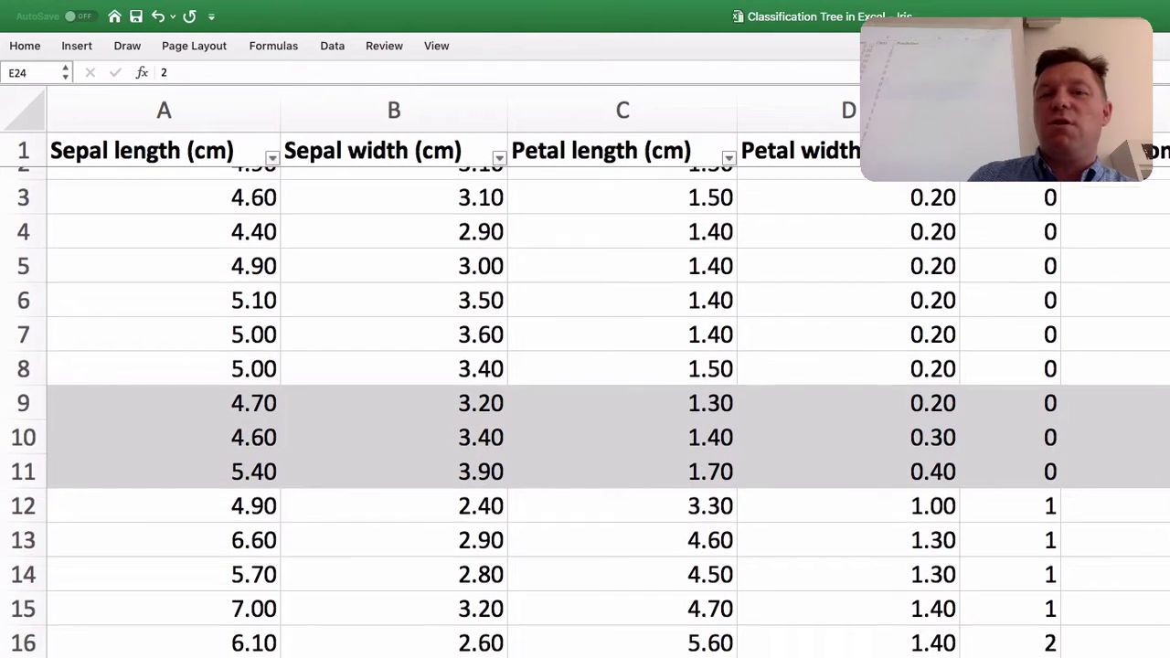
pyautogui.scroll(-8, 1025, 263)
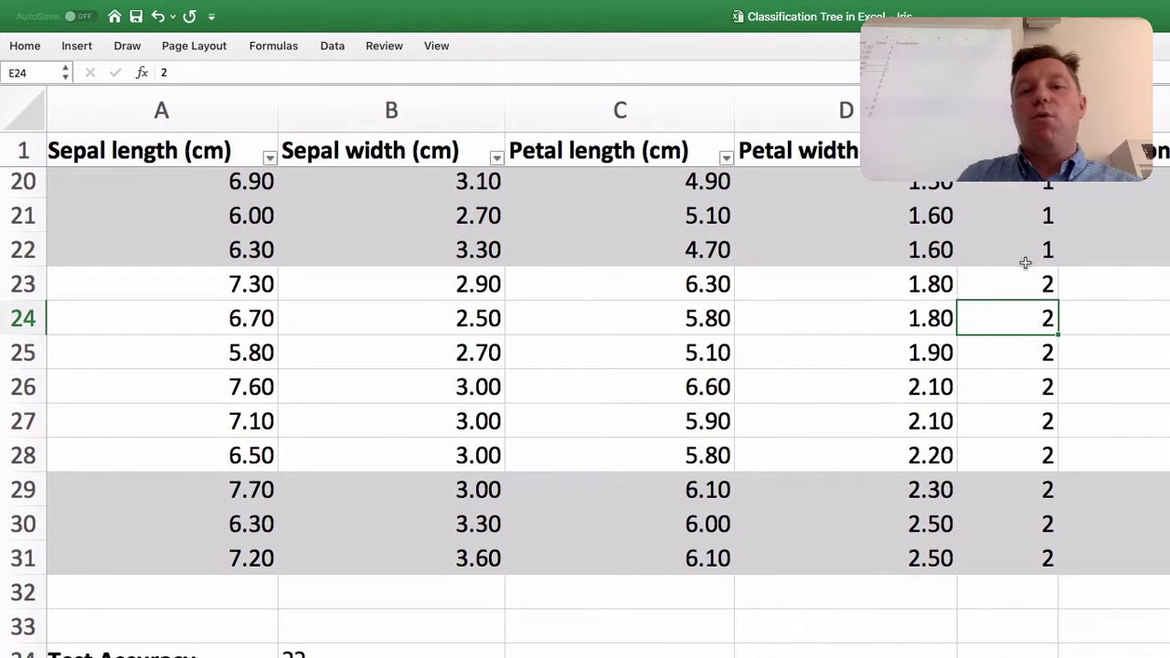
# Step: Select the Class values of the last shaded group in E29:E31
pyautogui.press('Down')
pyautogui.press('Down')
pyautogui.press('Down')
pyautogui.press('Down')
pyautogui.press('Down')
pyautogui.hotkey('shift', 'Down')
pyautogui.hotkey('shift', 'Down')
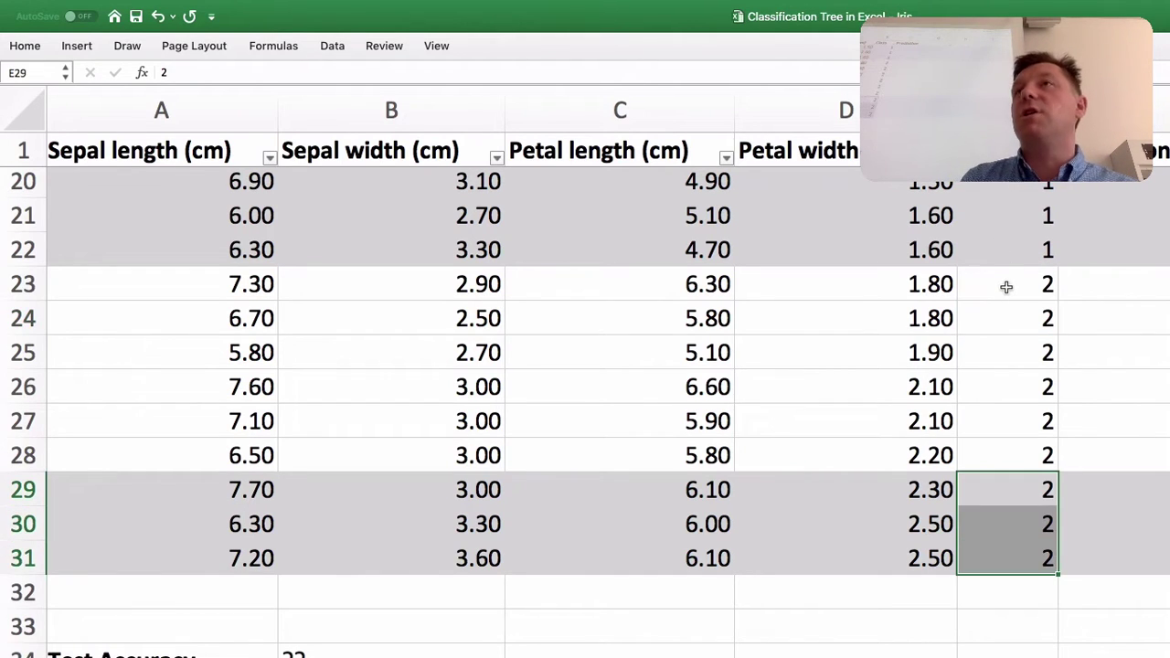
# Step: Select the Class values of the unshaded rows in E23:E28
pyautogui.scroll(2, 1006, 287)
pyautogui.press('Up')
pyautogui.press('Up')
pyautogui.press('Up')
pyautogui.press('Up')
pyautogui.press('Up')
pyautogui.press('Up')
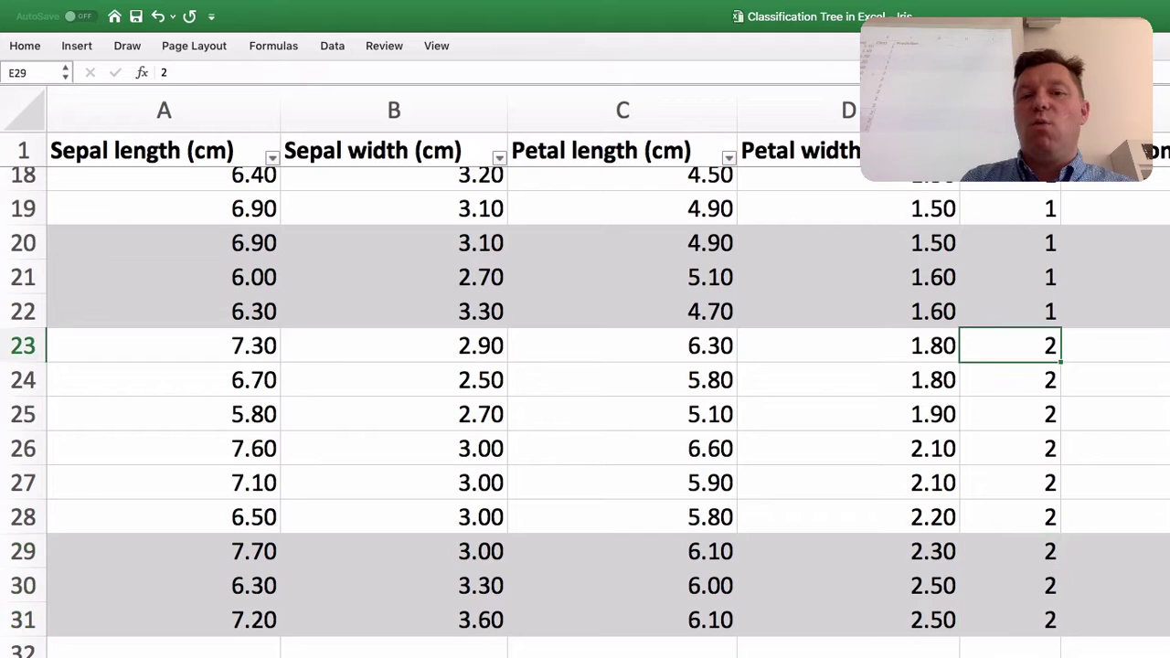
pyautogui.hotkey('shift', 'Down')
pyautogui.hotkey('shift', 'Down')
pyautogui.hotkey('shift', 'Down')
pyautogui.hotkey('shift', 'Down')
pyautogui.hotkey('shift', 'Down')
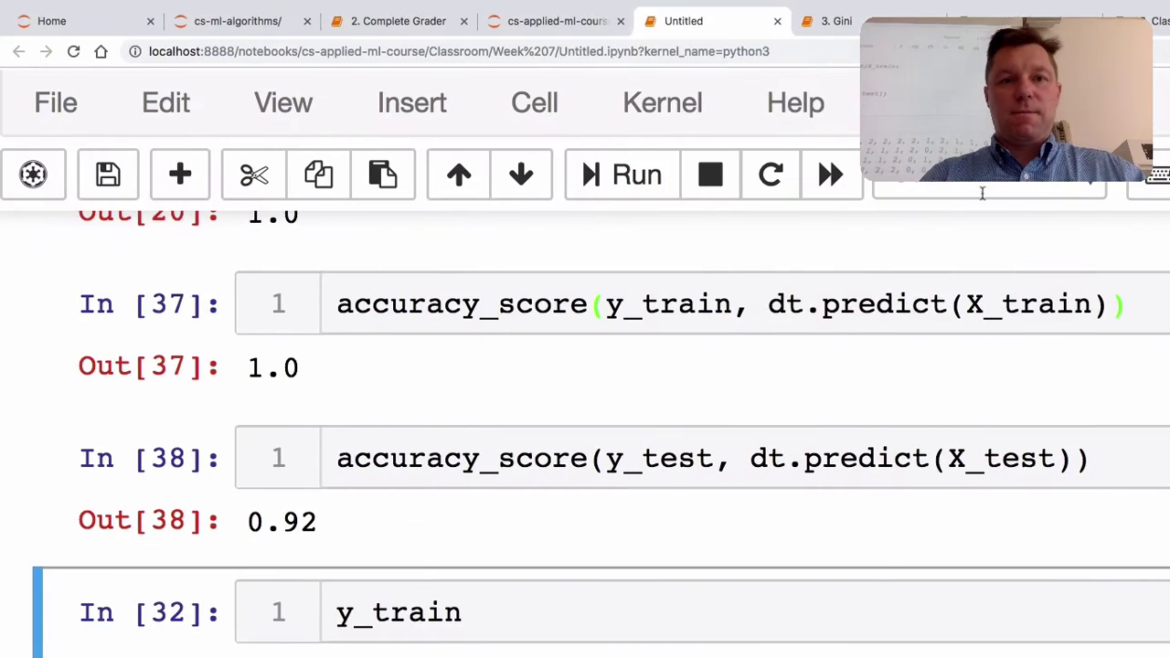
# Step: Switch back to the Jupyter notebook and import train_test_split from sklearn.model_selection in the empty last cell, then run it
pyautogui.scroll(-5, 722, 276)
pyautogui.scroll(-3, 721, 276)
pyautogui.click(640, 606)
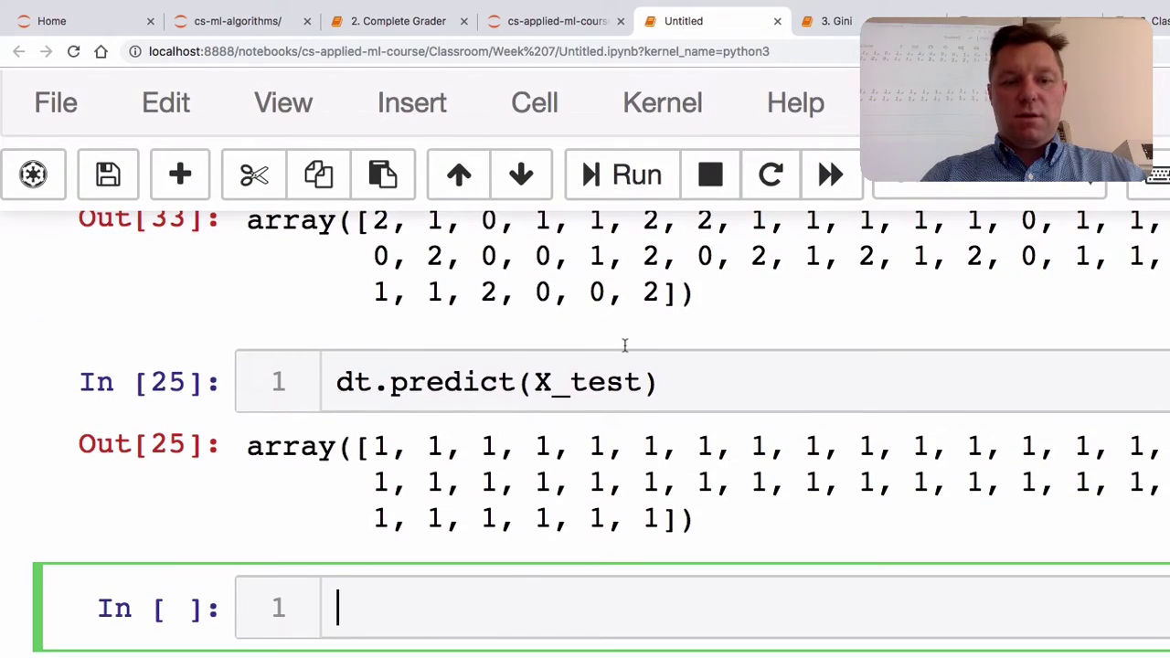
pyautogui.write('from sklearn')
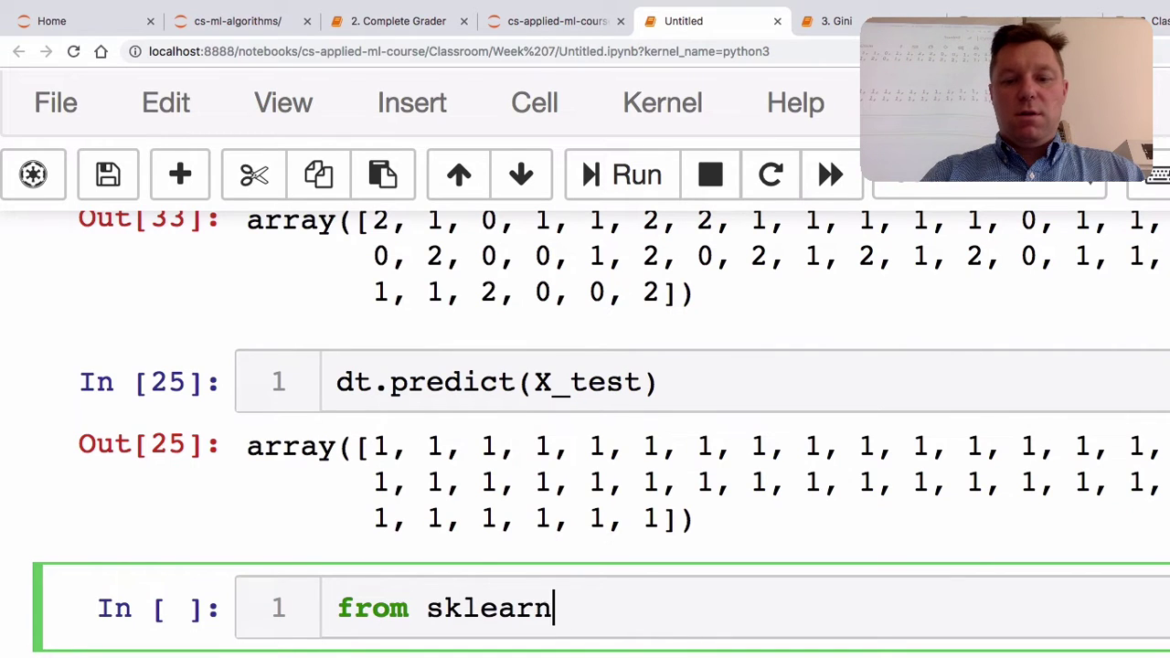
pyautogui.write('.mo')
pyautogui.press('Tab')
pyautogui.write('impo')
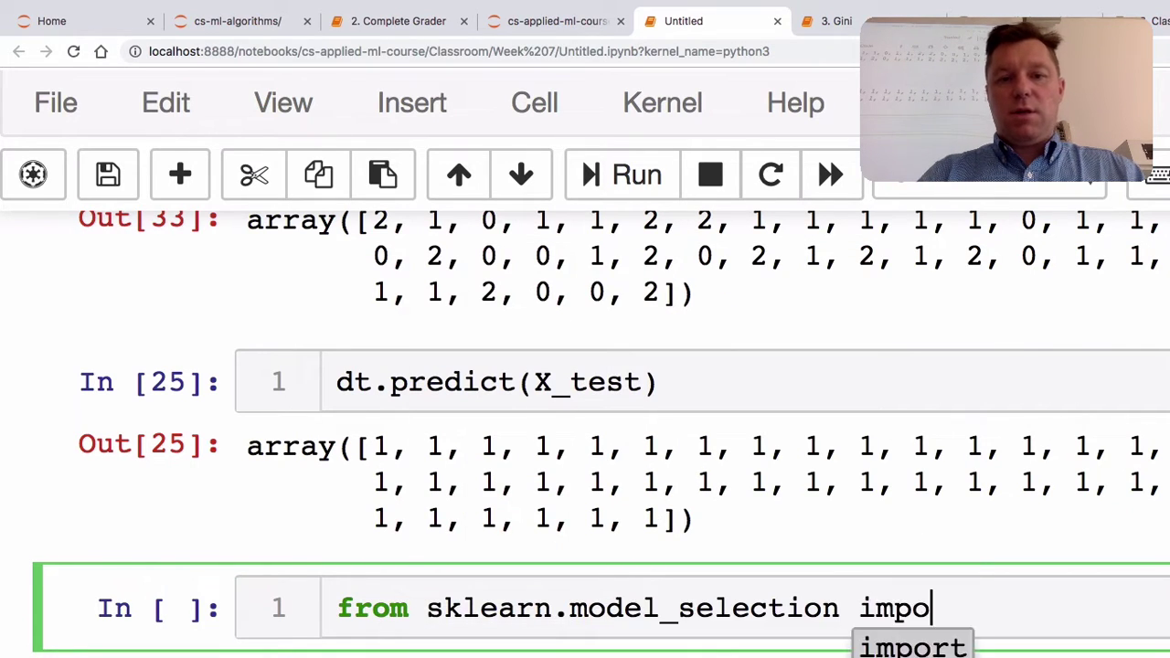
pyautogui.write('rt train')
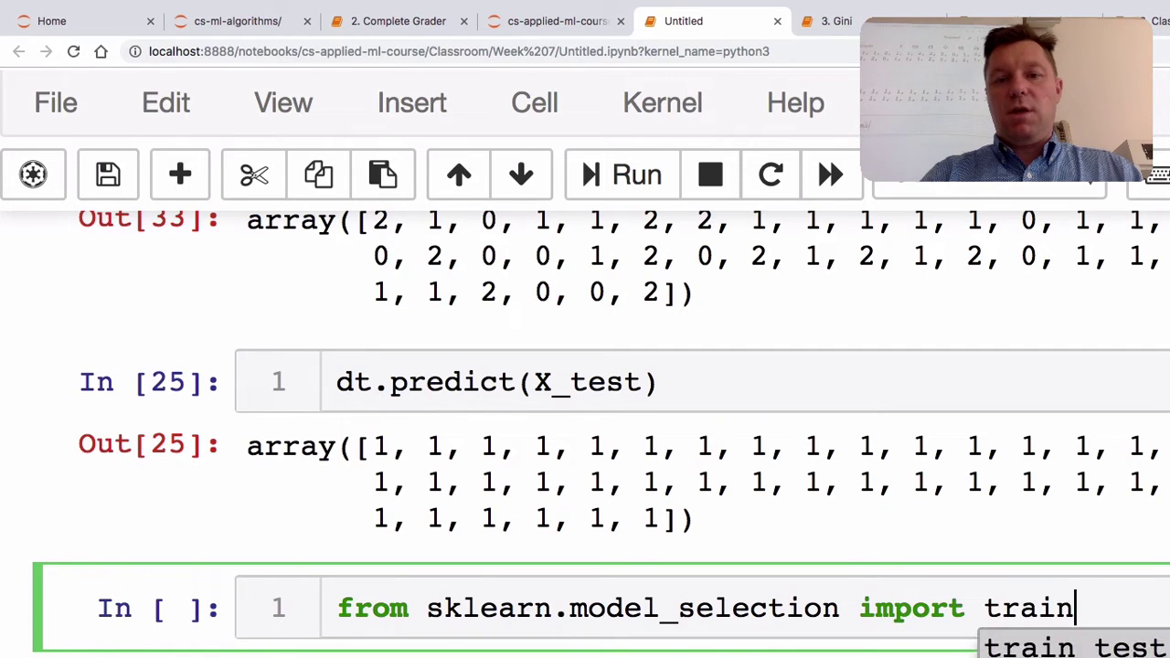
pyautogui.press('Tab')
pyautogui.hotkey('shift', 'Return')
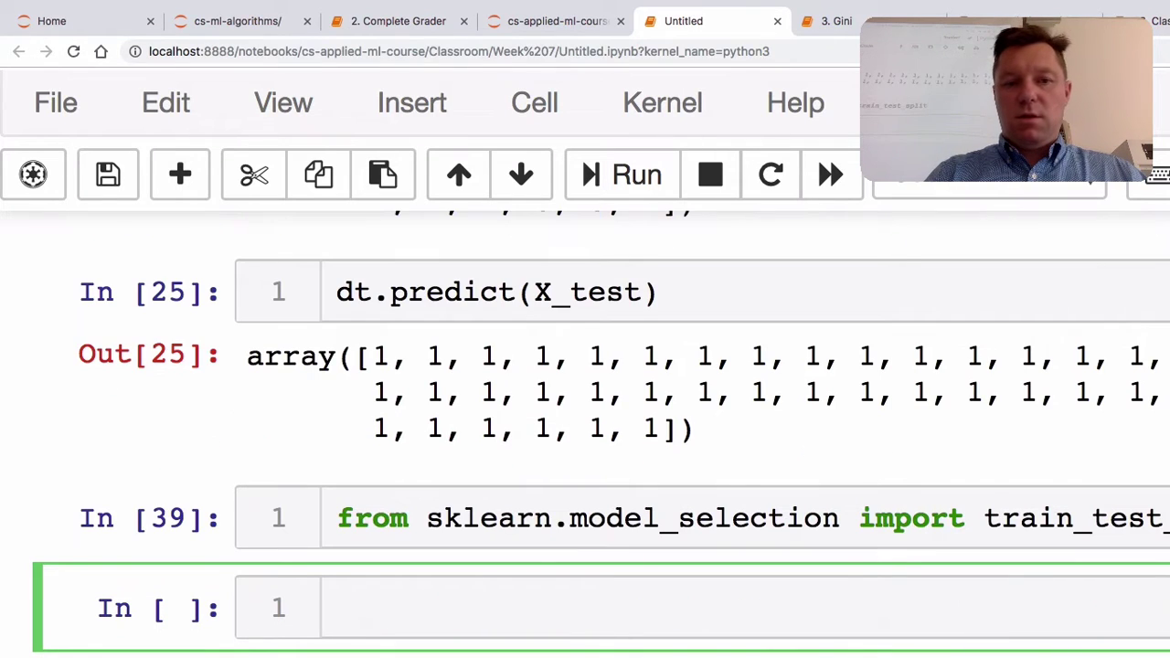
# Step: Run ? train_test_split in the empty last cell to open the function's documentation
pyautogui.write('?')
pyautogui.press('Up')
pyautogui.hotkey('alt', 'shift', 'Left')
pyautogui.press('super+c')
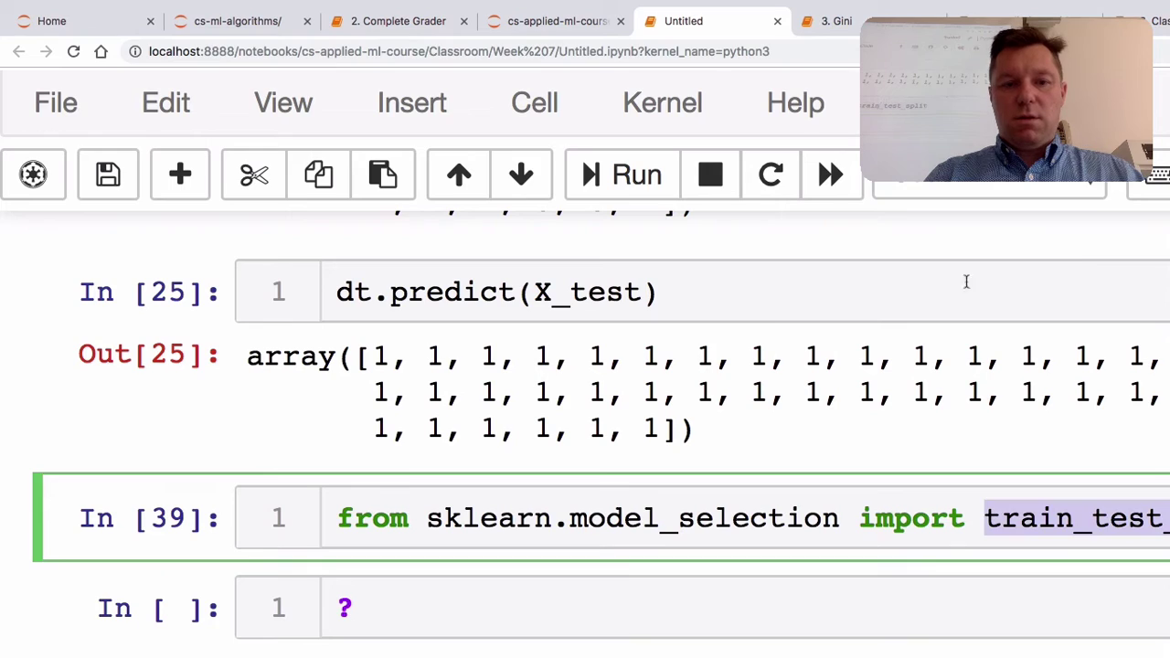
pyautogui.press('Down')
pyautogui.press('super+v')
pyautogui.hotkey('shift', 'Return')
# Step: Read the train_test_split documentation down to the random_state and stratify parameters, highlight the stratify entry, and close the documentation
pyautogui.scroll(-10, 585, 585)
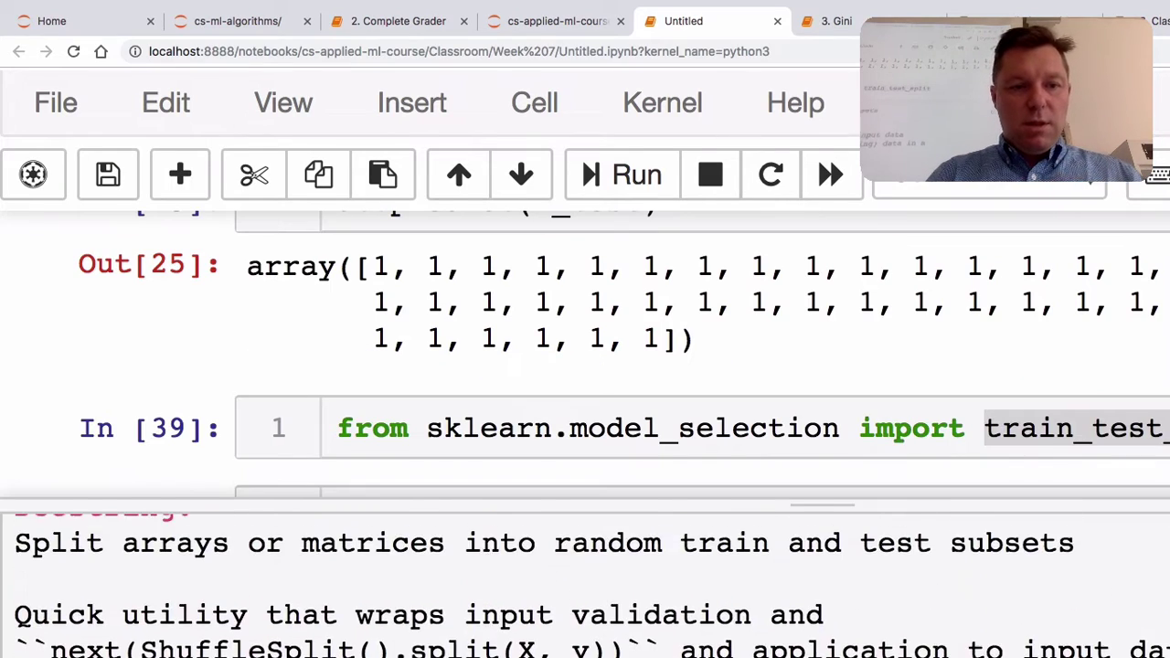
pyautogui.scroll(-8, 584, 584)
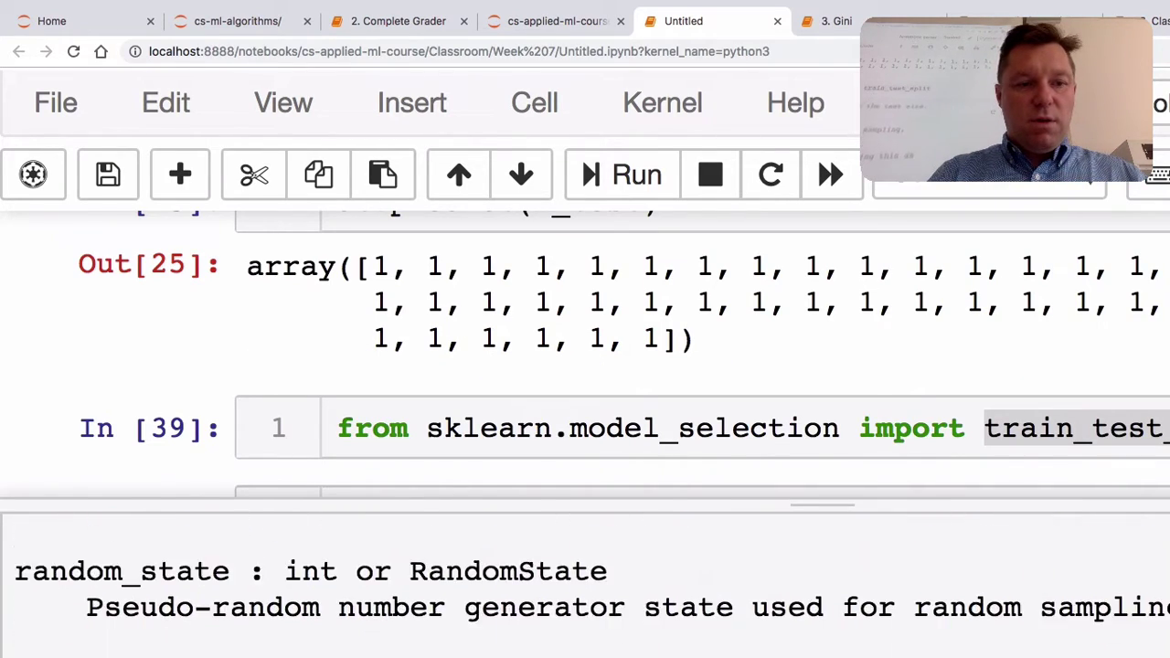
pyautogui.scroll(1, 275, 329)
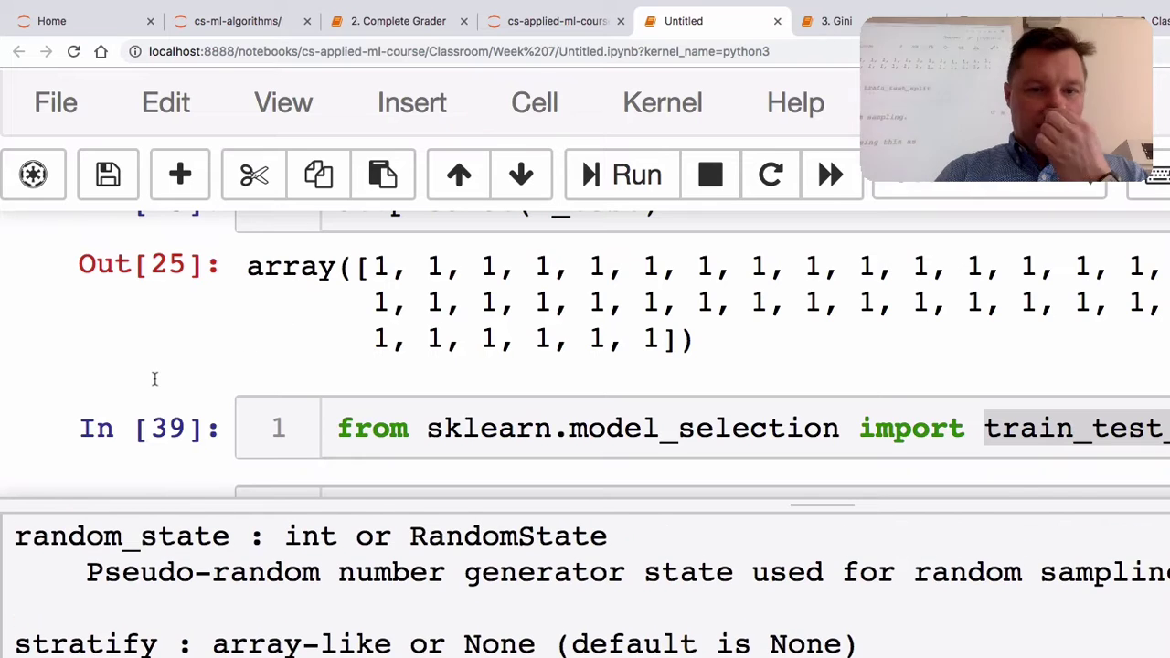
pyautogui.moveTo(86, 644); pyautogui.dragTo(877, 650)
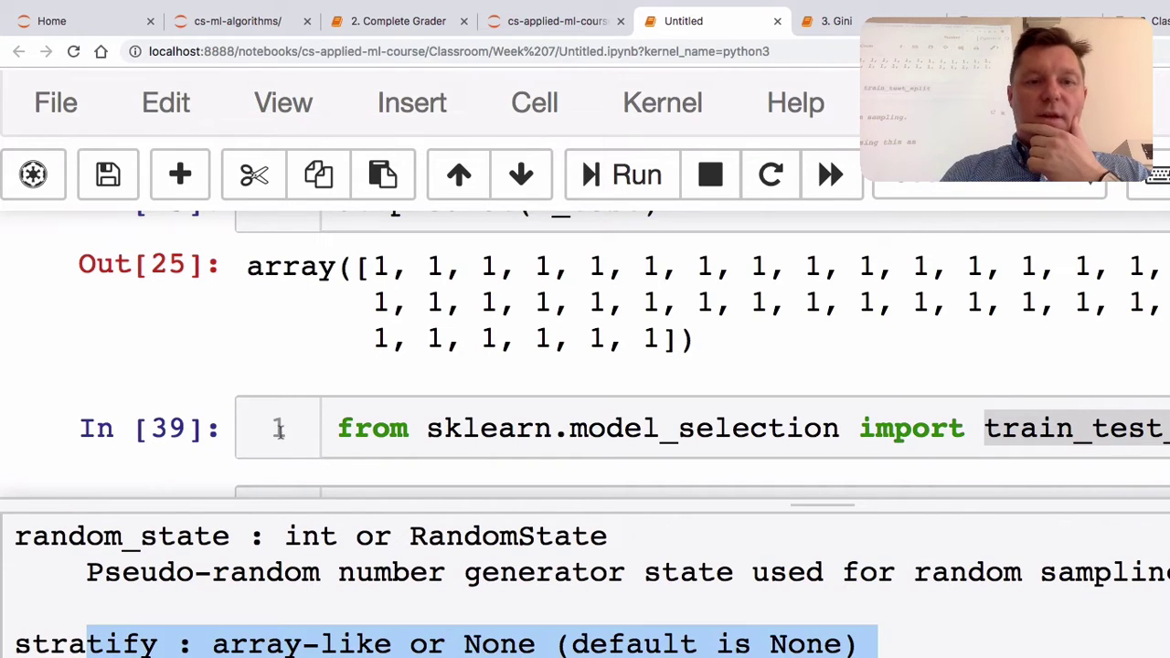
pyautogui.click(601, 454)
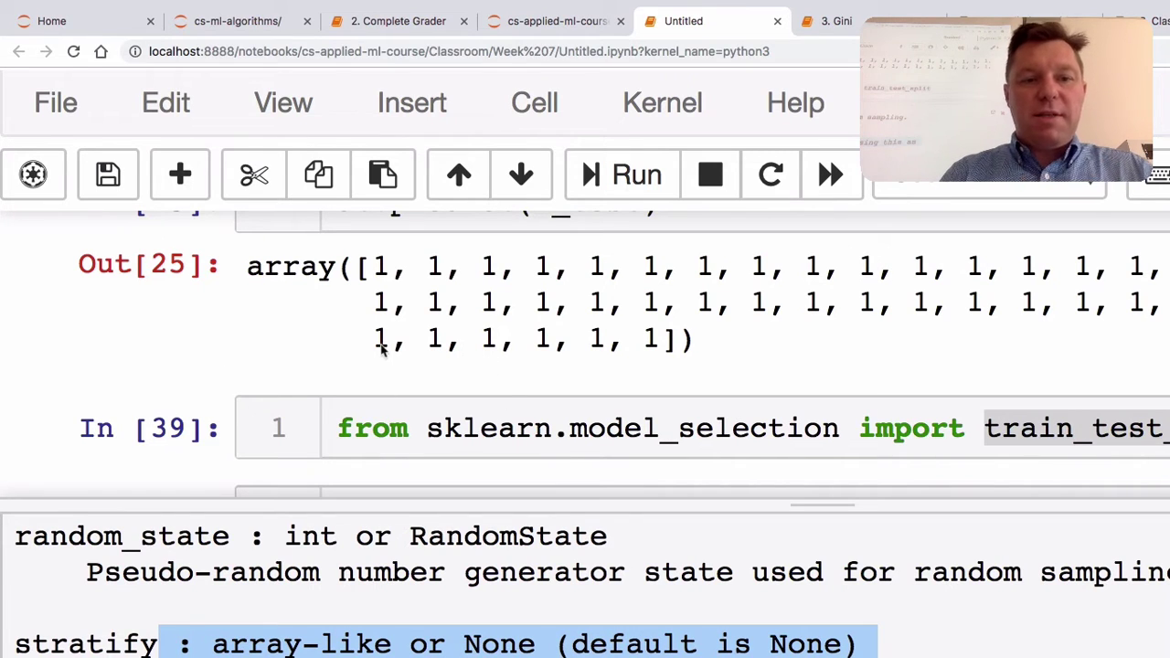
pyautogui.click(359, 363)
pyautogui.moveTo(221, 370); pyautogui.dragTo(377, 386)
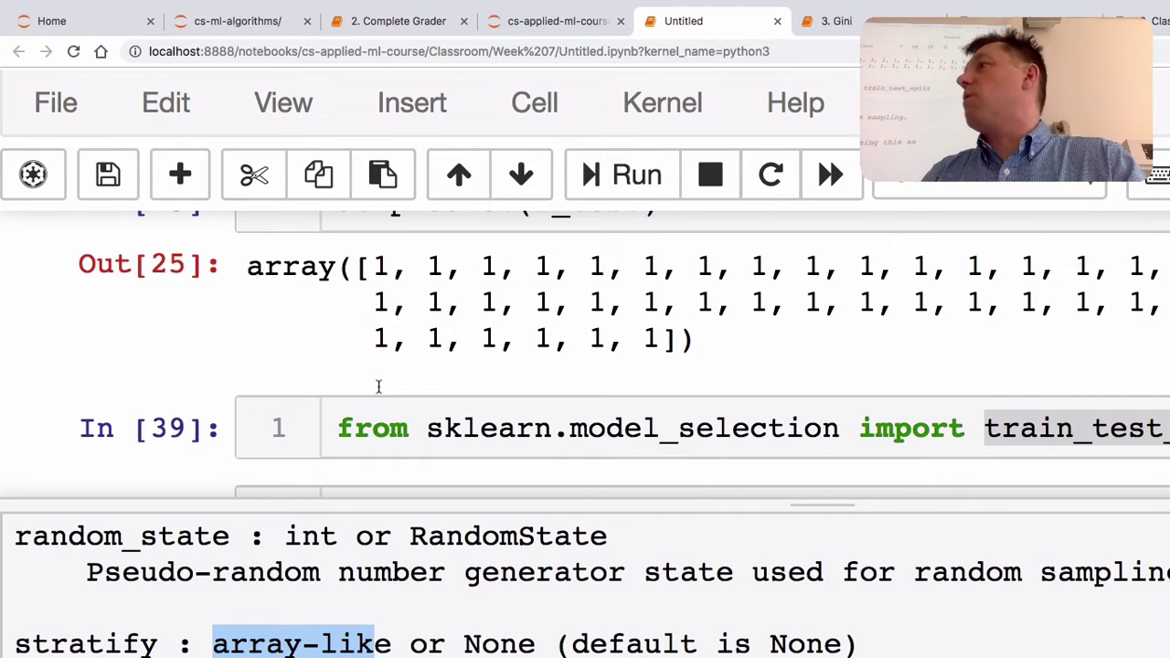
pyautogui.press('Escape')
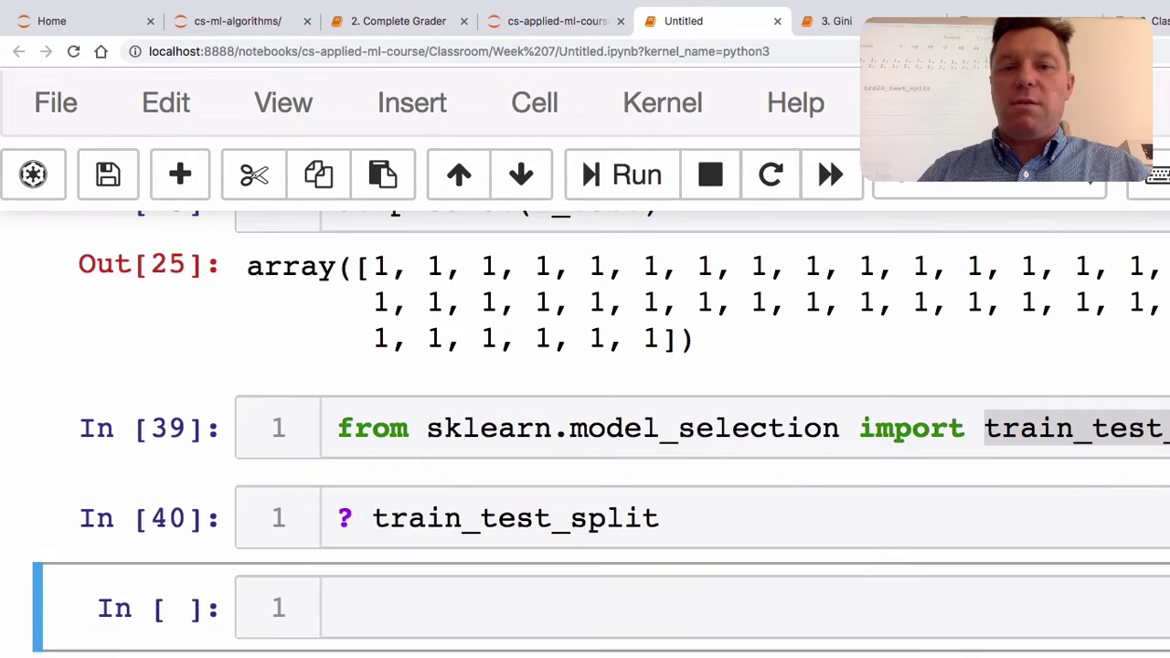
# Step: Begin a train_test_split( ) call in the empty last cell, reusing the function name from the import line, with its arguments left blank
pyautogui.press('Up')
pyautogui.press('Up')
pyautogui.press('Return')
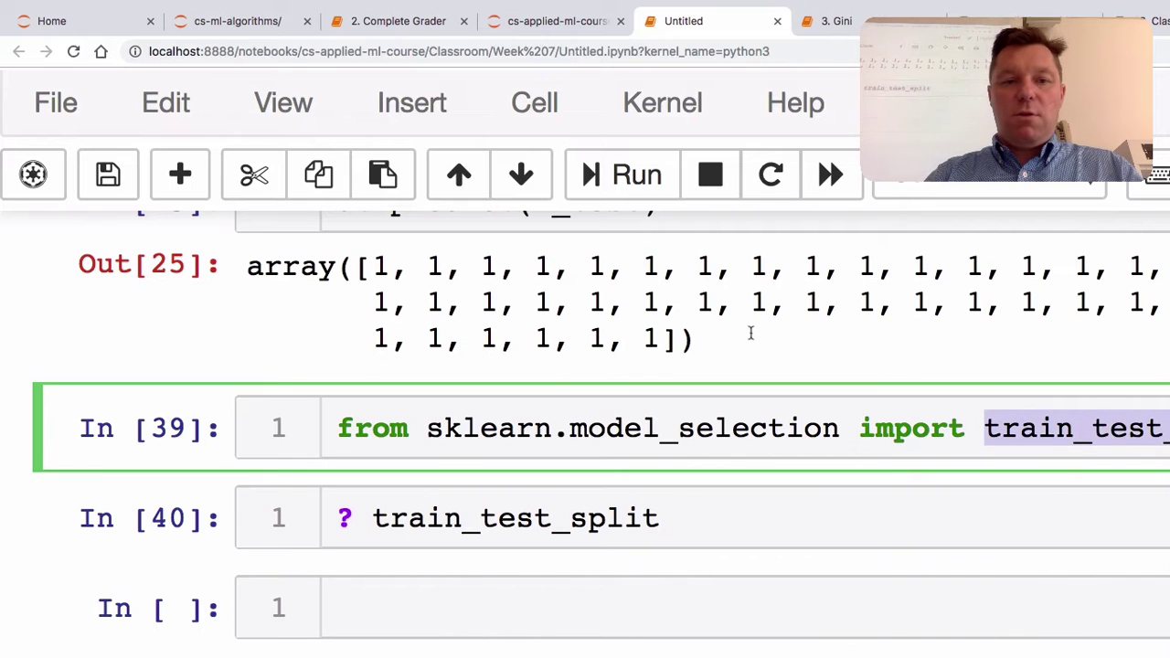
pyautogui.press('Down')
pyautogui.press('Down')
pyautogui.hotkey('ctrl', 'v')
pyautogui.write('(X_train, X')
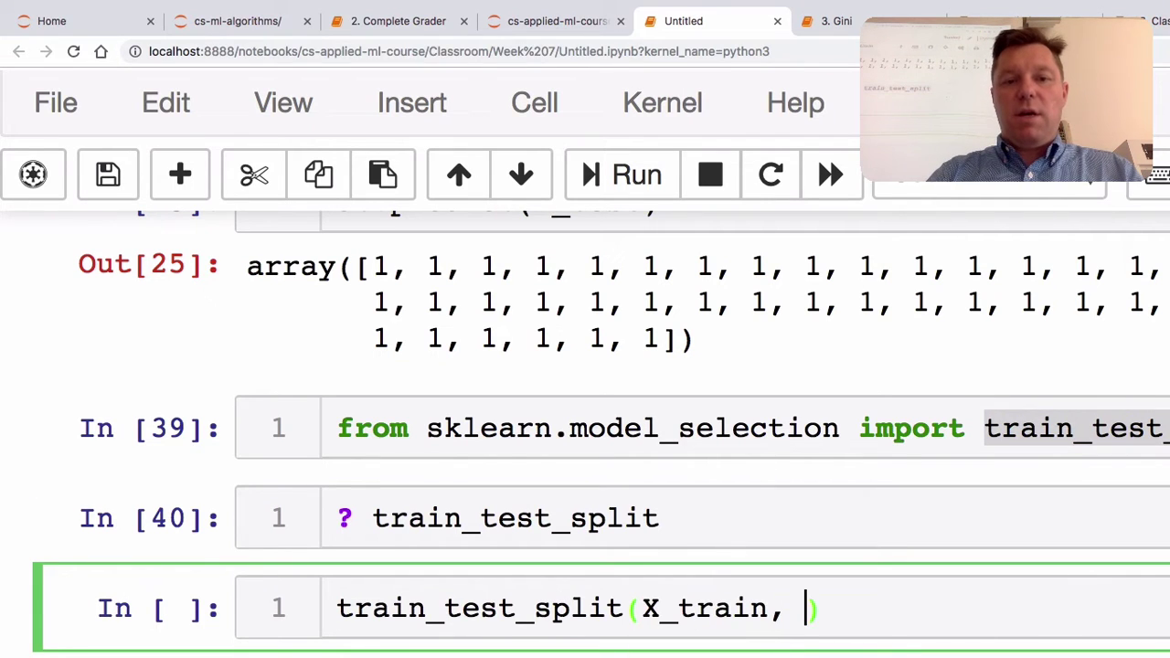
pyautogui.press('BackSpace')
pyautogui.press('BackSpace')
pyautogui.press('BackSpace')
pyautogui.press('BackSpace')
pyautogui.press('BackSpace')
pyautogui.press('BackSpace')
pyautogui.press('BackSpace')
pyautogui.press('BackSpace')
pyautogui.press('BackSpace')
pyautogui.press('BackSpace')
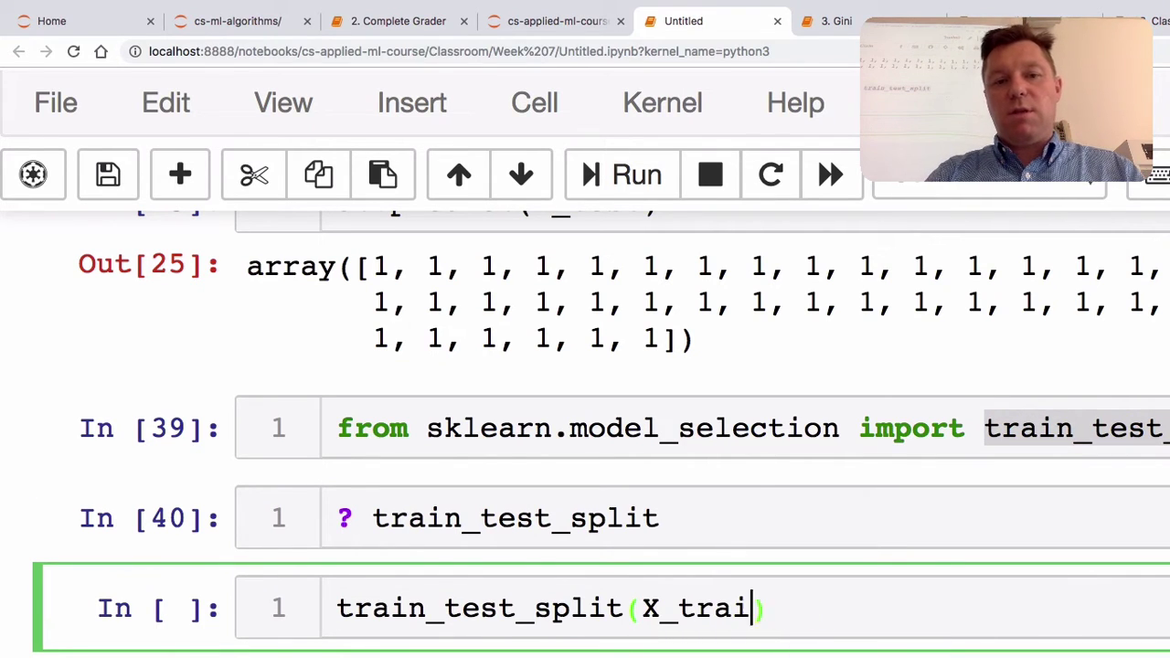
pyautogui.write('fat')
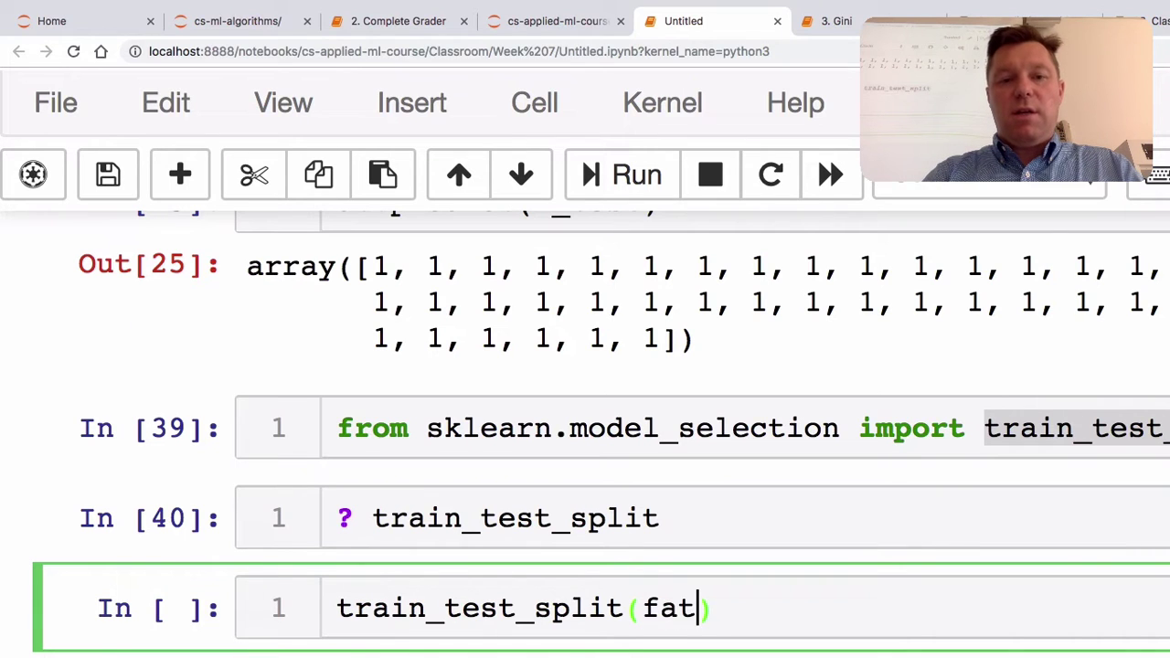
pyautogui.press('BackSpace')
pyautogui.press('BackSpace')
pyautogui.press('BackSpace')
# Step: Fill the train_test_split call with the arguments iris.data, iris.target and stratify=iris.target
pyautogui.write('iris.dat,')
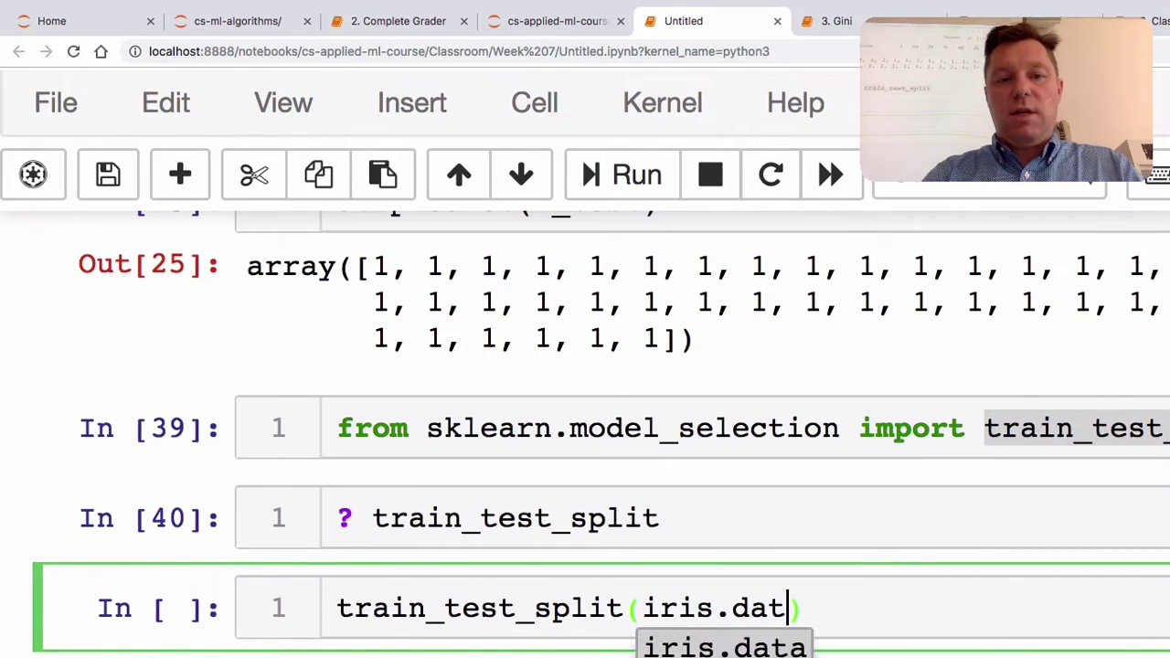
pyautogui.press('BackSpace')
pyautogui.write('a.,')
pyautogui.press('BackSpace')
pyautogui.press('BackSpace')
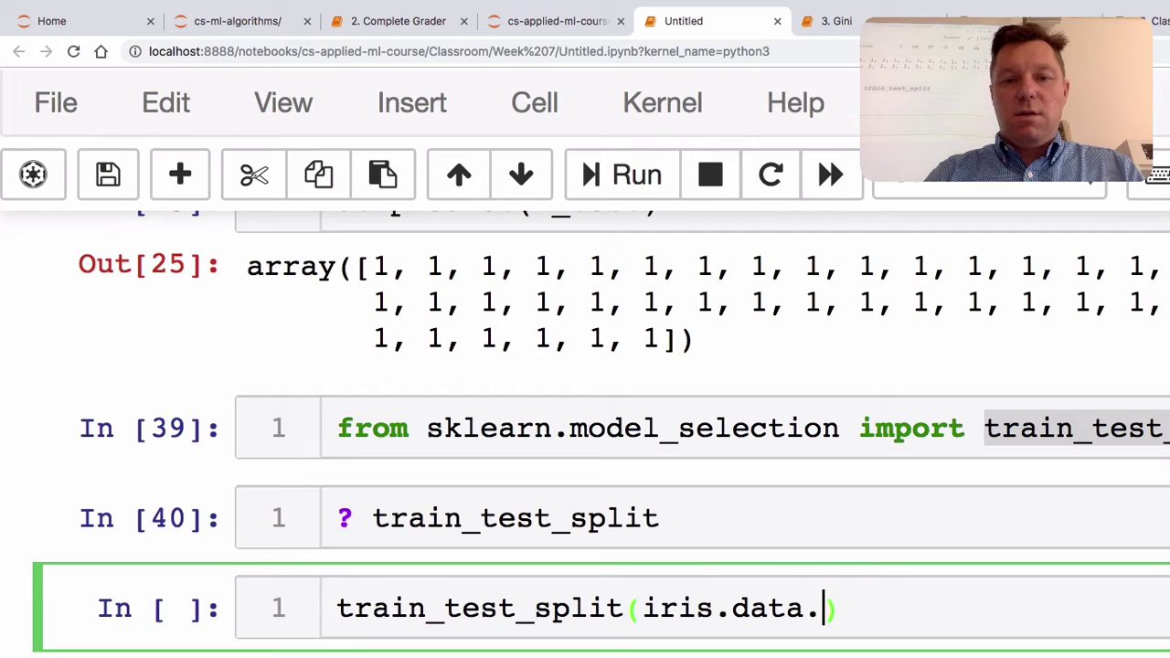
pyautogui.press('BackSpace')
pyautogui.write(', iris.target')
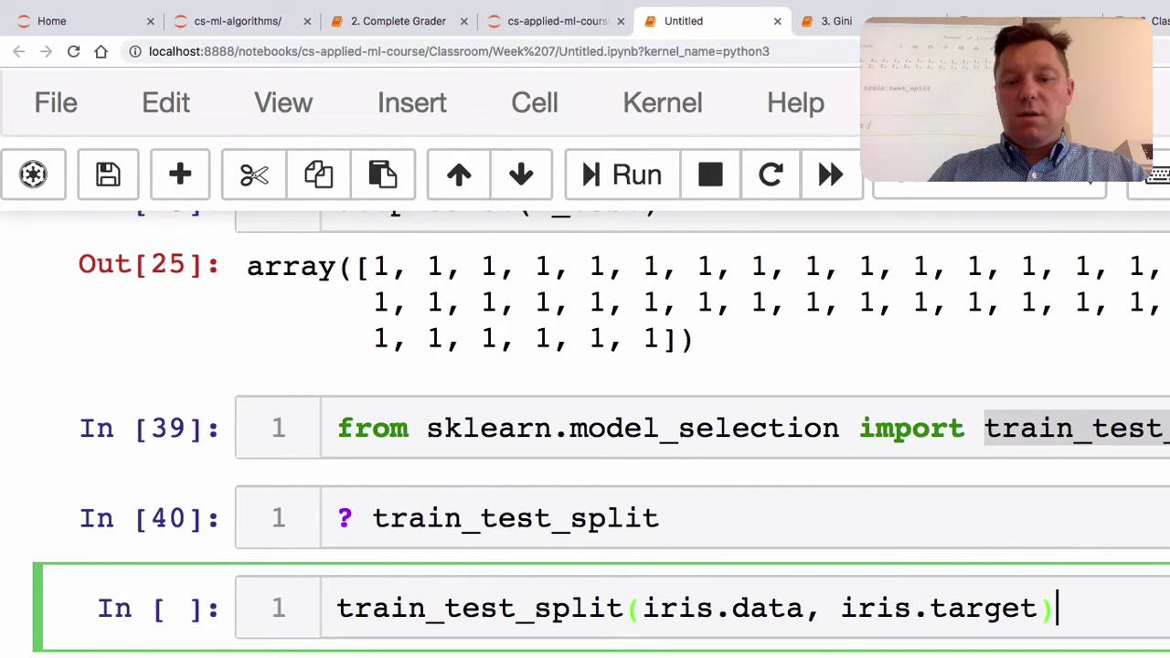
pyautogui.write(', str')
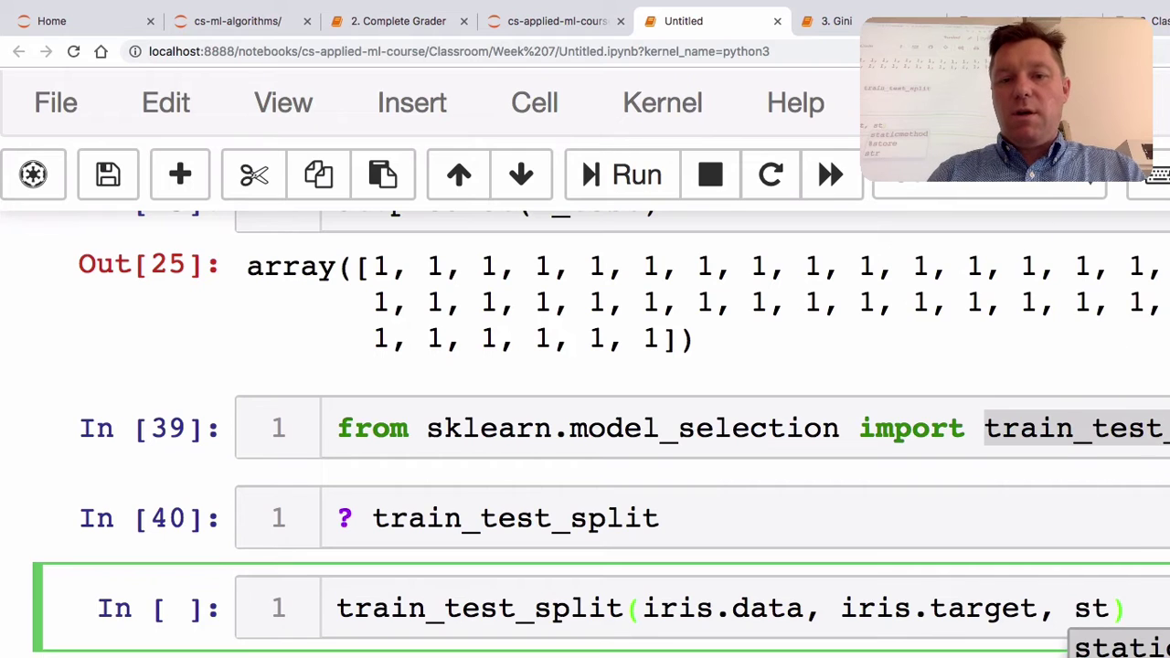
pyautogui.write('atify')
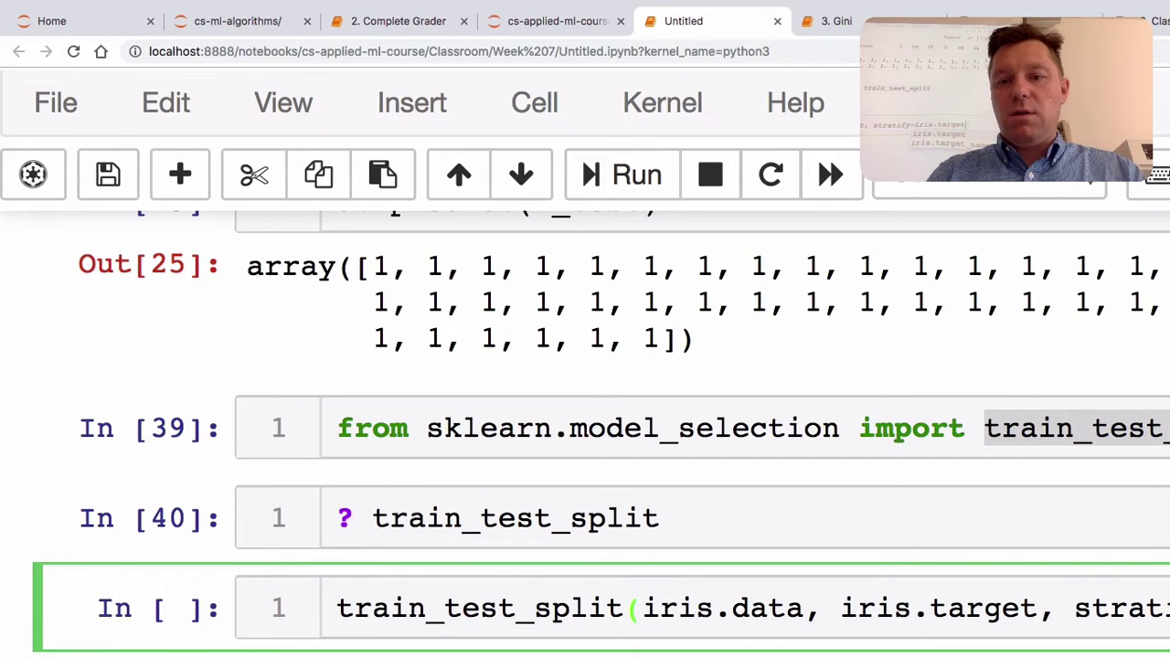
# Step: Assign the call's result to X_train, X_test, y_train, y_test at the start of the line and run the cell
pyautogui.click(338, 607)
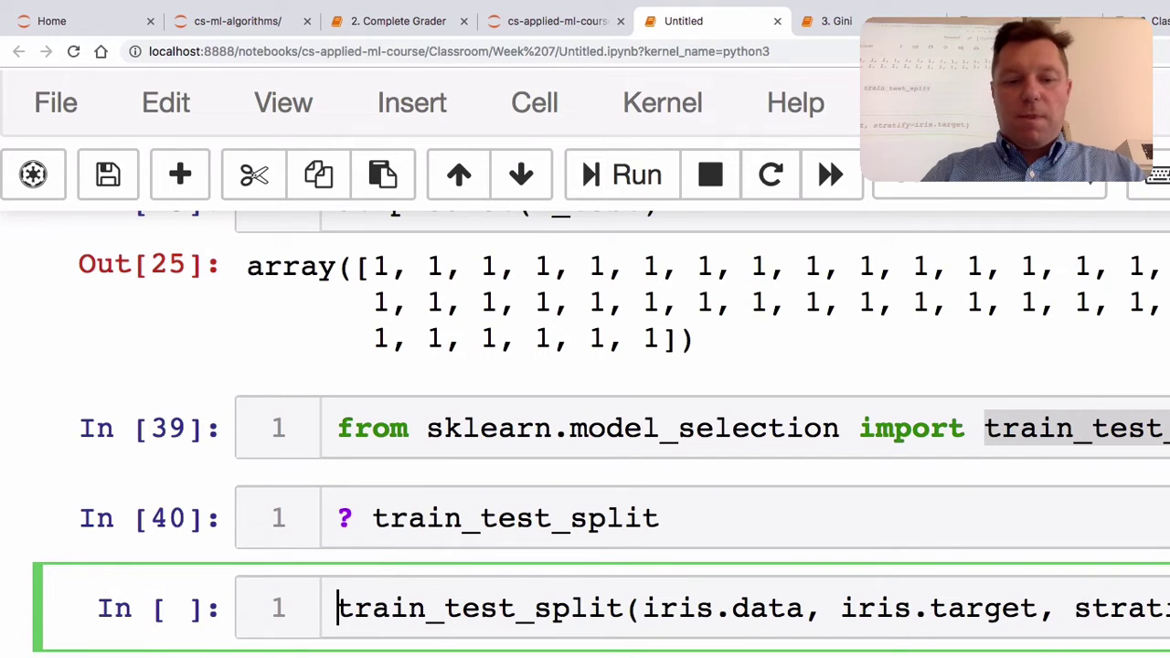
pyautogui.write('X_trian')
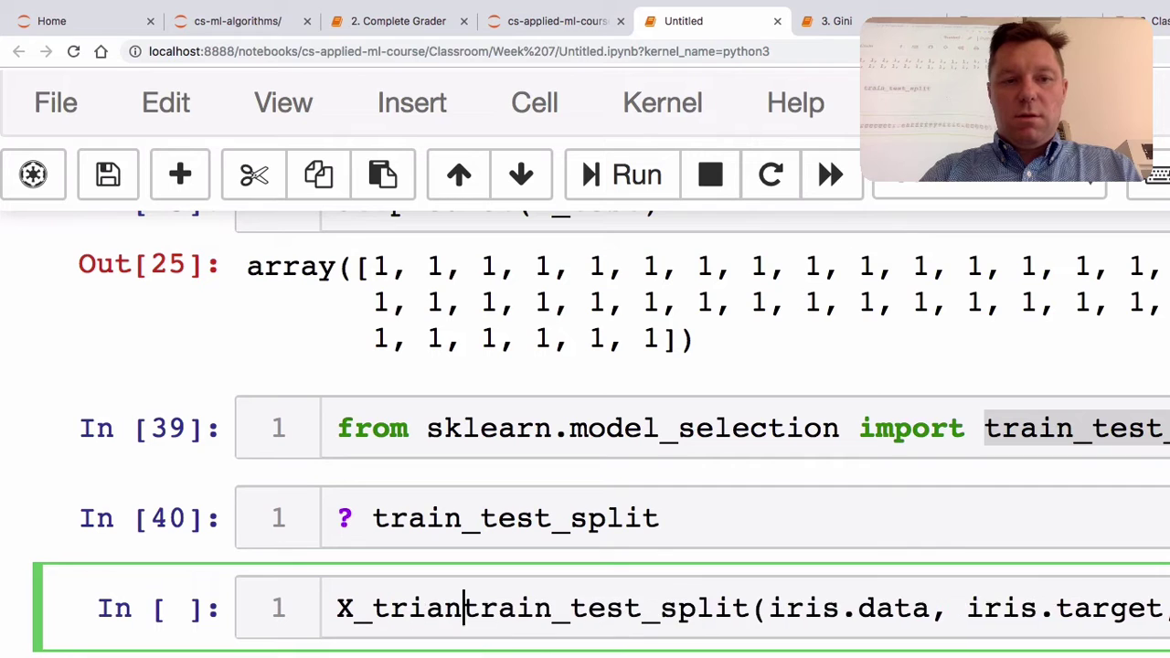
pyautogui.write(',')
pyautogui.press('BackSpace')
pyautogui.press('BackSpace')
pyautogui.press('BackSpace')
pyautogui.press('BackSpace')
pyautogui.press('BackSpace')
pyautogui.write('rain')
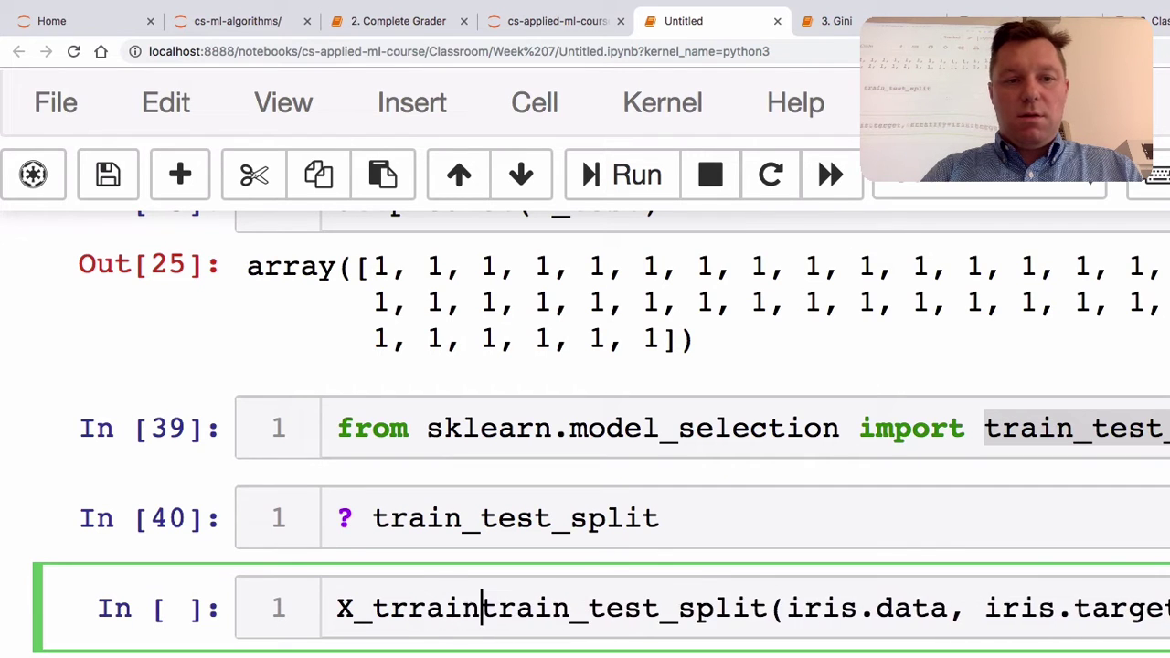
pyautogui.press('BackSpace')
pyautogui.press('BackSpace')
pyautogui.press('BackSpace')
pyautogui.press('BackSpace')
pyautogui.write('ain, X_')
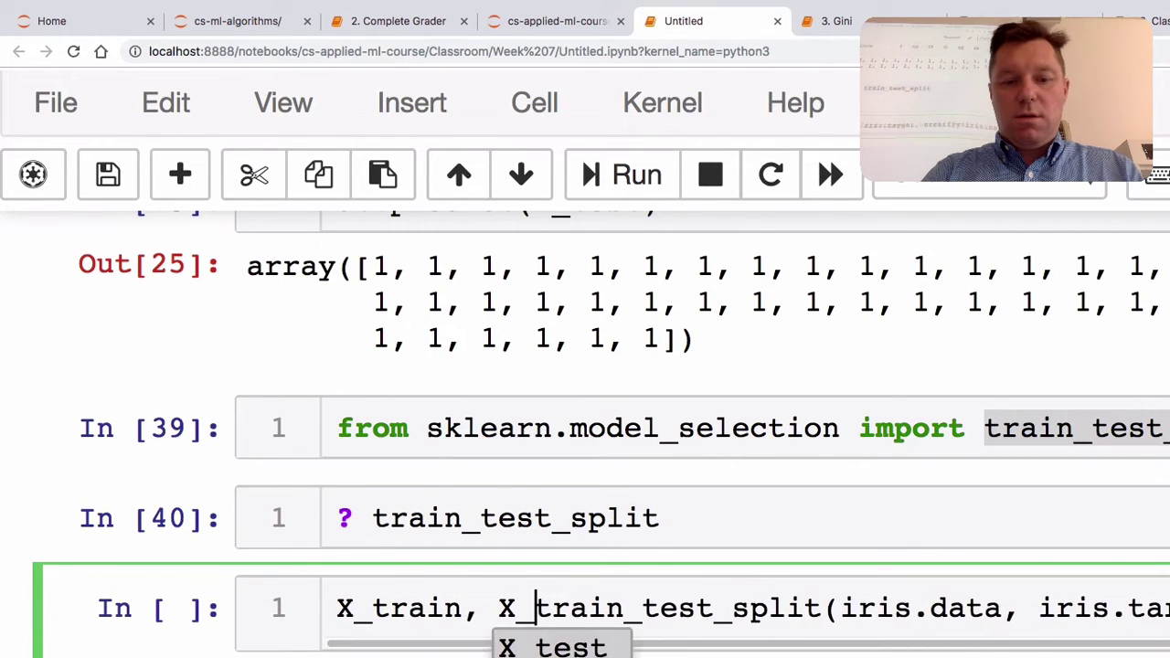
pyautogui.write('test, y_trai')
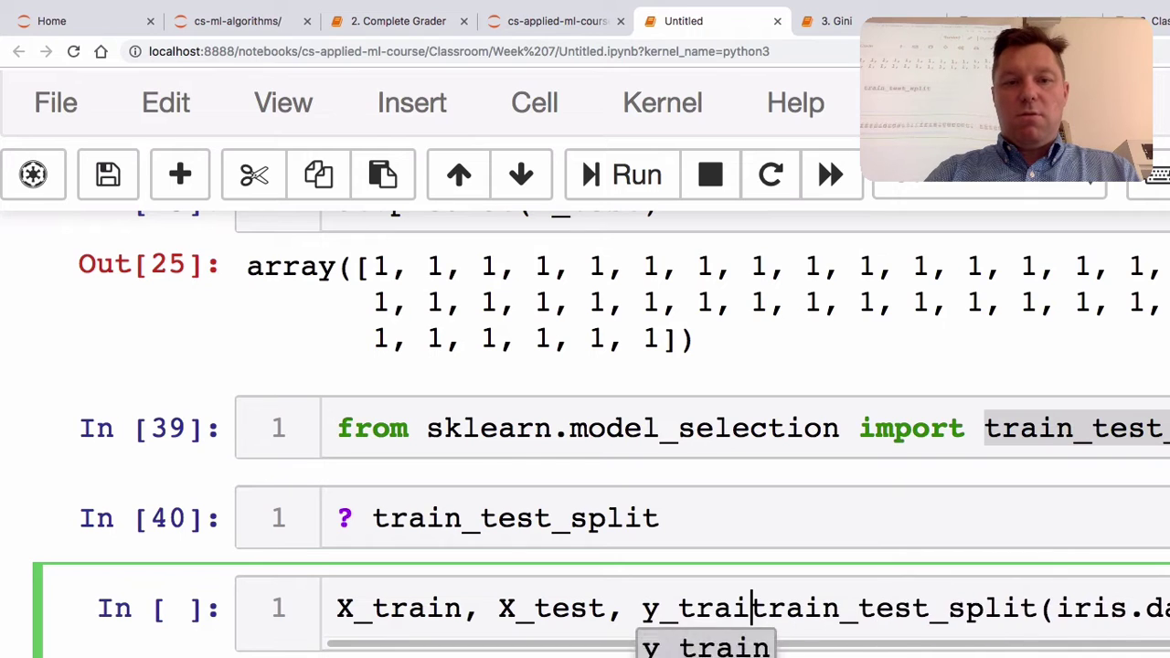
pyautogui.write('n, y_test')
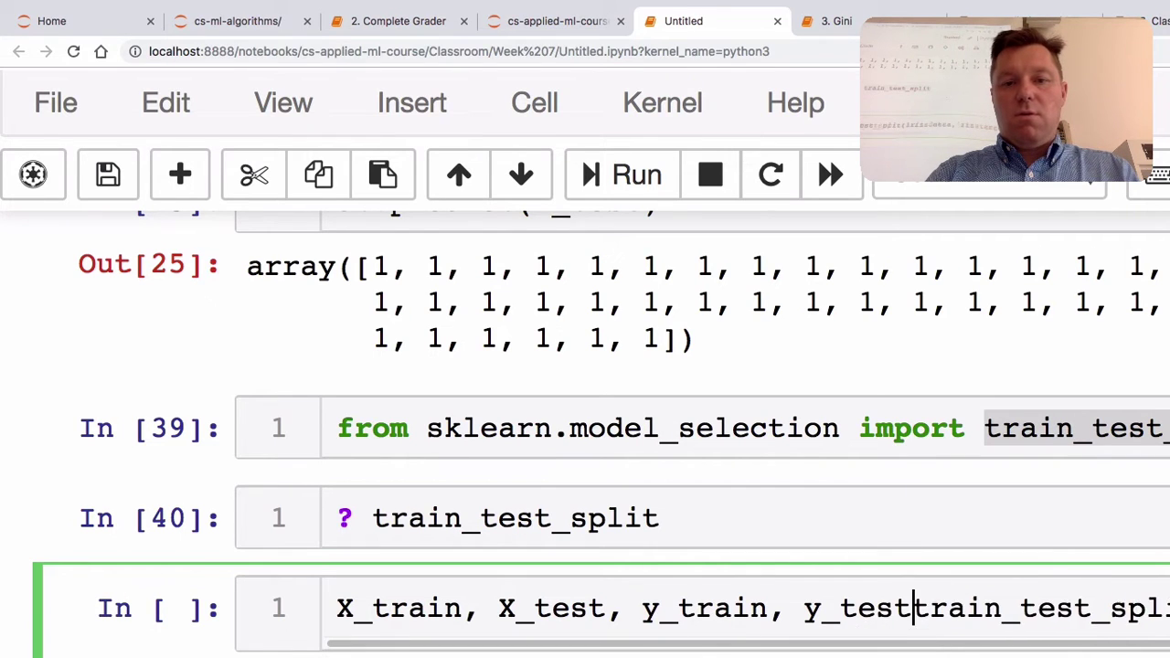
pyautogui.write(' =')
pyautogui.hotkey('shift', 'Return')
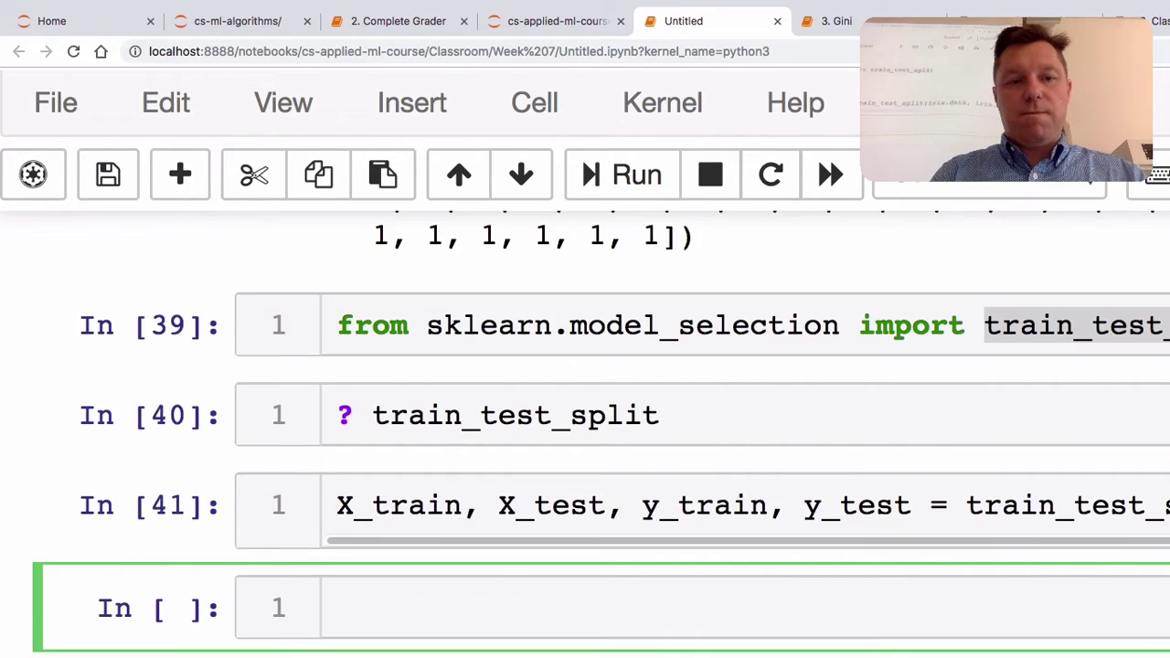
# Step: Display the new y_train and y_test arrays, each in its own cell below the stratified split
pyautogui.write('y_')
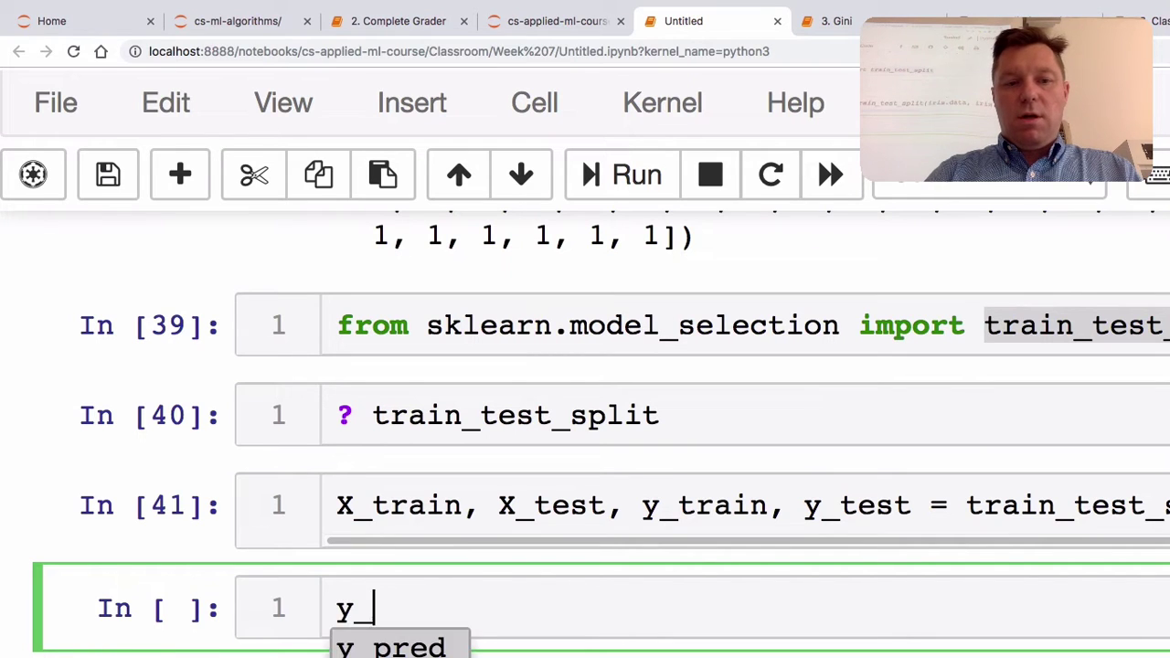
pyautogui.write('train')
pyautogui.hotkey('shift', 'Return')
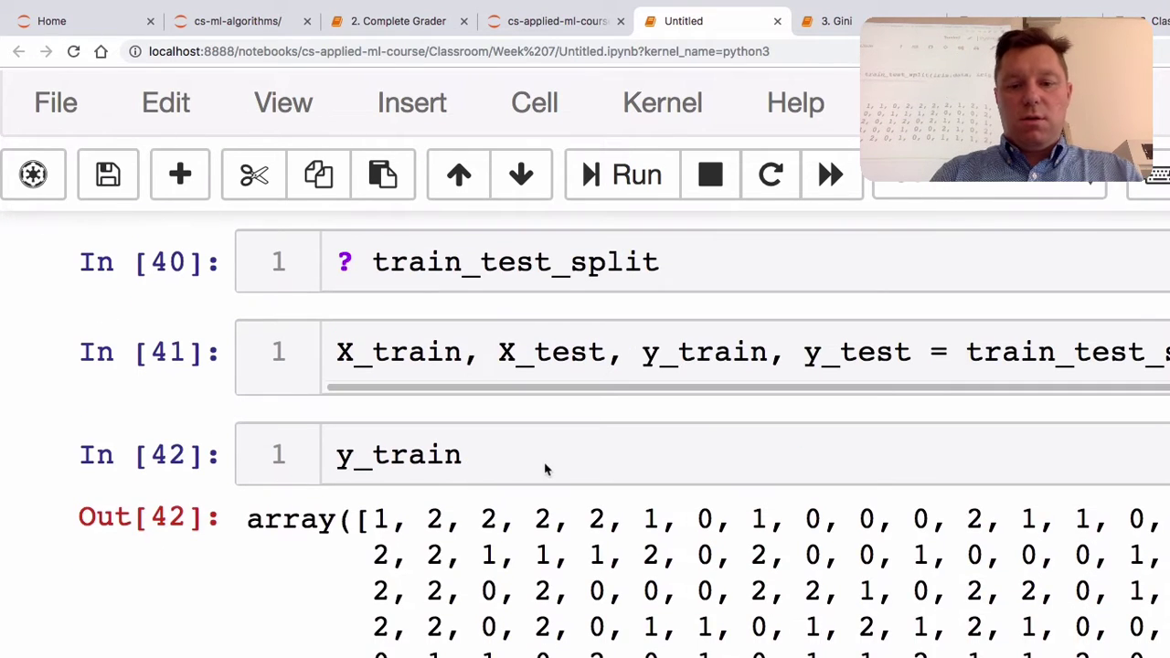
pyautogui.hotkey('shift', 'Return')
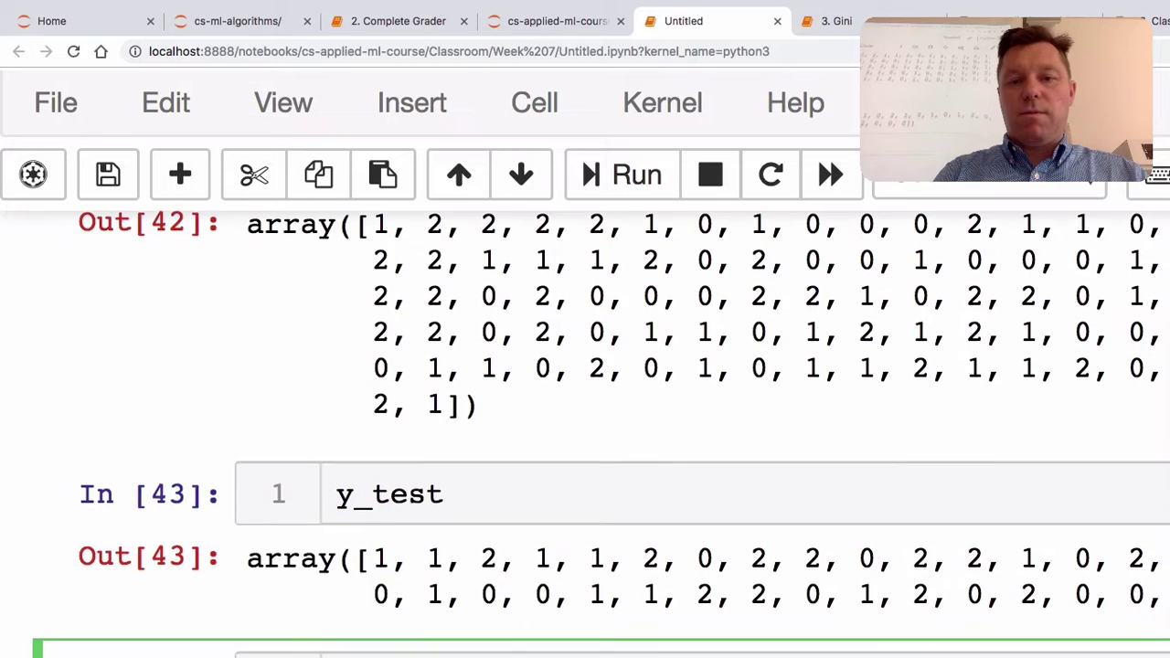
pyautogui.scroll(3, 585, 412)
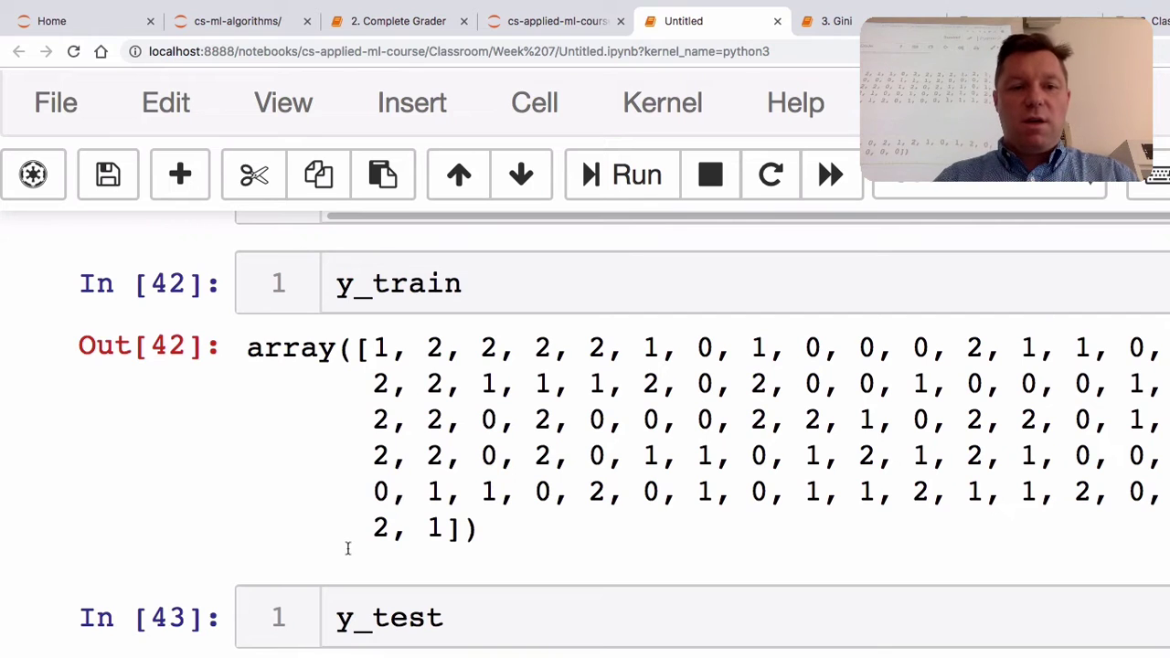
# Step: Count the y_test labels per class by running np.unique(y_test, return_counts=True) in the last cell
pyautogui.press('Up')
pyautogui.press('Return')
pyautogui.press('super+a')
pyautogui.hotkey('shift', 'Return')
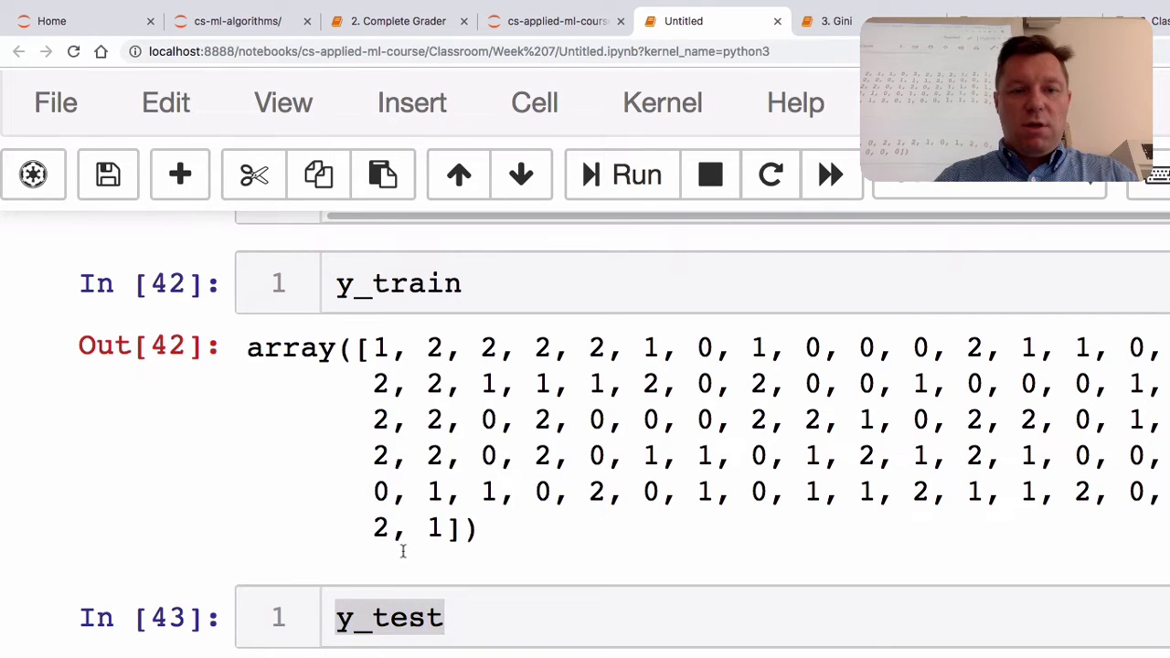
pyautogui.press('Tab')
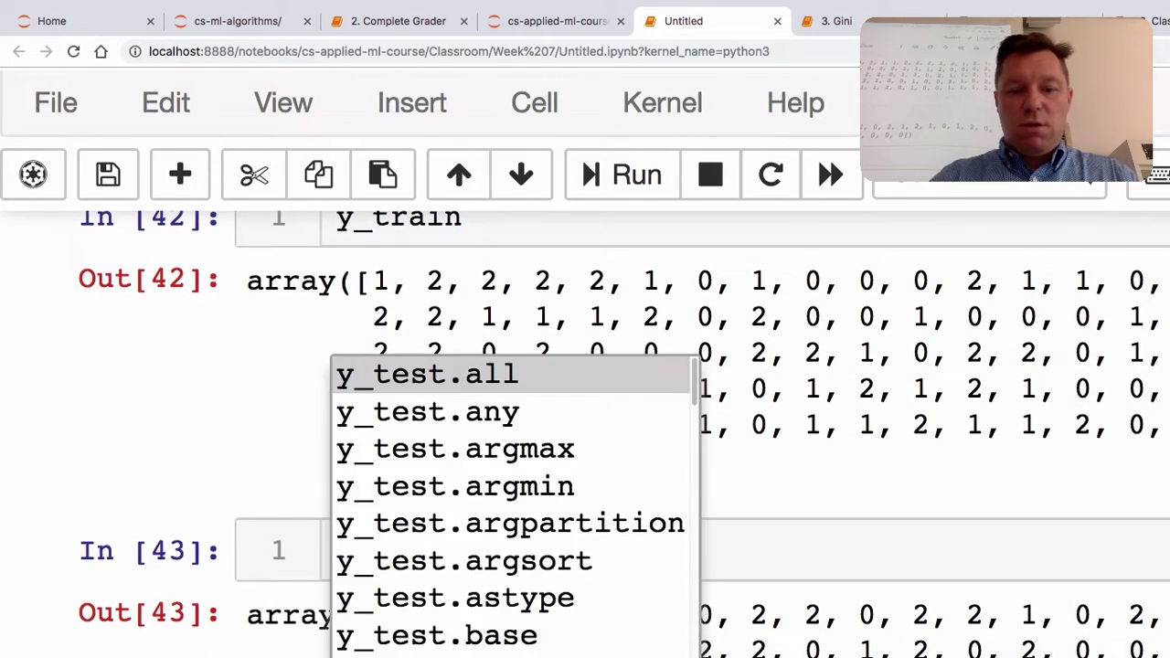
pyautogui.press('Escape')
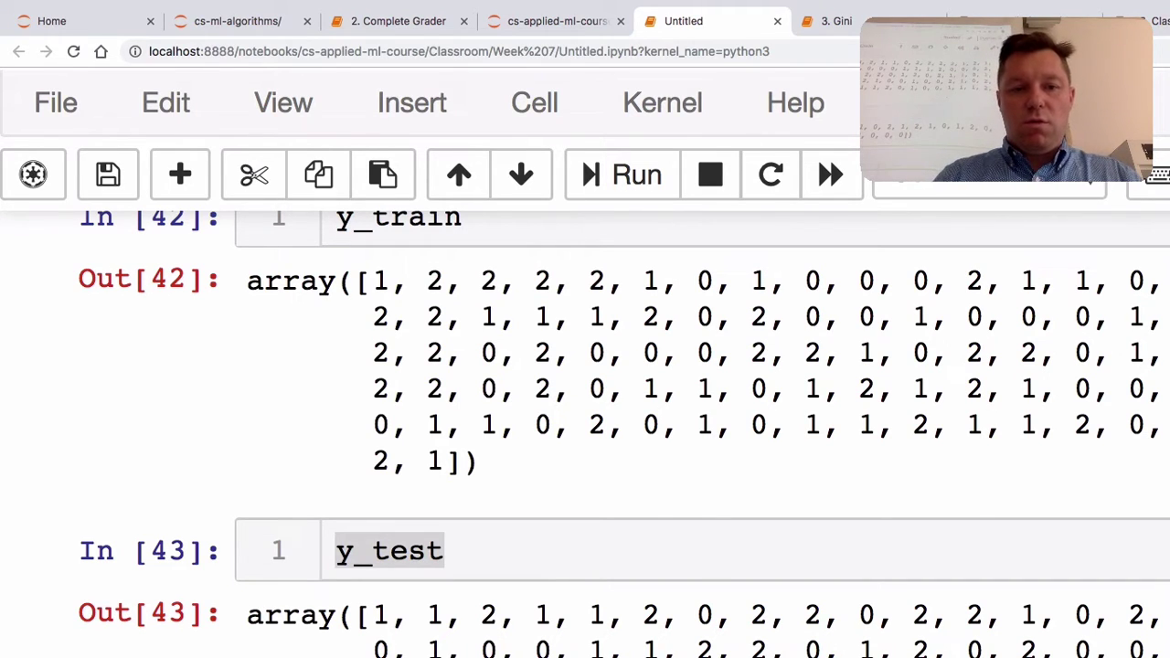
pyautogui.scroll(-5, 472, 517)
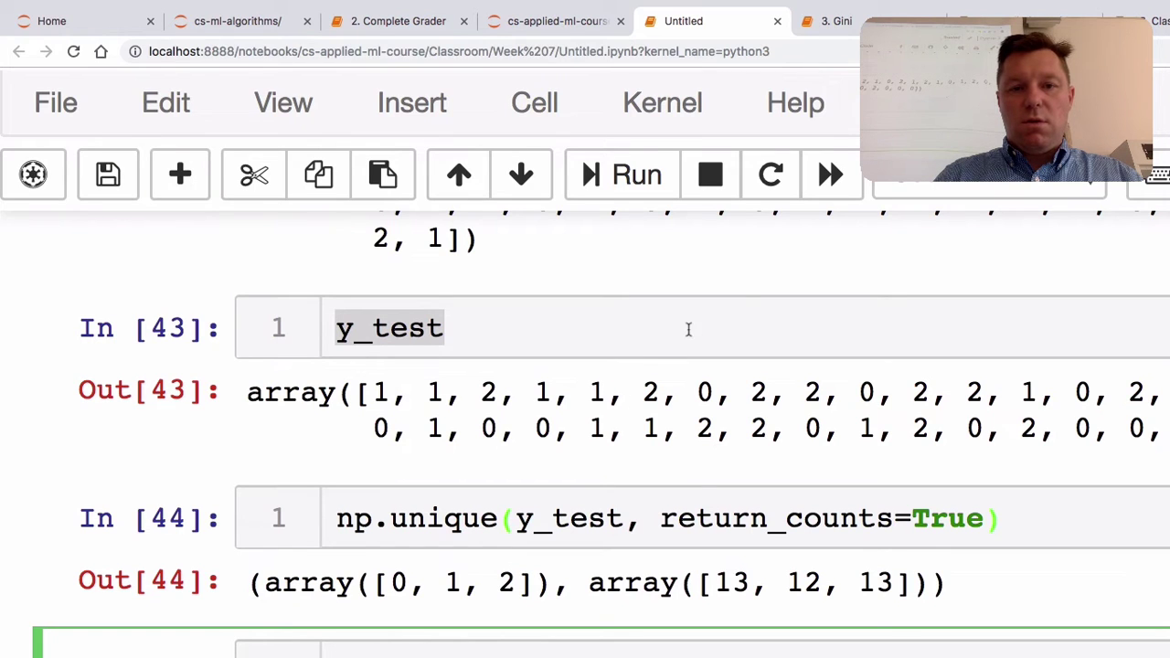
# Step: Return to the earlier features.train_test_split cell with test_size=0.33 to review the manual shuffled split
pyautogui.moveTo(716, 315); pyautogui.dragTo(895, 319)
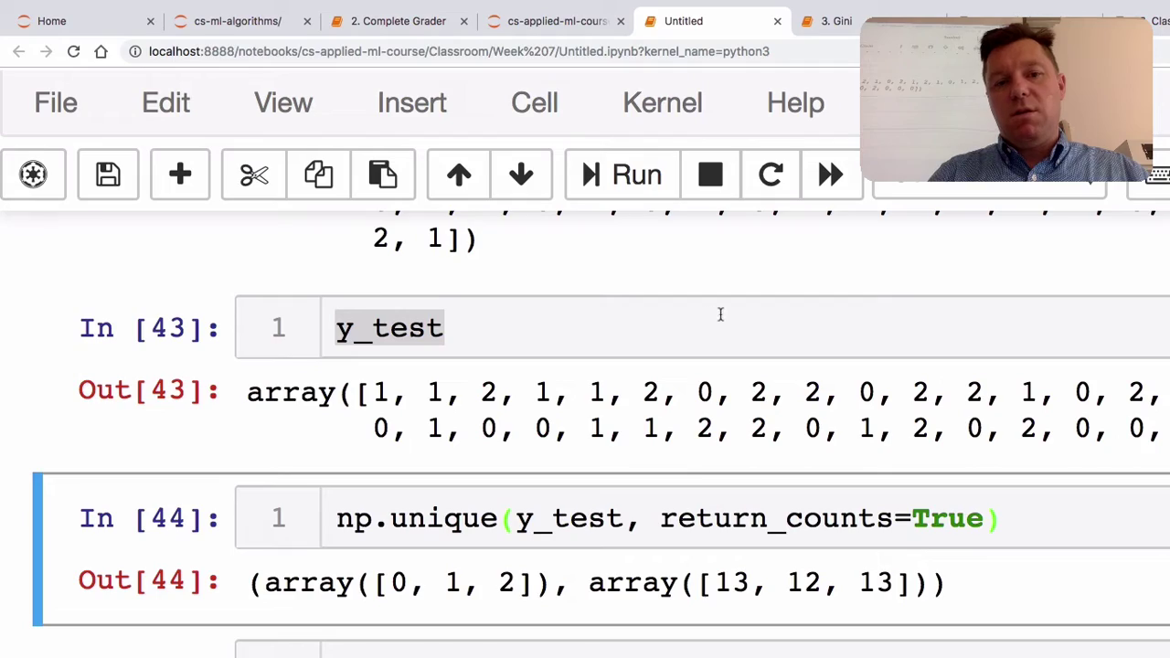
pyautogui.scroll(15, 720, 314)
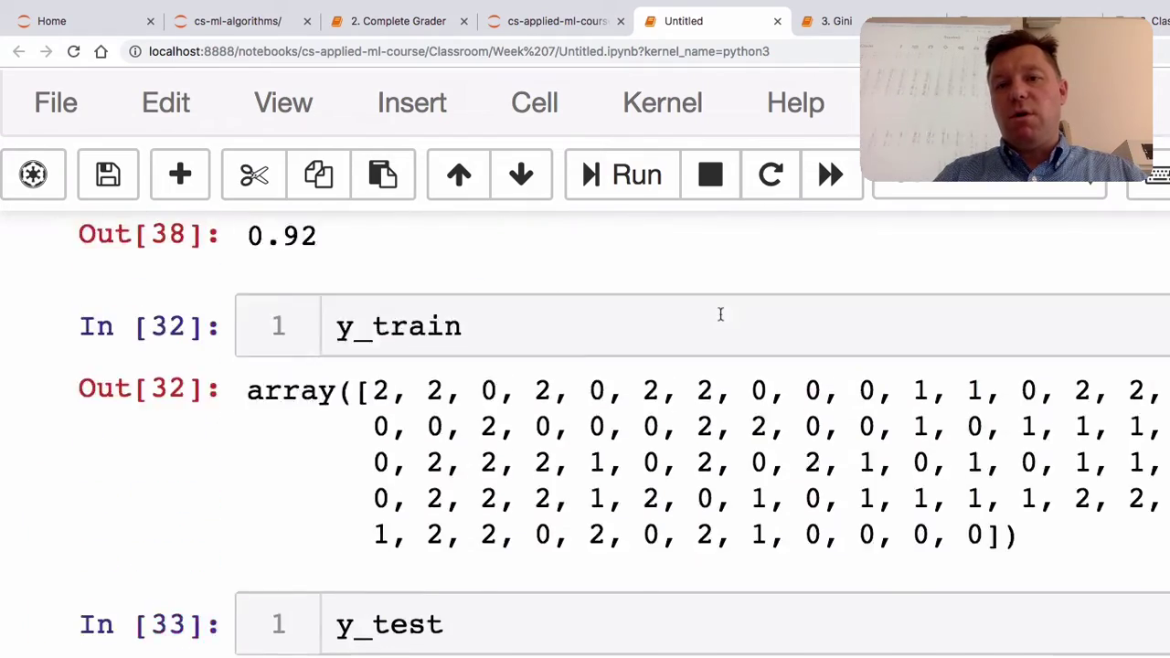
pyautogui.scroll(15, 720, 314)
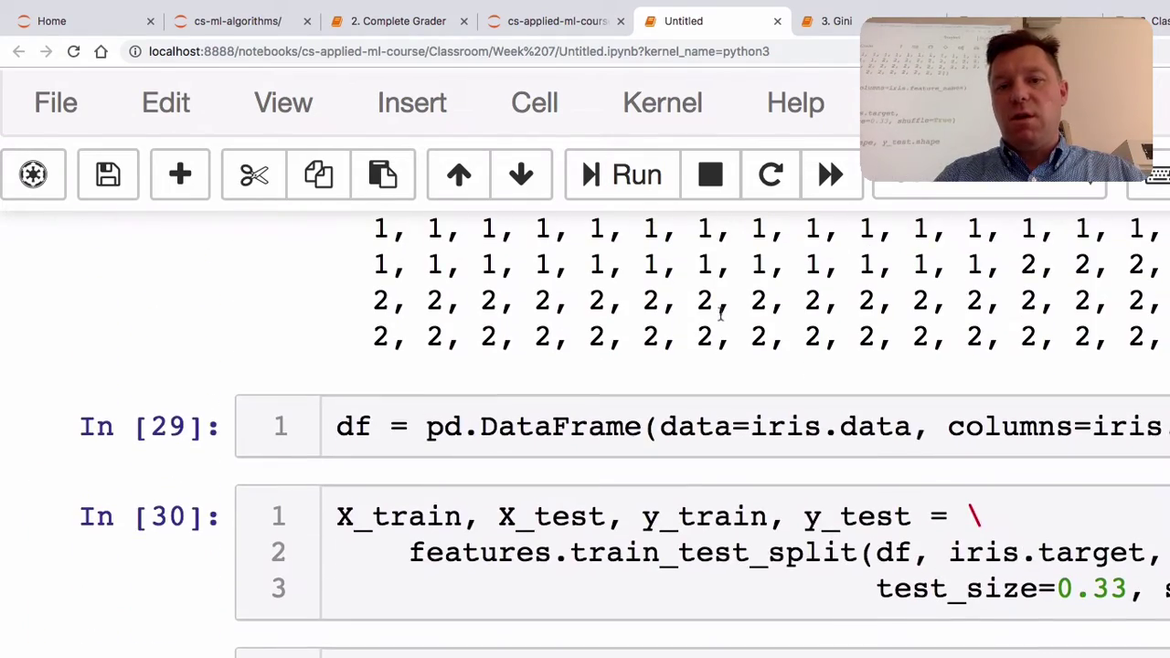
# Step: Break the stratified train_test_split assignment after the equals sign with a backslash, moving the call onto a second line
pyautogui.click(1128, 587)
pyautogui.moveTo(1092, 588); pyautogui.dragTo(1127, 588)
pyautogui.scroll(-15, 720, 314)
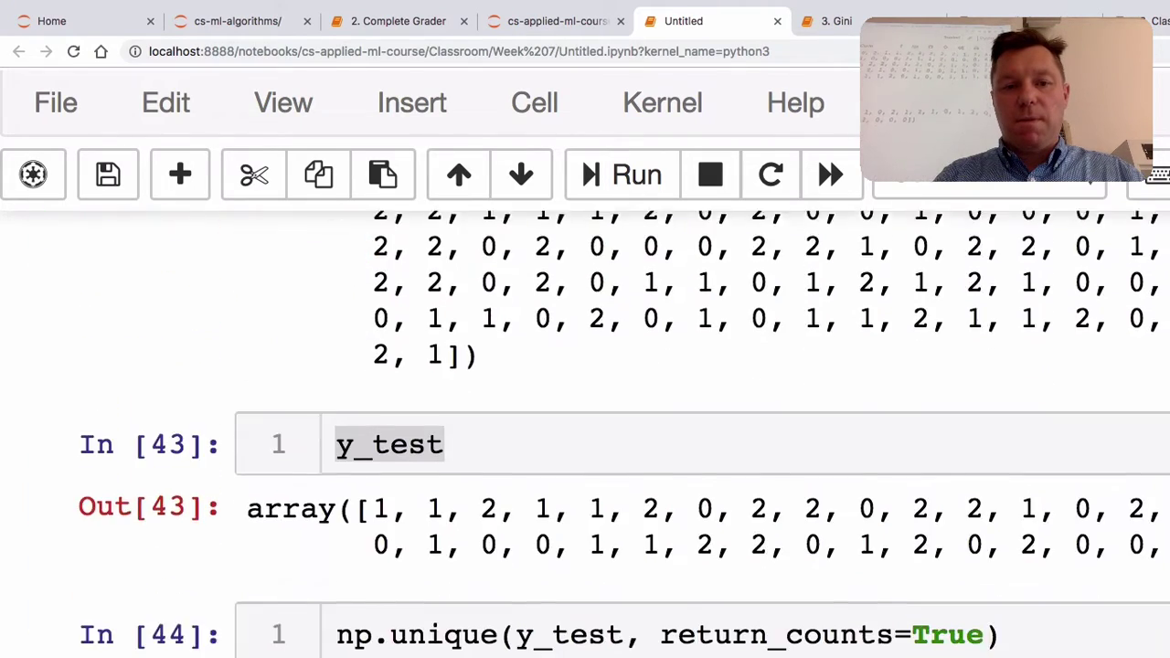
pyautogui.scroll(5, 827, 249)
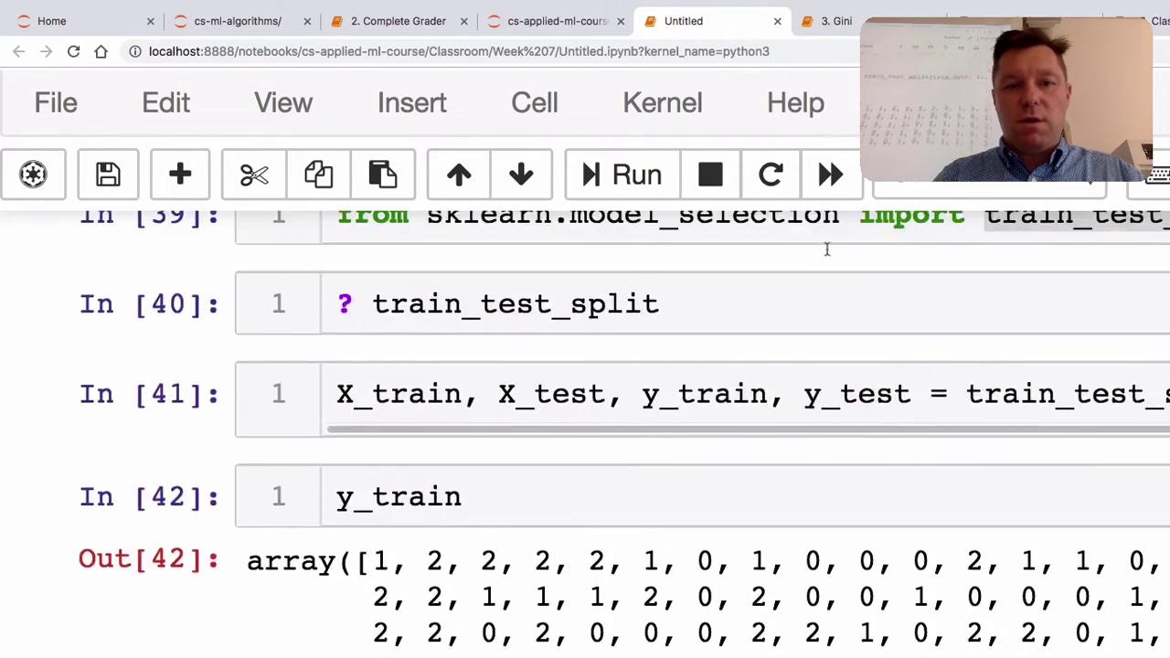
pyautogui.click(967, 444)
pyautogui.write('\\')
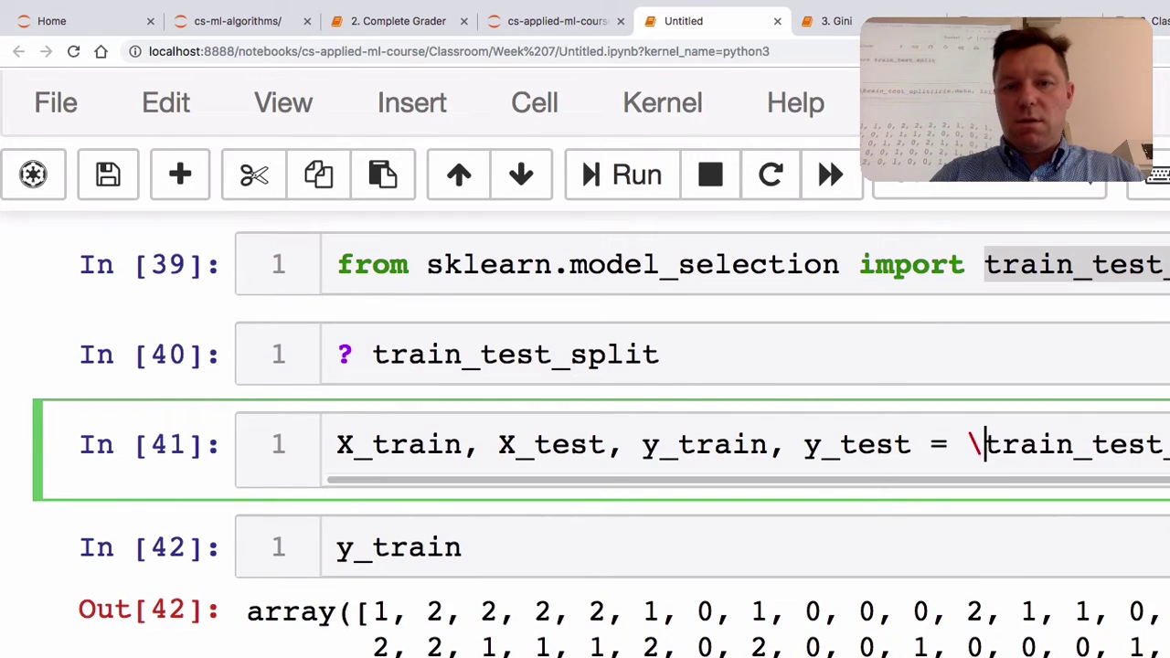
pyautogui.press('Tab')
pyautogui.press('Escape')
pyautogui.press('Return')
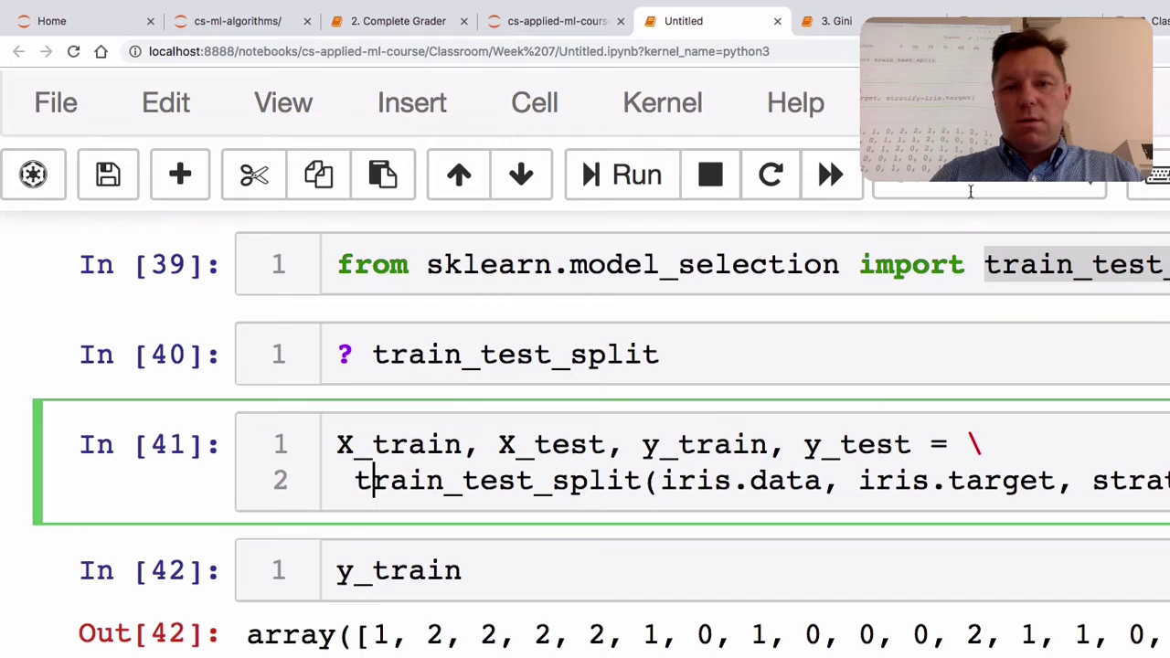
# Step: Add test_size = 0.2 before the stratify argument and rerun the split, y_train, y_test and np.unique cells
pyautogui.click(1093, 480)
pyautogui.write('test_')
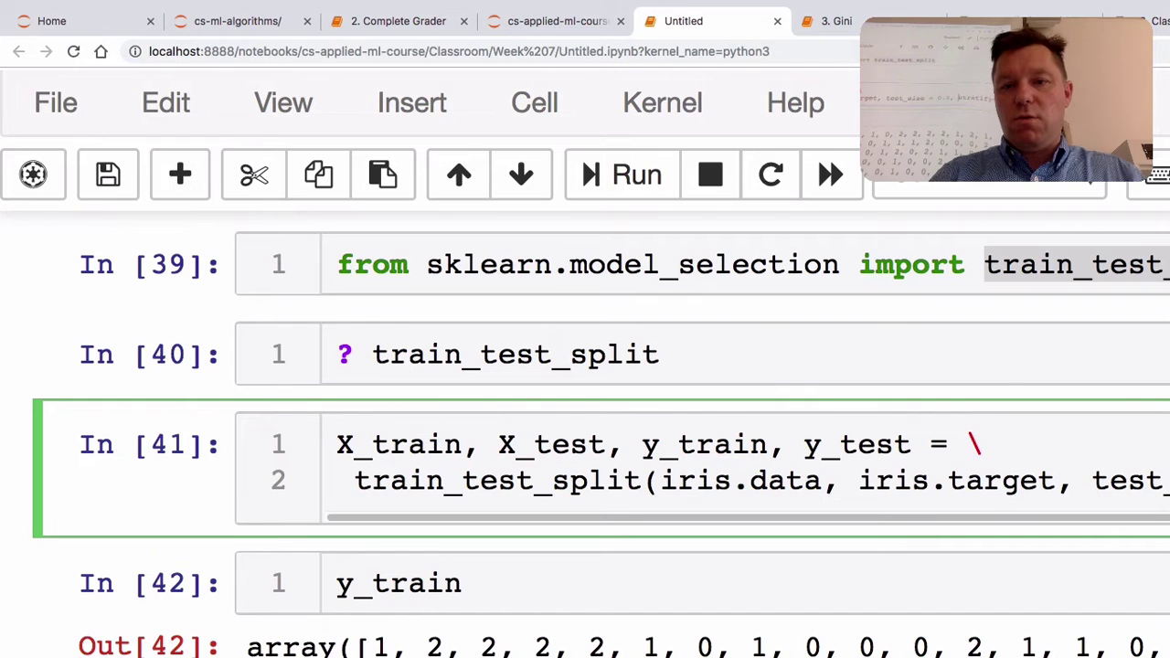
pyautogui.hotkey('shift', 'Return')
pyautogui.hotkey('shift', 'Return')
pyautogui.hotkey('shift', 'Return')
pyautogui.hotkey('shift', 'Return')
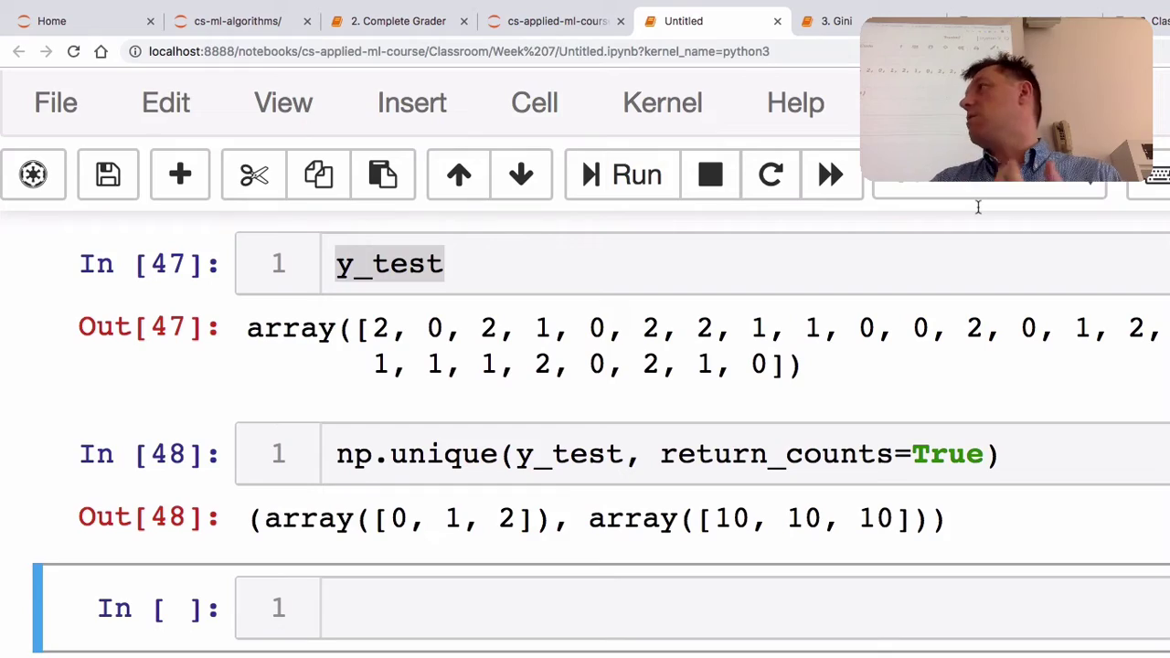
# Step: Switch to the Classification Tree in Excel - Iris workbook and examine the shaded and unshaded sample rows of each class
pyautogui.scroll(15, 977, 208)
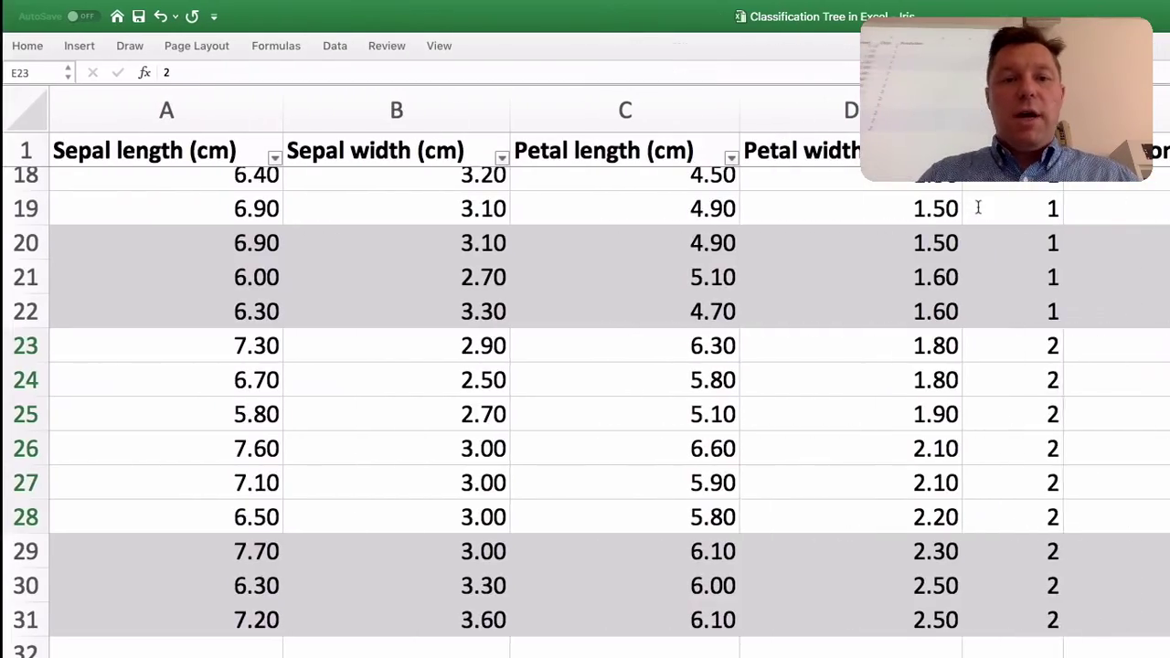
pyautogui.moveTo(1009, 342); pyautogui.dragTo(1010, 515)
pyautogui.scroll(3, 1057, 247)
pyautogui.scroll(13, 1057, 247)
pyautogui.scroll(-11, 1052, 209)
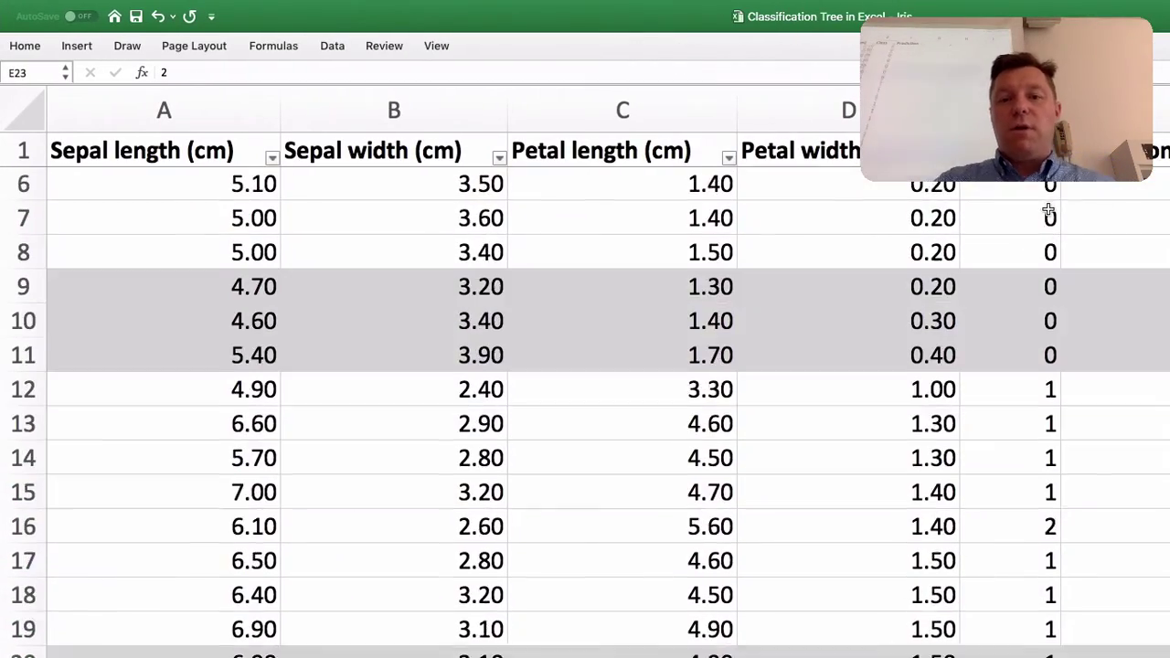
pyautogui.press('Up')
pyautogui.press('Up')
pyautogui.scroll(11, 1051, 206)
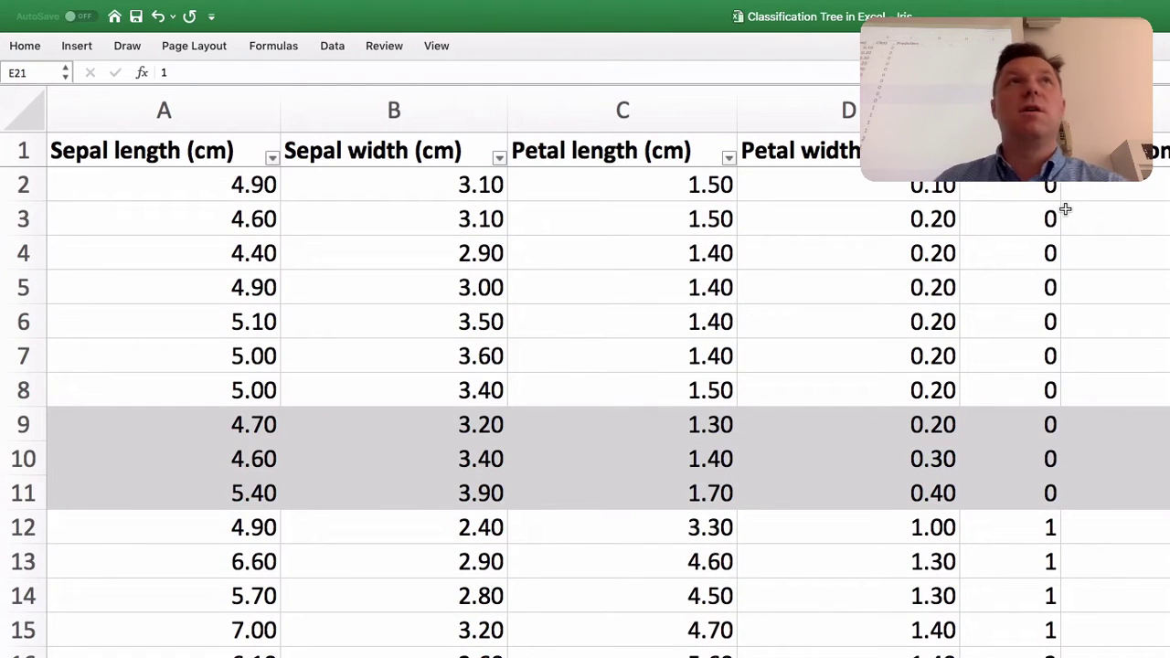
pyautogui.scroll(-10, 1064, 209)
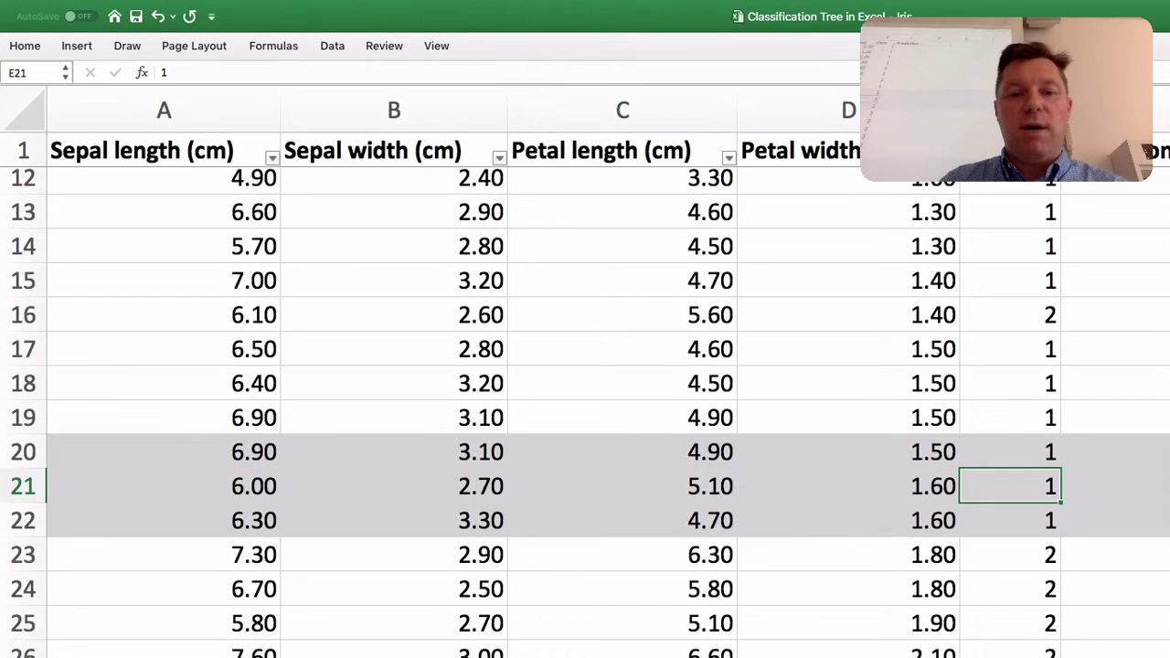
pyautogui.scroll(10, 823, 146)
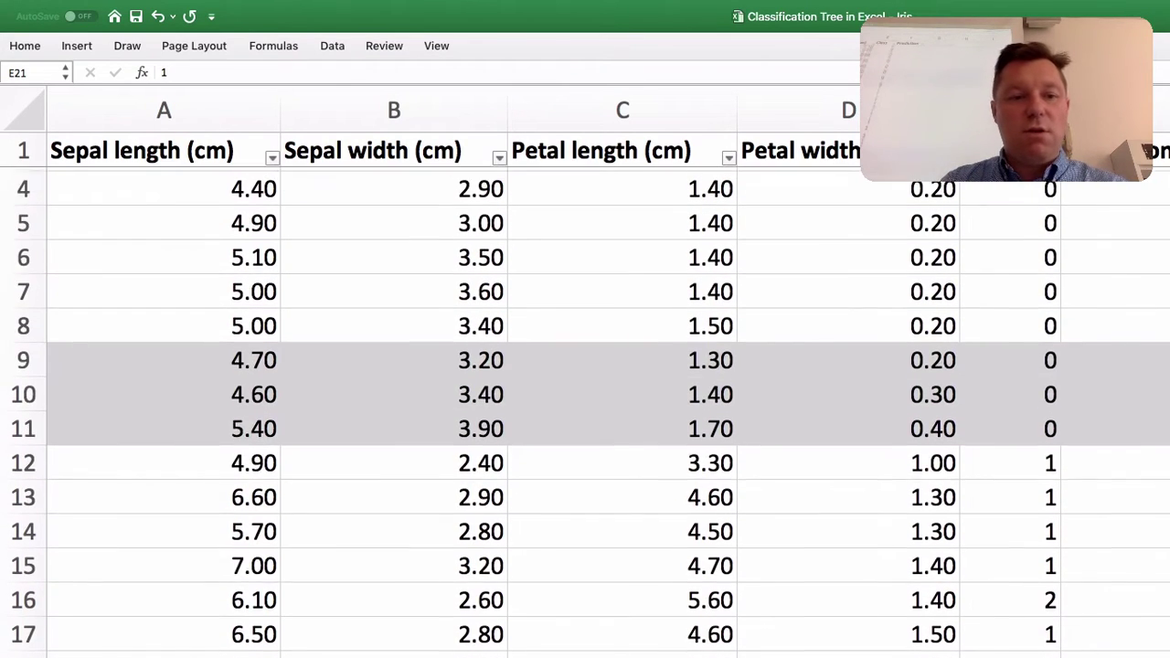
pyautogui.hotkey('ctrl', 'z')
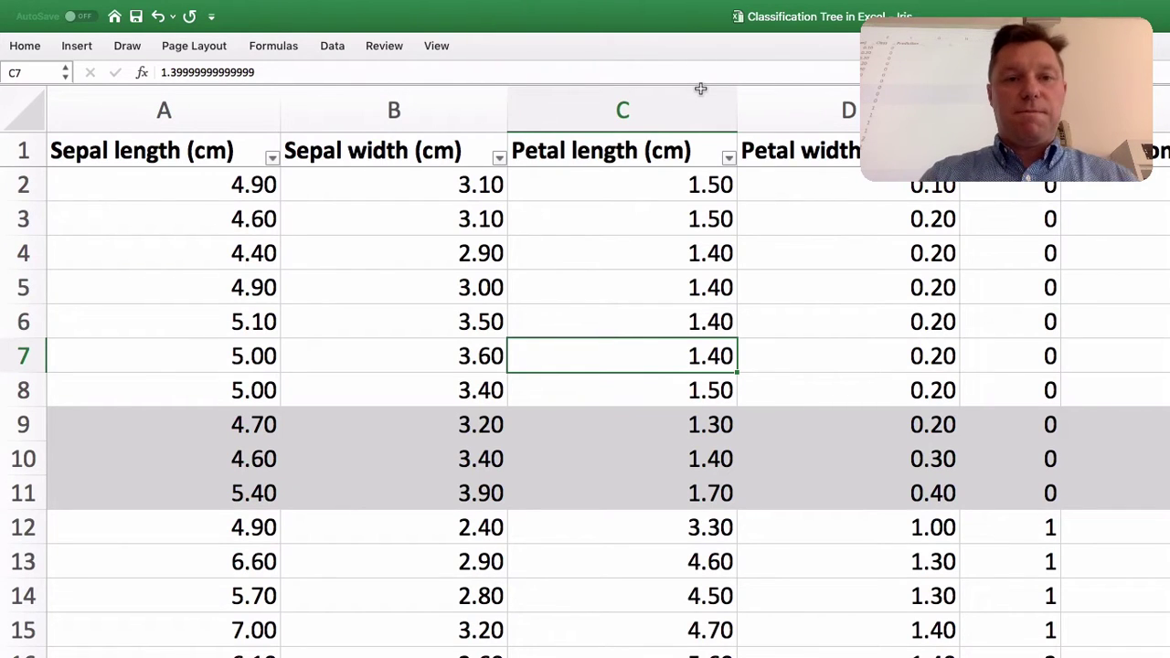
pyautogui.hotkey('ctrl', 'z')
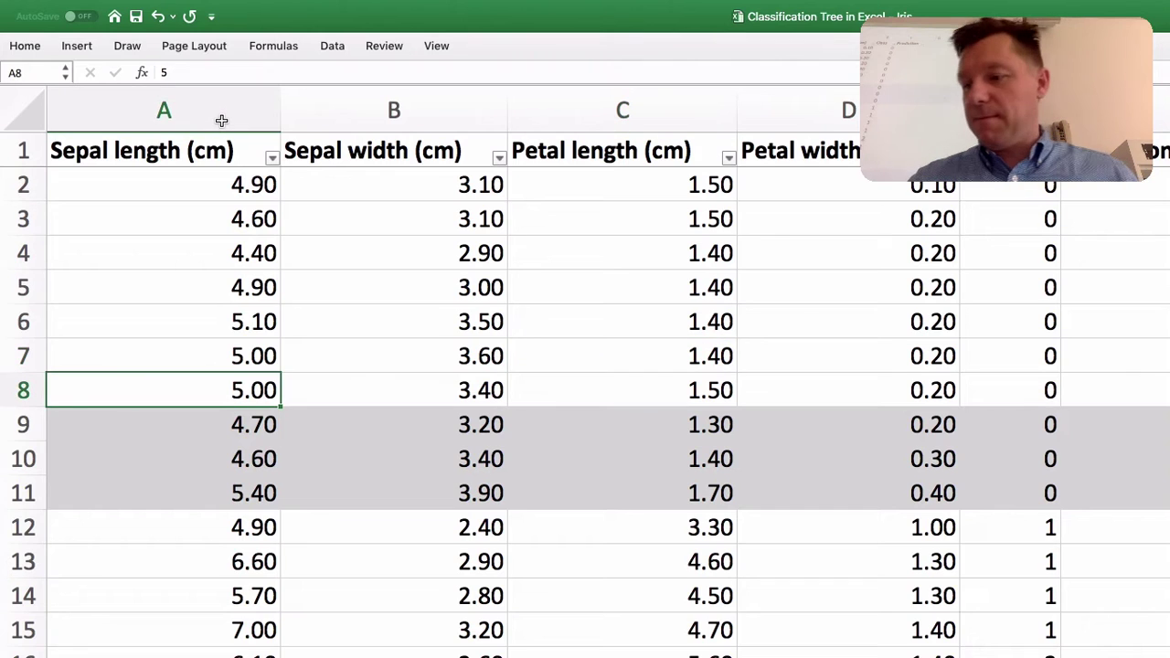
# Step: Open the Tree sheet and examine the sample rows and the empty tree node boxes below them
pyautogui.hotkey('ctrl', 'pagedown')
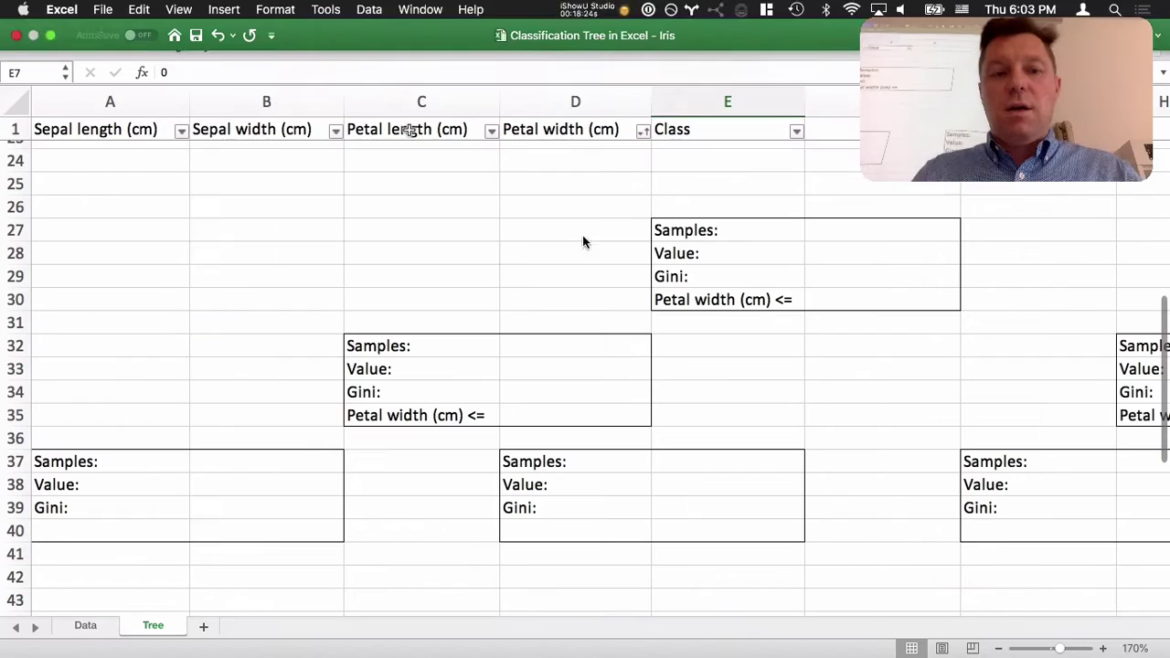
pyautogui.click(616, 370)
pyautogui.scroll(-1, 668, 335)
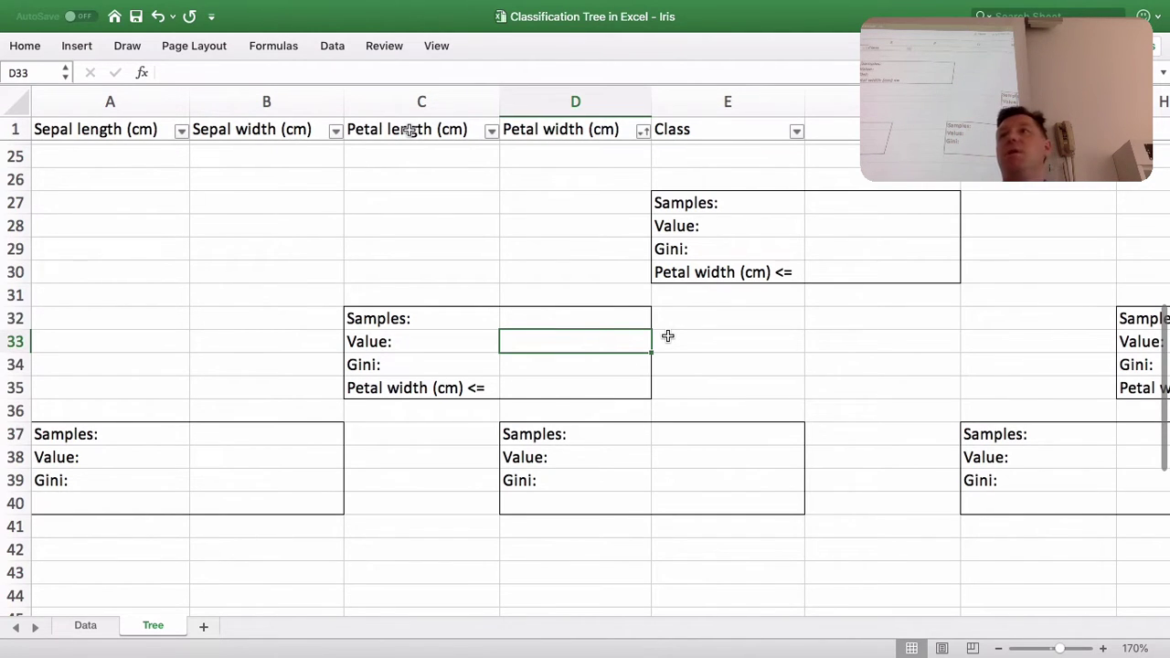
pyautogui.hscroll(5, 844, 342)
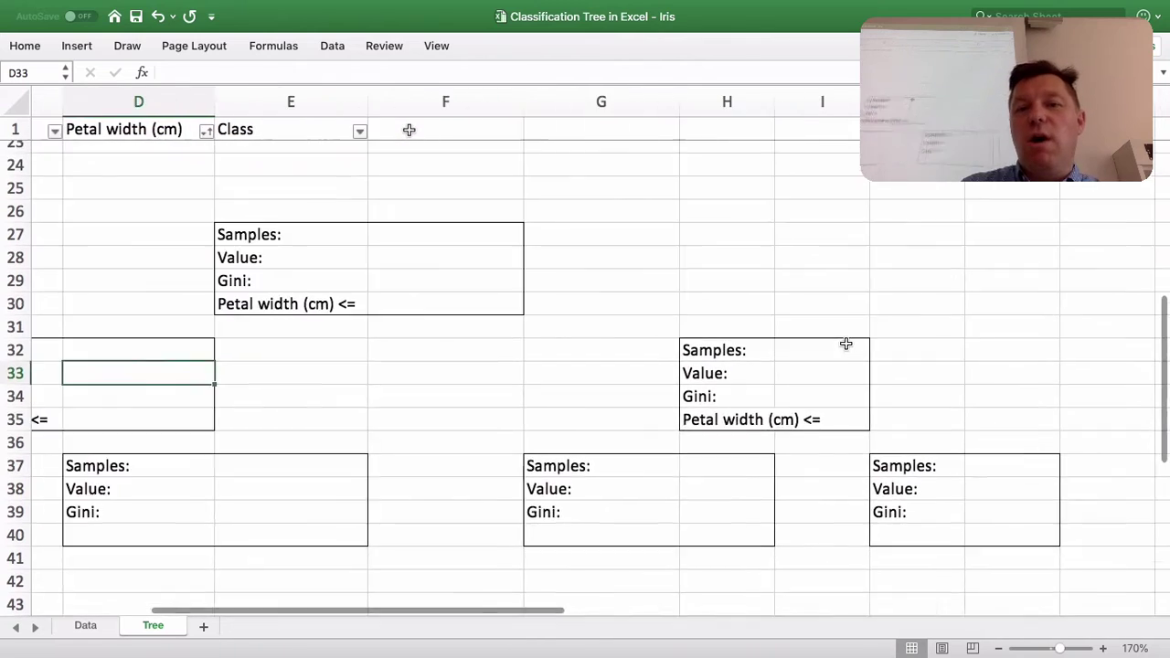
pyautogui.hscroll(-5, 844, 342)
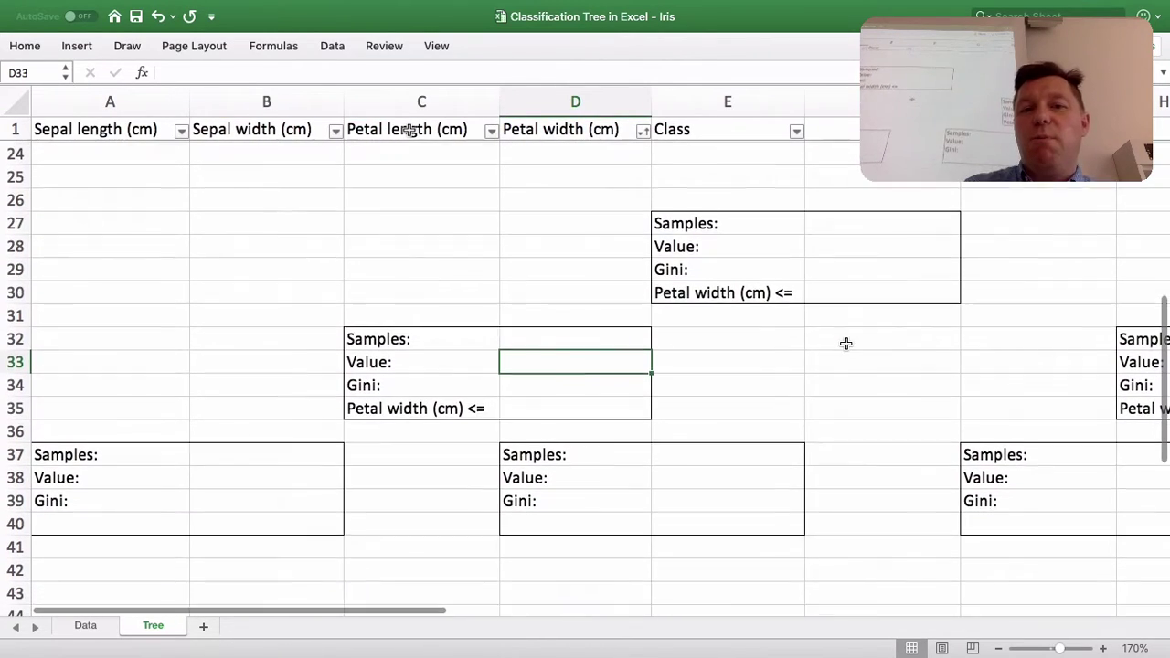
pyautogui.scroll(-1, 845, 343)
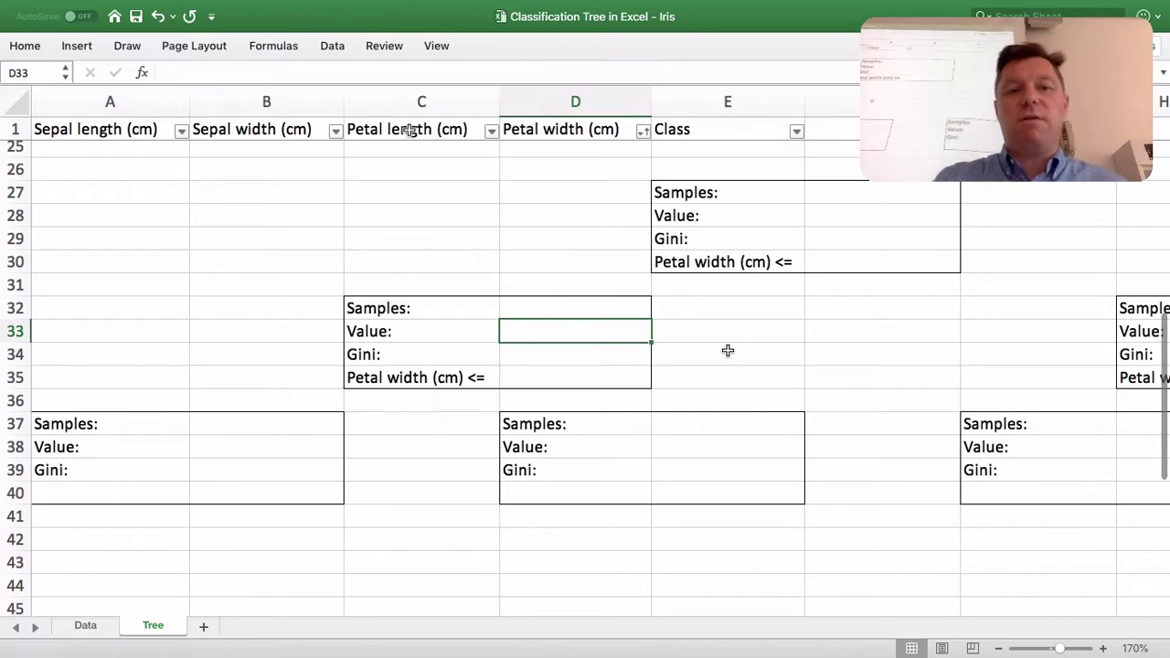
pyautogui.scroll(3, 727, 350)
pyautogui.hscroll(2, 727, 351)
pyautogui.scroll(10, 728, 350)
pyautogui.hscroll(-2, 726, 348)
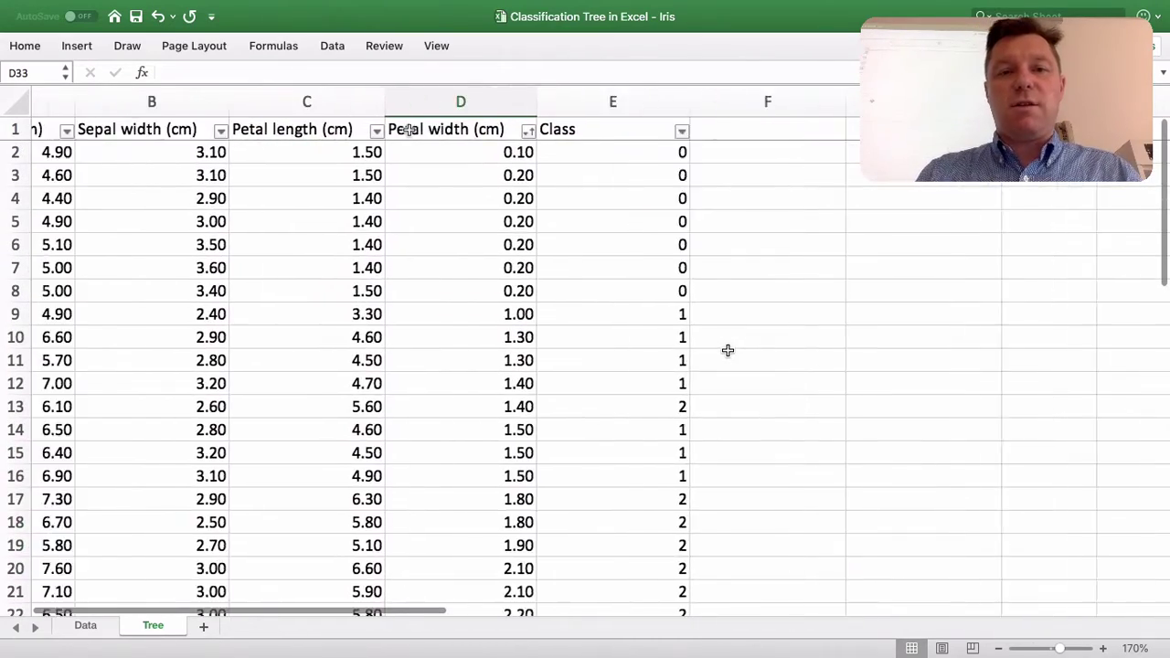
pyautogui.scroll(-10, 804, 243)
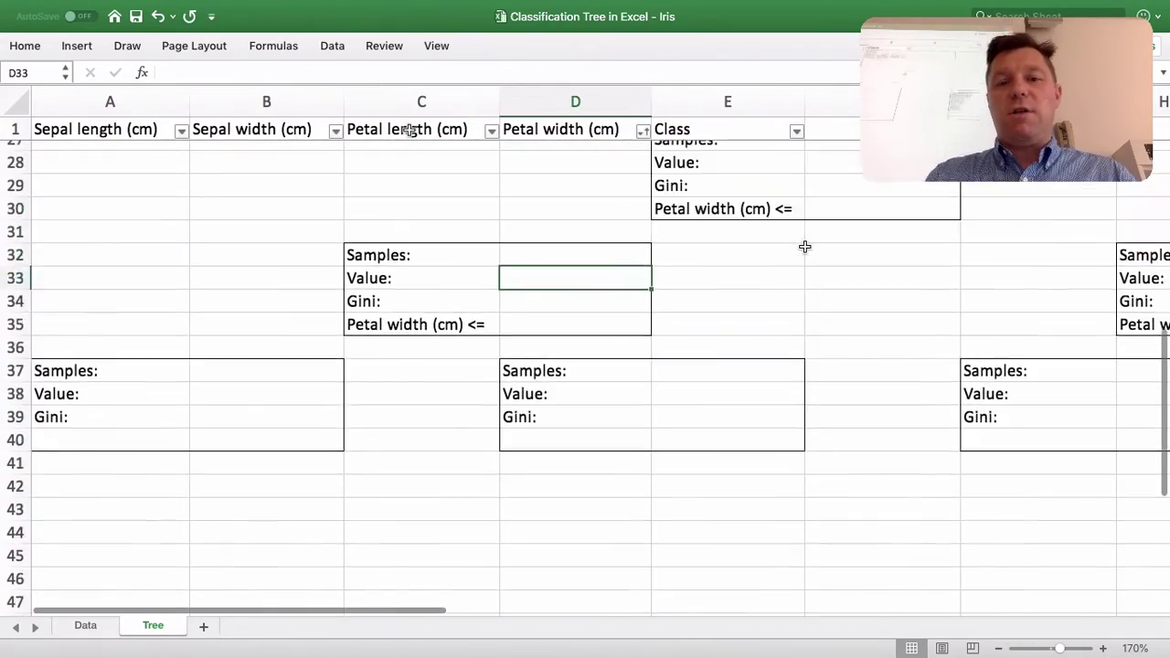
pyautogui.scroll(10, 804, 246)
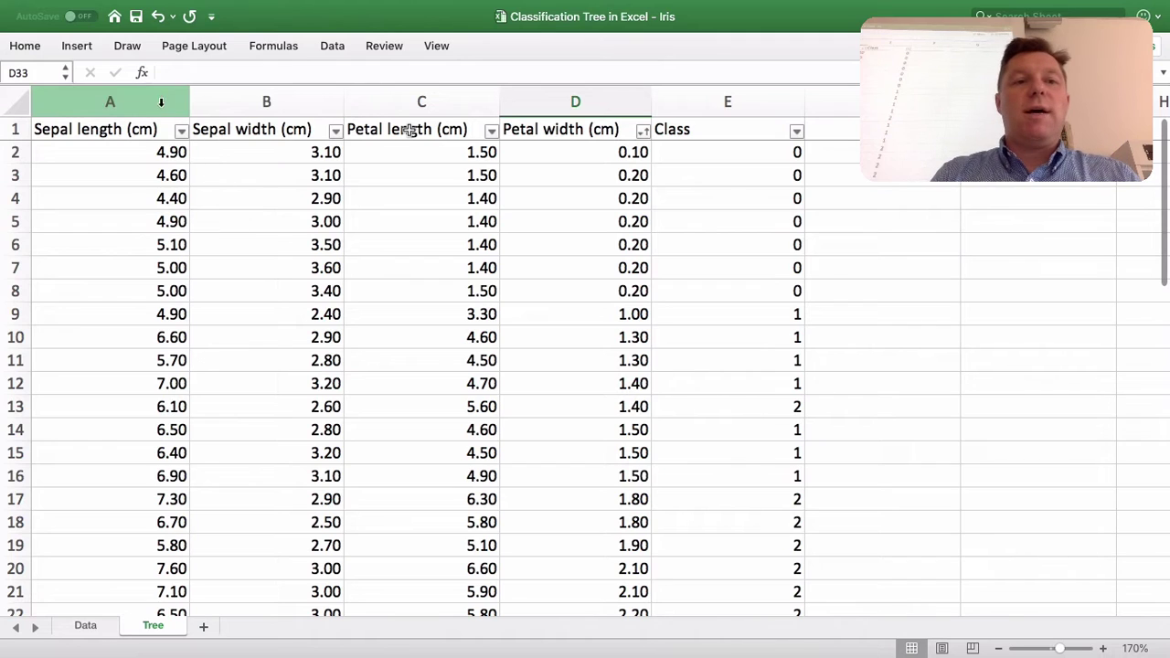
# Step: Review the four feature columns, from Sepal length to Petal width, alongside the Class column of the Tree sheet
pyautogui.moveTo(131, 107); pyautogui.dragTo(567, 146)
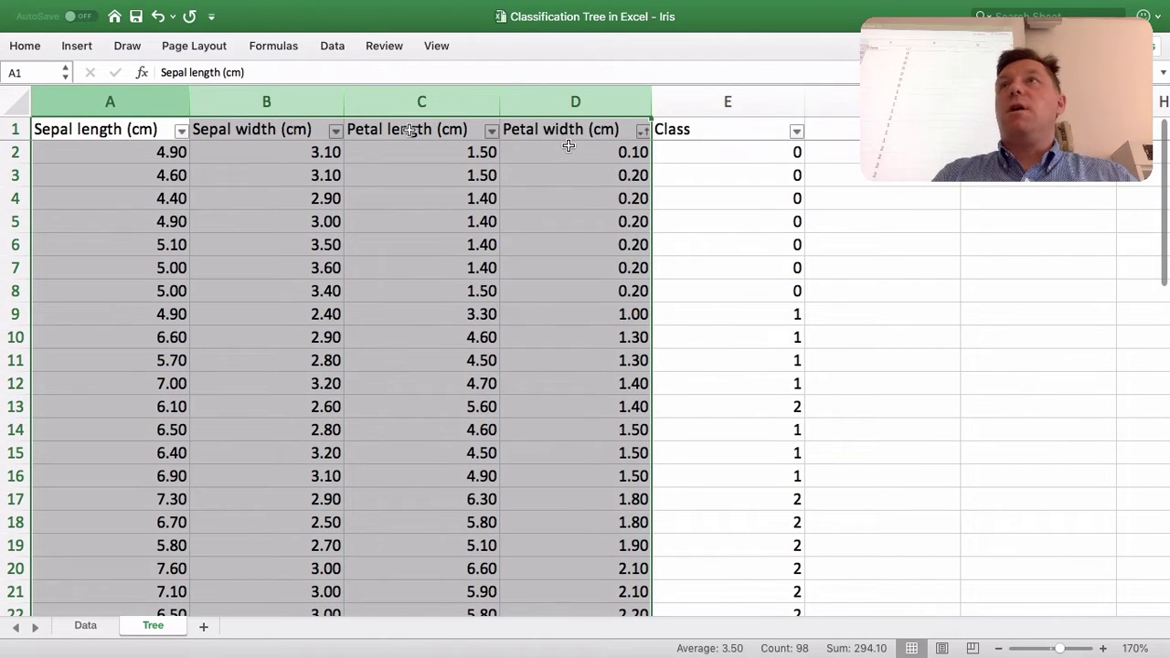
pyautogui.click(487, 217)
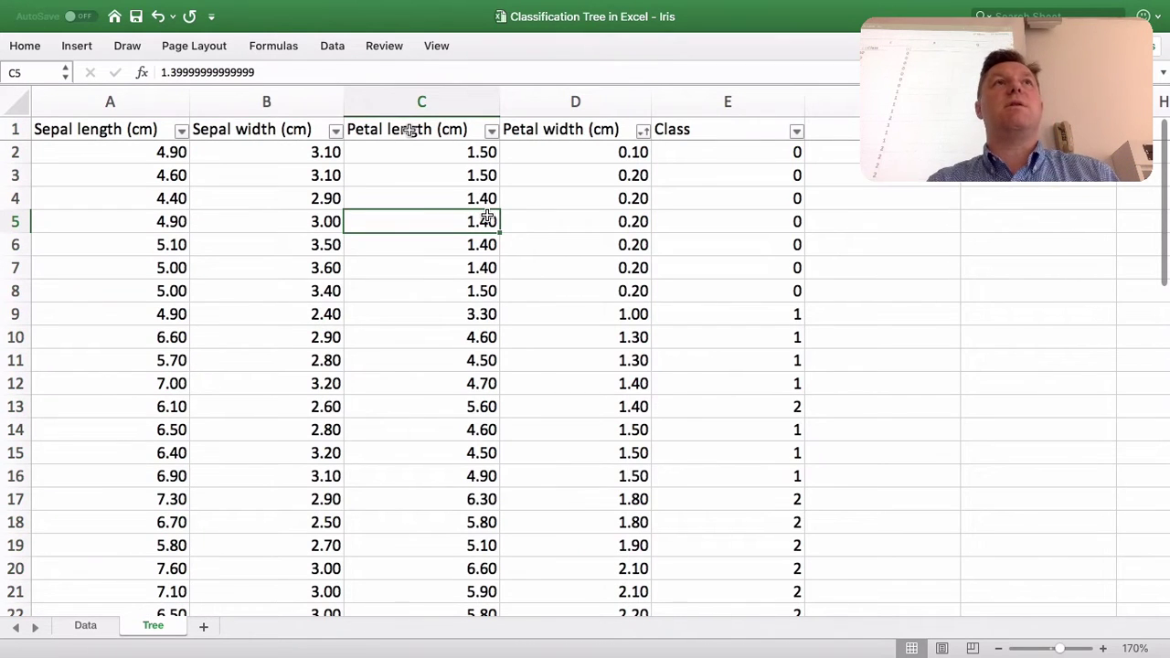
pyautogui.moveTo(104, 3)
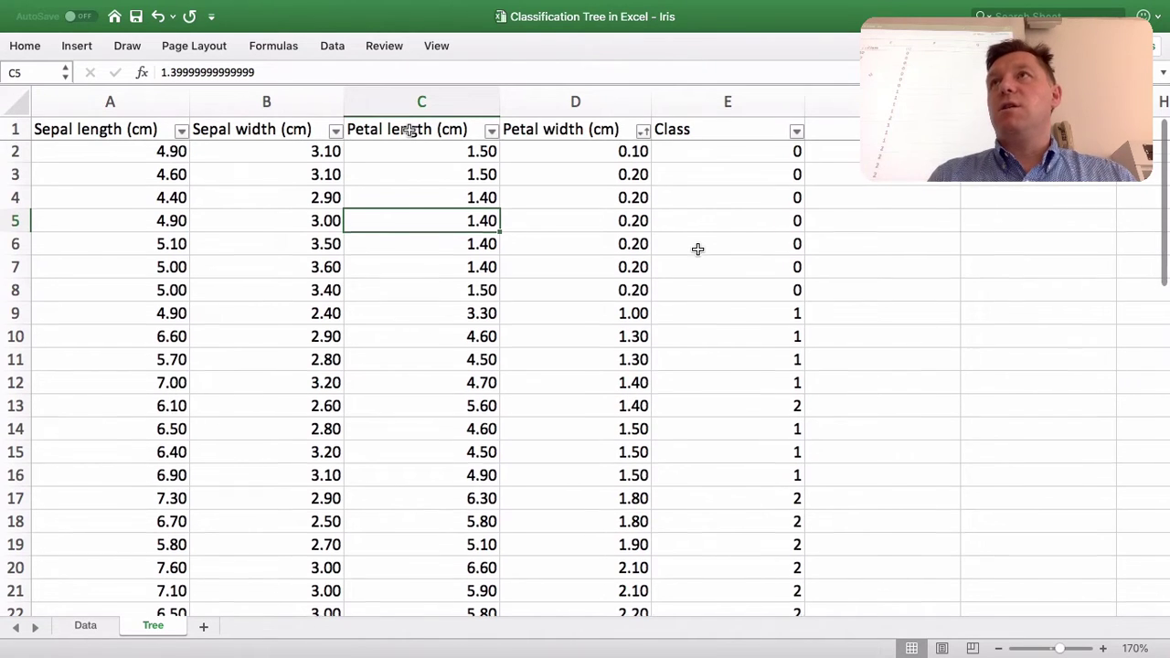
pyautogui.scroll(-3, 697, 249)
pyautogui.scroll(3, 753, 222)
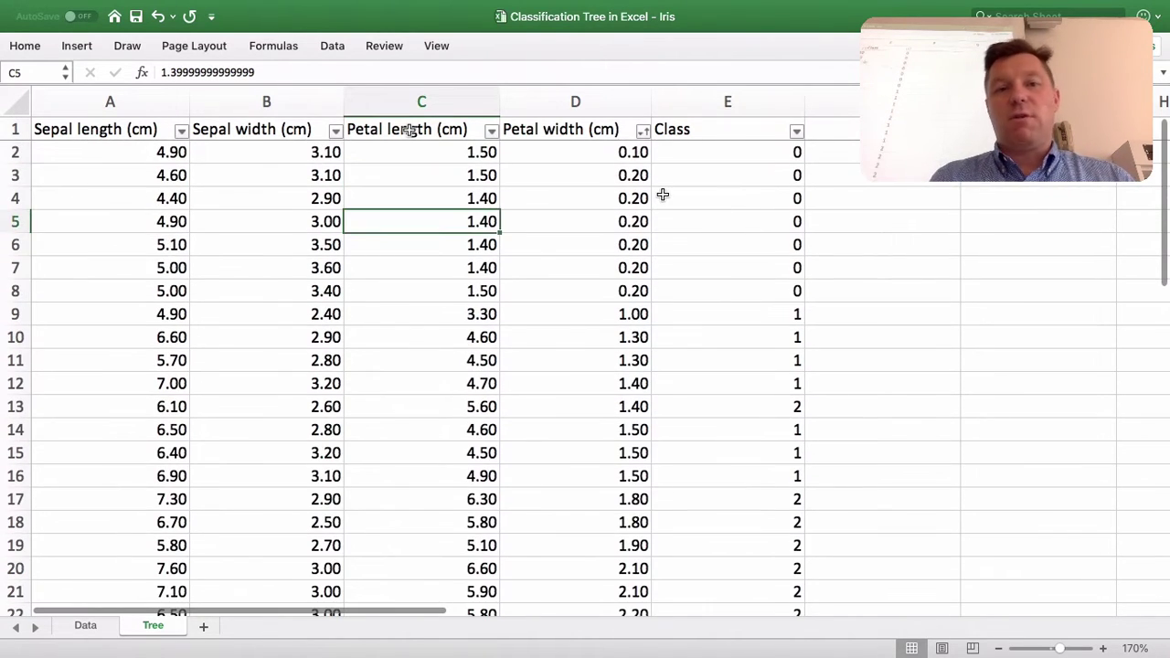
pyautogui.scroll(-3, 595, 161)
pyautogui.scroll(3, 596, 165)
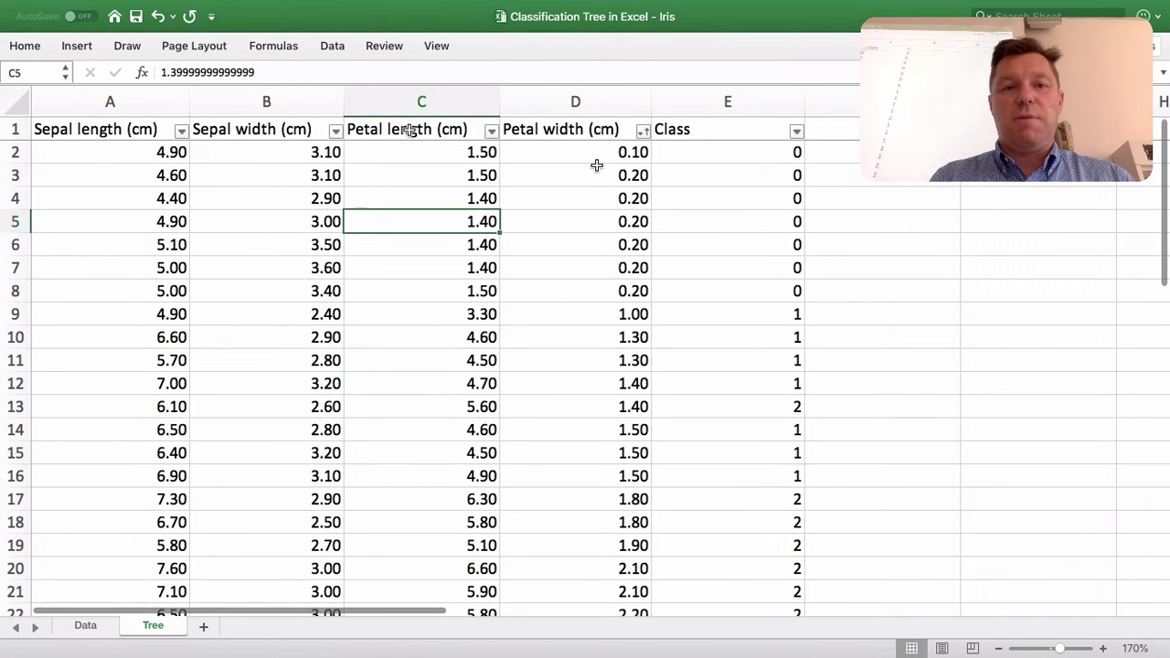
# Step: Examine the Petal width (cm) column and its <= split conditions in the root node and both second-level node boxes
pyautogui.click(575, 130)
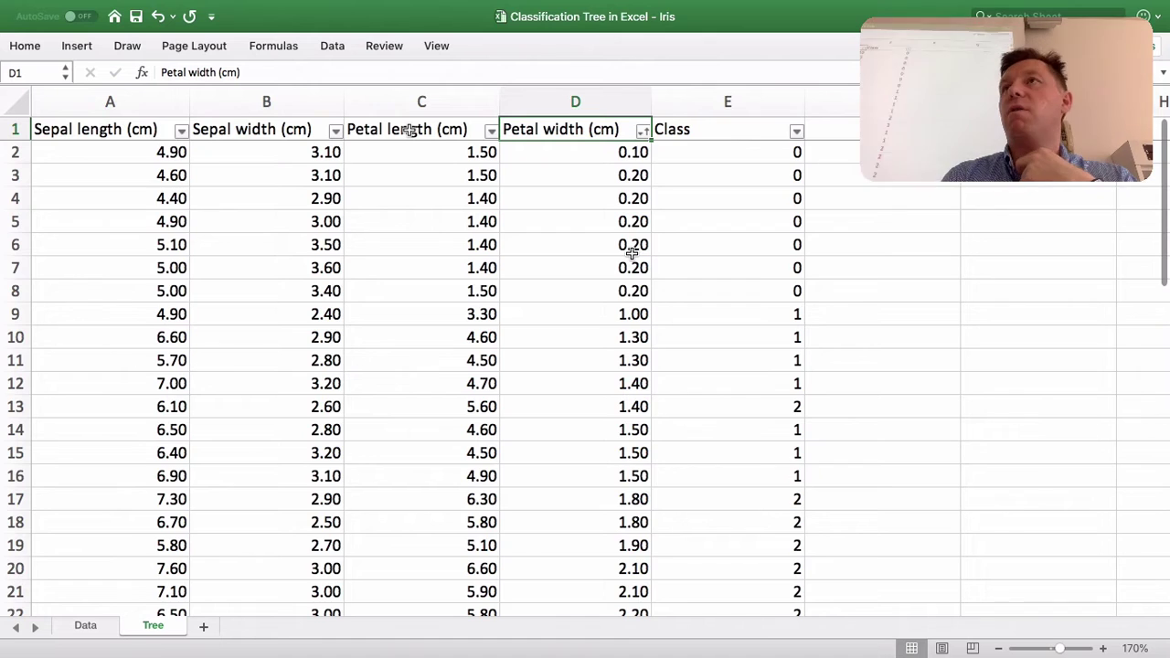
pyautogui.scroll(-3, 632, 255)
pyautogui.scroll(-3, 631, 255)
pyautogui.click(713, 363)
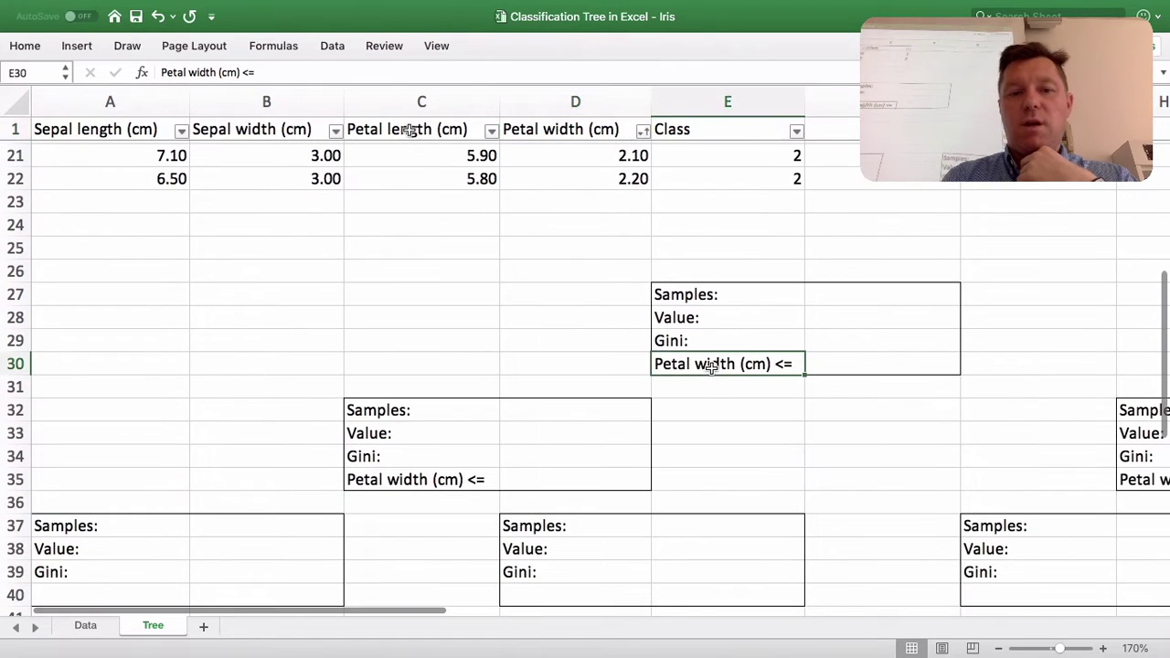
pyautogui.click(453, 479)
pyautogui.scroll(-2, 453, 478)
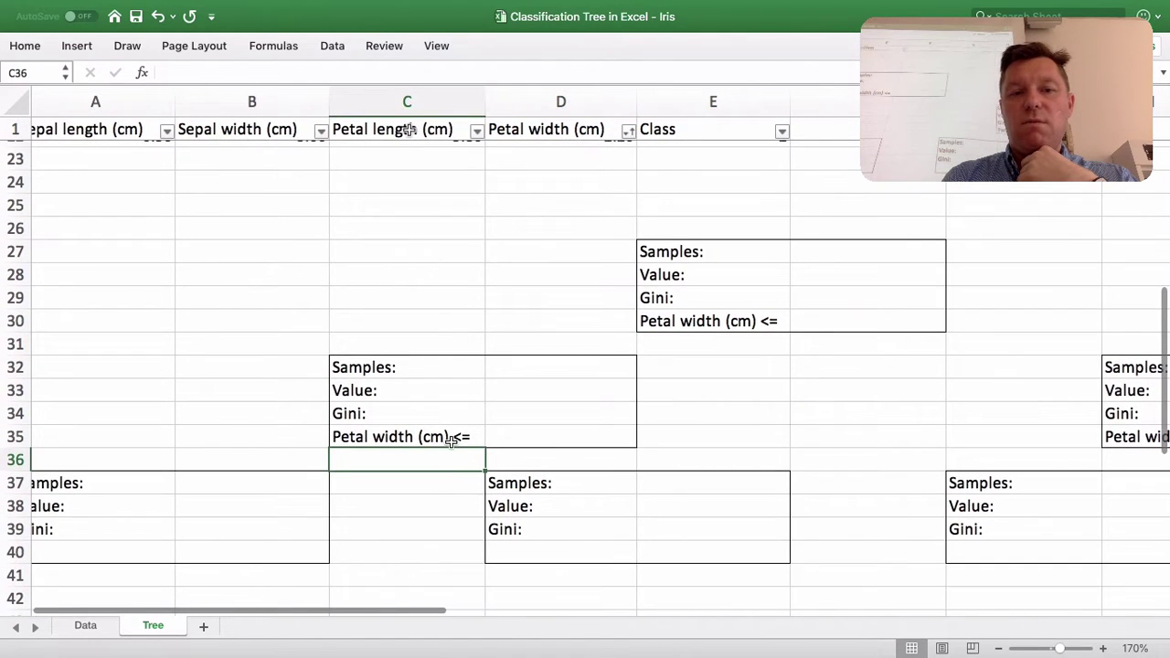
pyautogui.hscroll(2, 452, 436)
pyautogui.hscroll(3, 850, 427)
pyautogui.hscroll(-4, 850, 431)
pyautogui.scroll(-2, 851, 431)
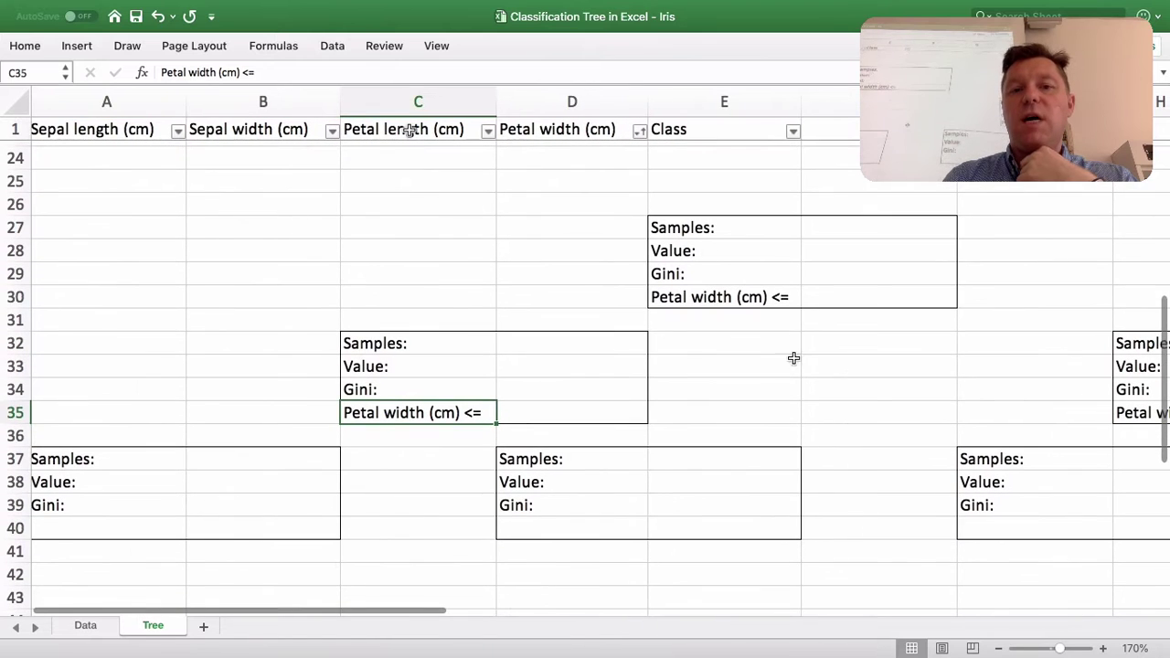
pyautogui.click(711, 296)
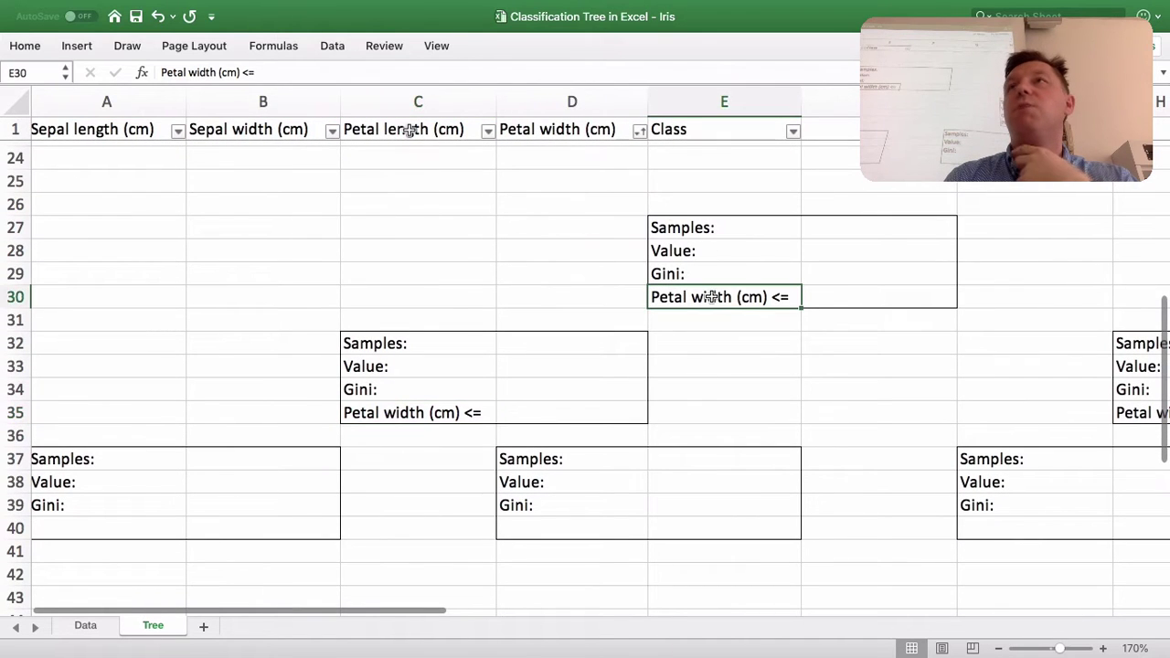
pyautogui.click(431, 412)
pyautogui.hscroll(2, 960, 393)
pyautogui.click(1047, 417)
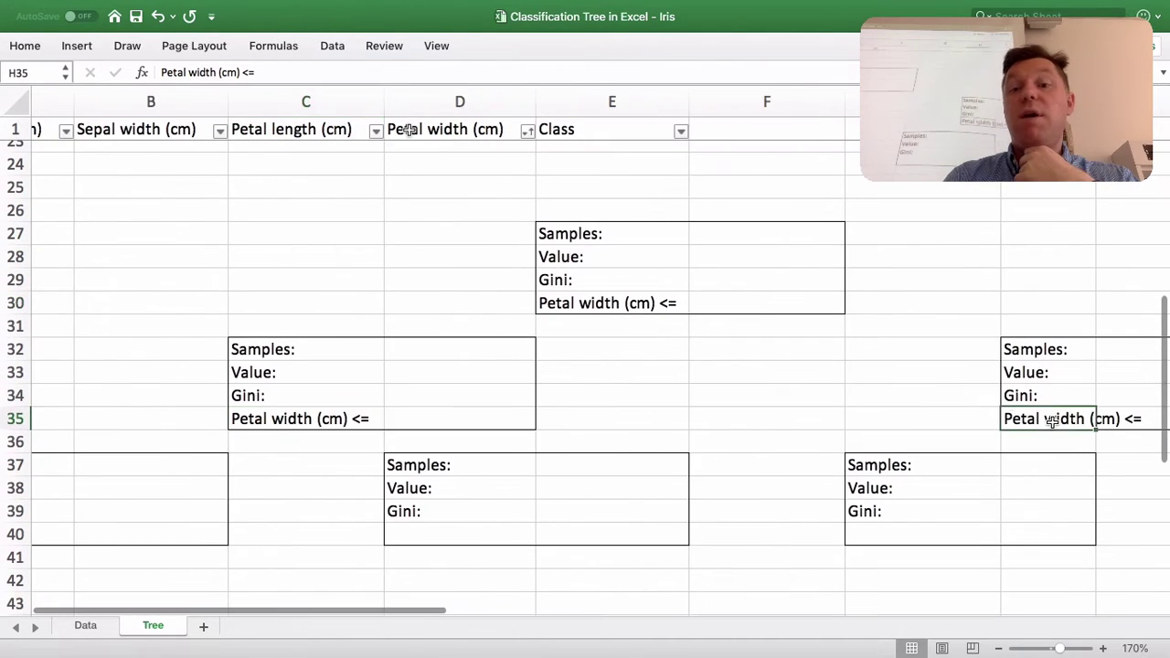
pyautogui.click(291, 423)
pyautogui.hscroll(-2, 294, 426)
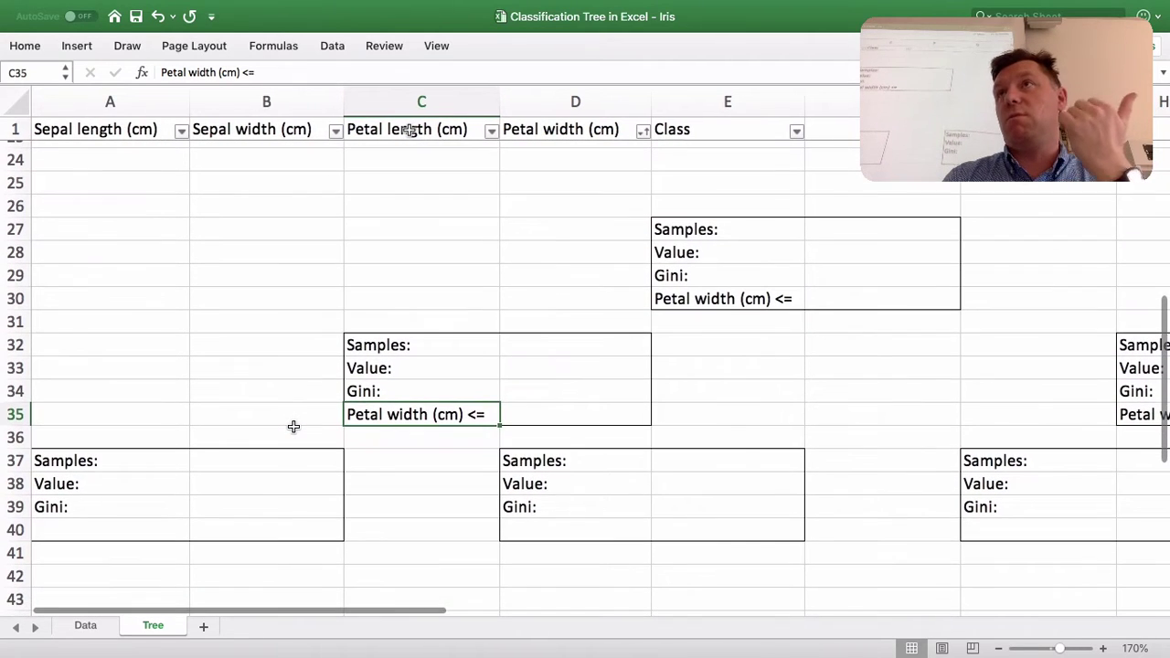
# Step: Return to the sample table above the tree and review the sepal and petal measurements of its rows
pyautogui.scroll(10, 293, 426)
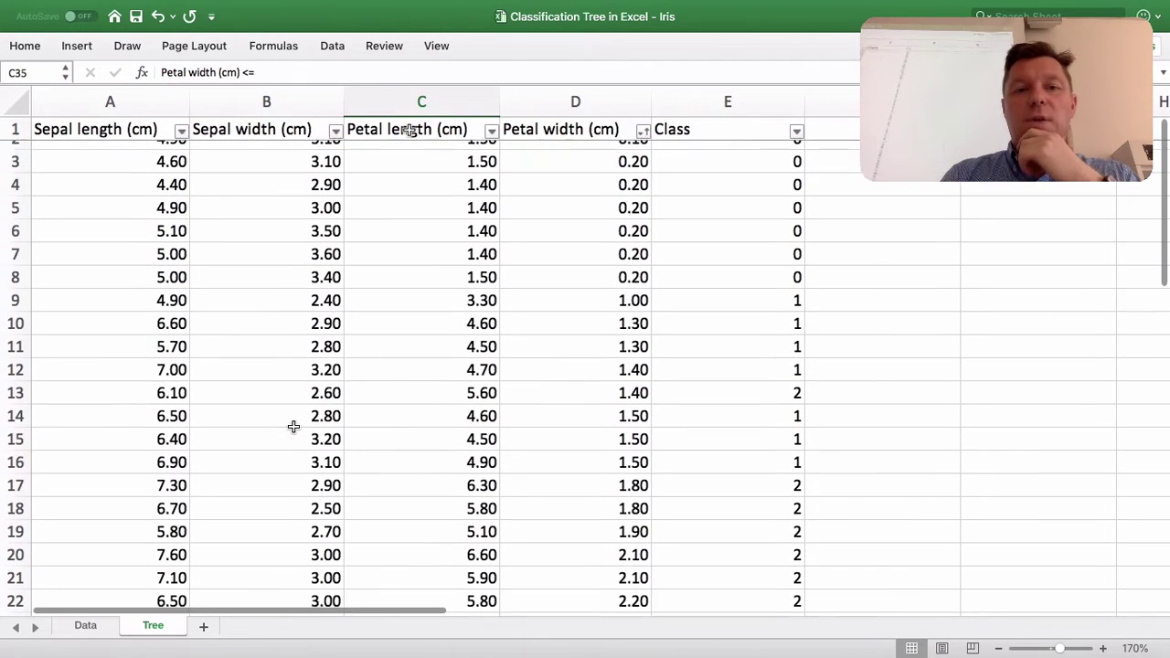
pyautogui.moveTo(153, 177); pyautogui.dragTo(421, 341)
pyautogui.click(439, 366)
pyautogui.scroll(-1, 517, 371)
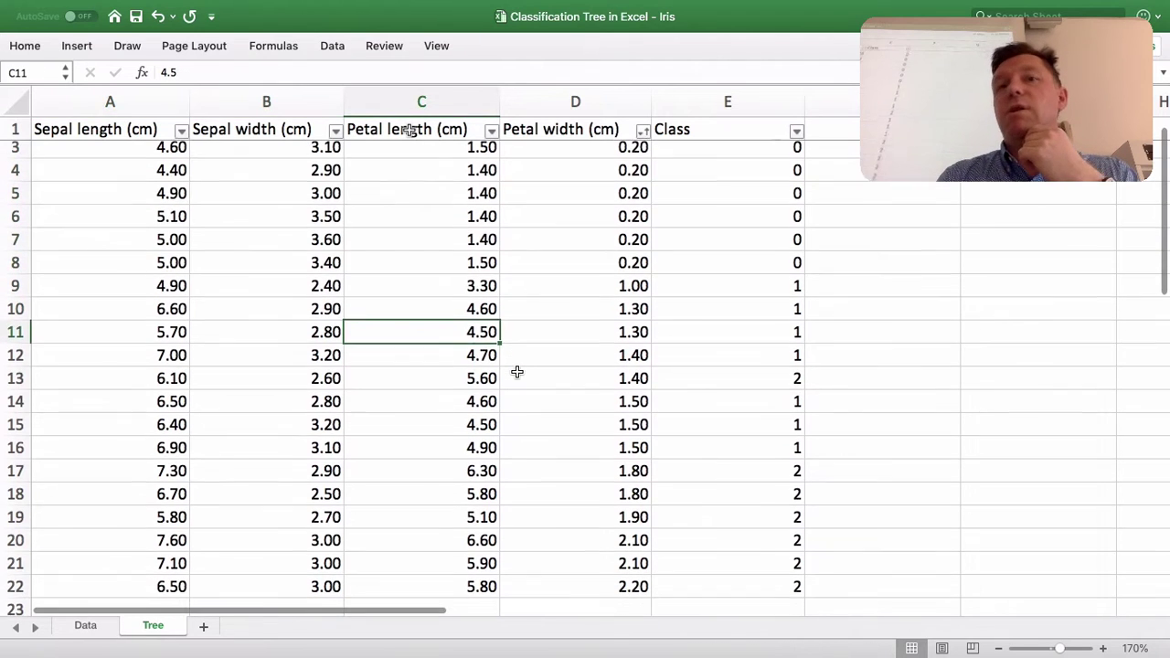
# Step: Review the sorted Petal width column from its smallest value on the Tree sheet
pyautogui.scroll(1, 516, 371)
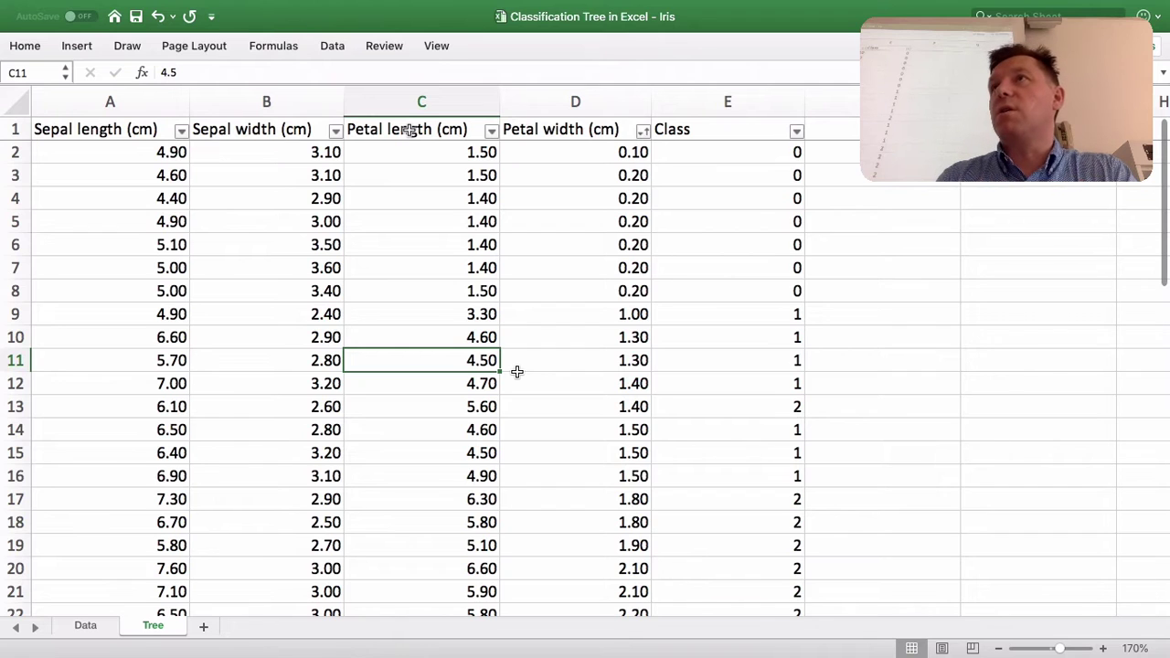
pyautogui.hscroll(1, 580, 293)
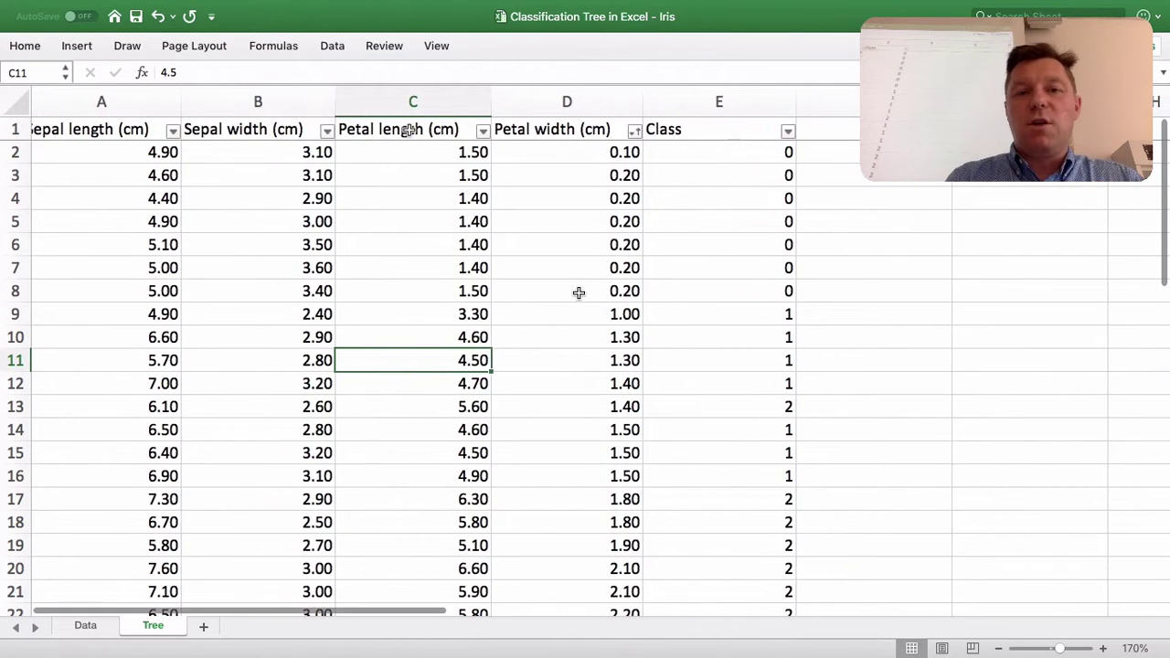
pyautogui.hscroll(-1, 580, 293)
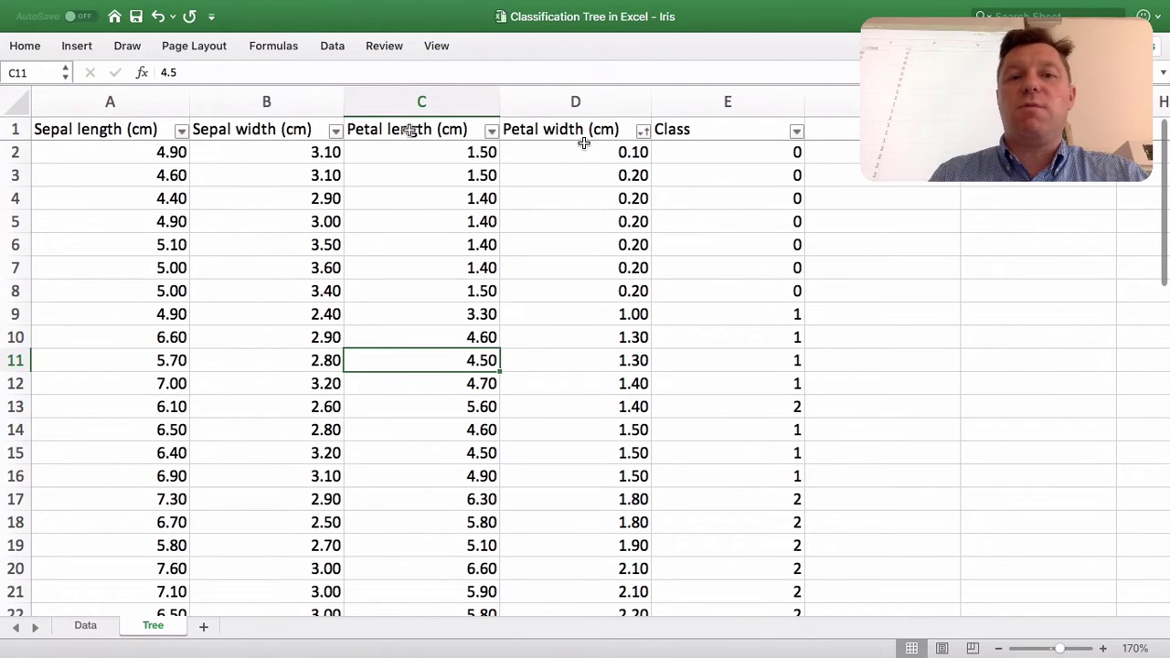
pyautogui.scroll(-2, 607, 164)
pyautogui.scroll(2, 607, 164)
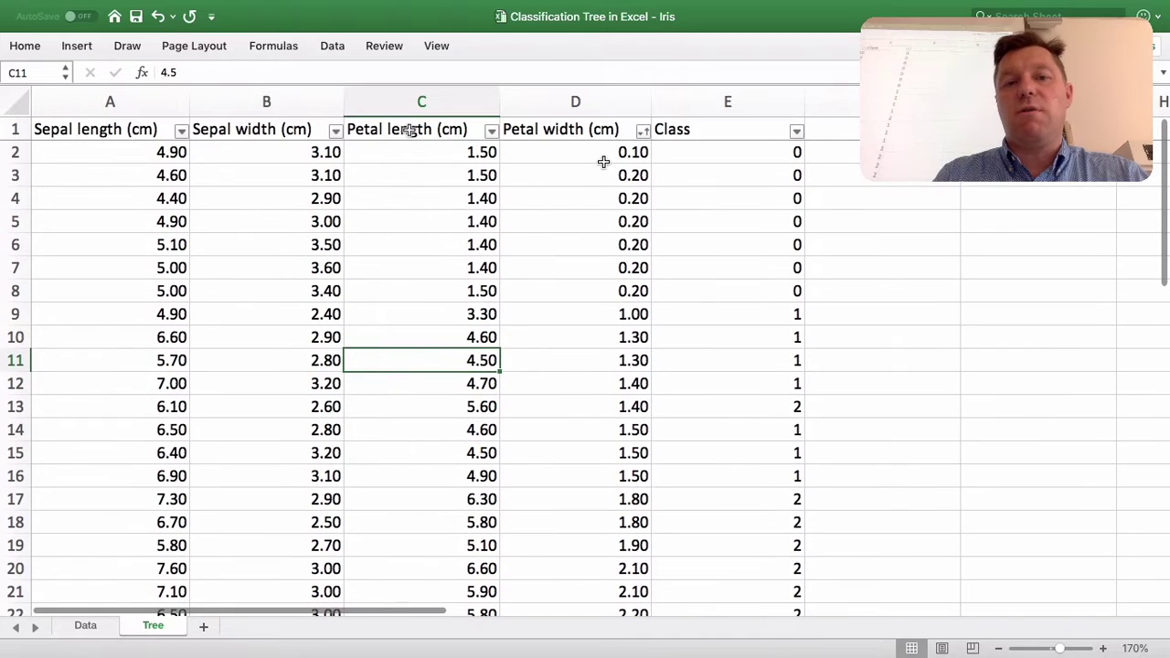
pyautogui.click(593, 151)
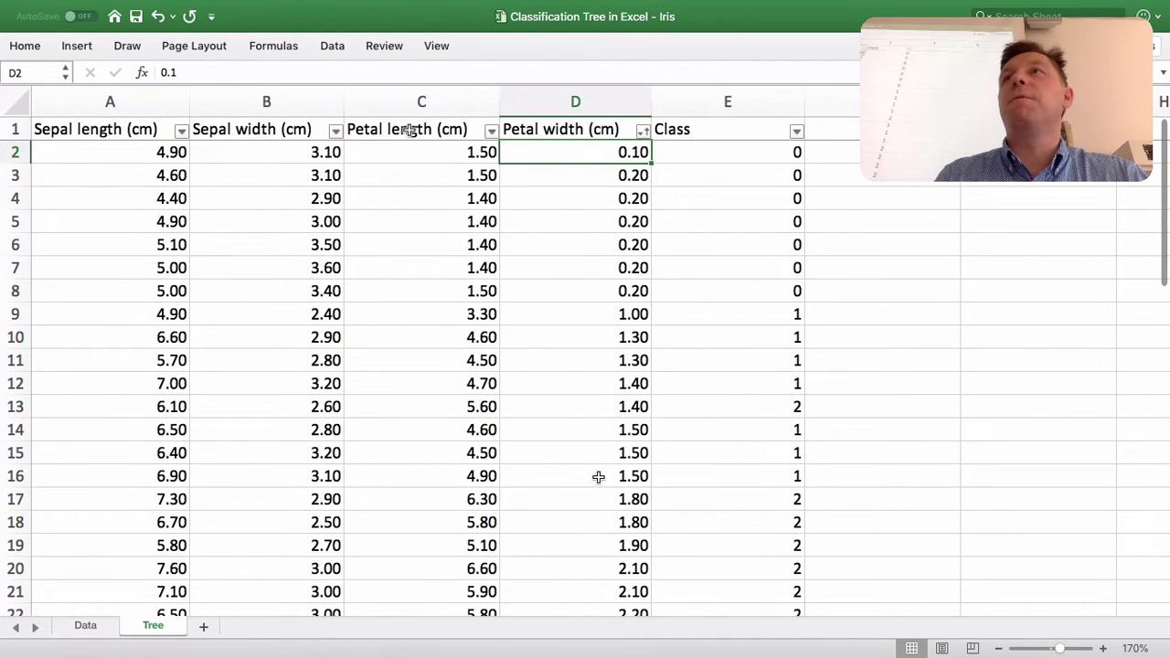
# Step: Add the column header "Petal <= ??" in cell F1, beside the Class column
pyautogui.click(904, 130)
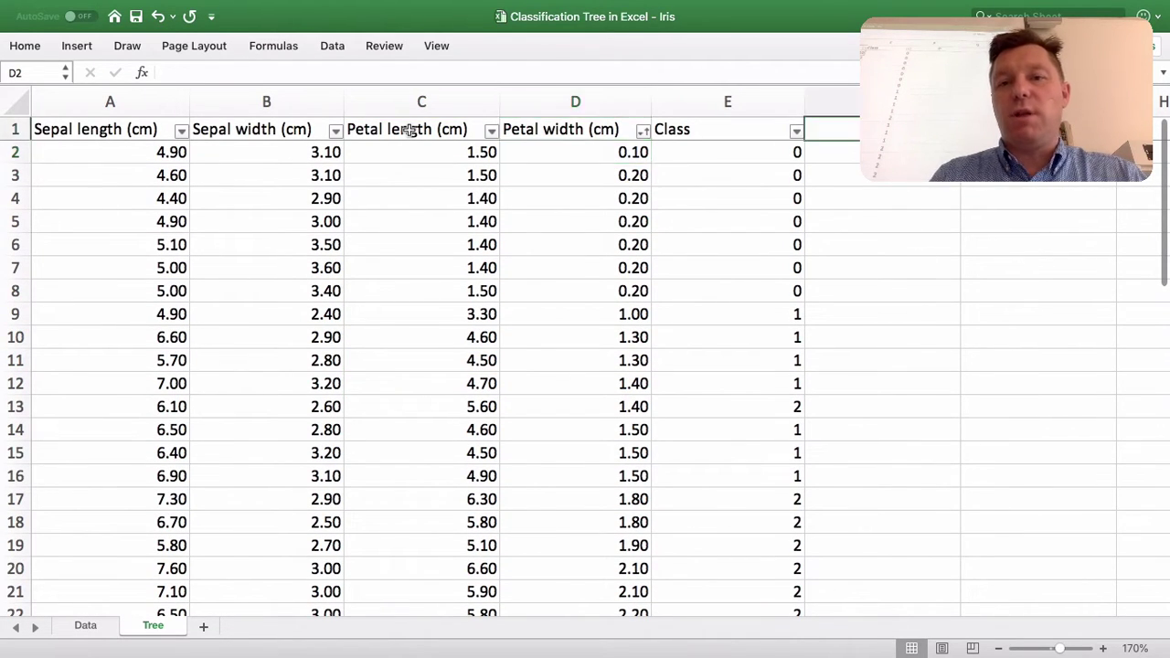
pyautogui.write('<=')
pyautogui.press('Left')
pyautogui.press('Left')
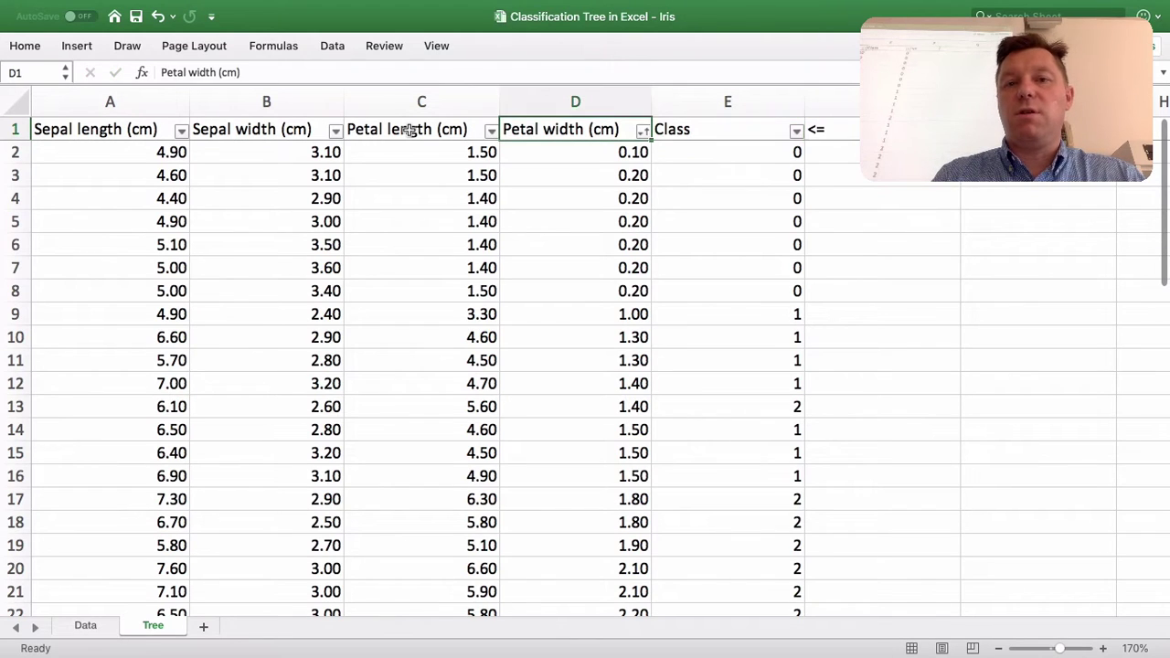
pyautogui.press('Right')
pyautogui.press('Right')
pyautogui.press('F2')
pyautogui.write('Petal')
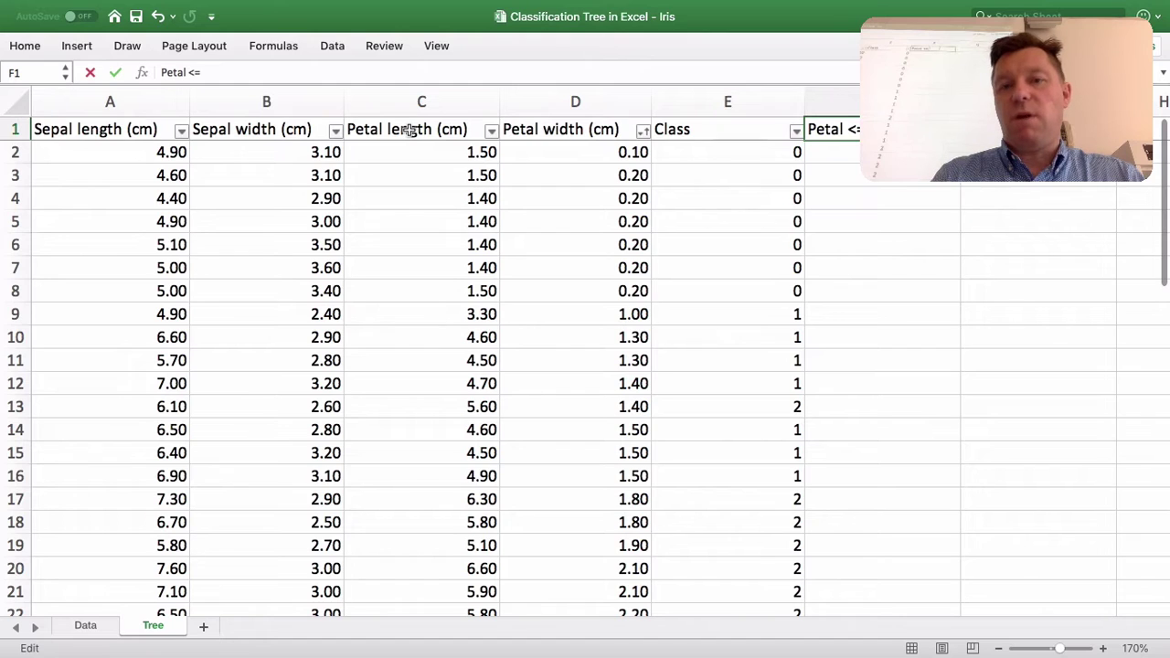
pyautogui.press('Return')
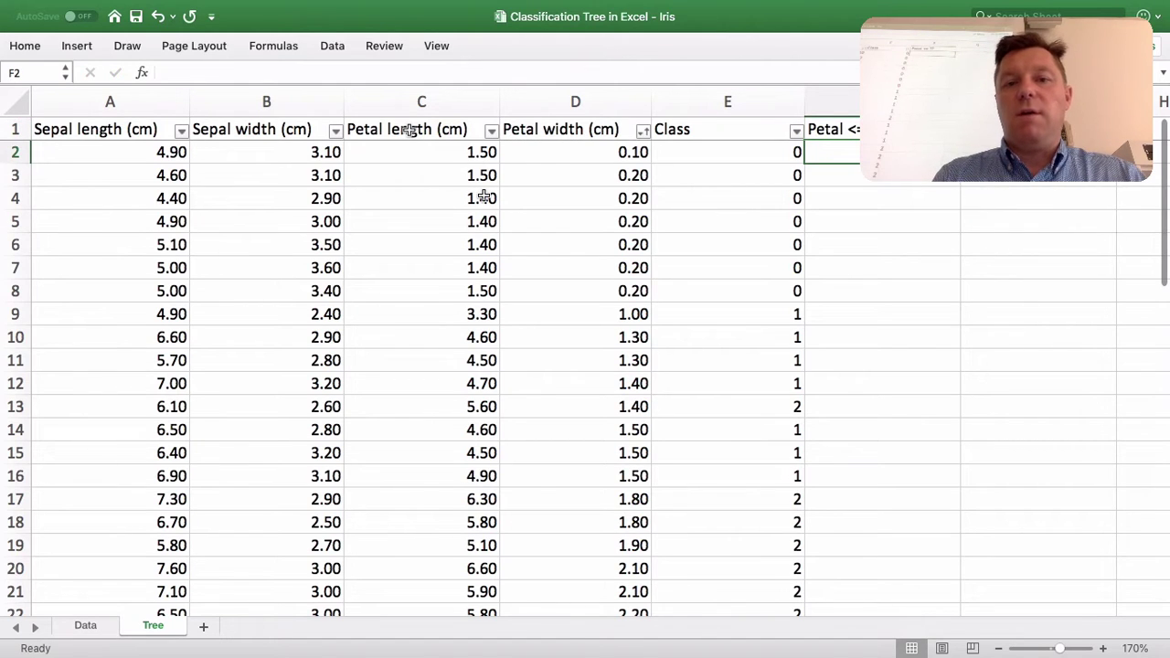
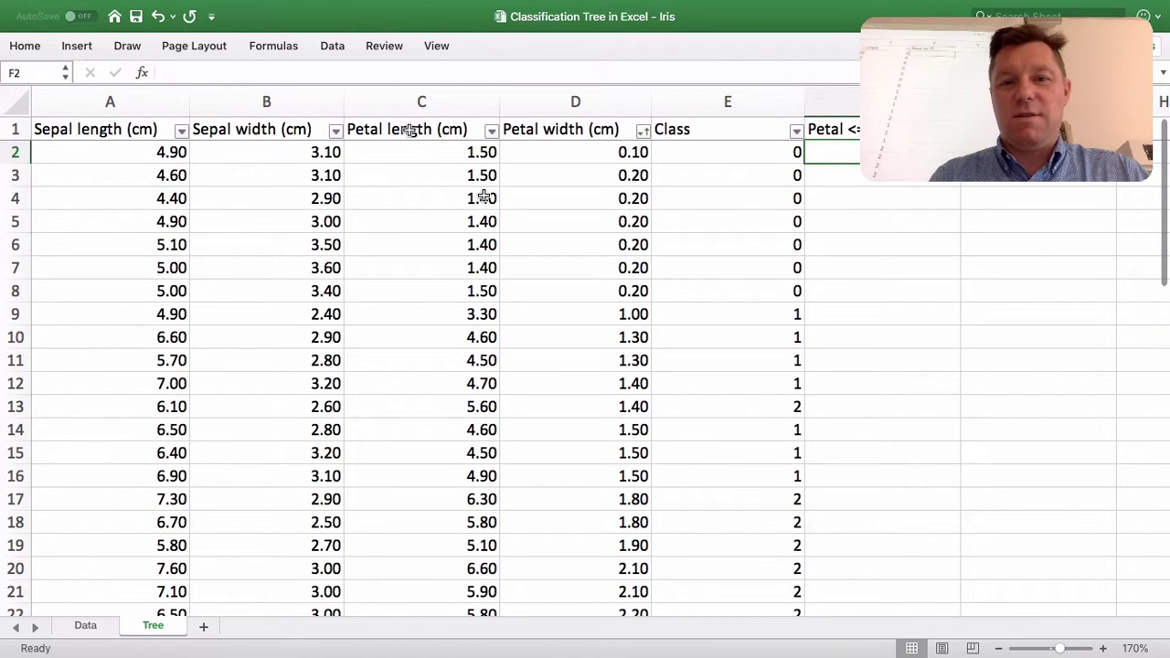
# Step: Examine the Petal width and Class values of rows 2 to 8 and the class change between rows 8 and 9
pyautogui.moveTo(63, 292); pyautogui.dragTo(763, 308)
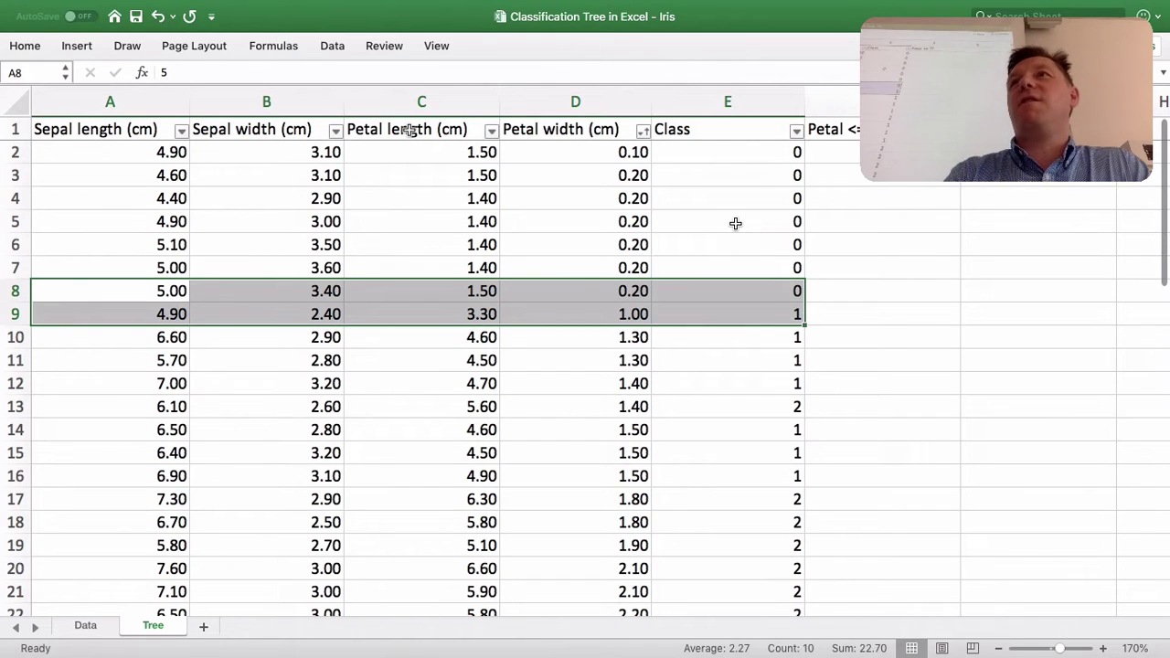
pyautogui.click(785, 264)
pyautogui.moveTo(741, 172); pyautogui.dragTo(748, 380)
pyautogui.click(726, 247)
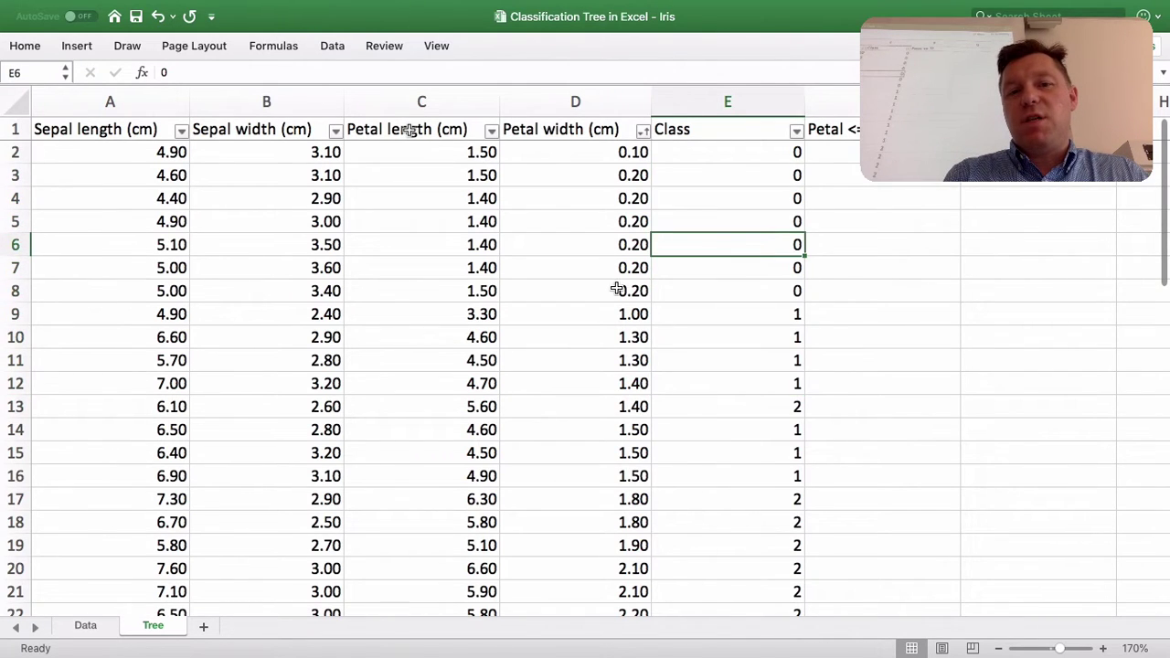
pyautogui.moveTo(616, 289); pyautogui.dragTo(761, 157)
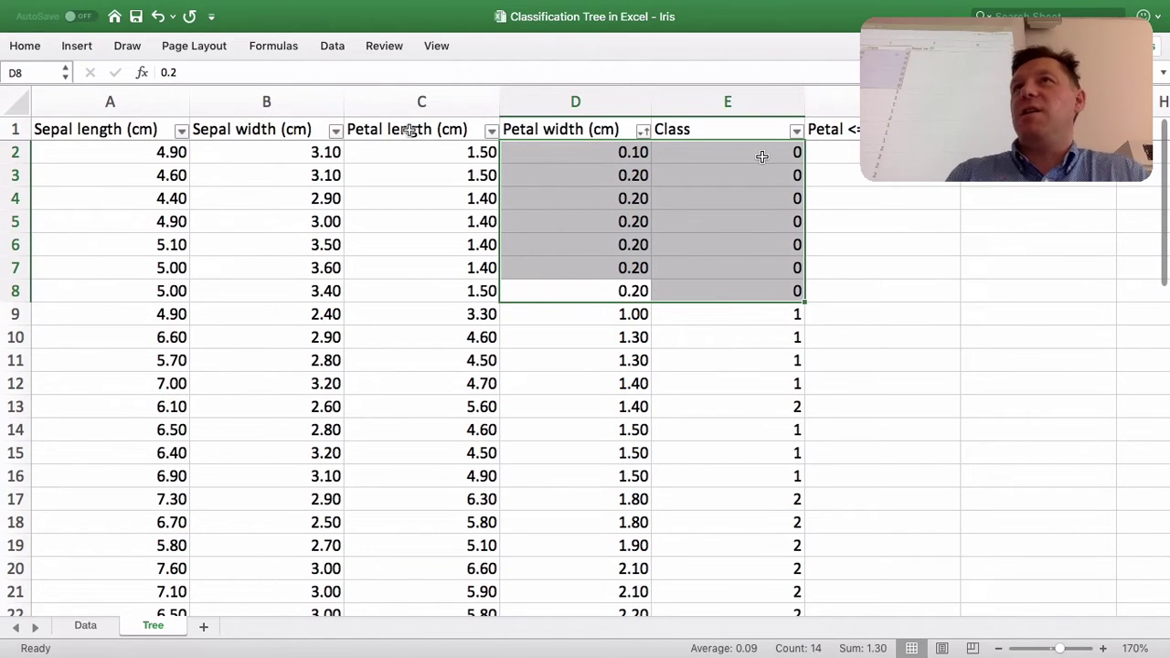
pyautogui.click(793, 344)
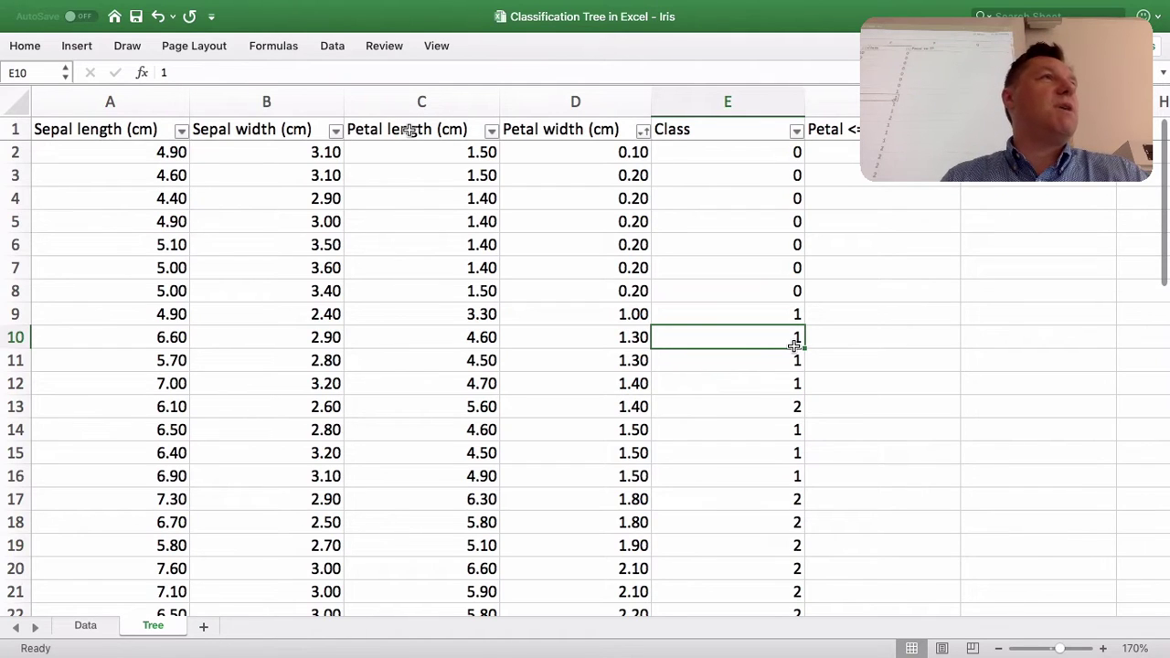
pyautogui.click(776, 274)
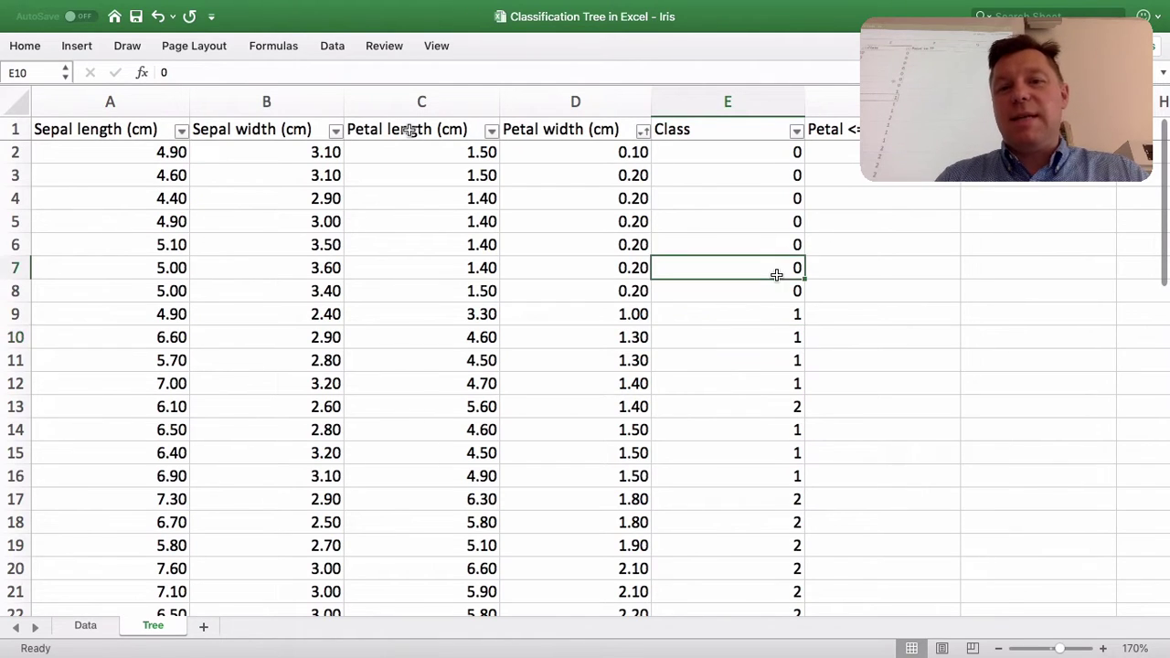
# Step: Enter the column header "Go" in cell G1
pyautogui.hotkey('ctrl', 'Up')
pyautogui.press('Right')
pyautogui.press('Right')
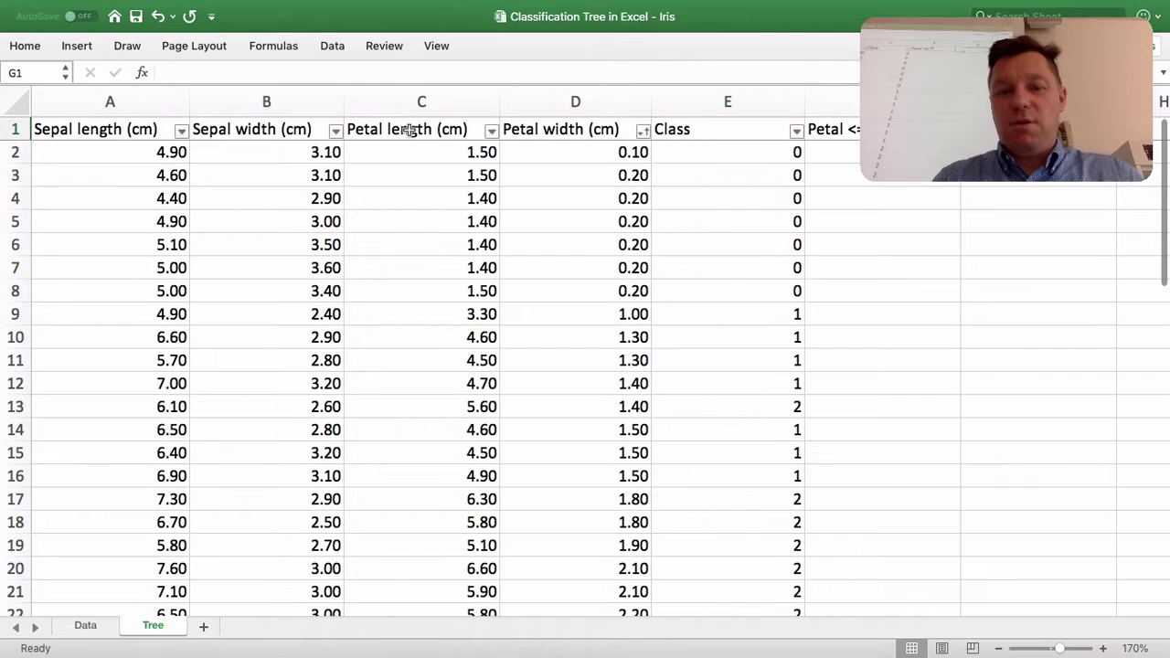
pyautogui.write('Gon')
pyautogui.press('BackSpace')
pyautogui.press('Escape')
pyautogui.press('Down')
pyautogui.press('Down')
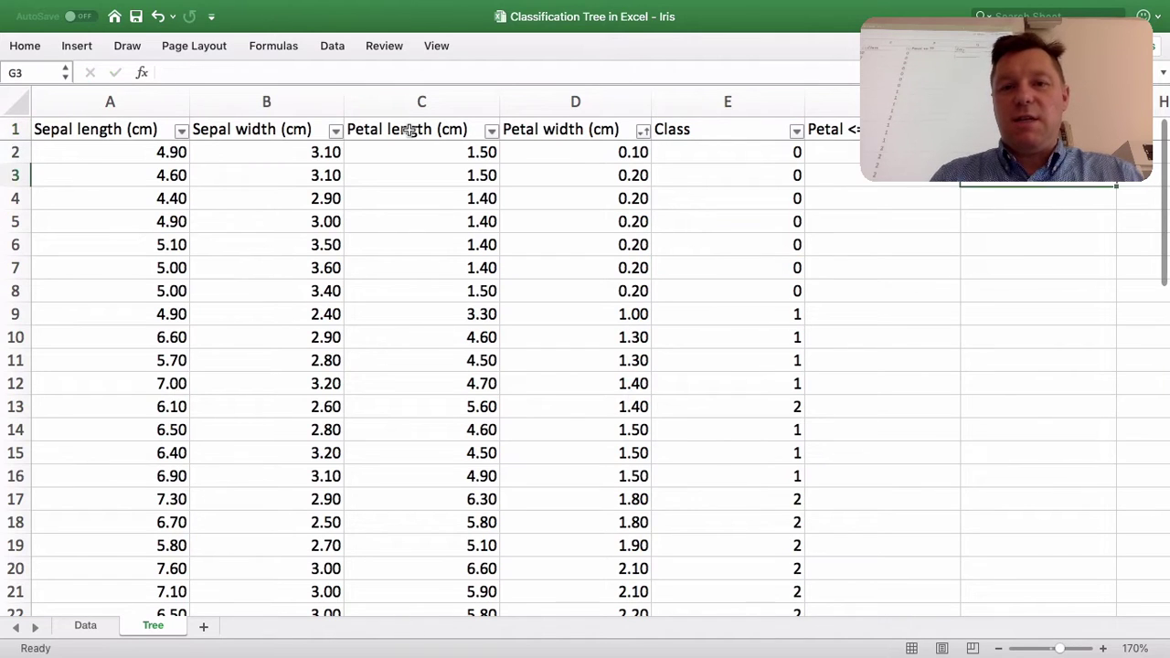
# Step: Add a bottom border under row 7 from column A to column F as a dividing line
pyautogui.press('Left')
pyautogui.press('Left')
pyautogui.press('Down')
pyautogui.press('Down')
pyautogui.press('Down')
pyautogui.press('Down')
pyautogui.press('Left')
pyautogui.press('Left')
pyautogui.press('Left')
pyautogui.press('Left')
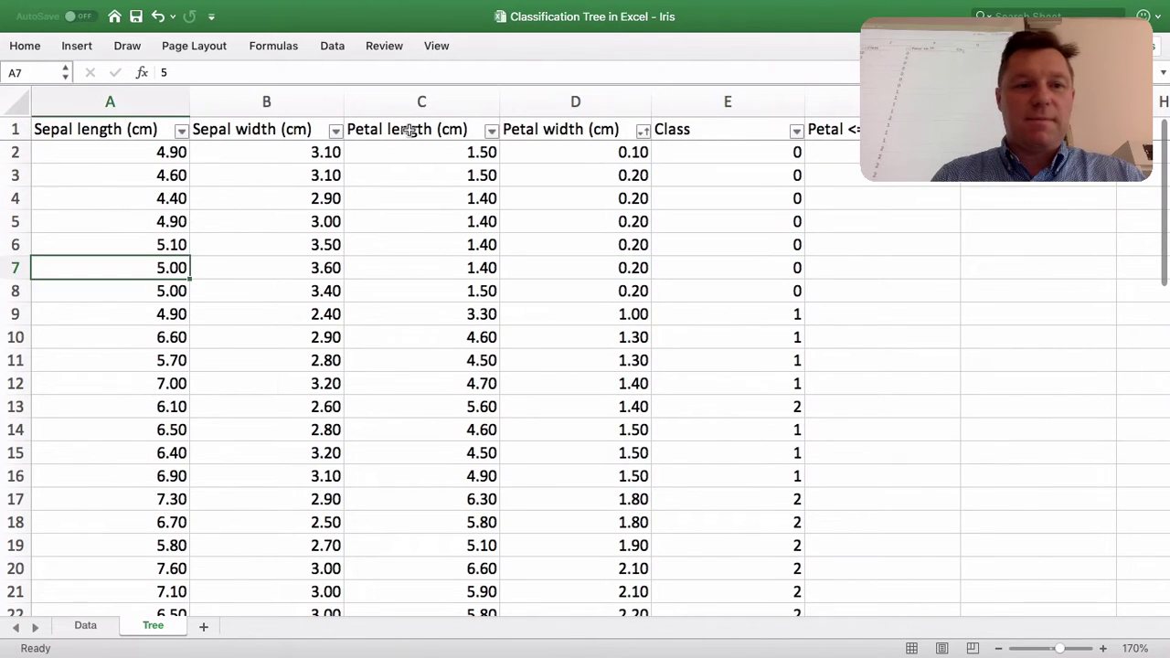
pyautogui.hotkey('shift', 'Right')
pyautogui.hotkey('shift', 'Right')
pyautogui.hotkey('shift', 'Right')
pyautogui.hotkey('shift', 'Right')
pyautogui.hotkey('shift', 'Right')
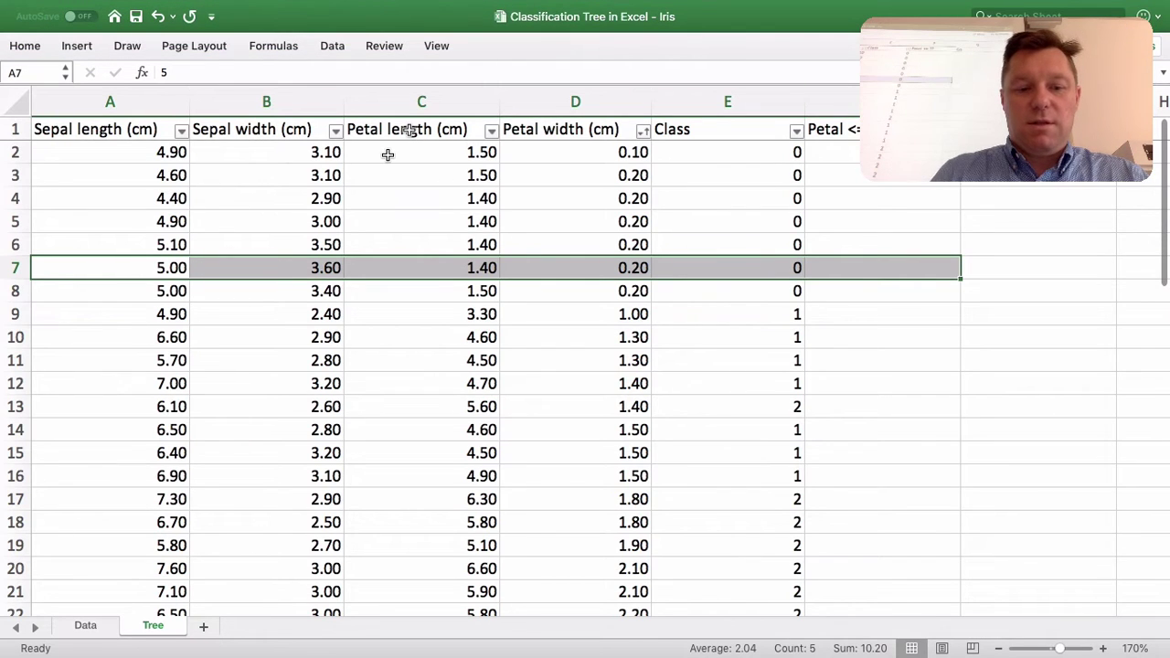
pyautogui.press('super+alt+r')
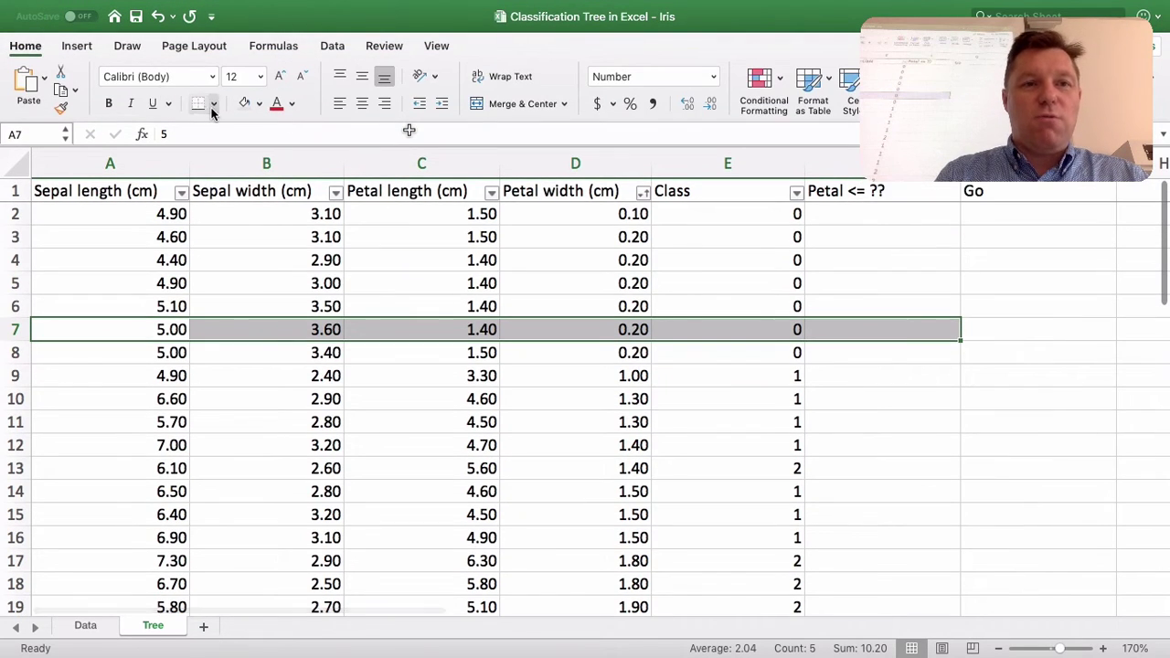
pyautogui.click(844, 464)
pyautogui.click(905, 335)
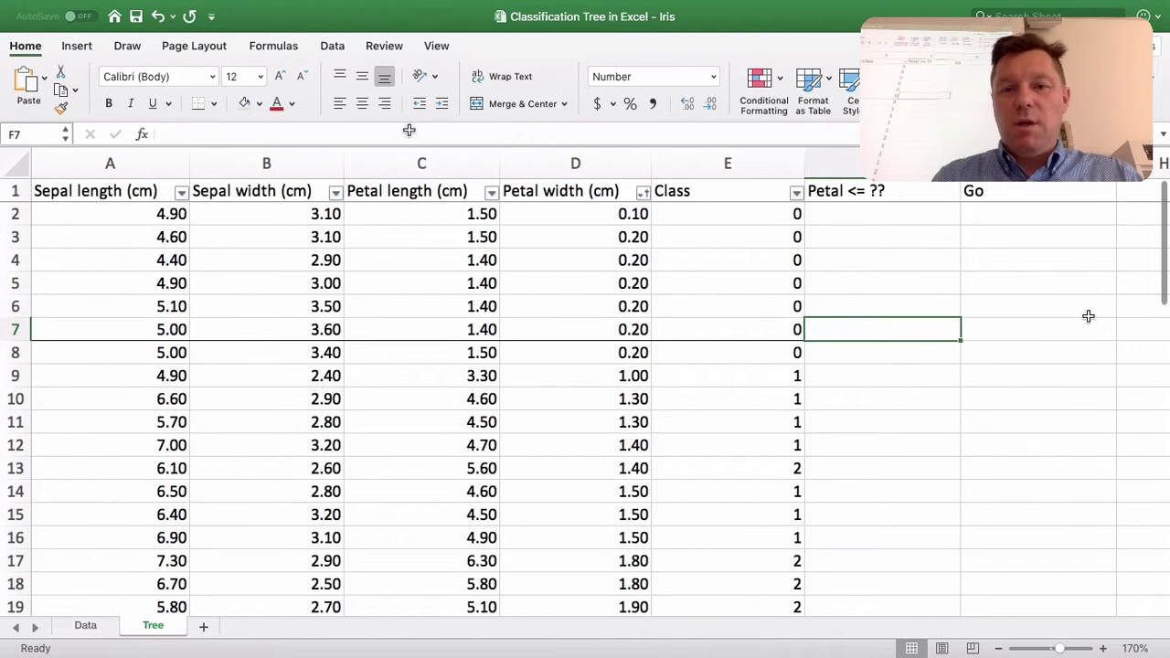
# Step: Enter 0 in the Petal <= ?? column at row 7, just above the dividing line
pyautogui.press('Up')
pyautogui.press('Up')
pyautogui.press('Up')
pyautogui.press('Up')
pyautogui.press('Up')
pyautogui.press('Up')
pyautogui.press('Down')
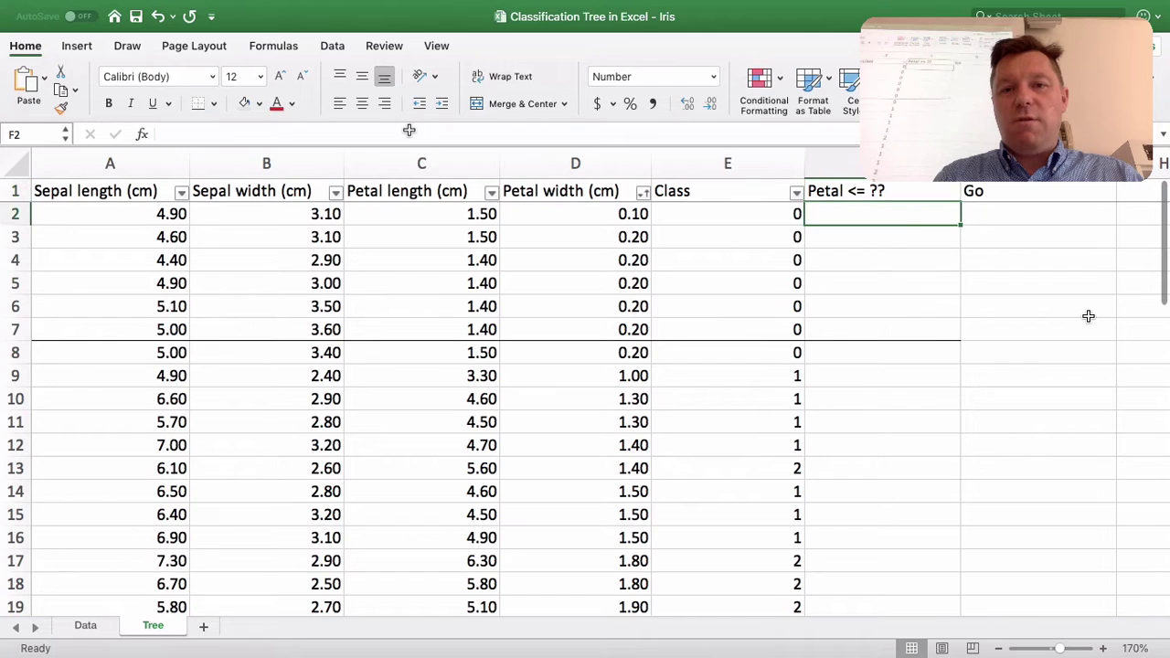
pyautogui.press('Down')
pyautogui.press('Down')
pyautogui.press('Down')
pyautogui.press('Down')
pyautogui.press('Down')
pyautogui.press('Up')
pyautogui.press('Up')
pyautogui.press('Up')
pyautogui.press('Up')
pyautogui.press('Down')
pyautogui.press('Down')
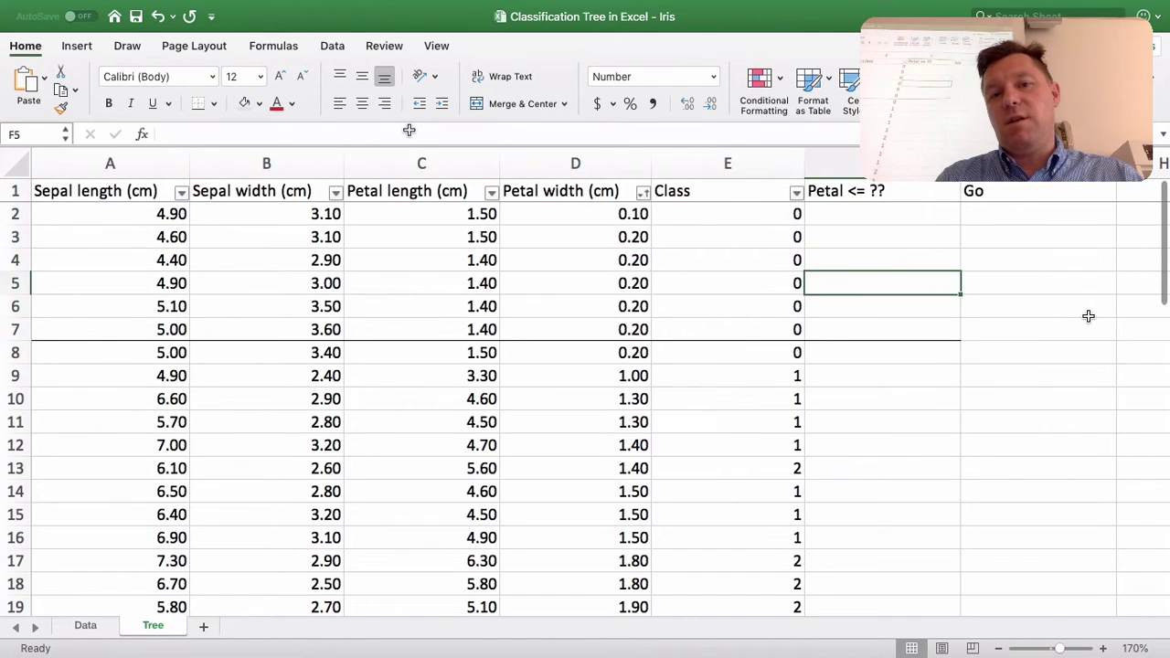
pyautogui.press('Down')
pyautogui.press('Down')
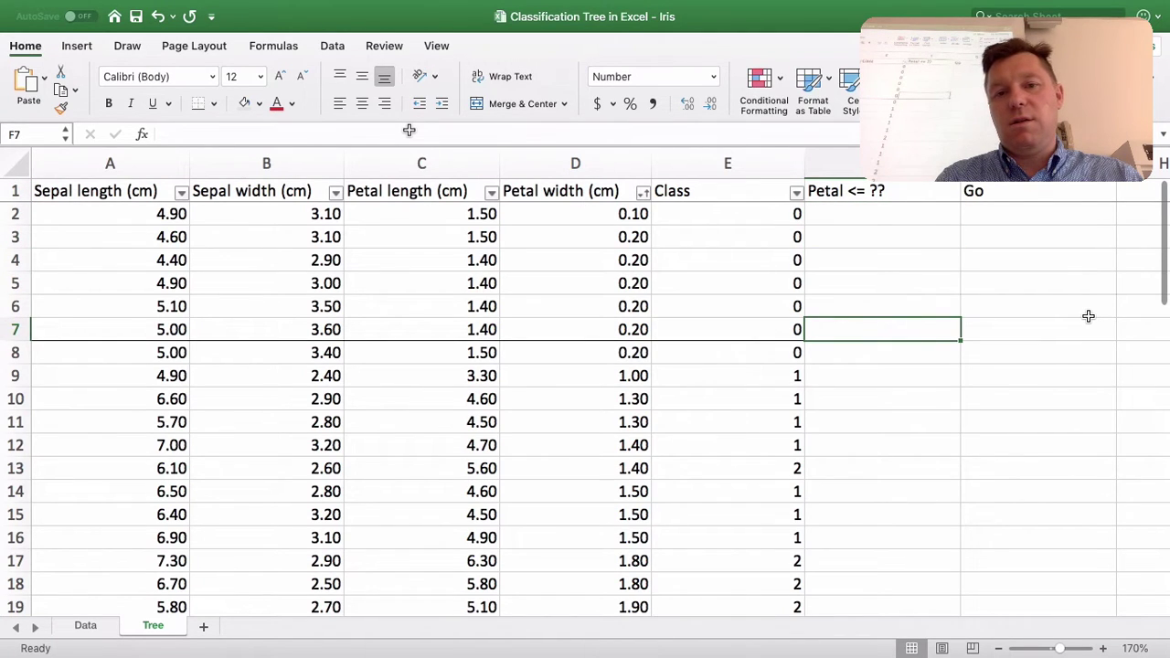
pyautogui.write('0')
pyautogui.press('Return')
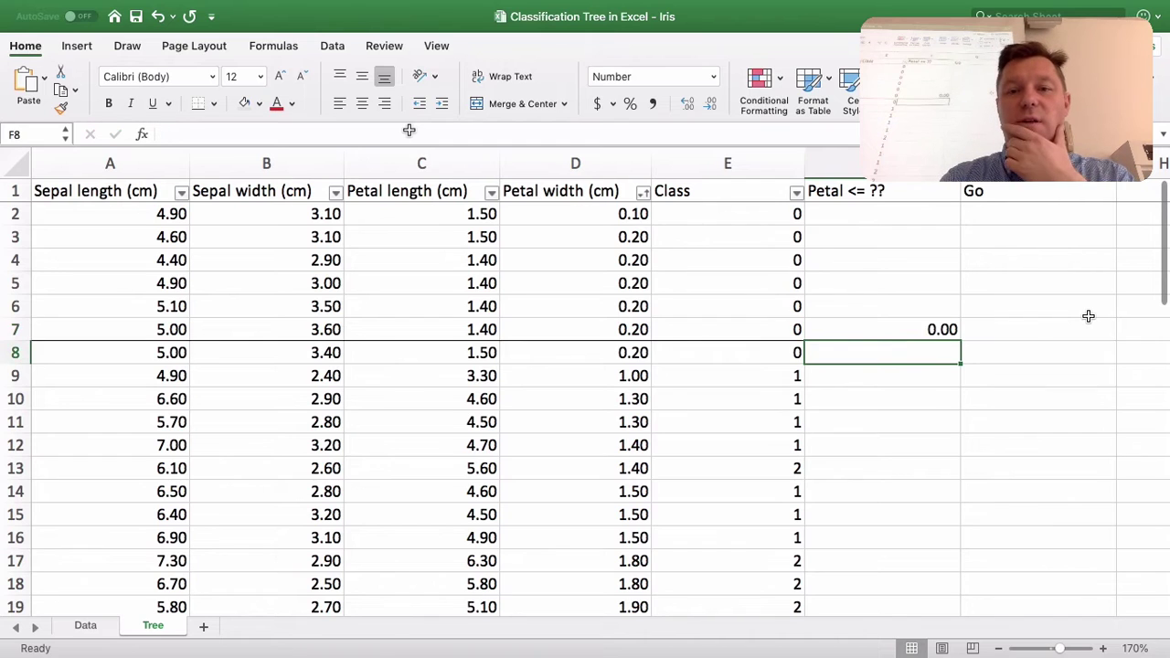
pyautogui.scroll(-3, 1087, 316)
pyautogui.scroll(1, 1088, 316)
pyautogui.scroll(-1, 1087, 317)
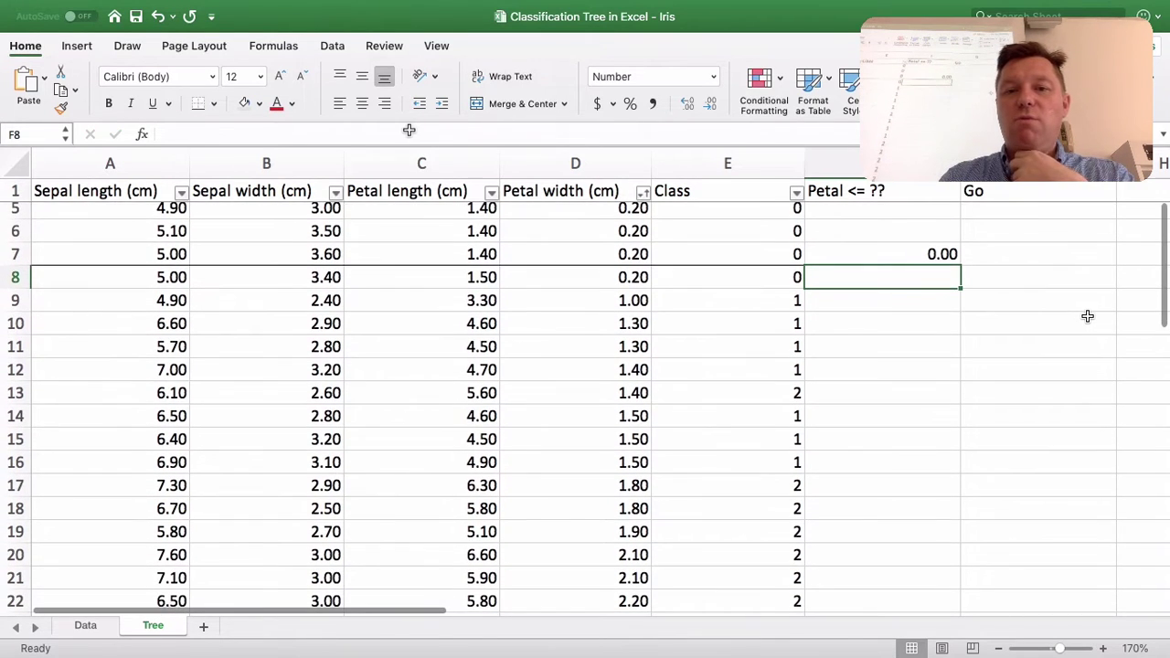
pyautogui.scroll(-1, 1088, 316)
pyautogui.scroll(1, 1087, 316)
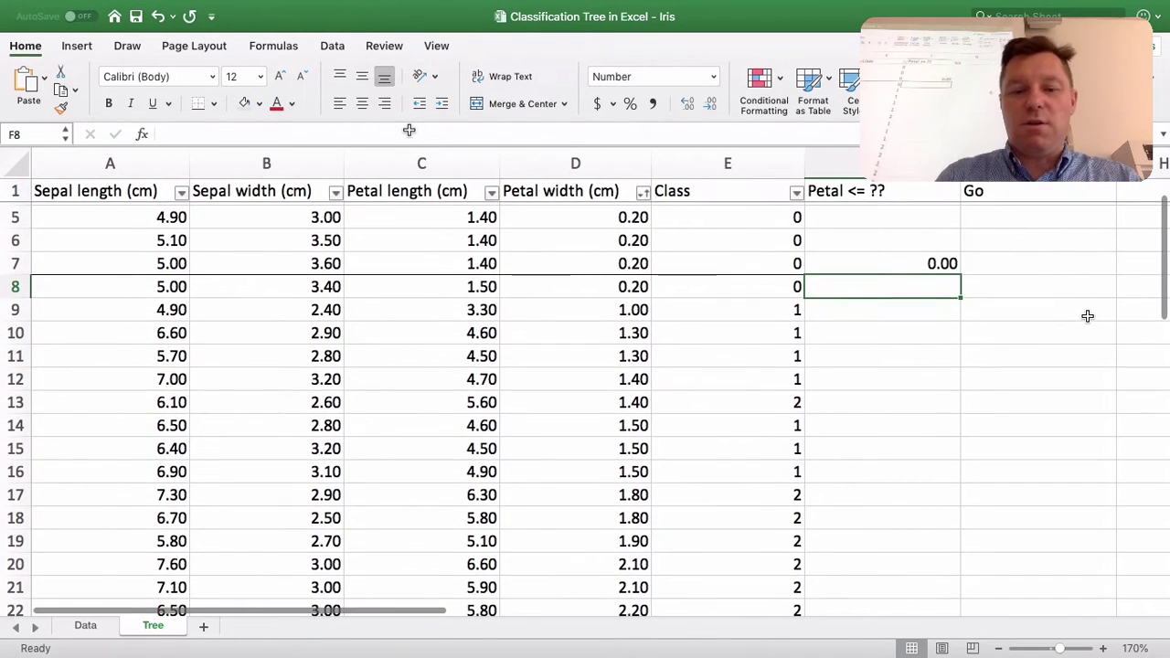
pyautogui.write('1 -')
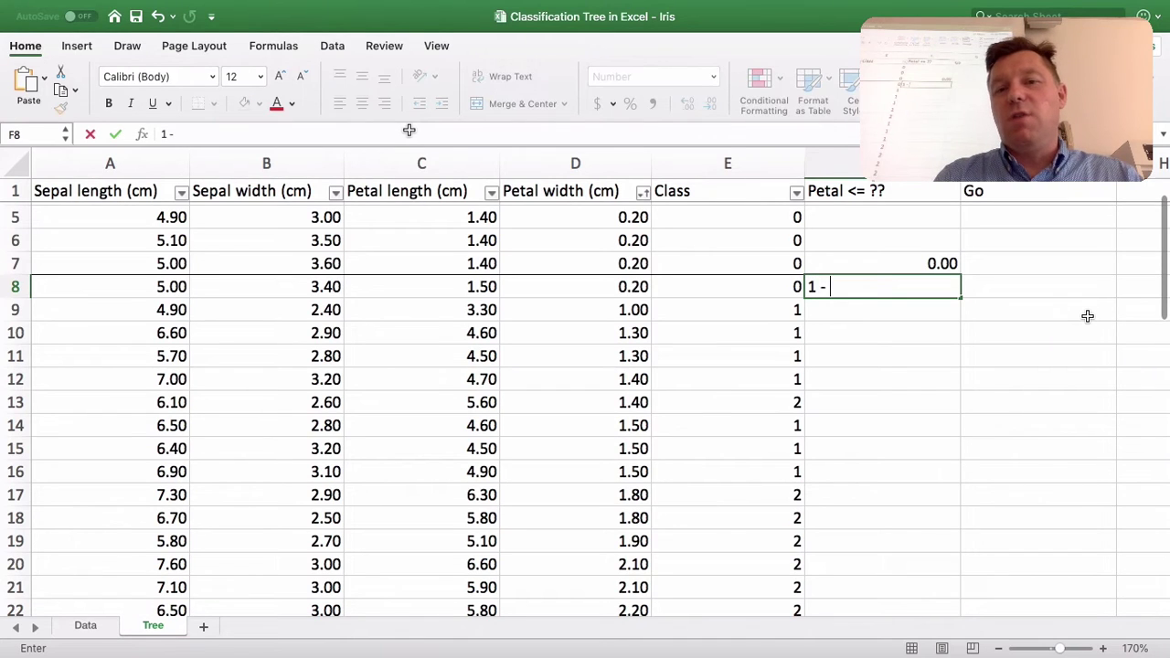
pyautogui.press('Escape')
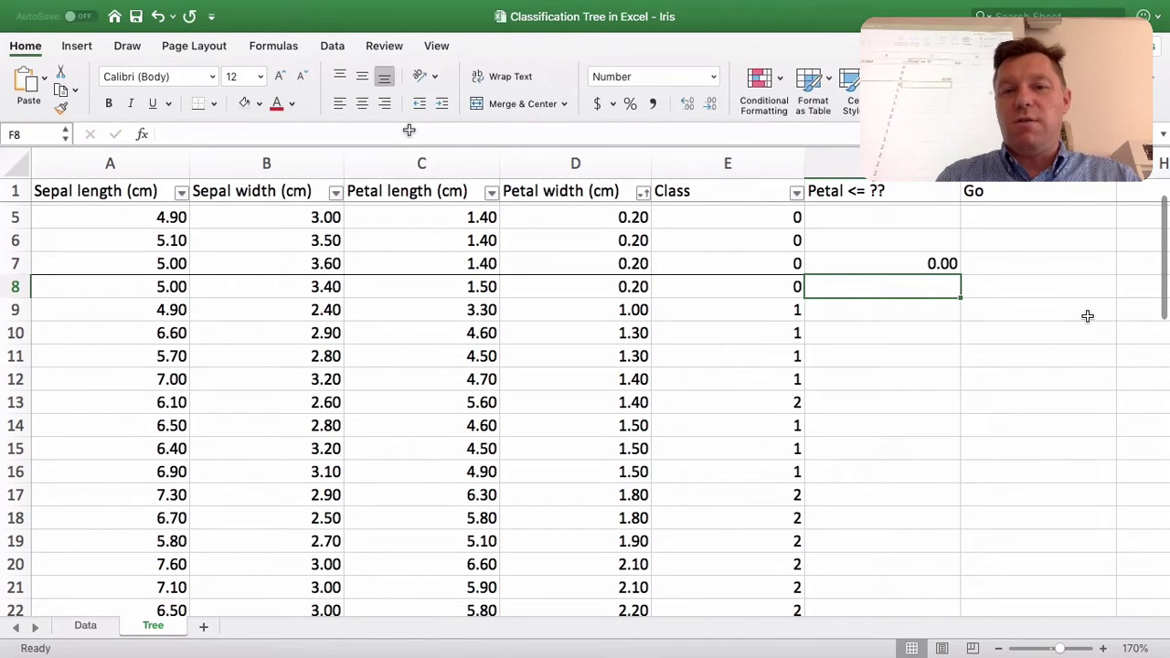
# Step: Select the Class values in E8:E22 to count the samples below the dividing line
pyautogui.press('Left')
pyautogui.press('Right')
pyautogui.press('Left')
pyautogui.scroll(-2, 1088, 316)
pyautogui.hotkey('shift', 'Down')
pyautogui.hotkey('shift', 'Down')
pyautogui.hotkey('shift', 'Down')
pyautogui.hotkey('shift', 'Down')
pyautogui.hotkey('shift', 'Down')
pyautogui.hotkey('shift', 'Down')
pyautogui.hotkey('shift', 'Down')
pyautogui.hotkey('shift', 'Down')
pyautogui.hotkey('shift', 'Down')
pyautogui.hotkey('shift', 'Down')
pyautogui.hotkey('shift', 'Down')
pyautogui.hotkey('shift', 'Down')
pyautogui.hotkey('shift', 'Down')
pyautogui.hotkey('shift', 'Down')
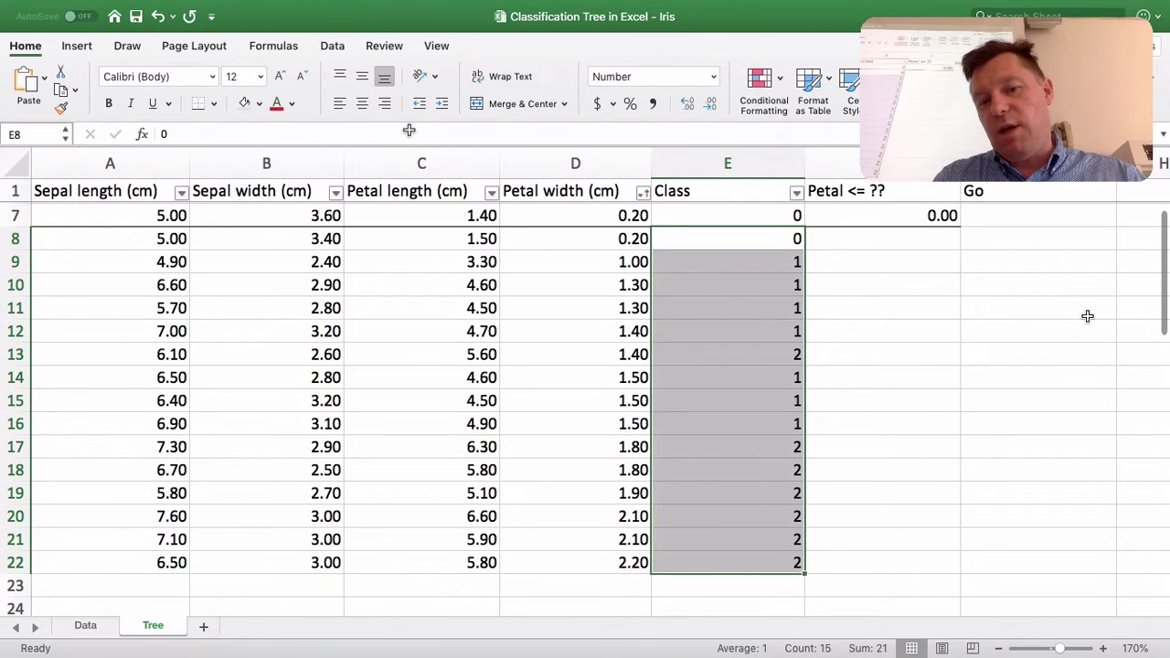
pyautogui.scroll(2, 1088, 316)
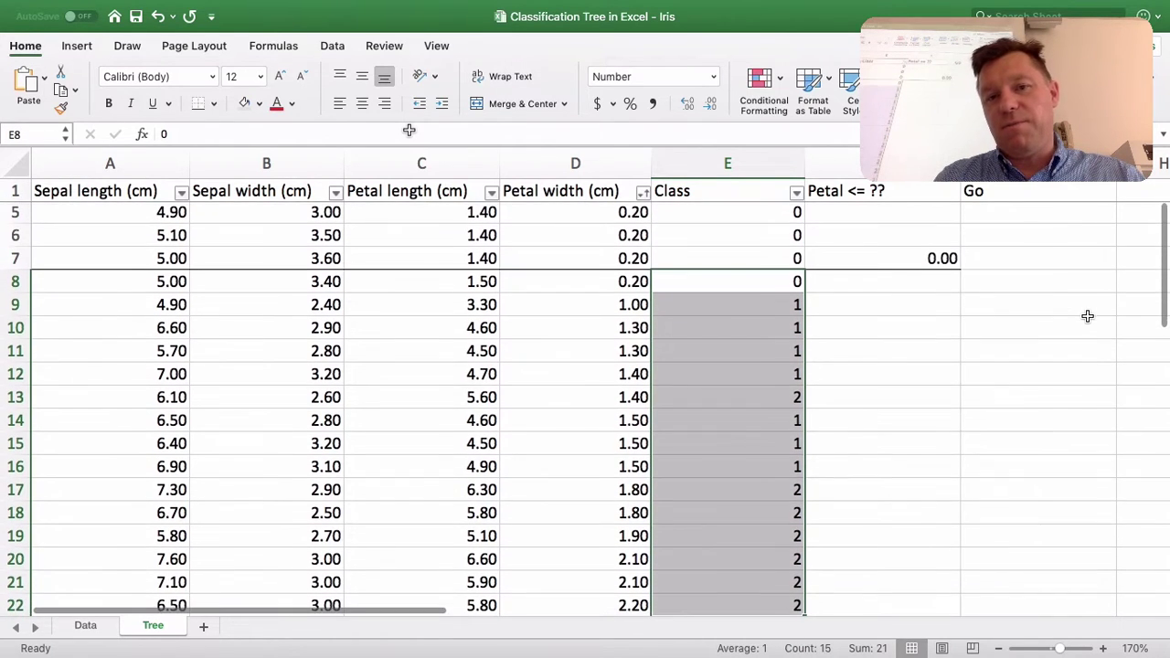
# Step: Enter 15 in the Petal <= ?? column and 1 in the Go column of row 8
pyautogui.click(929, 287)
pyautogui.write('15')
pyautogui.press('Return')
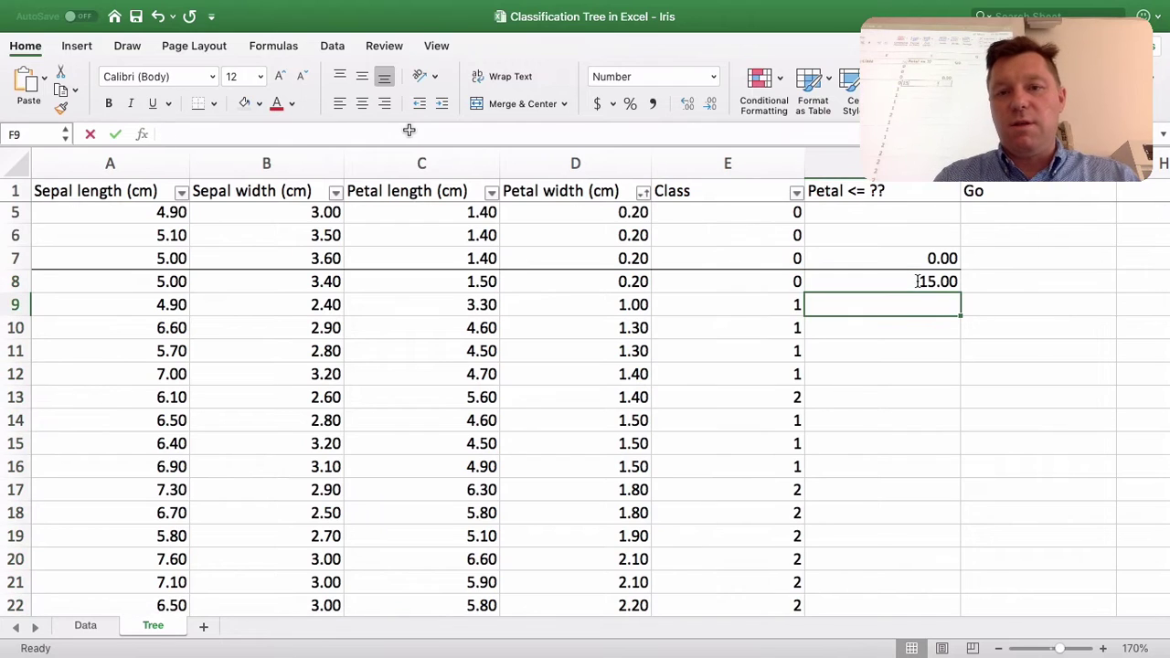
pyautogui.press('Right')
pyautogui.press('Left')
pyautogui.press('Up')
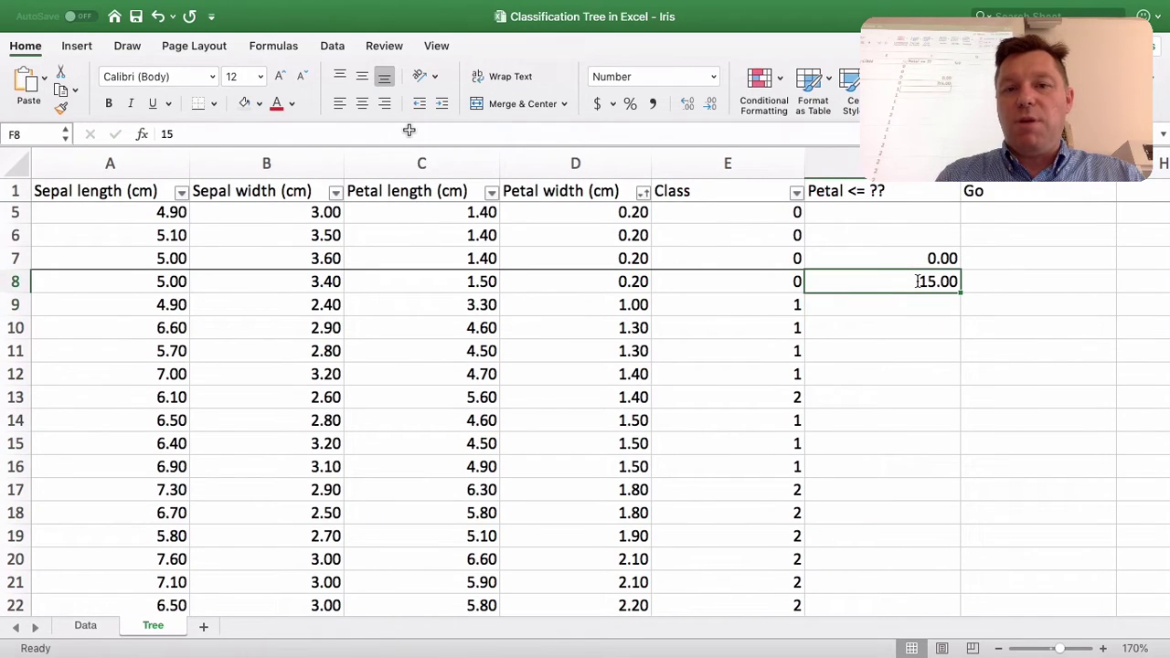
pyautogui.press('Right')
pyautogui.write('1')
pyautogui.press('Return')
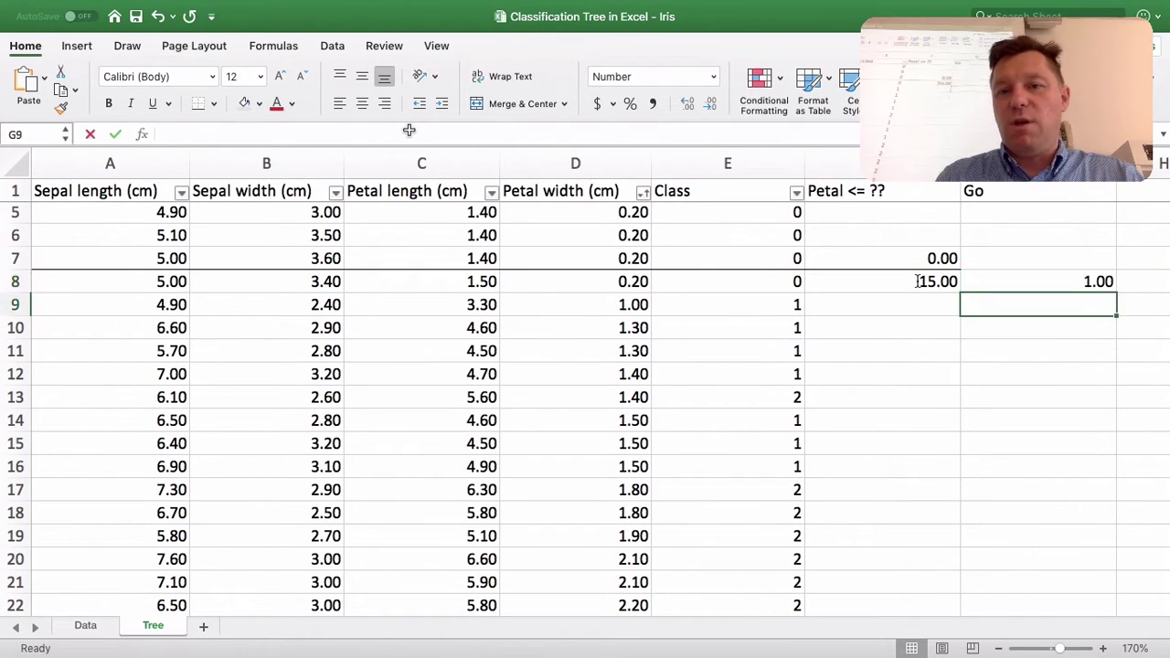
pyautogui.scroll(-2, 916, 282)
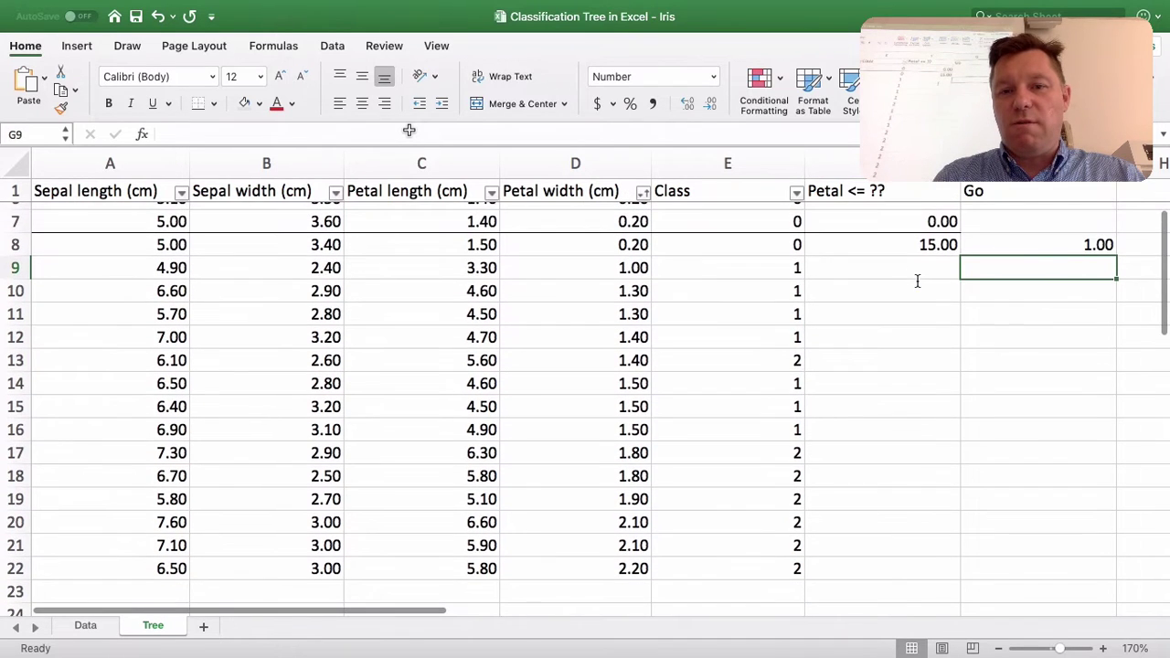
# Step: Count the class 1 samples below the dividing line and enter 7 in the Go column of row 9
pyautogui.click(769, 265)
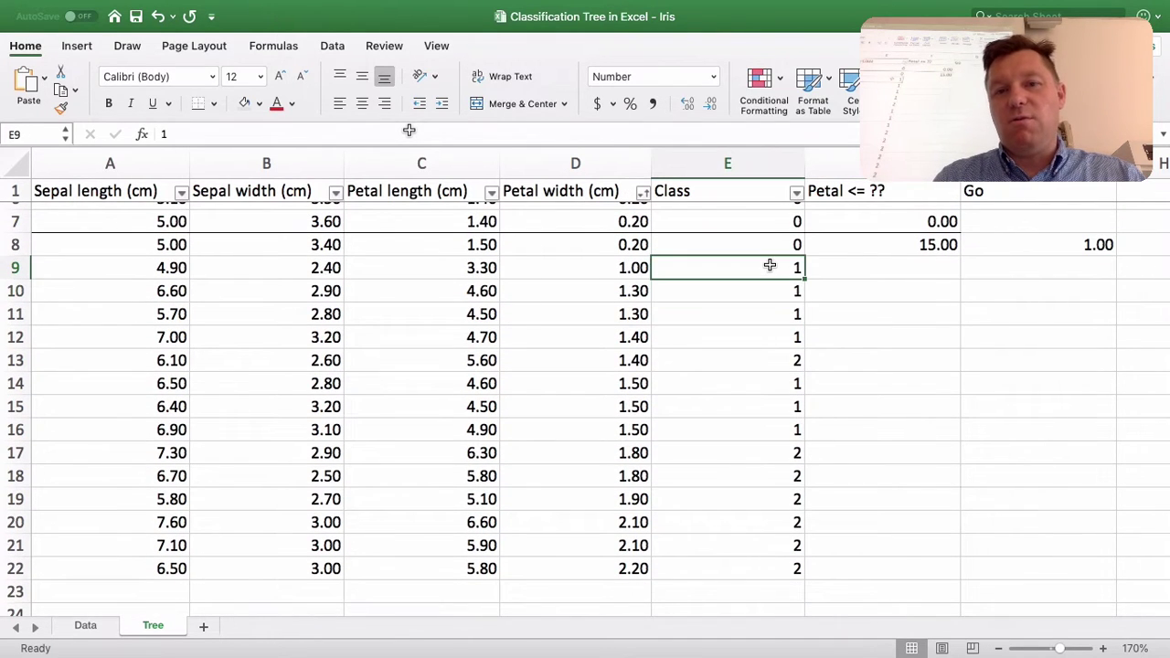
pyautogui.press('Down')
pyautogui.press('Down')
pyautogui.press('Down')
pyautogui.press('Down')
pyautogui.press('Down')
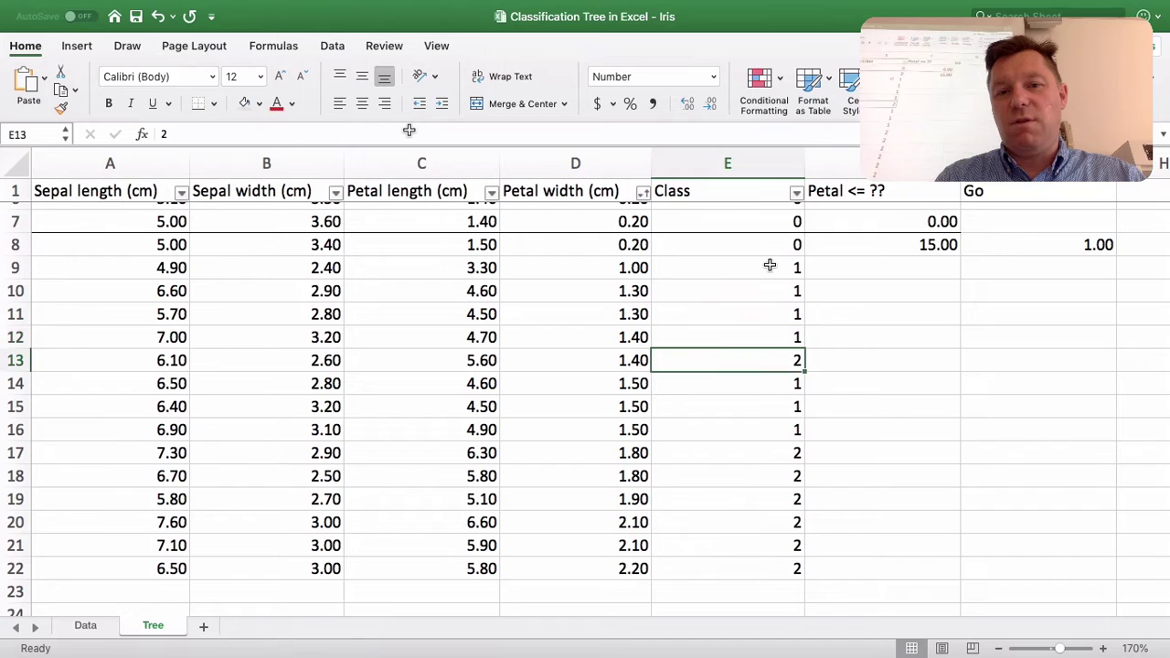
pyautogui.press('Down')
pyautogui.press('Down')
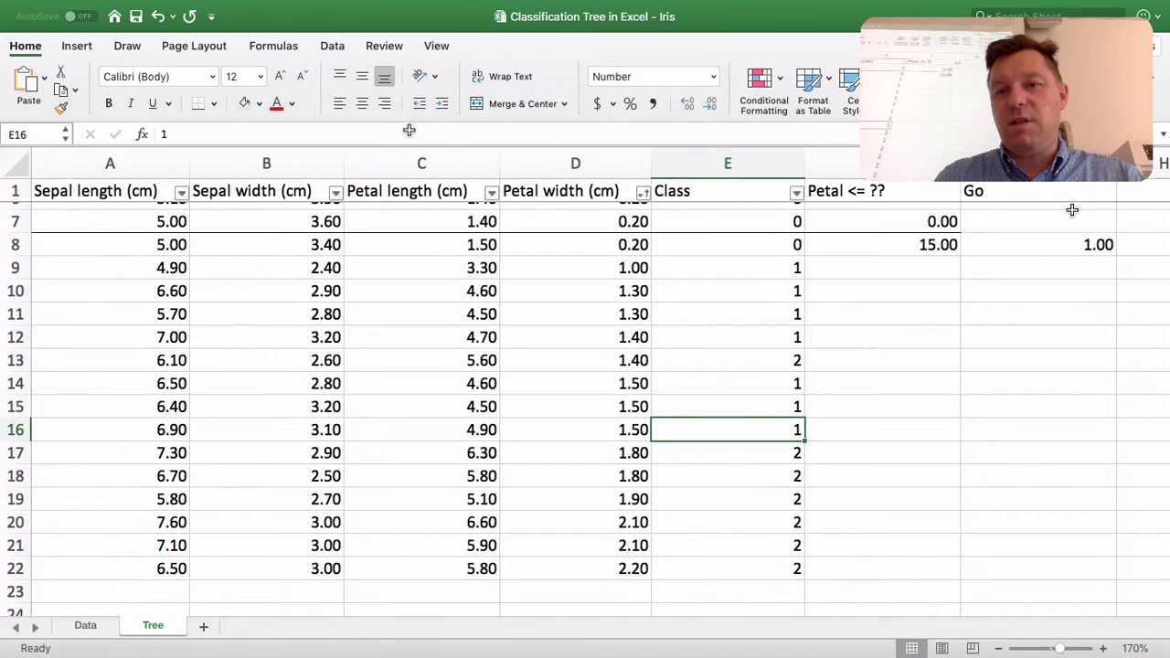
pyautogui.click(1048, 272)
pyautogui.write('7')
pyautogui.press('Return')
# Step: Count the class 2 samples below the dividing line and enter 7 in the Go column of row 10
pyautogui.press('Left')
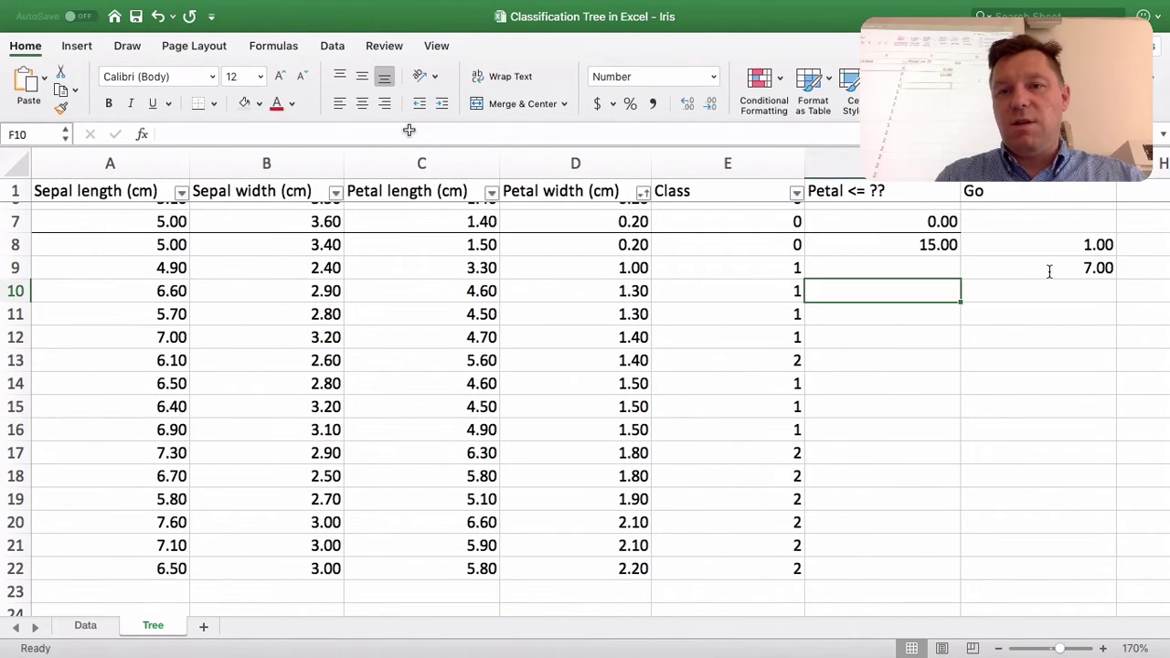
pyautogui.press('Left')
pyautogui.press('Up')
pyautogui.press('Down')
pyautogui.press('Down')
pyautogui.press('Down')
pyautogui.press('Down')
pyautogui.press('Down')
pyautogui.press('Down')
pyautogui.press('Down')
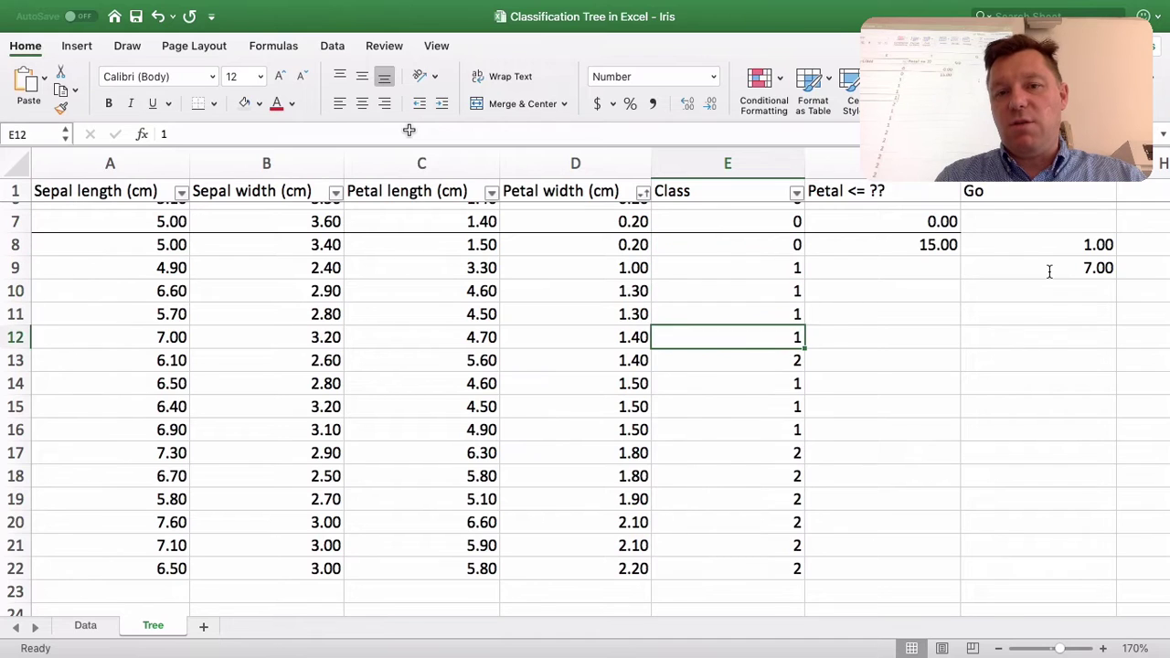
pyautogui.press('Down')
pyautogui.press('Down')
pyautogui.press('Down')
pyautogui.press('Down')
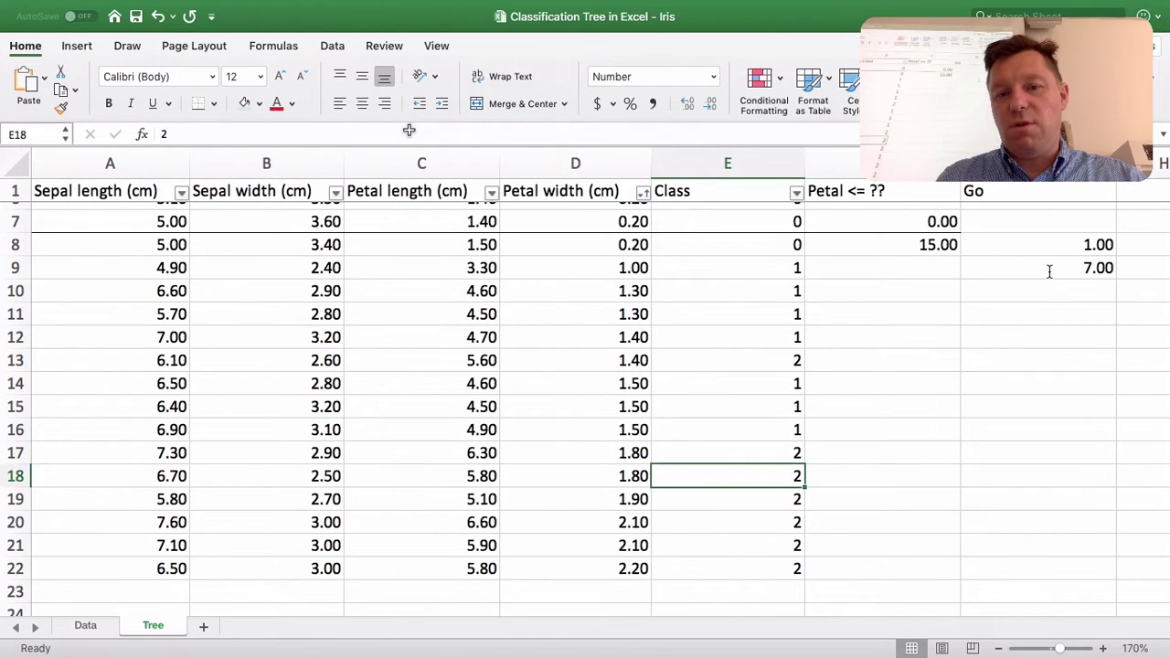
pyautogui.press('Down')
pyautogui.press('Down')
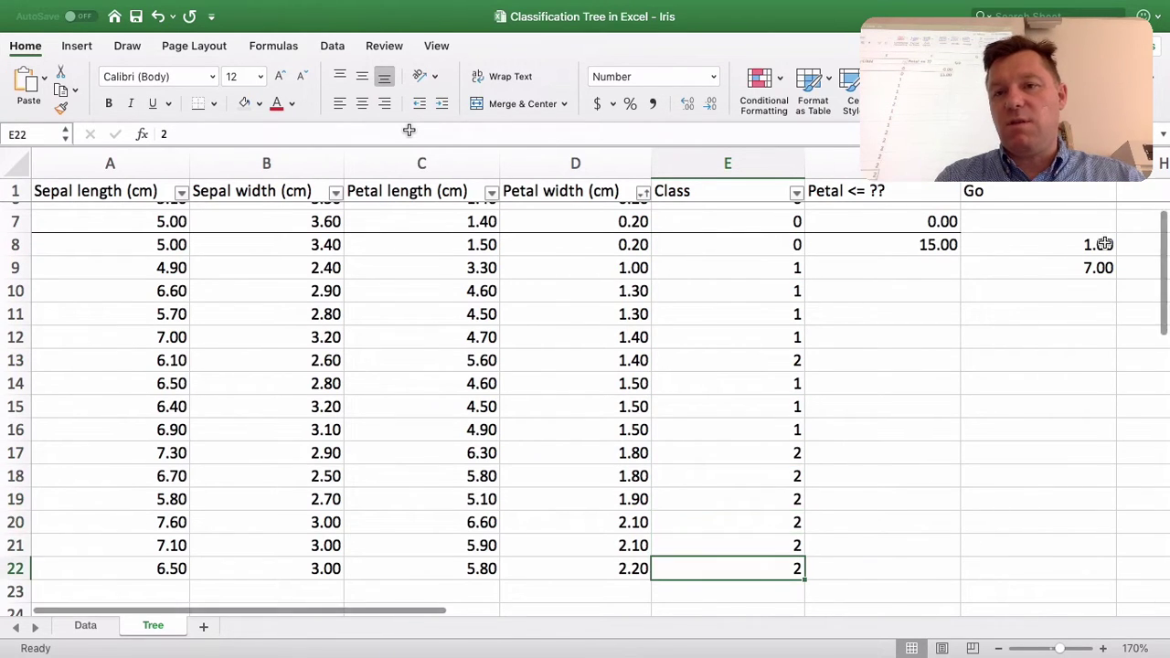
pyautogui.click(1073, 279)
pyautogui.write('7')
pyautogui.press('Return')
# Step: Reference the sample total of row 8 in cell F9 with the formula =F8
pyautogui.scroll(5, 1074, 280)
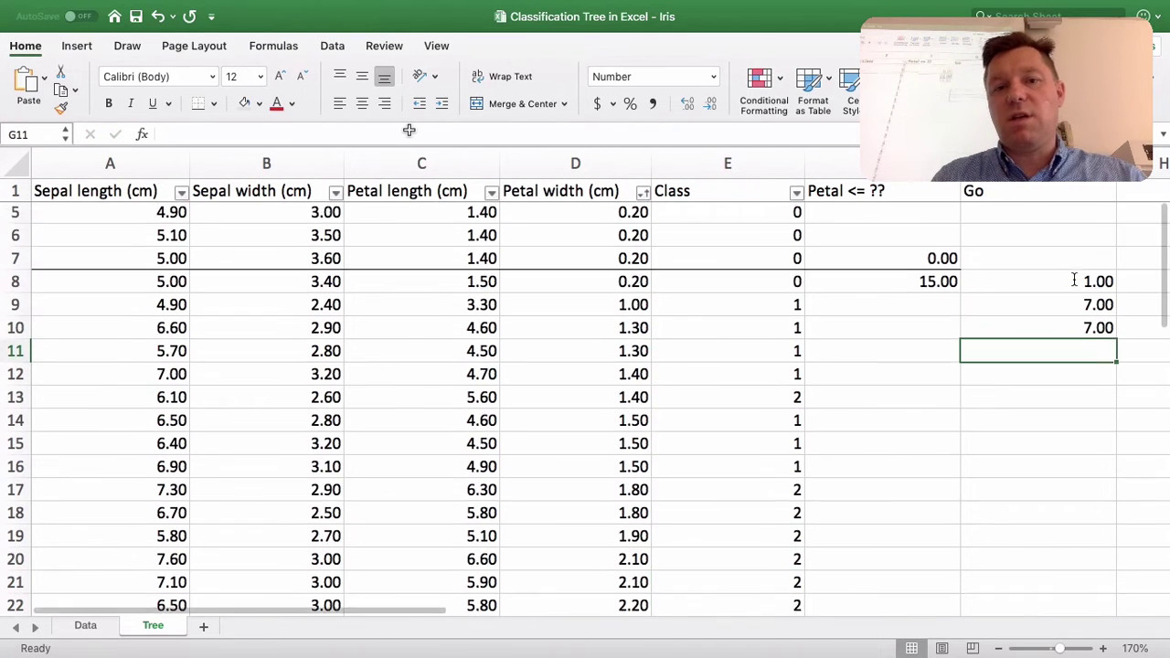
pyautogui.scroll(-4, 1074, 280)
pyautogui.click(1003, 262)
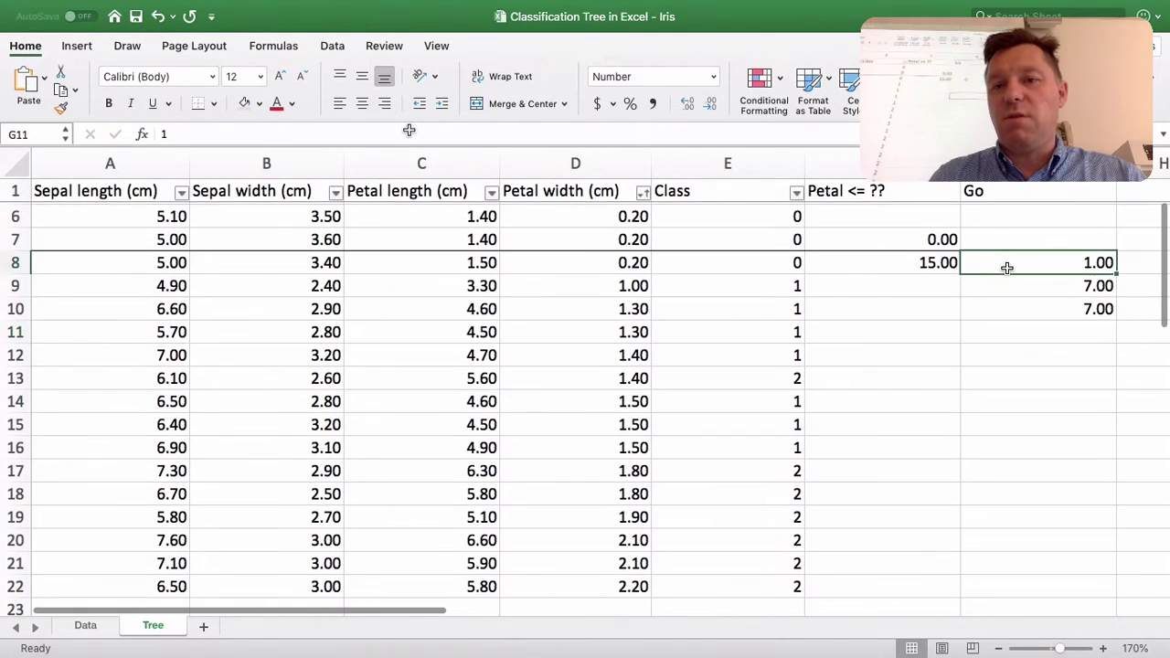
pyautogui.press('Down')
pyautogui.press('Up')
pyautogui.press('Left')
pyautogui.press('Down')
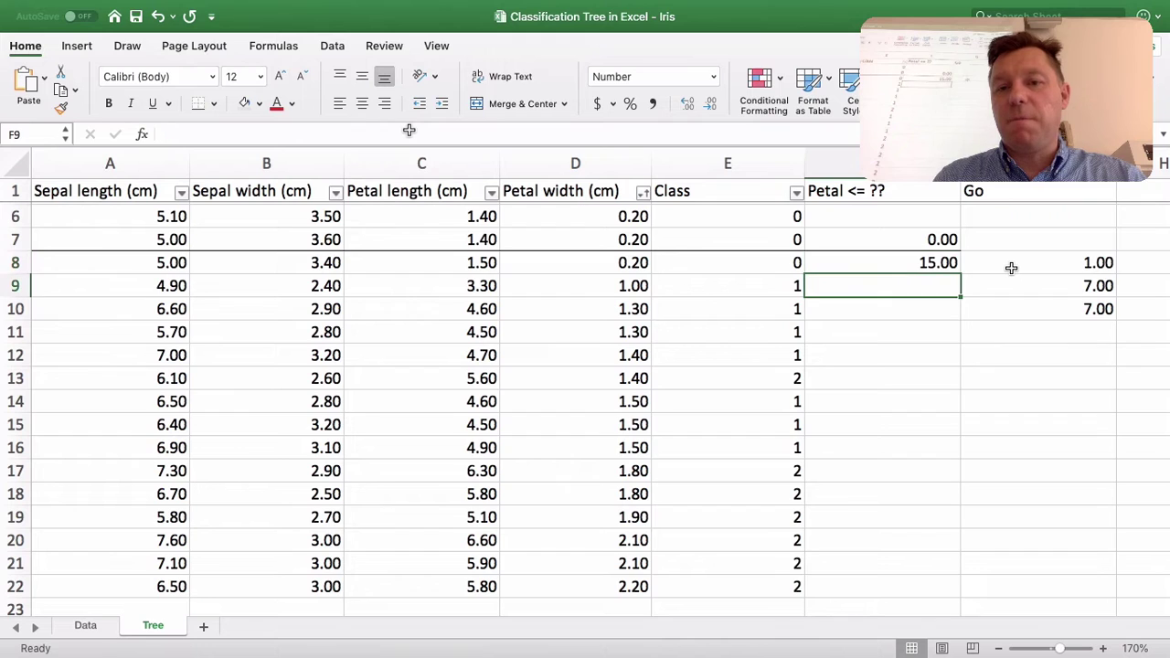
pyautogui.press('Up')
pyautogui.write('=')
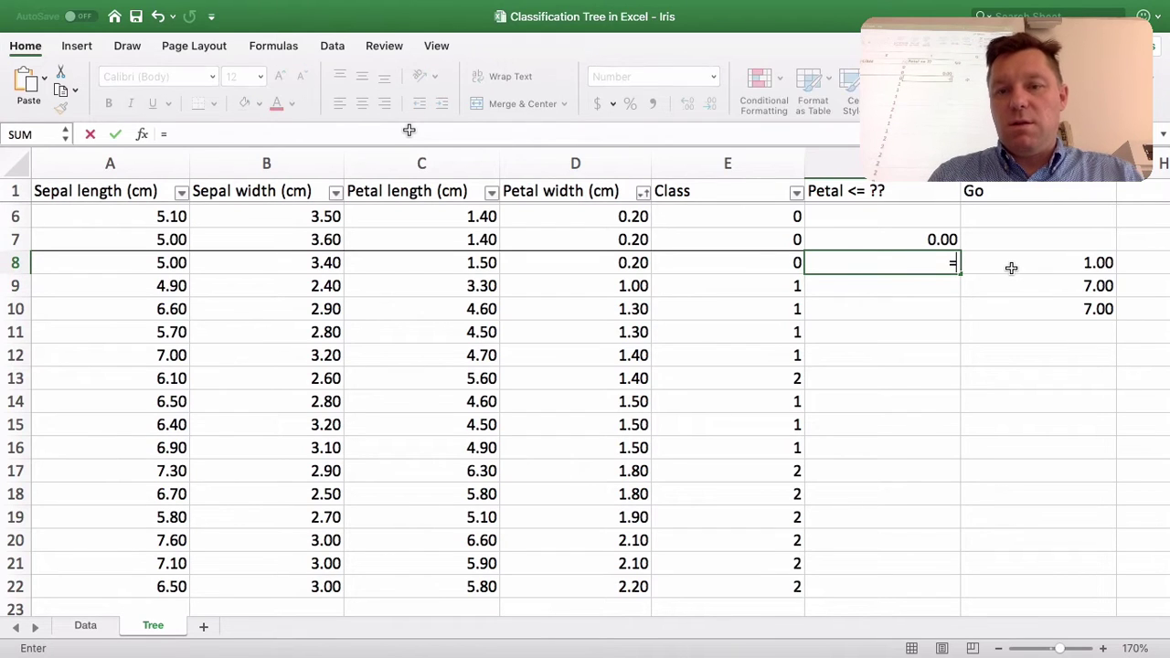
pyautogui.press('Escape')
pyautogui.press('Down')
pyautogui.write('=')
pyautogui.press('Up')
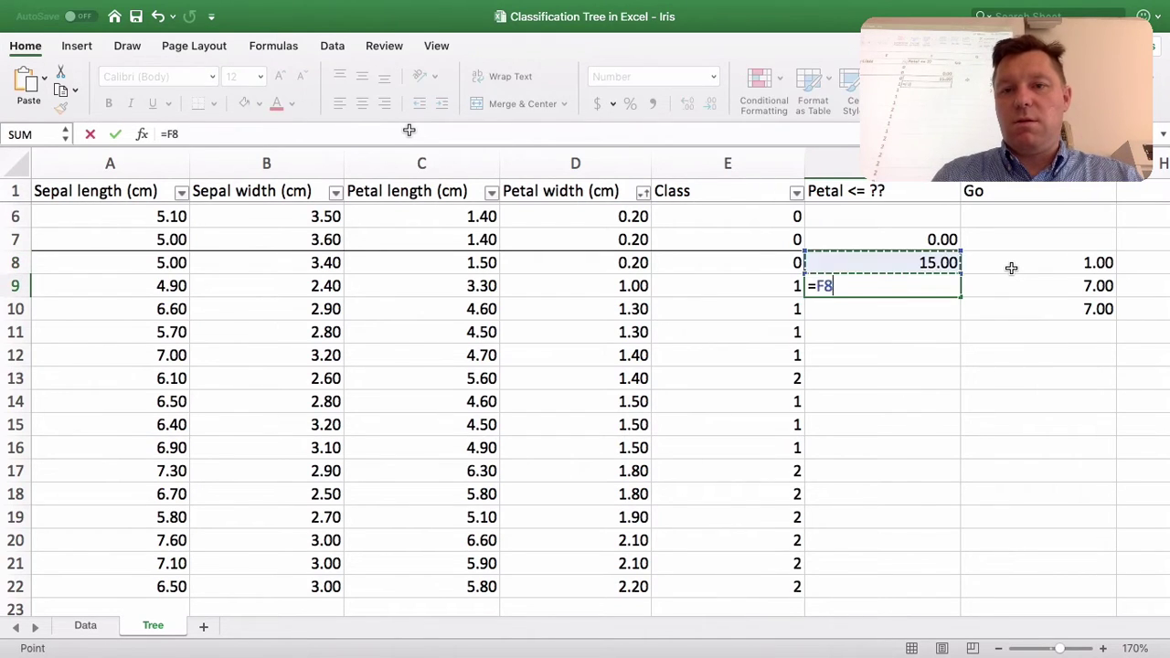
pyautogui.press('Return')
# Step: Copy the total-reference formula from F9 down to F10
pyautogui.press('Up')
pyautogui.hotkey('ctrl', 'c')
pyautogui.press('Down')
pyautogui.press('Return')
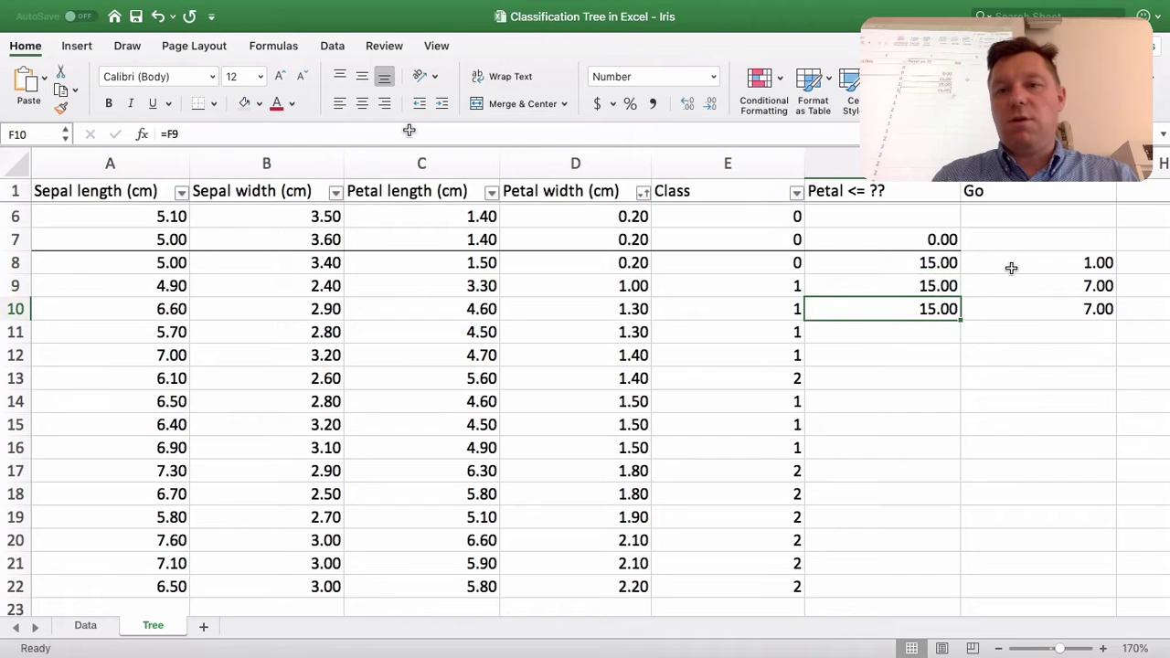
# Step: Calculate the class 0 proportion in H8 with the formula =G8/F8
pyautogui.press('Up')
pyautogui.press('Up')
pyautogui.press('Right')
pyautogui.press('Right')
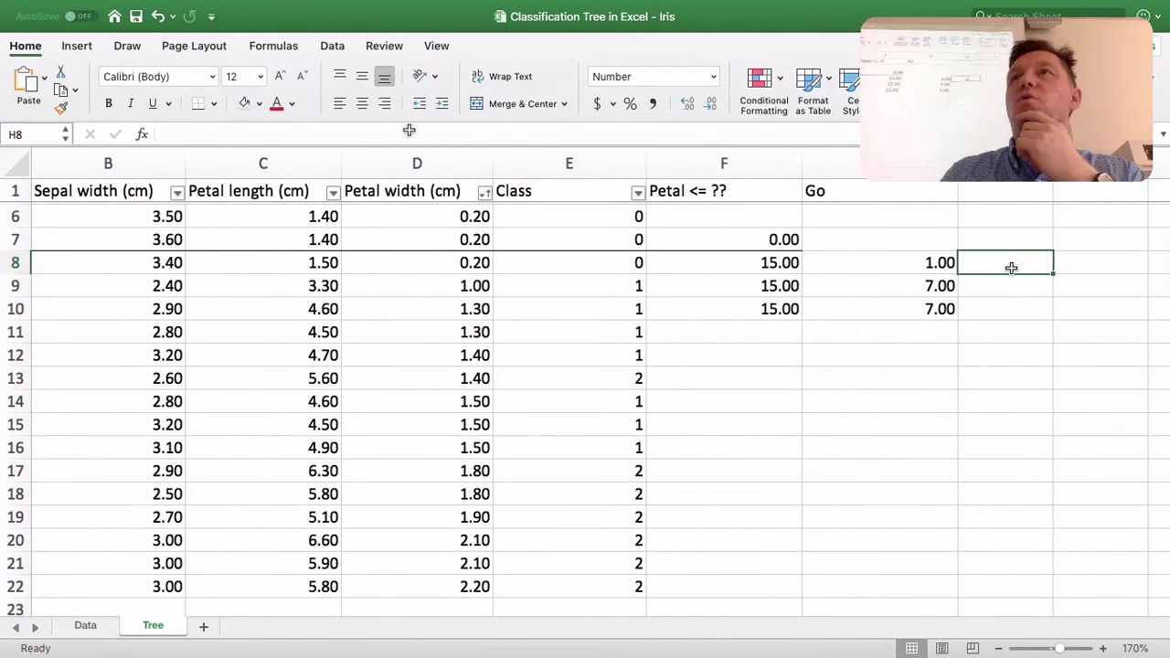
pyautogui.write('=')
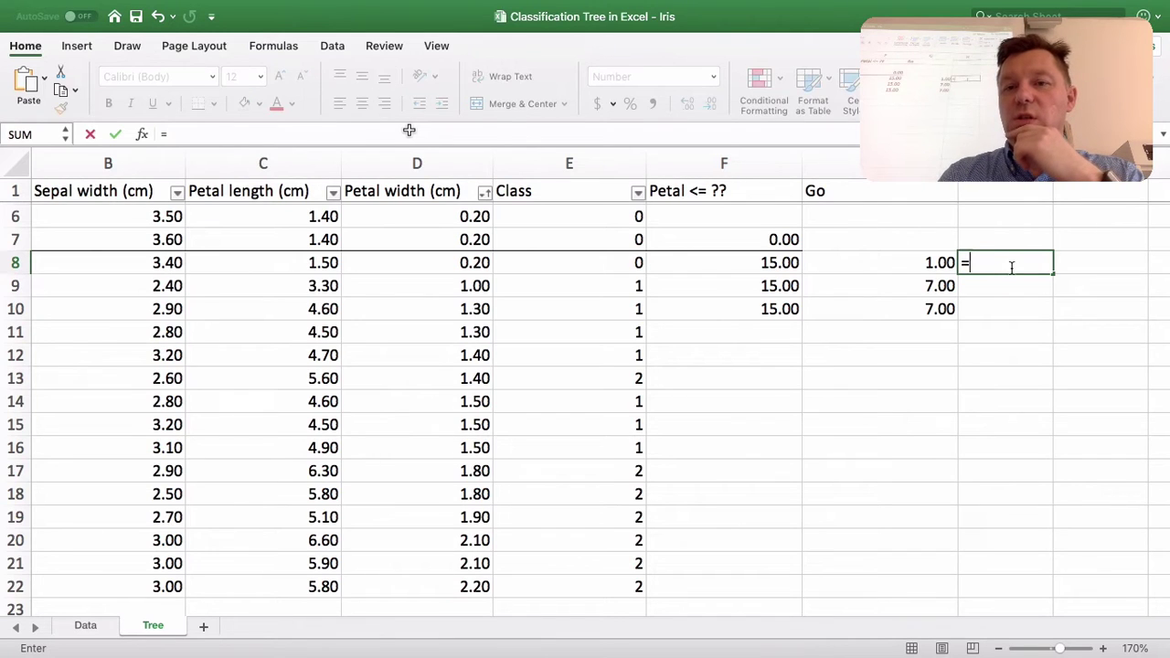
pyautogui.press('Left')
pyautogui.write('/')
pyautogui.press('Left')
pyautogui.press('Left')
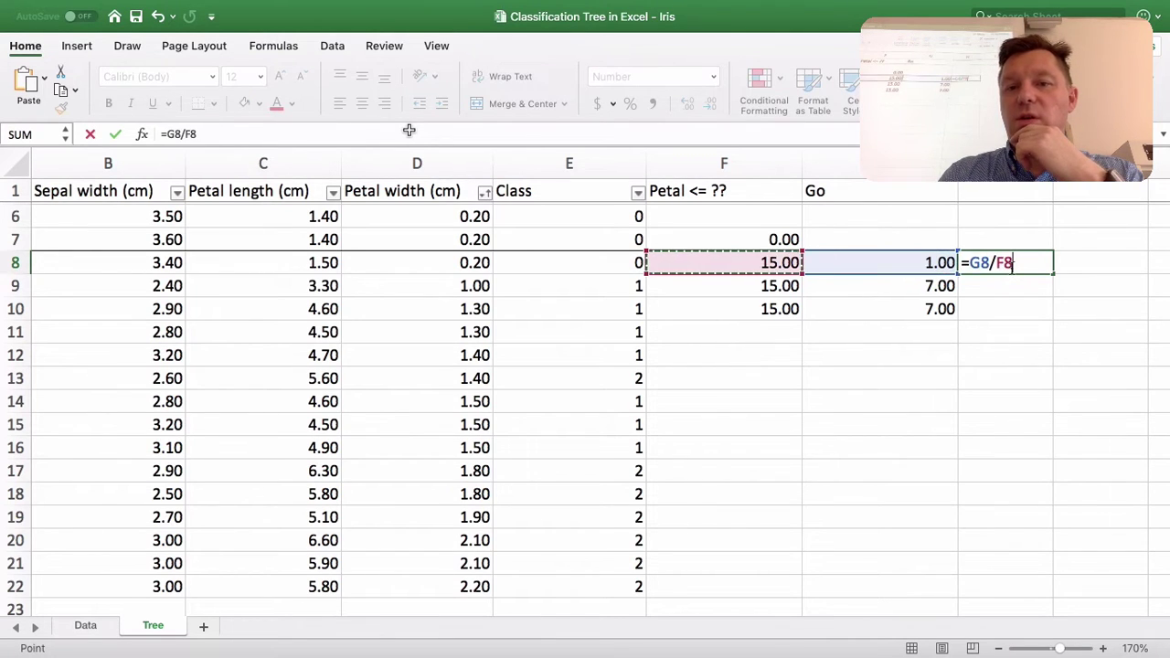
pyautogui.press('Return')
# Step: Copy the proportion formula from H8 into H9 and H10 for the other two classes
pyautogui.write('=')
pyautogui.press('Escape')
pyautogui.press('Up')
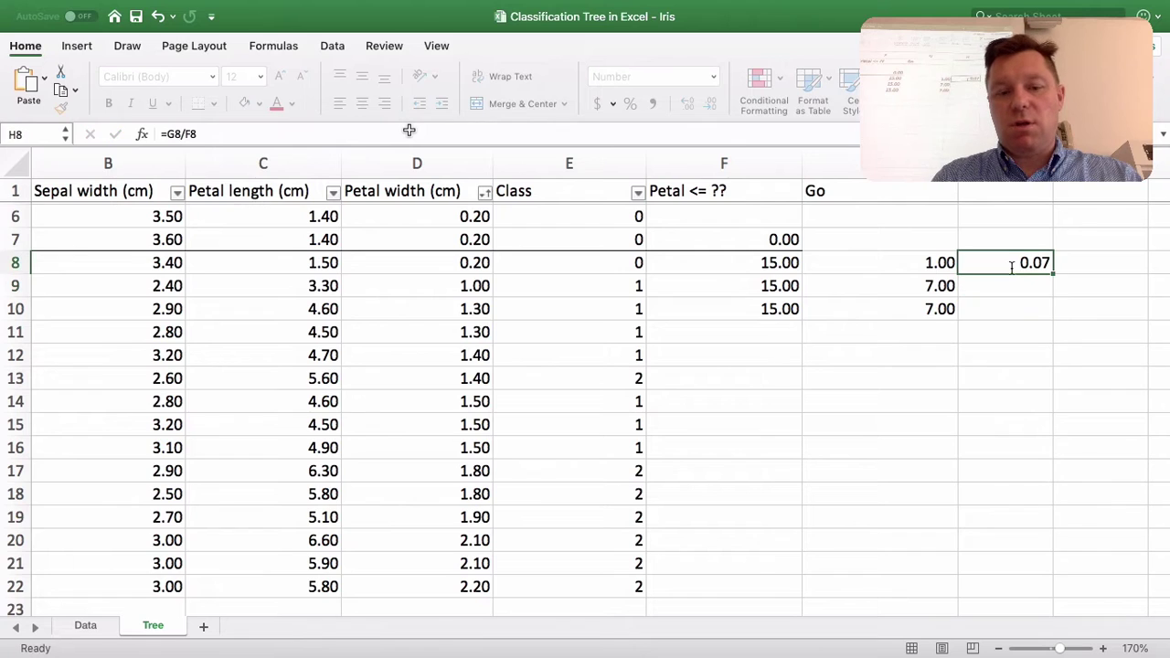
pyautogui.press('super+c')
pyautogui.press('Down')
pyautogui.press('super+v')
pyautogui.press('Down')
pyautogui.press('Return')
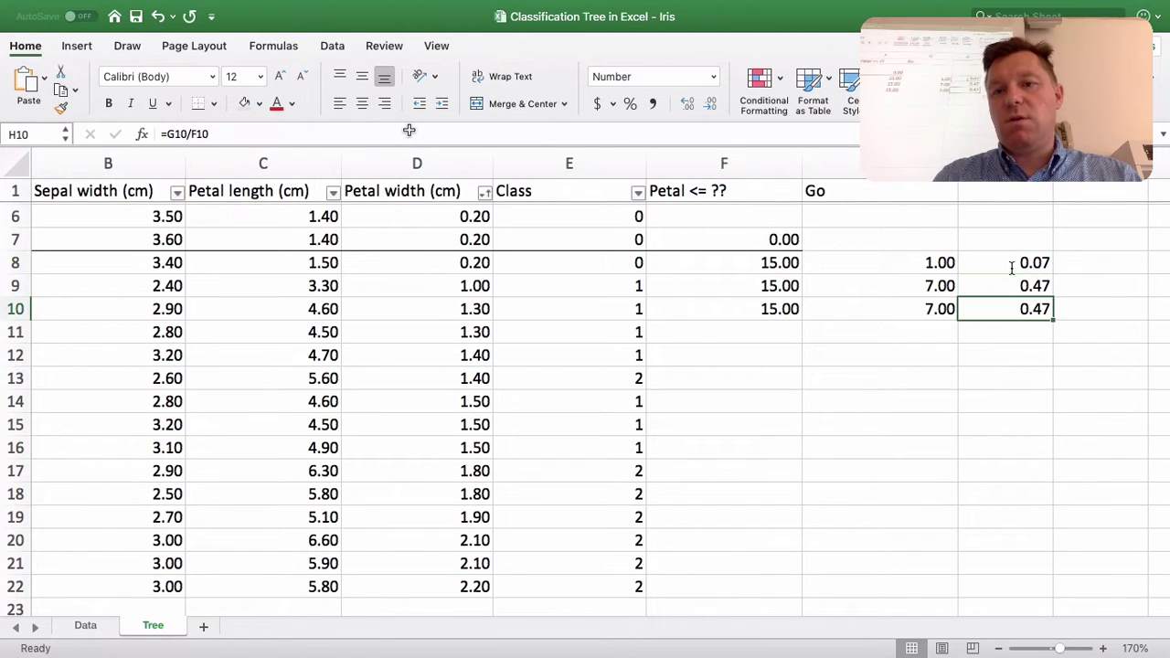
# Step: Square the class 0 proportion in I8 with the formula =H8^2
pyautogui.press('Up')
pyautogui.press('Up')
pyautogui.press('Right')
pyautogui.press('Left')
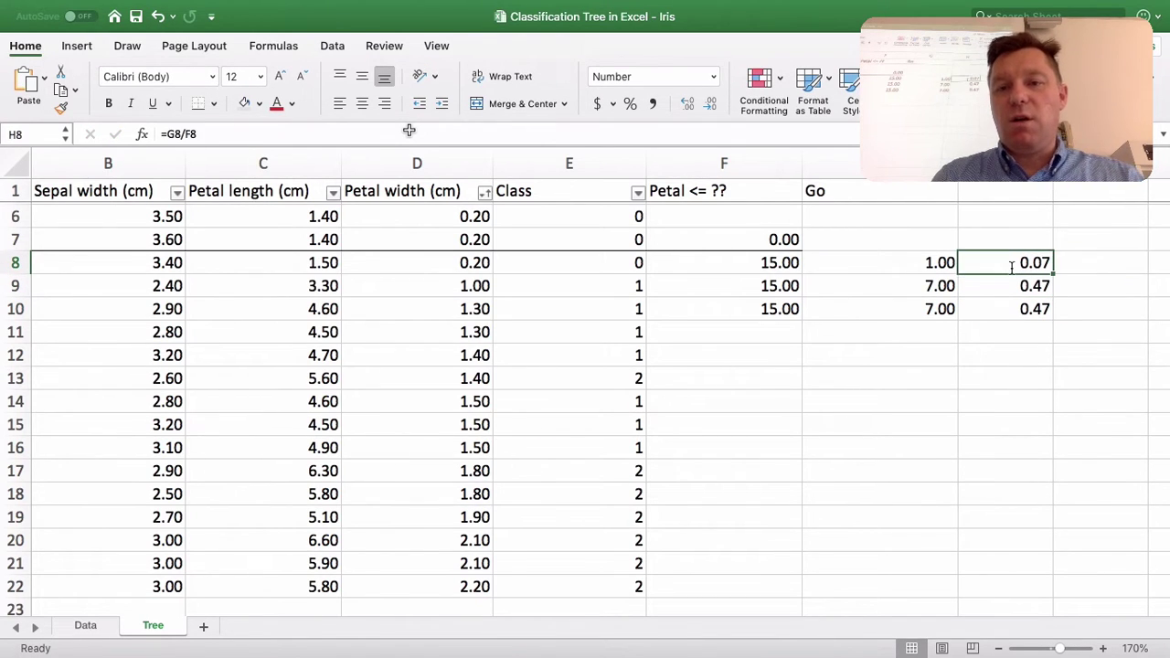
pyautogui.press('Right')
pyautogui.press('Left')
pyautogui.press('Right')
pyautogui.write('=')
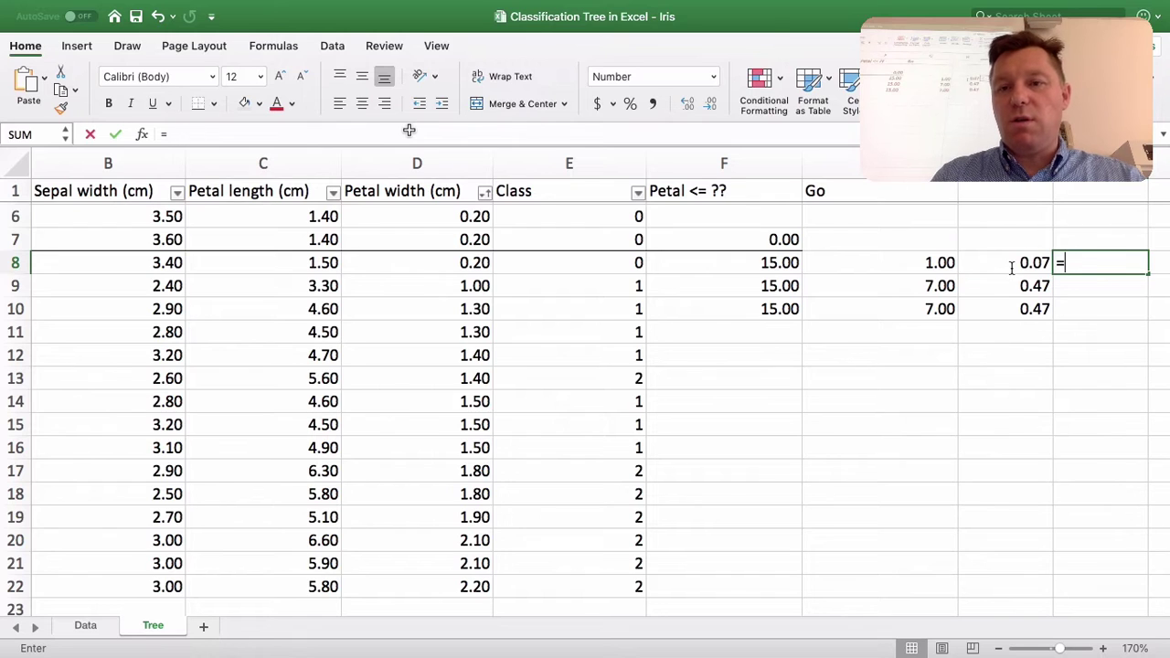
pyautogui.press('Left')
pyautogui.write('^2')
pyautogui.press('Return')
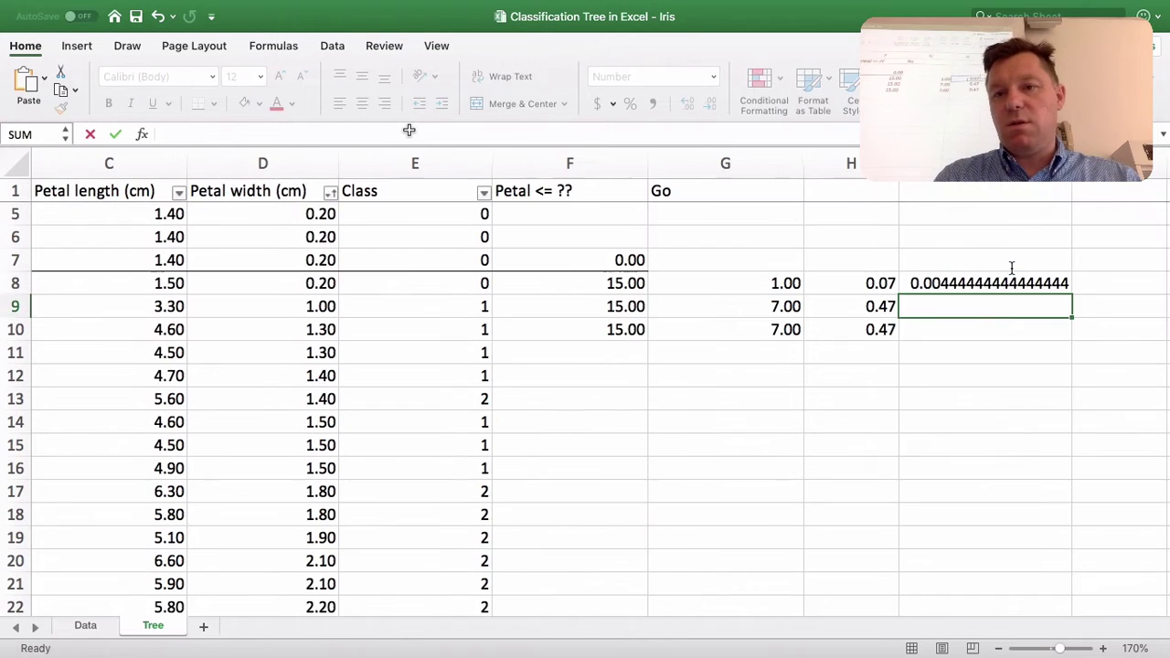
# Step: Copy the squared-proportion formula from I8 into I9:I10
pyautogui.press('Up')
pyautogui.press('super+c')
pyautogui.press('Down')
pyautogui.hotkey('shift', 'Down')
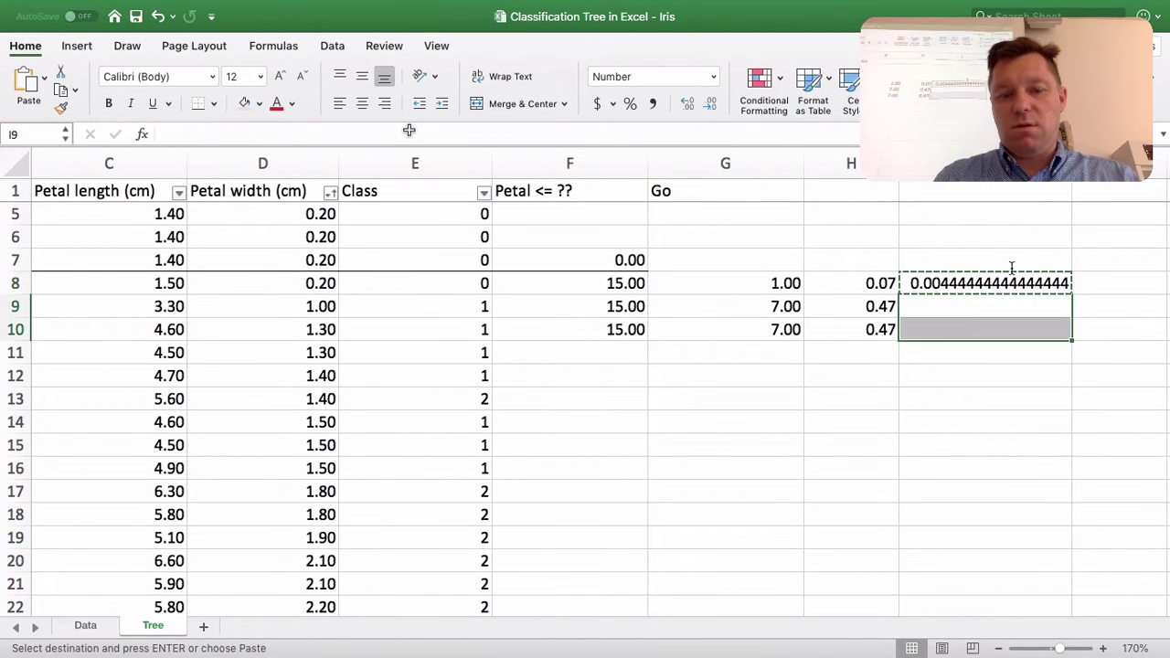
pyautogui.press('super+v')
pyautogui.press('Escape')
# Step: Format the whole of column I with the comma number style
pyautogui.hotkey('ctrl', 'space')
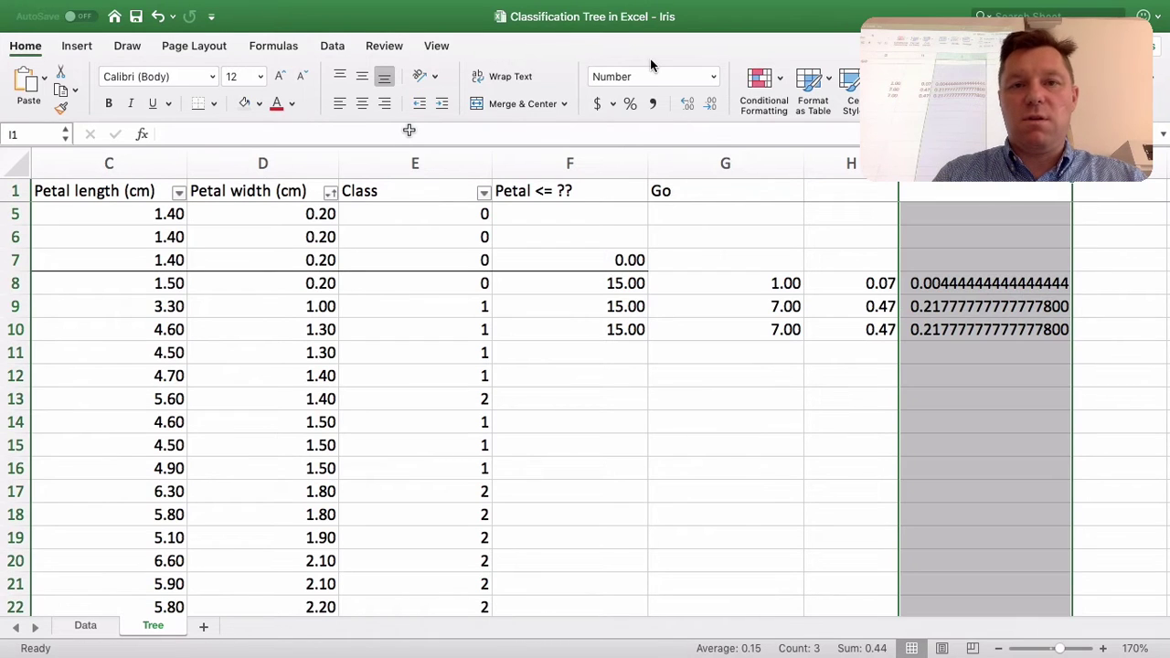
pyautogui.click(652, 103)
pyautogui.click(901, 357)
pyautogui.hscroll(-2, 901, 356)
pyautogui.scroll(1, 901, 357)
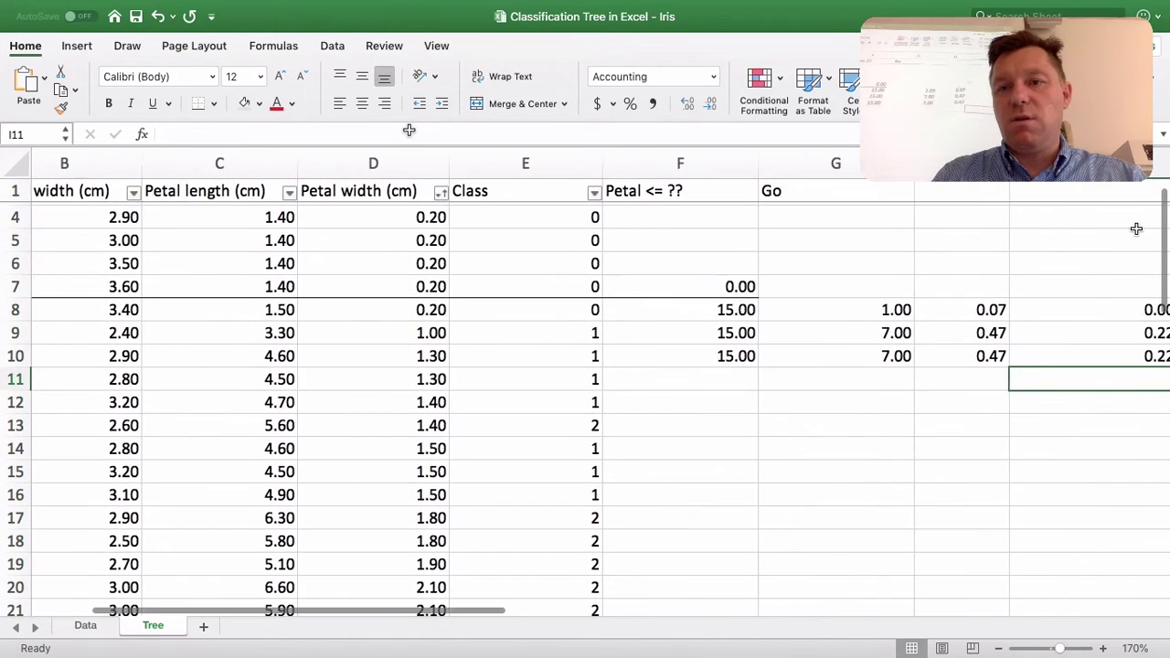
pyautogui.scroll(1, 1136, 229)
pyautogui.hscroll(-1, 1135, 229)
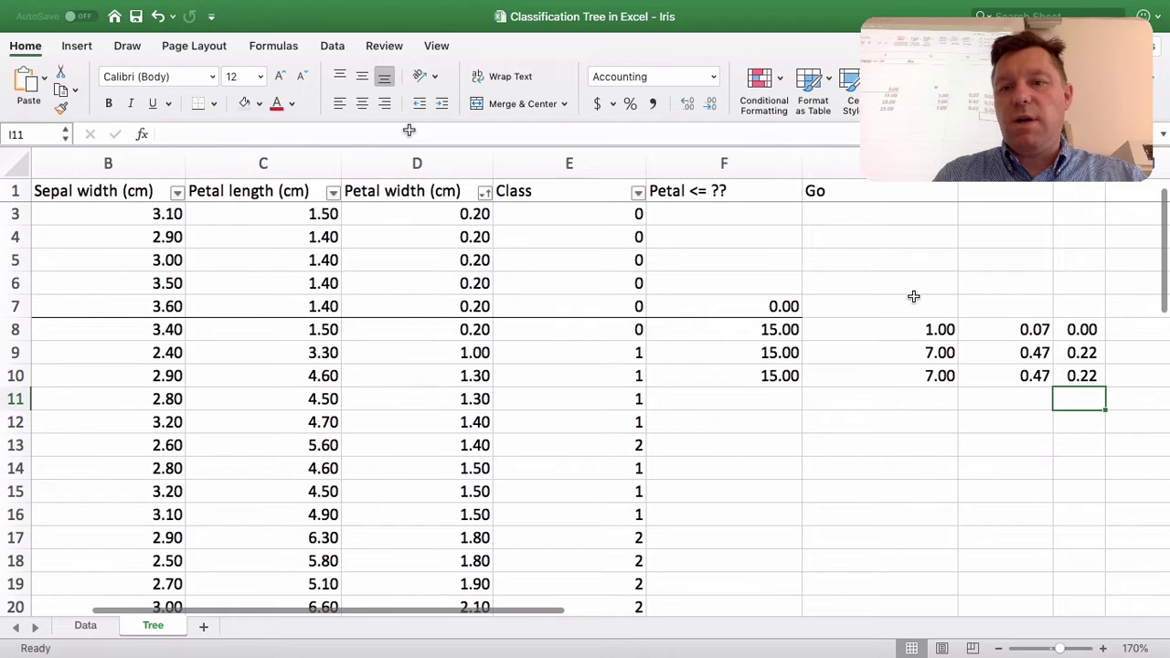
# Step: Enter 1 in cell I7, above the squared proportions
pyautogui.scroll(-1, 914, 292)
pyautogui.click(1085, 293)
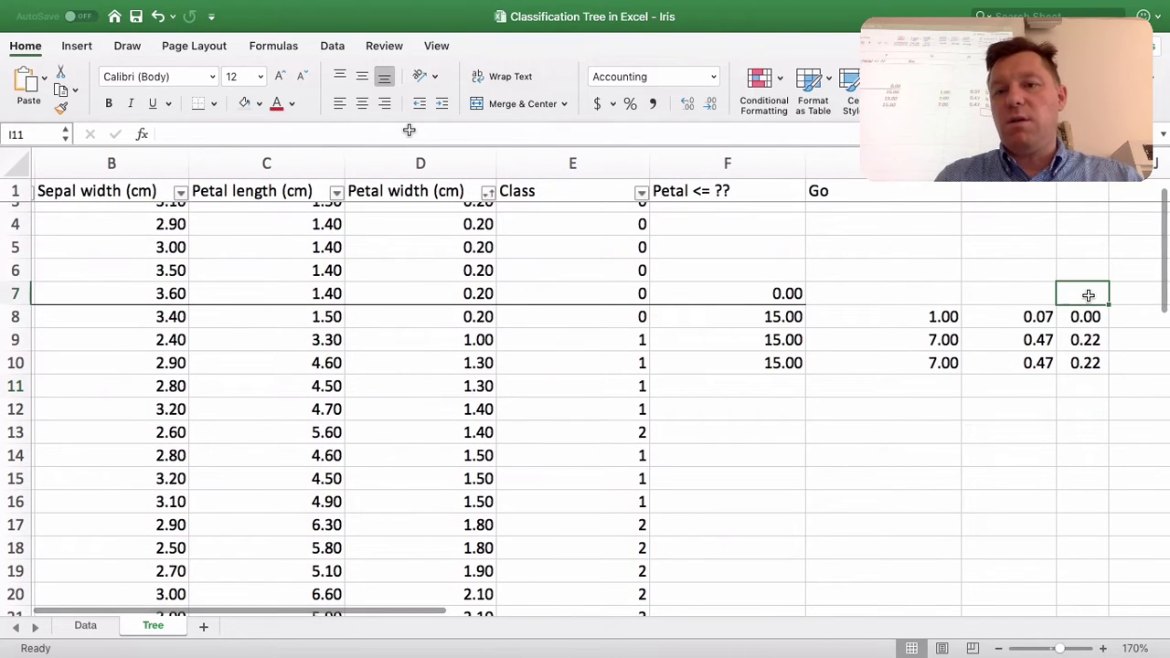
pyautogui.write('1')
pyautogui.press('Return')
# Step: Calculate the impurity in I11 by subtracting squared proportions from 1 with the formula =I7-I9-I10
pyautogui.press('Down')
pyautogui.press('Down')
pyautogui.press('Down')
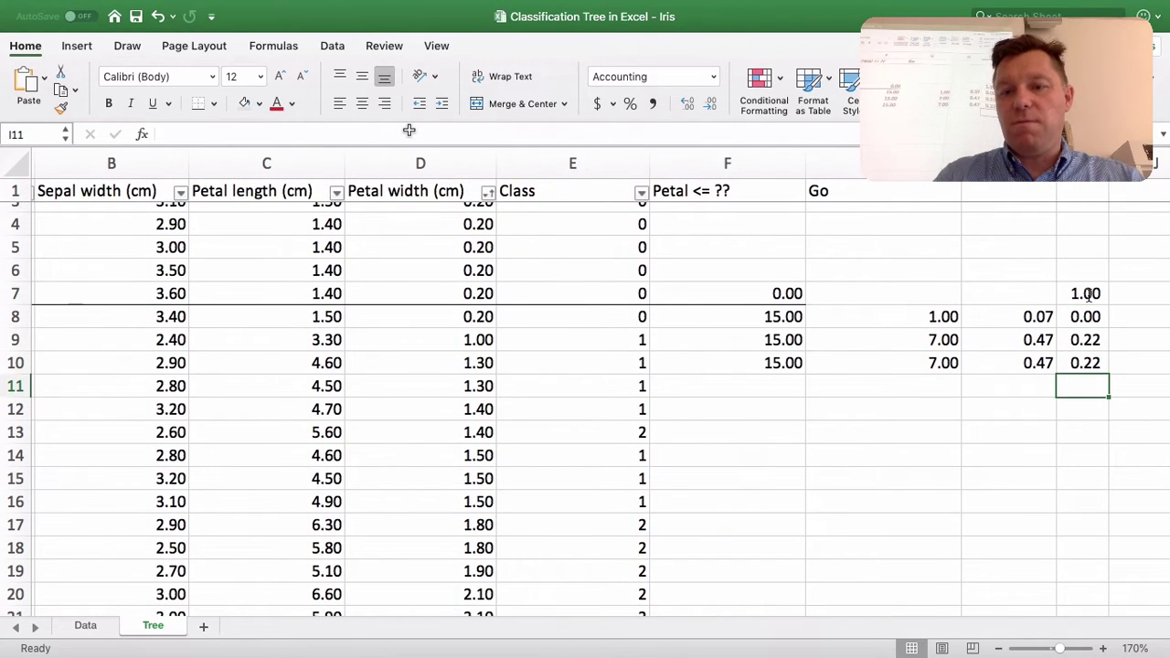
pyautogui.write('=')
pyautogui.press('Up')
pyautogui.press('Up')
pyautogui.press('Up')
pyautogui.press('Up')
pyautogui.write('-')
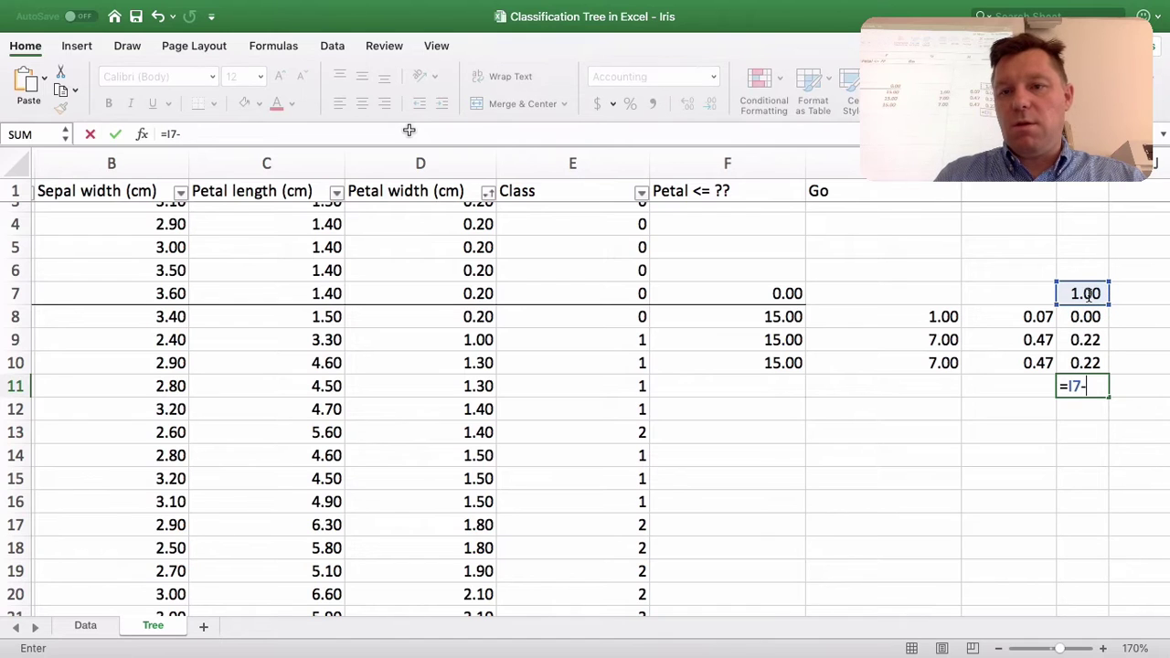
pyautogui.press('Up')
pyautogui.press('Up')
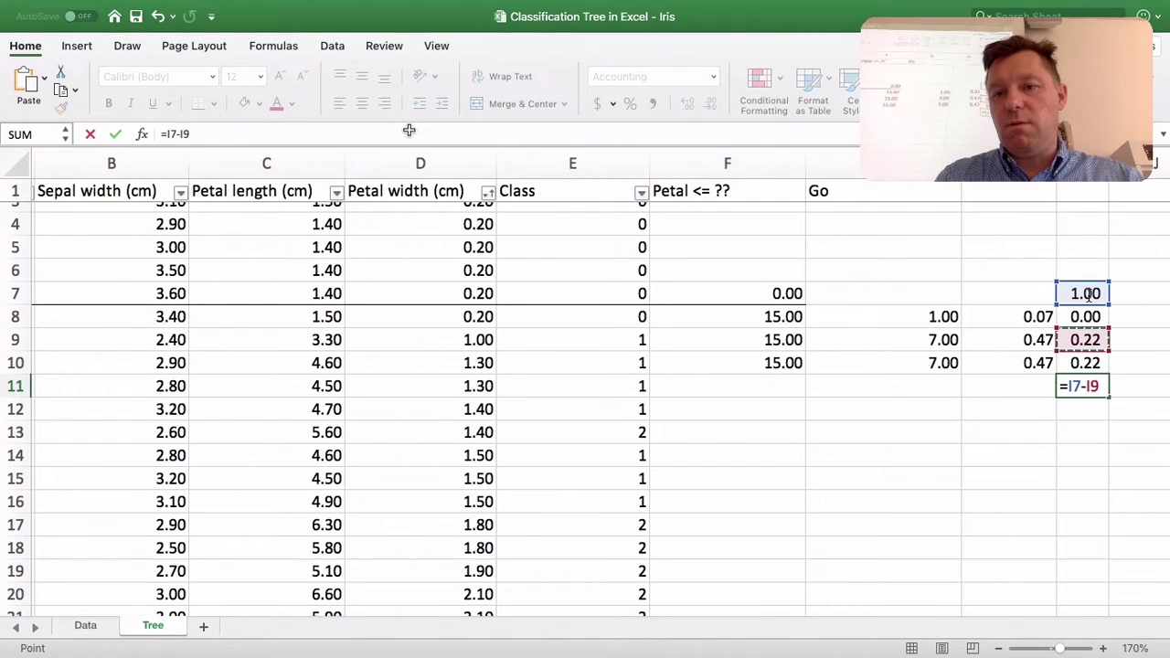
pyautogui.hotkey('ctrl', 'Return')
pyautogui.press('F2')
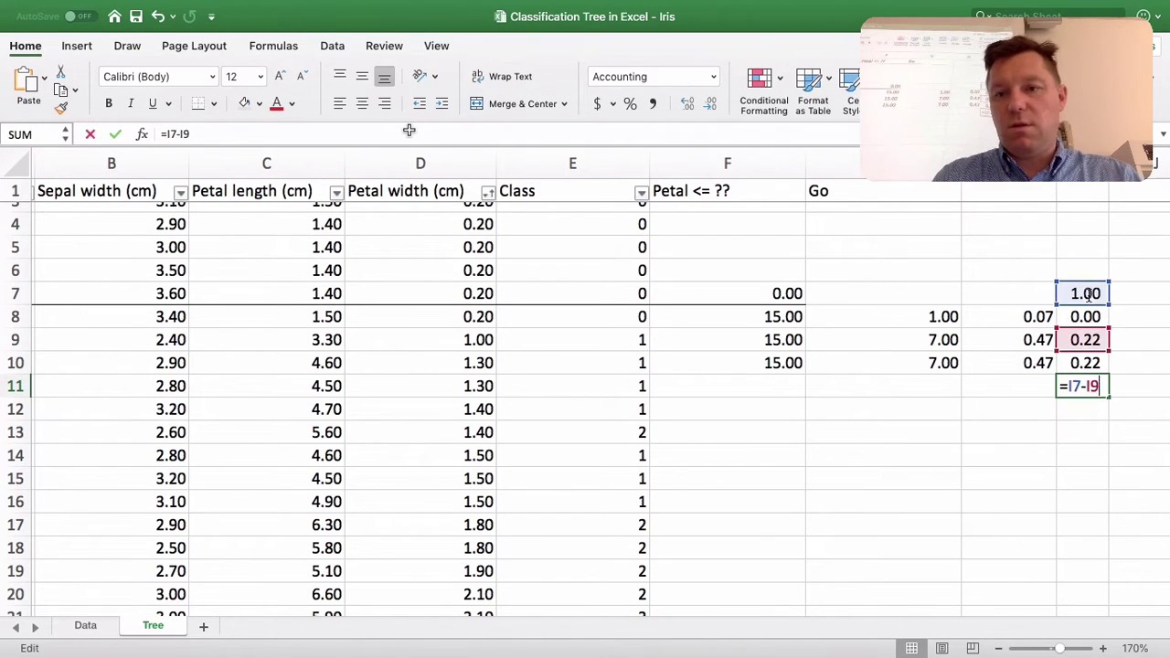
pyautogui.write('-')
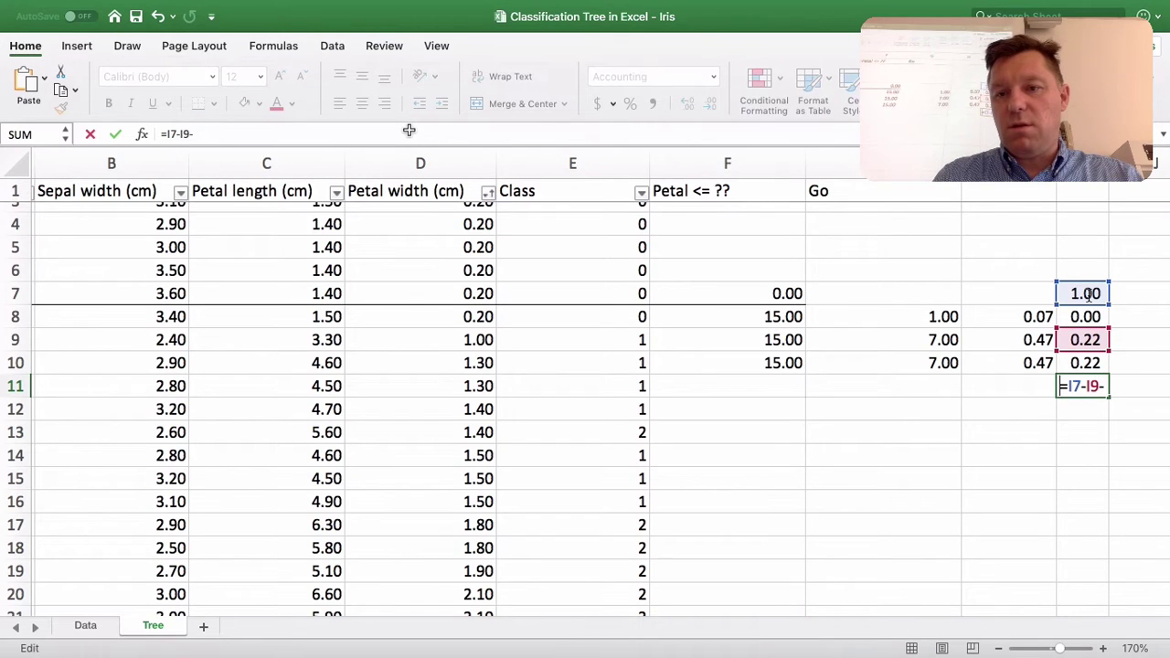
pyautogui.click(1082, 363)
pyautogui.press('Return')
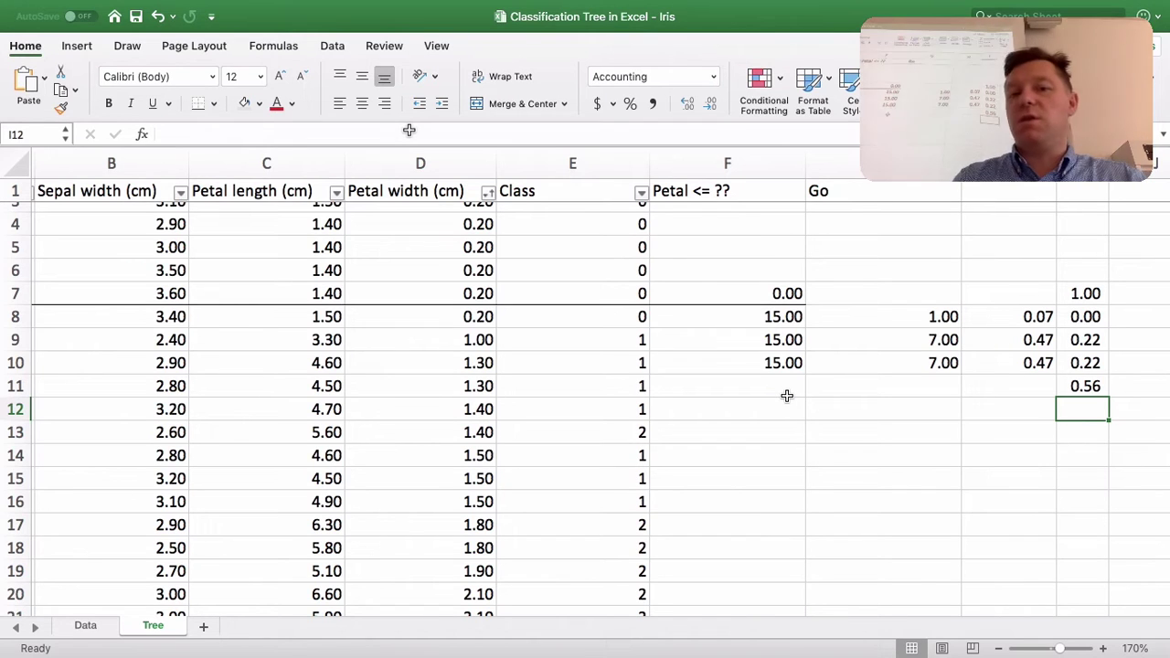
# Step: Select F8:F10 and enter 0.56 in the Petal <= ?? column at row 8
pyautogui.scroll(1, 736, 338)
pyautogui.hscroll(-1, 736, 337)
pyautogui.click(764, 338)
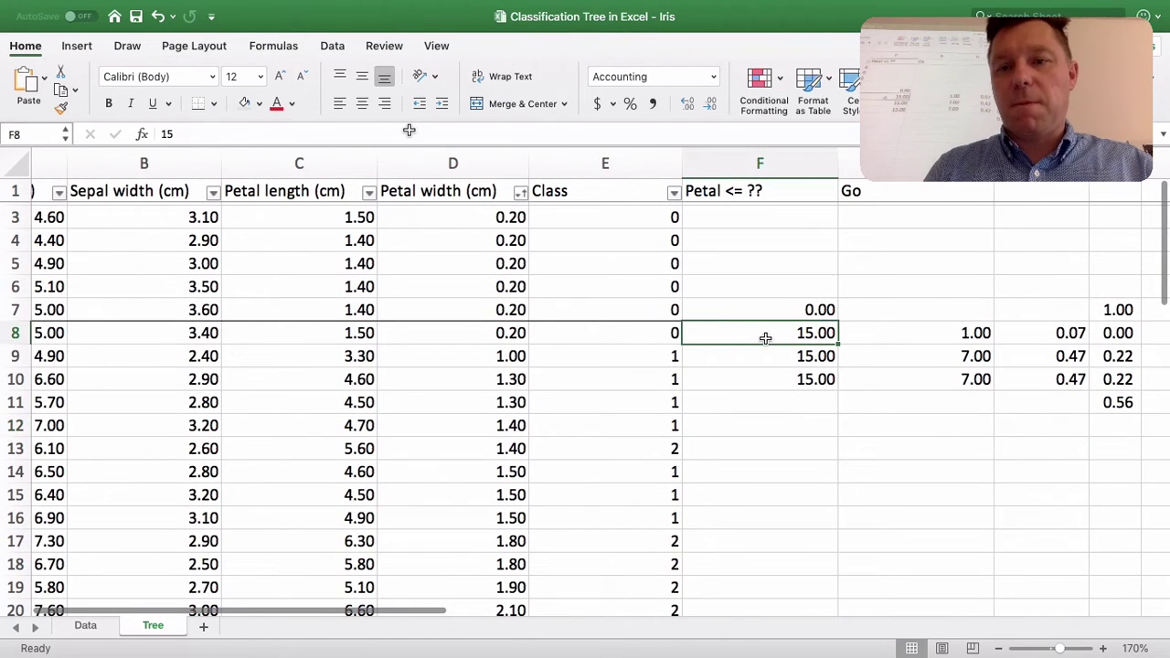
pyautogui.moveTo(809, 339)
pyautogui.mouseDown()
pyautogui.moveTo(809, 355)
pyautogui.moveTo(809, 316)
pyautogui.moveTo(809, 355)
pyautogui.mouseUp()
pyautogui.hotkey('shift', 'Down')
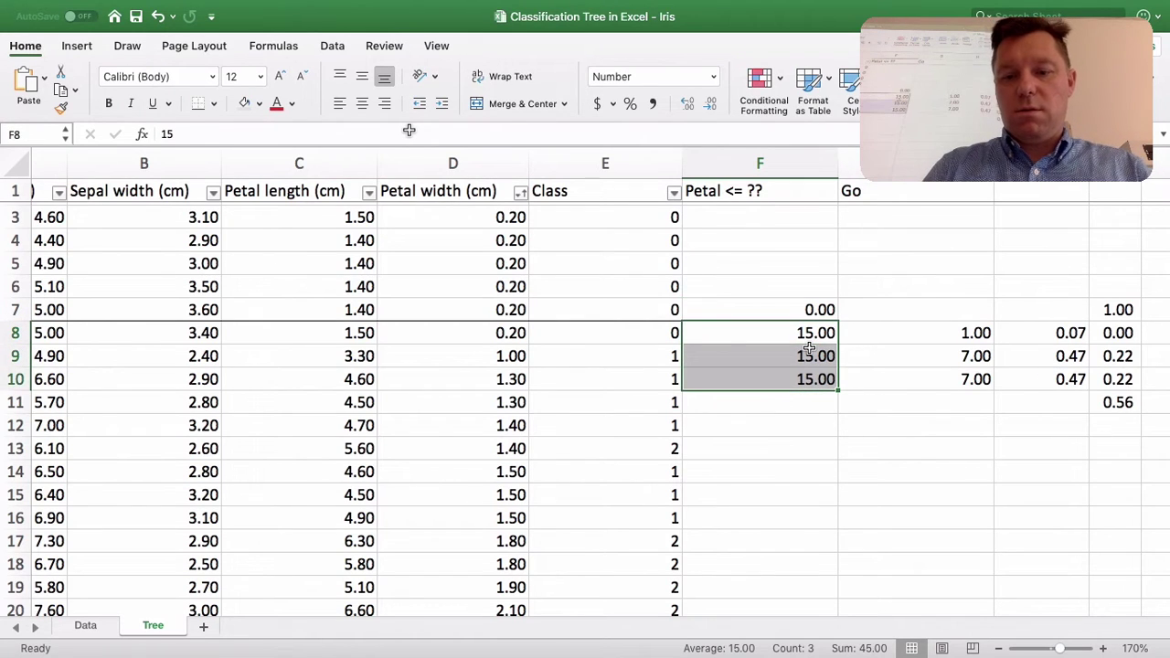
pyautogui.write('0.56')
pyautogui.press('Return')
pyautogui.press('Down')
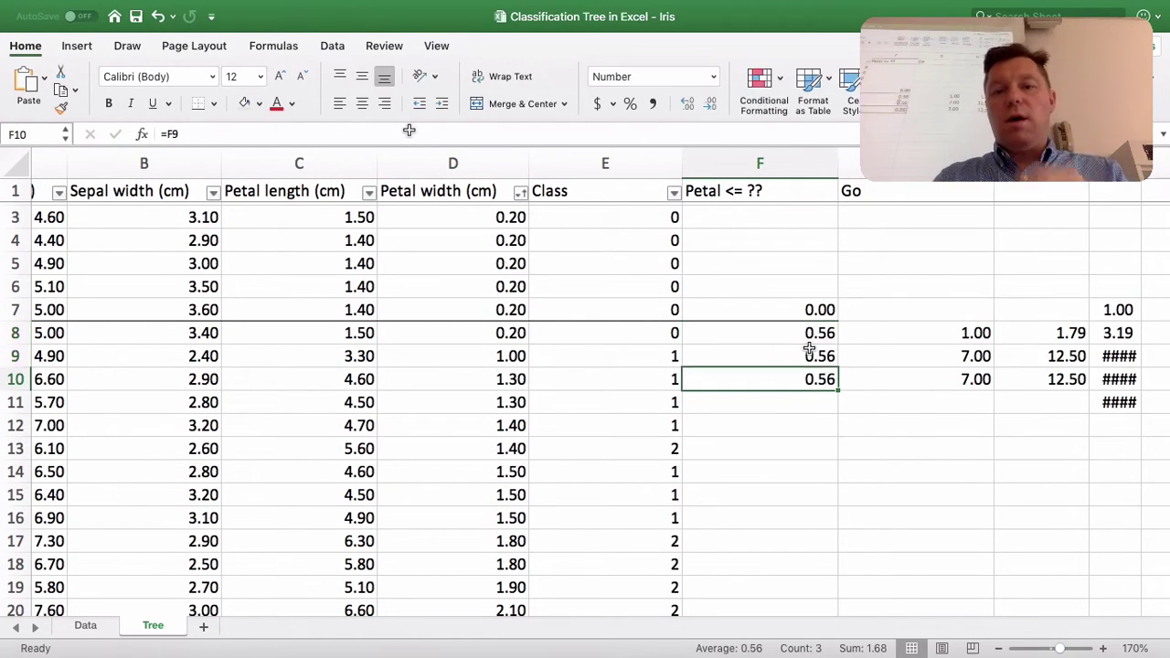
# Step: Undo the 0.56 entries in F8:F10 and clear the calculation cells in F8:I10
pyautogui.press('Up')
pyautogui.press('super+z')
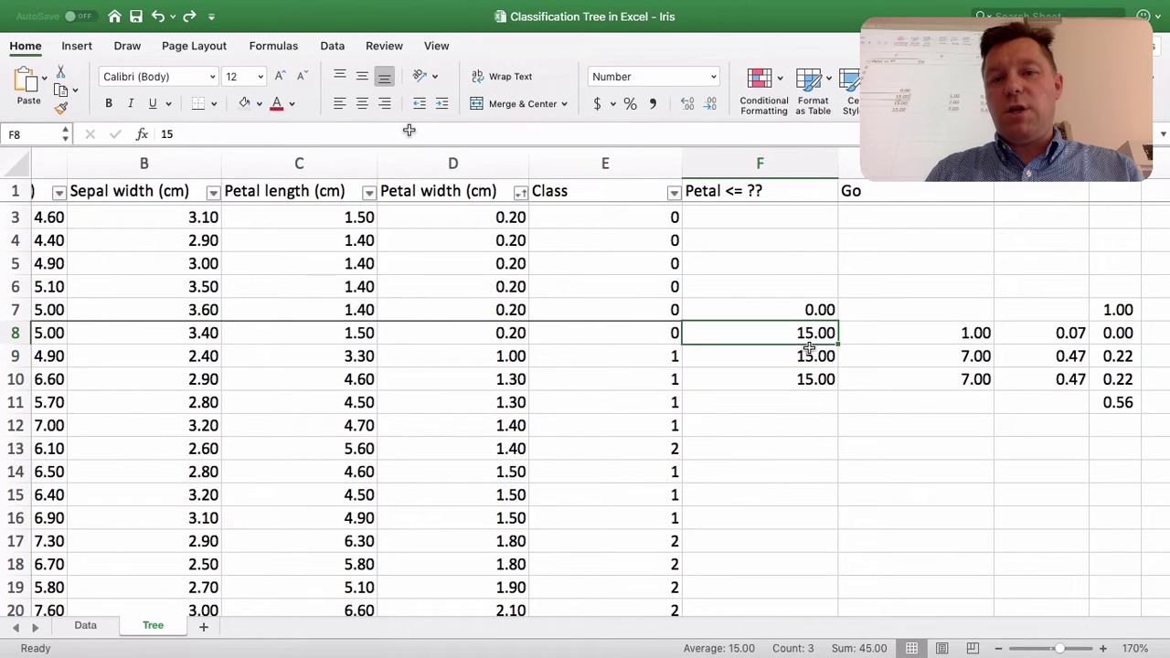
pyautogui.hotkey('shift', 'Right')
pyautogui.hotkey('shift', 'Right')
pyautogui.hotkey('shift', 'Right')
pyautogui.press('Delete')
# Step: Clear the remaining impurity calculation values in I7:I11
pyautogui.press('Up')
pyautogui.press('Right')
pyautogui.press('Right')
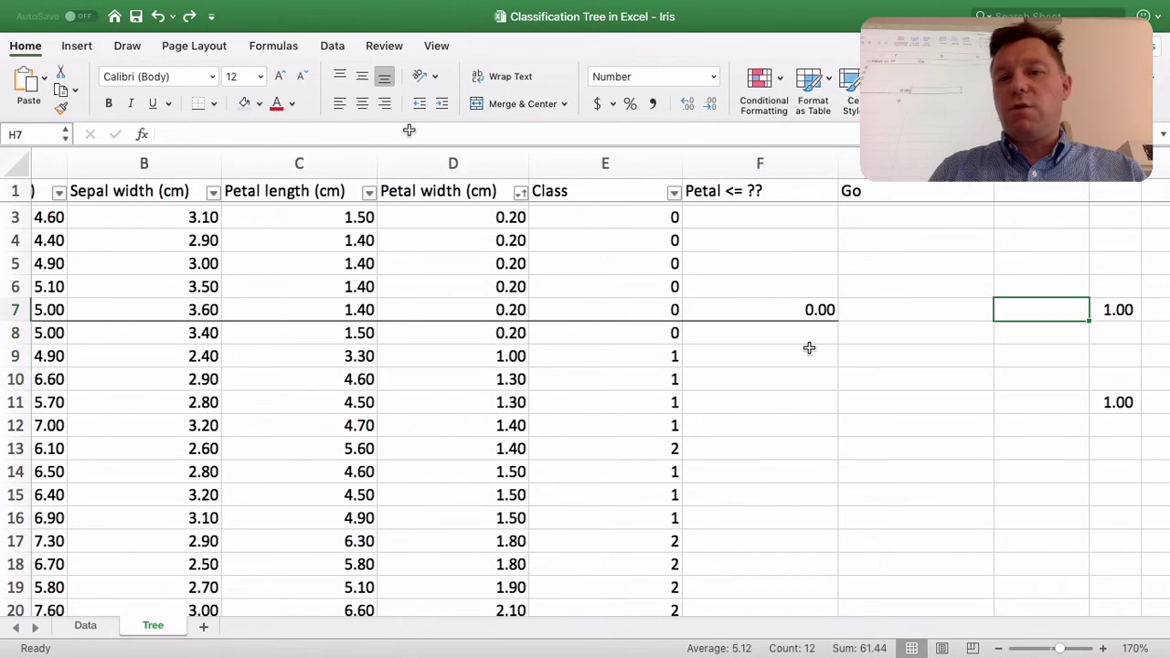
pyautogui.press('Right')
pyautogui.hotkey('shift', 'Down')
pyautogui.hotkey('shift', 'Down')
pyautogui.hotkey('shift', 'Down')
pyautogui.hotkey('shift', 'Down')
pyautogui.press('Down')
pyautogui.press('Down')
# Step: Enter 0.56 in F8 as the impurity of the group below the split line
pyautogui.press('Left')
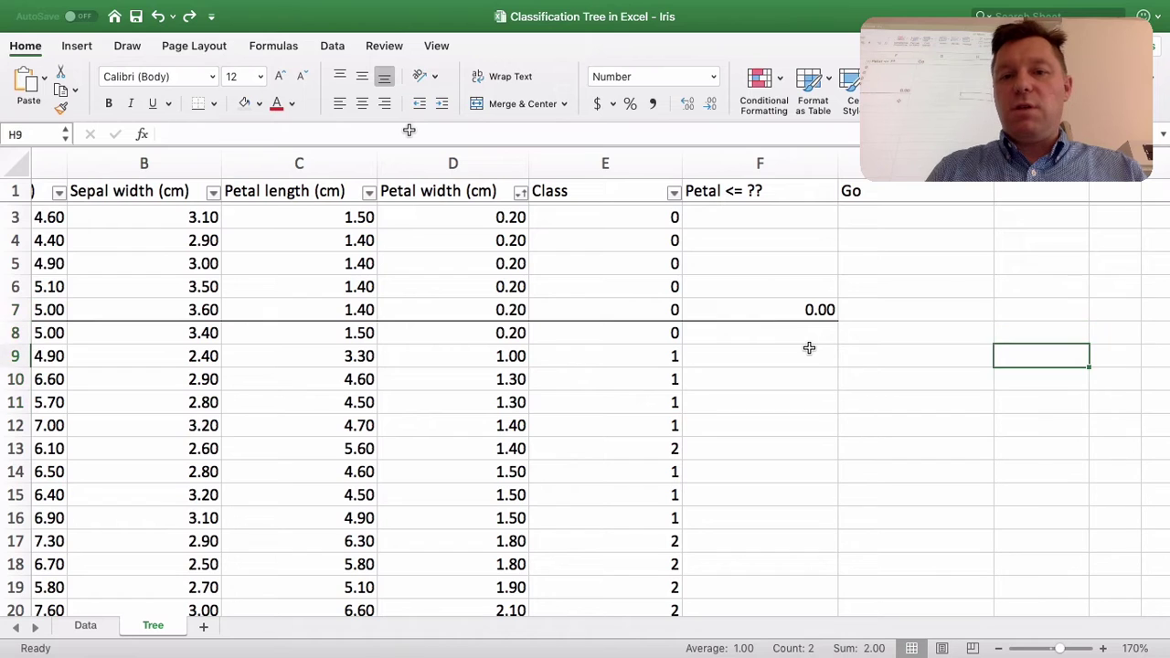
pyautogui.press('Left')
pyautogui.press('Left')
pyautogui.press('Up')
pyautogui.write('0.56')
pyautogui.press('Return')
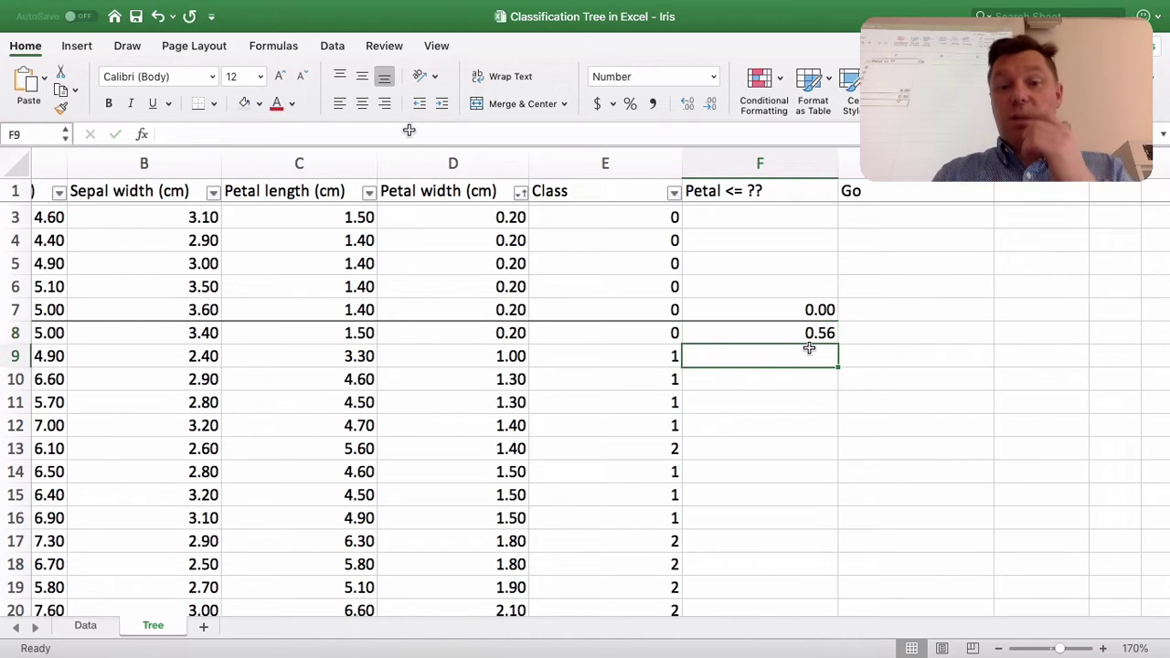
# Step: Examine the two group impurities in F7:F8 alongside the petal width and class data
pyautogui.press('Up')
pyautogui.press('Up')
pyautogui.hotkey('shift', 'Down')
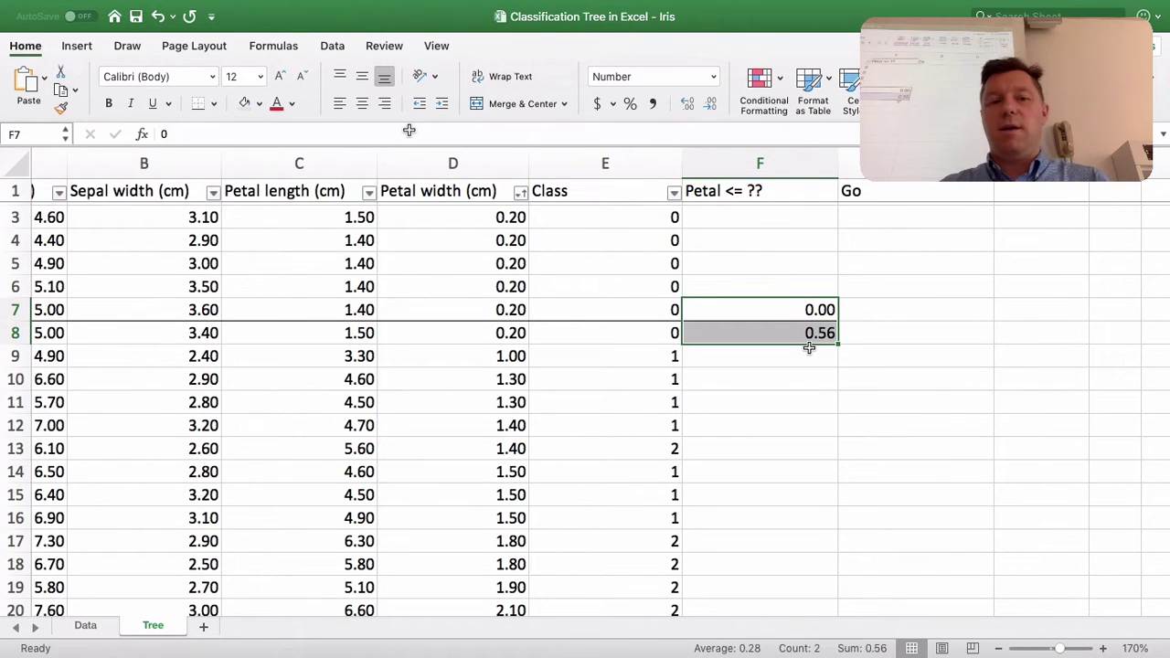
pyautogui.scroll(-3, 808, 346)
pyautogui.hscroll(-2, 809, 347)
pyautogui.scroll(3, 757, 350)
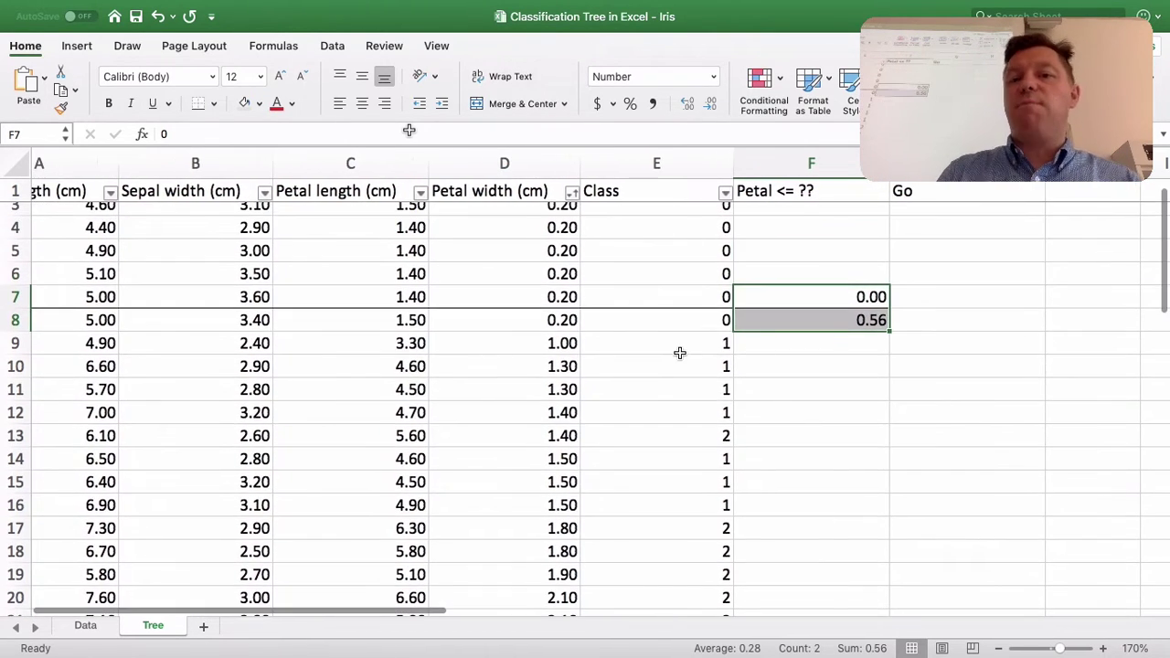
pyautogui.scroll(1, 681, 358)
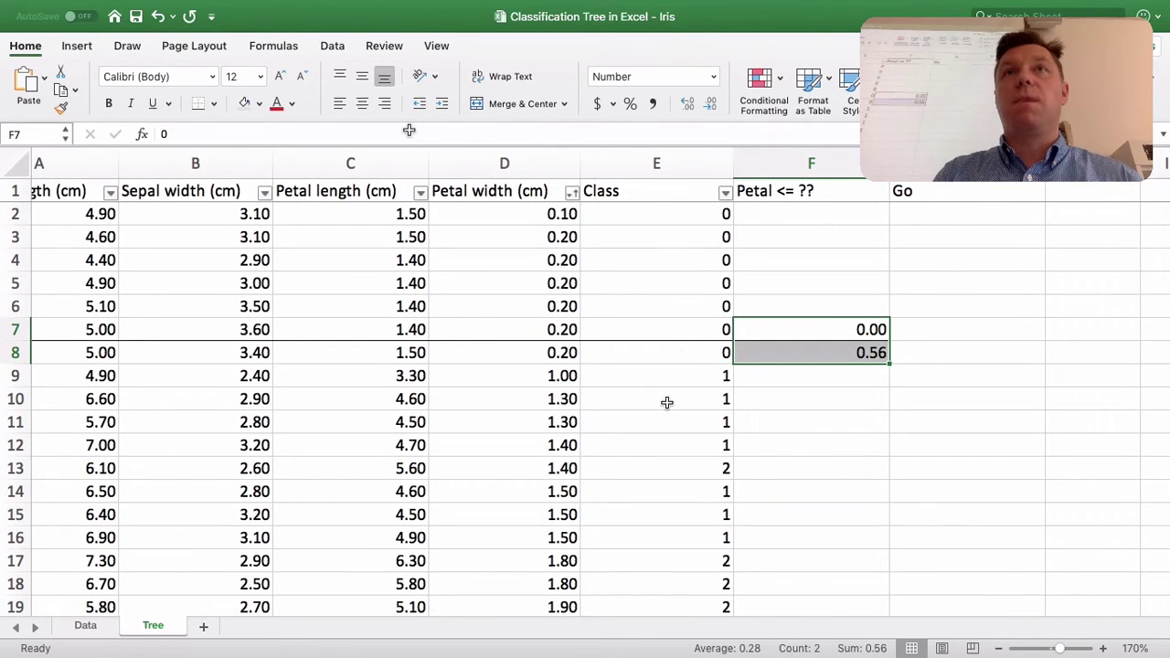
pyautogui.hscroll(-2, 667, 402)
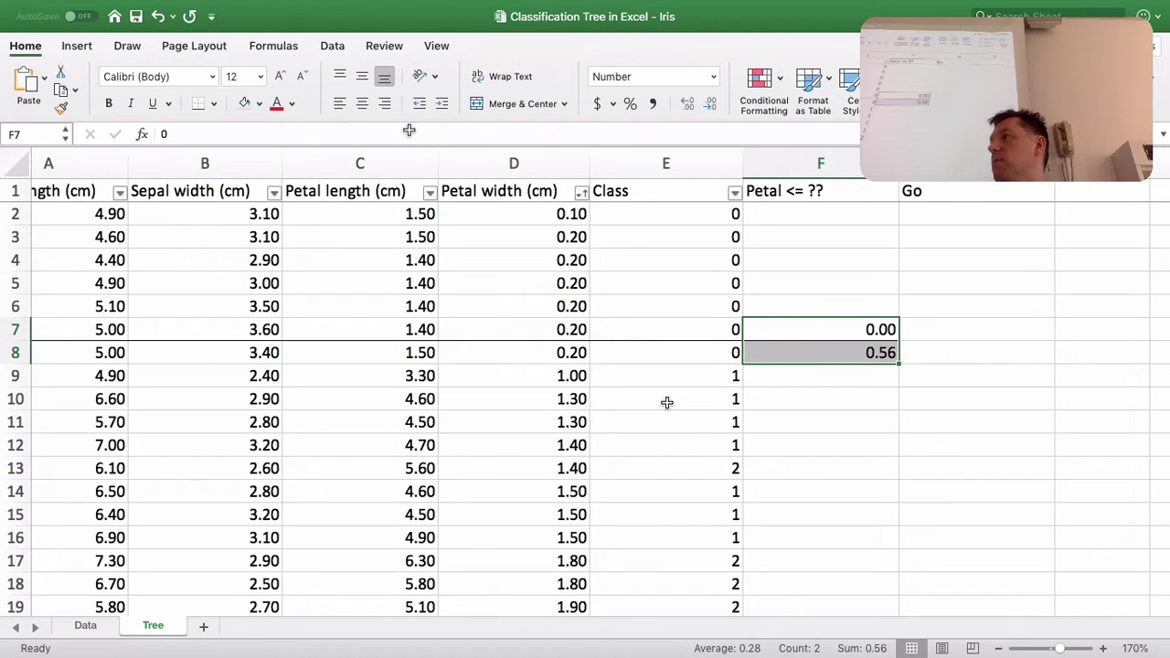
pyautogui.click(841, 348)
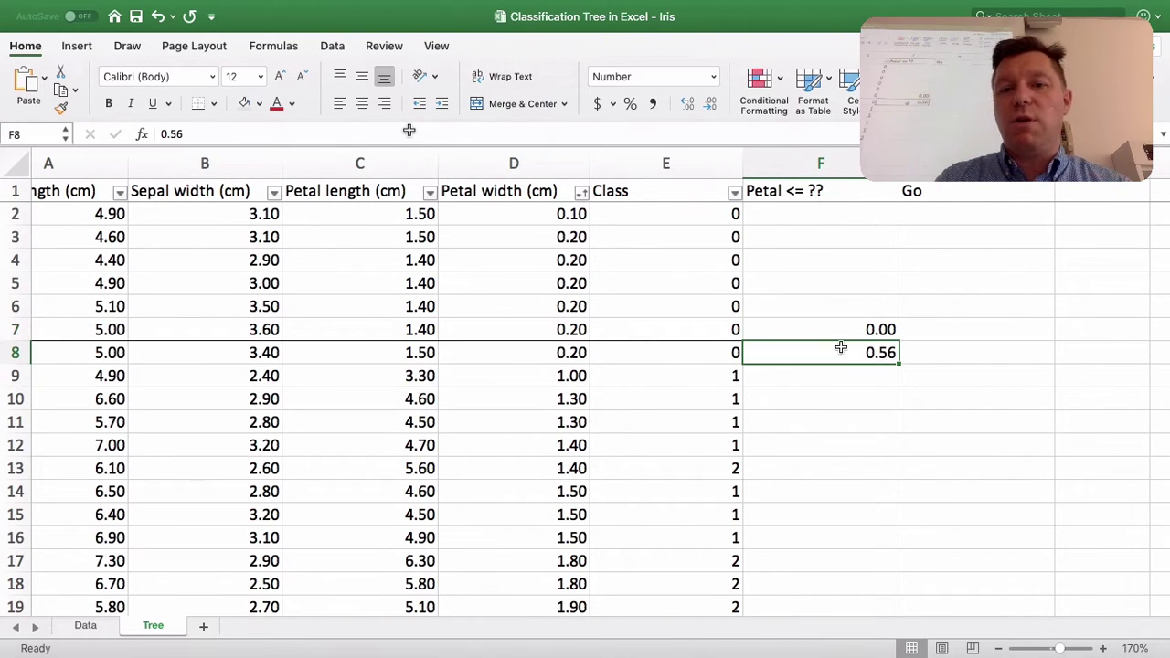
pyautogui.click(894, 329)
pyautogui.press('Down')
pyautogui.press('Up')
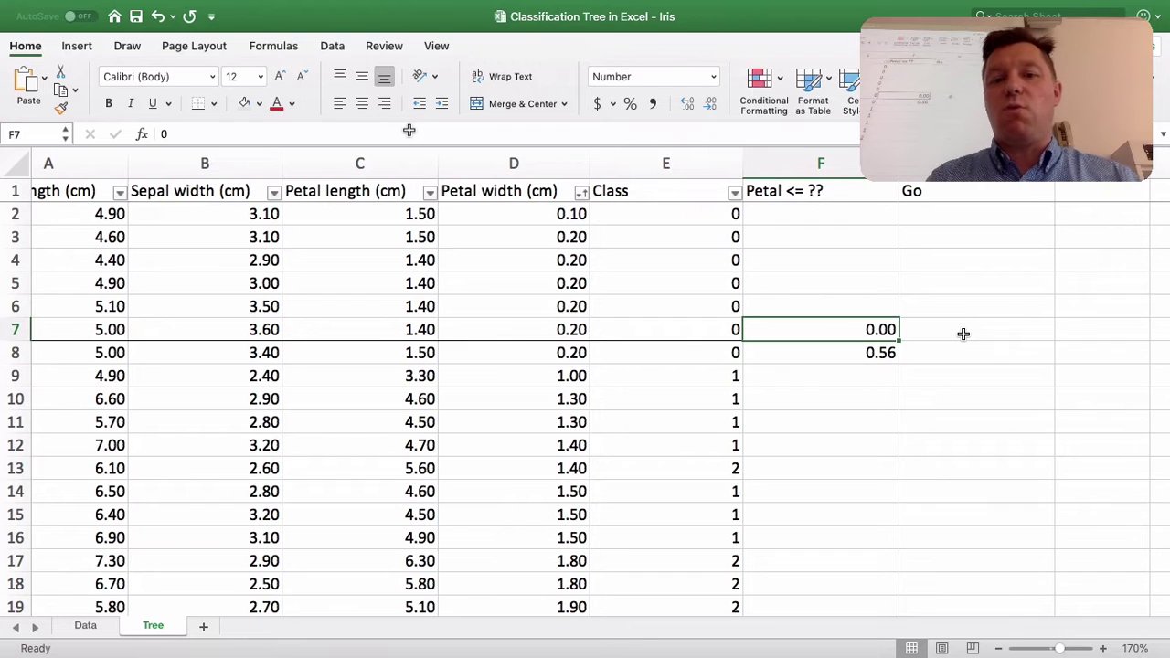
pyautogui.click(1003, 338)
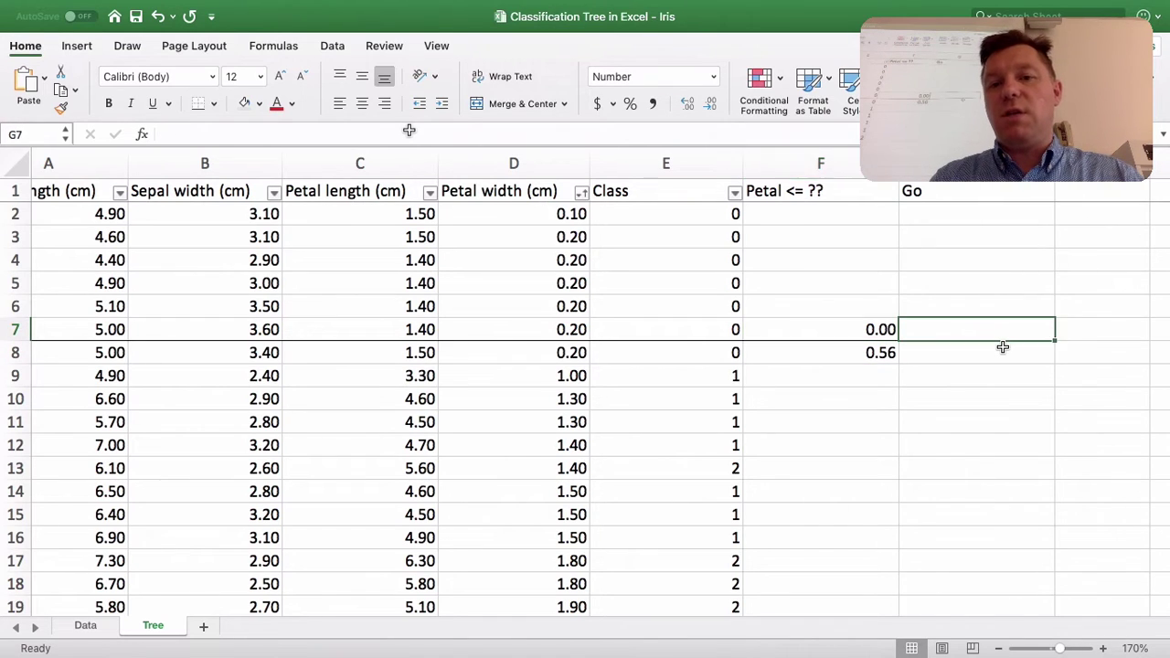
pyautogui.write('*')
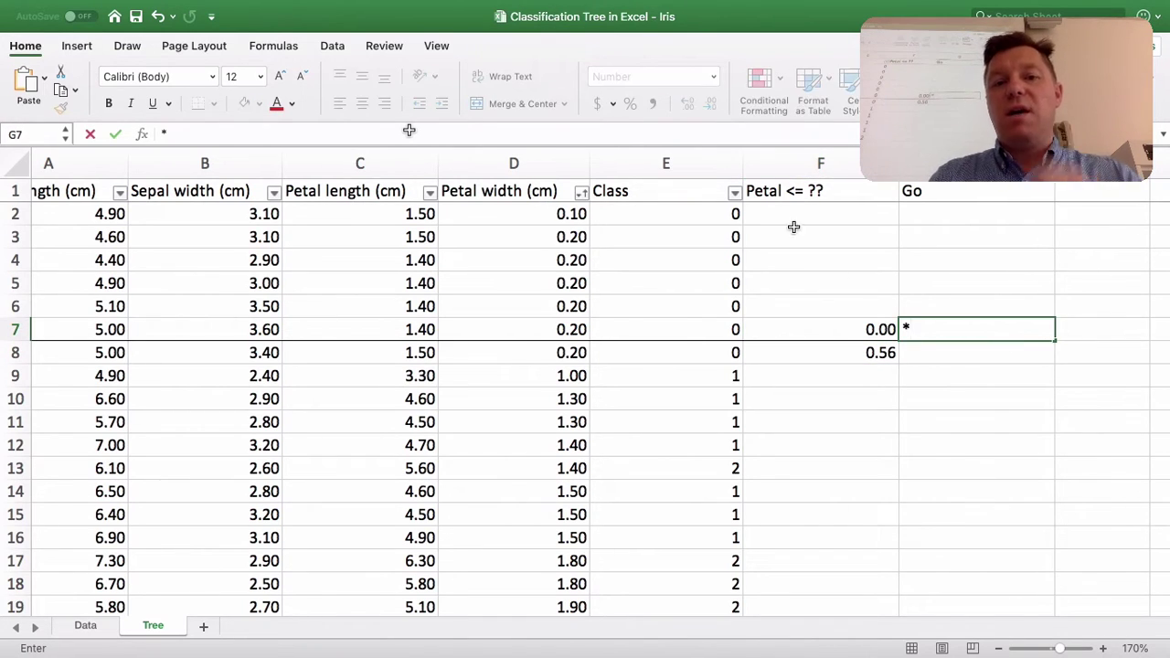
pyautogui.moveTo(717, 207); pyautogui.dragTo(701, 328)
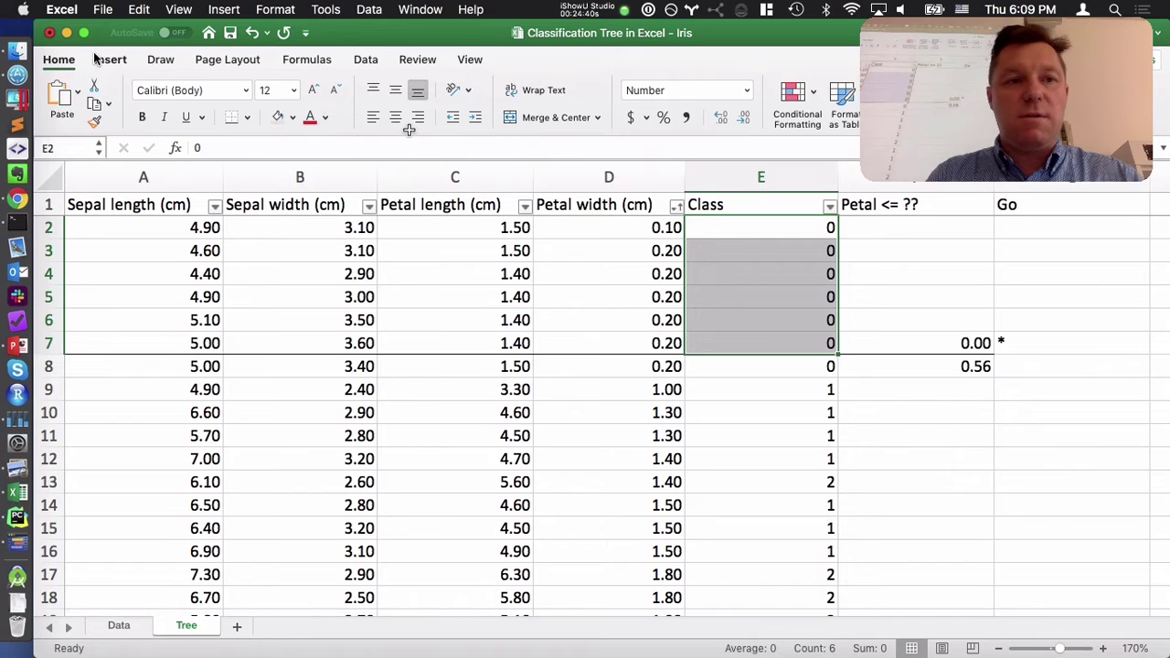
pyautogui.click(85, 34)
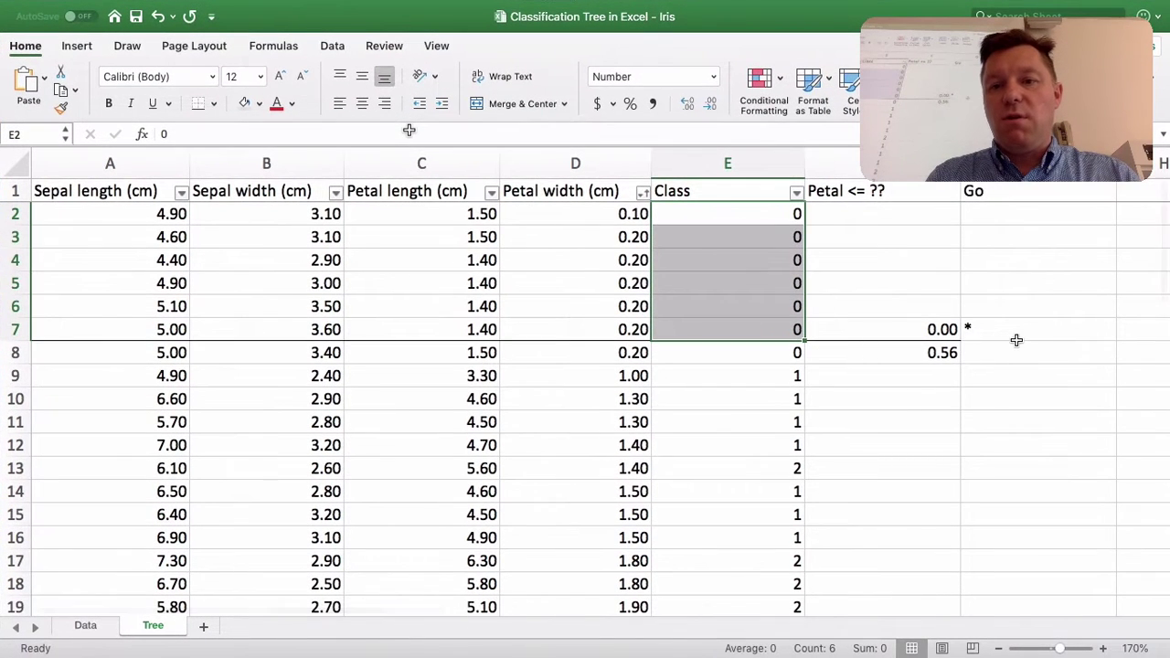
pyautogui.click(1013, 332)
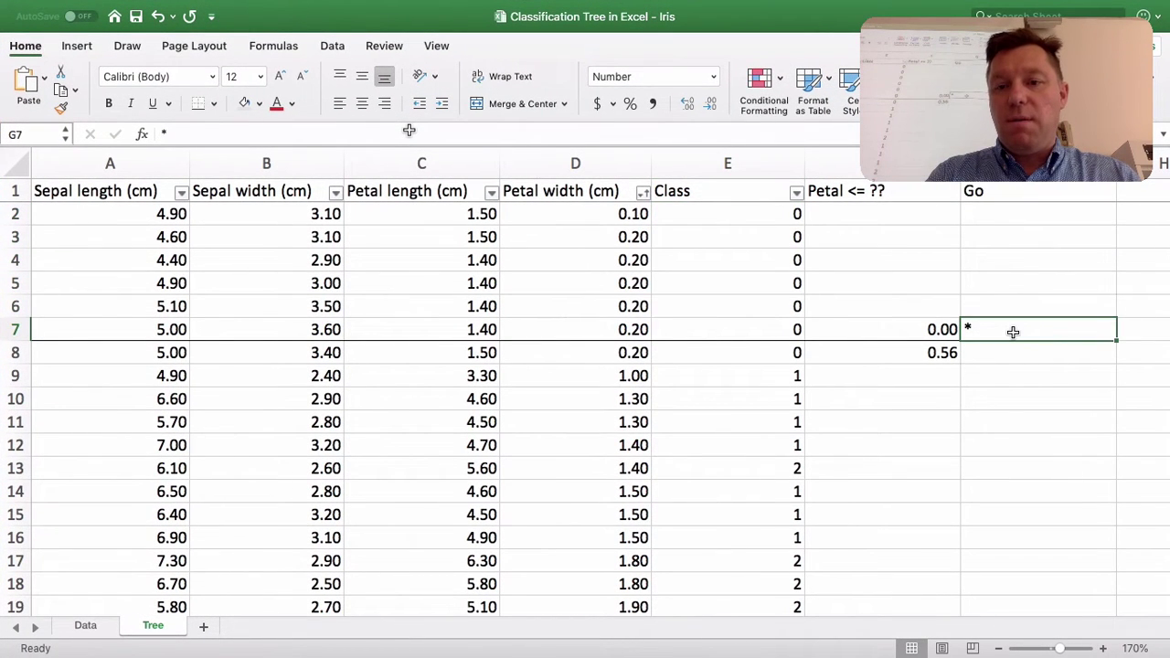
pyautogui.write('=')
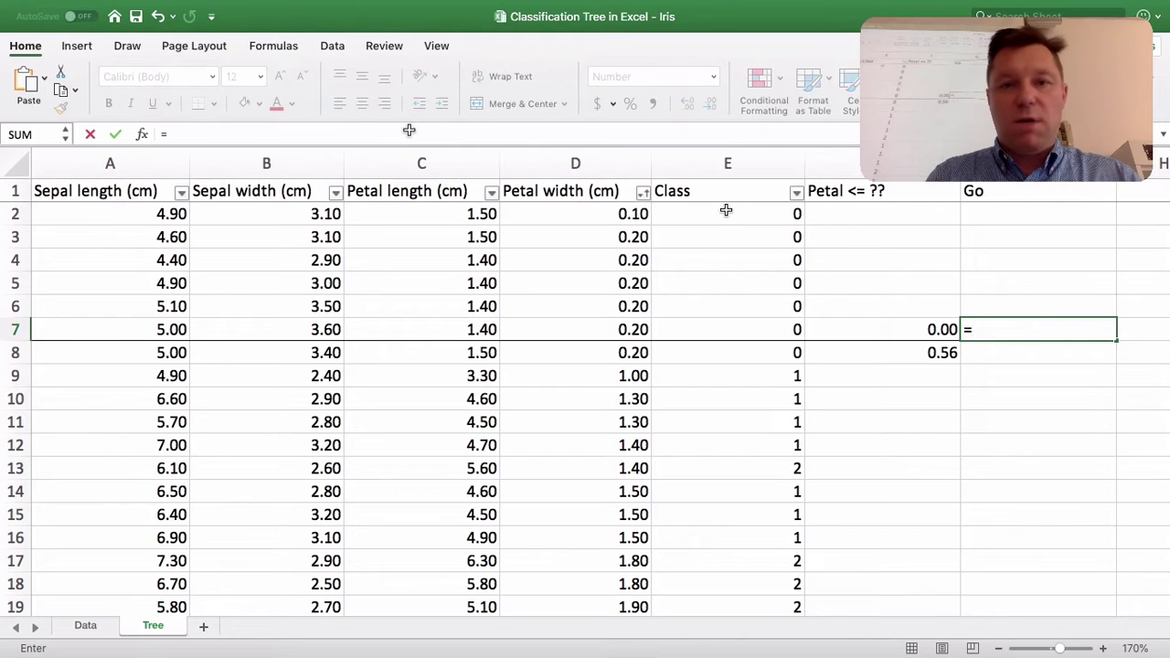
pyautogui.moveTo(726, 211); pyautogui.dragTo(731, 332)
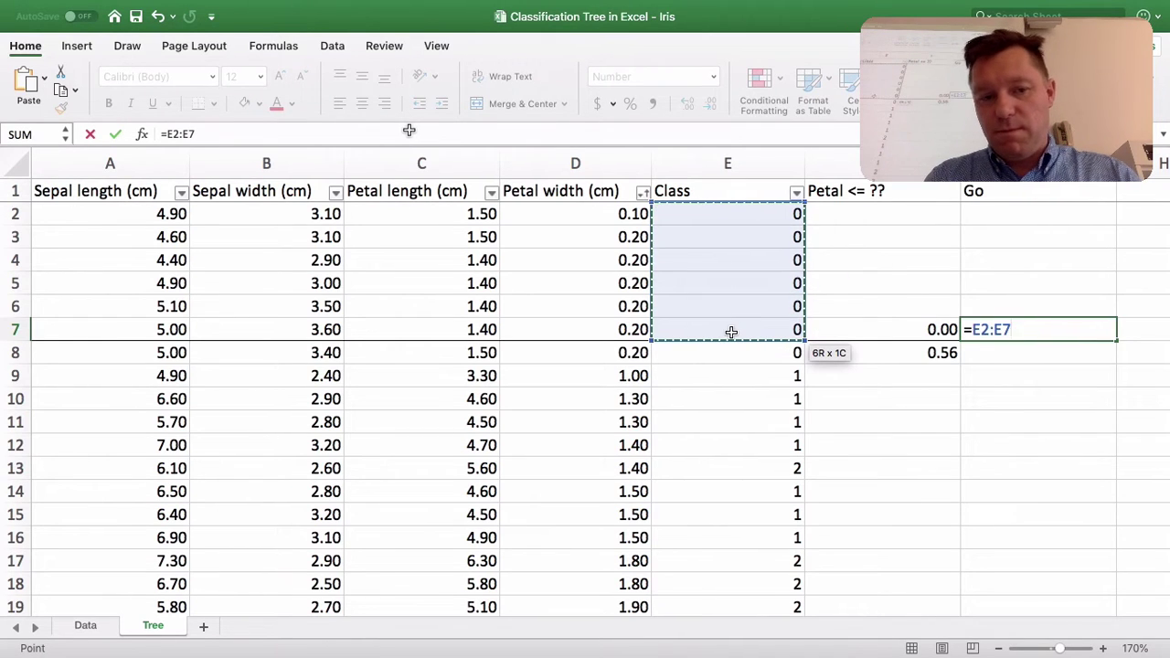
pyautogui.press('Escape')
pyautogui.click(731, 331)
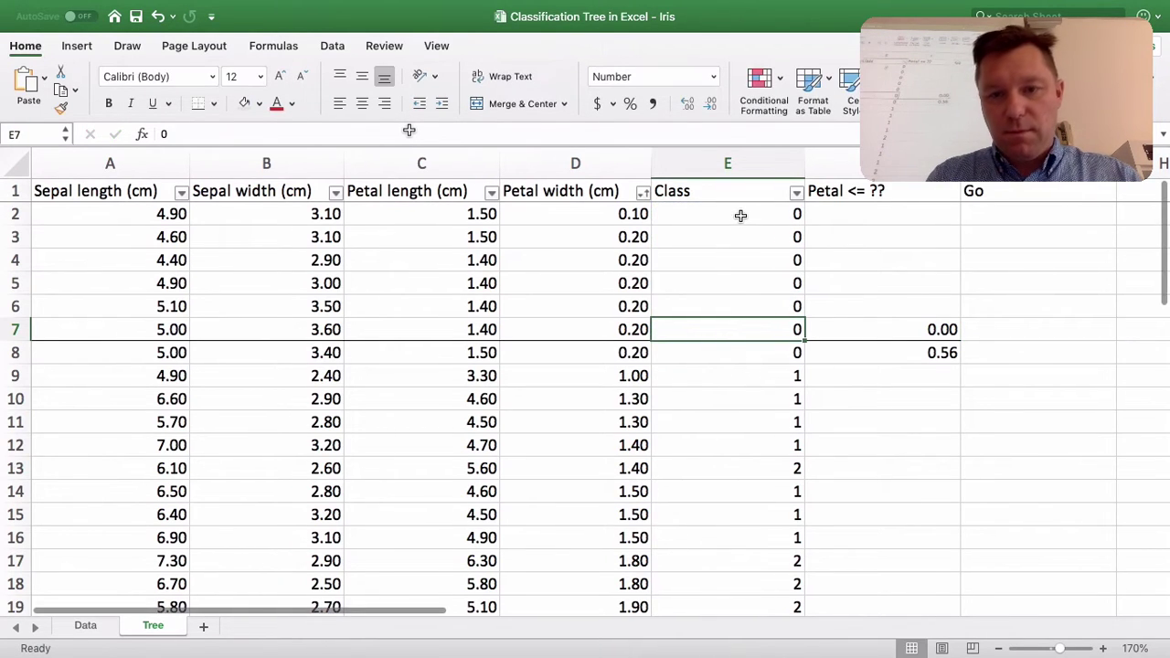
# Step: Count the class rows above and below the split line and enter the group weights =6/21 in G7 and =15/21 in G8
pyautogui.moveTo(740, 215); pyautogui.dragTo(744, 320)
pyautogui.scroll(-3, 716, 402)
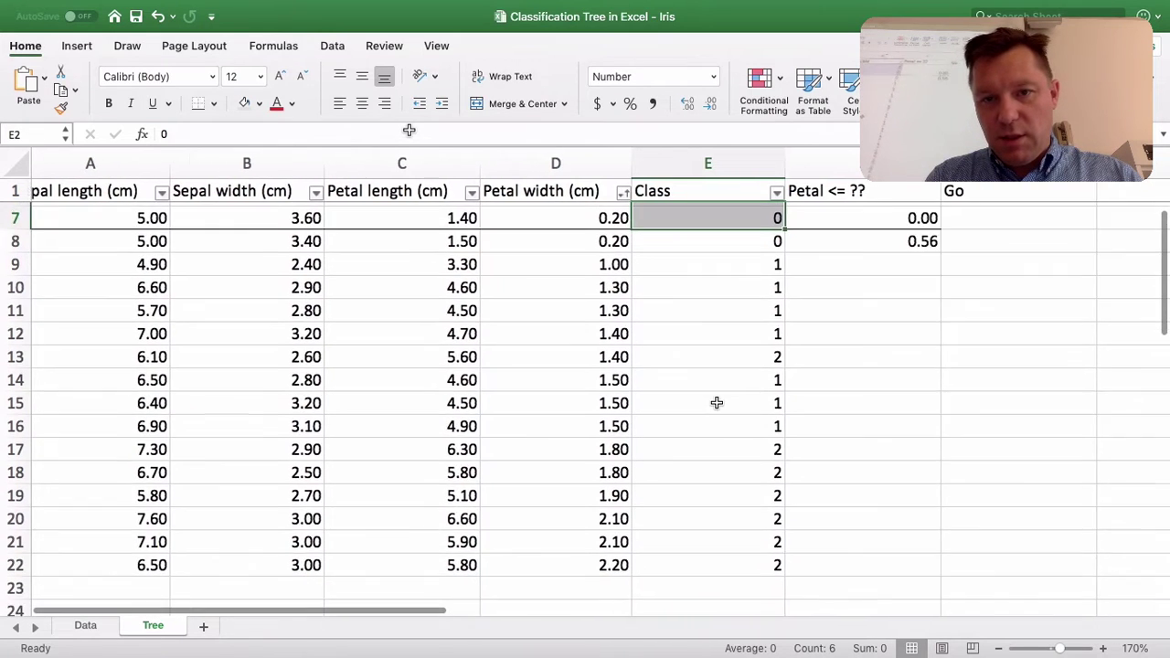
pyautogui.scroll(1, 717, 402)
pyautogui.click(738, 258)
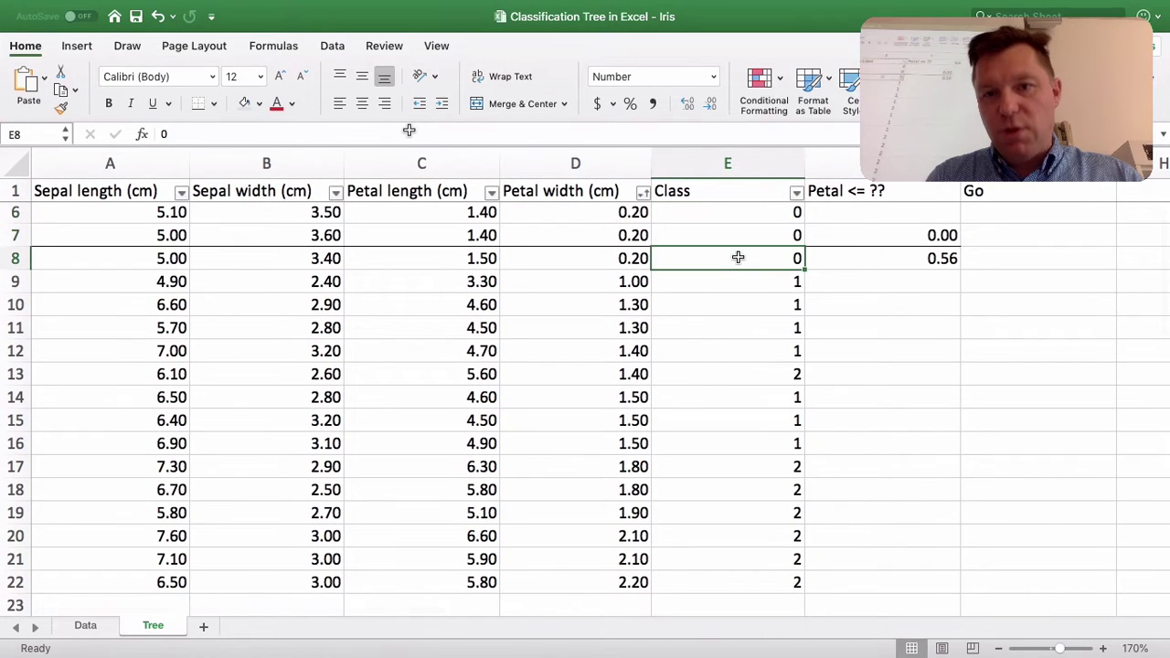
pyautogui.scroll(3, 856, 261)
pyautogui.click(1011, 309)
pyautogui.write('=')
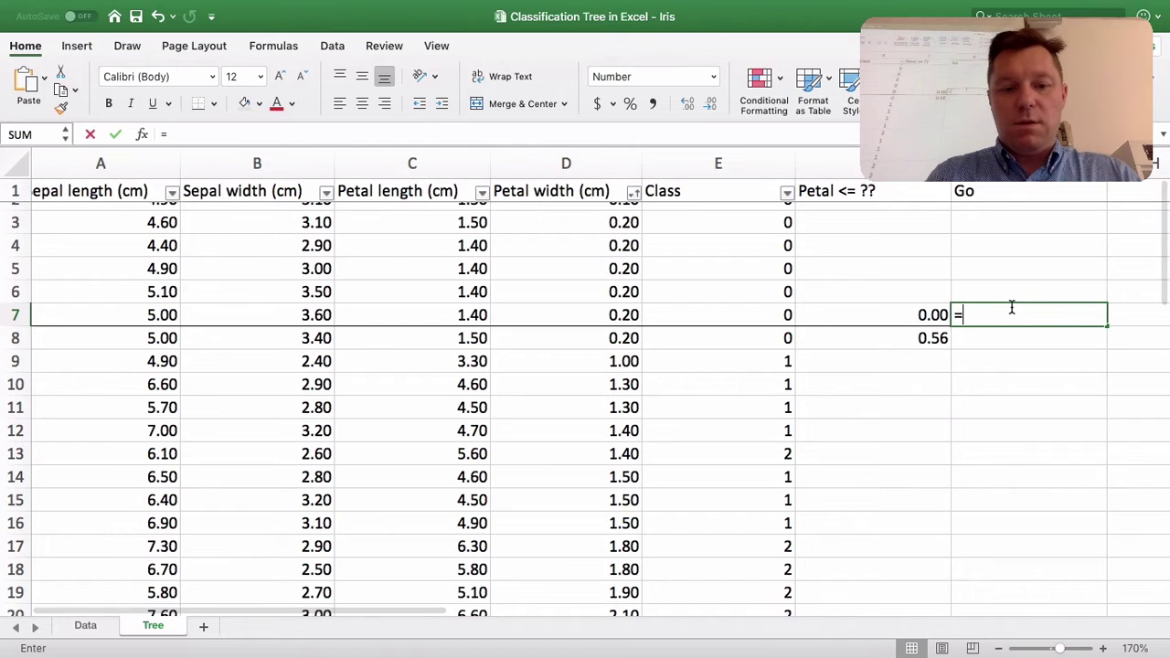
pyautogui.write('6/21')
pyautogui.press('Return')
pyautogui.write('=')
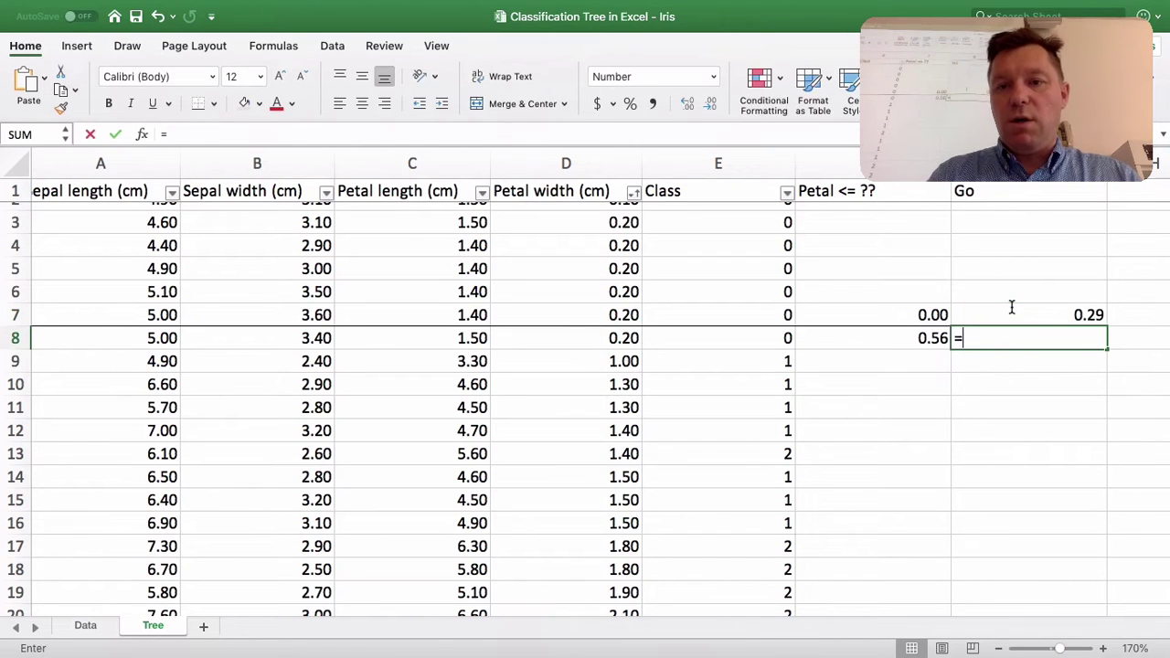
pyautogui.write('15/21')
pyautogui.press('Return')
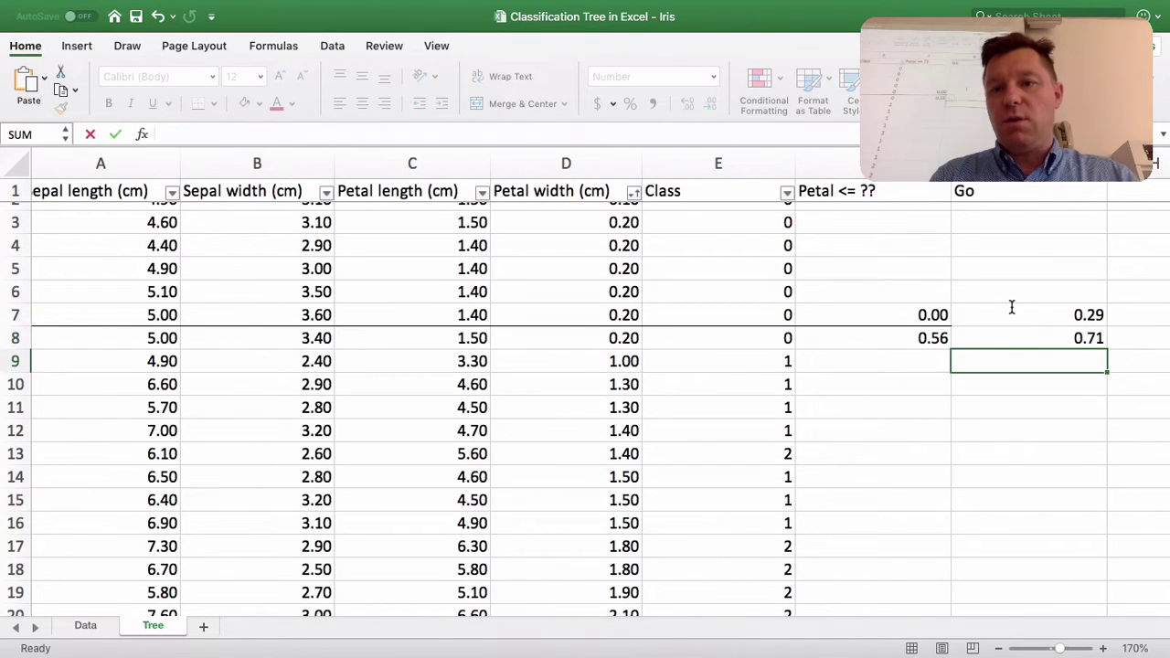
# Step: Compare each group's impurity in F7:F8 with its weight in G7:G8
pyautogui.press('Up')
pyautogui.press('Up')
pyautogui.press('Left')
pyautogui.press('Down')
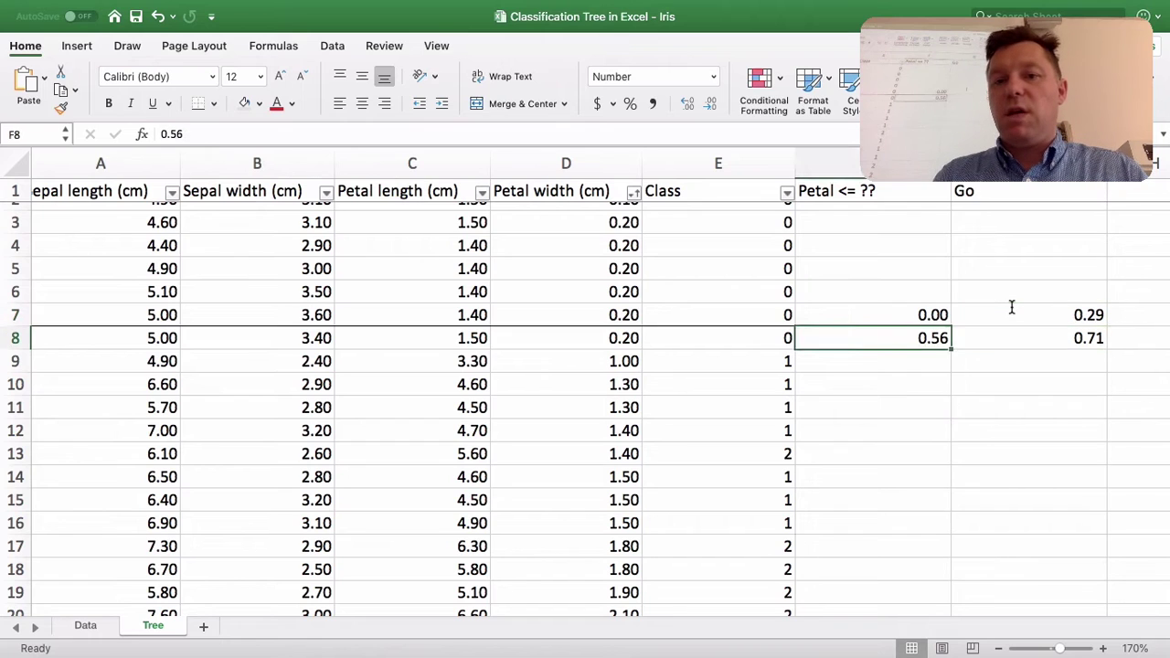
pyautogui.press('Right')
pyautogui.press('Left')
pyautogui.press('Up')
pyautogui.press('Right')
pyautogui.hotkey('shift', 'Left')
# Step: Calculate the weighted impurity in H7 with the formula =G7*F7 and copy it to H8
pyautogui.press('Right')
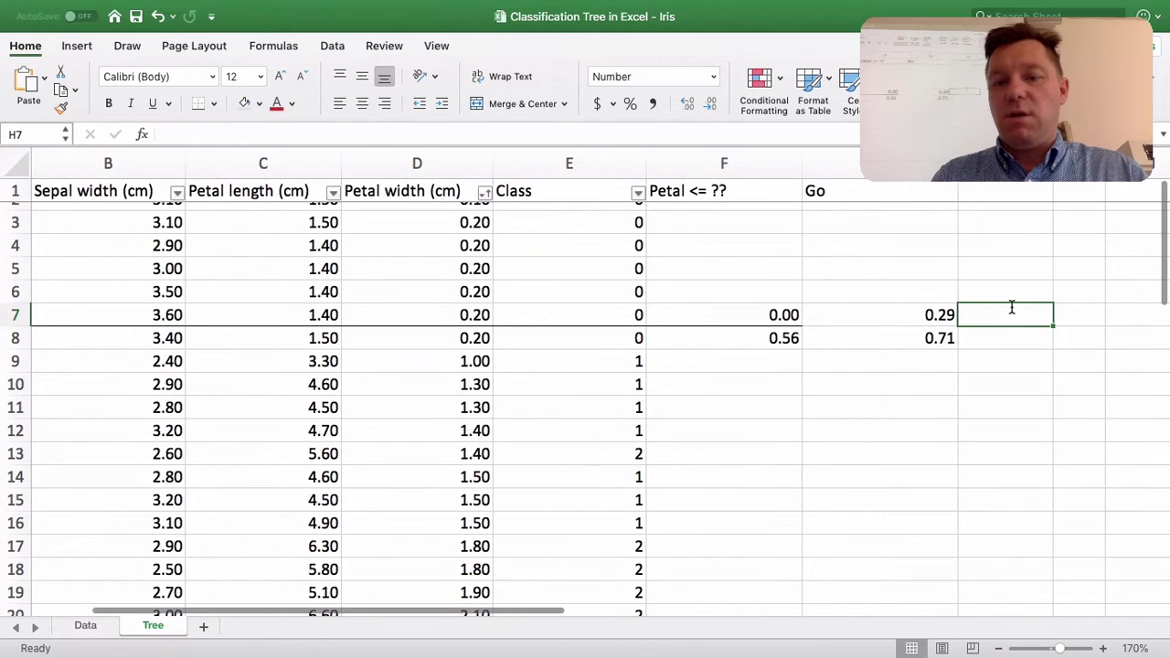
pyautogui.write('=')
pyautogui.press('Left')
pyautogui.write('*')
pyautogui.press('Left')
pyautogui.press('Left')
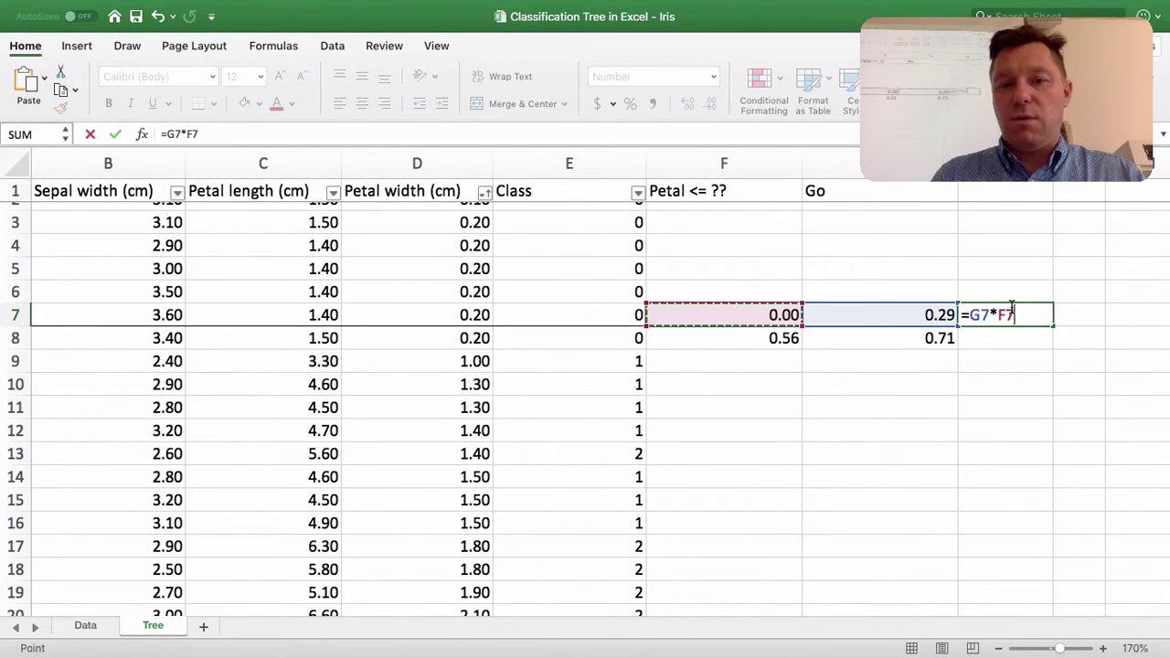
pyautogui.press('Return')
pyautogui.press('Up')
pyautogui.press('super+c')
pyautogui.press('Down')
pyautogui.press('super+v')
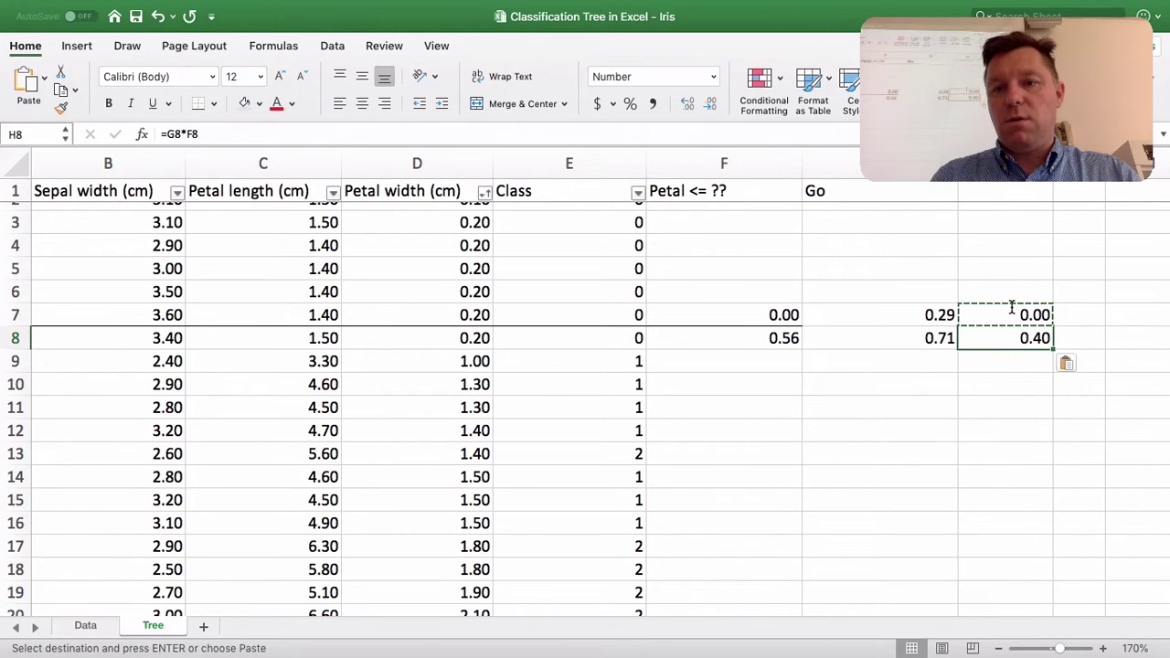
pyautogui.press('Escape')
# Step: Total the weighted impurities in H9 with the formula =SUM(H7:H8)
pyautogui.press('Up')
pyautogui.hotkey('shift', 'Down')
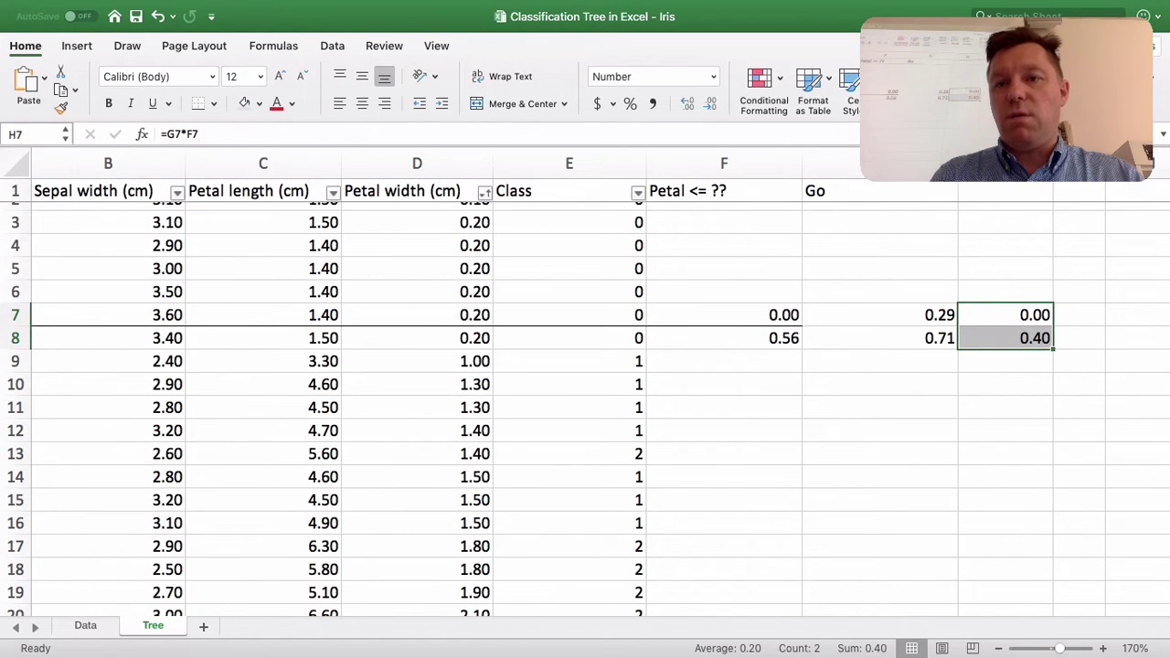
pyautogui.press('super+shift+t')
pyautogui.press('Down')
pyautogui.press('Down')
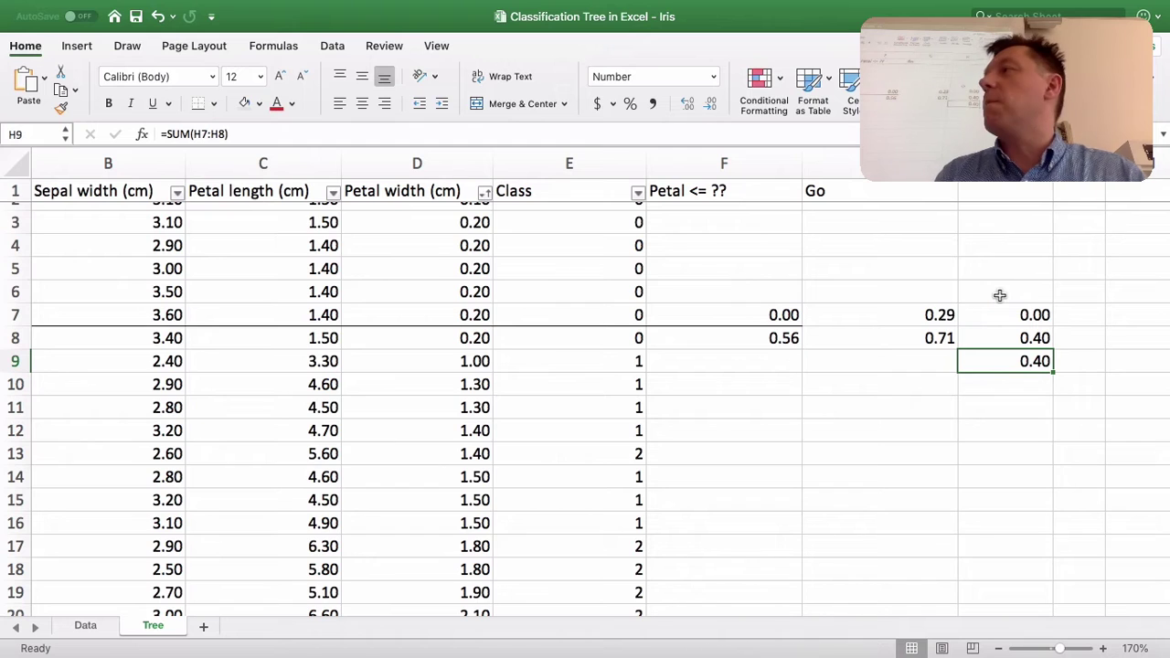
# Step: Review the impurities, weights and weighted total in F7:H9 against the sorted iris data
pyautogui.hscroll(-3, 997, 295)
pyautogui.scroll(1, 997, 295)
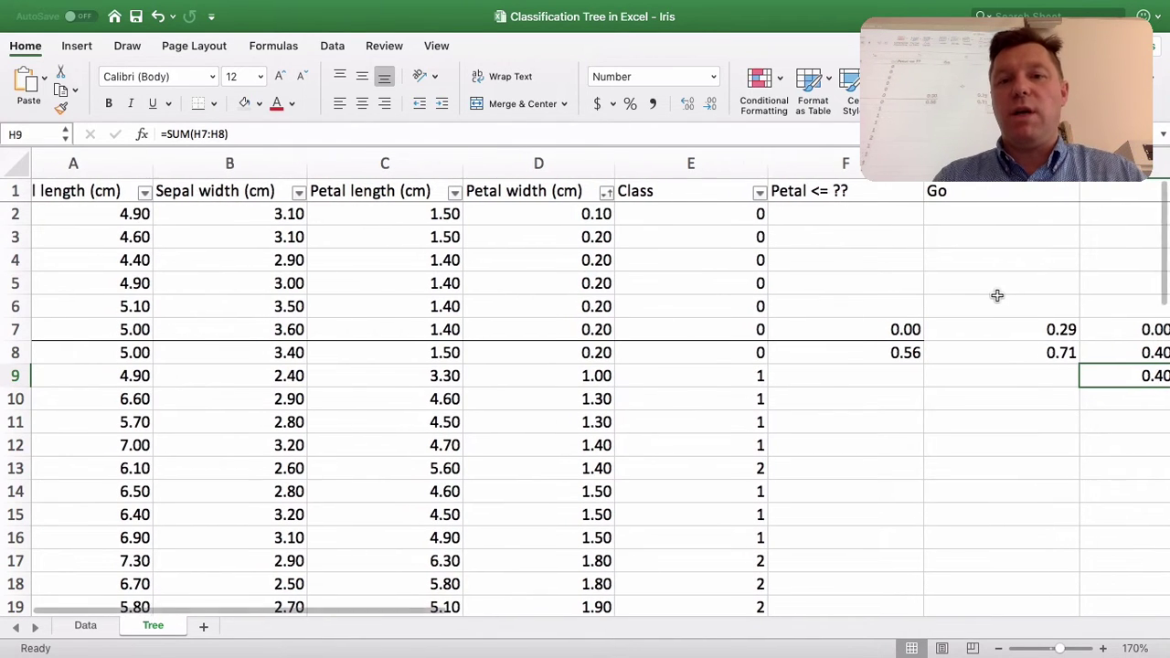
pyautogui.hscroll(3, 997, 295)
pyautogui.scroll(-1, 997, 295)
pyautogui.scroll(1, 997, 296)
pyautogui.hscroll(-1, 997, 295)
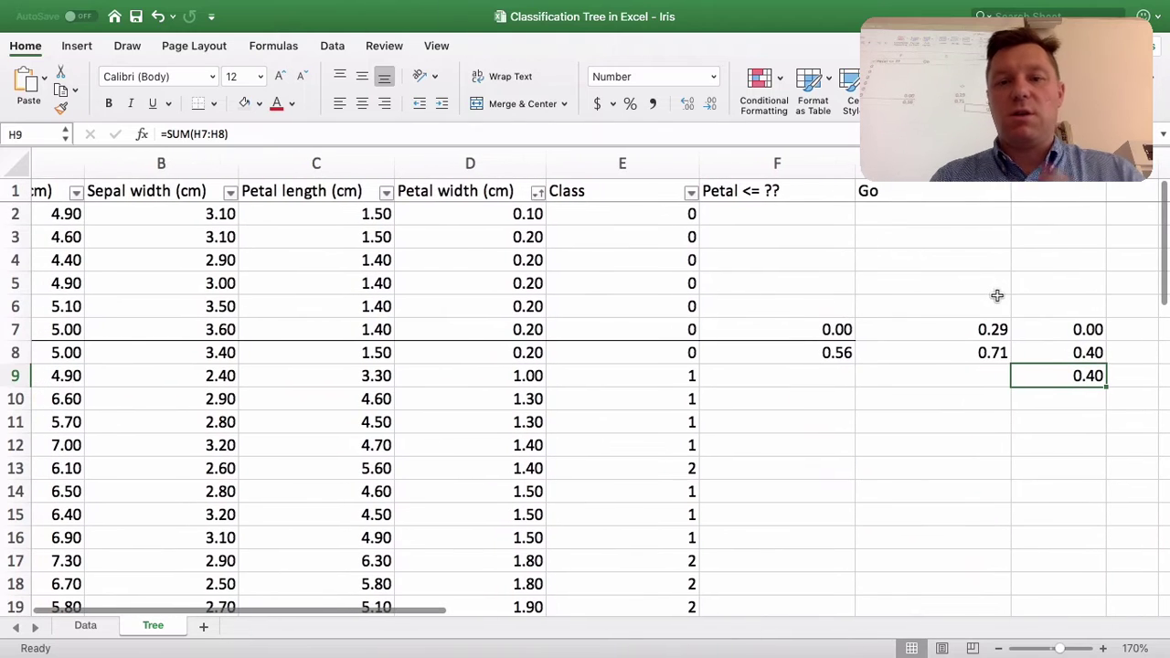
pyautogui.click(828, 328)
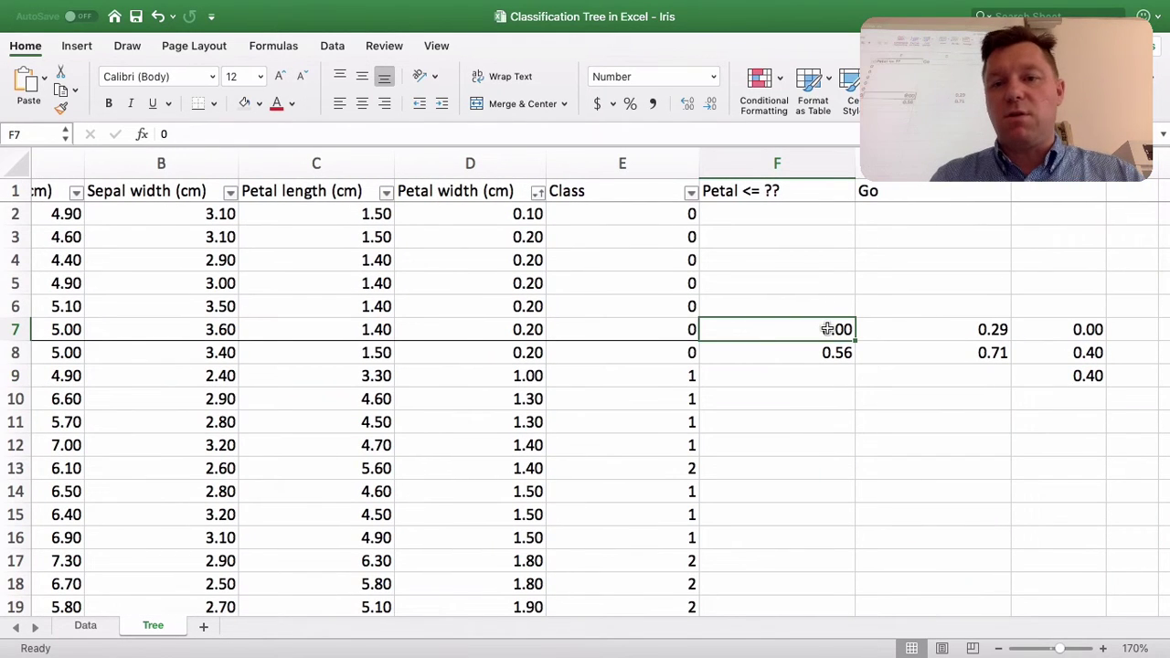
pyautogui.press('Right')
pyautogui.press('Left')
pyautogui.press('Up')
pyautogui.press('Up')
pyautogui.press('Down')
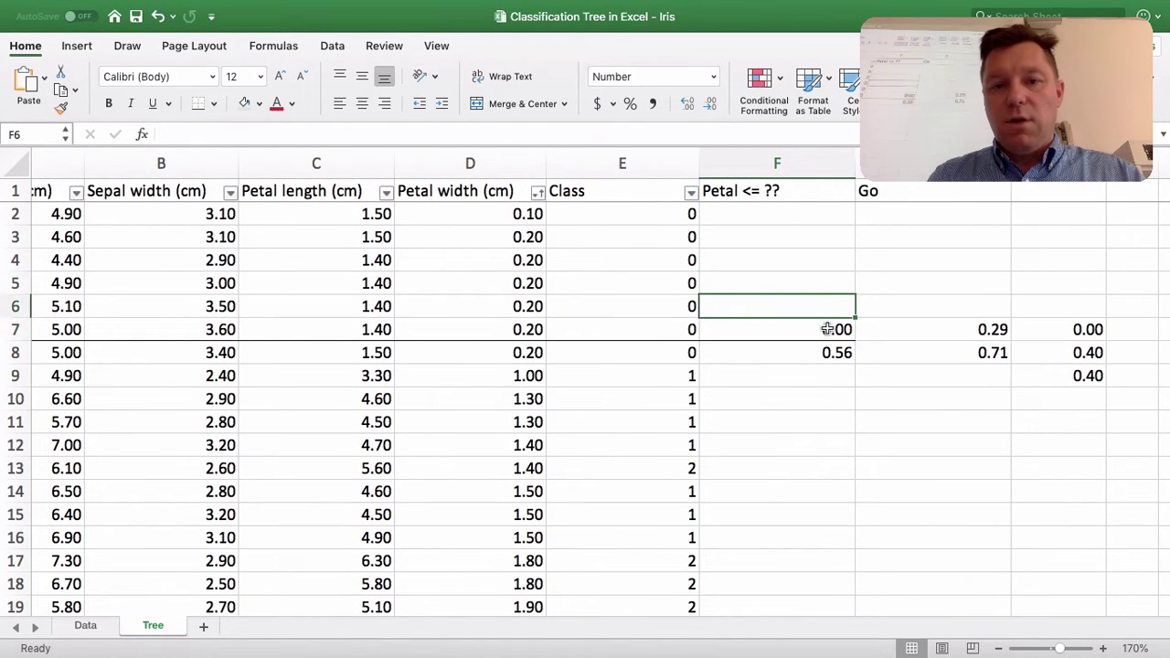
pyautogui.press('Down')
pyautogui.press('Right')
pyautogui.press('Right')
pyautogui.press('Right')
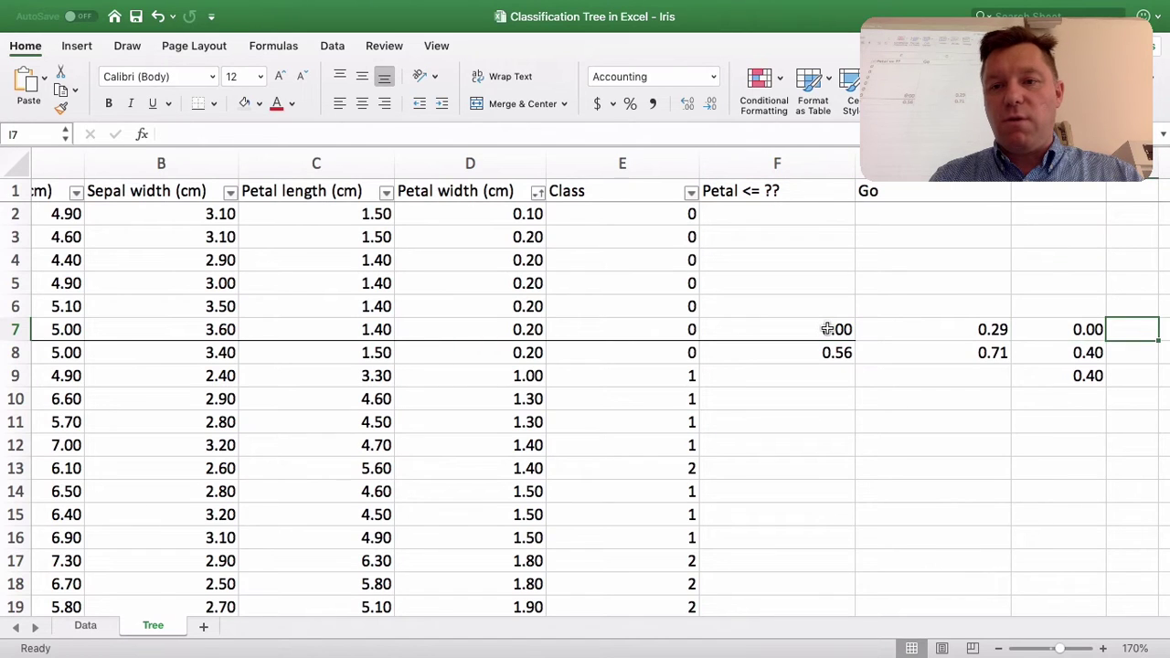
pyautogui.press('Left')
pyautogui.press('Left')
pyautogui.press('Left')
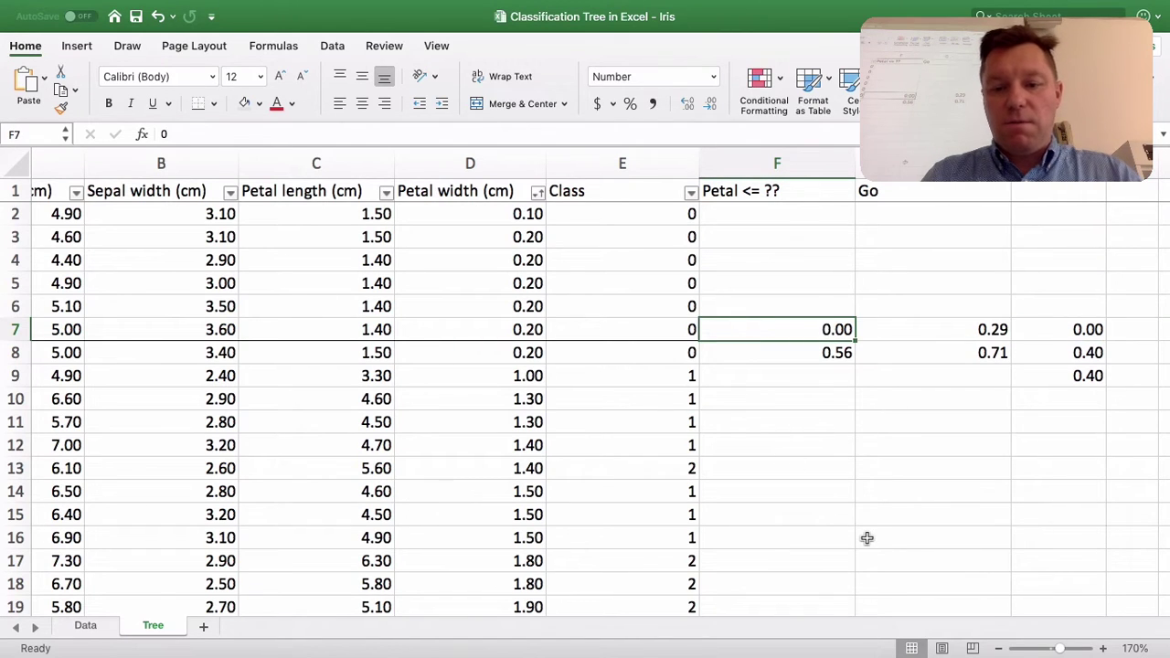
# Step: Record 0.4 in F7 as the split's weighted impurity and clear the second group's values in F8:H8
pyautogui.write('0.4')
pyautogui.press('Return')
pyautogui.hotkey('shift', 'Right')
pyautogui.hotkey('shift', 'Right')
pyautogui.press('Delete')
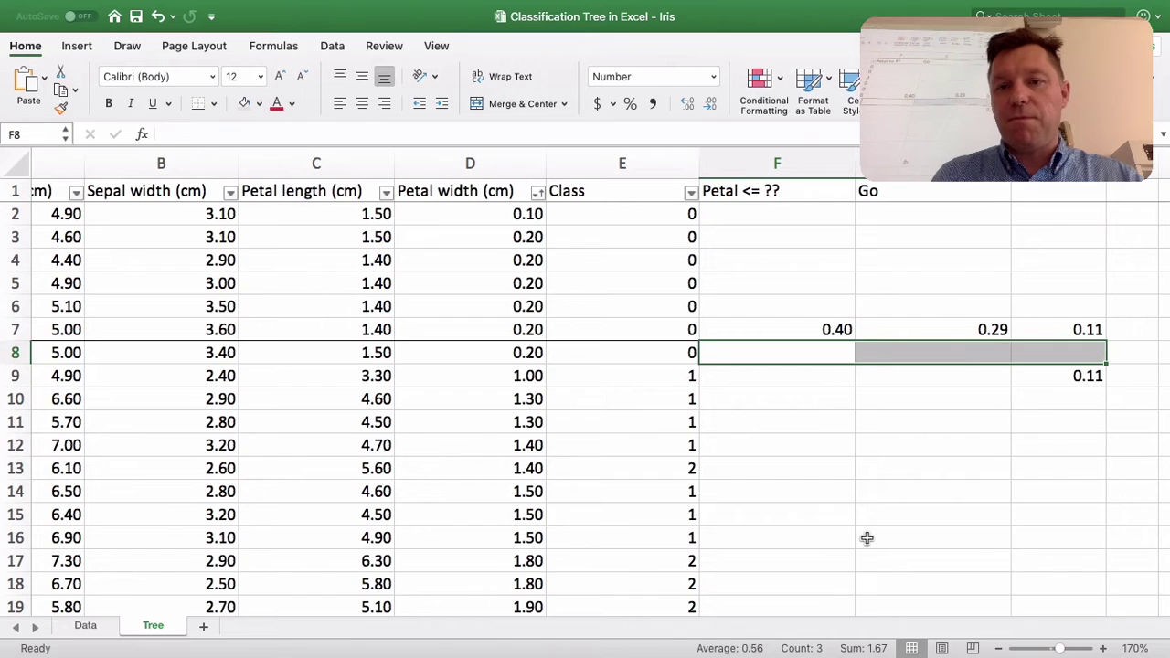
# Step: Clear the leftover weighted impurities in H7:H9 and the weights in G7:G8
pyautogui.press('Up')
pyautogui.press('Right')
pyautogui.press('Right')
pyautogui.hotkey('shift', 'Down')
pyautogui.hotkey('shift', 'Down')
pyautogui.press('Delete')
pyautogui.press('Left')
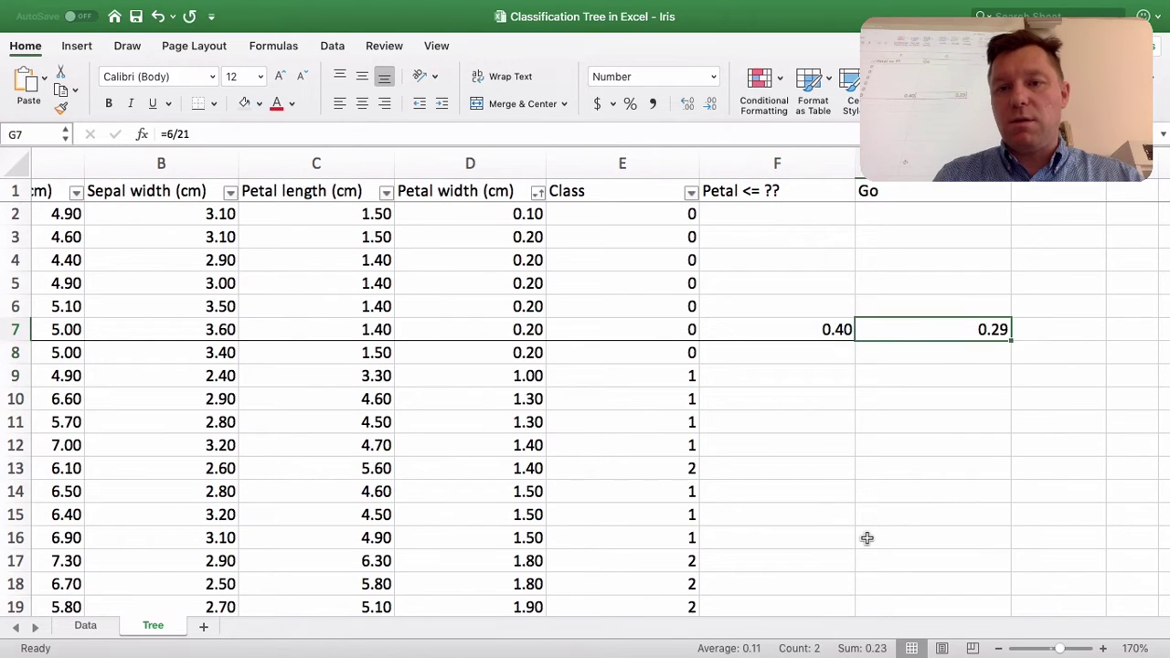
pyautogui.hotkey('shift', 'Down')
pyautogui.press('Delete')
pyautogui.click(567, 427)
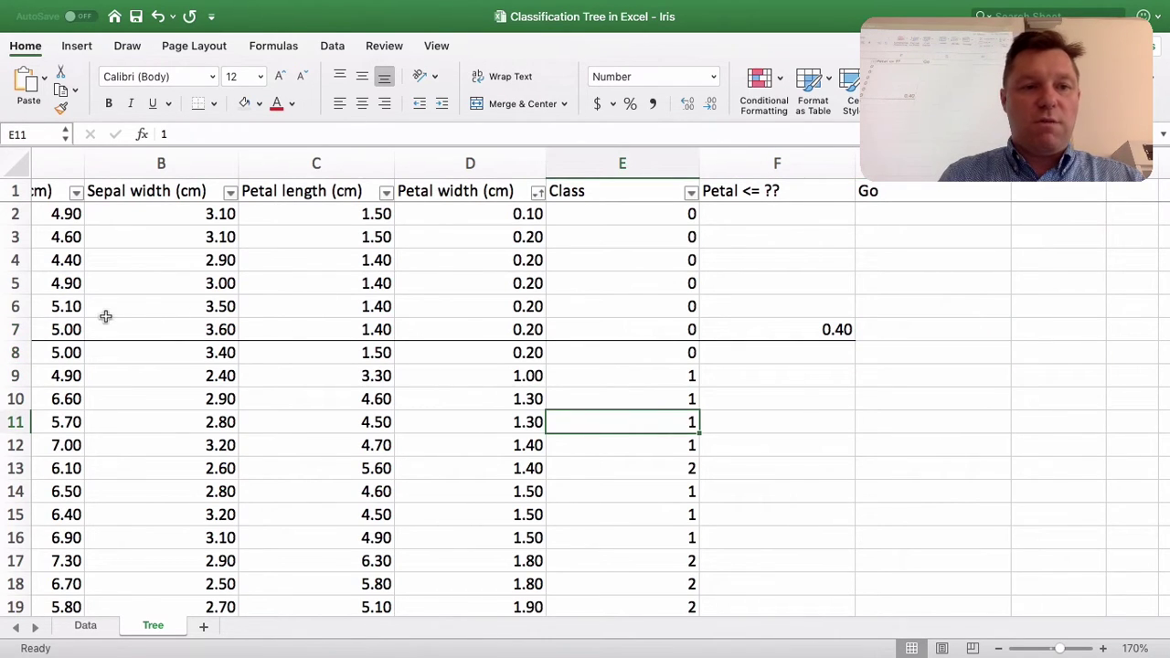
# Step: Remove the split line by setting A7:F8 to No Border
pyautogui.moveTo(60, 329); pyautogui.dragTo(873, 342)
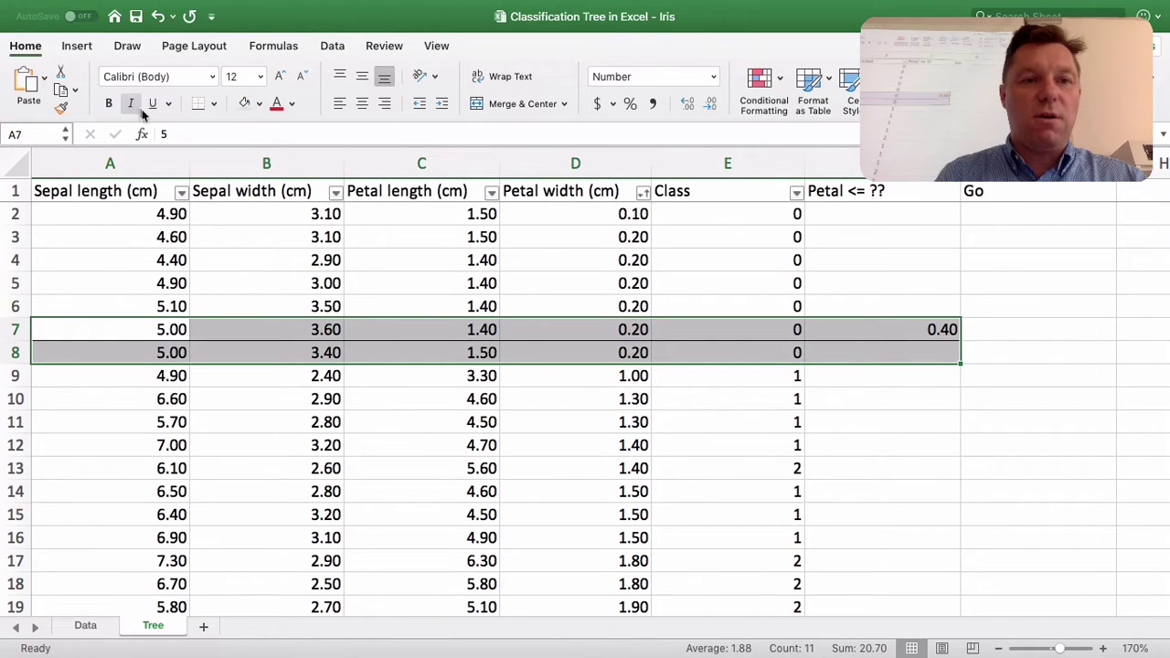
pyautogui.click(213, 103)
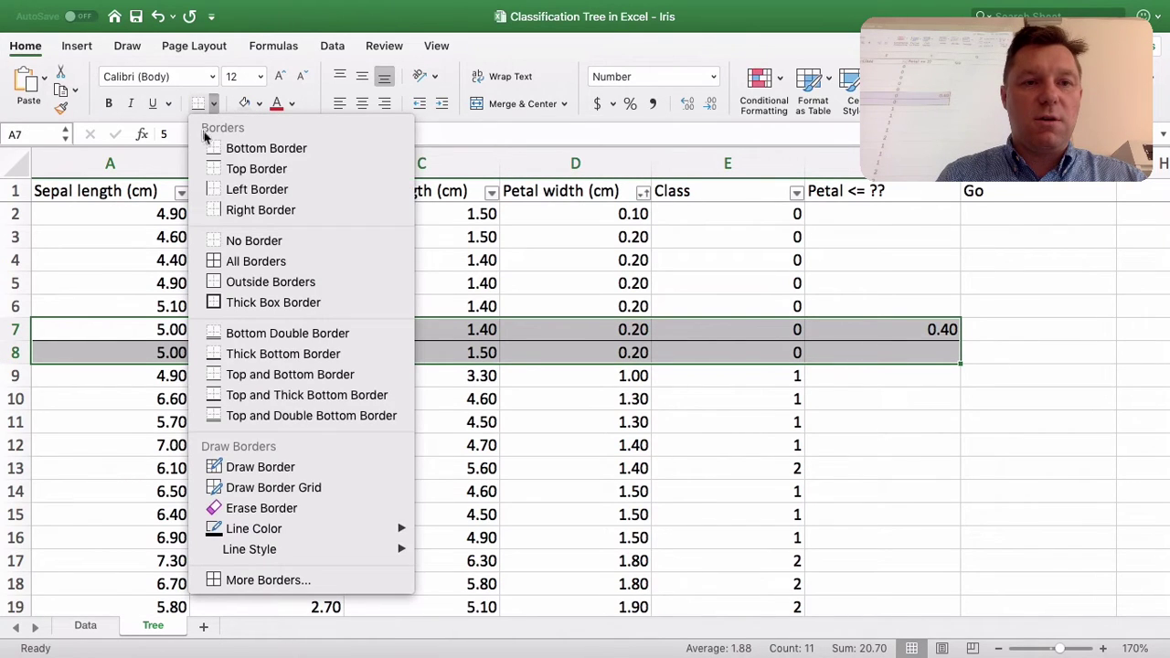
pyautogui.click(219, 241)
pyautogui.click(457, 352)
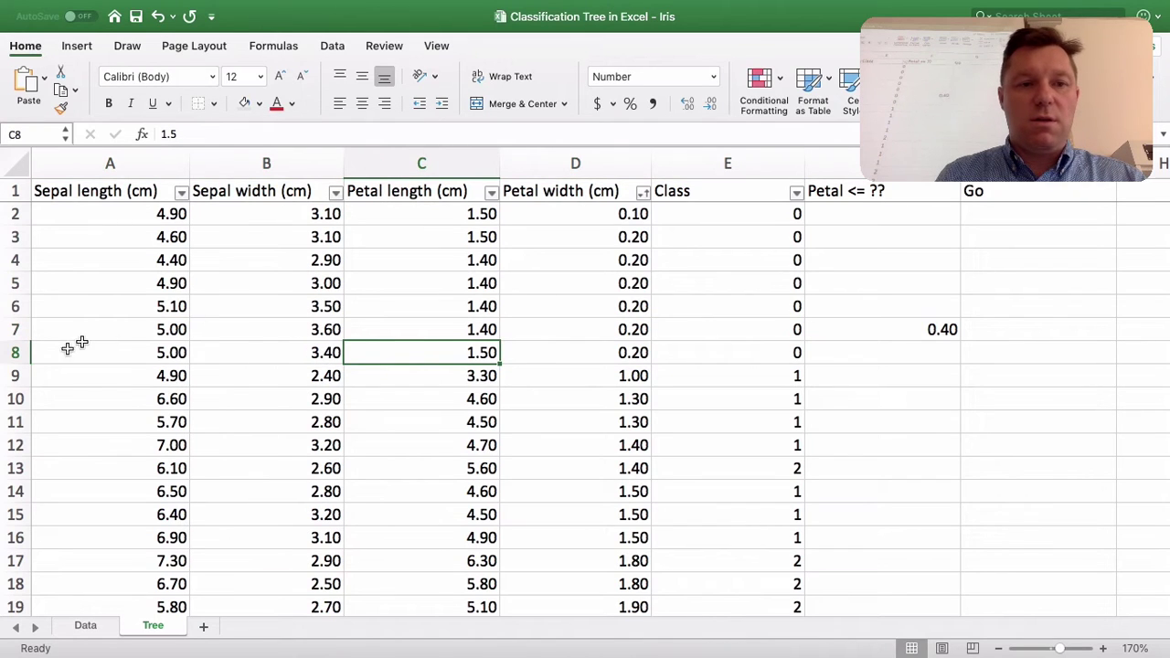
# Step: Mark the new split below row 8 by adding a bottom border to A8:G8
pyautogui.moveTo(65, 350); pyautogui.dragTo(978, 352)
pyautogui.click(214, 106)
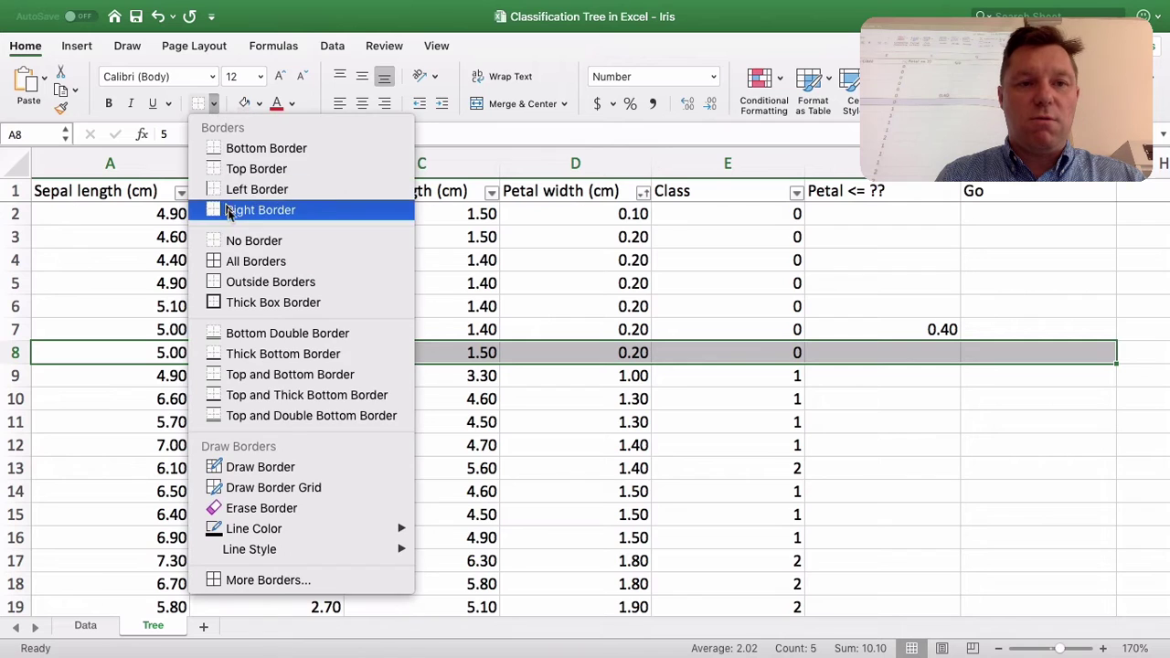
pyautogui.click(240, 154)
pyautogui.click(705, 412)
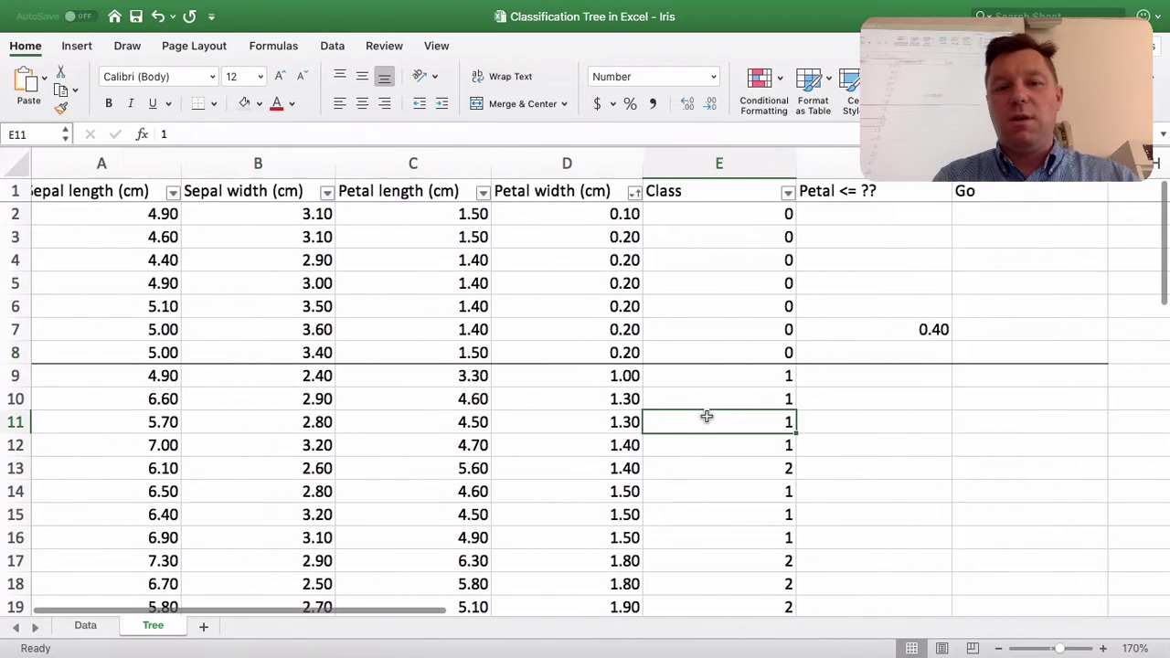
# Step: Enter 0 in F8 as the Gini impurity of the group above the new split line
pyautogui.click(916, 382)
pyautogui.press('Up')
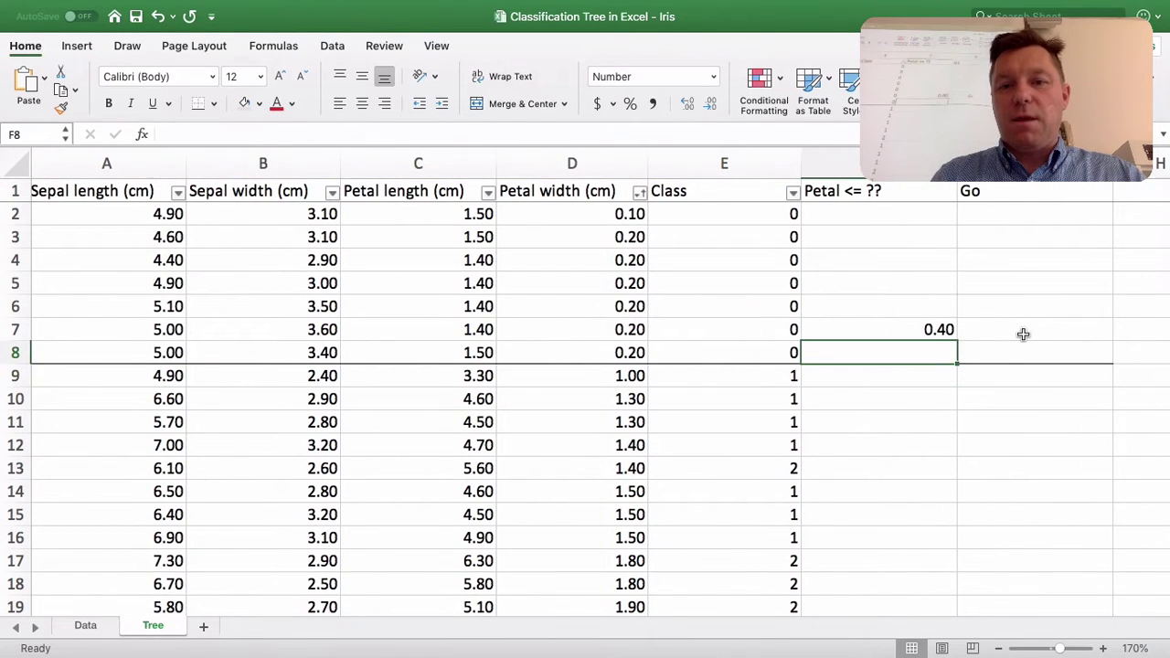
pyautogui.press('Left')
pyautogui.press('Right')
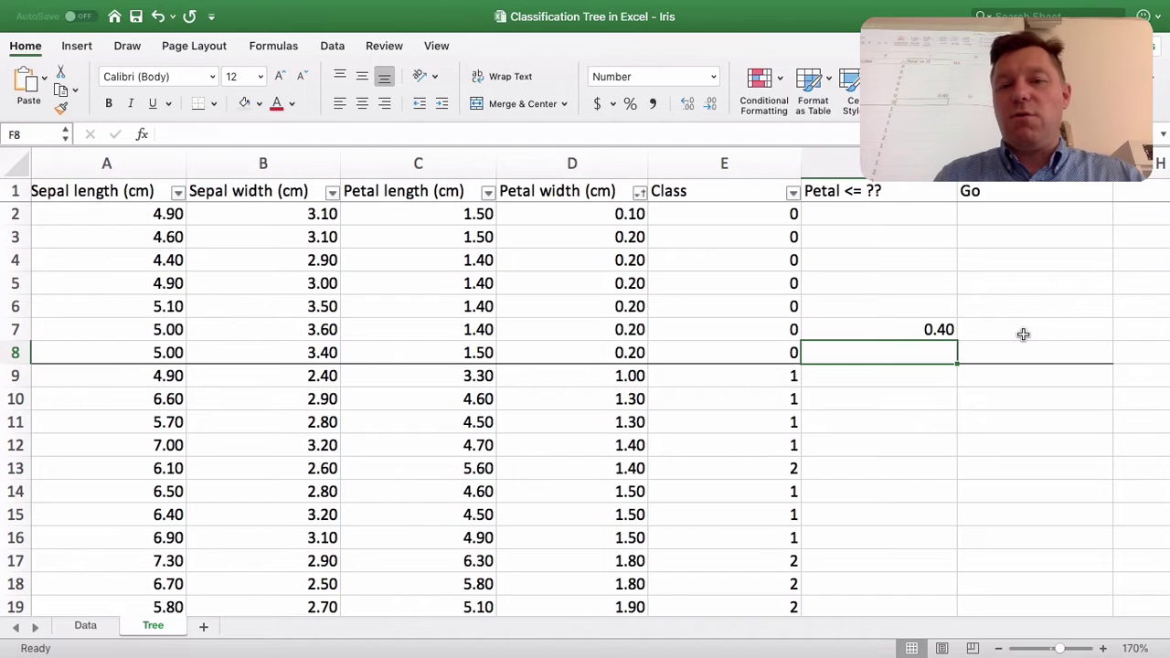
pyautogui.write('0')
pyautogui.press('Return')
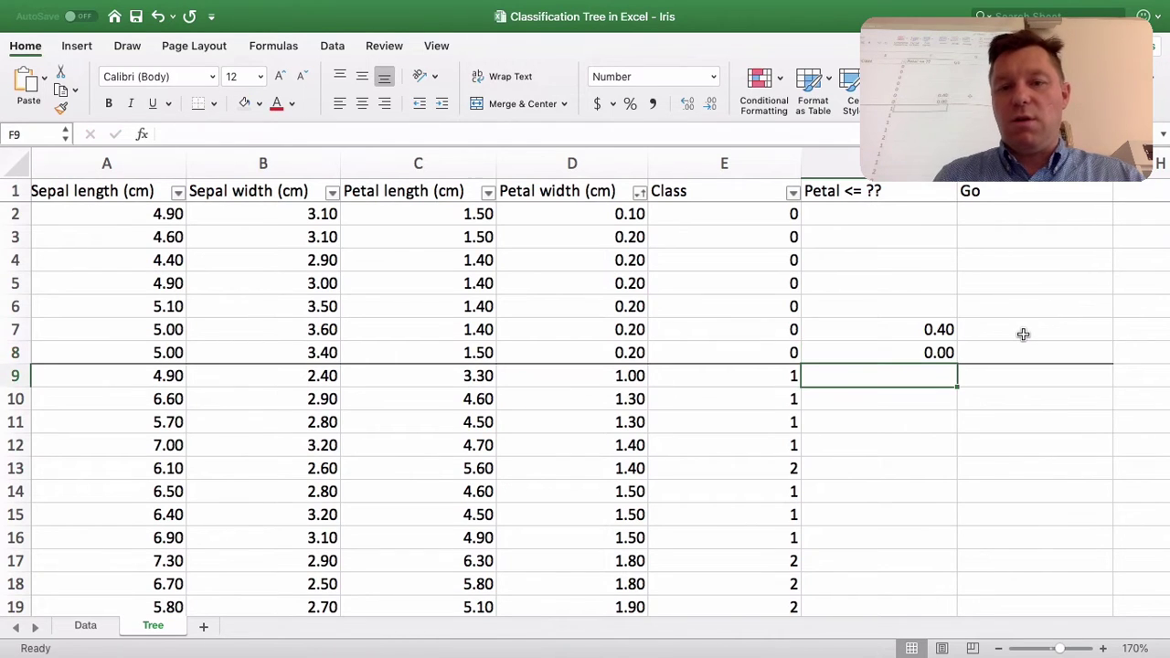
# Step: Enter the class proportions of the group below the split as =7/14 in G9 and G10
pyautogui.scroll(-2, 1023, 335)
pyautogui.press('Right')
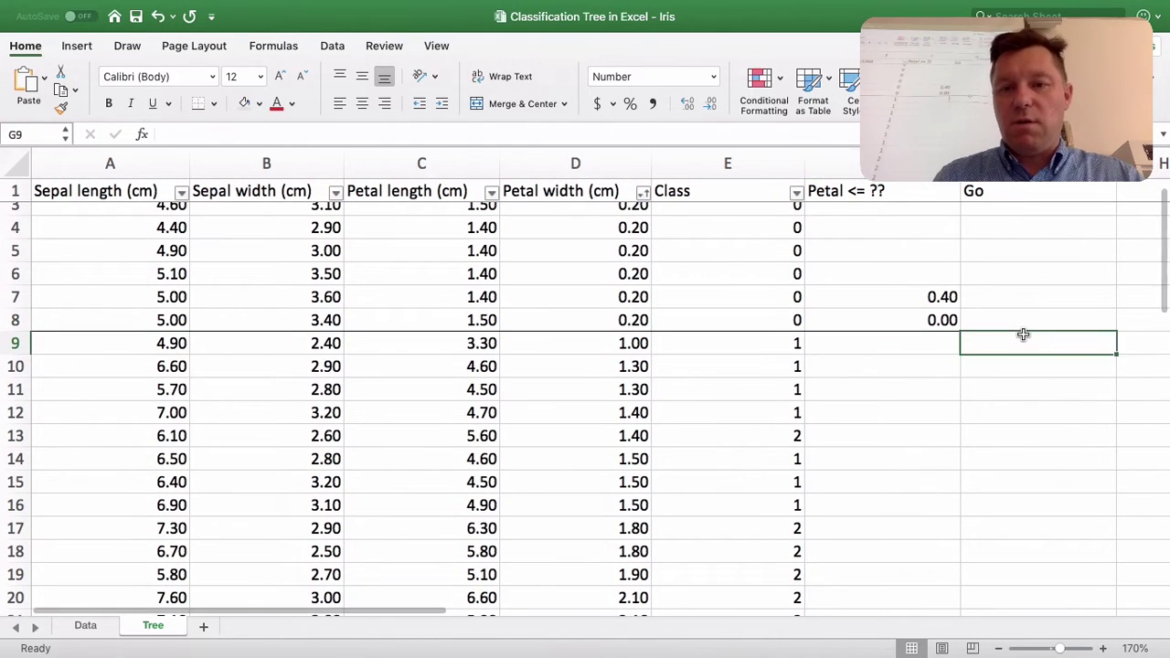
pyautogui.press('Left')
pyautogui.press('Right')
pyautogui.scroll(-3, 1022, 334)
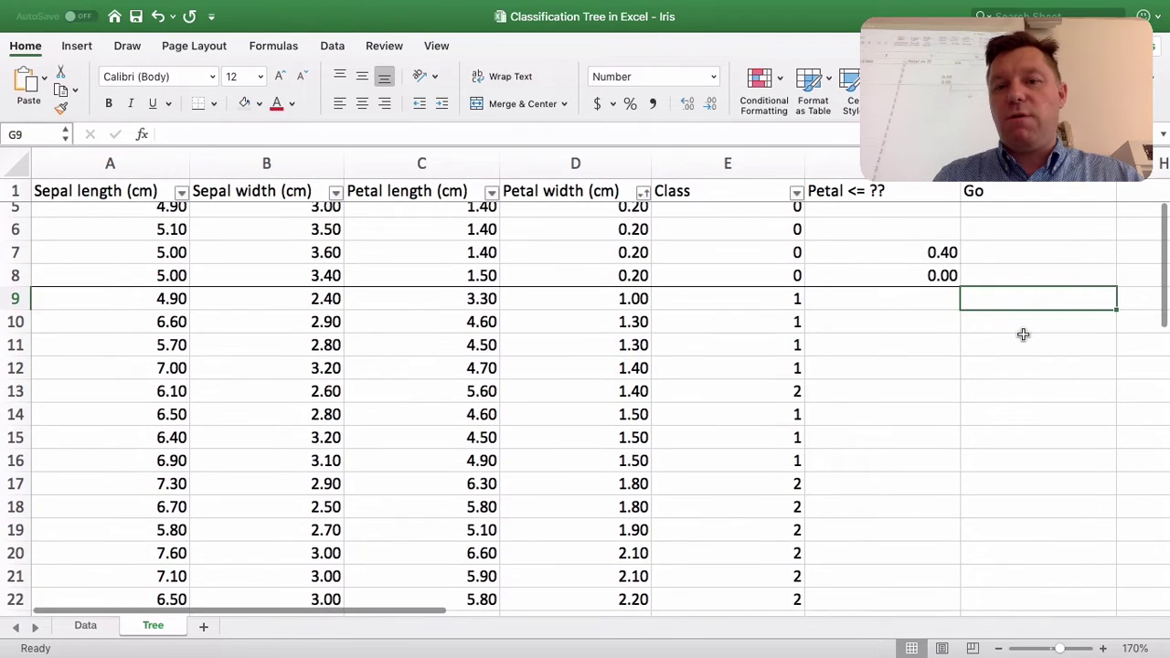
pyautogui.write('=7/1')
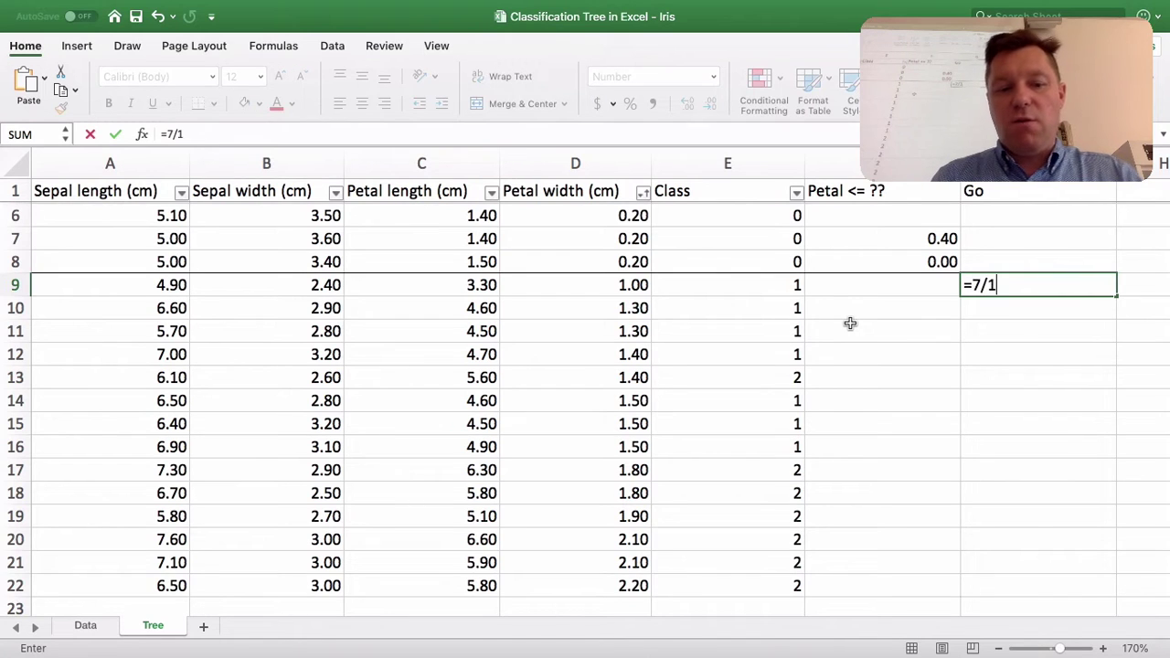
pyautogui.write('4')
pyautogui.press('Return')
pyautogui.write('=')
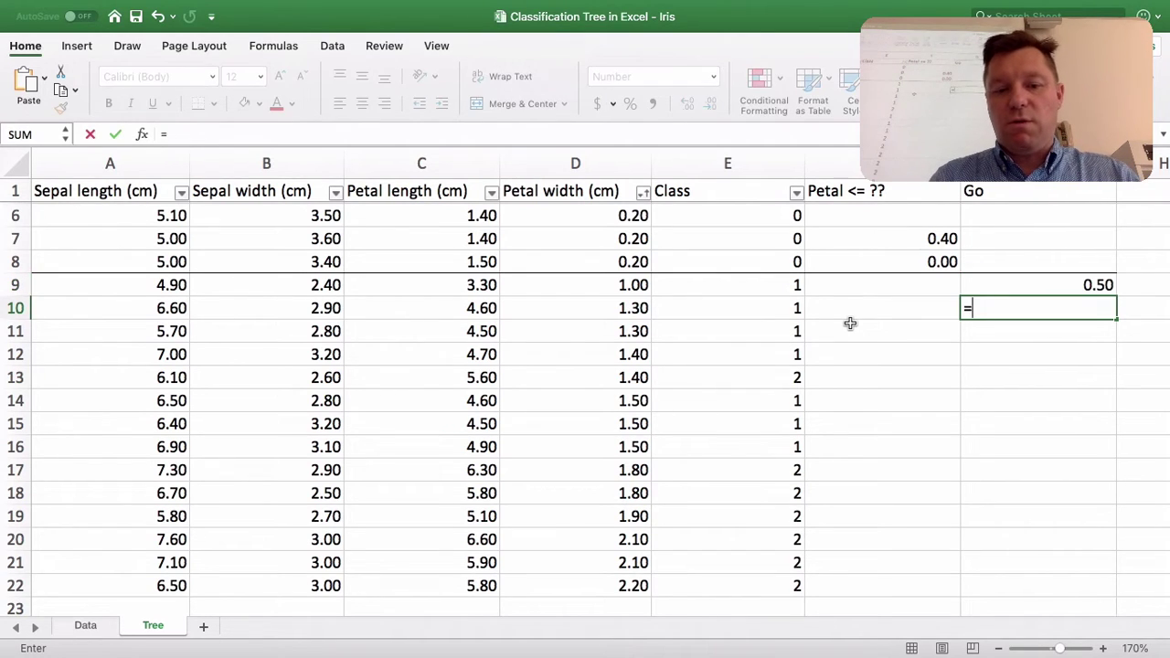
pyautogui.write('7/14')
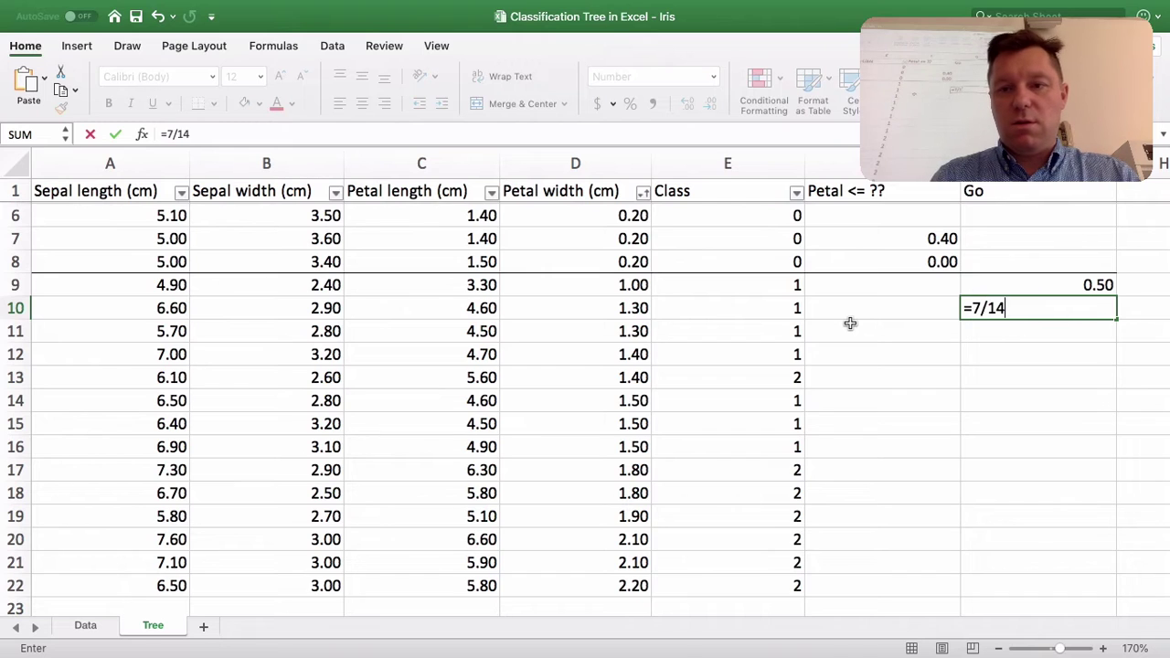
pyautogui.press('Return')
# Step: Square the first proportion in H9 with the formula =G9^2 and copy it to H10
pyautogui.press('Up')
pyautogui.press('Up')
pyautogui.press('Right')
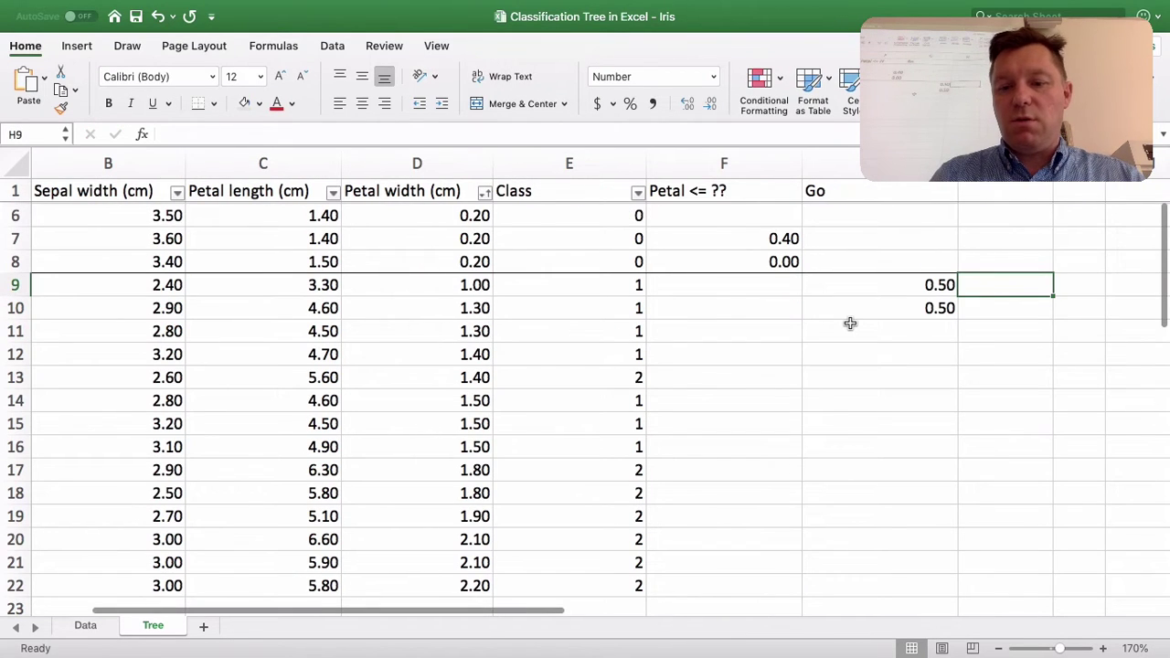
pyautogui.write('=')
pyautogui.press('Left')
pyautogui.write('^')
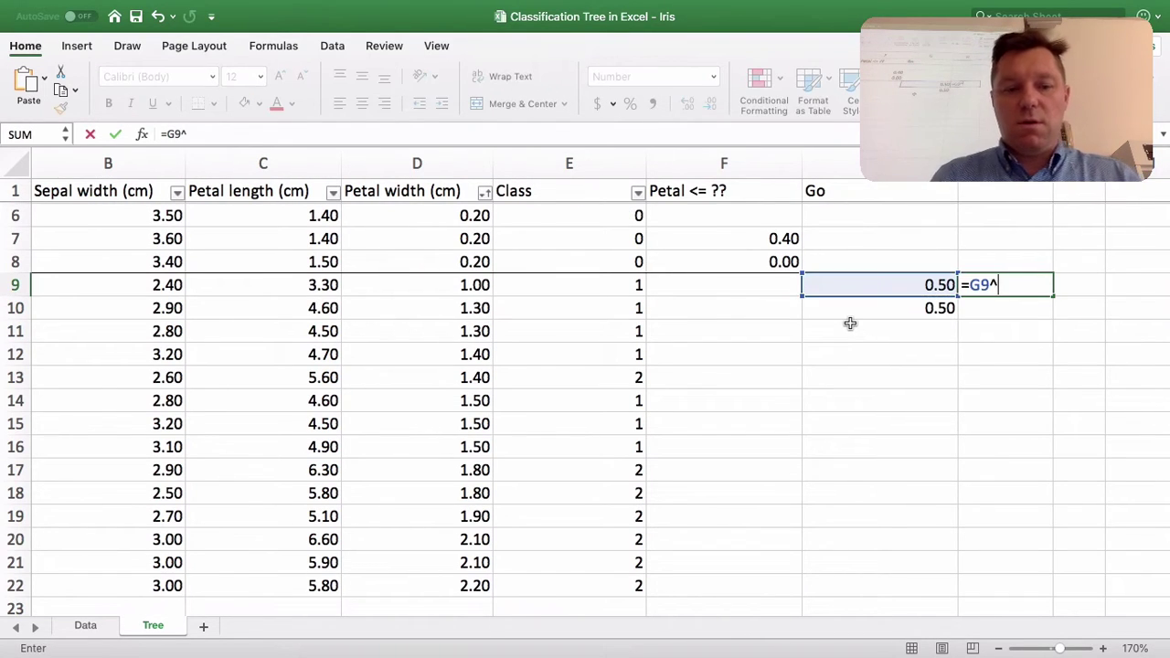
pyautogui.write('2')
pyautogui.press('Return')
pyautogui.press('Up')
pyautogui.hotkey('ctrl', 'c')
pyautogui.press('Down')
pyautogui.hotkey('ctrl', 'v')
pyautogui.press('Escape')
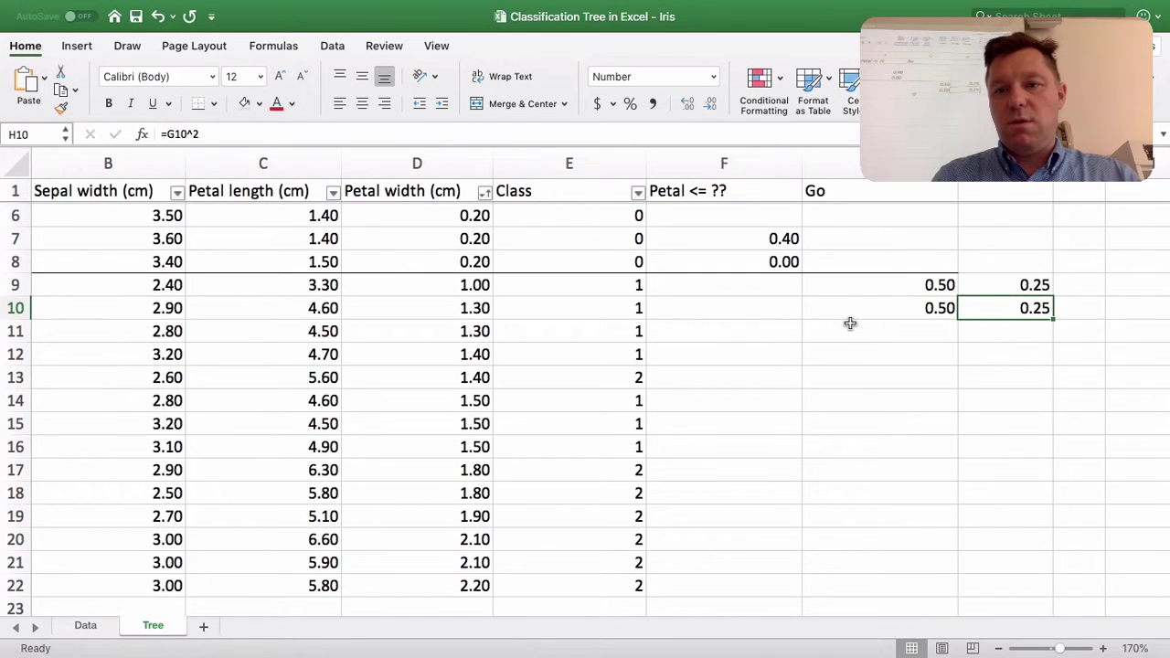
# Step: Check the sum of the squares in H9:H10 and enter 0.50 in F9 as the lower group's impurity
pyautogui.press('Up')
pyautogui.hotkey('shift', 'Down')
pyautogui.press('Left')
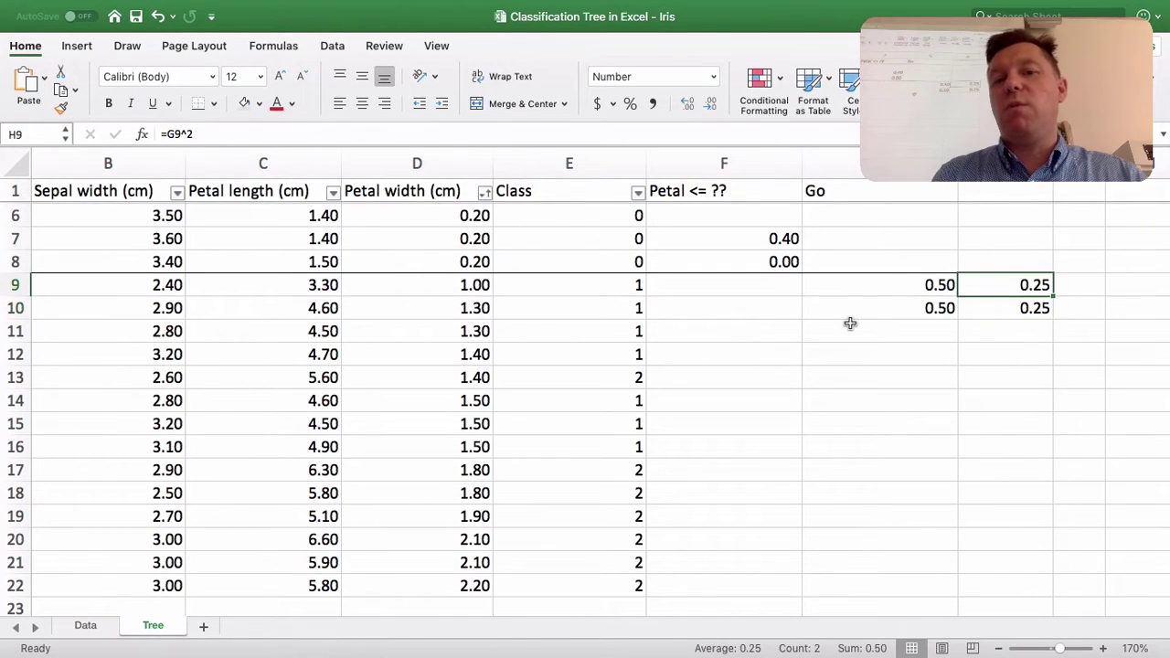
pyautogui.press('Left')
pyautogui.press('Left')
pyautogui.press('Right')
pyautogui.write('0.50')
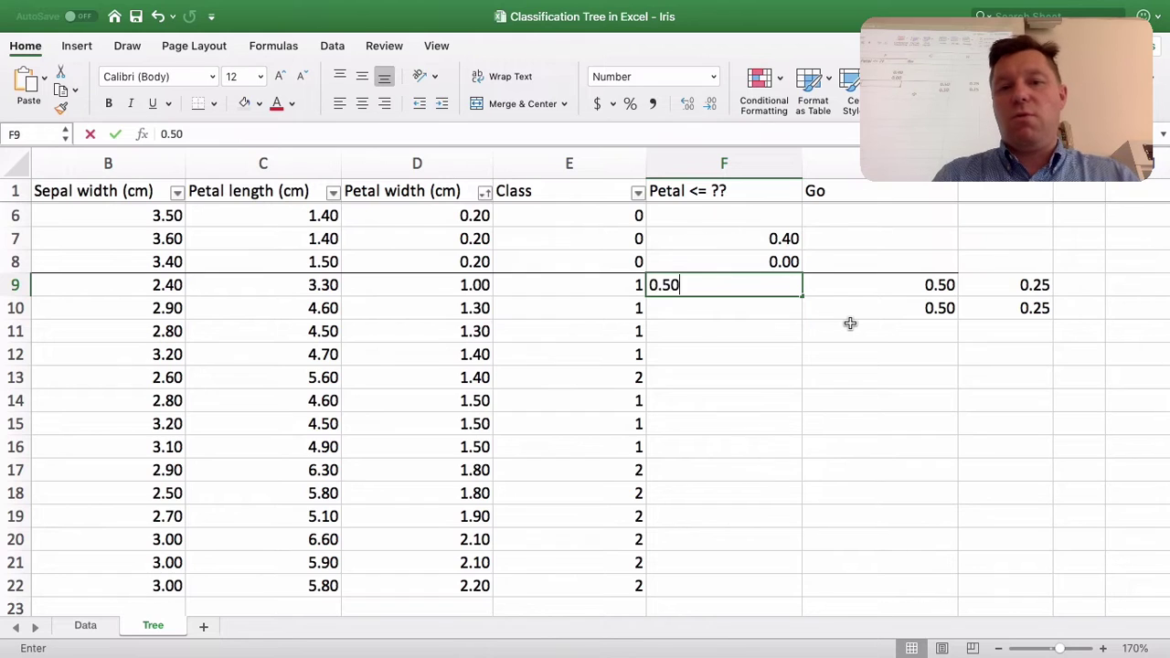
pyautogui.press('Return')
pyautogui.press('Up')
pyautogui.press('Right')
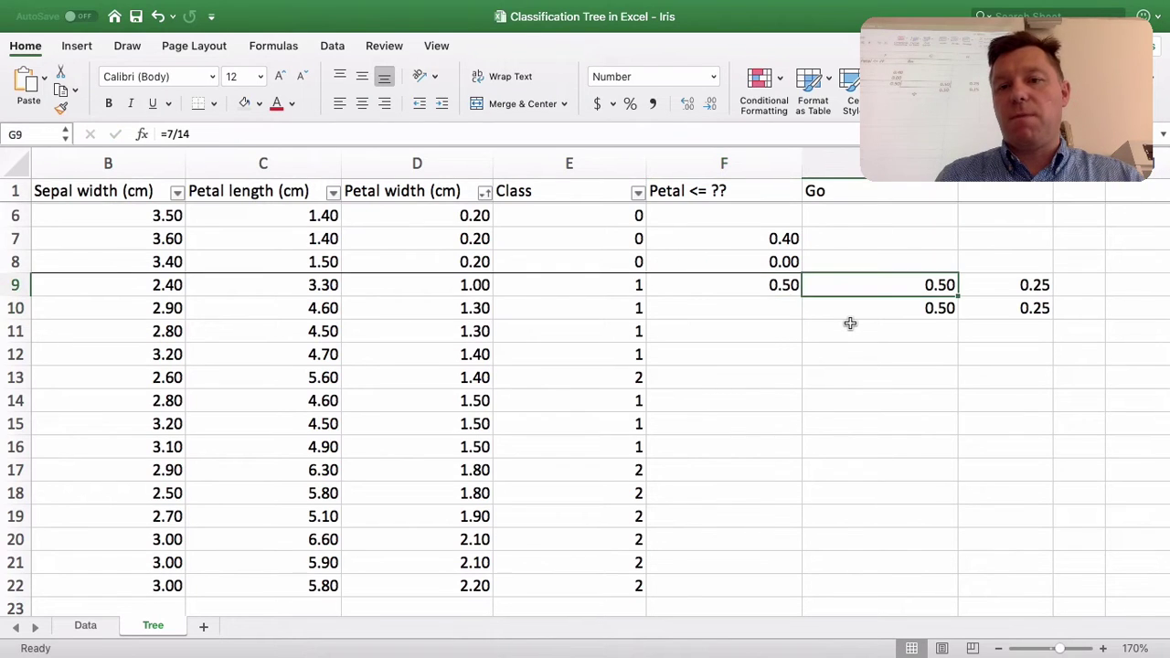
# Step: Clear the scratch calculations from cells G9:H10 on the Tree sheet
pyautogui.press('Right')
pyautogui.press('Left')
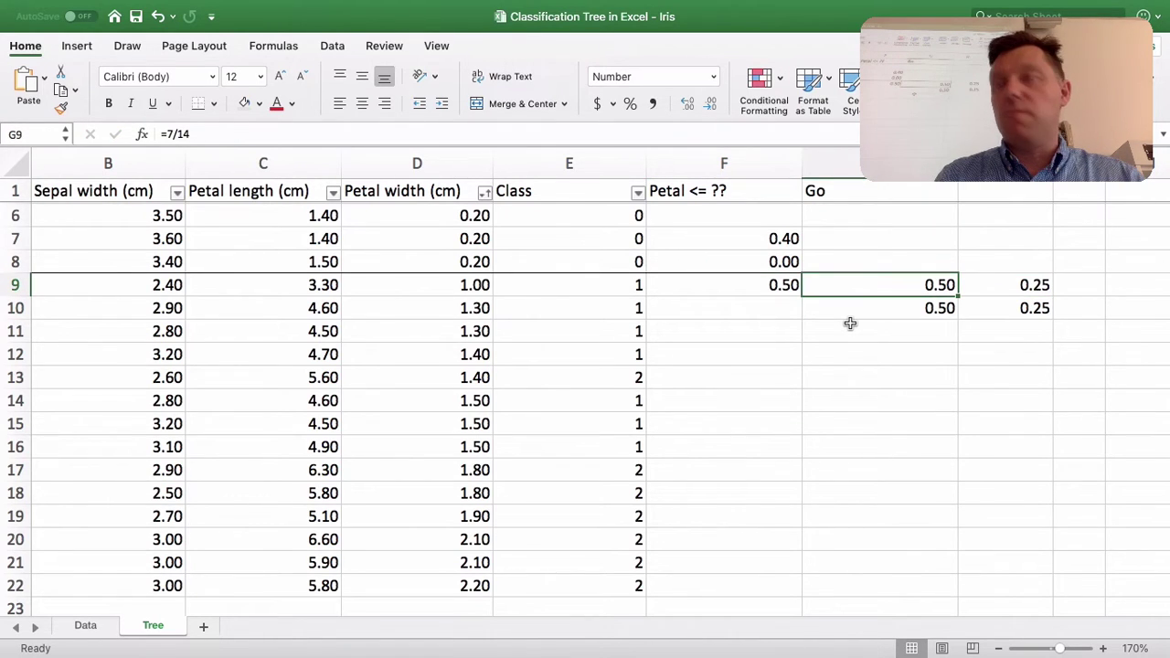
pyautogui.hotkey('shift', 'Right')
pyautogui.hotkey('shift', 'Down')
pyautogui.press('Delete')
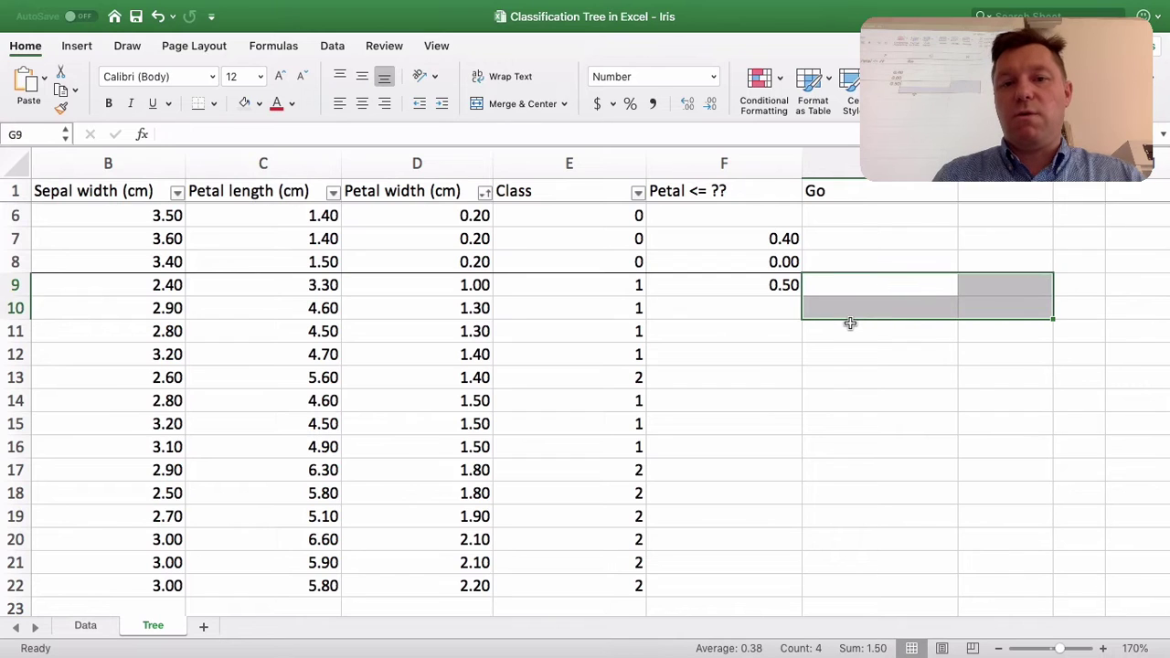
pyautogui.press('Left')
pyautogui.press('Up')
pyautogui.press('Up')
pyautogui.press('Up')
pyautogui.press('Up')
pyautogui.press('Up')
pyautogui.press('Up')
pyautogui.press('Up')
pyautogui.press('Up')
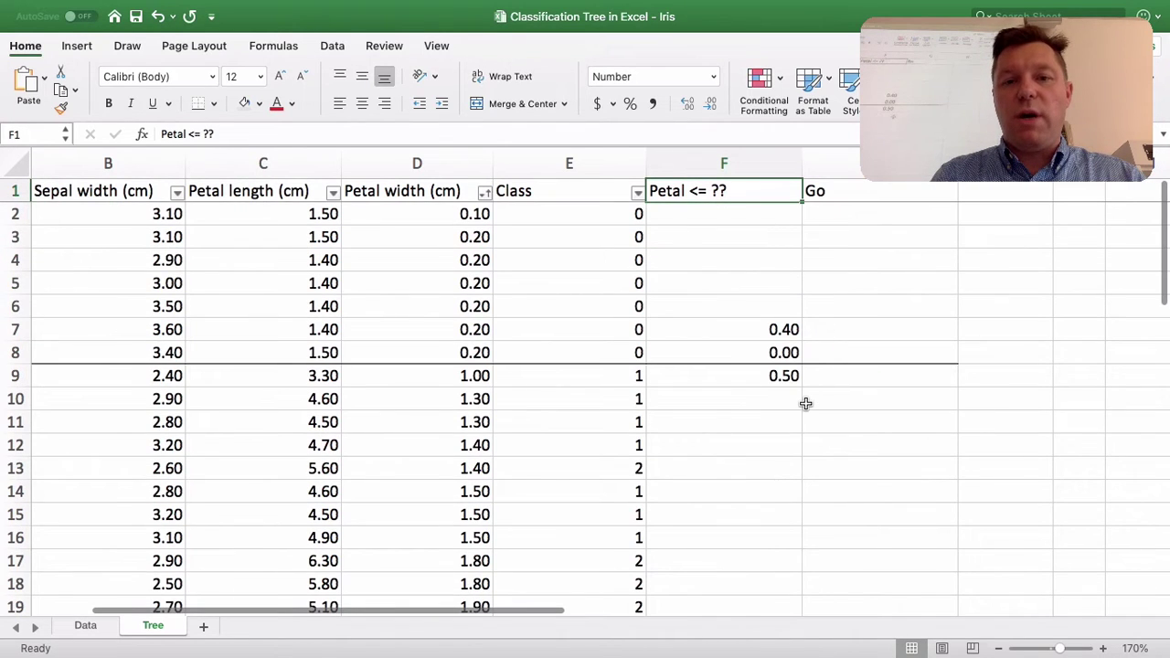
pyautogui.hscroll(-2, 806, 403)
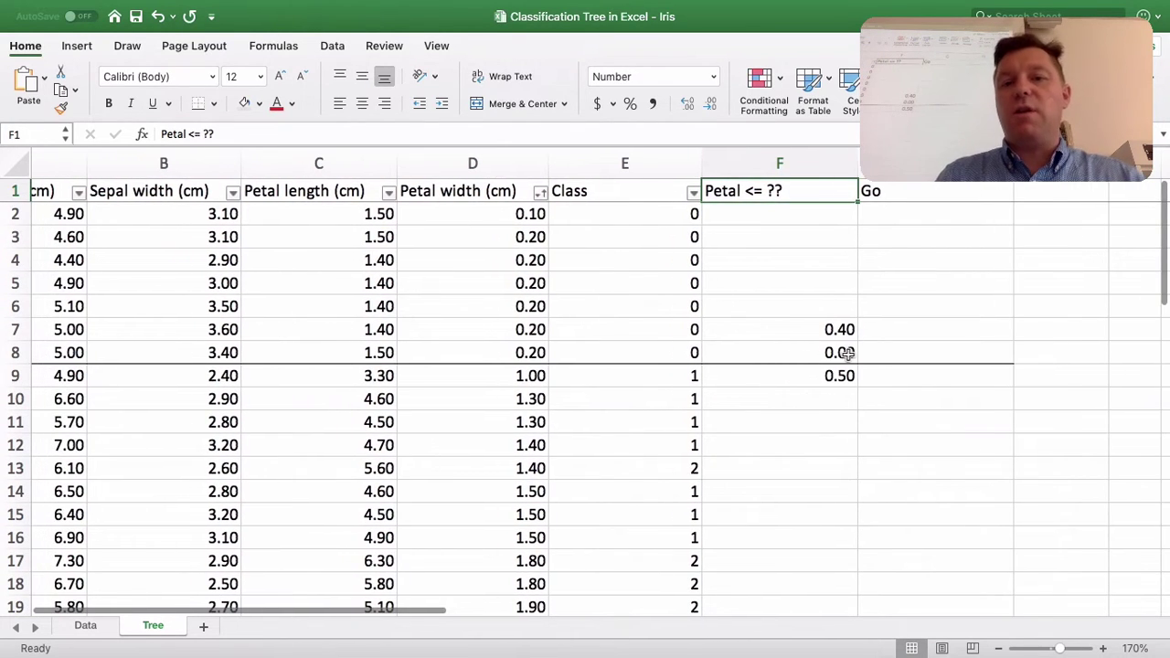
# Step: Calculate the share of rows below the split line by entering =14/21 in cell G9
pyautogui.click(846, 355)
pyautogui.hscroll(1, 900, 354)
pyautogui.hscroll(1, 913, 354)
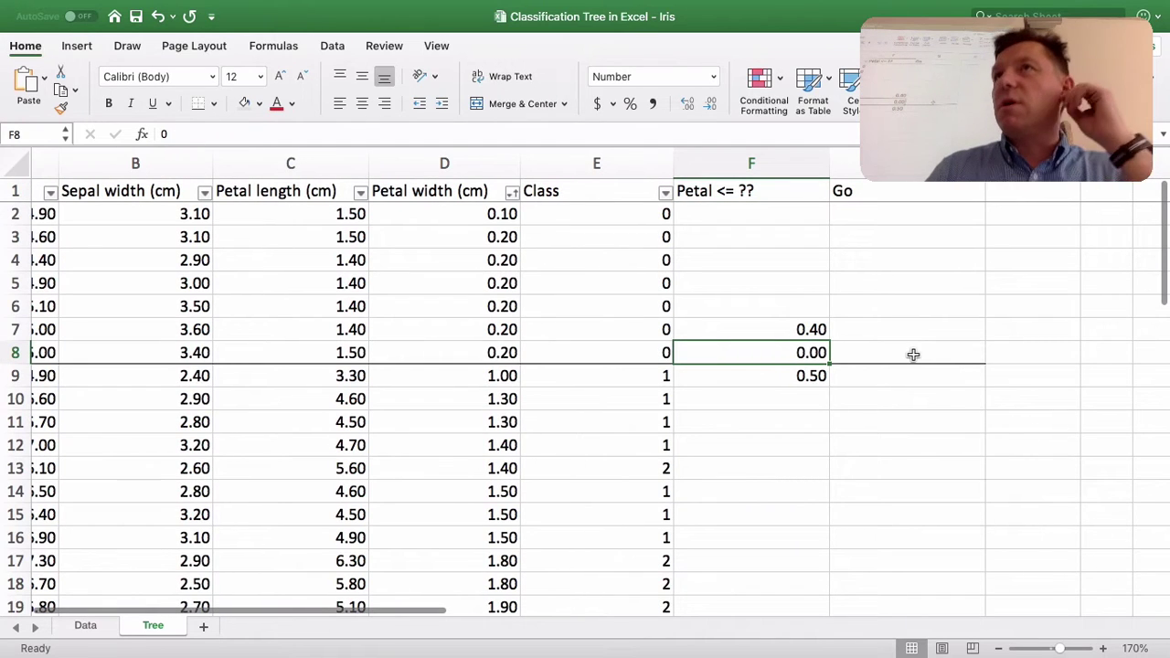
pyautogui.scroll(-1, 913, 354)
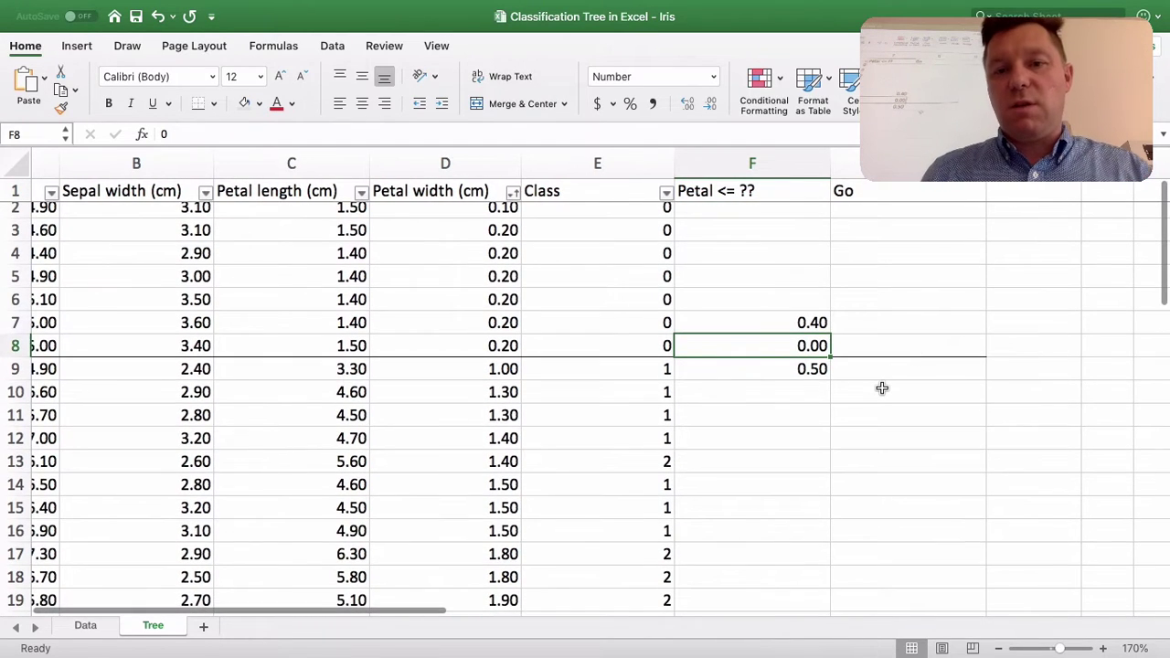
pyautogui.press('Down')
pyautogui.press('Right')
pyautogui.write('=')
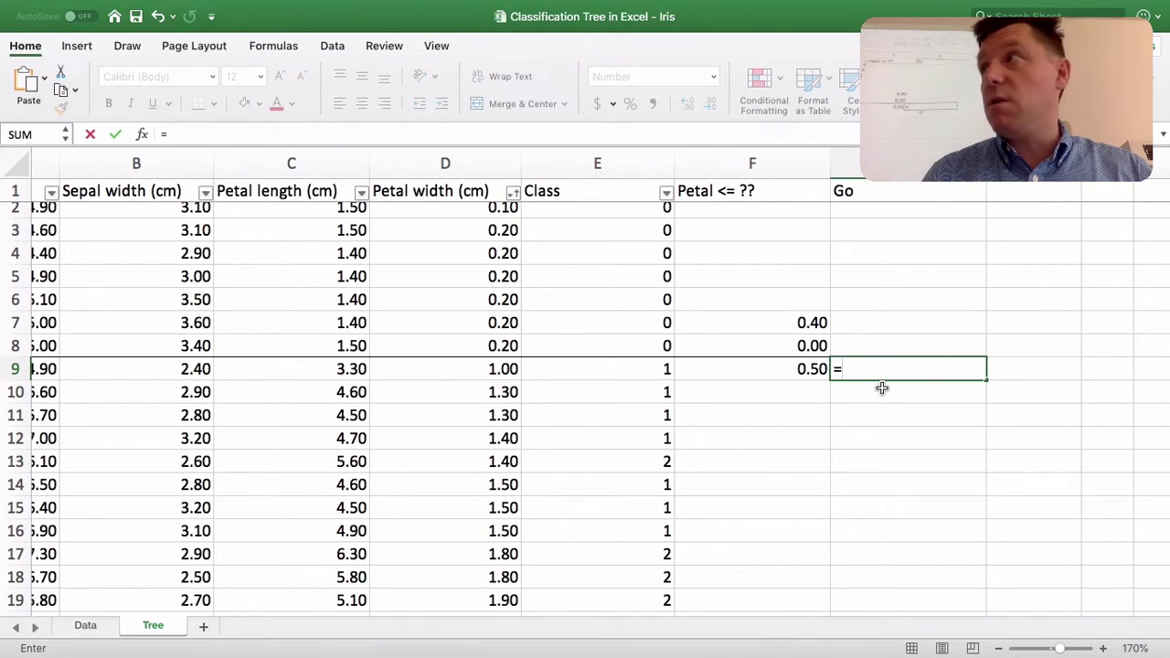
pyautogui.write('1')
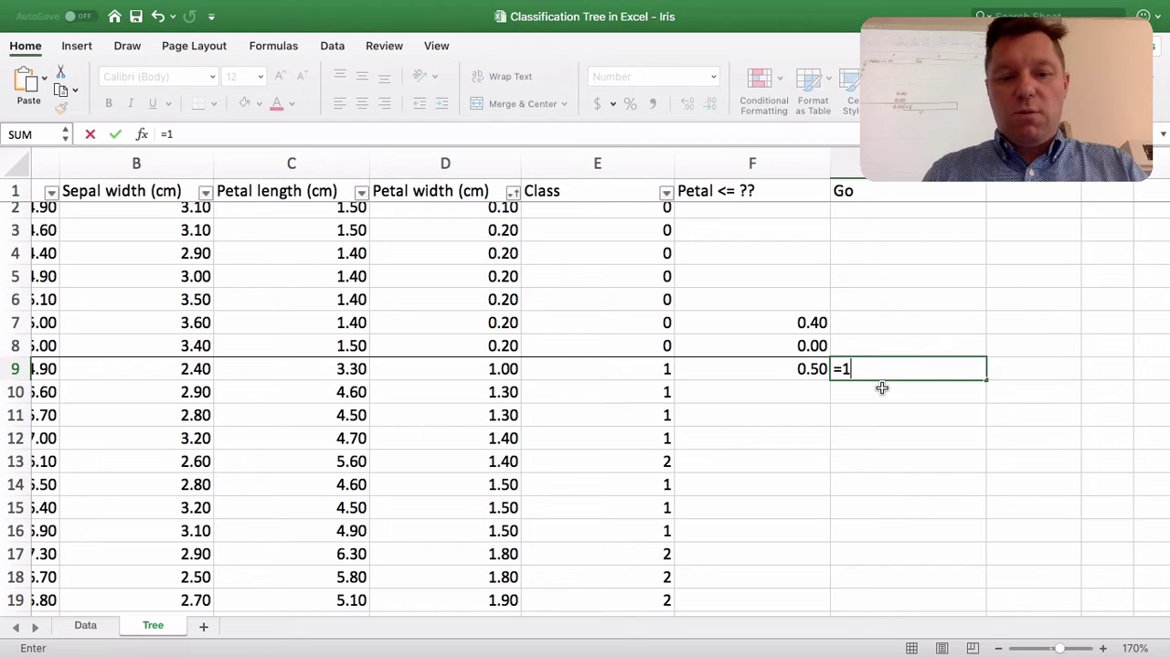
pyautogui.write('4/21')
pyautogui.press('Return')
pyautogui.press('Up')
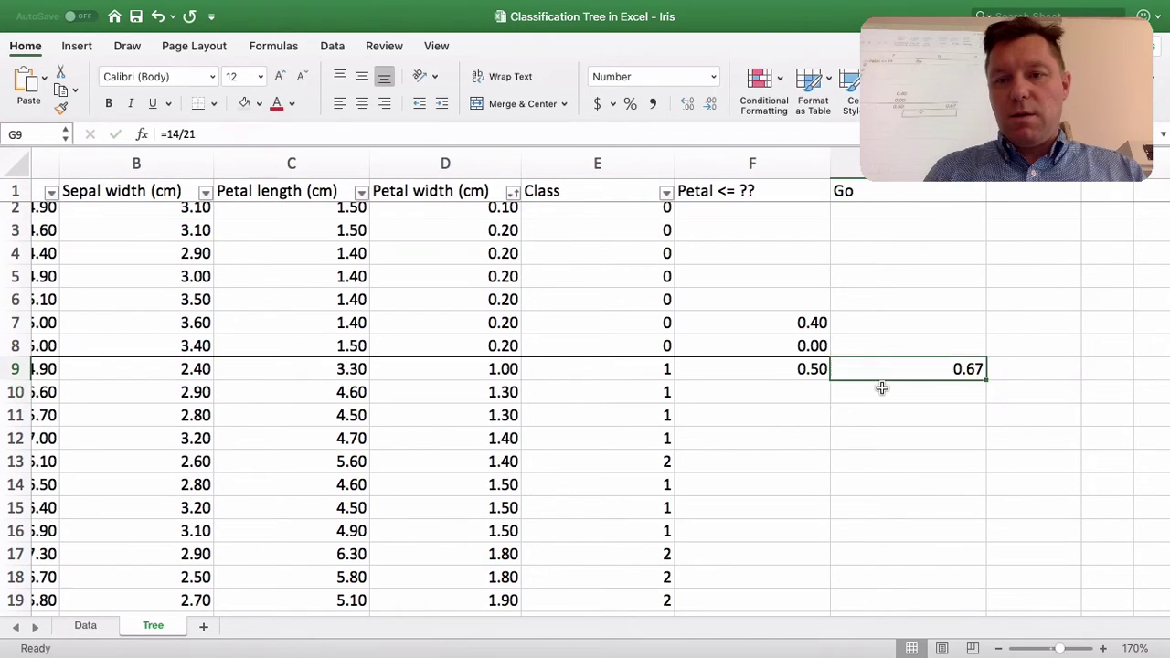
# Step: Multiply the lower group's impurity by its row share by entering =F9*G9 in cell H9
pyautogui.press('Right')
pyautogui.write('=F9*')
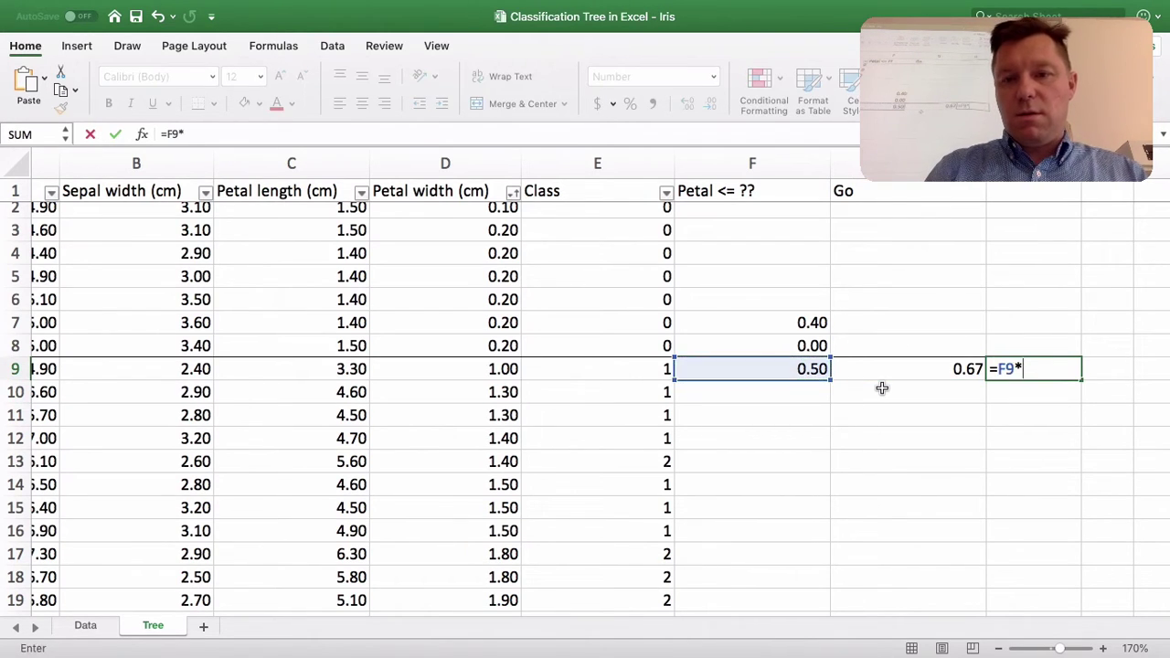
pyautogui.write('G9')
pyautogui.press('Return')
pyautogui.press('Up')
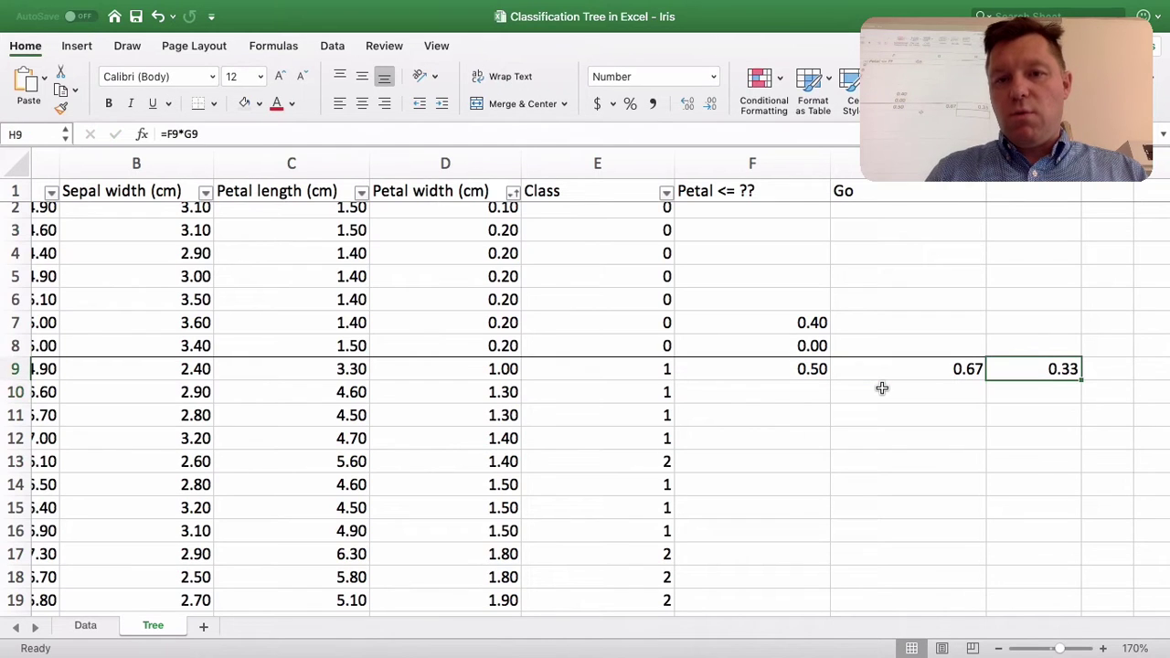
# Step: Set the split's result in cell F8 to 0.33
pyautogui.press('Left')
pyautogui.press('Left')
pyautogui.press('Up')
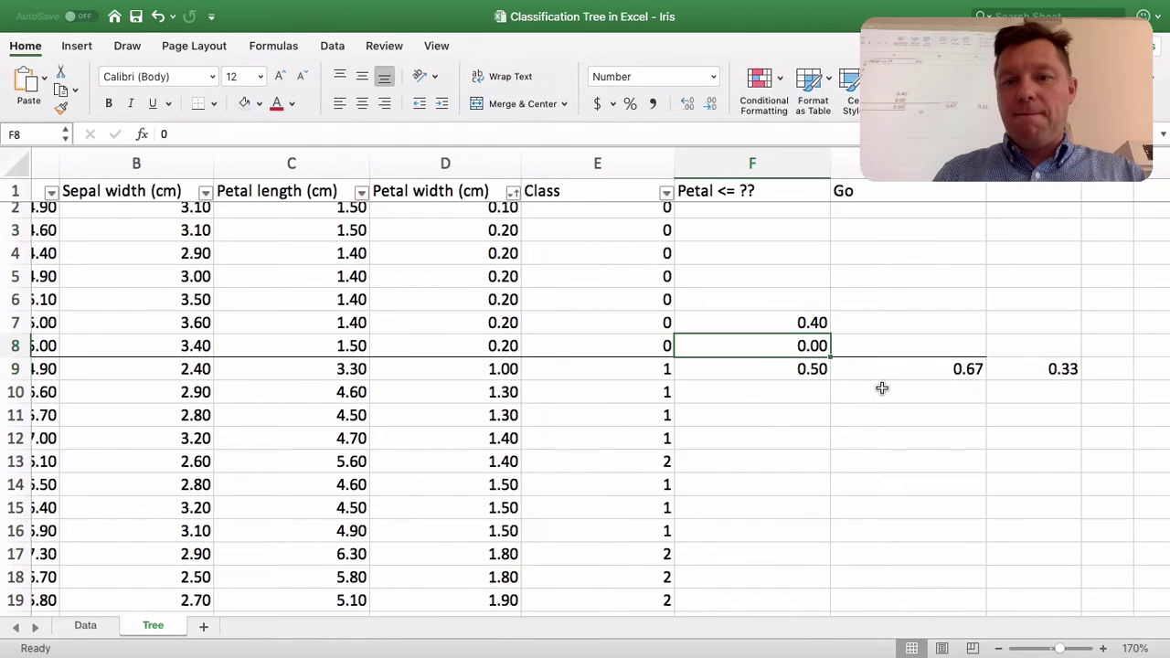
pyautogui.write('0.')
pyautogui.press('Return')
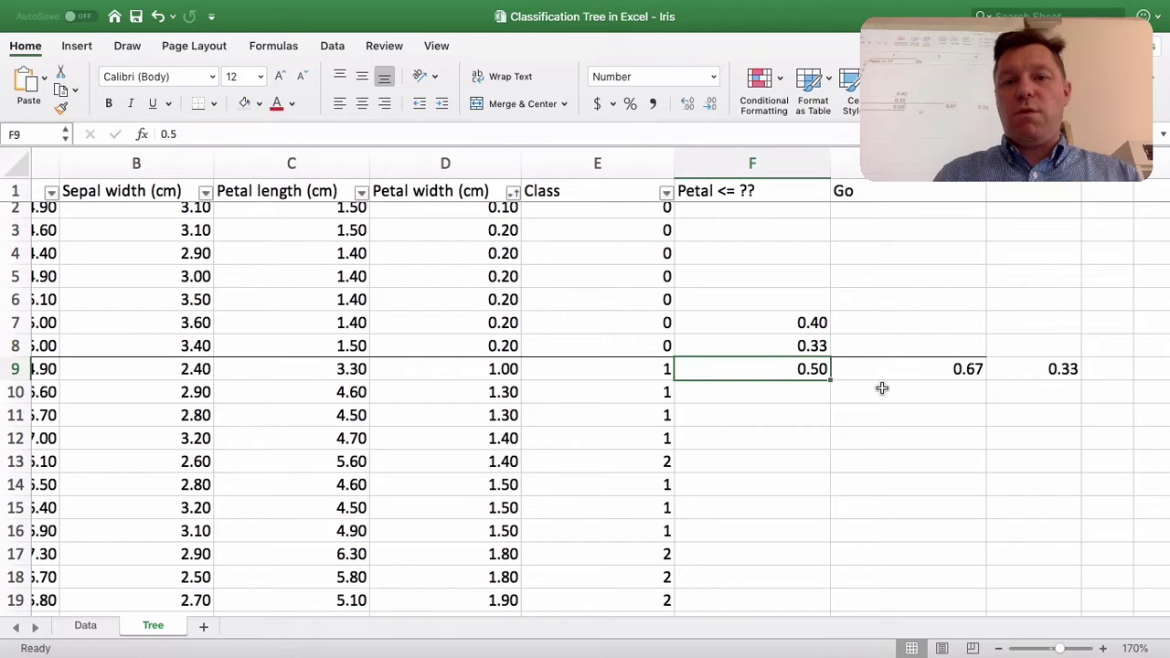
# Step: Clear the intermediate calculations from cells F9:H9
pyautogui.hotkey('shift', 'Right')
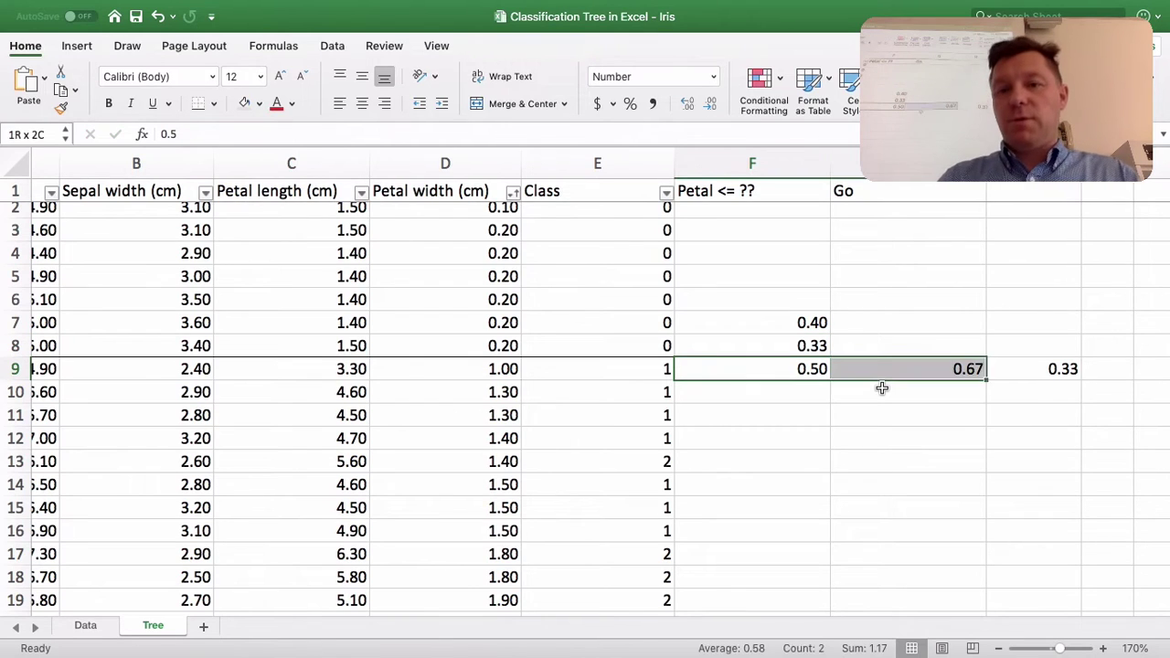
pyautogui.hotkey('shift', 'Right')
pyautogui.press('Delete')
# Step: Remove all borders from rows 8 and 9 to erase the current split line
pyautogui.hotkey('ctrl', 'Left')
pyautogui.hotkey('ctrl', 'Left')
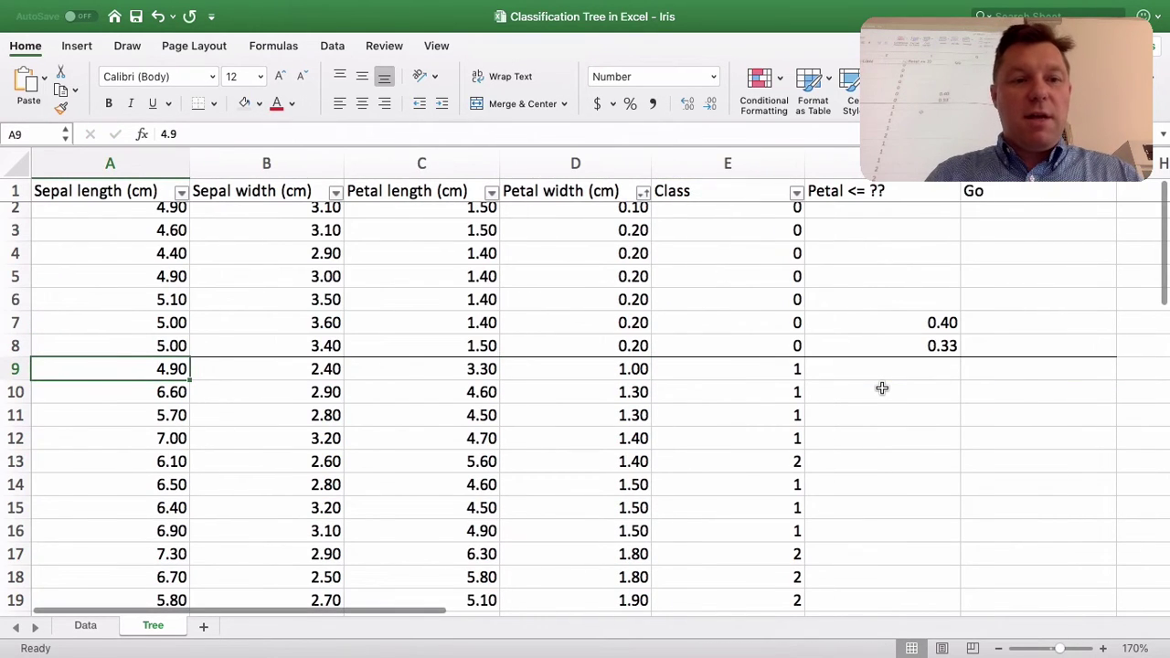
pyautogui.press('Up')
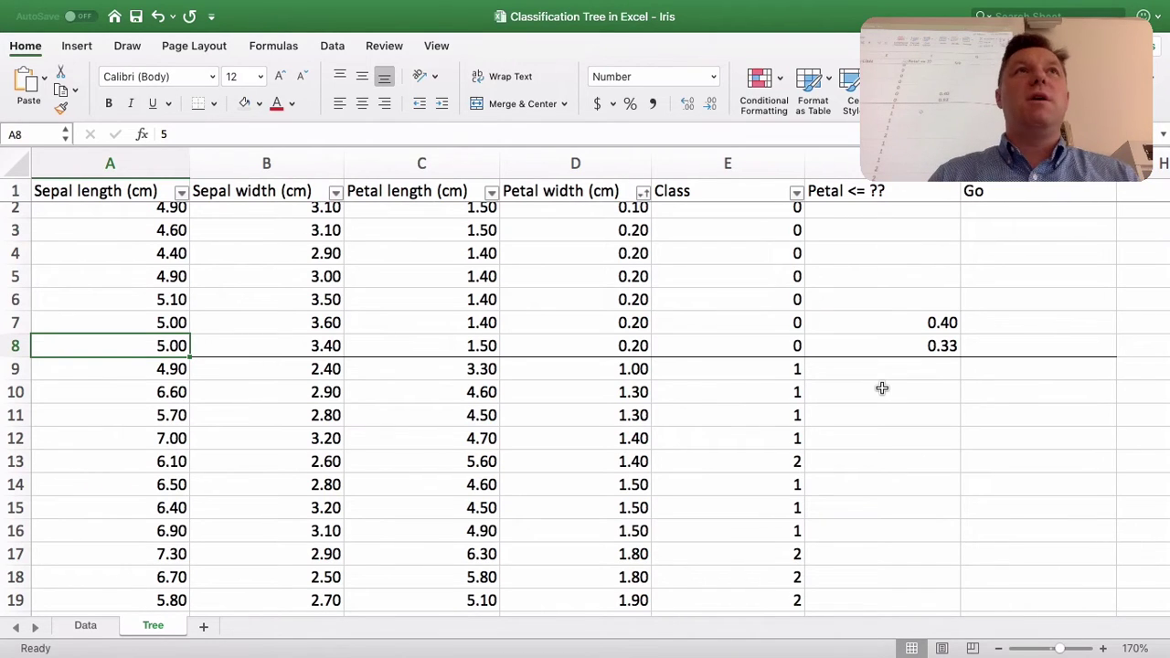
pyautogui.click(15, 347)
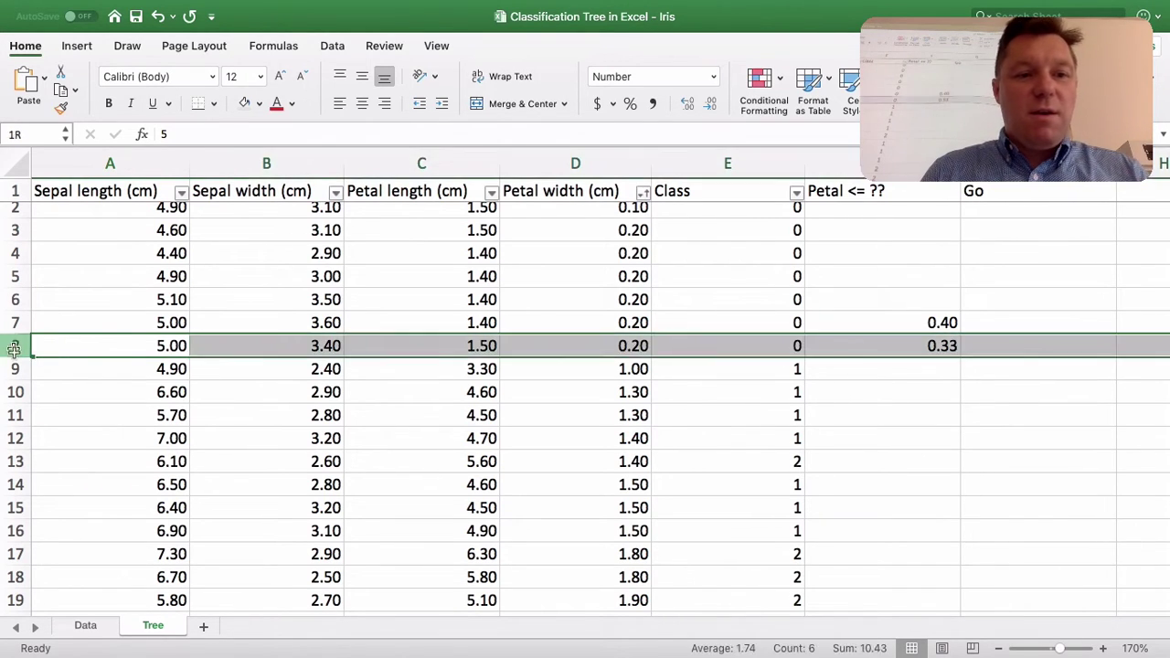
pyautogui.moveTo(14, 347); pyautogui.dragTo(14, 369)
pyautogui.click(214, 103)
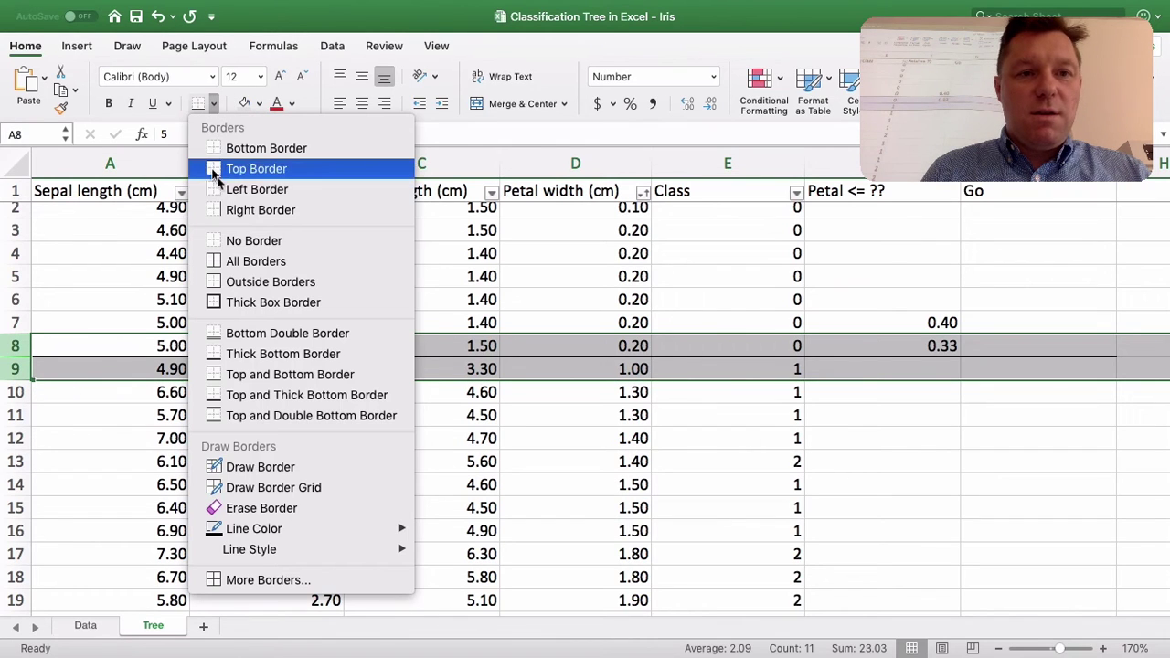
pyautogui.click(237, 241)
pyautogui.click(136, 353)
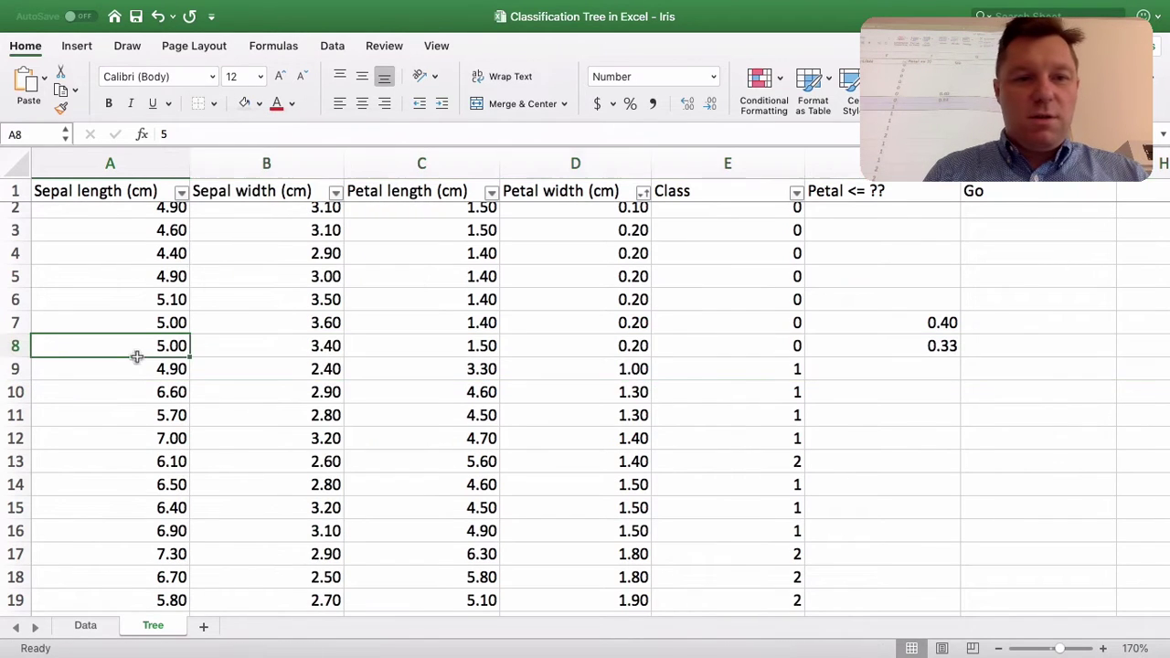
# Step: Add a bottom border to cells A9:F9 to mark the next candidate split below row 9
pyautogui.moveTo(122, 370); pyautogui.dragTo(493, 364)
pyautogui.moveTo(835, 373); pyautogui.dragTo(943, 369)
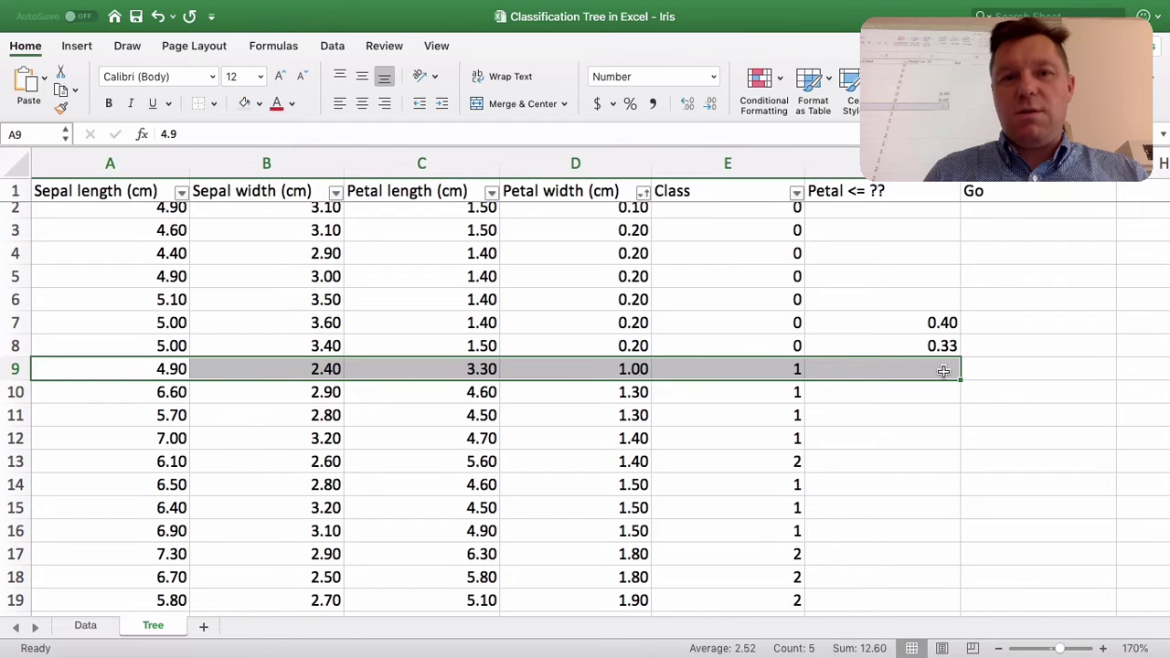
pyautogui.click(214, 104)
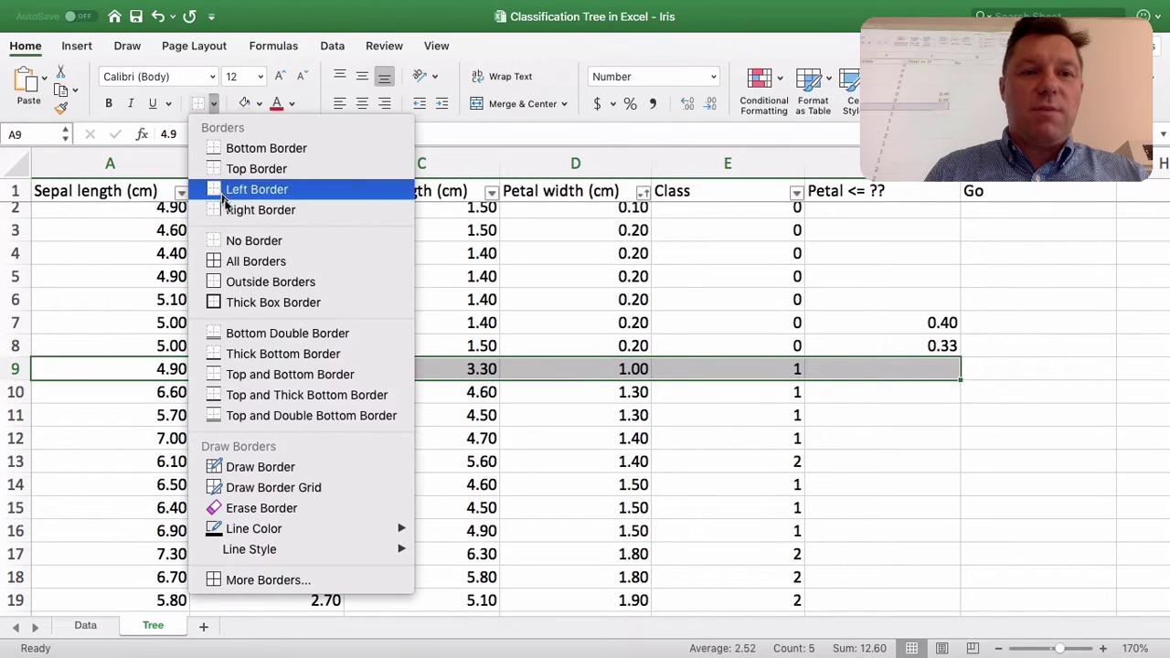
pyautogui.click(253, 156)
pyautogui.click(896, 416)
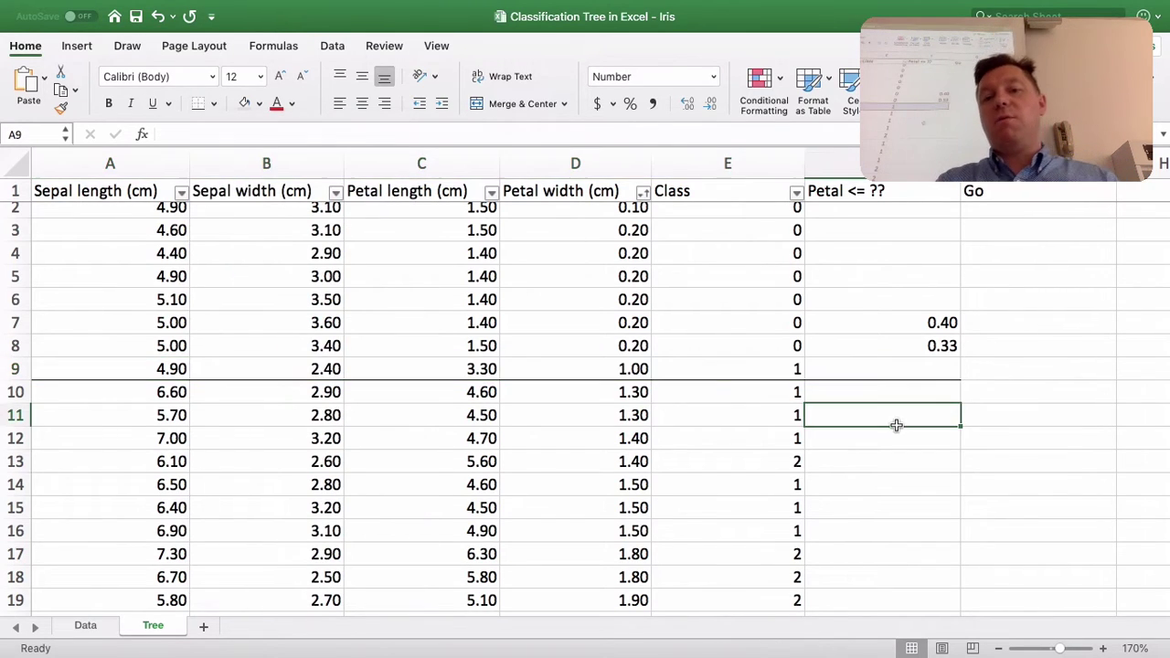
# Step: Examine the Class values in E2:E9, above the split line under row 9
pyautogui.scroll(-1, 942, 424)
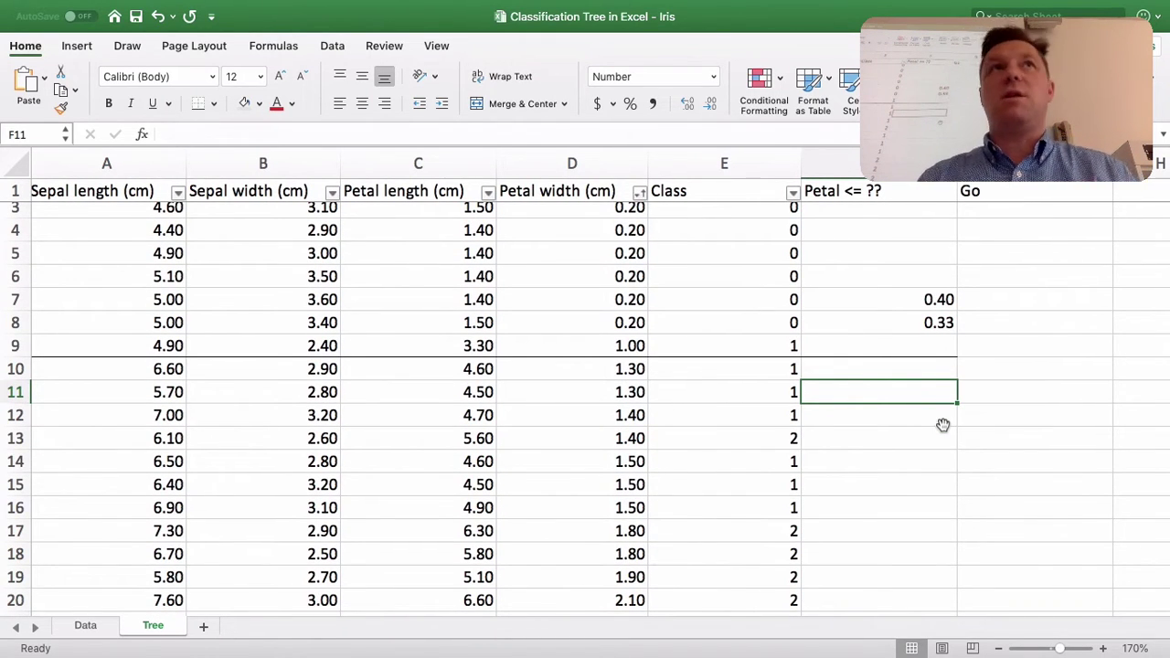
pyautogui.scroll(-1, 942, 425)
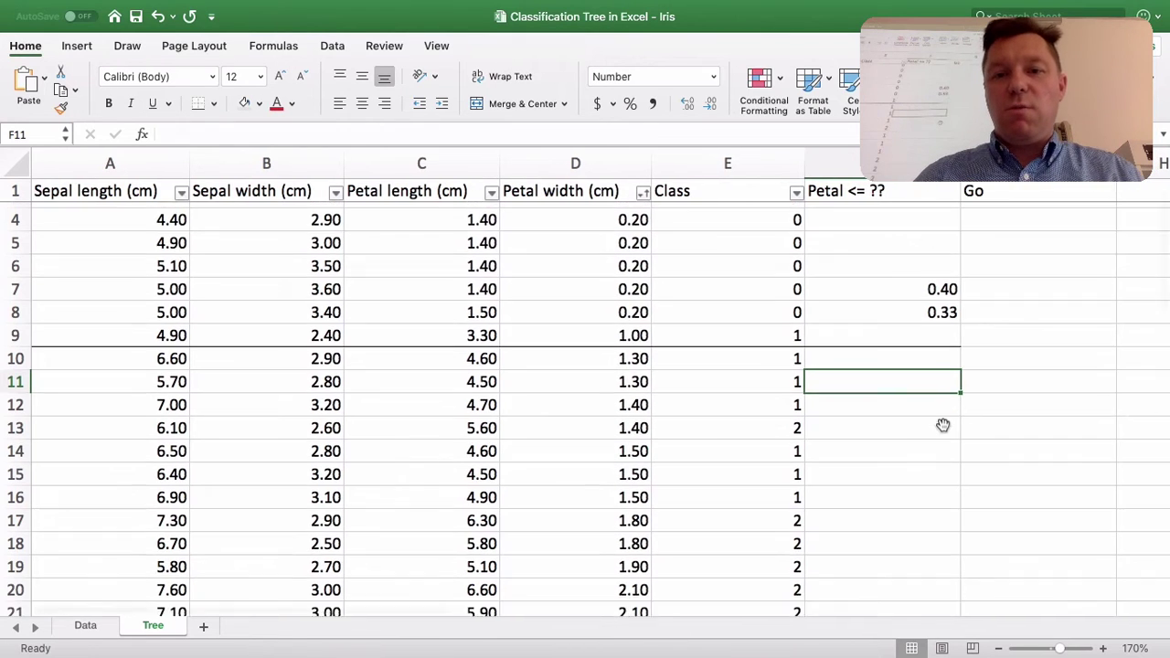
pyautogui.scroll(2, 942, 425)
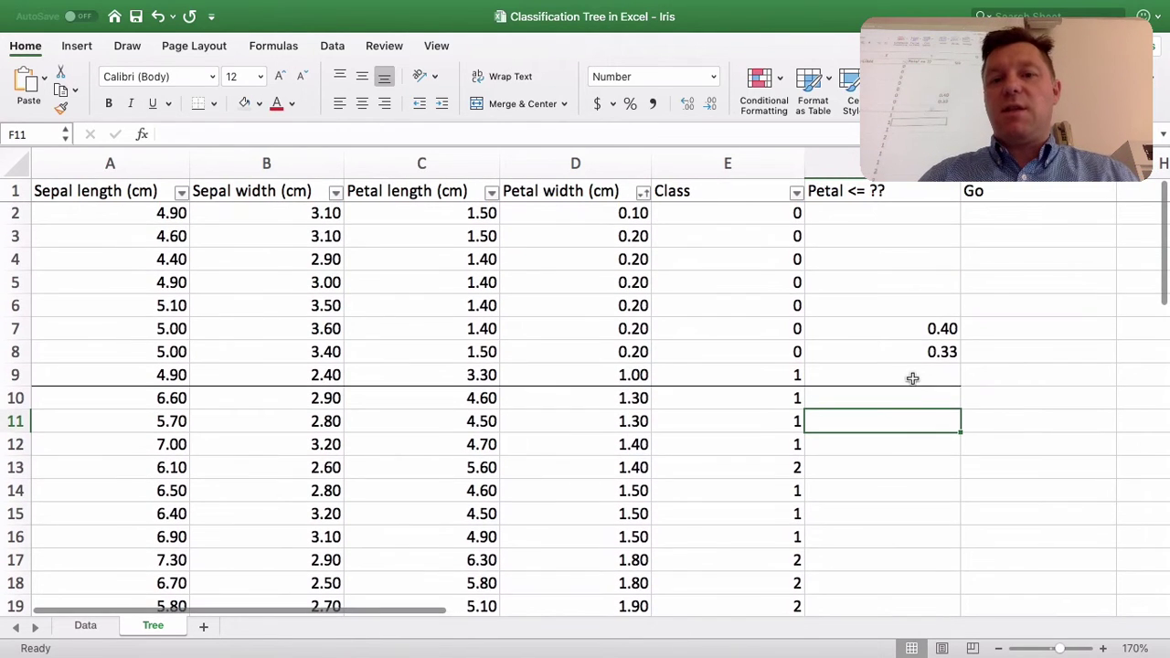
pyautogui.click(911, 375)
pyautogui.hscroll(2, 1012, 379)
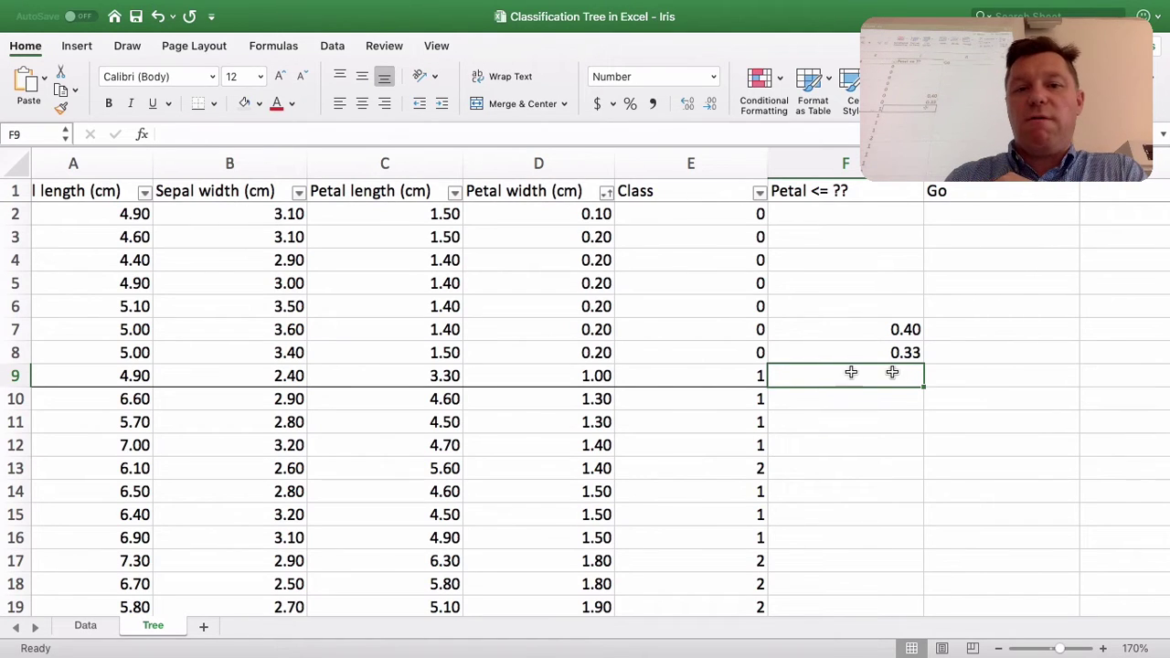
pyautogui.moveTo(741, 376); pyautogui.dragTo(738, 215)
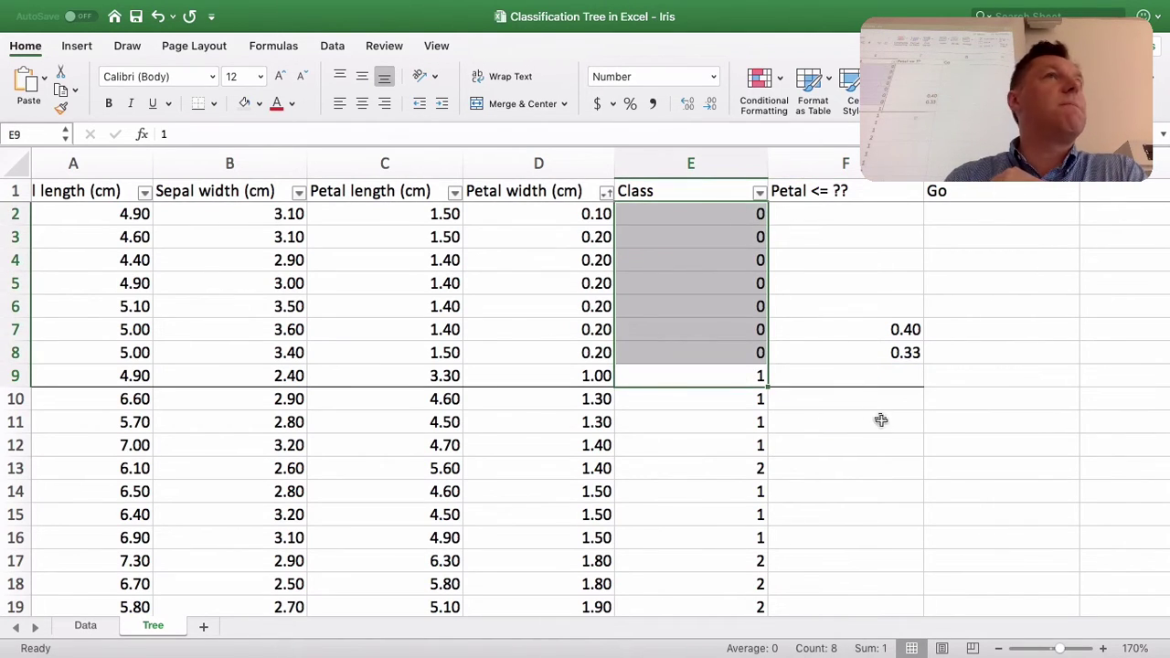
pyautogui.click(898, 383)
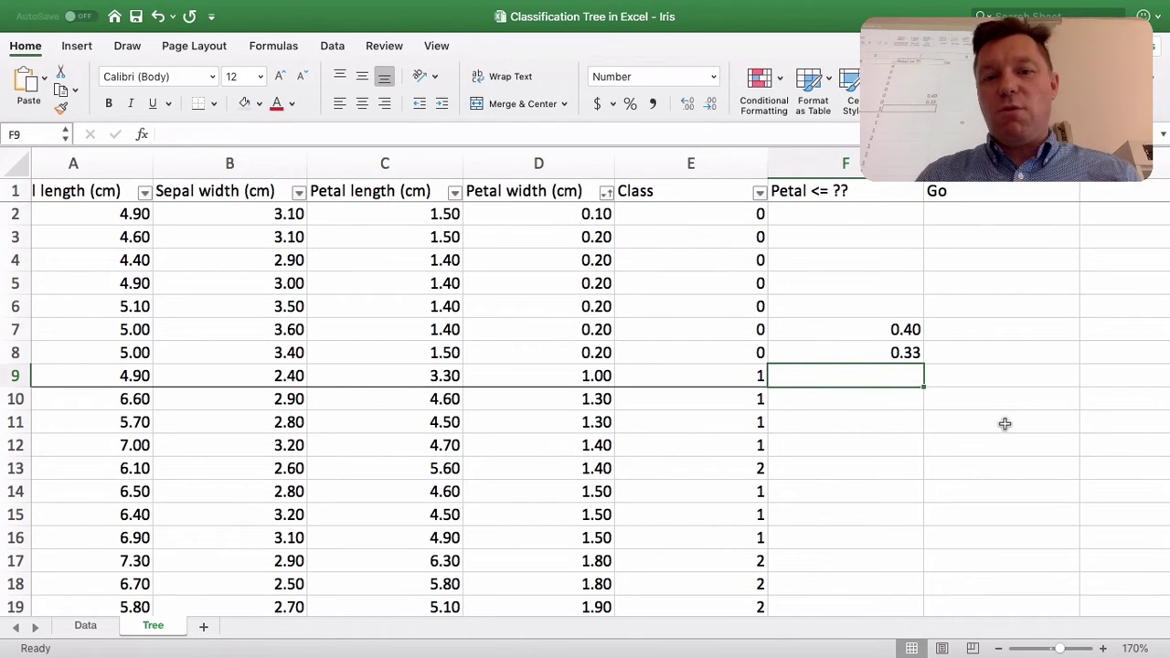
pyautogui.press('Tab')
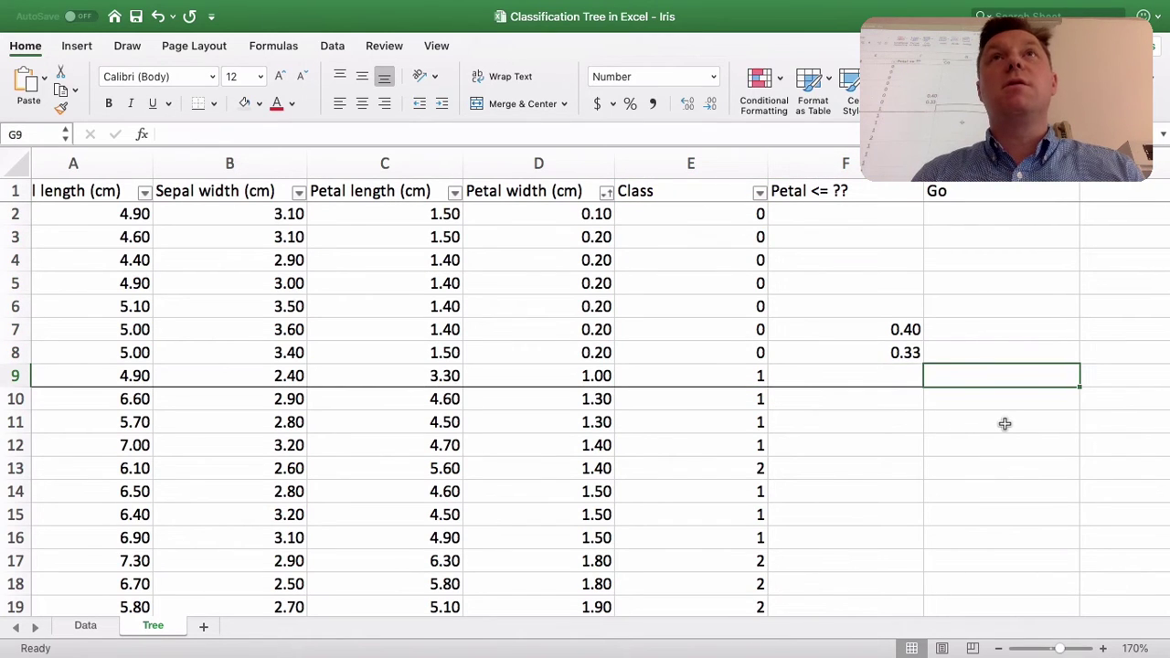
pyautogui.press('Left')
pyautogui.press('Left')
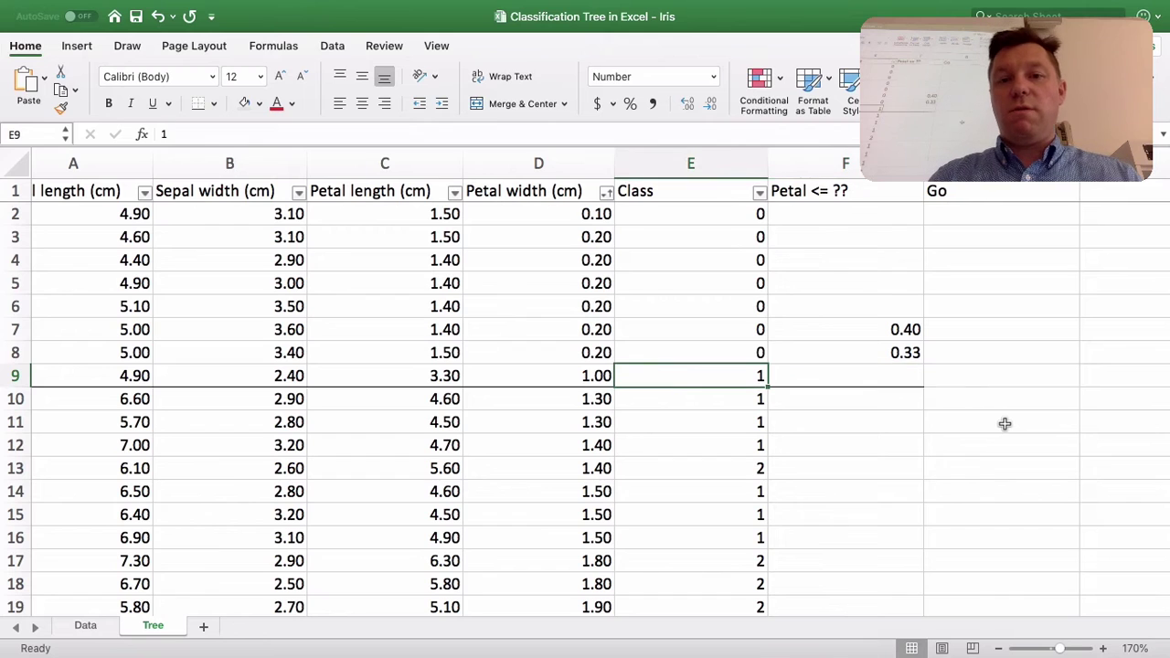
pyautogui.hotkey('shift', 'Up')
pyautogui.hotkey('shift', 'Up')
pyautogui.hotkey('shift', 'Up')
pyautogui.hotkey('shift', 'Up')
pyautogui.hotkey('shift', 'Up')
pyautogui.hotkey('shift', 'Up')
pyautogui.hotkey('shift', 'Up')
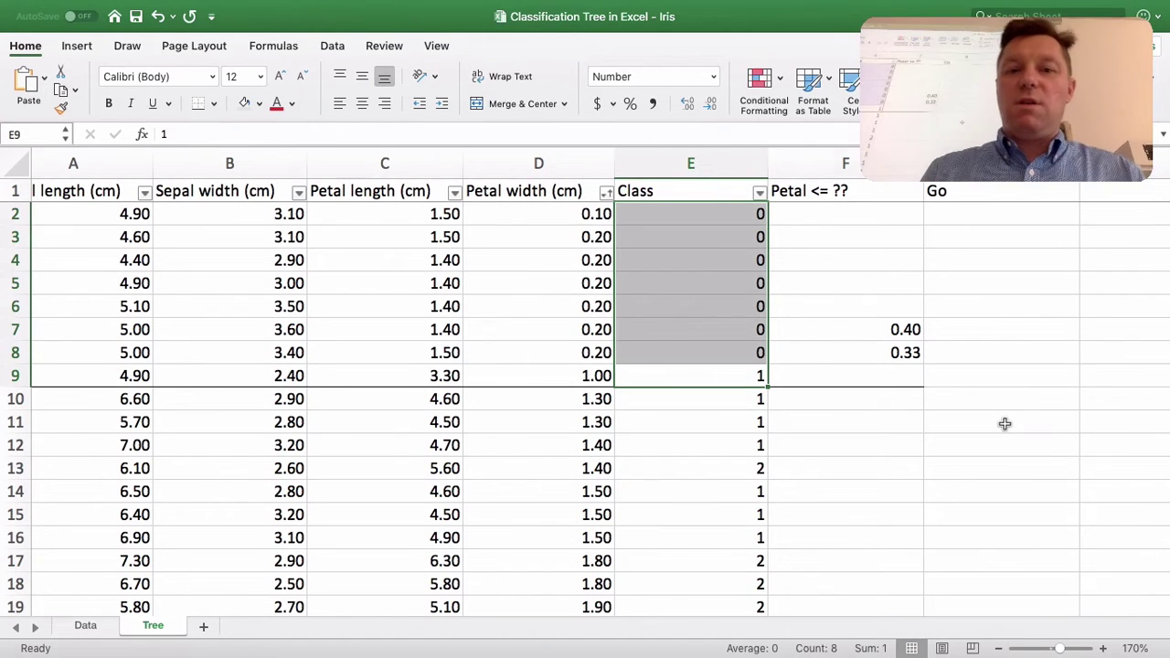
pyautogui.press('Right')
pyautogui.press('Right')
pyautogui.press('Left')
pyautogui.press('Right')
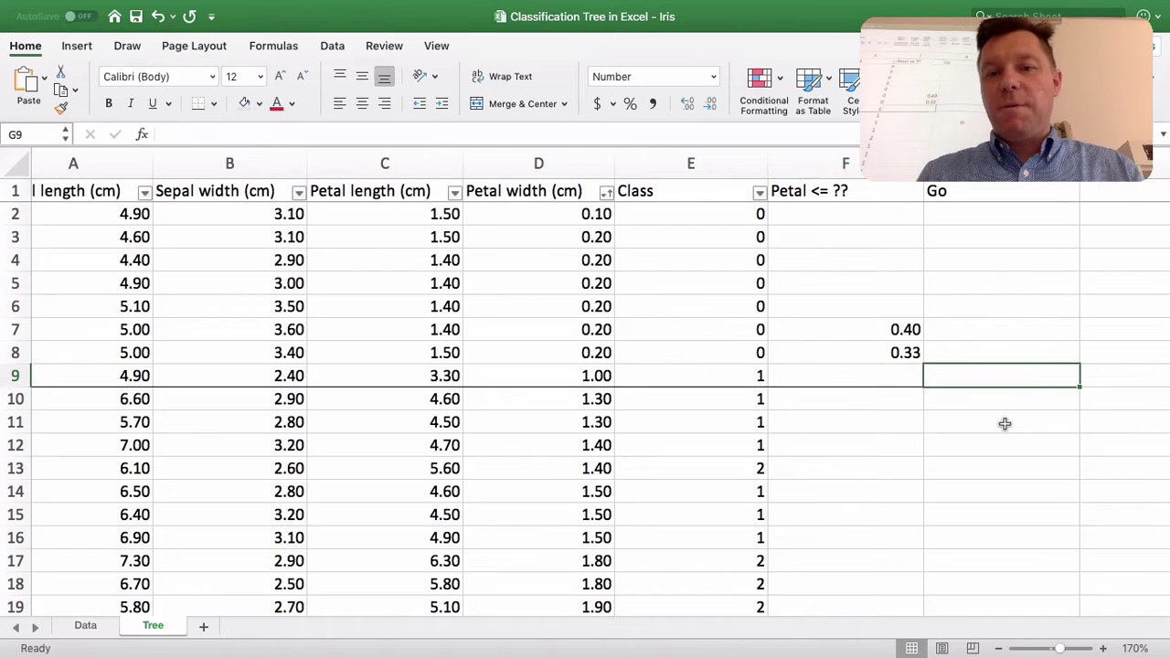
# Step: Enter the class proportions =6/7 in G2 and =1/7 in G3 for the group above the split line
pyautogui.hscroll(2, 1005, 423)
pyautogui.press('Up')
pyautogui.press('Up')
pyautogui.press('Left')
pyautogui.press('Up')
pyautogui.press('Right')
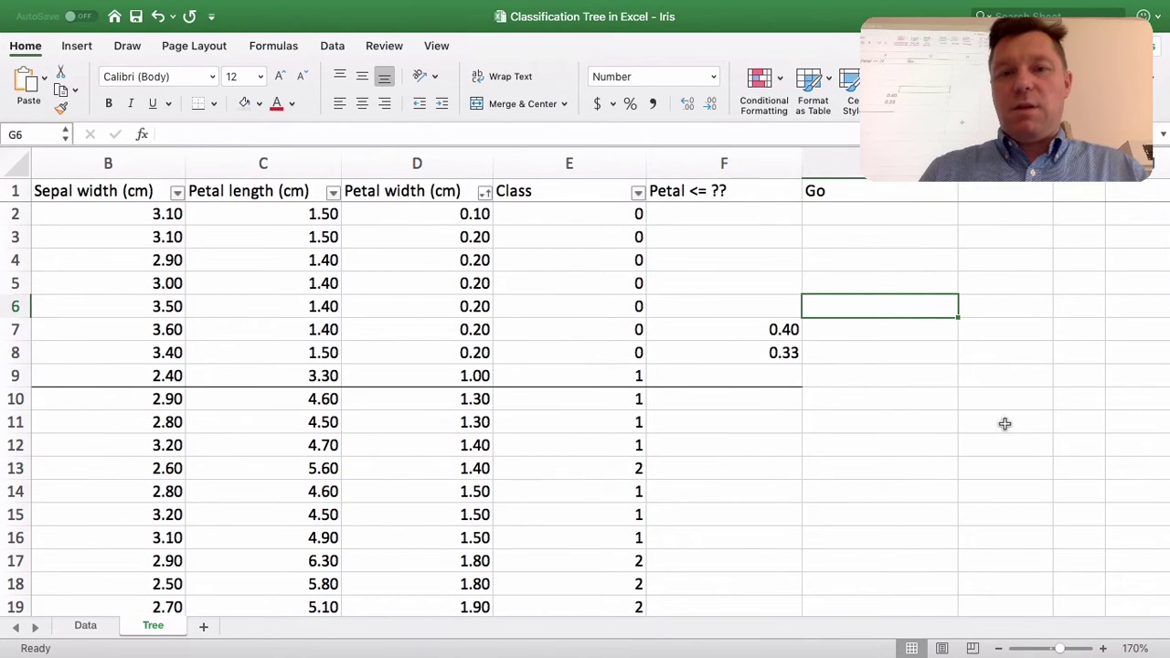
pyautogui.press('Up')
pyautogui.press('Up')
pyautogui.press('Up')
pyautogui.press('Up')
pyautogui.write('=')
pyautogui.hscroll(-1, 1004, 423)
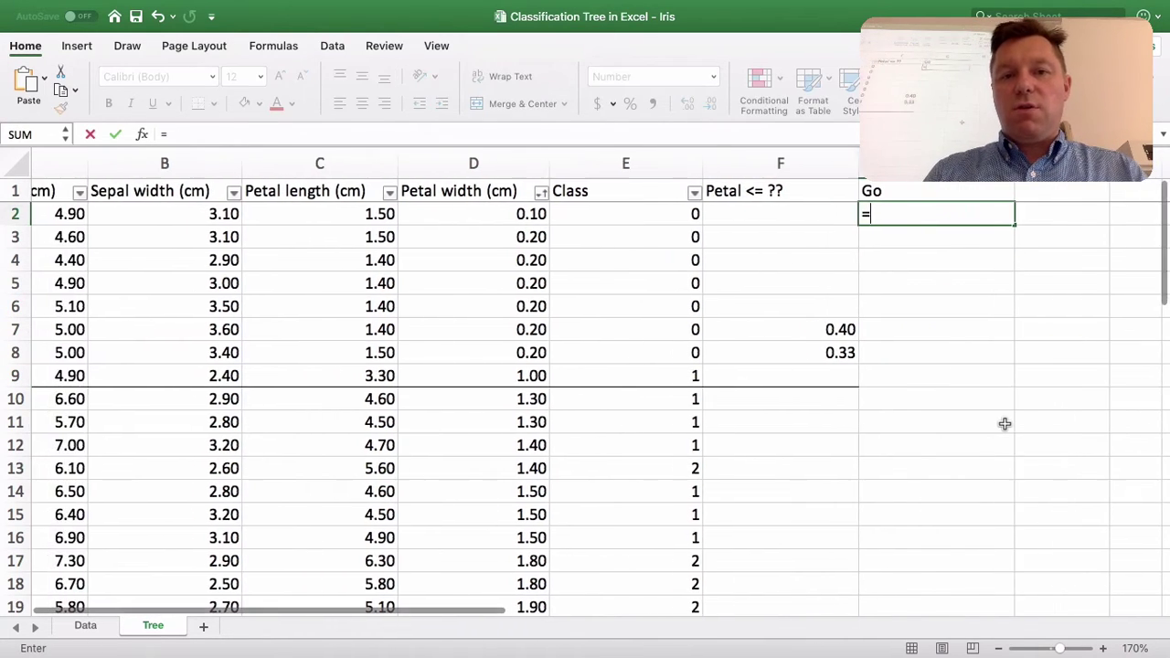
pyautogui.write('6/7')
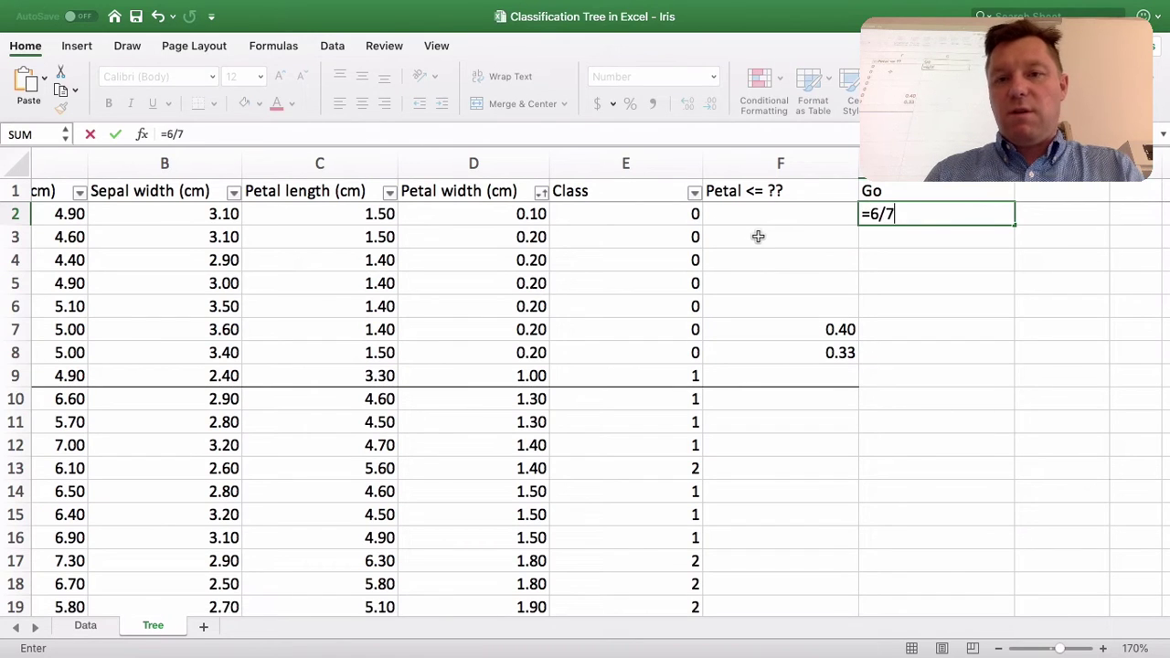
pyautogui.press('Return')
pyautogui.write('=1/7')
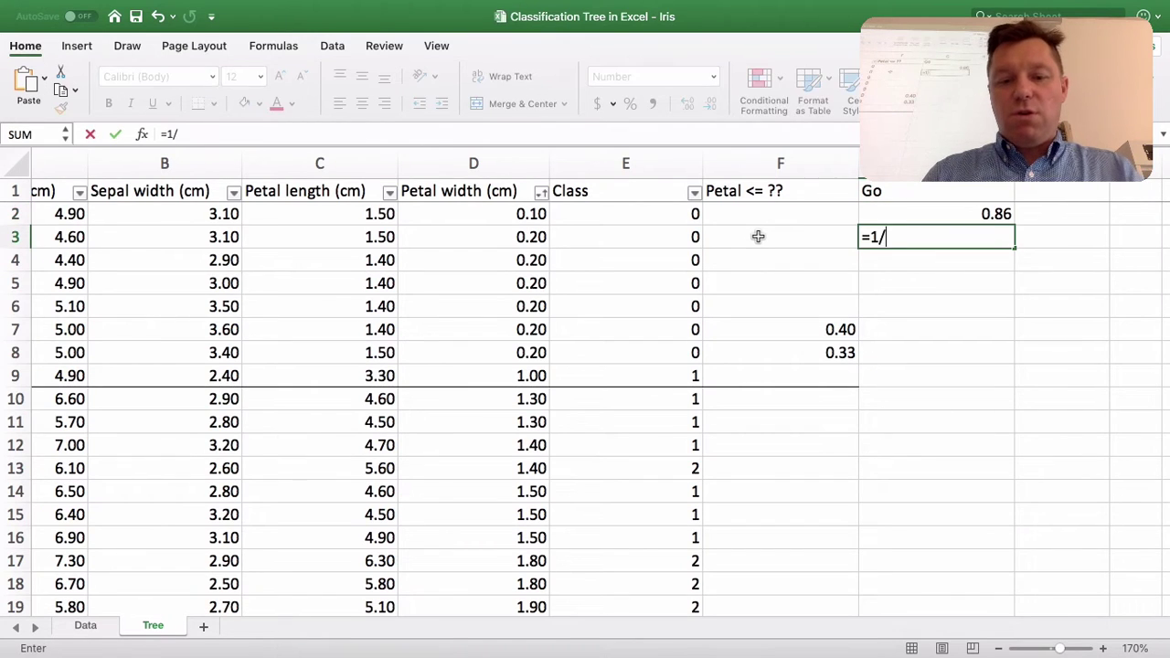
pyautogui.press('Return')
pyautogui.press('Up')
pyautogui.press('Up')
pyautogui.press('Right')
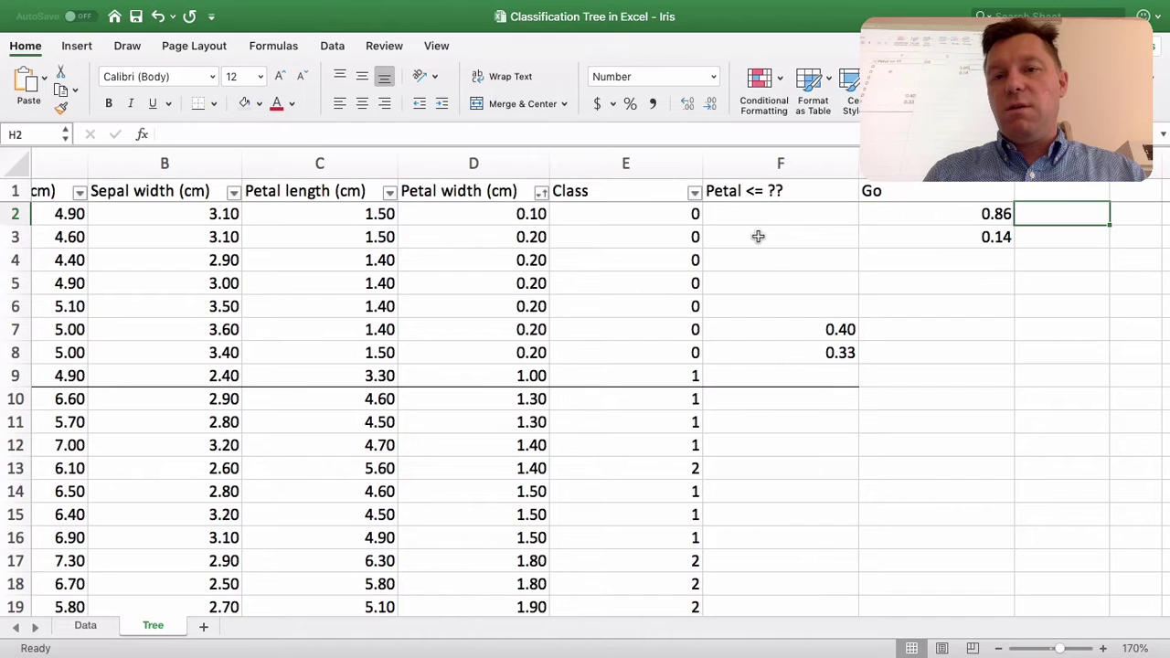
pyautogui.press('Left')
pyautogui.press('F2')
pyautogui.press('BackSpace')
pyautogui.press('BackSpace')
pyautogui.press('BackSpace')
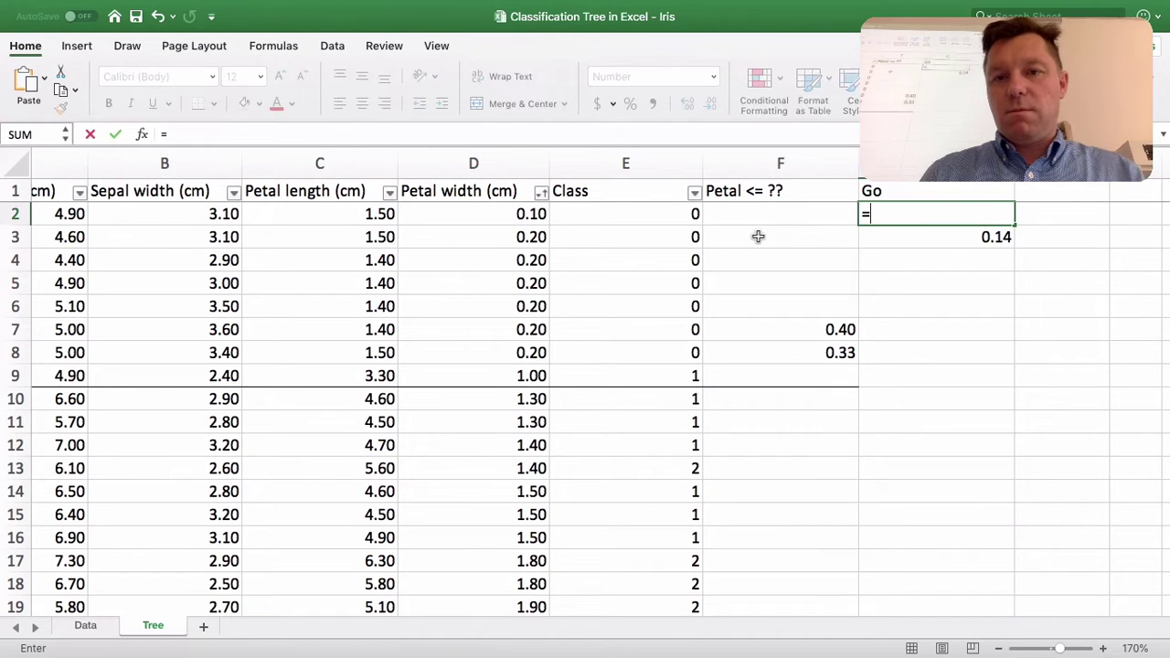
pyautogui.press('Escape')
# Step: Select the Class values in E2:E9 to count the records above the split line
pyautogui.click(651, 217)
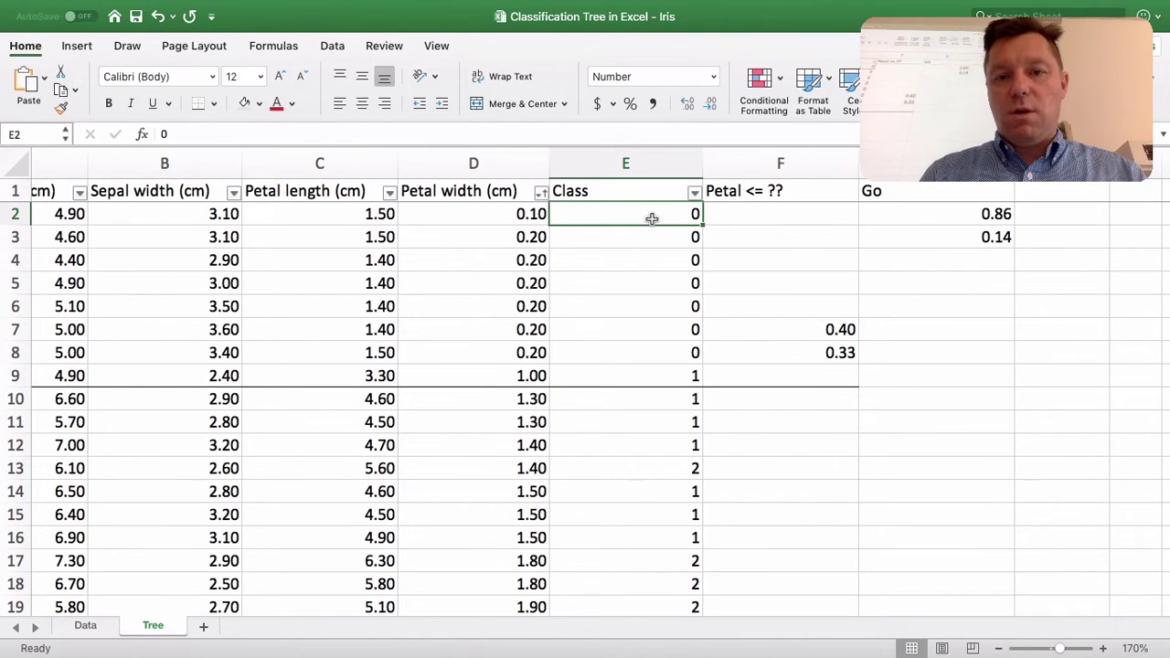
pyautogui.hotkey('shift', 'Down')
pyautogui.hotkey('shift', 'Down')
pyautogui.hotkey('shift', 'Down')
pyautogui.hotkey('shift', 'Down')
pyautogui.hotkey('shift', 'Down')
pyautogui.hotkey('shift', 'Down')
pyautogui.hotkey('shift', 'Down')
pyautogui.press('Right')
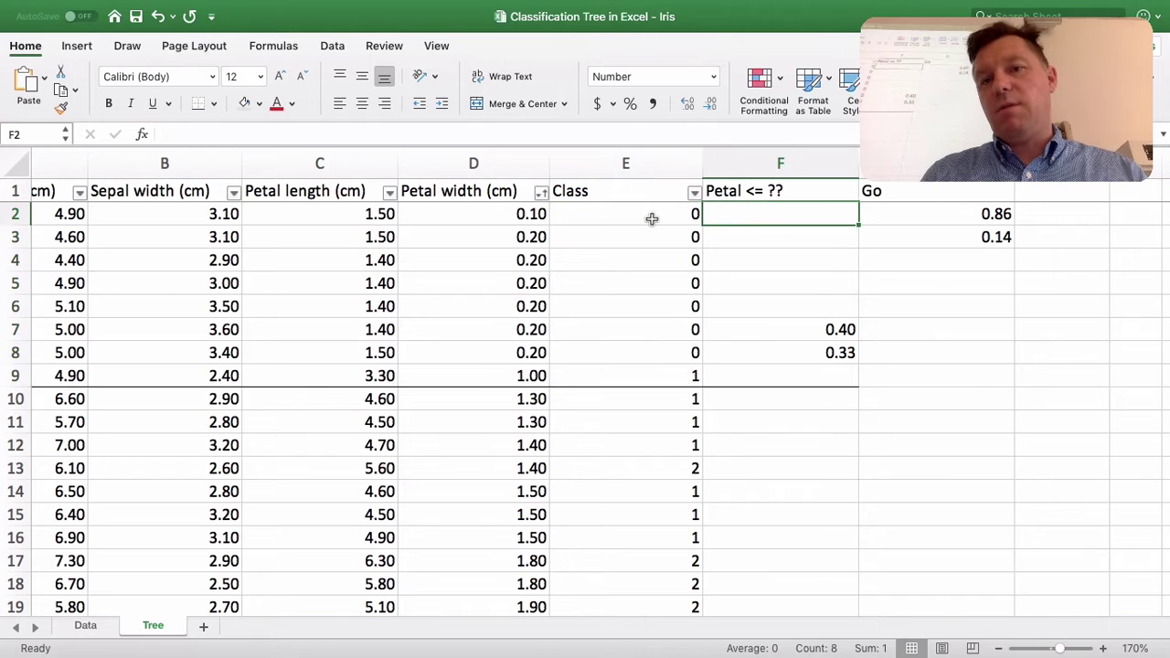
# Step: Replace the class 0 proportion in G2 with =7/8
pyautogui.press('Up')
pyautogui.press('Right')
pyautogui.press('Down')
pyautogui.press('F2')
pyautogui.press('BackSpace')
pyautogui.press('BackSpace')
pyautogui.press('BackSpace')
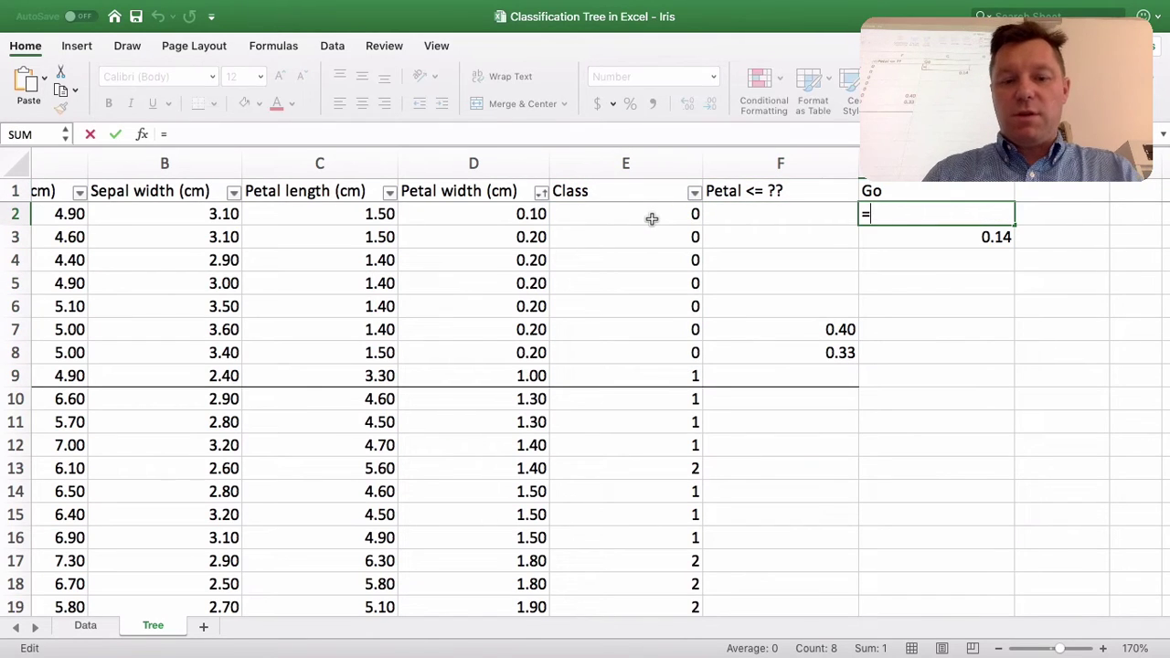
pyautogui.write('7/8')
pyautogui.press('Return')
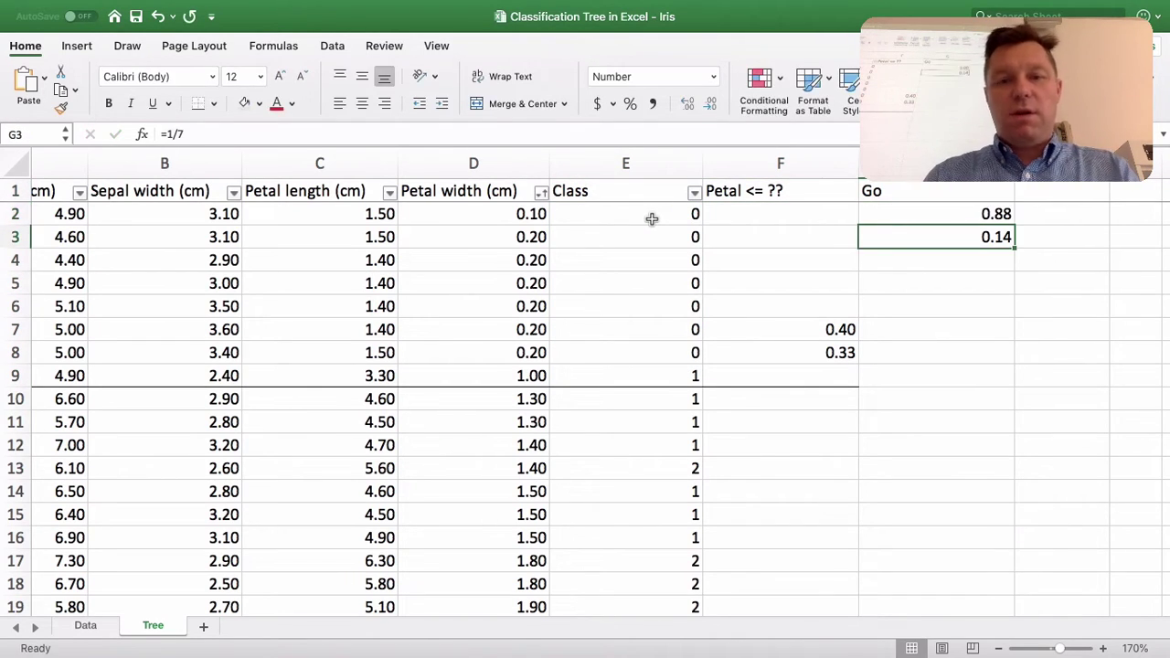
# Step: Change the class 1 proportion in G3 to =1/8
pyautogui.press('F2')
pyautogui.press('BackSpace')
pyautogui.write('8')
pyautogui.press('Return')
pyautogui.press('Up')
pyautogui.press('Up')
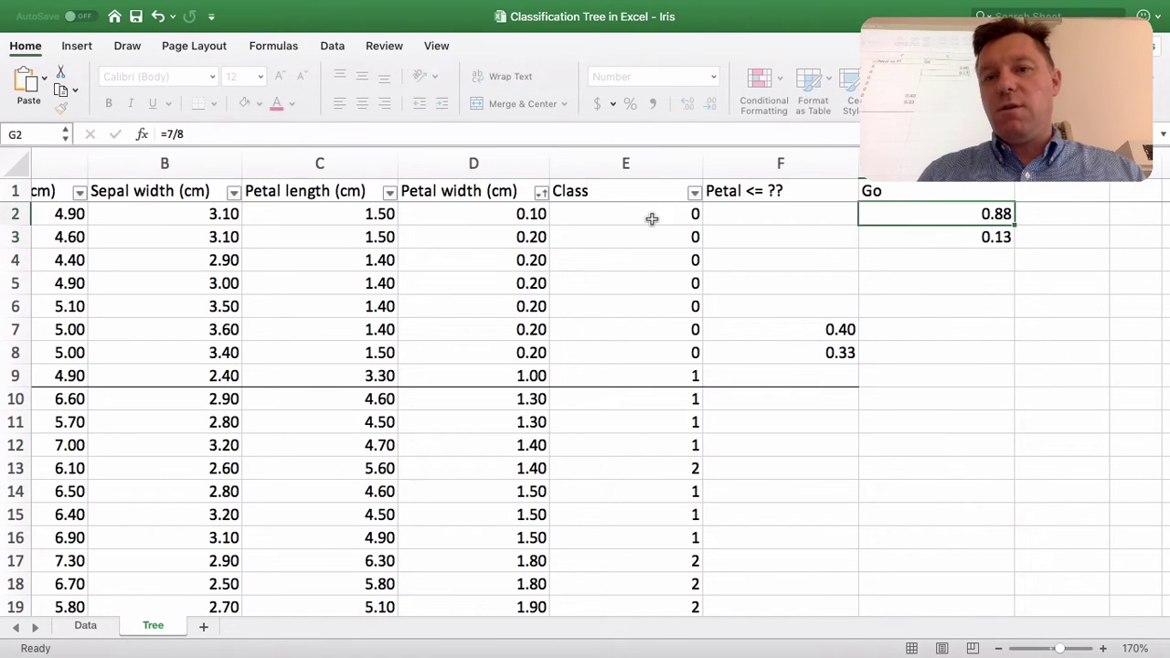
# Step: Extend the formula in G2 to =7/8*1/8
pyautogui.press('Right')
pyautogui.press('Left')
pyautogui.press('F2')
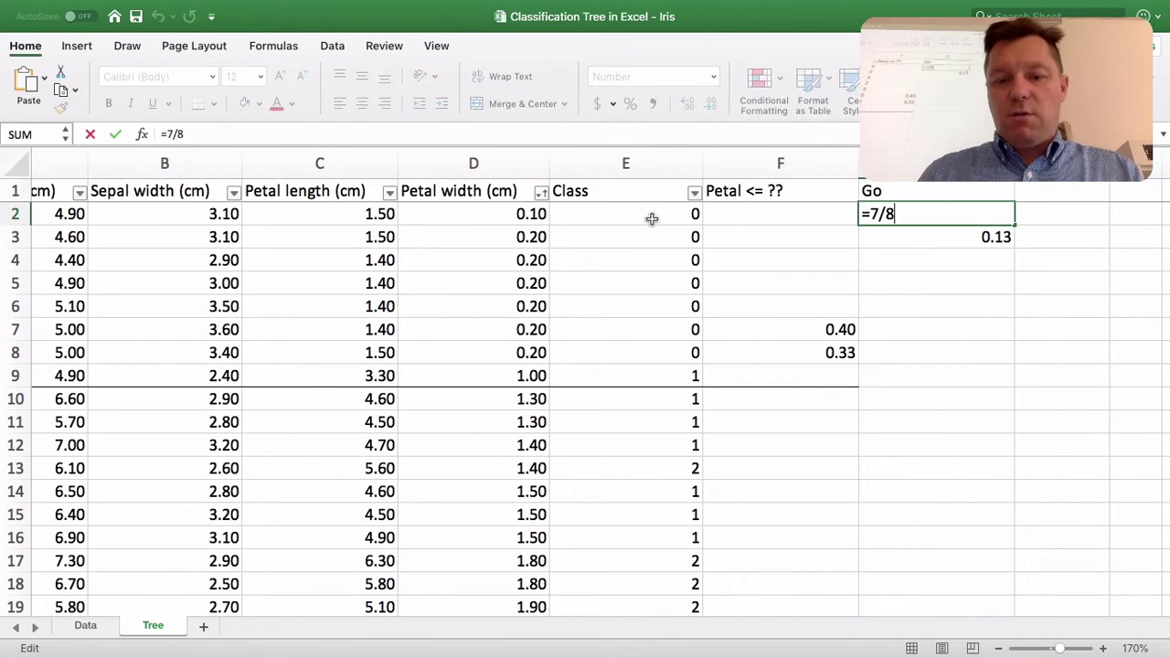
pyautogui.write('*1/8')
pyautogui.press('Return')
pyautogui.press('Return')
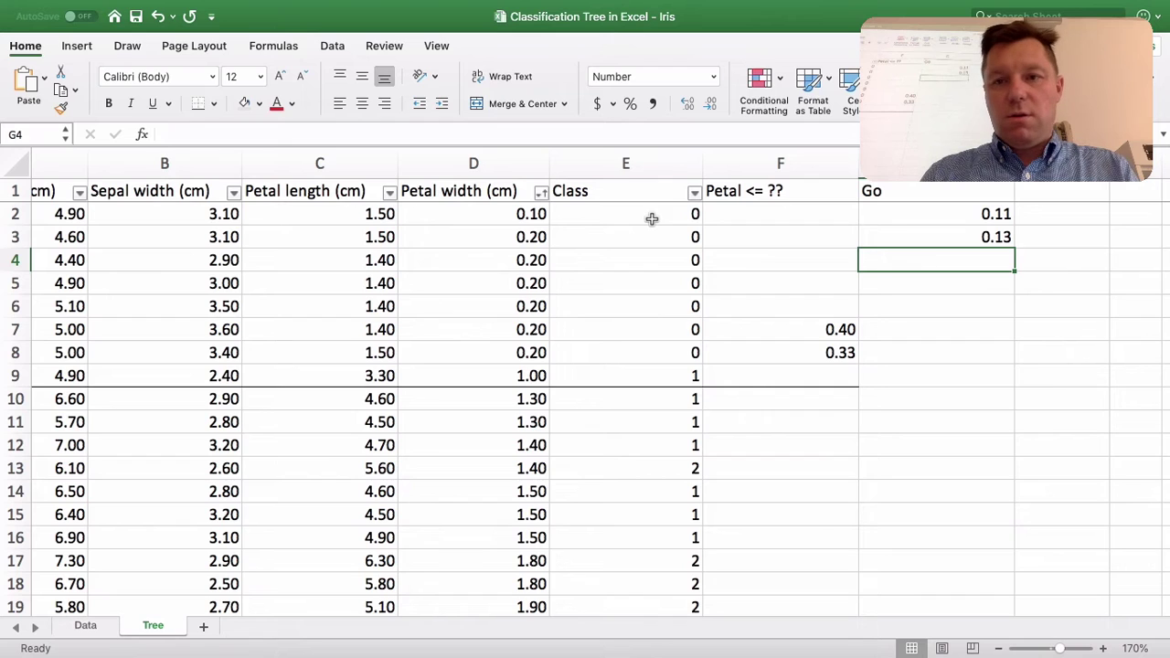
# Step: Change the formula in G3 to =1/8^2
pyautogui.press('Up')
pyautogui.press('F2')
pyautogui.write('^')
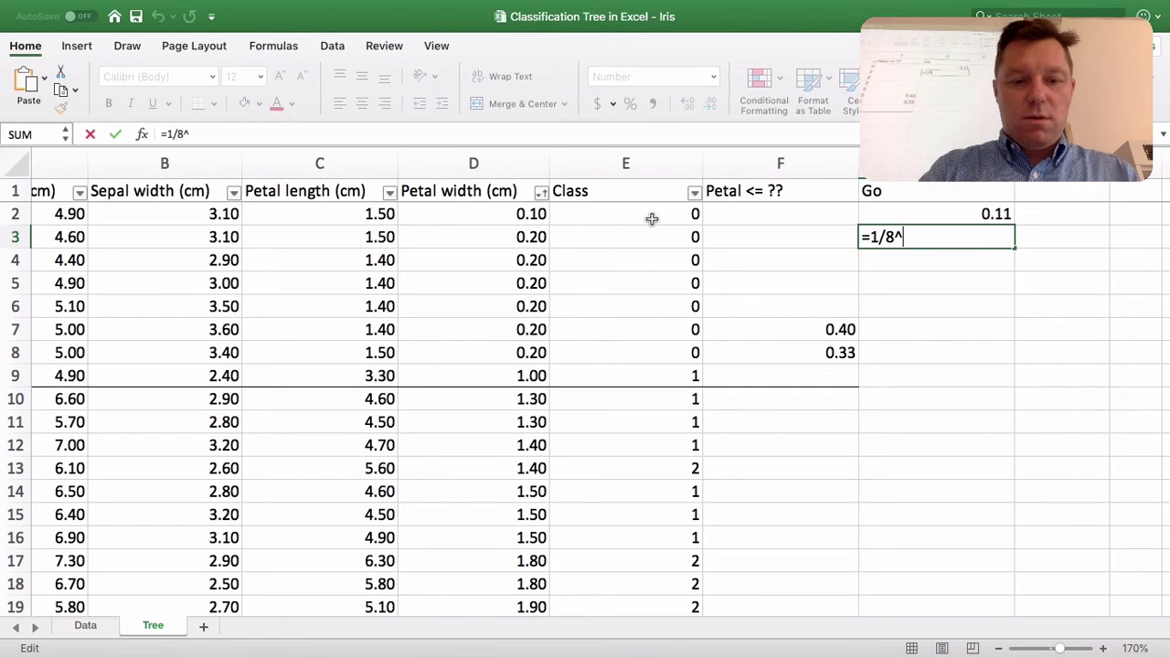
pyautogui.write('2')
pyautogui.press('Return')
# Step: Enter the impurity formula =1-G2-G3 in G4
pyautogui.write('1-')
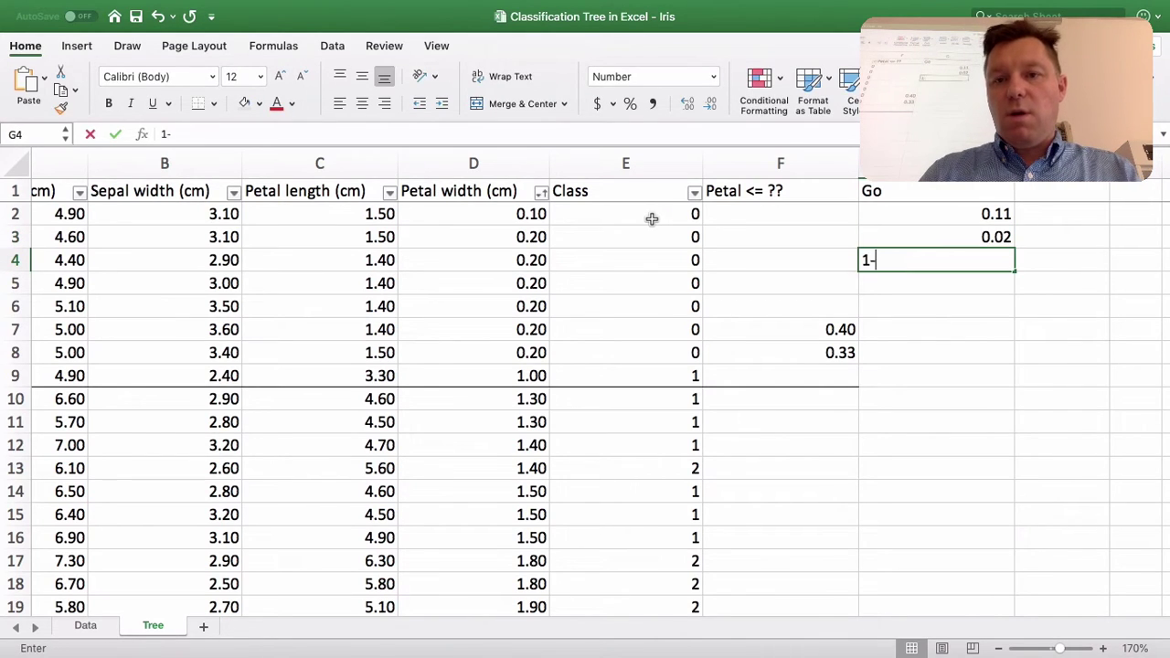
pyautogui.press('Up')
pyautogui.press('Down')
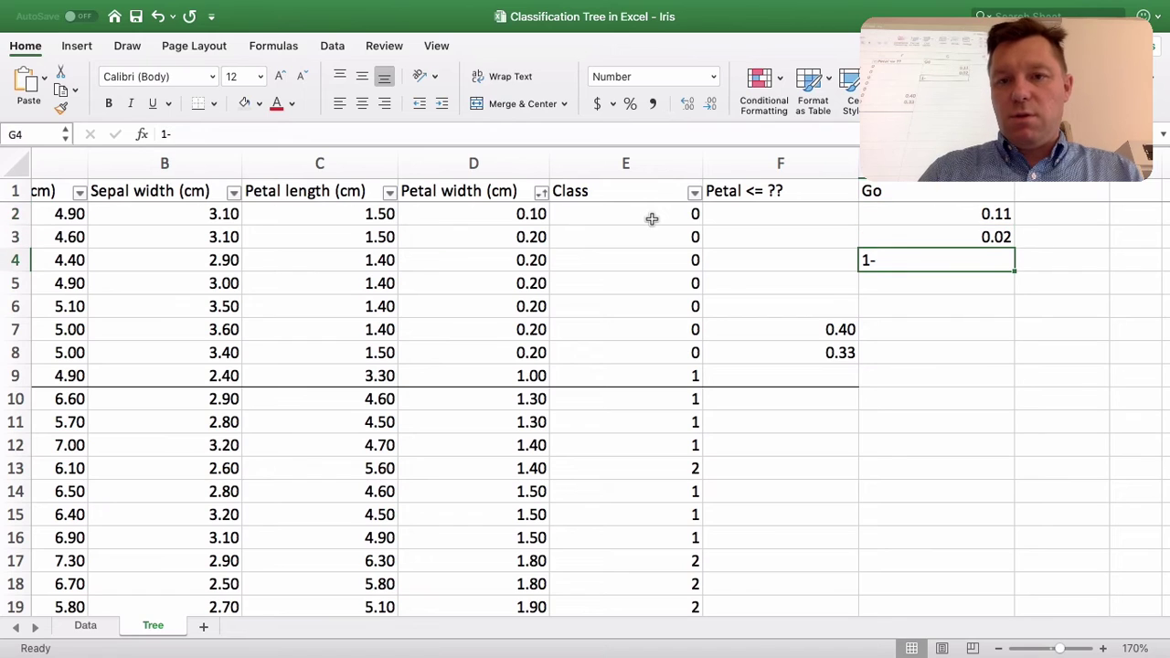
pyautogui.write('=1-')
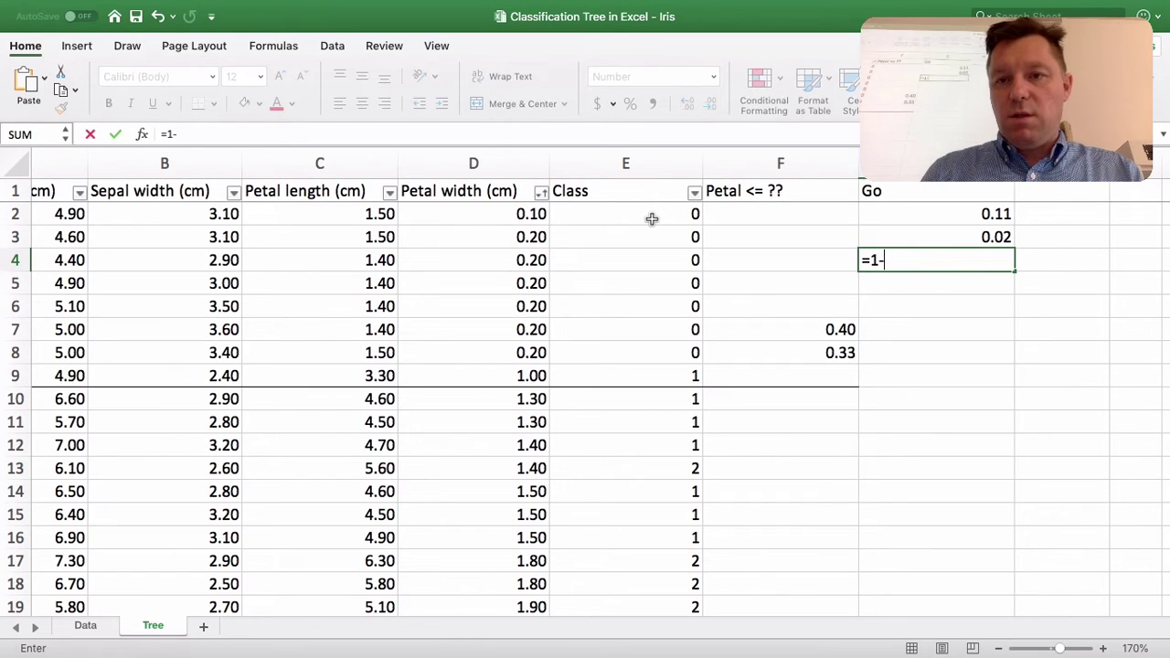
pyautogui.write('G2-G3')
pyautogui.press('Return')
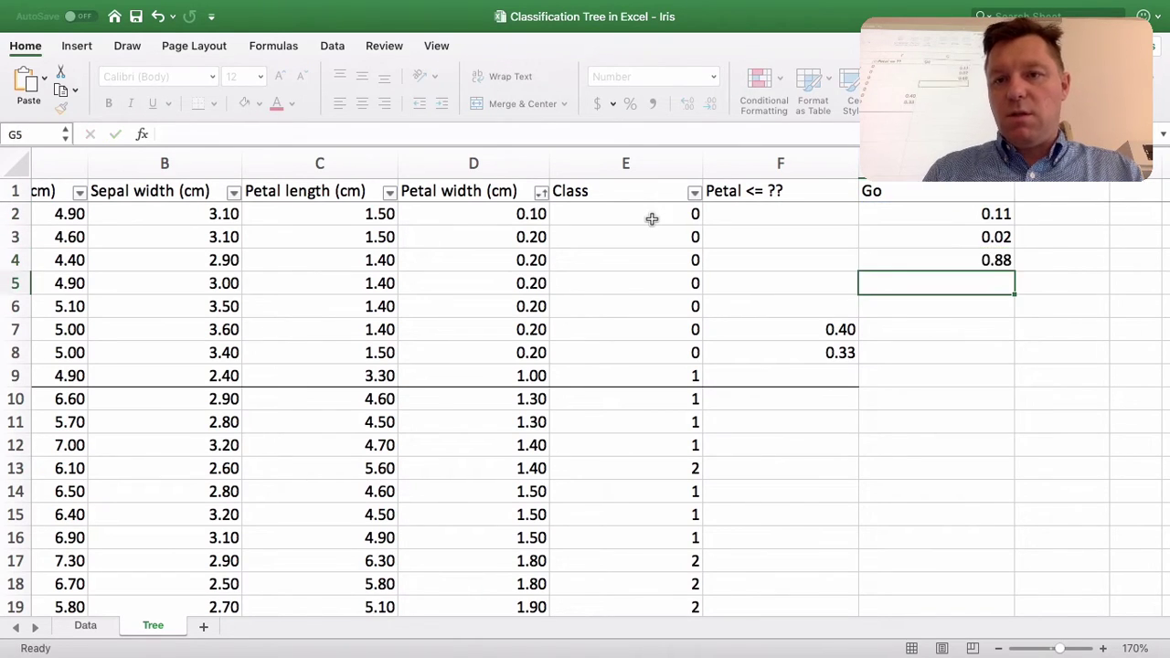
pyautogui.press('Up')
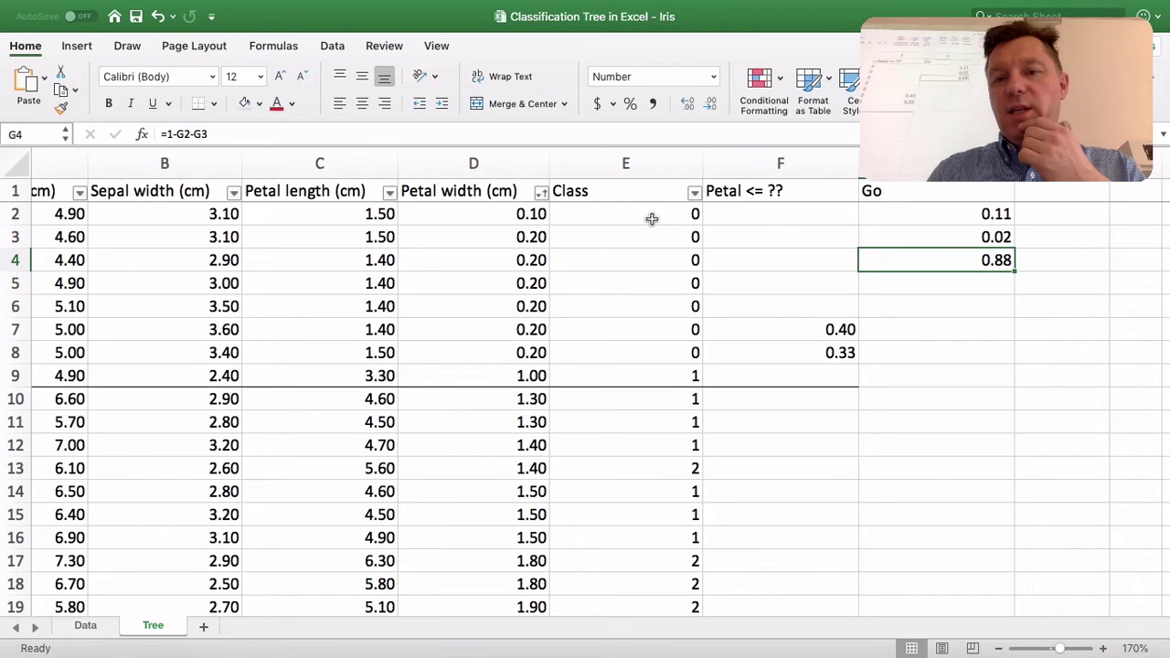
pyautogui.press('Down')
pyautogui.press('Down')
pyautogui.press('Down')
pyautogui.press('Down')
pyautogui.press('Down')
pyautogui.press('Left')
pyautogui.press('Left')
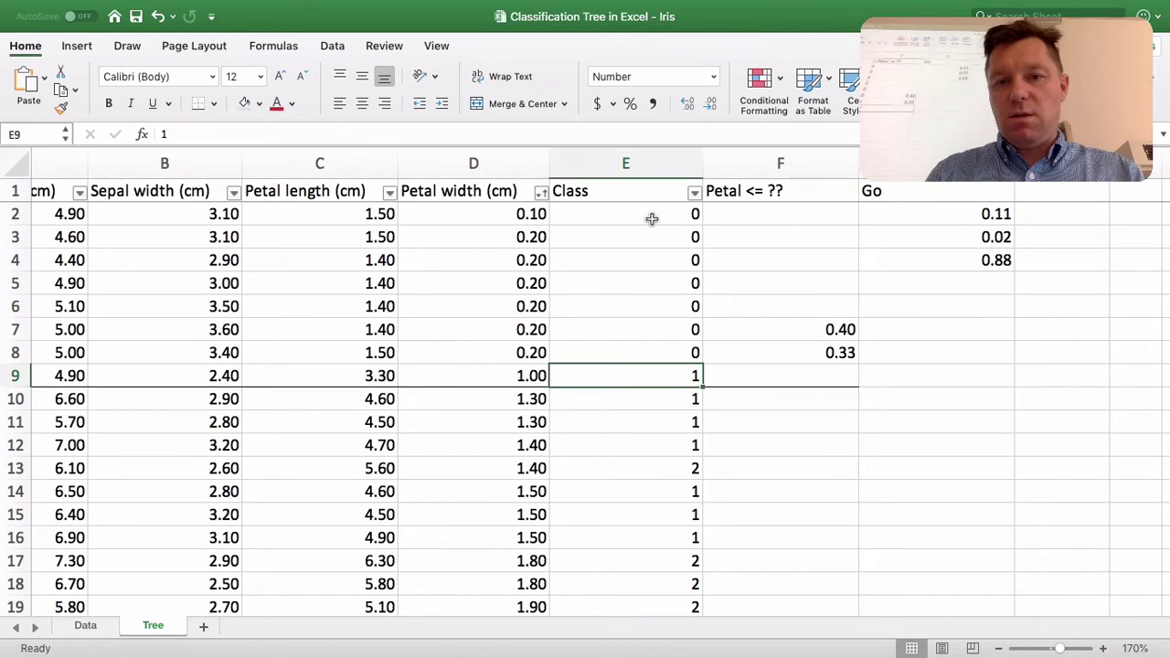
pyautogui.press('Right')
pyautogui.write('0')
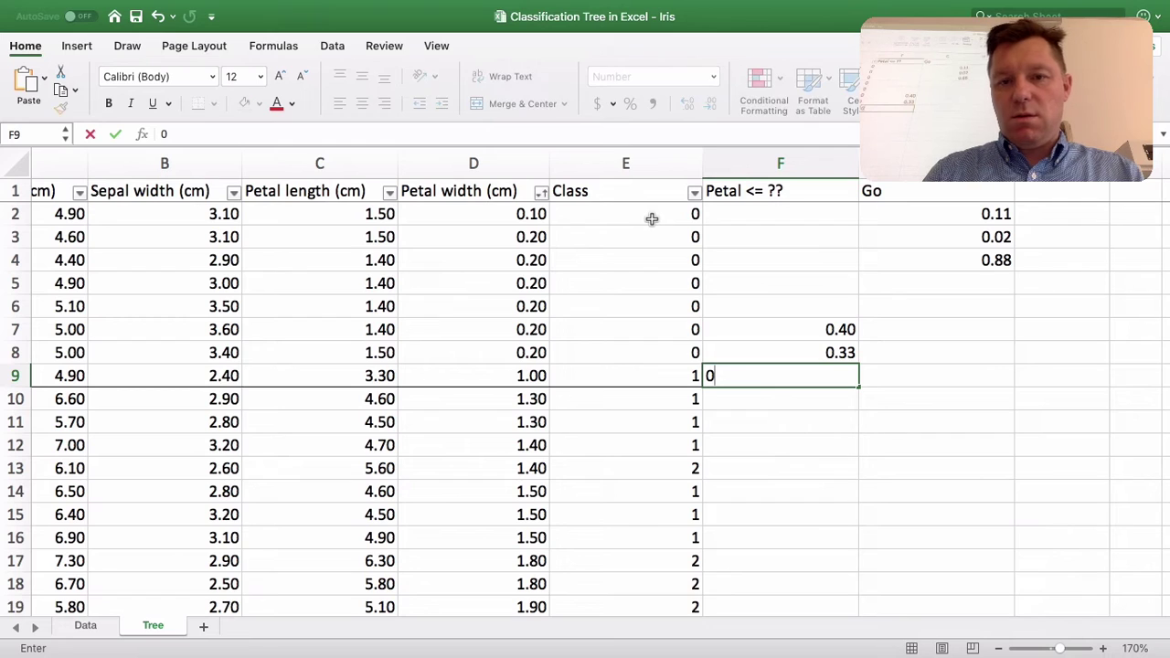
pyautogui.press('BackSpace')
# Step: Review the impurity calculations in G2:G4, checking the formula in G3
pyautogui.press('Right')
pyautogui.press('Up')
pyautogui.press('Up')
pyautogui.press('Up')
pyautogui.press('Up')
pyautogui.press('Up')
pyautogui.press('Up')
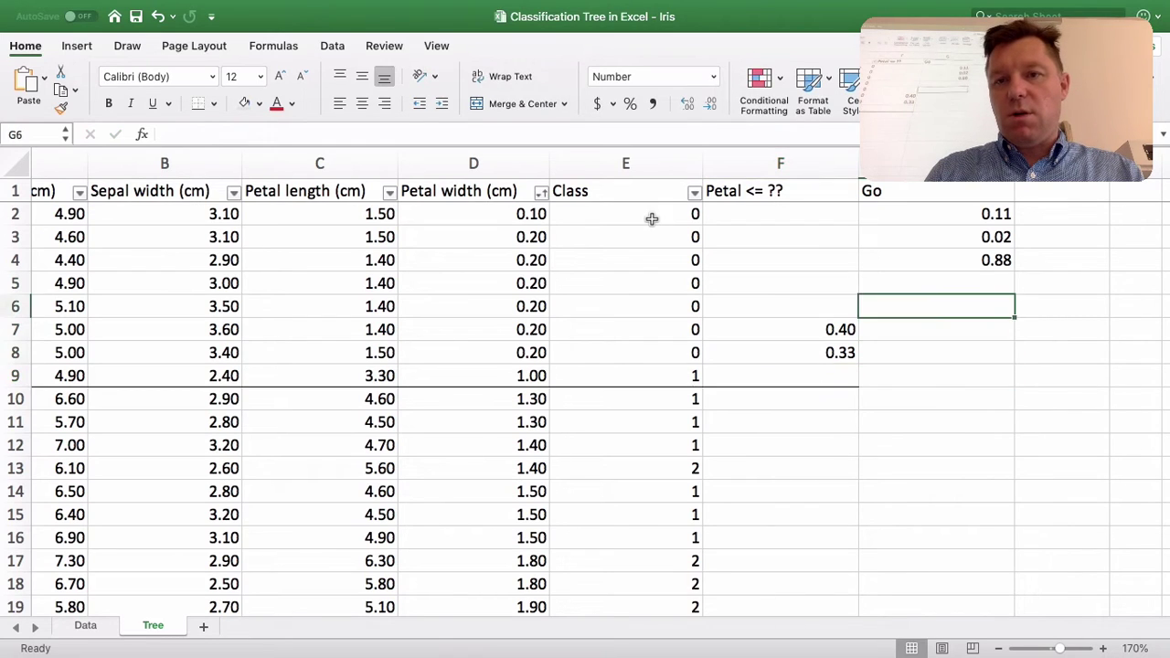
pyautogui.press('Down')
pyautogui.press('Up')
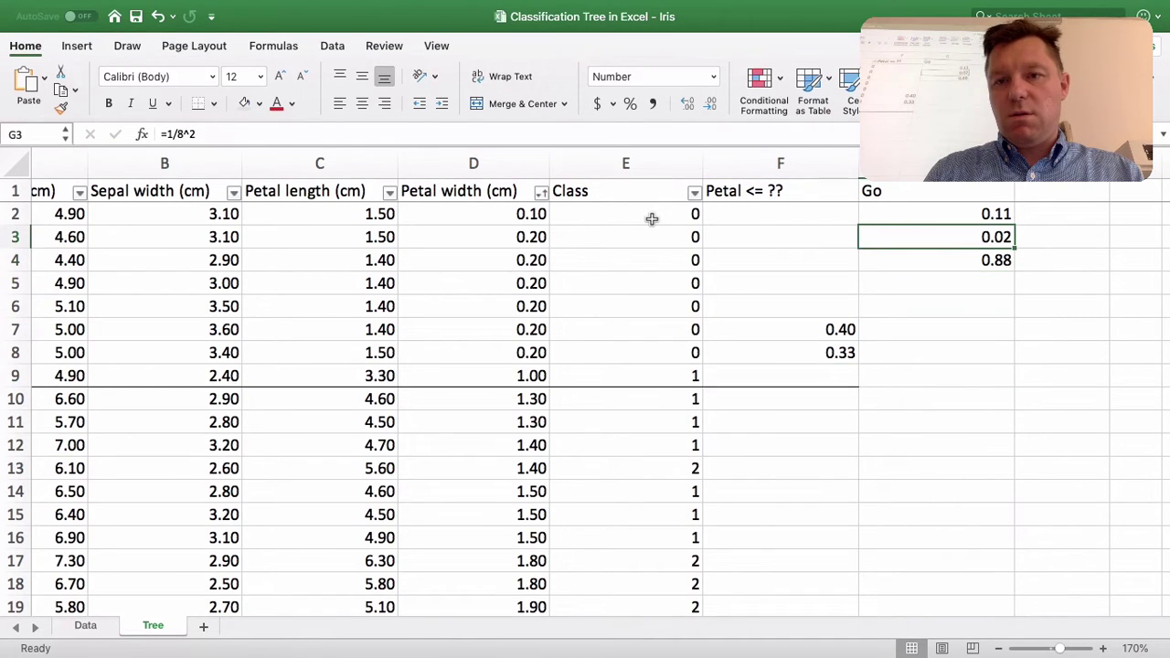
pyautogui.press('Down')
pyautogui.press('Down')
pyautogui.press('Down')
pyautogui.press('Down')
pyautogui.press('Up')
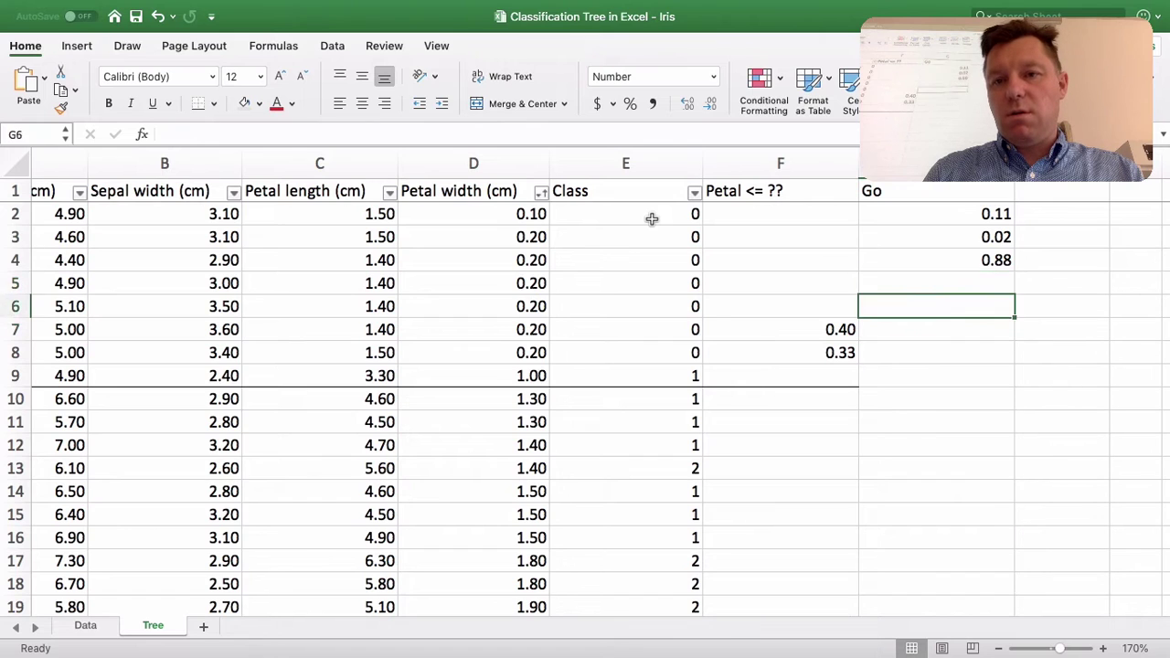
# Step: Clear the calculations from cells G2:G4
pyautogui.press('Up')
pyautogui.press('Up')
pyautogui.press('Up')
pyautogui.press('Up')
pyautogui.hotkey('shift', 'Down')
pyautogui.hotkey('shift', 'Down')
pyautogui.press('Up')
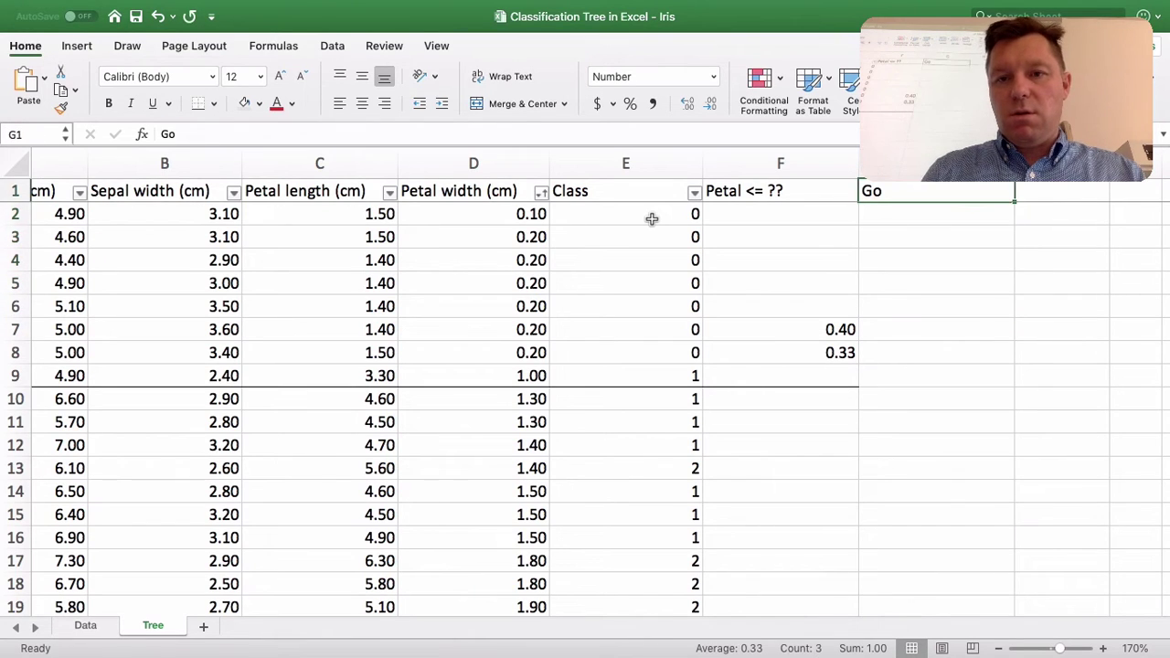
# Step: Enter the squared class 0 proportion in G2 as =(7/8)^2
pyautogui.press('Down')
pyautogui.write('=')
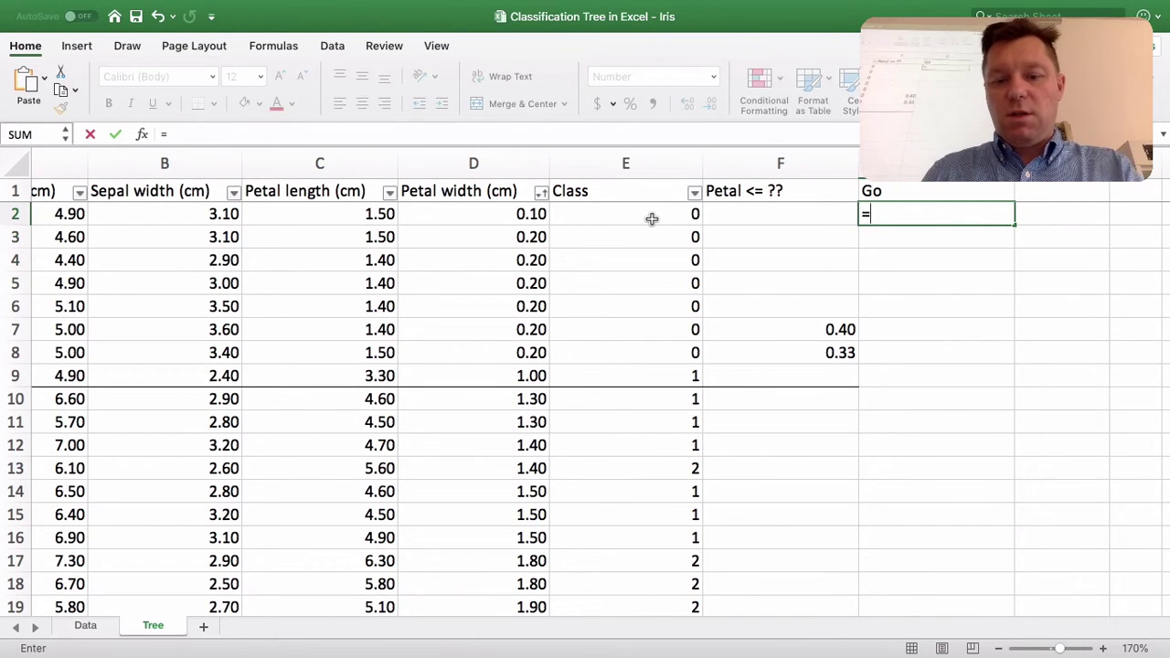
pyautogui.press('Return')
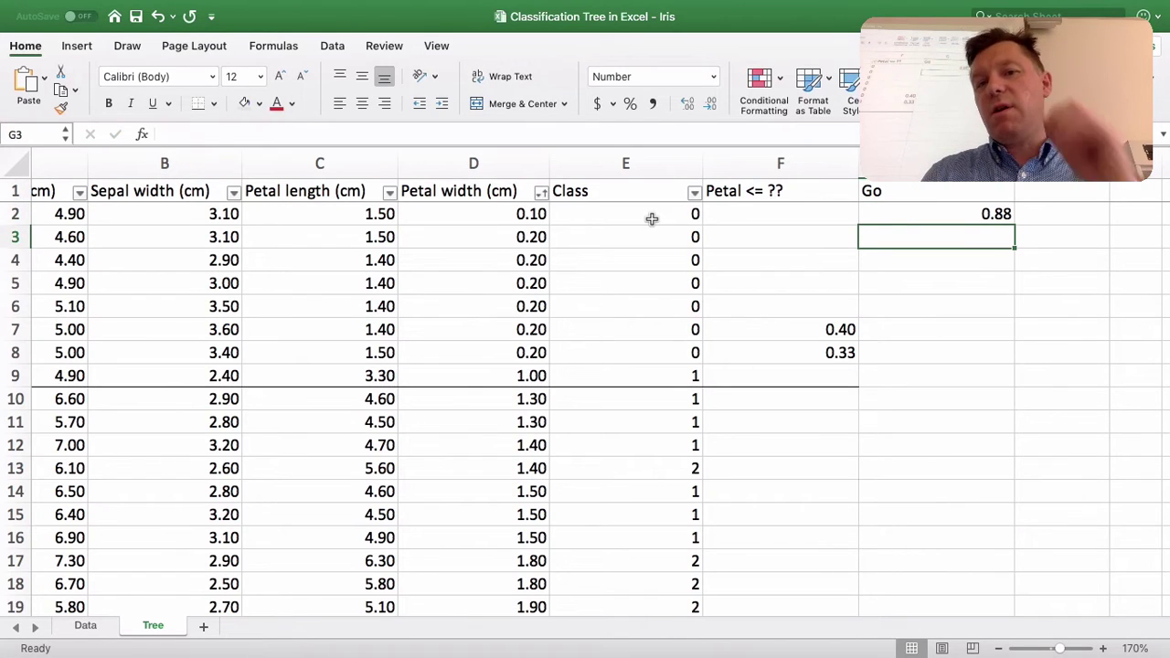
pyautogui.press('Up')
pyautogui.press('F2')
pyautogui.press('Left')
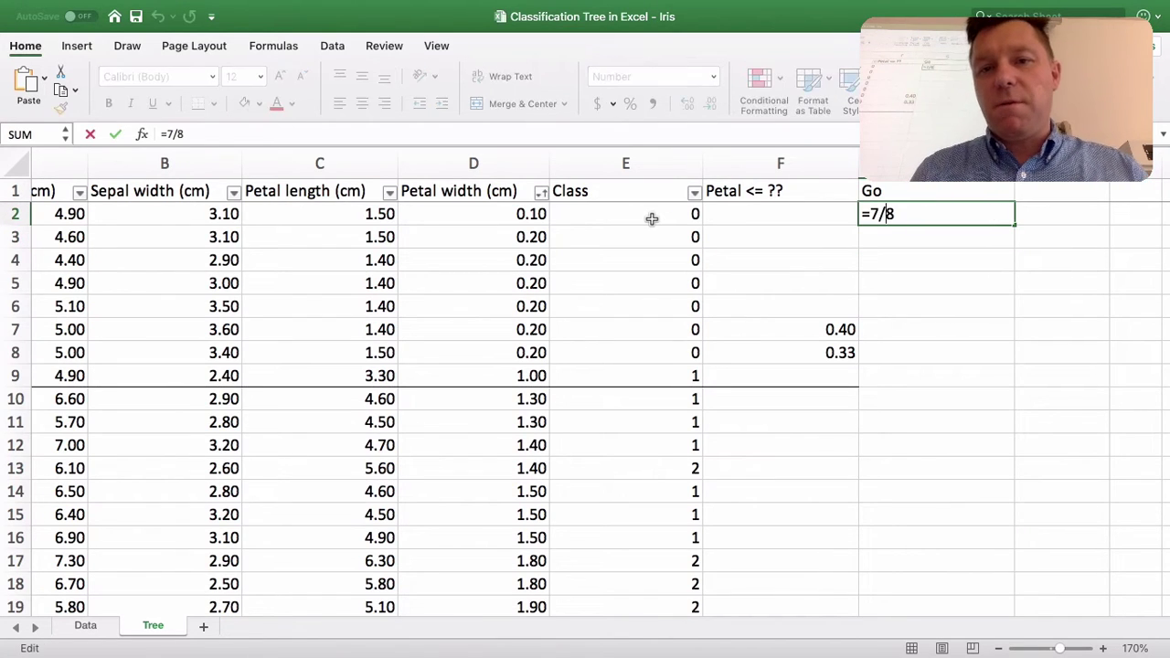
pyautogui.write('(')
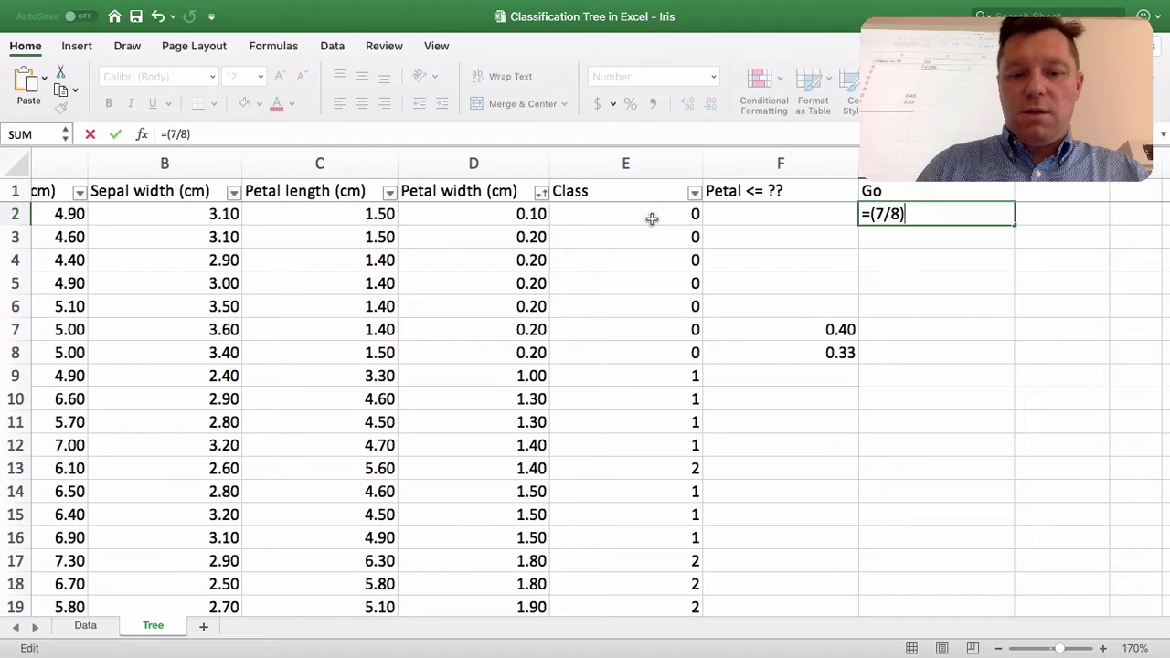
pyautogui.write('2')
pyautogui.press('Return')
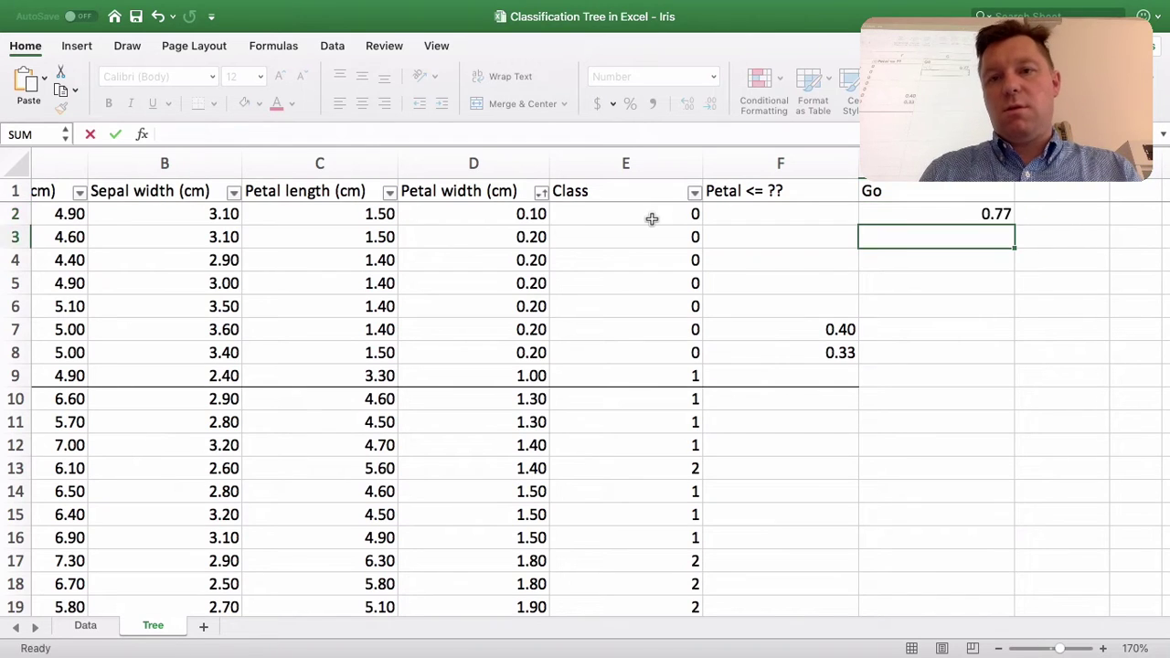
# Step: Enter the squared class 1 proportion in G3 as =(1/8)^2
pyautogui.press('F2')
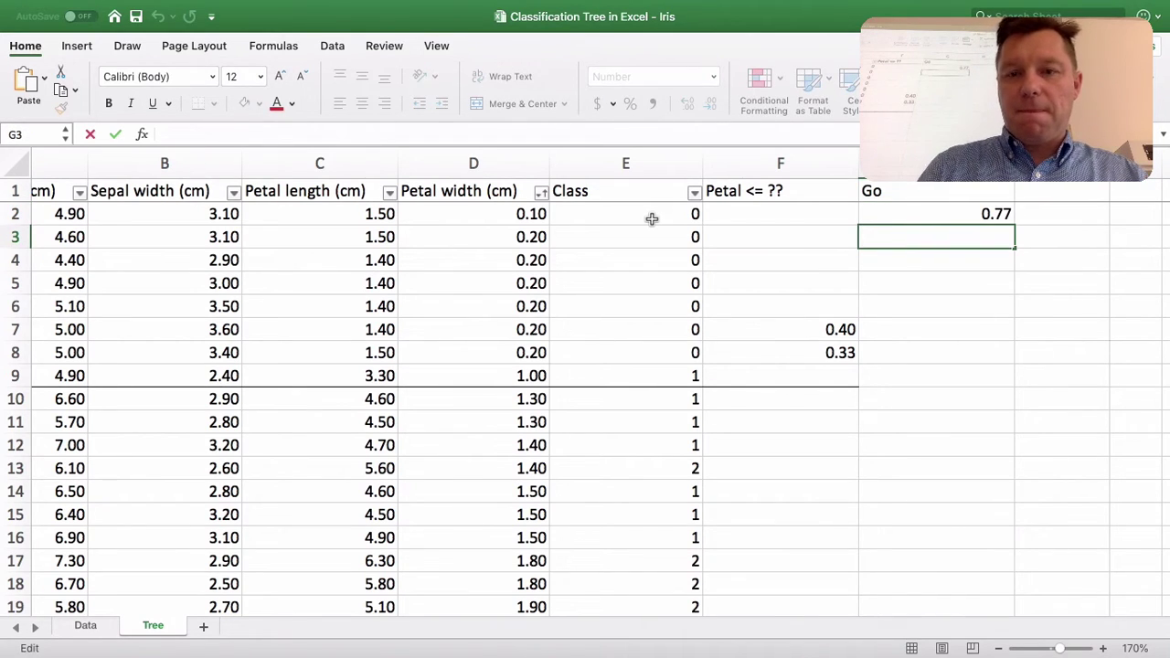
pyautogui.write('=(1/')
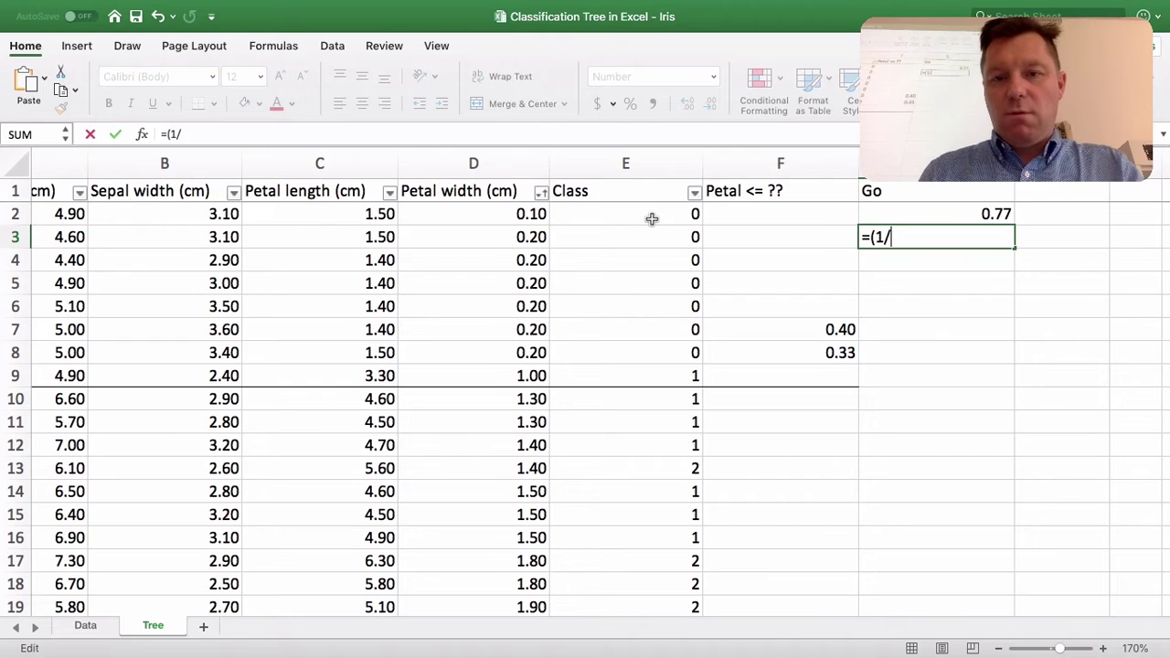
pyautogui.write('8)^2')
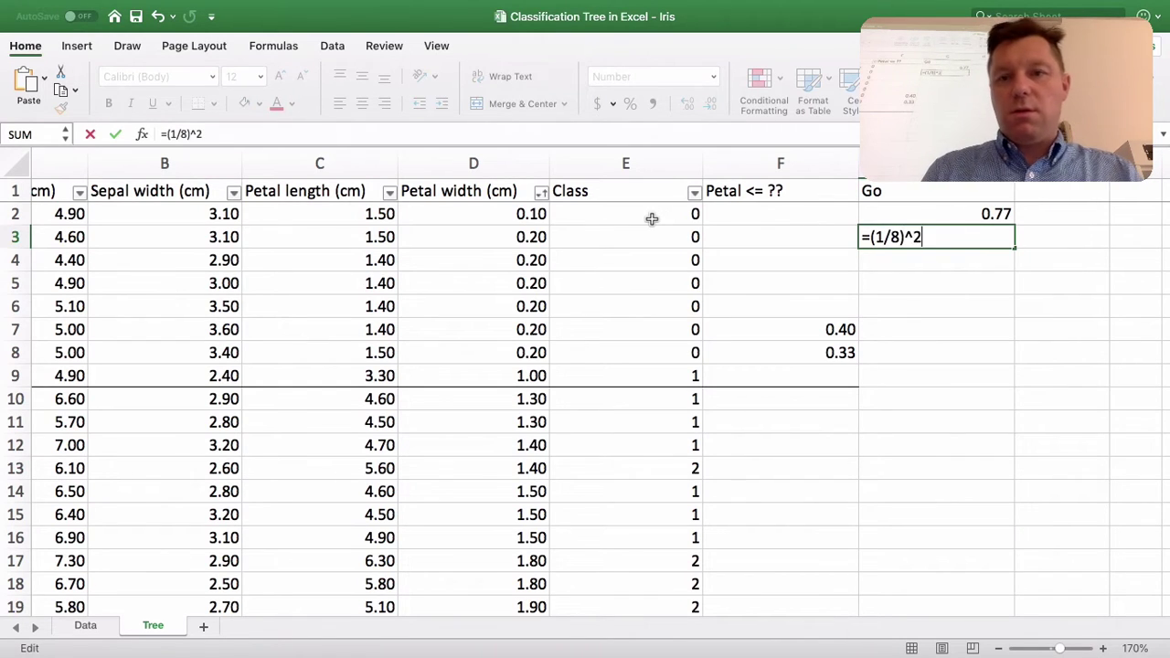
pyautogui.press('Return')
# Step: Calculate the impurity of the group above the split line in G4 with the formula =1-G2-G3
pyautogui.write('=1-')
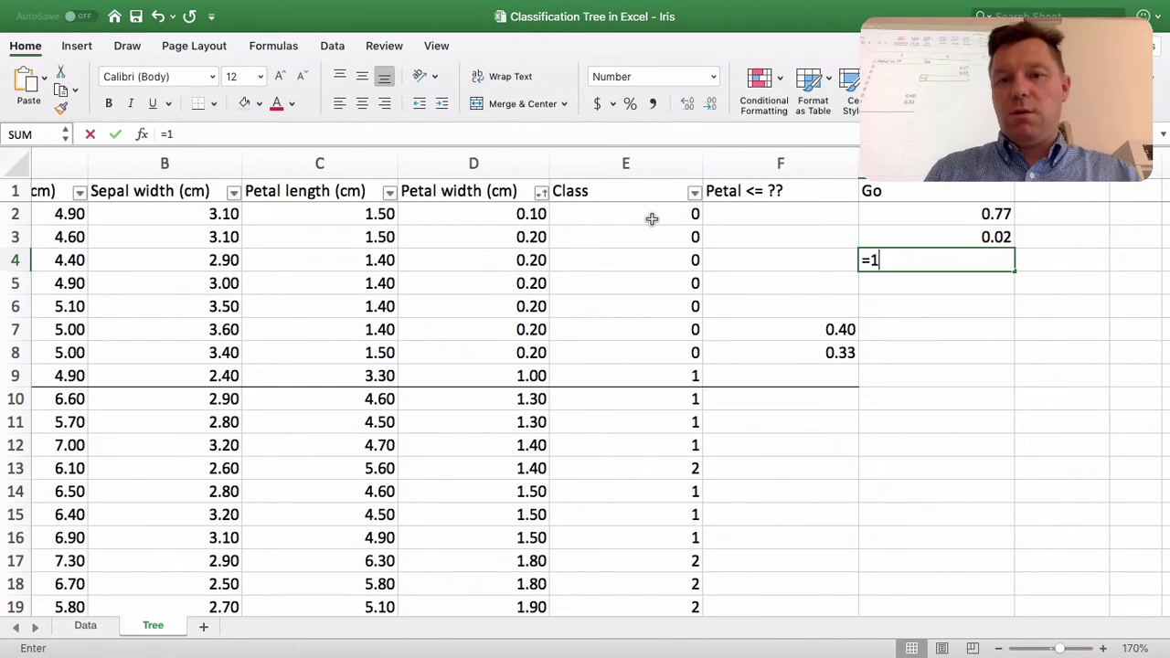
pyautogui.press('Up')
pyautogui.press('Up')
pyautogui.write('-')
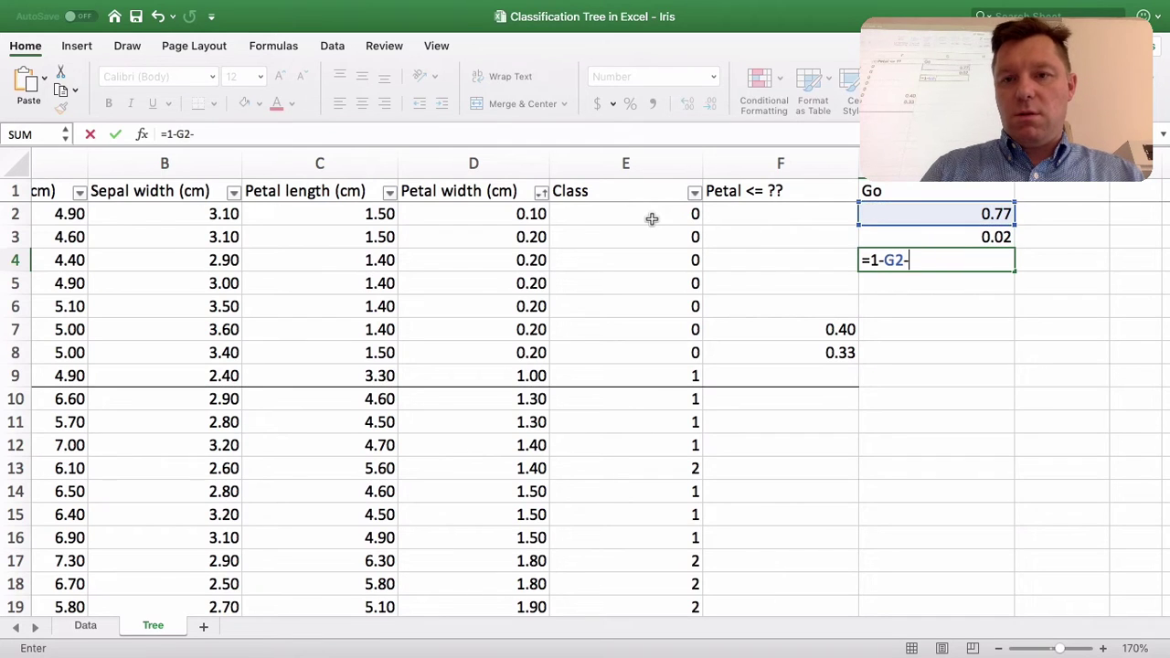
pyautogui.press('Up')
pyautogui.press('Return')
pyautogui.press('Up')
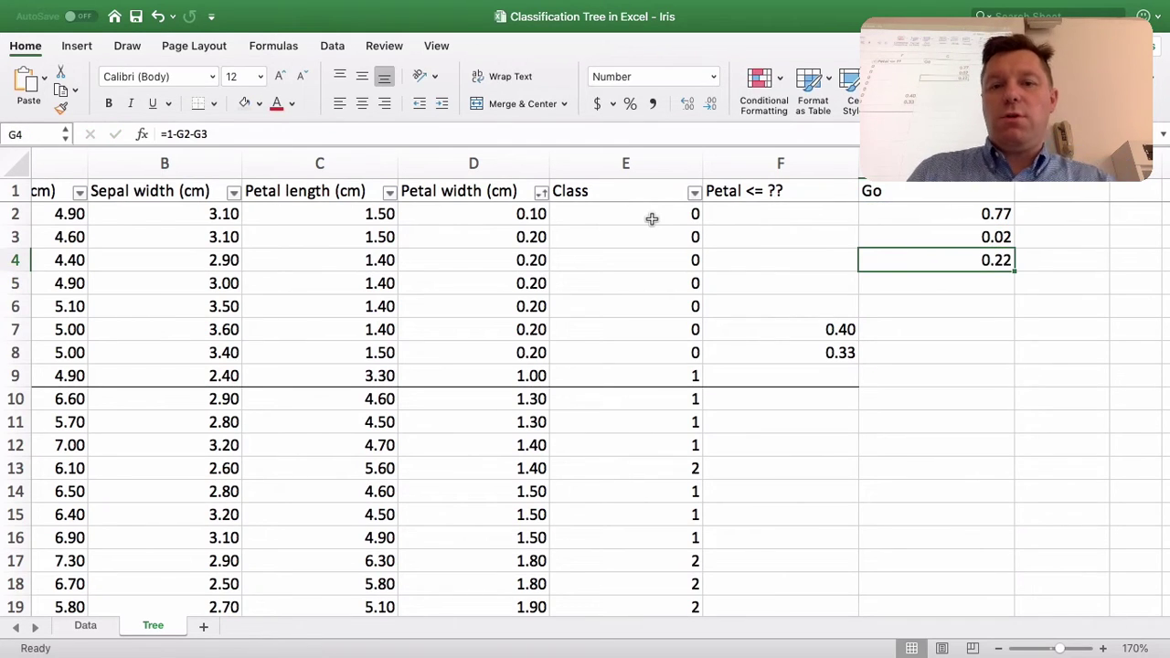
# Step: Replace the calculations in G2:G4 with the single impurity value 0.22 in G2, leaving G3 and G4 empty
pyautogui.press('Up')
pyautogui.press('Up')
pyautogui.hotkey('shift', 'Down')
pyautogui.hotkey('shift', 'Down')
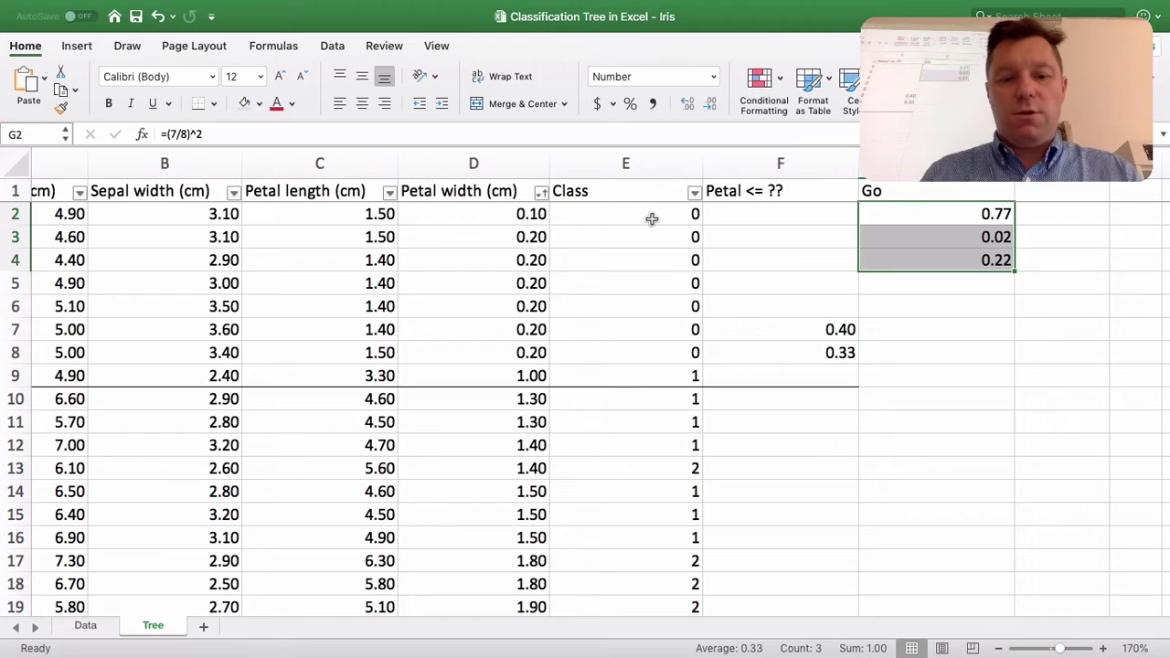
pyautogui.write('.22')
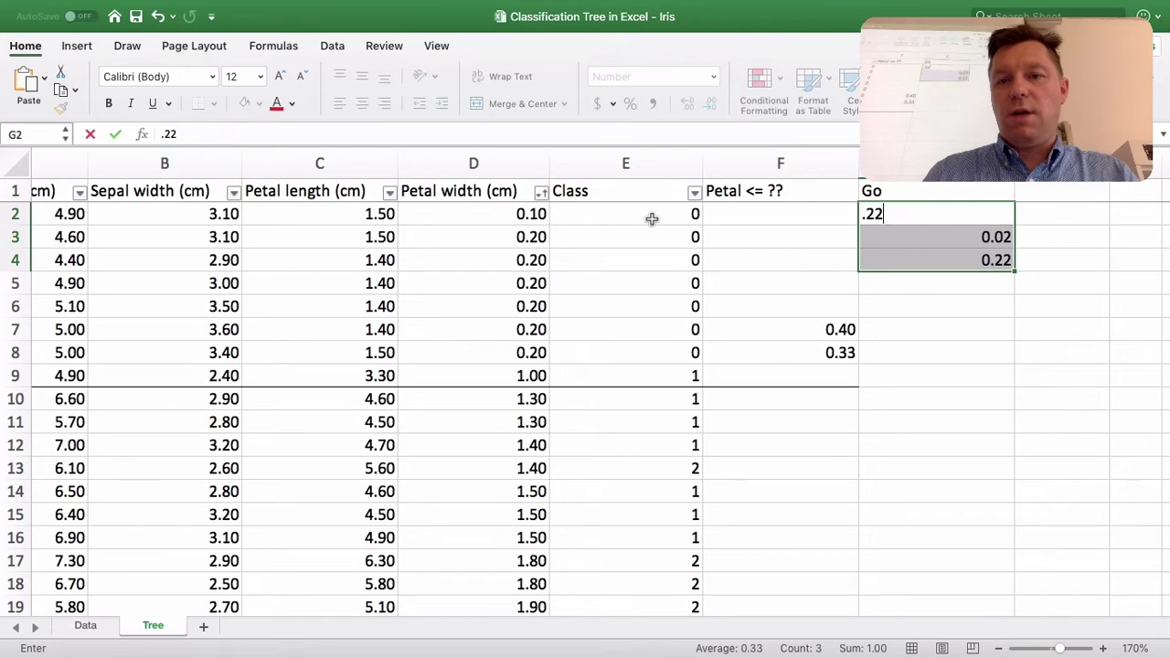
pyautogui.press('Down')
pyautogui.press('Down')
pyautogui.press('Up')
pyautogui.hotkey('shift', 'Down')
pyautogui.hotkey('shift', 'Down')
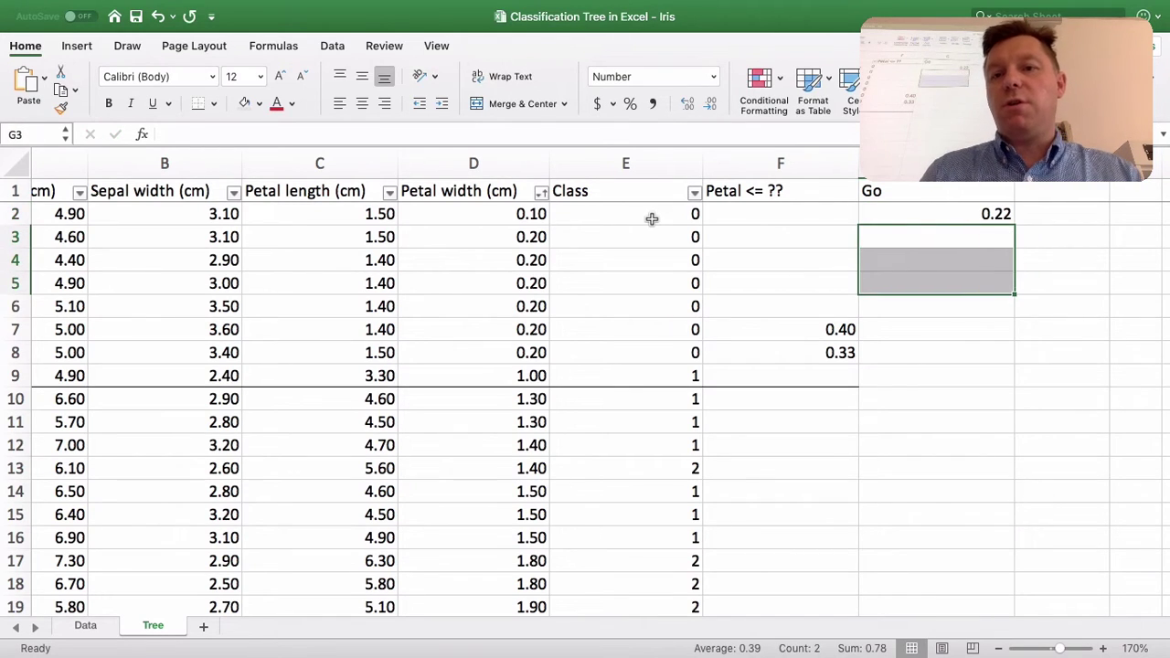
pyautogui.press('Up')
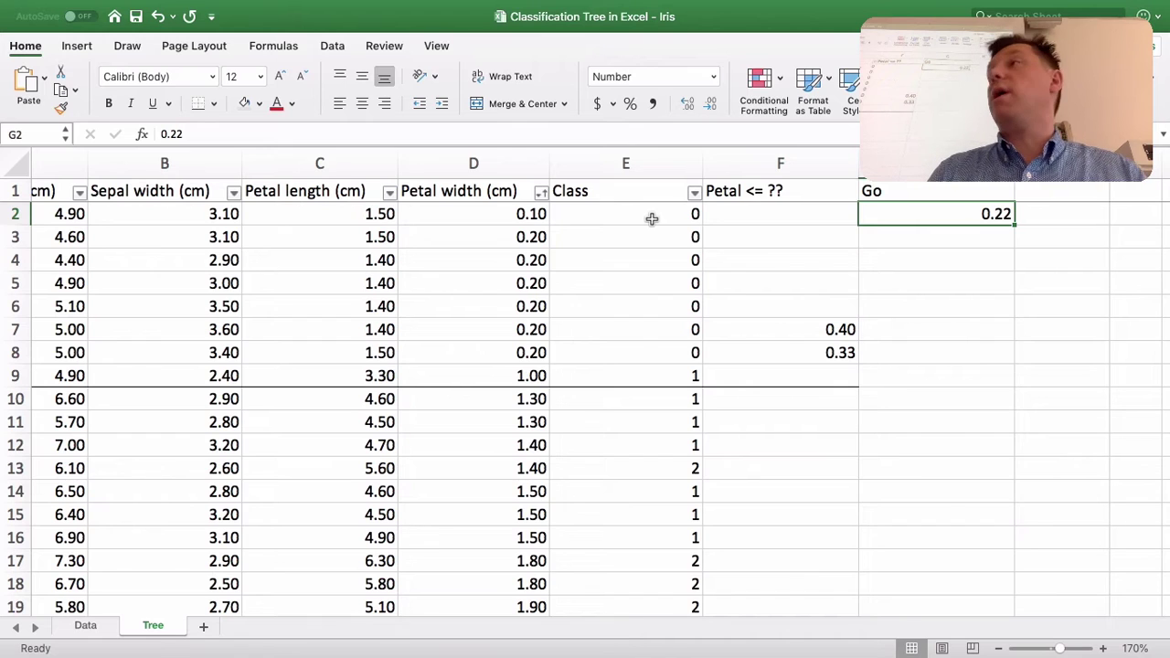
# Step: Enter the upper group's share of the records in H2 as =8/21
pyautogui.press('Left')
pyautogui.press('Right')
pyautogui.press('Right')
pyautogui.press('Left')
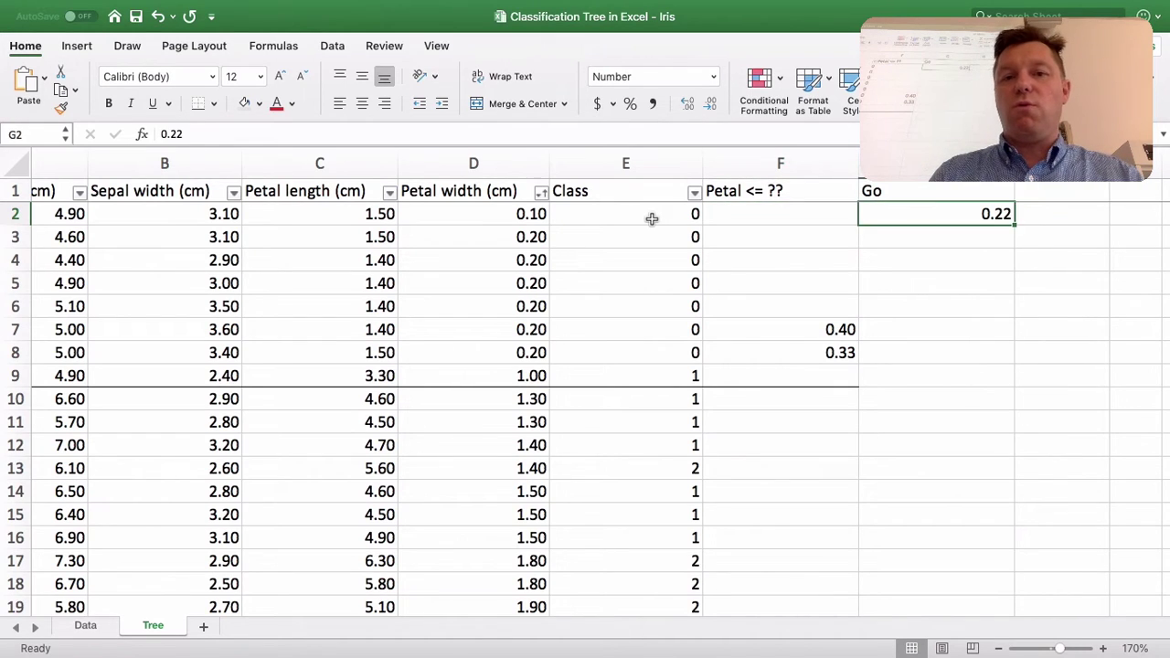
pyautogui.press('Right')
pyautogui.write('=8/')
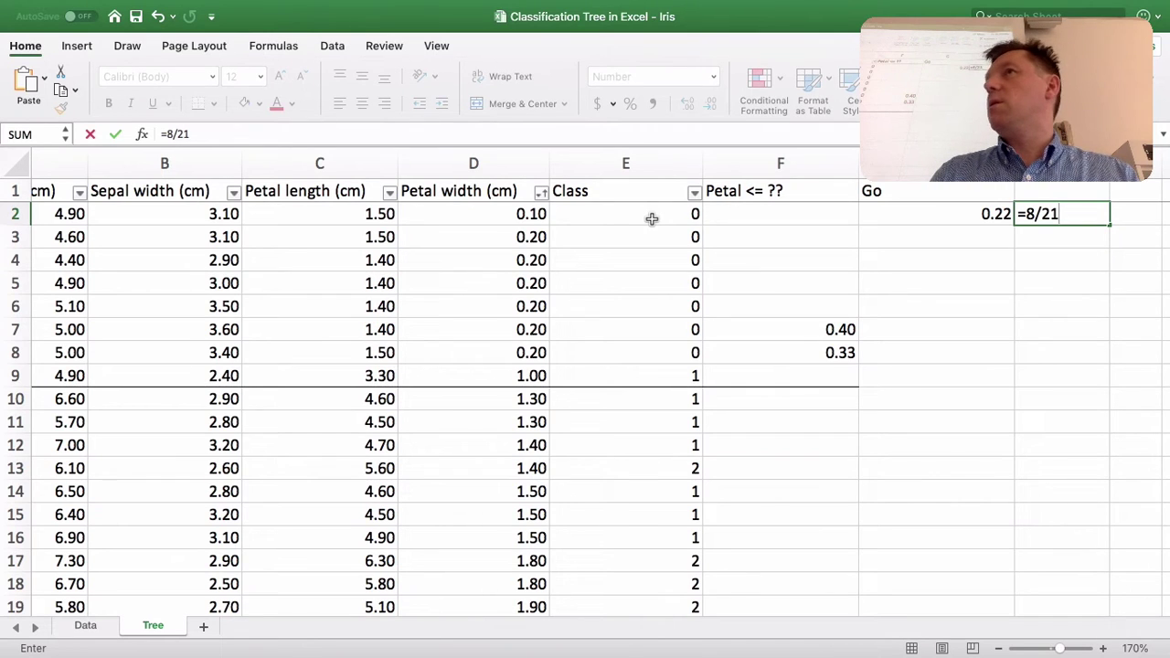
pyautogui.press('Return')
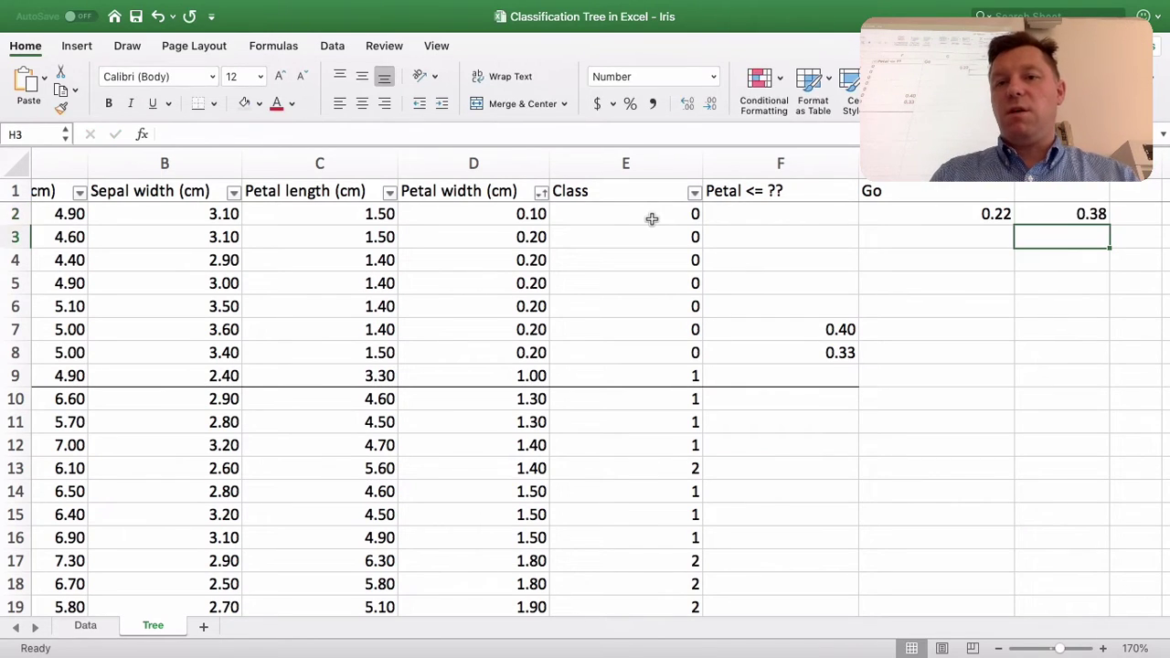
# Step: Calculate the upper group's weighted impurity in I2 with the formula =G2*H2
pyautogui.press('Up')
pyautogui.press('Left')
pyautogui.press('Right')
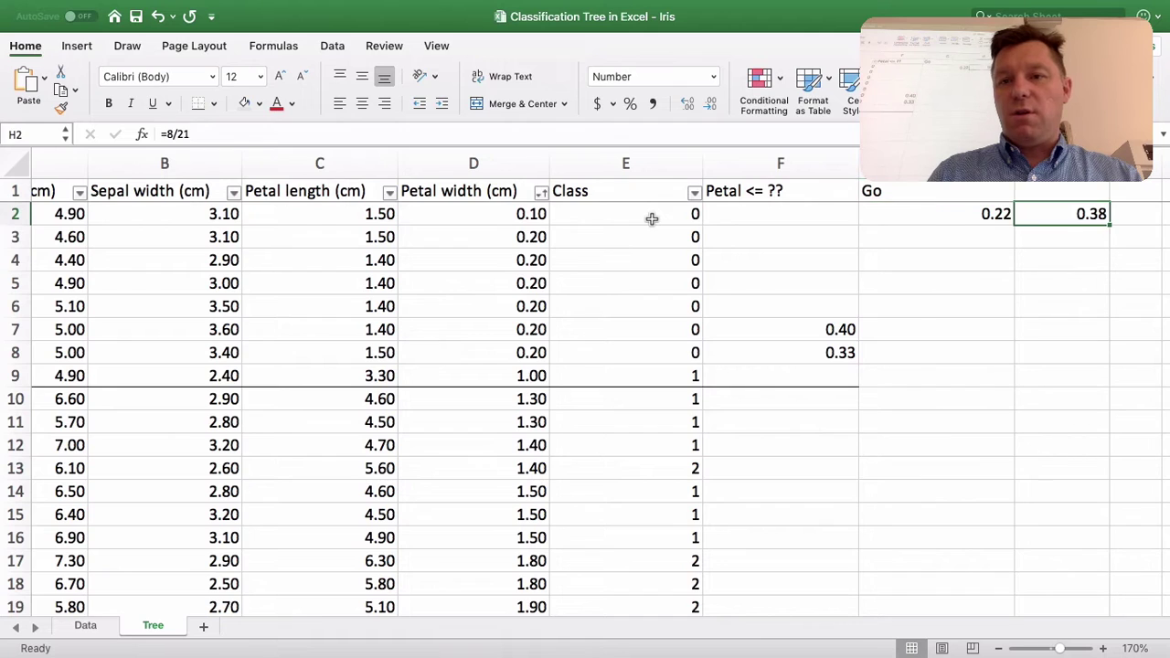
pyautogui.press('Right')
pyautogui.write('=')
pyautogui.press('Left')
pyautogui.press('Left')
pyautogui.write('*')
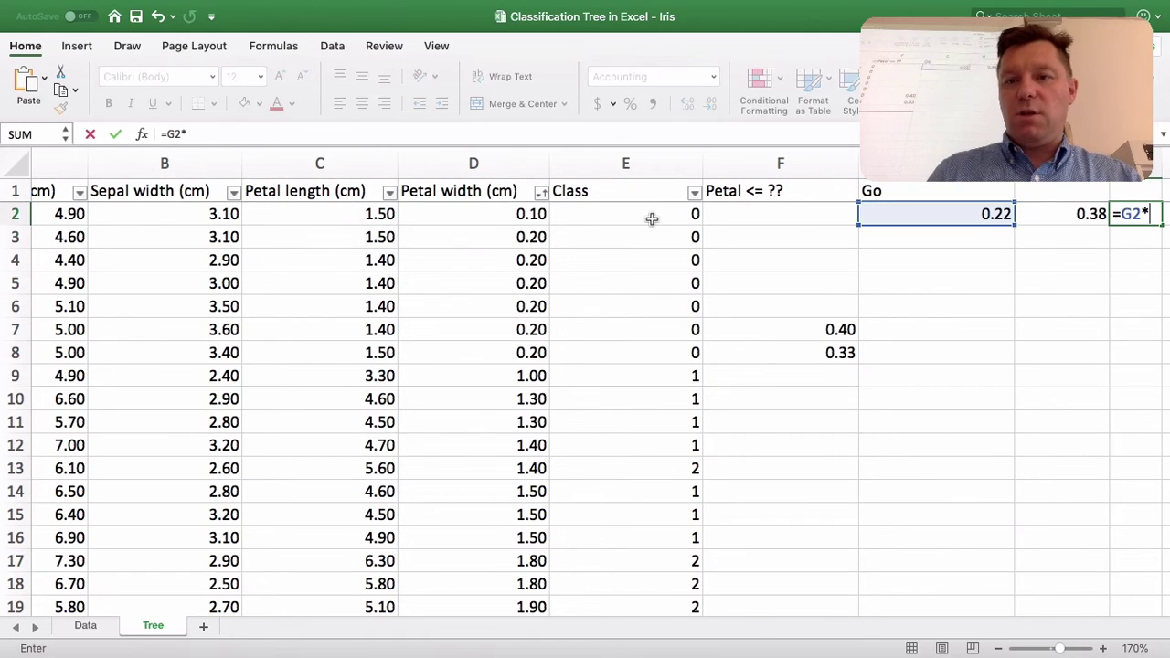
pyautogui.press('Left')
pyautogui.press('Return')
pyautogui.press('Up')
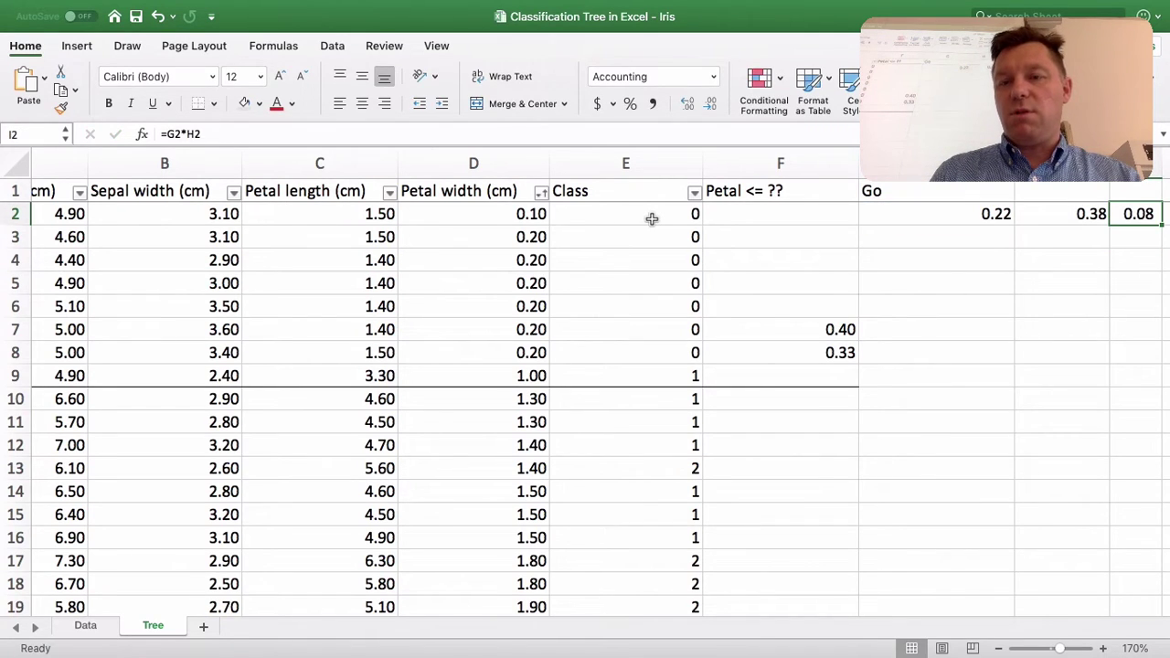
# Step: Enter the class 1 proportion of the records below the split line in G10 as =6/13
pyautogui.hscroll(2, 736, 318)
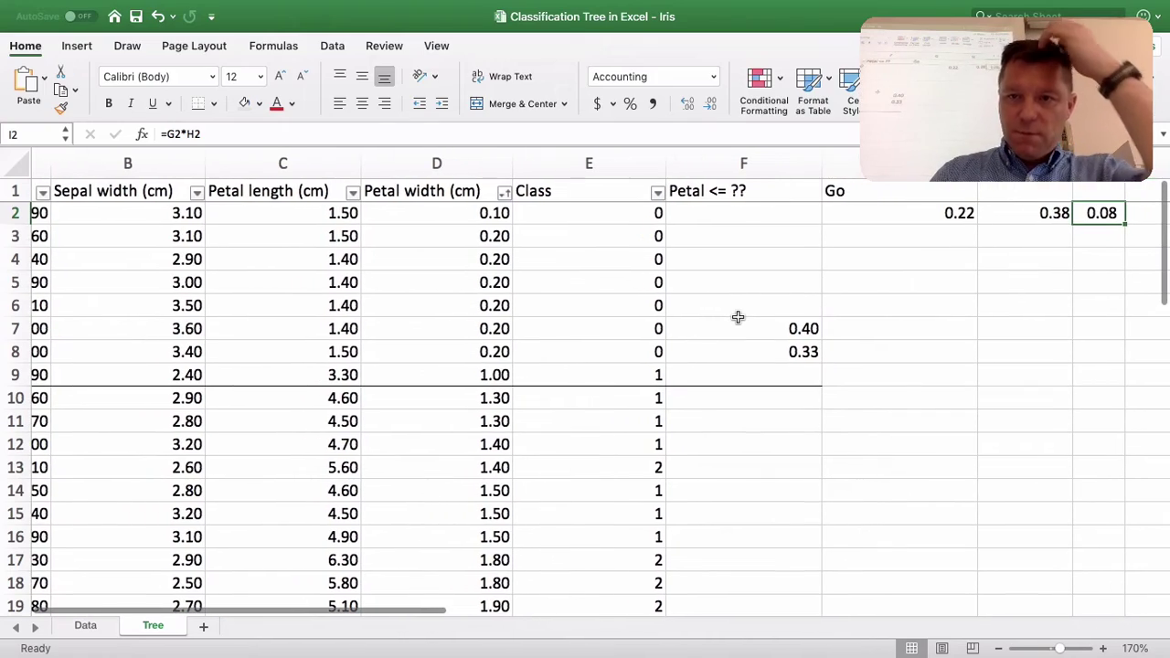
pyautogui.click(739, 404)
pyautogui.scroll(-3, 739, 402)
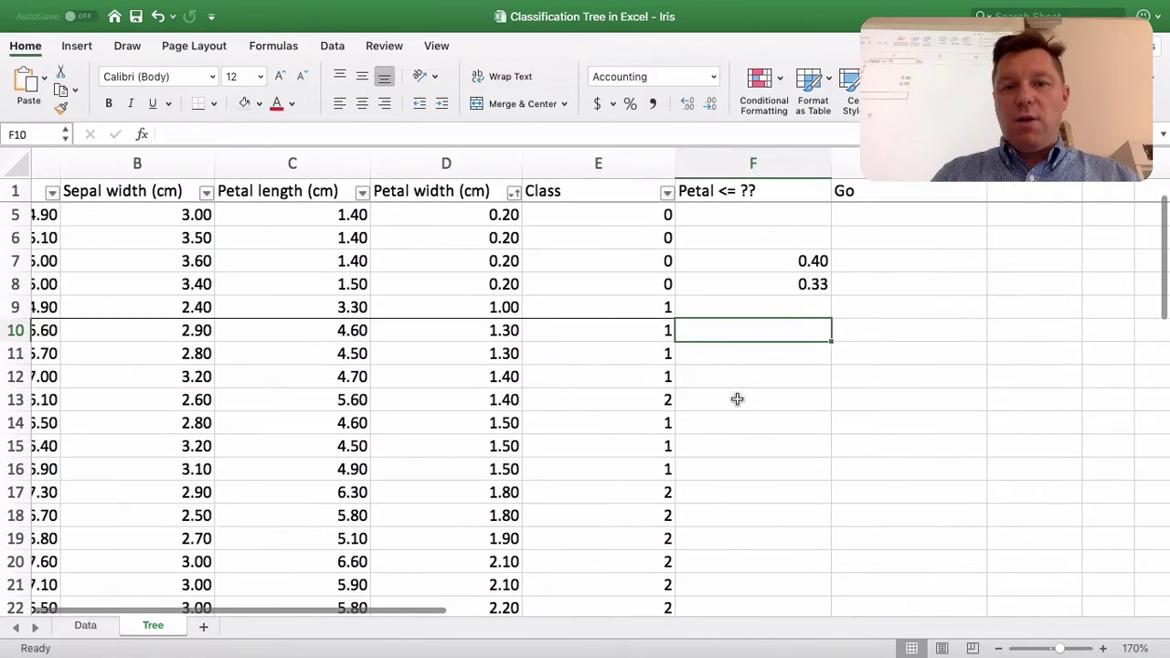
pyautogui.scroll(-1, 736, 400)
pyautogui.scroll(2, 736, 399)
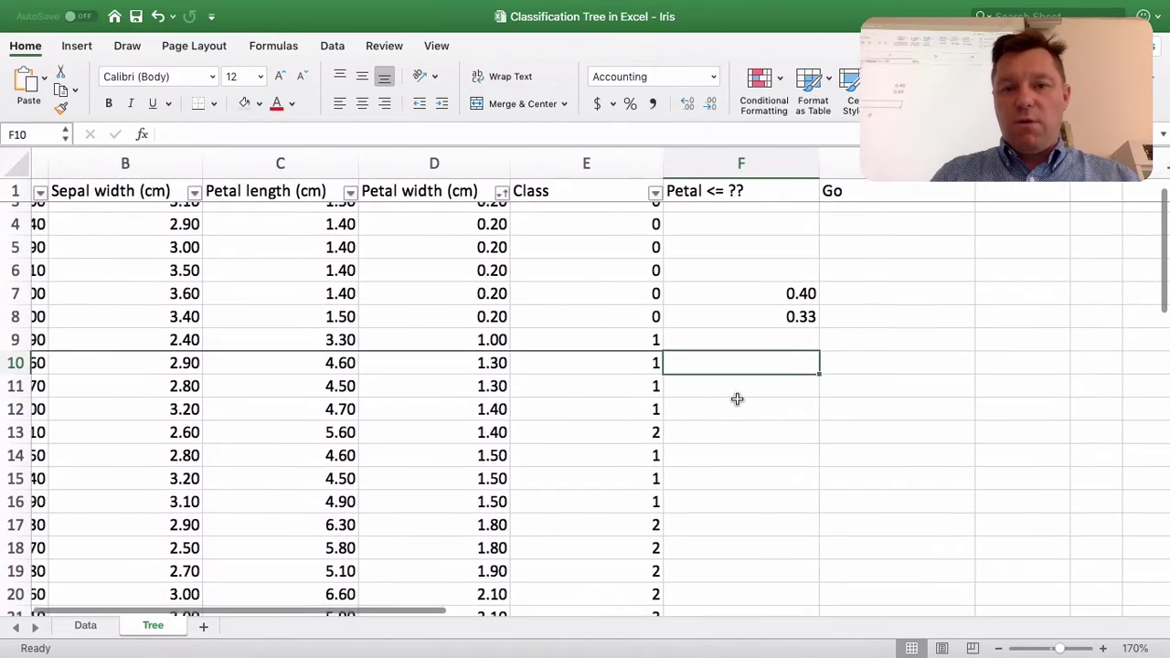
pyautogui.scroll(1, 737, 398)
pyautogui.press('Right')
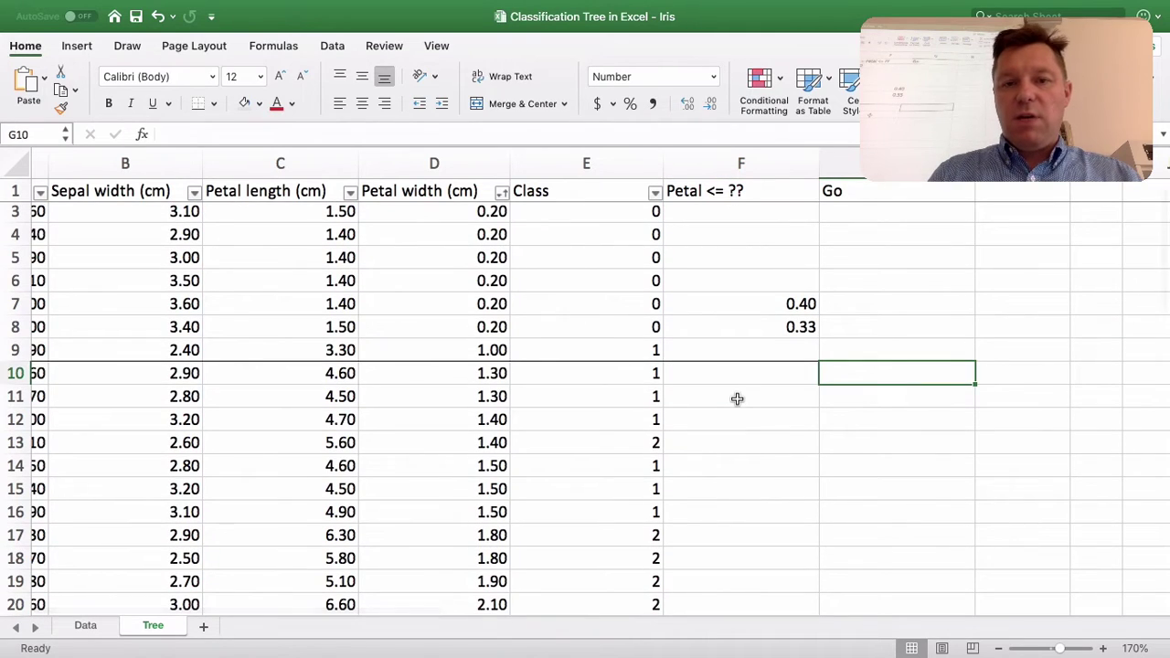
pyautogui.write('=')
pyautogui.scroll(-4, 657, 407)
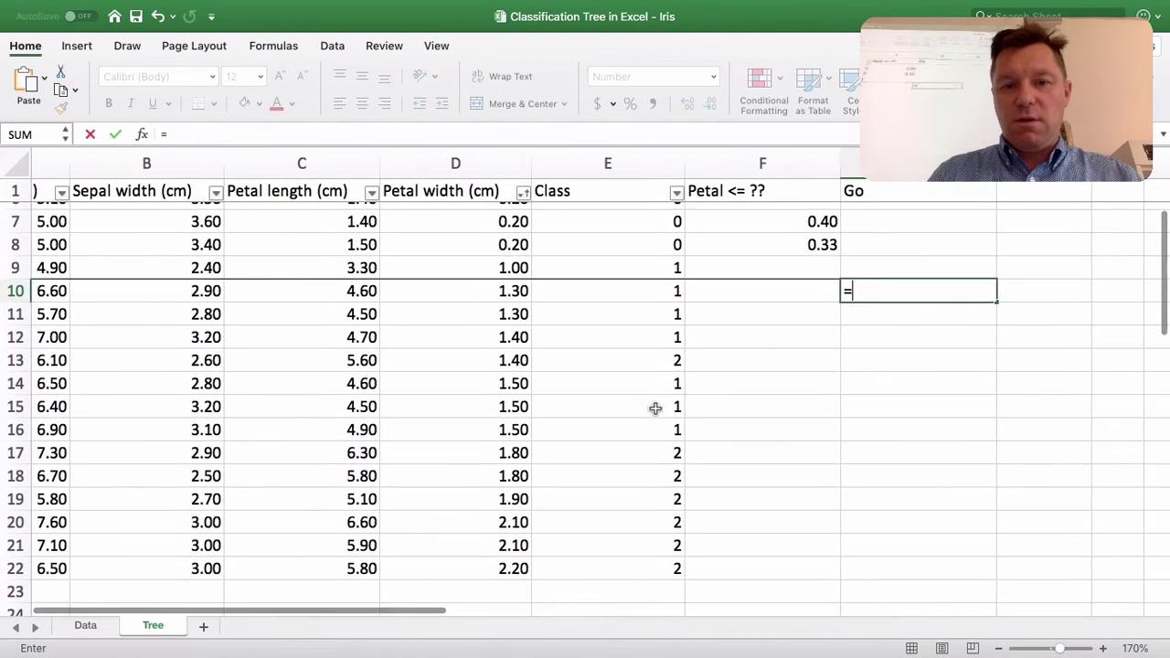
pyautogui.scroll(2, 655, 409)
pyautogui.scroll(1, 656, 408)
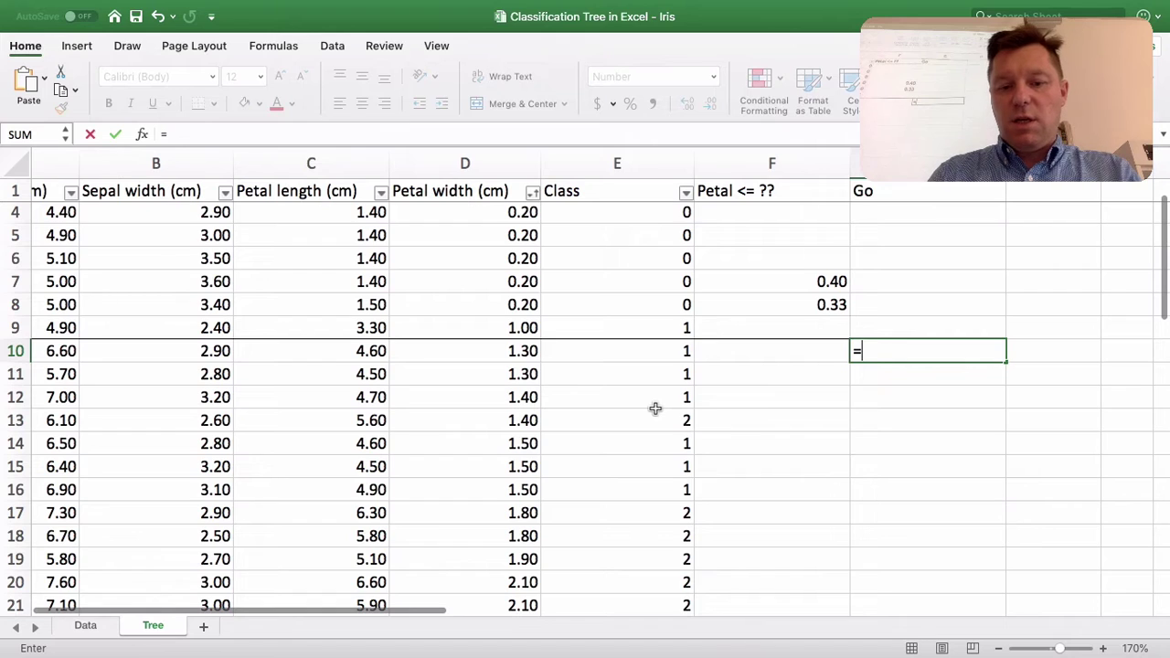
pyautogui.write('6/')
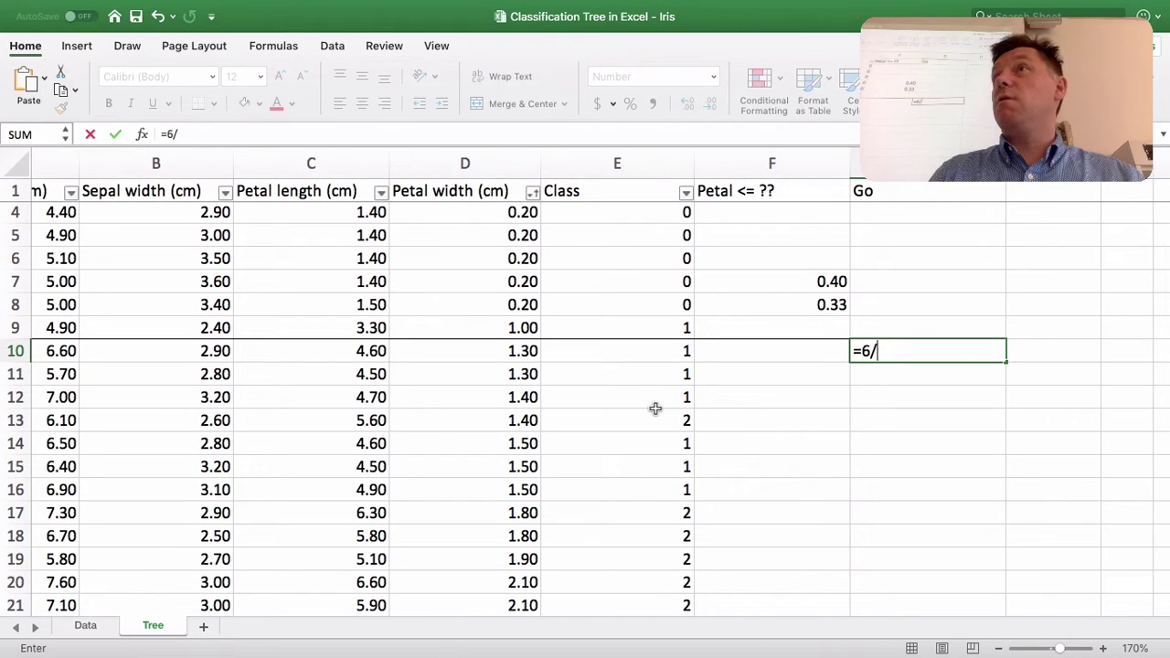
pyautogui.write('13')
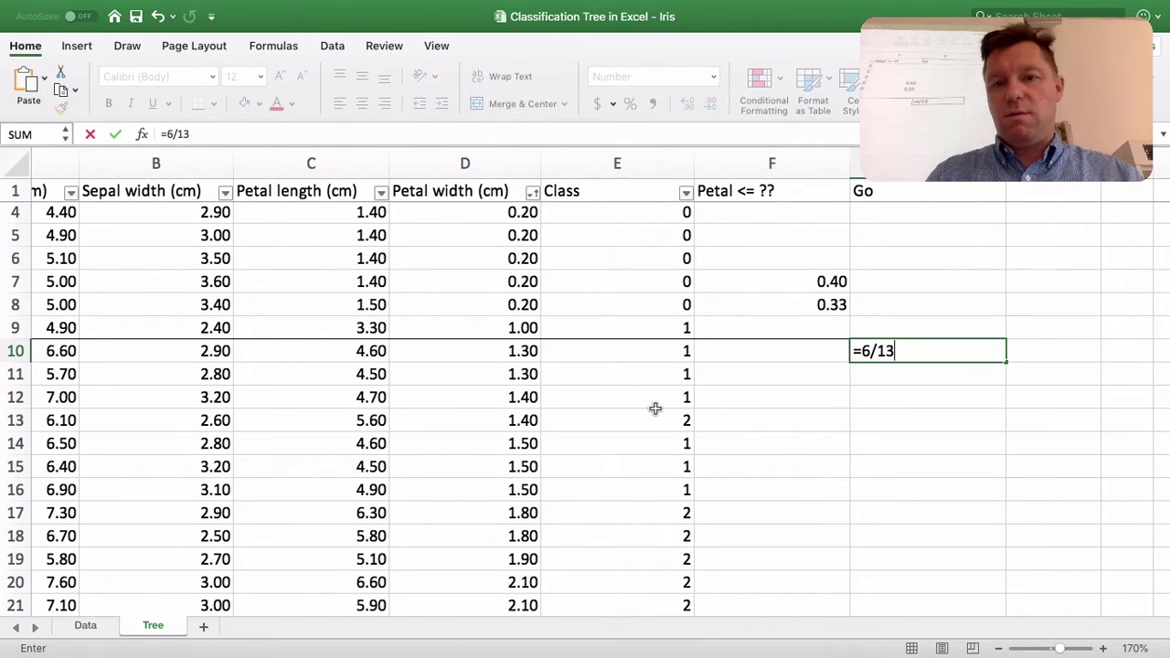
pyautogui.press('Return')
# Step: Enter the class 2 proportion of the records below the split line in G11 as =7/13
pyautogui.write('=')
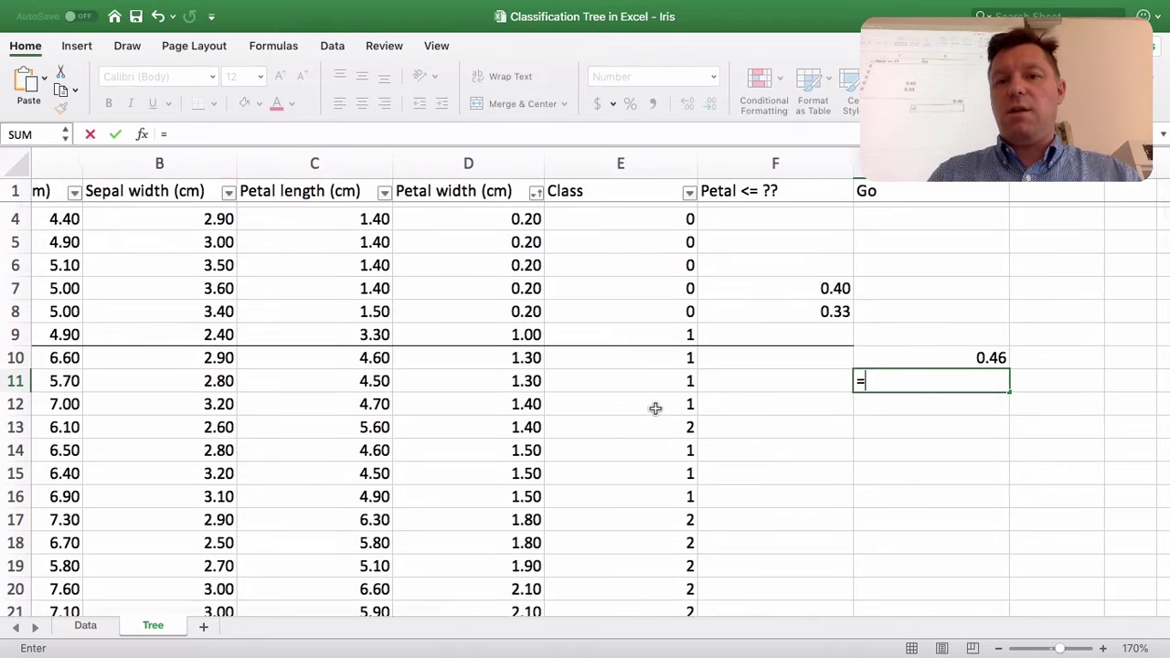
pyautogui.scroll(1, 655, 409)
pyautogui.hscroll(1, 655, 409)
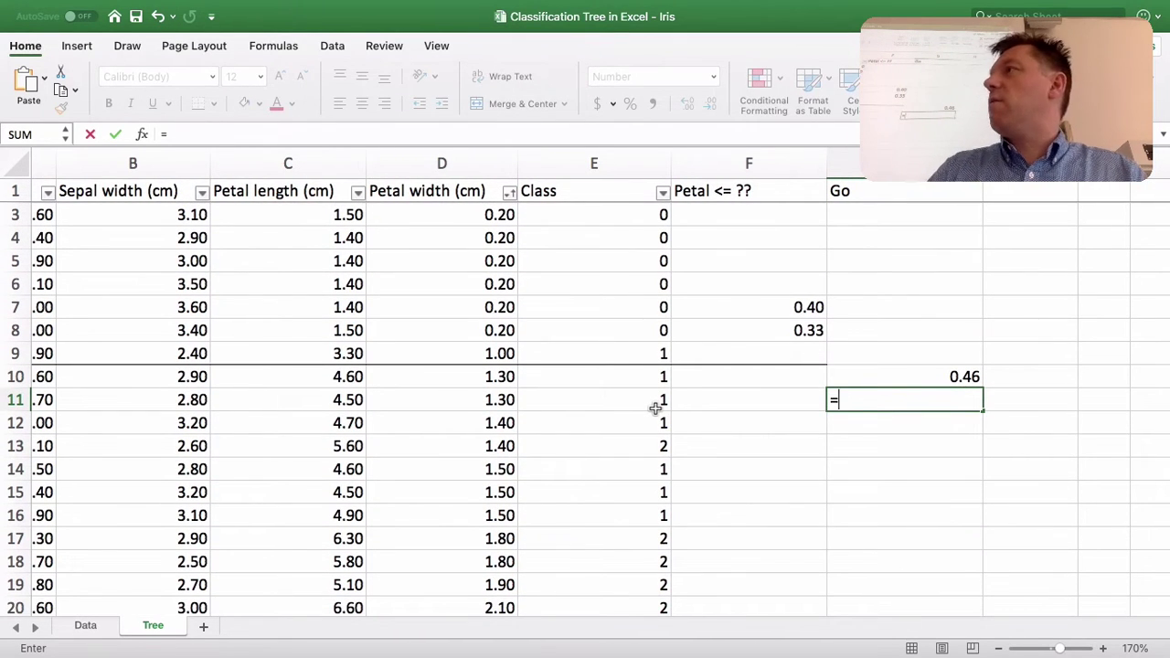
pyautogui.write('7/1')
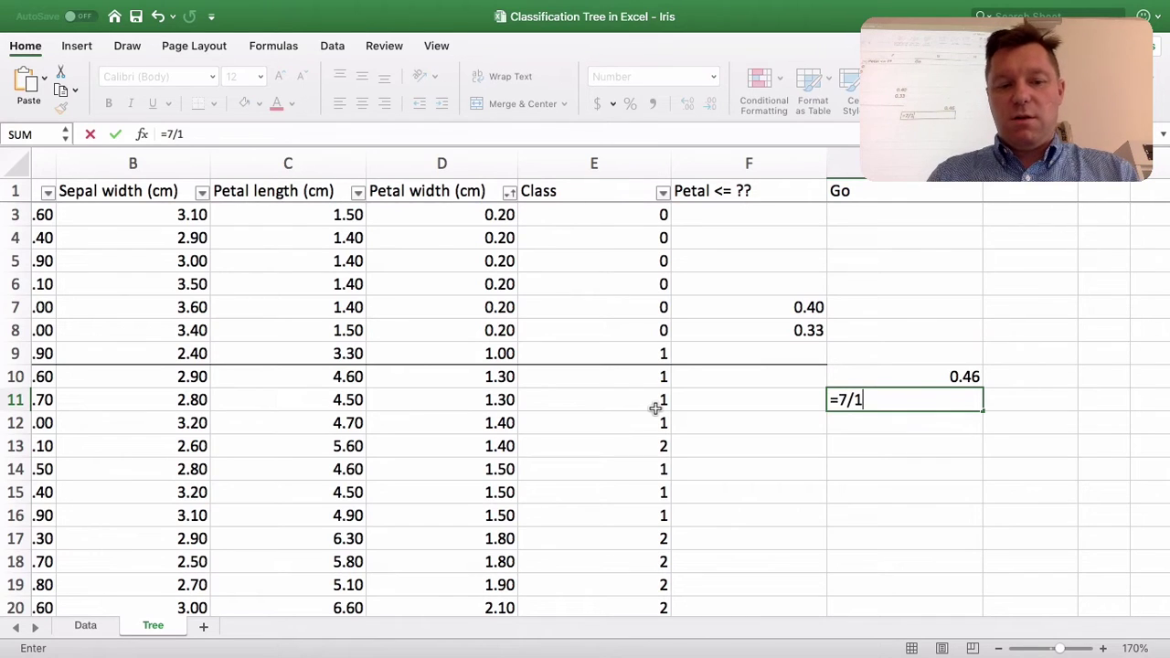
pyautogui.write('3')
pyautogui.press('Return')
# Step: Square the class 1 proportion in G10 by changing its formula to =(6/13)^2
pyautogui.press('Up')
pyautogui.press('Up')
pyautogui.press('F2')
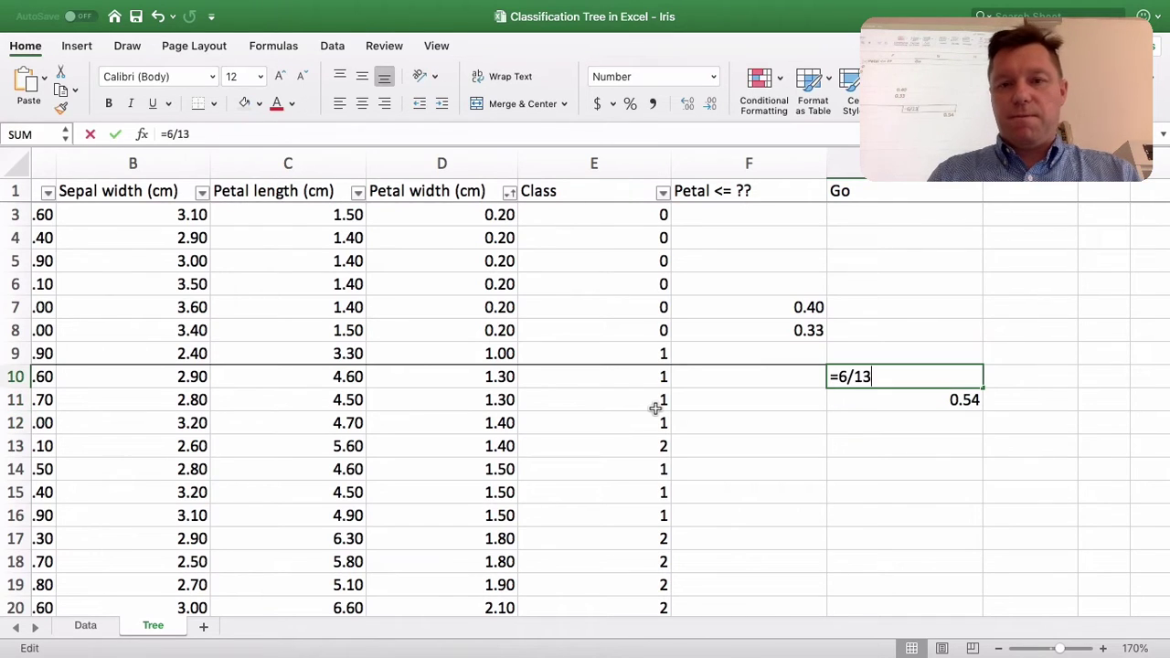
pyautogui.press('Left')
pyautogui.press('Left')
pyautogui.write('(6/13')
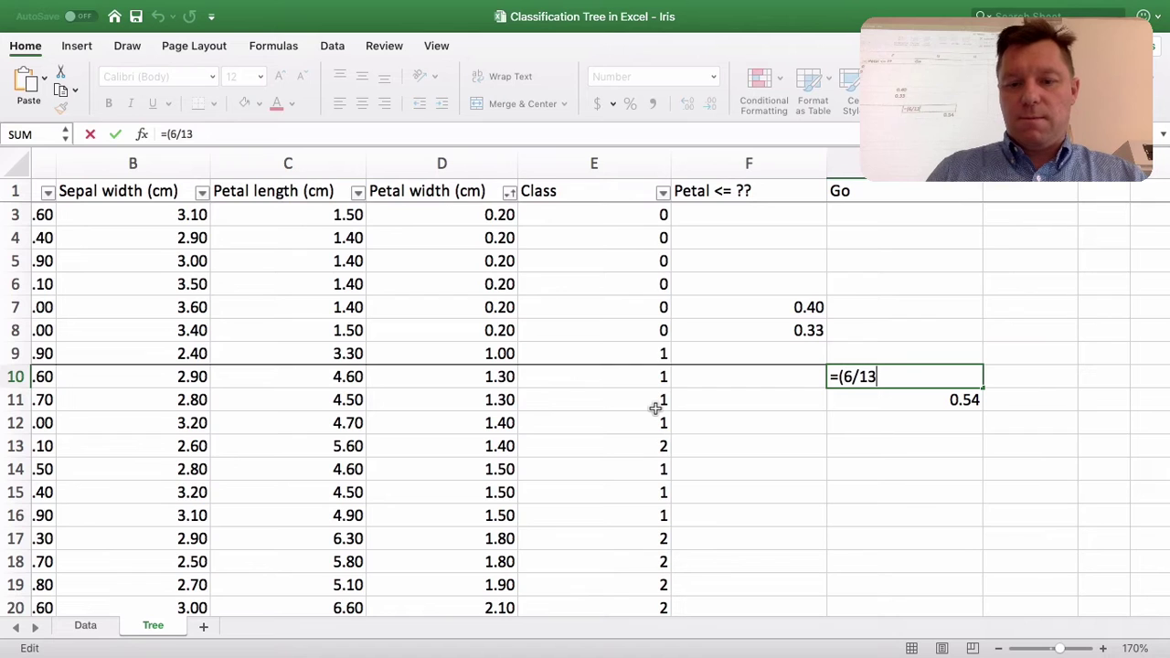
pyautogui.write(')^')
pyautogui.press('Return')
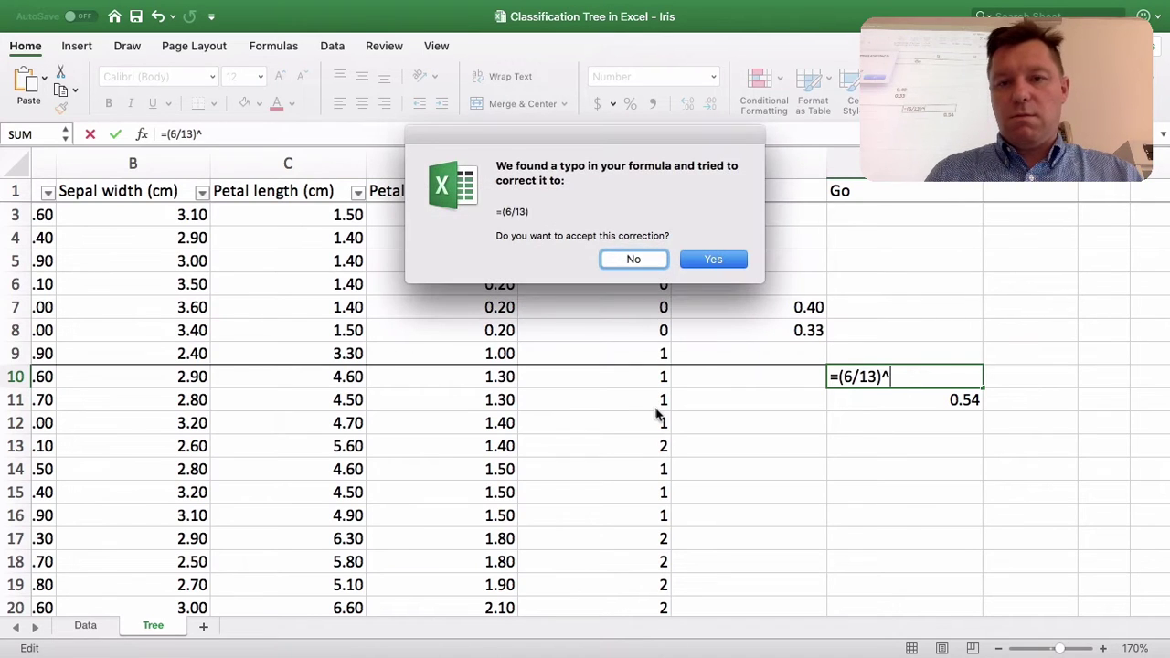
pyautogui.click(644, 262)
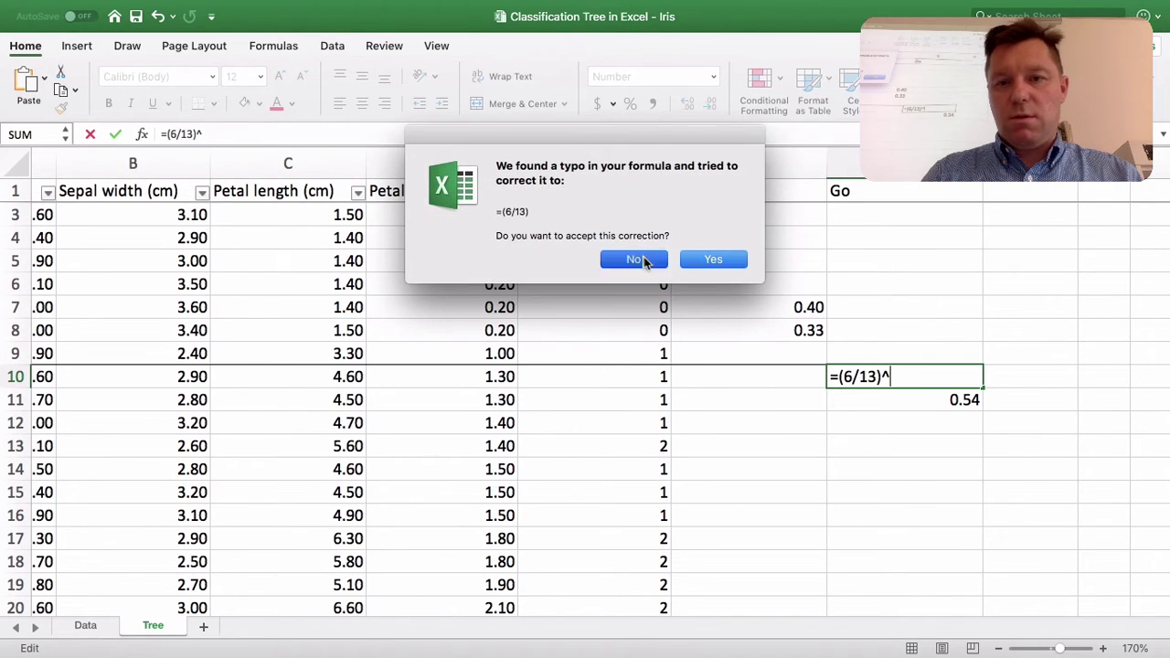
pyautogui.click(712, 288)
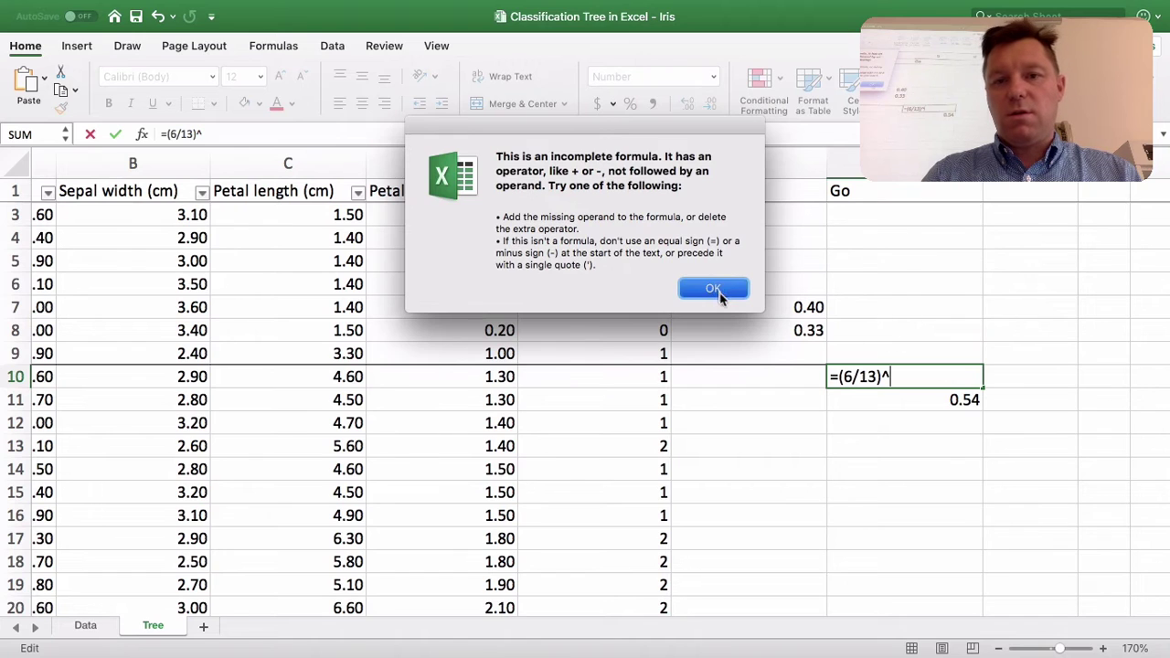
pyautogui.write('2')
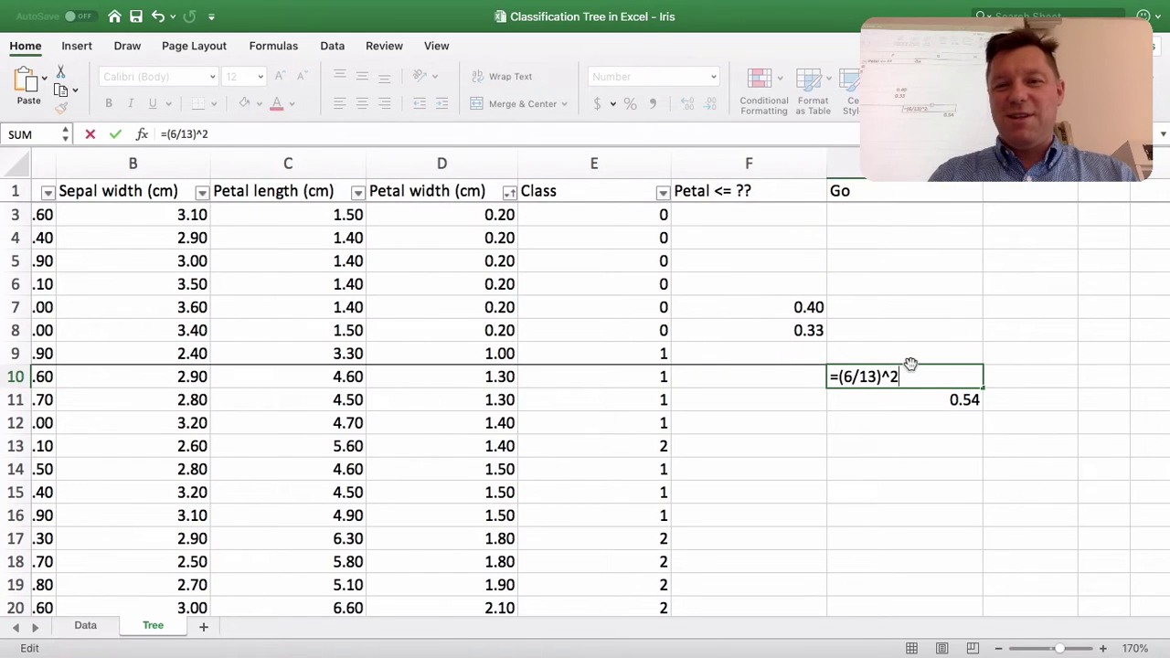
pyautogui.press('Return')
# Step: Square the class 2 proportion in G11 by changing its formula to =(7/13)^2
pyautogui.press('F2')
pyautogui.press('Left')
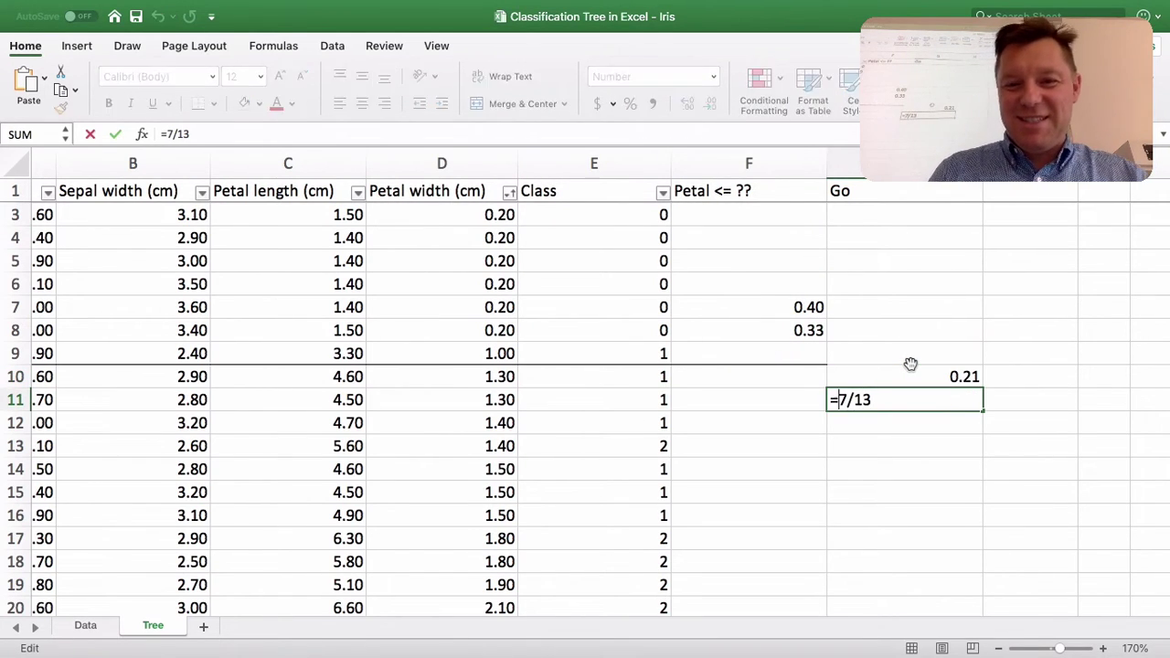
pyautogui.write('(')
pyautogui.press('End')
pyautogui.write(')')
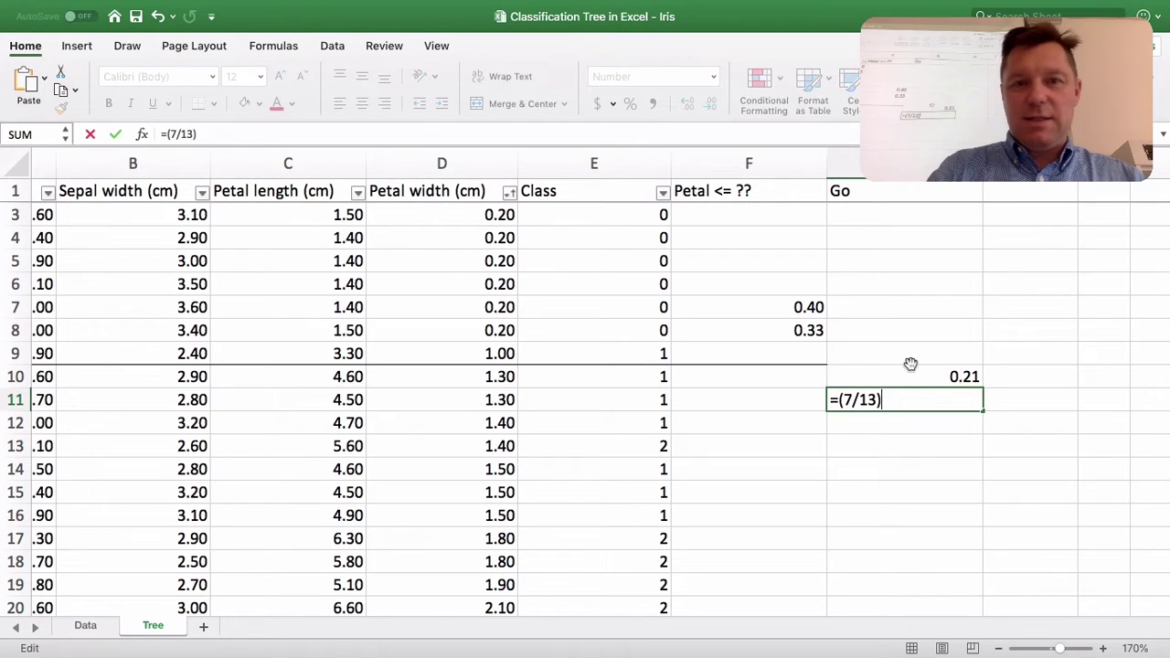
pyautogui.write('^2')
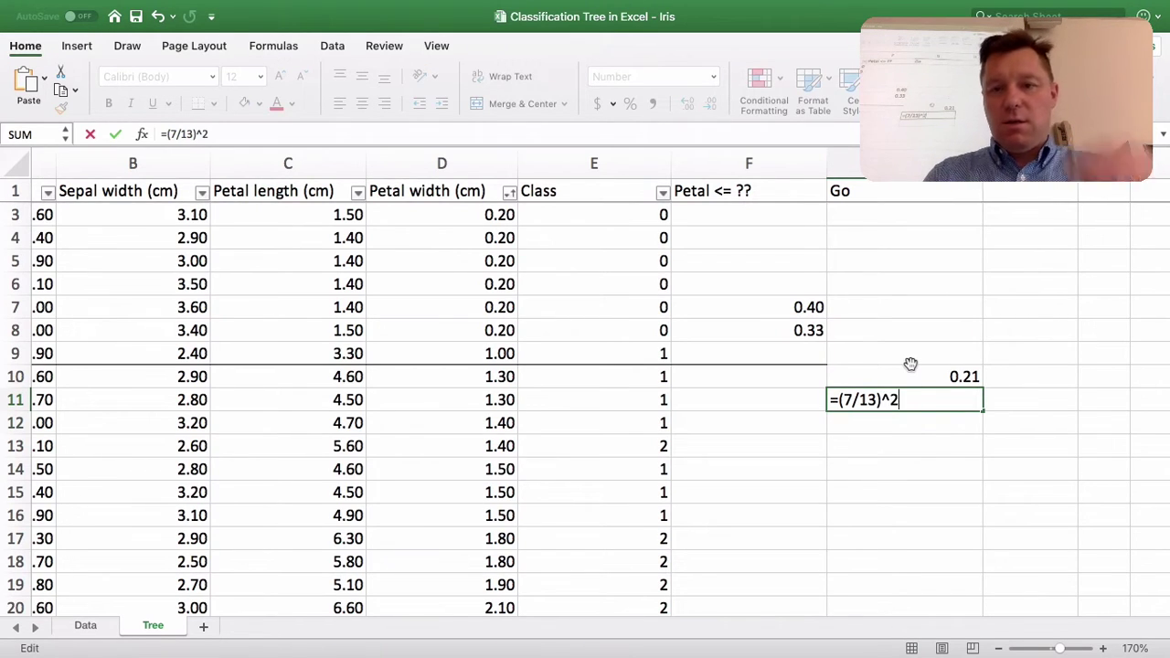
pyautogui.press('Return')
pyautogui.write('1-')
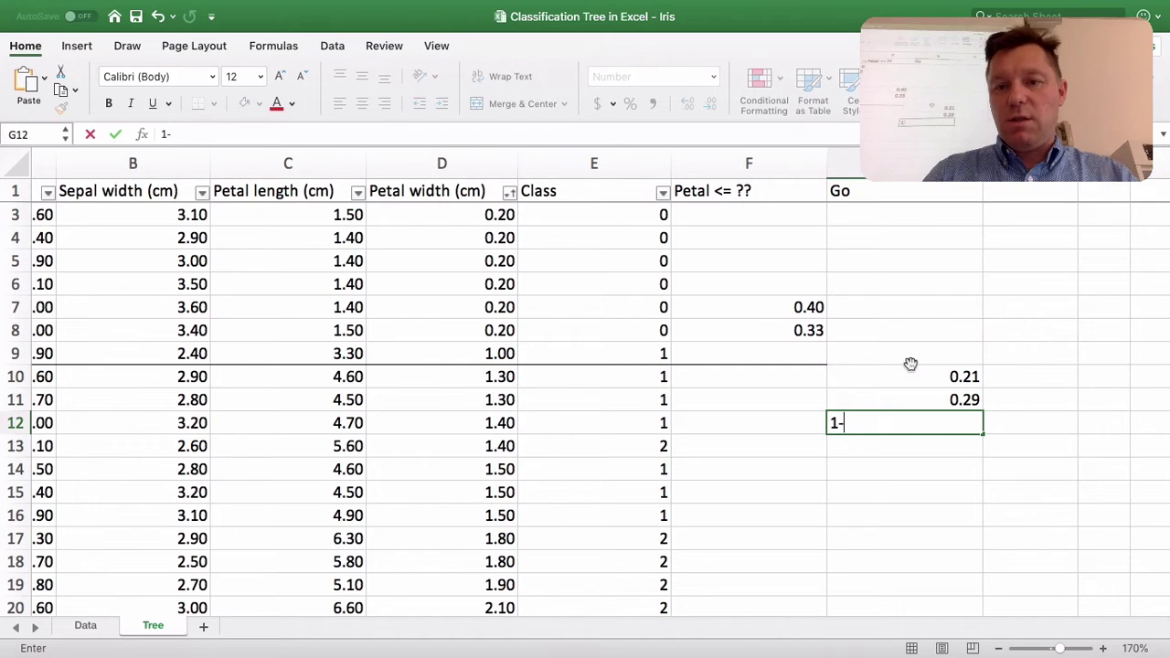
pyautogui.press('Up')
pyautogui.press('Up')
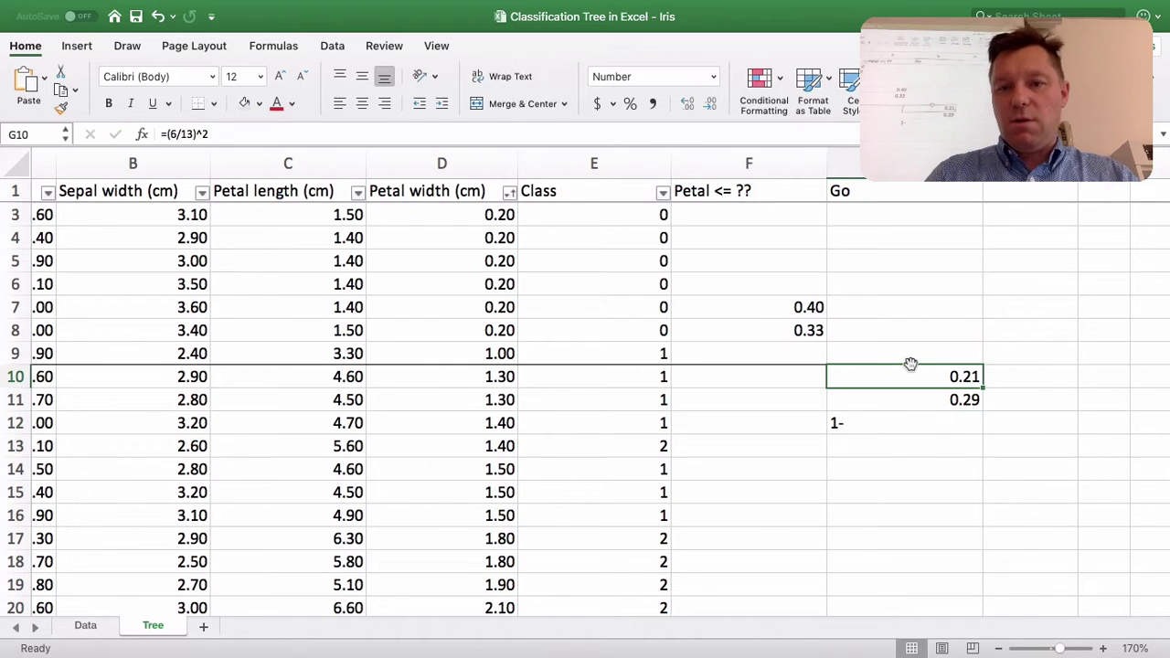
pyautogui.press('Down')
pyautogui.press('Down')
# Step: Calculate the impurity of the records below the split line in G12 as =1-G10-G11
pyautogui.write('=1-')
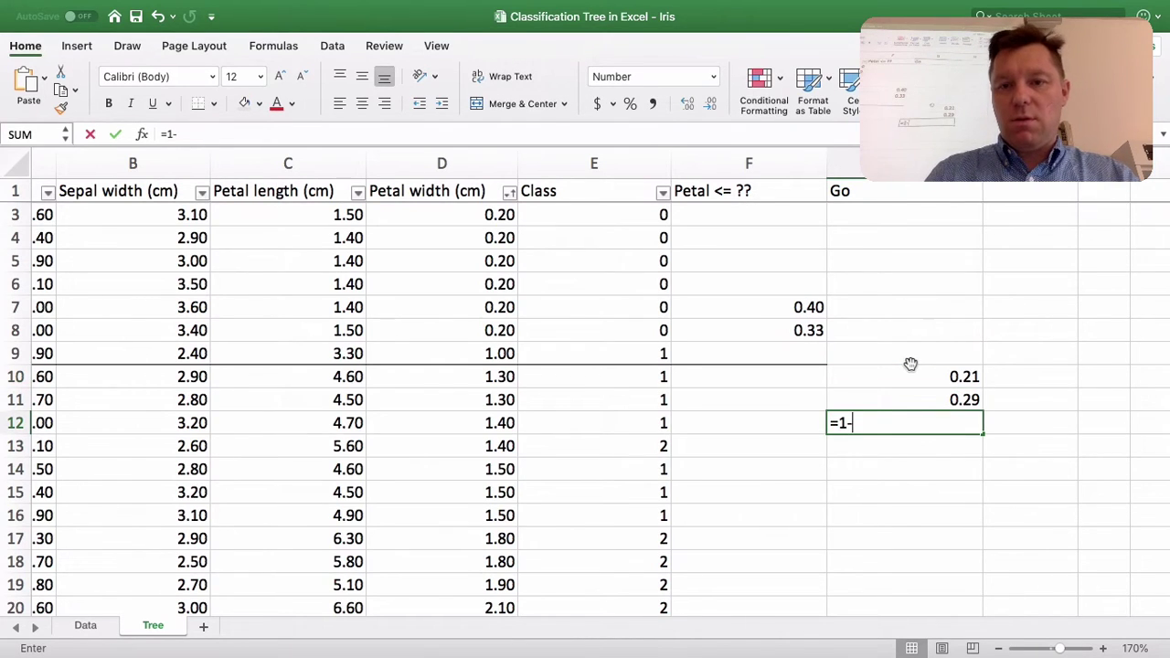
pyautogui.press('Up')
pyautogui.press('Up')
pyautogui.write('-')
pyautogui.press('Up')
pyautogui.press('Return')
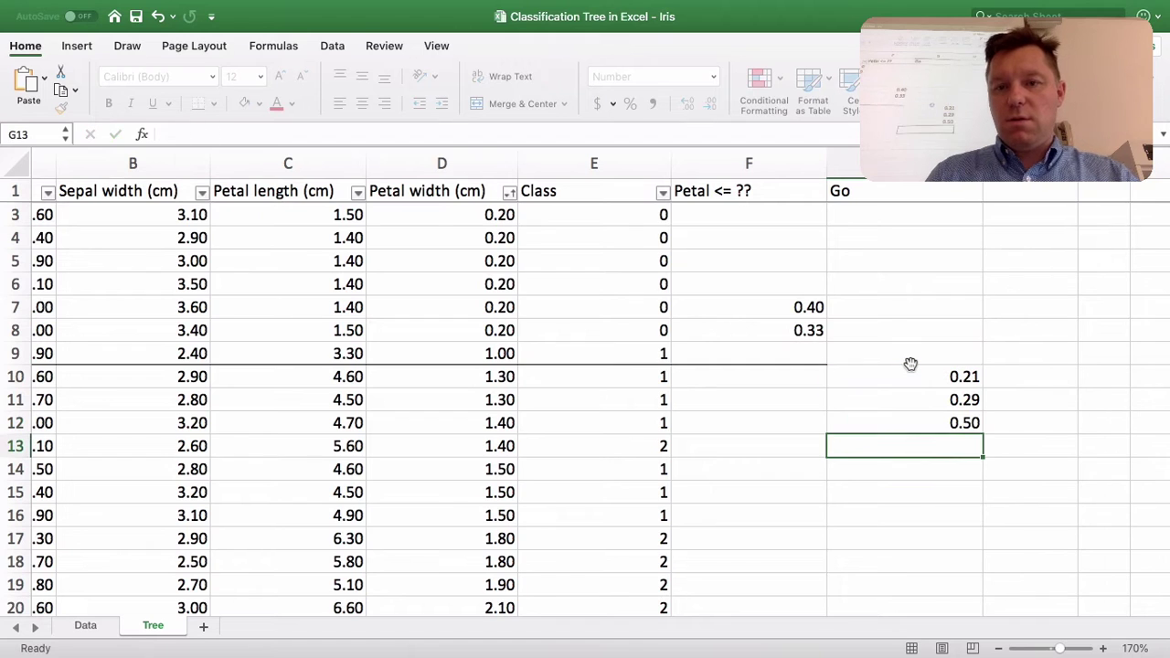
# Step: Enter the weight of the group below the split line in H12 as =13/21
pyautogui.press('Up')
pyautogui.hscroll(2, 910, 364)
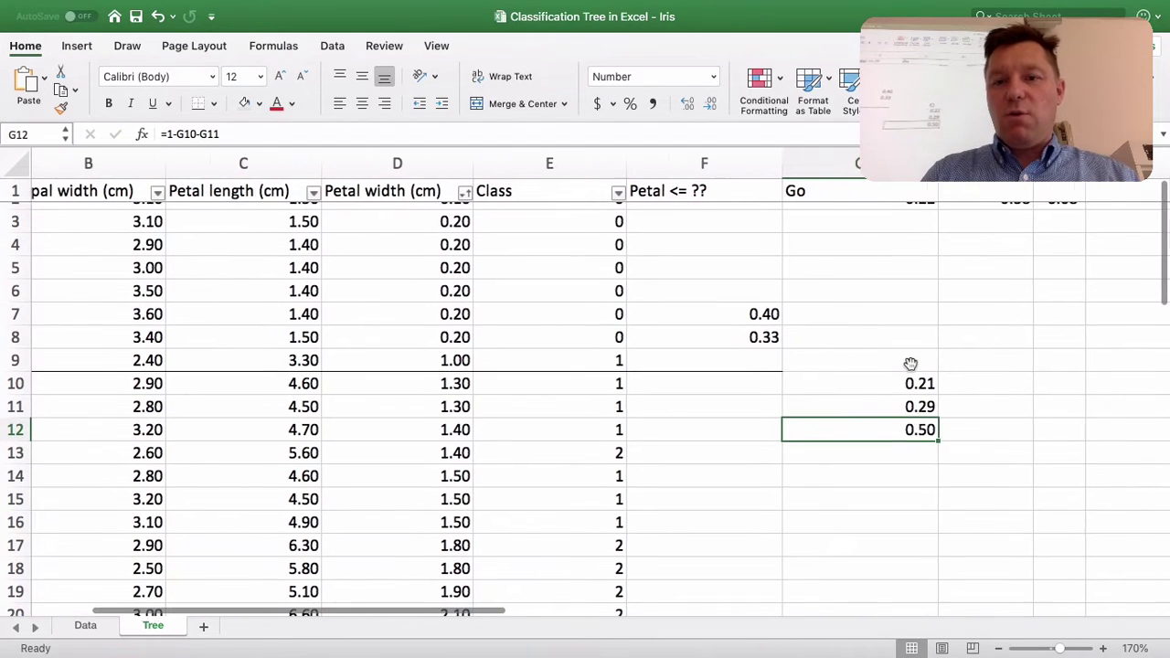
pyautogui.press('Right')
pyautogui.write('=')
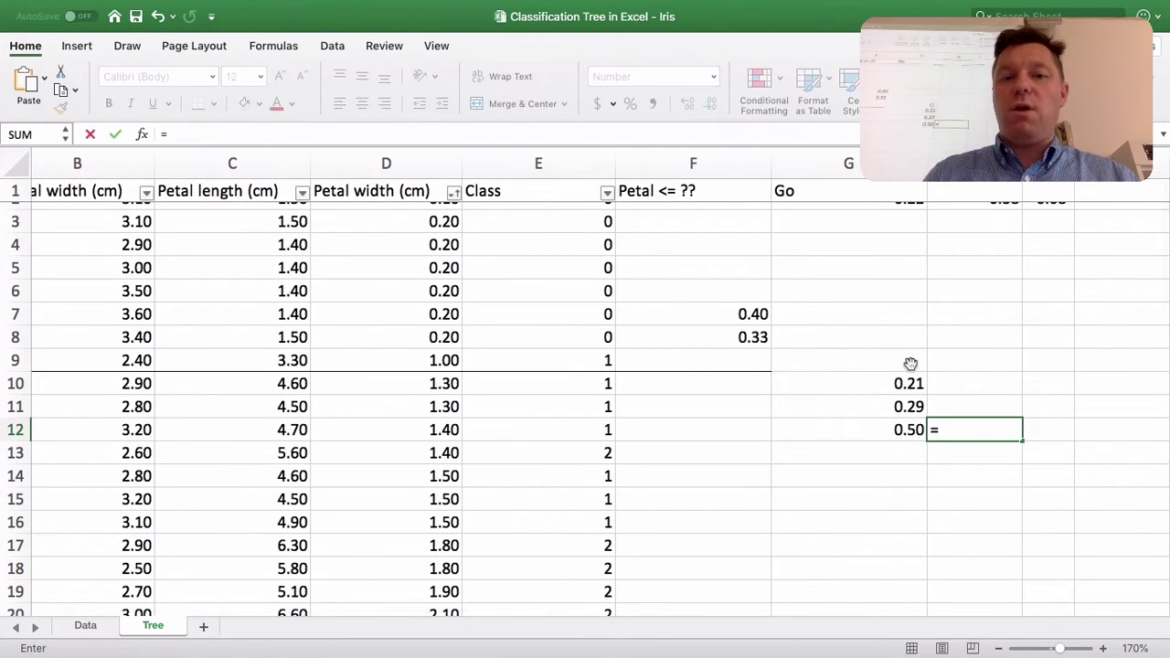
pyautogui.scroll(-2, 910, 363)
pyautogui.write('13')
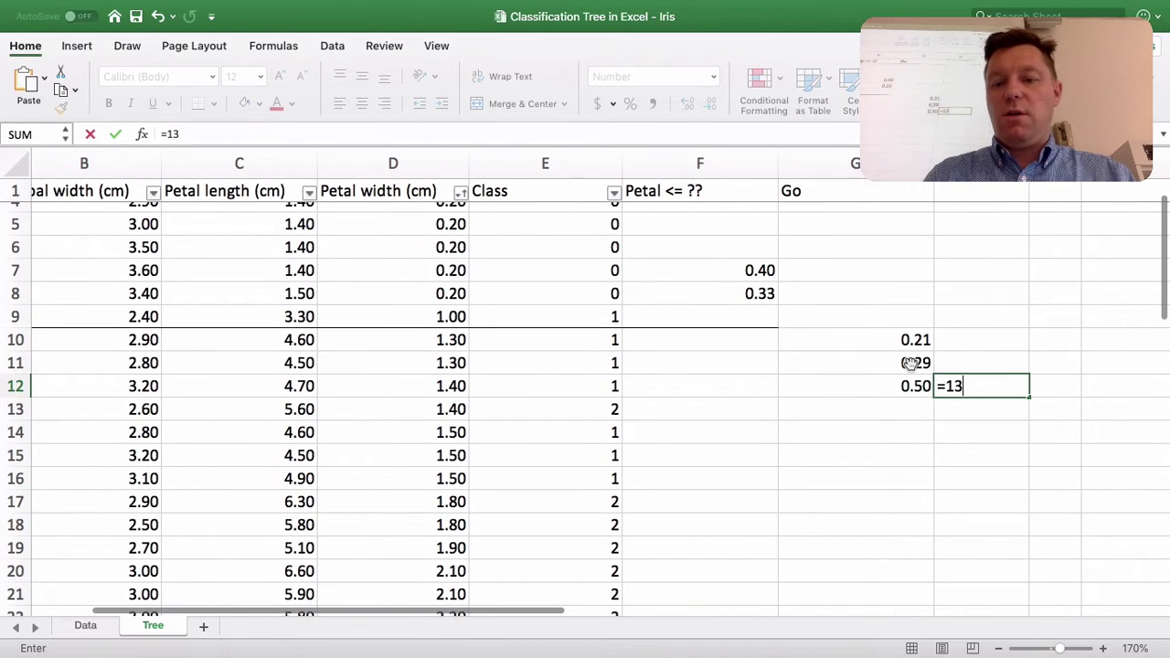
pyautogui.write('/21')
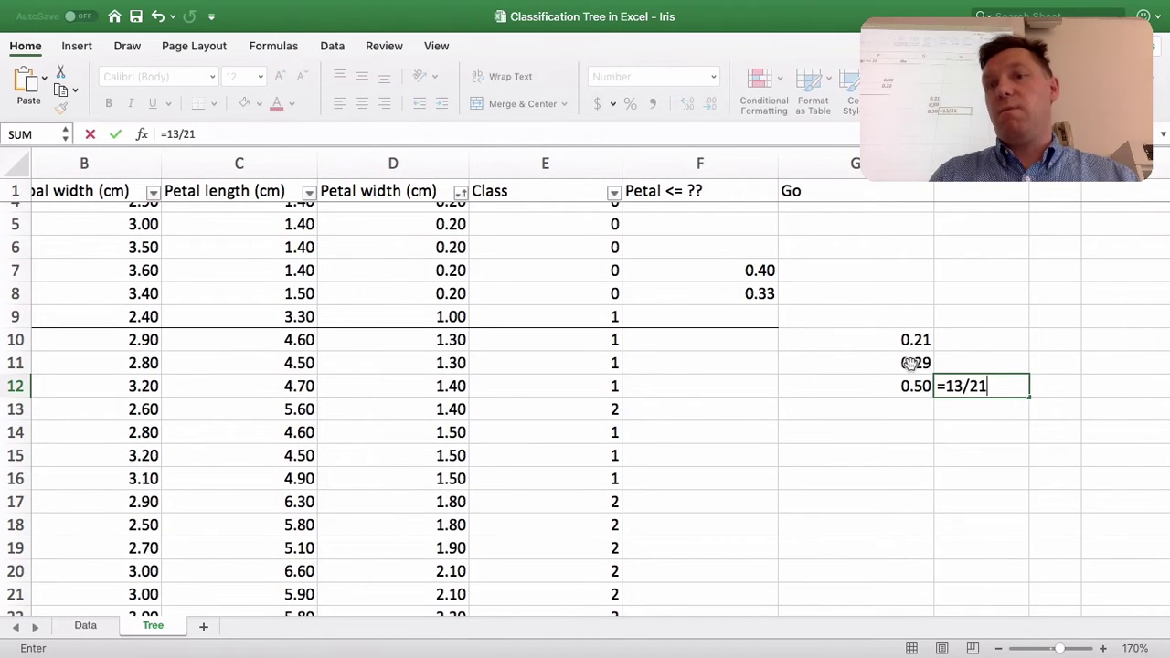
pyautogui.press('Return')
# Step: Calculate the weighted impurity of the lower group in I12 as =G12*H12
pyautogui.press('Up')
pyautogui.press('Right')
pyautogui.write('=')
pyautogui.press('Left')
pyautogui.press('Left')
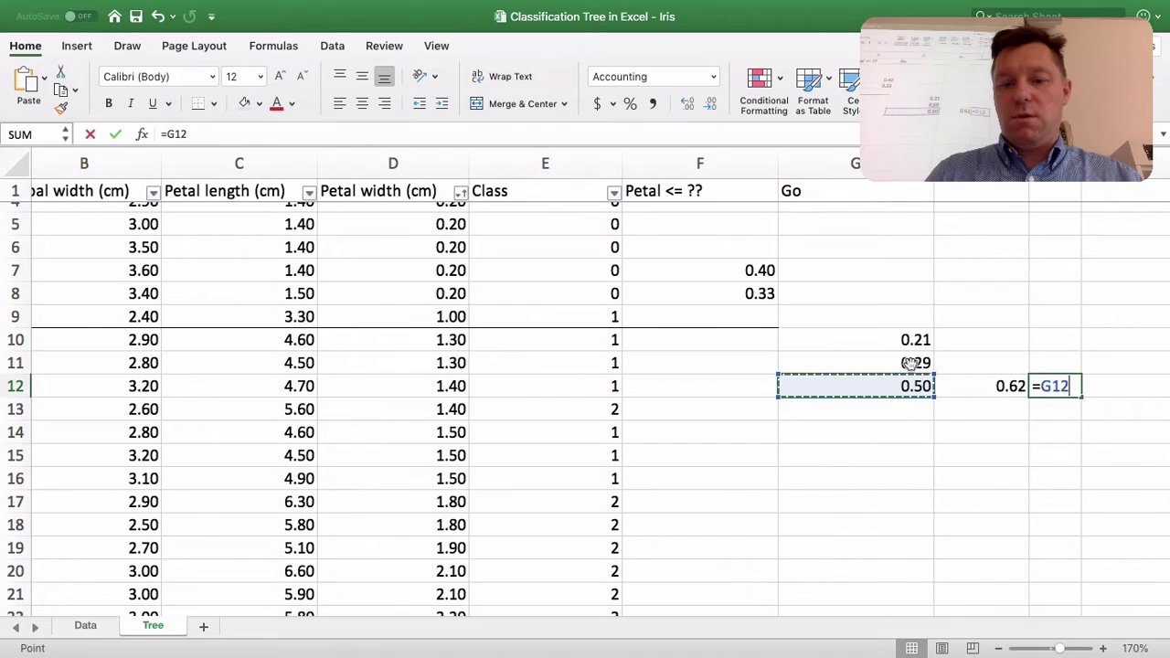
pyautogui.write('*')
pyautogui.press('Left')
pyautogui.press('Return')
# Step: Sum the weighted impurities of both groups over I2:I12 into I13 with AutoSum
pyautogui.scroll(3, 910, 364)
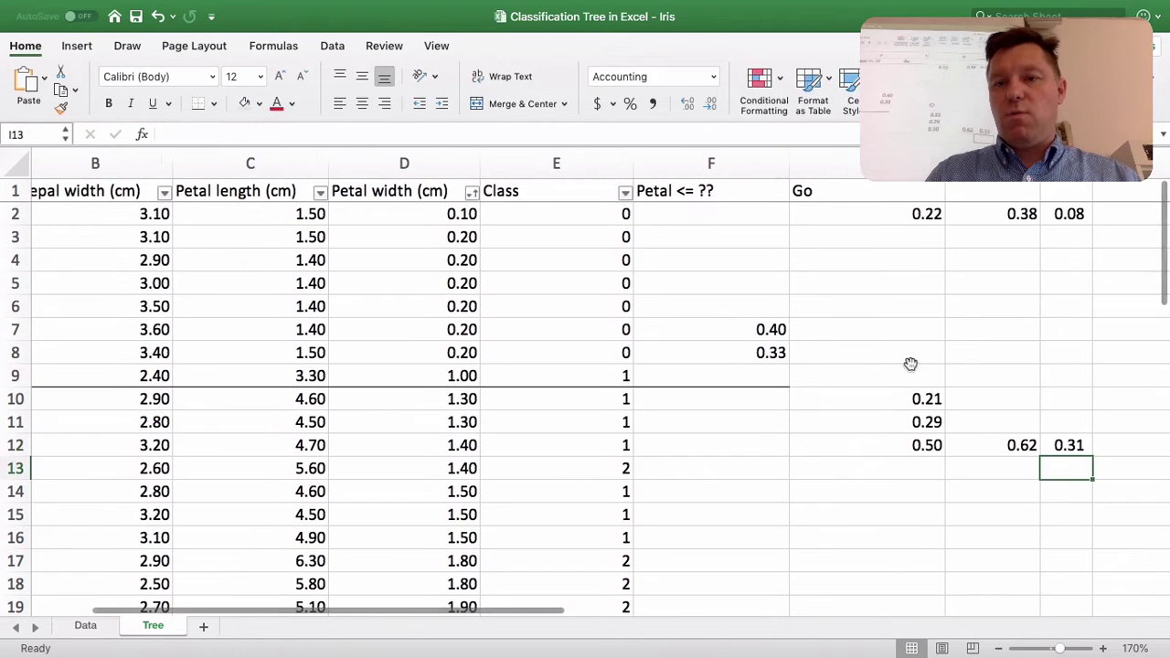
pyautogui.press('Up')
pyautogui.press('Up')
pyautogui.press('Up')
pyautogui.press('Up')
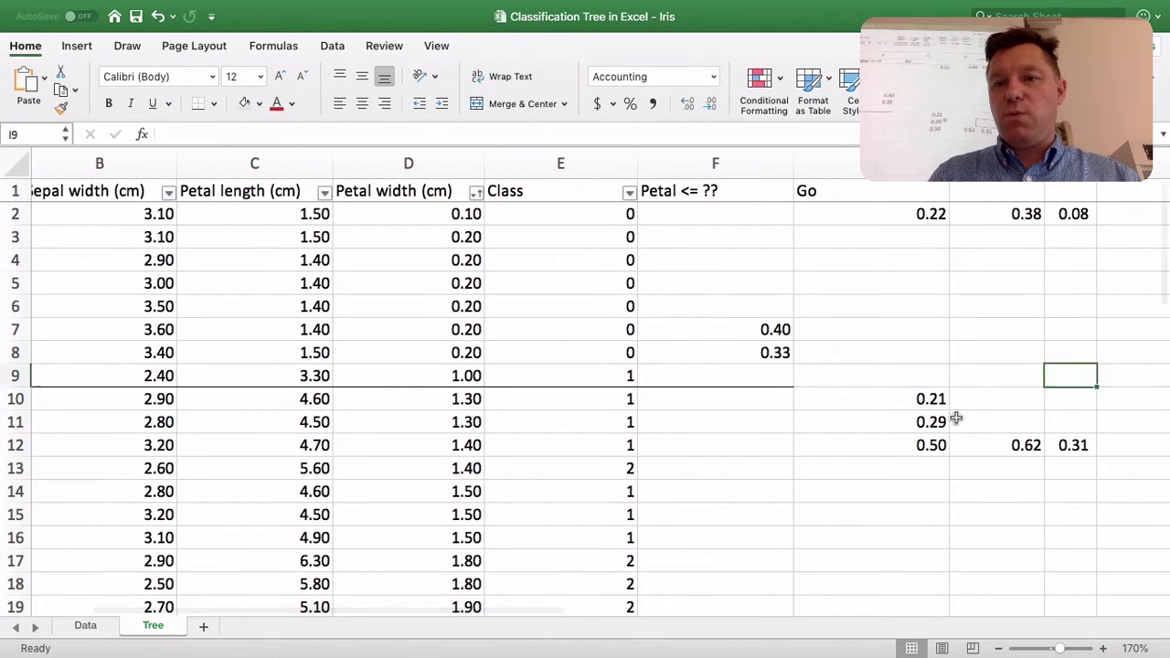
pyautogui.hotkey('ctrl', 'Up')
pyautogui.hotkey('shift', 'Down')
pyautogui.hotkey('shift', 'Down')
pyautogui.hotkey('shift', 'Down')
pyautogui.hotkey('shift', 'Down')
pyautogui.hotkey('shift', 'Down')
pyautogui.hotkey('shift', 'Down')
pyautogui.hotkey('shift', 'Down')
pyautogui.hotkey('shift', 'Down')
pyautogui.hotkey('shift', 'Down')
pyautogui.hotkey('shift', 'Down')
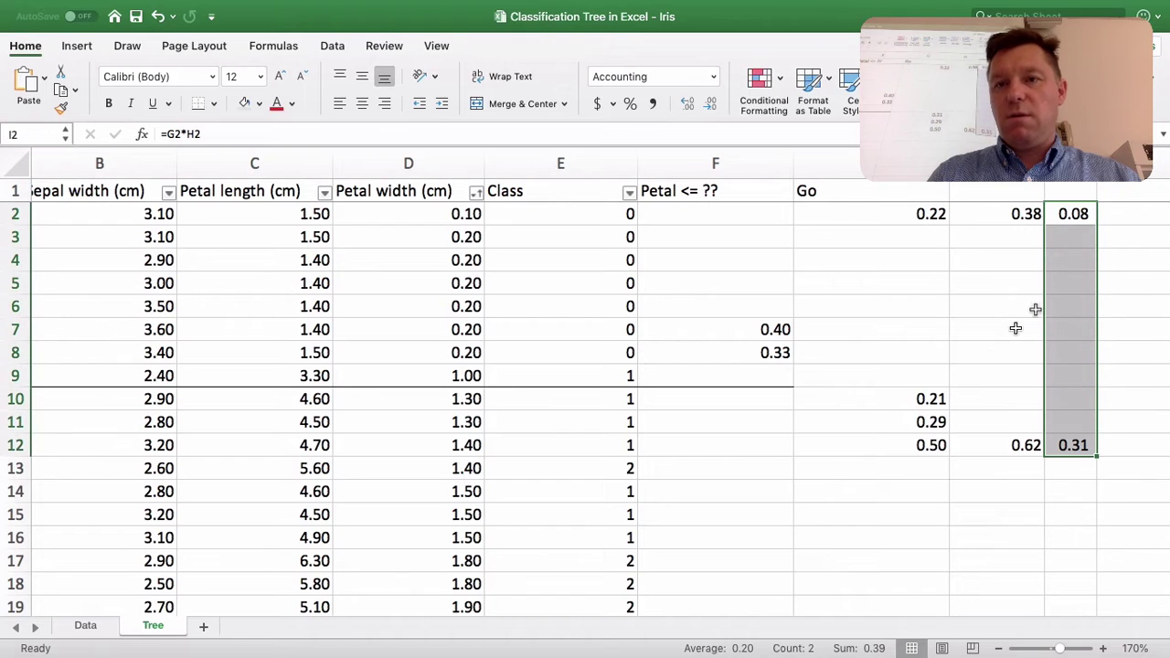
pyautogui.press('super+shift+t')
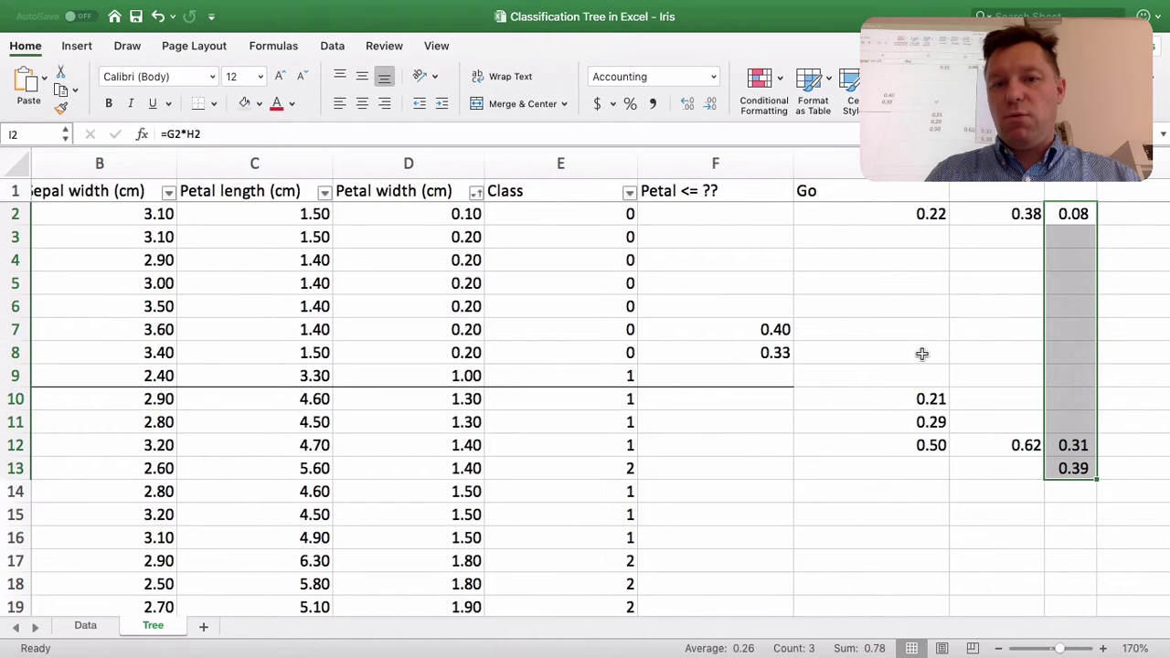
# Step: Record 0.39 in F9 as the total weighted impurity of the split below row 9
pyautogui.click(748, 448)
pyautogui.click(753, 364)
pyautogui.write('0.3')
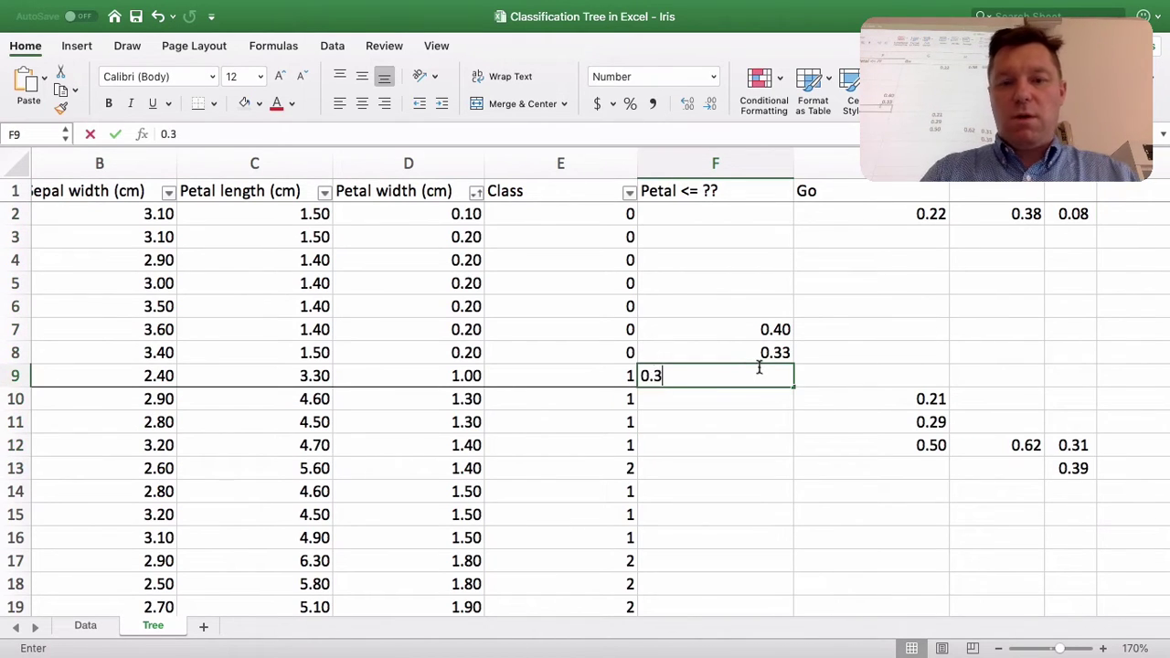
pyautogui.write('9')
pyautogui.press('Return')
# Step: Clear the scratch calculations and the Go heading from G1:I12
pyautogui.press('Right')
pyautogui.press('Down')
pyautogui.press('Down')
pyautogui.press('Right')
pyautogui.press('Left')
pyautogui.hotkey('shift', 'Right')
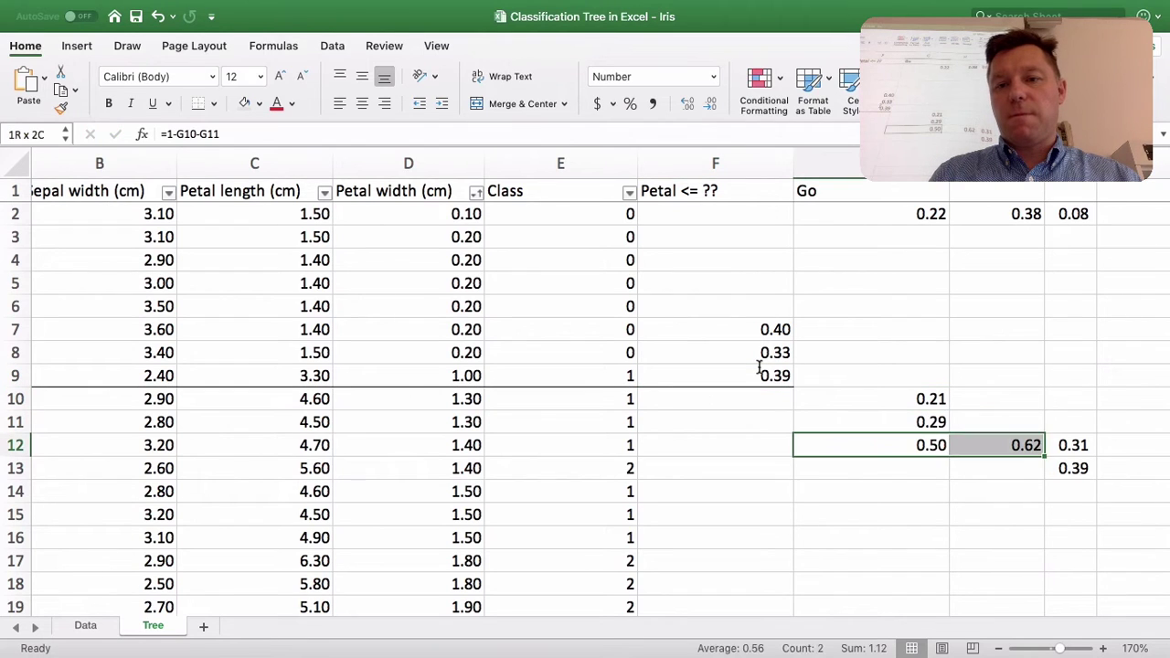
pyautogui.hotkey('shift', 'Right')
pyautogui.hotkey('shift', 'Up')
pyautogui.hotkey('shift', 'Down')
pyautogui.hotkey('shift', 'Up')
pyautogui.hotkey('shift', 'Up')
pyautogui.hotkey('shift', 'Up')
pyautogui.hotkey('shift', 'Up')
pyautogui.hotkey('shift', 'Up')
pyautogui.hotkey('shift', 'Up')
pyautogui.hotkey('shift', 'Up')
pyautogui.hotkey('shift', 'Up')
pyautogui.hotkey('shift', 'Up')
pyautogui.hotkey('shift', 'Up')
pyautogui.hotkey('shift', 'Up')
pyautogui.press('Delete')
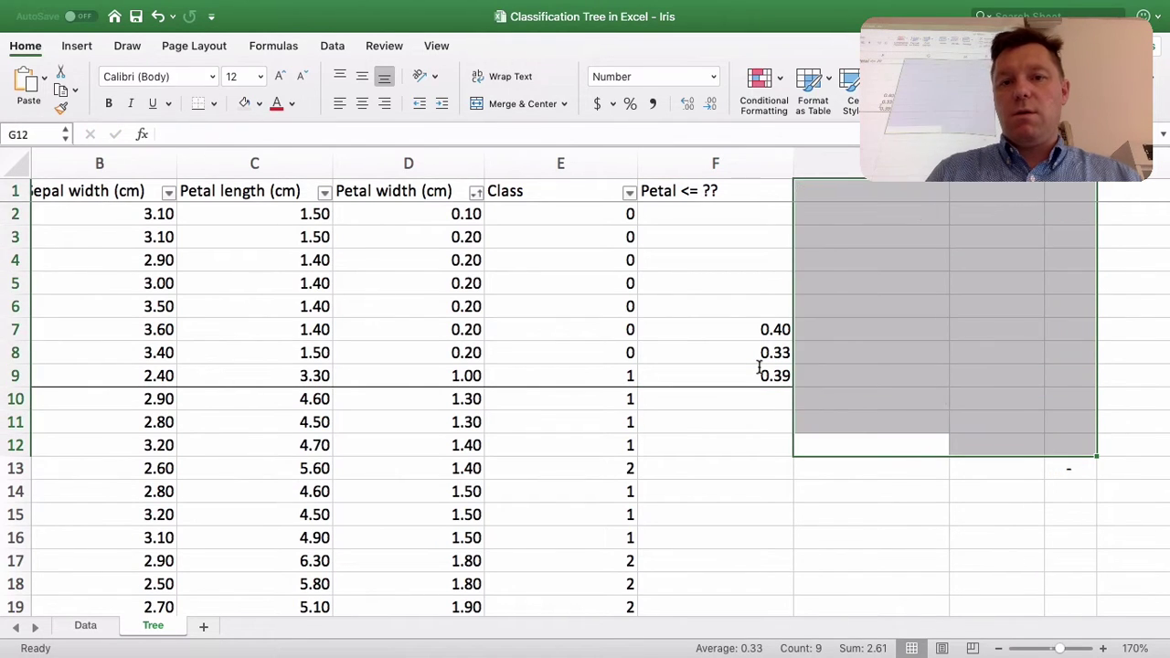
pyautogui.press('Down')
pyautogui.press('Down')
pyautogui.press('Down')
pyautogui.press('Up')
pyautogui.press('Left')
# Step: Compare the impurity recorded in row 8 with those in rows 7 and 9, and look through the remaining records
pyautogui.click(757, 354)
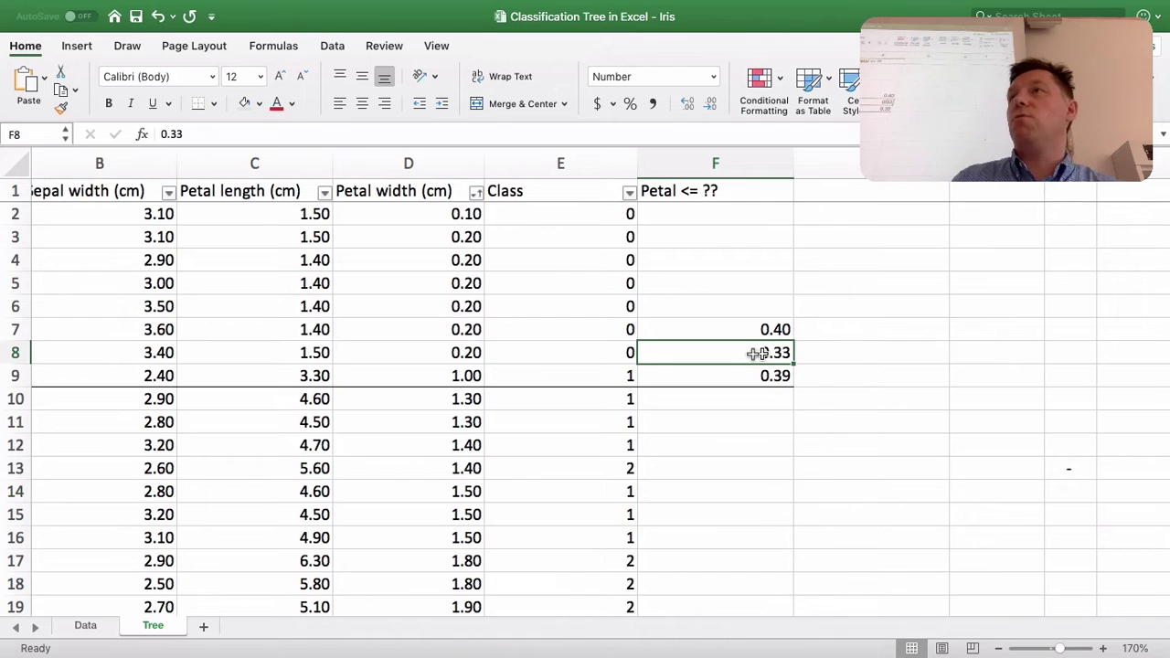
pyautogui.hscroll(-1, 740, 355)
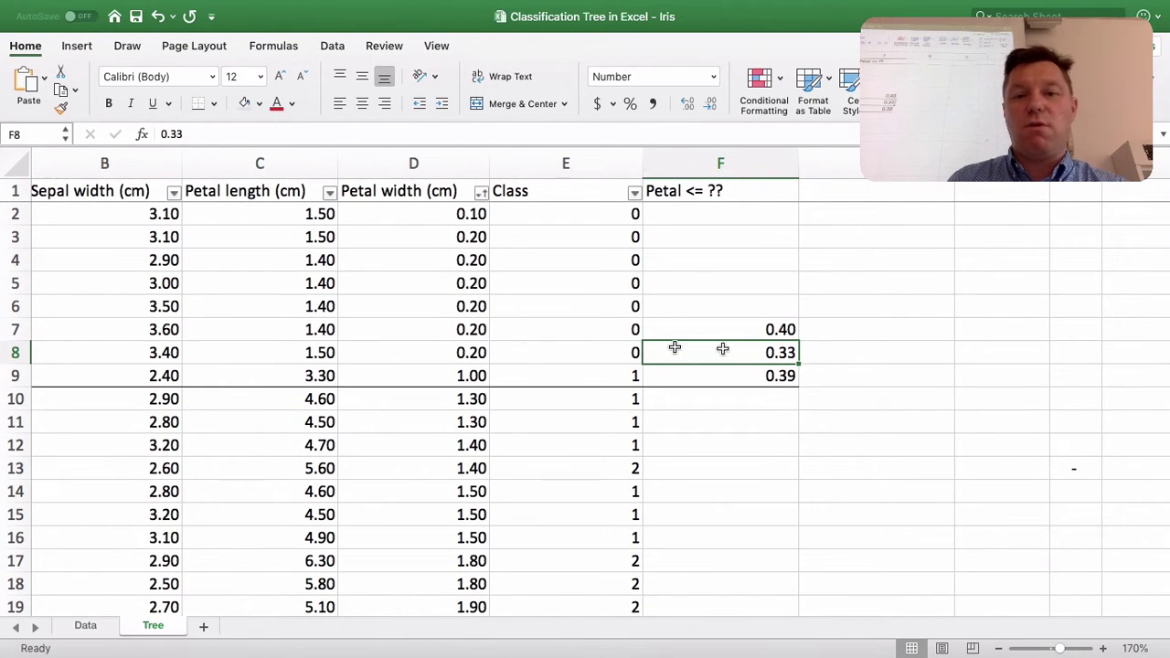
pyautogui.moveTo(632, 350); pyautogui.dragTo(747, 353)
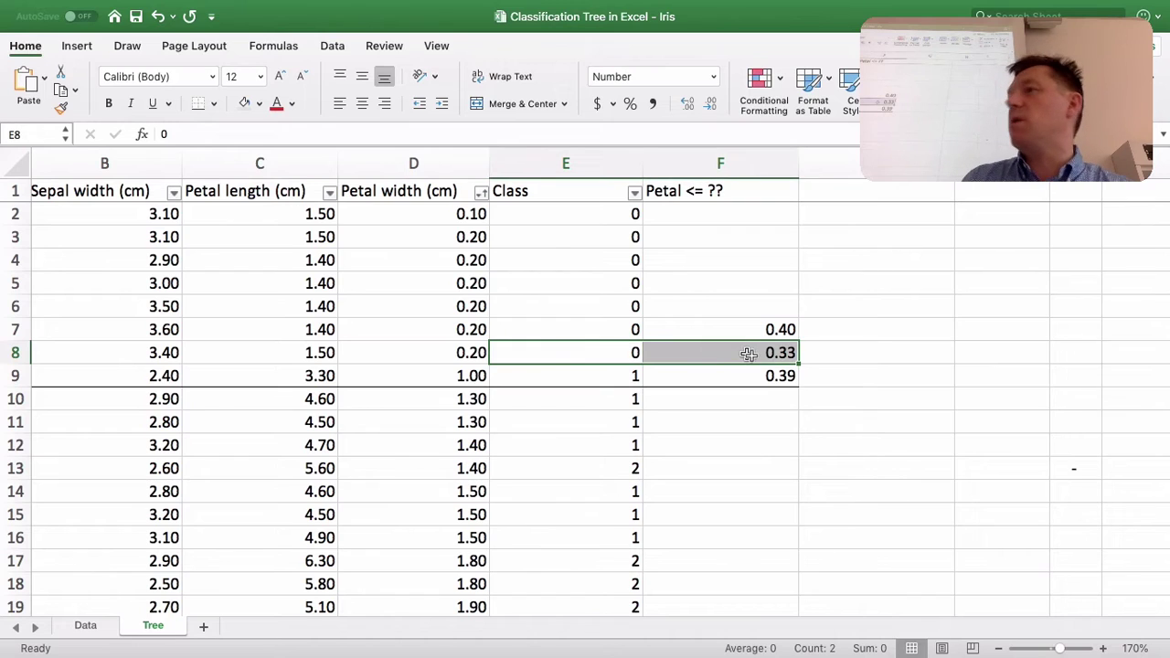
pyautogui.click(742, 416)
pyautogui.scroll(-4, 743, 415)
pyautogui.hscroll(-1, 743, 414)
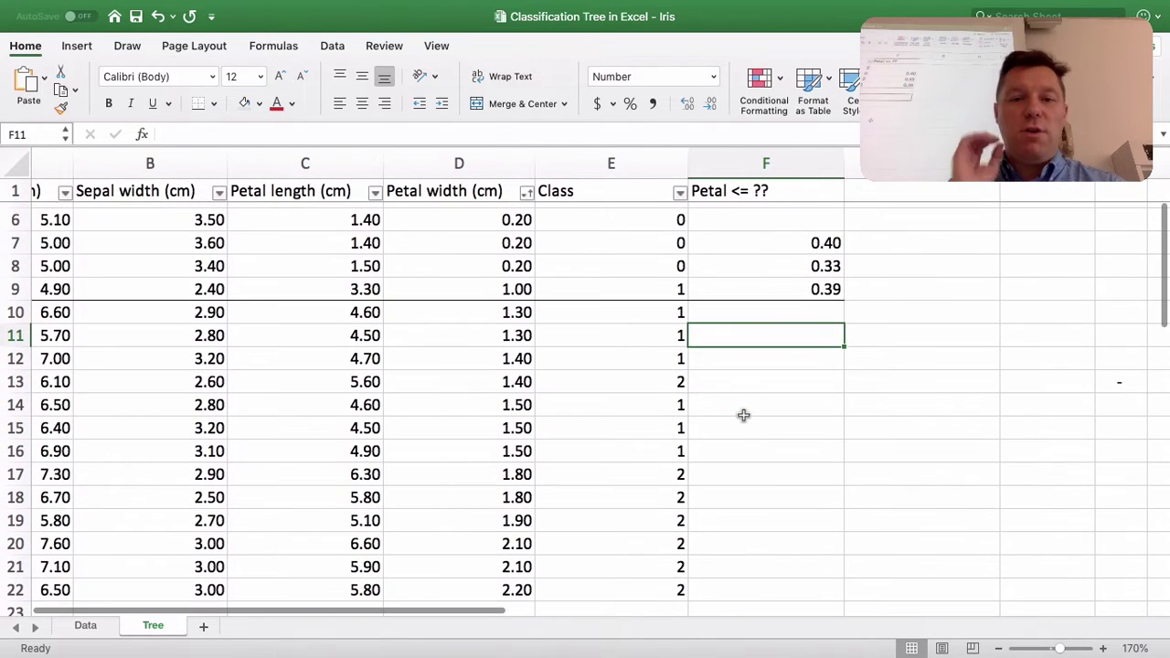
pyautogui.scroll(2, 743, 415)
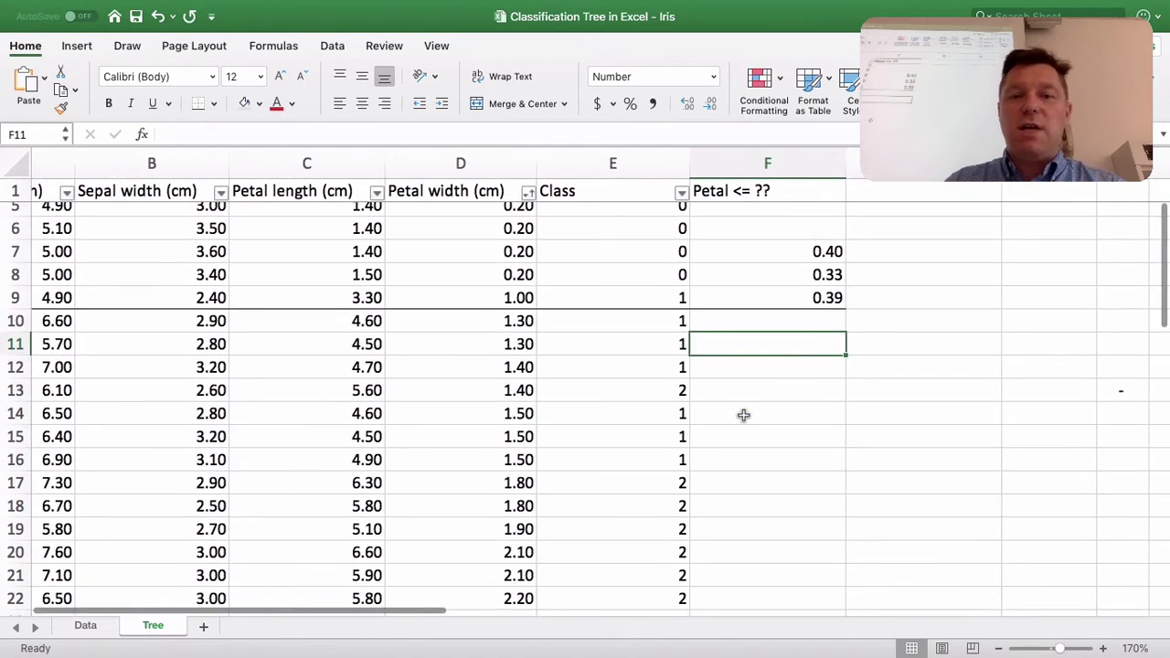
pyautogui.scroll(-1, 743, 415)
pyautogui.scroll(1, 743, 416)
pyautogui.hscroll(-1, 743, 415)
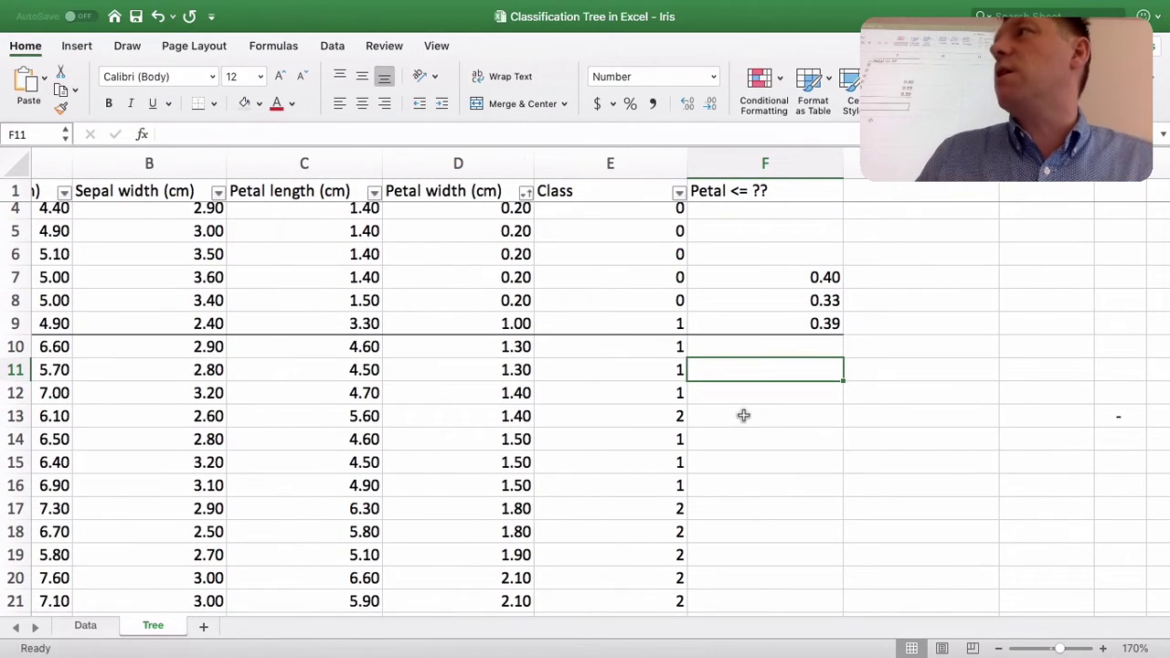
pyautogui.scroll(-3, 743, 415)
pyautogui.hscroll(-1, 743, 415)
pyautogui.scroll(5, 743, 415)
pyautogui.hscroll(-2, 743, 415)
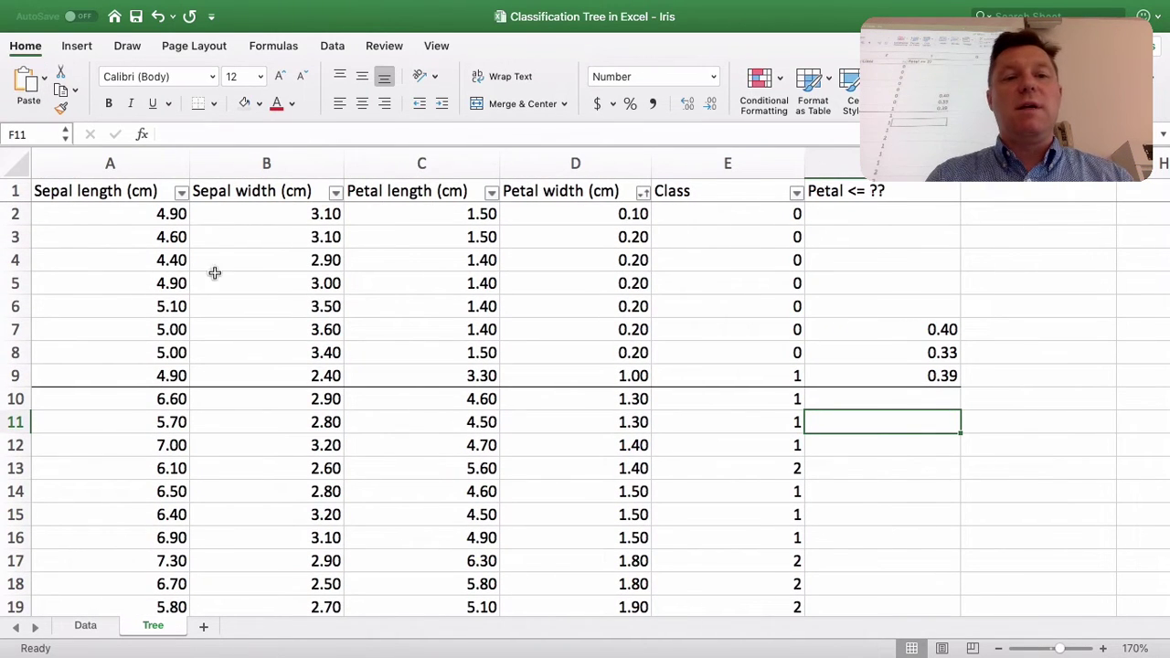
# Step: Examine the petal length and petal width columns alongside the split impurities recorded in the Petal <= ?? column
pyautogui.moveTo(378, 221); pyautogui.dragTo(386, 418)
pyautogui.click(405, 428)
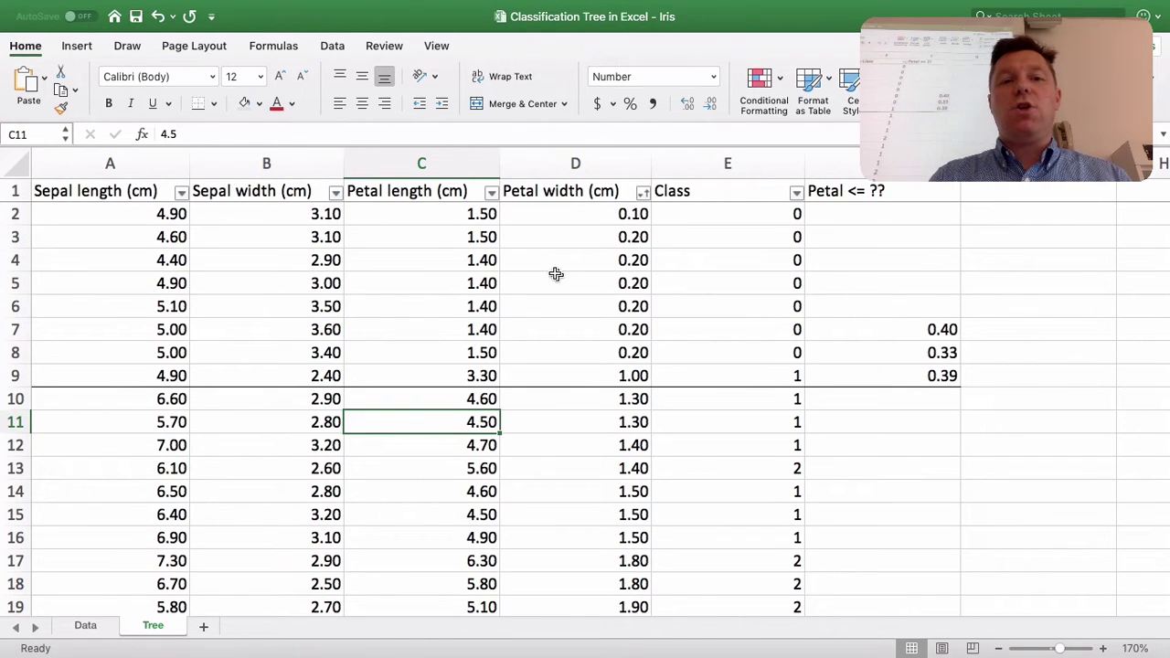
pyautogui.click(425, 283)
pyautogui.moveTo(104, 308); pyautogui.dragTo(642, 331)
pyautogui.click(640, 330)
pyautogui.moveTo(944, 329); pyautogui.dragTo(946, 377)
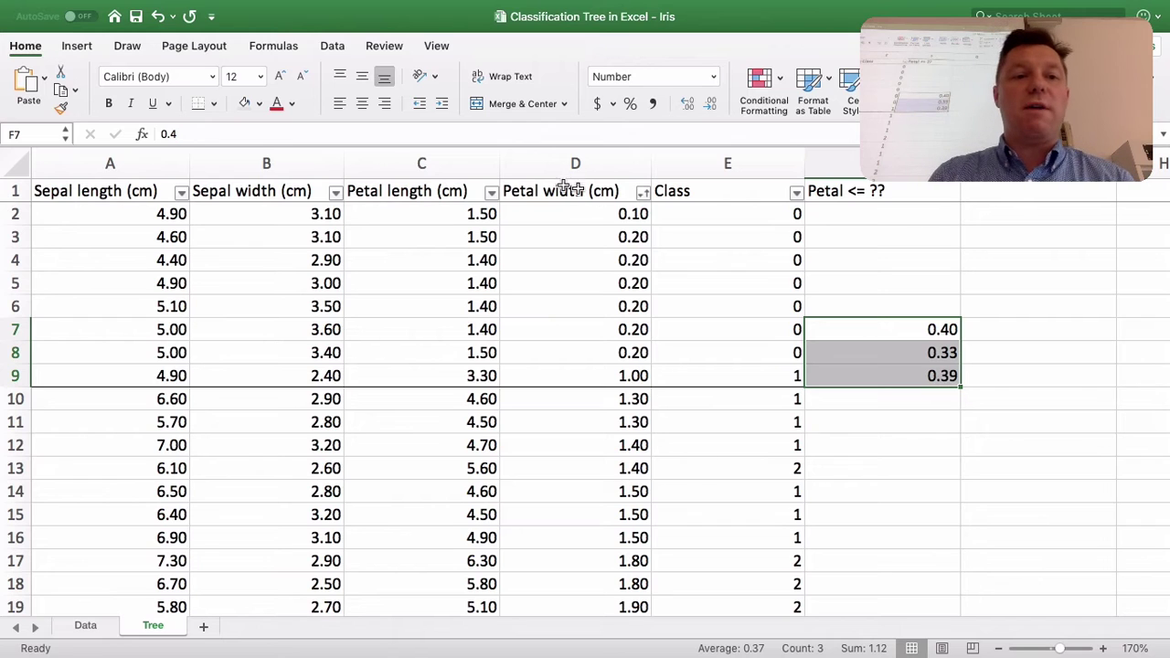
pyautogui.scroll(-2, 823, 334)
pyautogui.scroll(2, 824, 340)
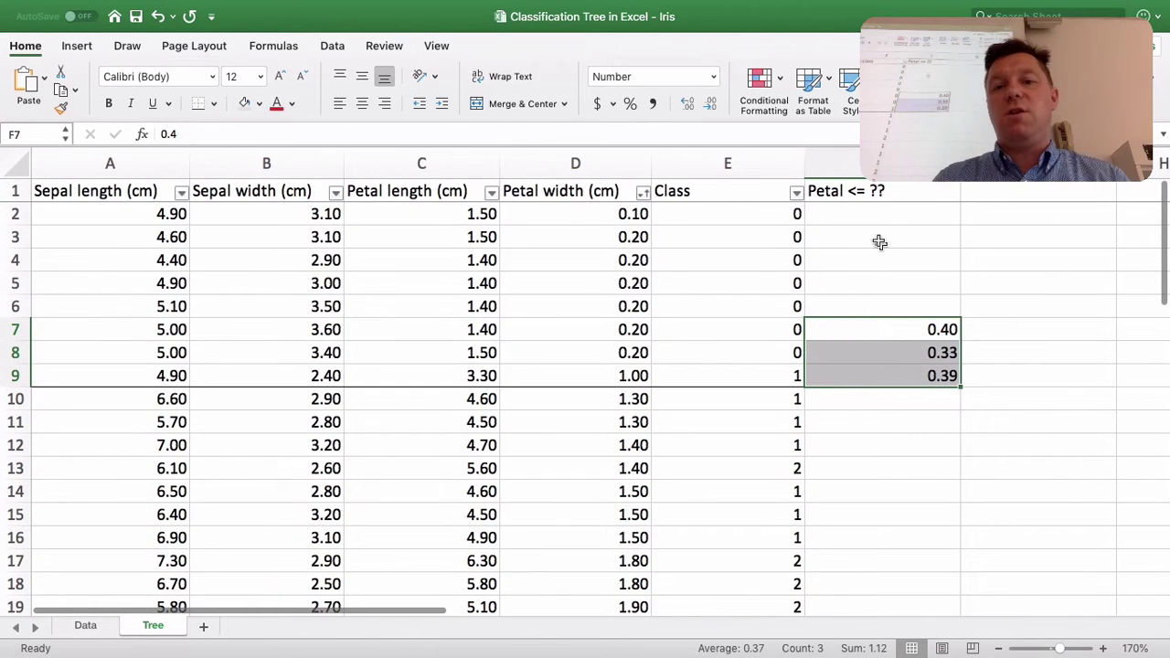
pyautogui.moveTo(865, 214); pyautogui.dragTo(874, 475)
pyautogui.scroll(-2, 869, 502)
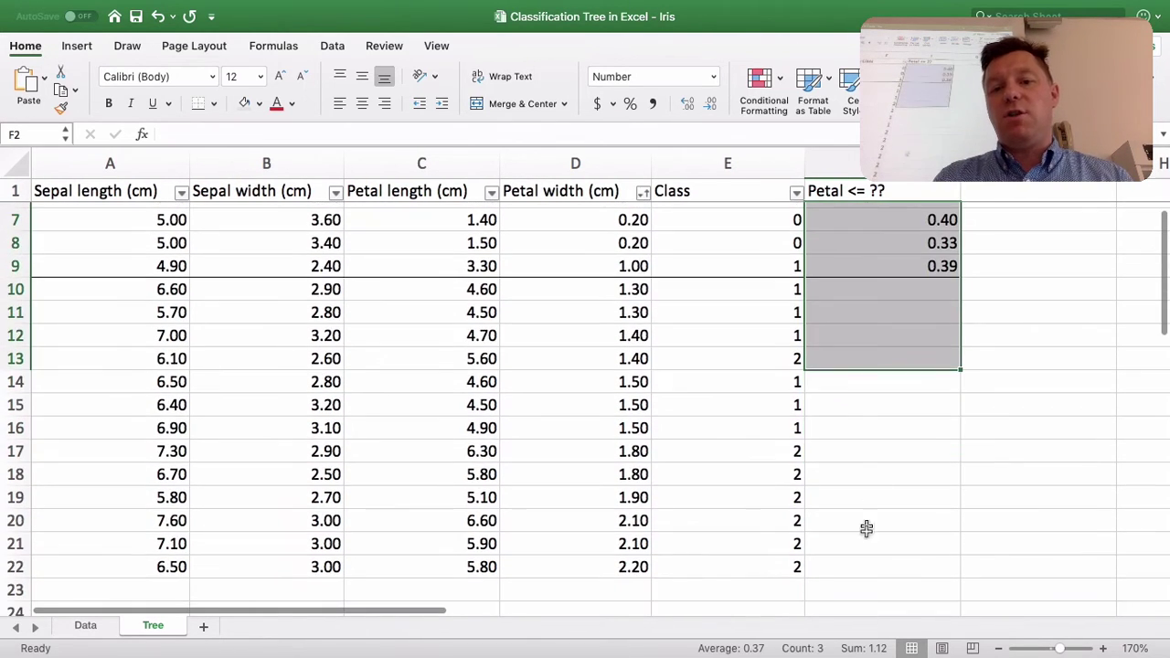
pyautogui.moveTo(862, 564); pyautogui.dragTo(859, 425)
pyautogui.click(578, 170)
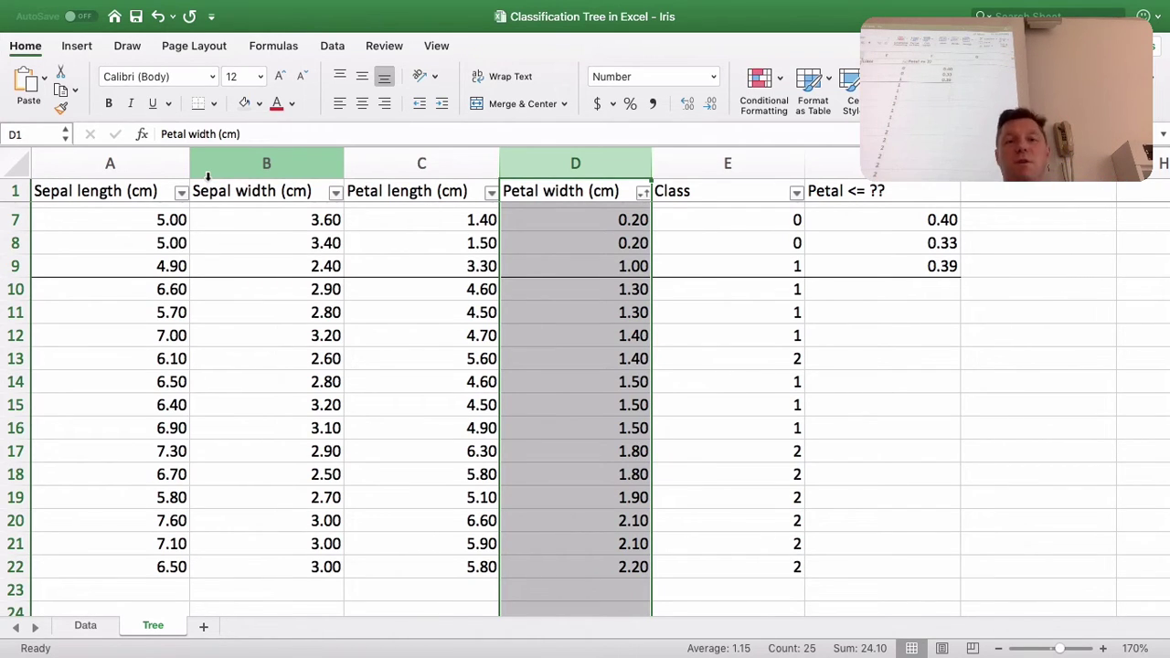
pyautogui.scroll(3, 658, 274)
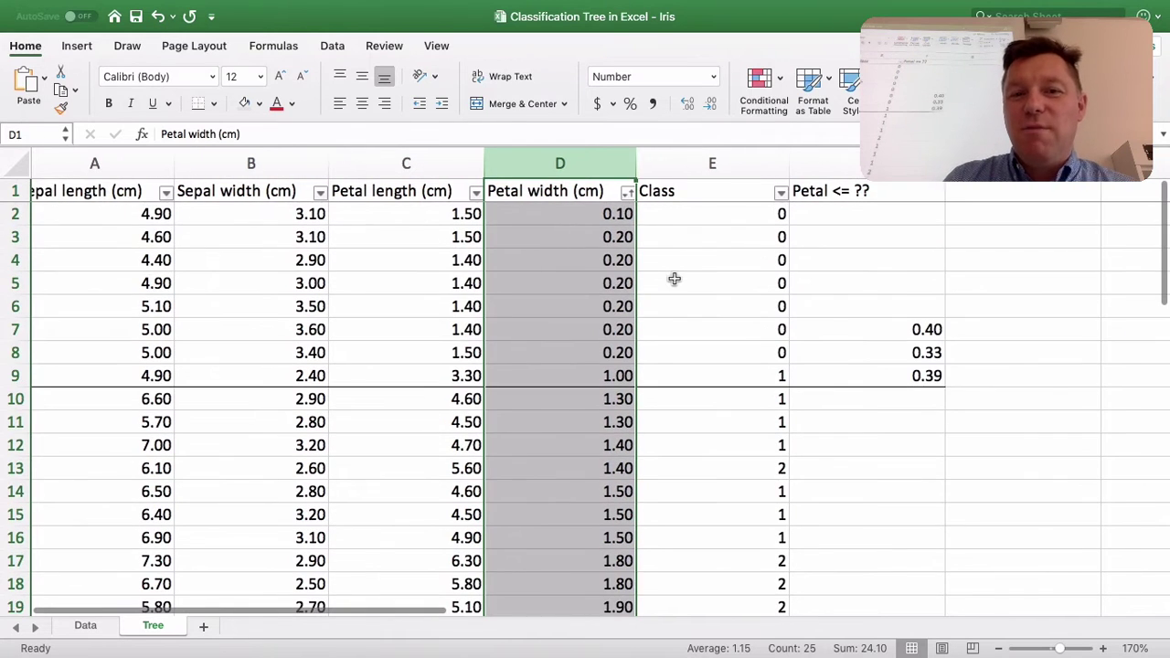
pyautogui.click(667, 313)
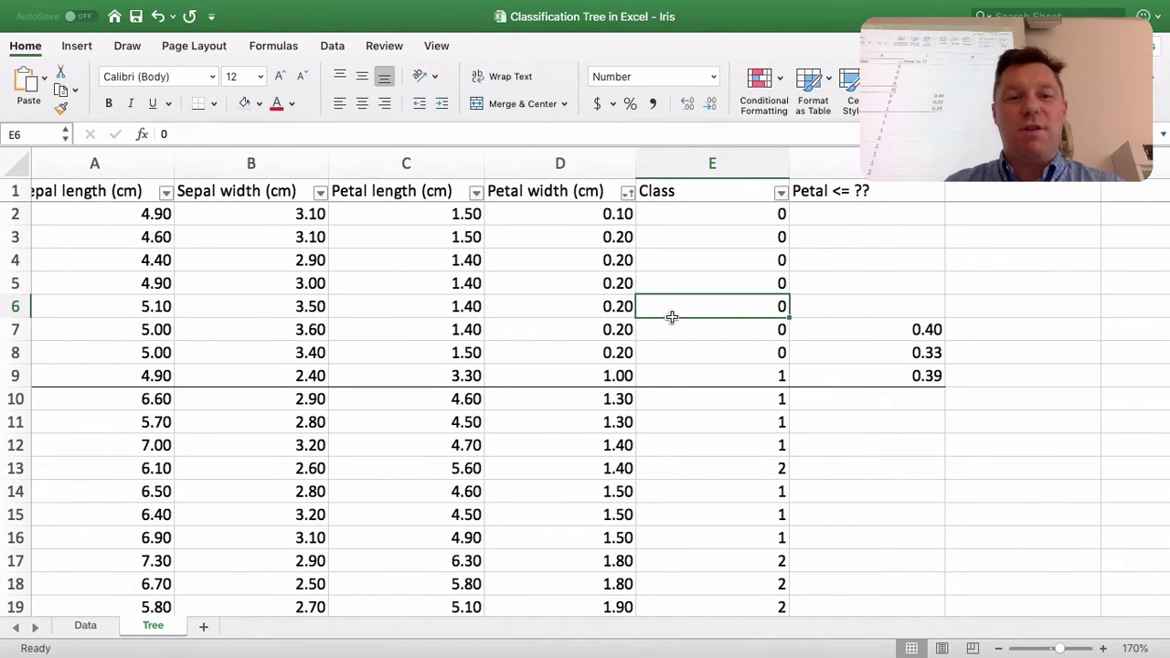
pyautogui.hscroll(-1, 672, 317)
pyautogui.scroll(-3, 672, 317)
pyautogui.scroll(3, 672, 317)
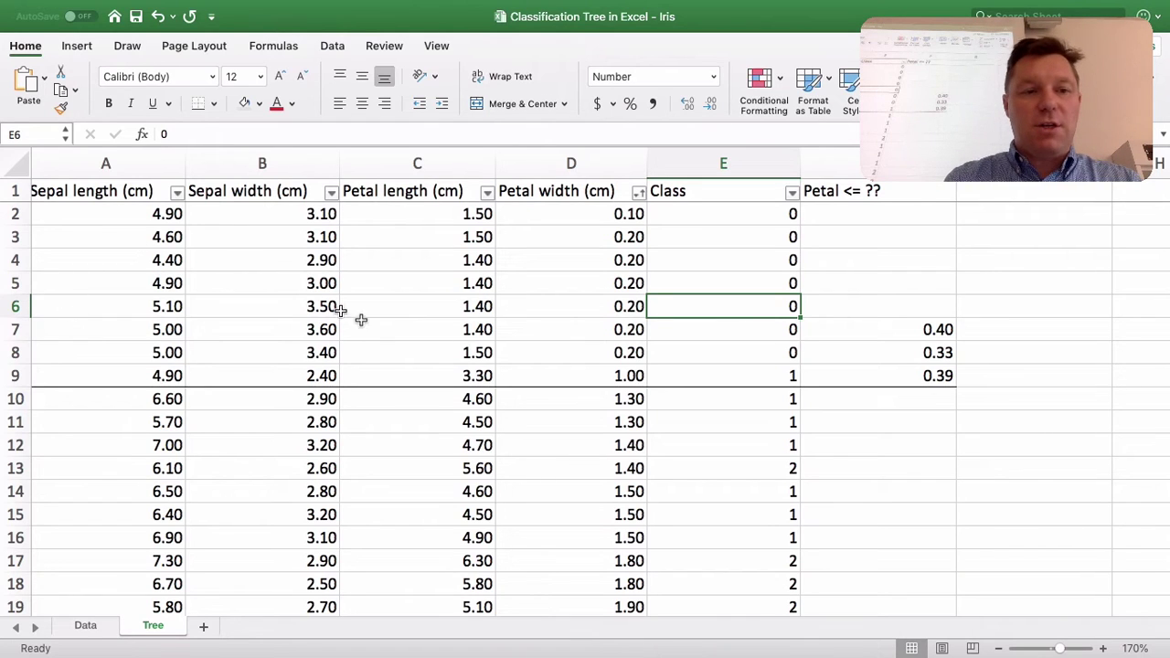
# Step: Remove the split line between rows 9 and 10 by clearing all borders from A9:F10
pyautogui.moveTo(114, 384); pyautogui.dragTo(945, 405)
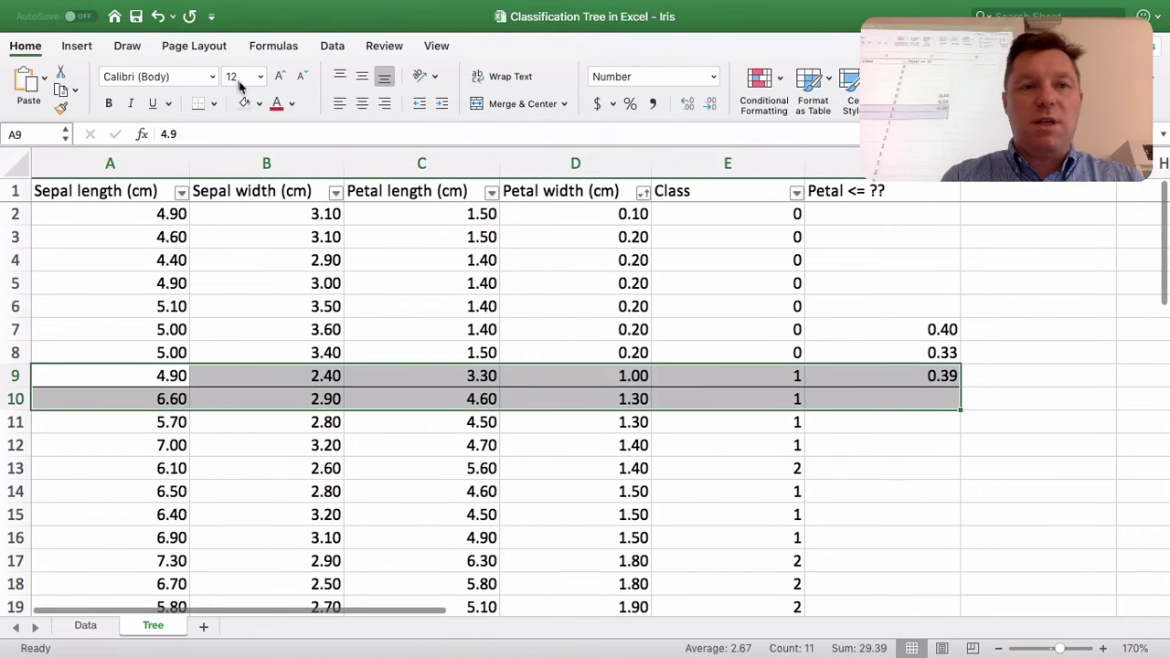
pyautogui.click(215, 106)
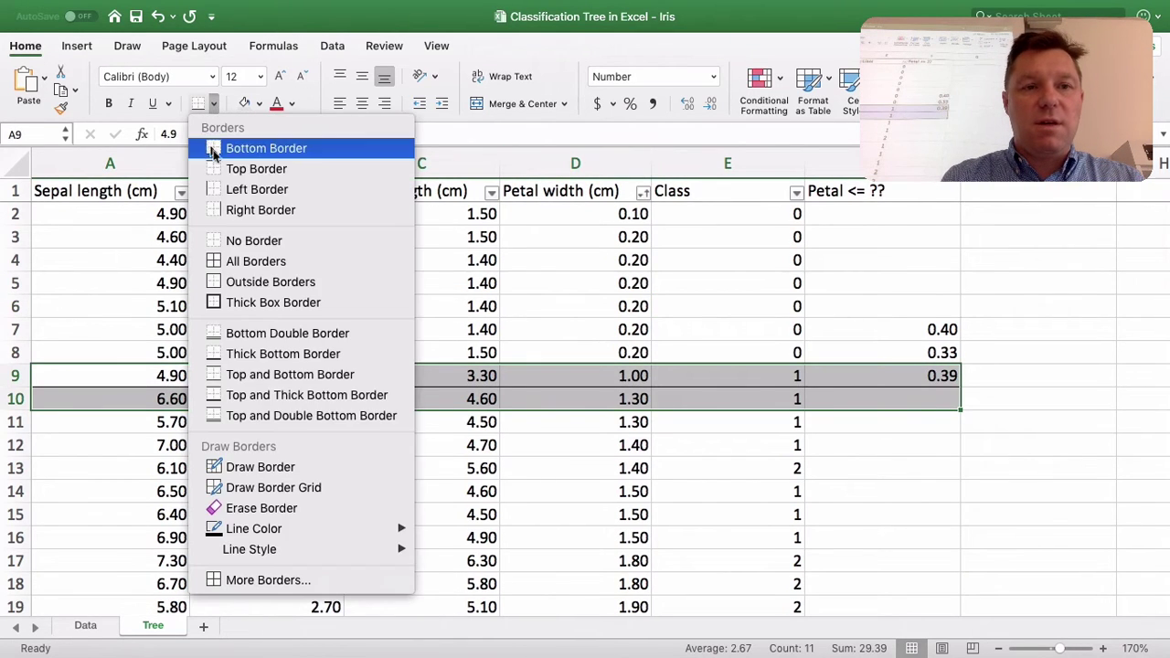
pyautogui.click(240, 238)
pyautogui.click(338, 416)
# Step: Mark the chosen split below row 8 by applying a bottom border to A8:F8
pyautogui.moveTo(107, 352); pyautogui.dragTo(830, 349)
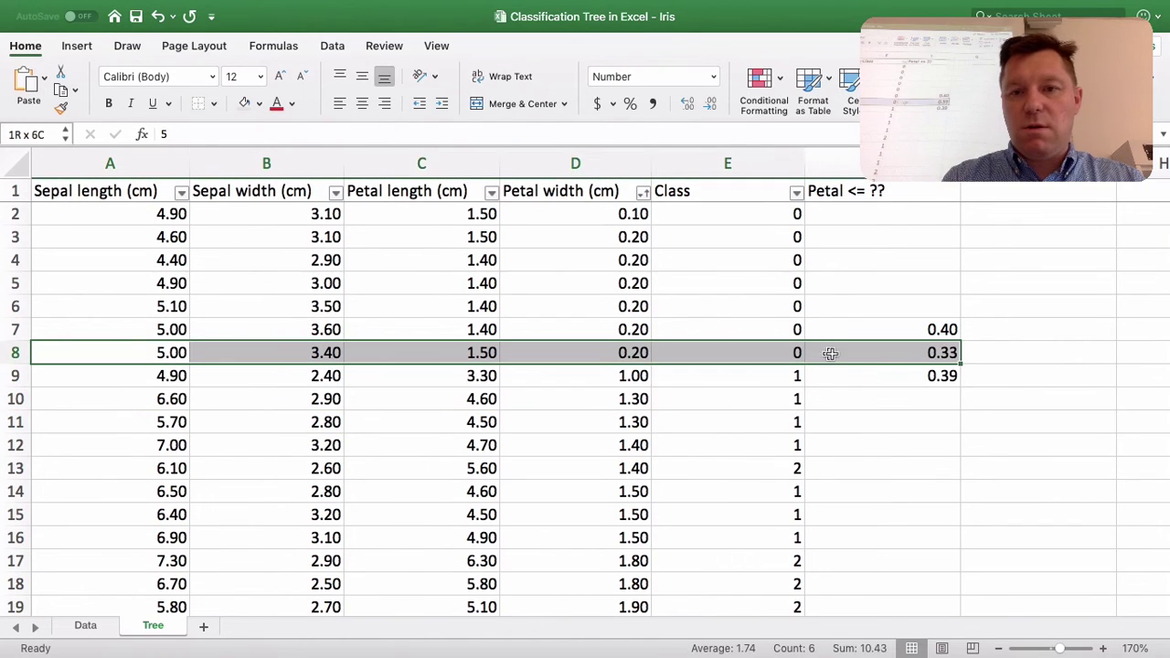
pyautogui.click(214, 104)
pyautogui.click(266, 148)
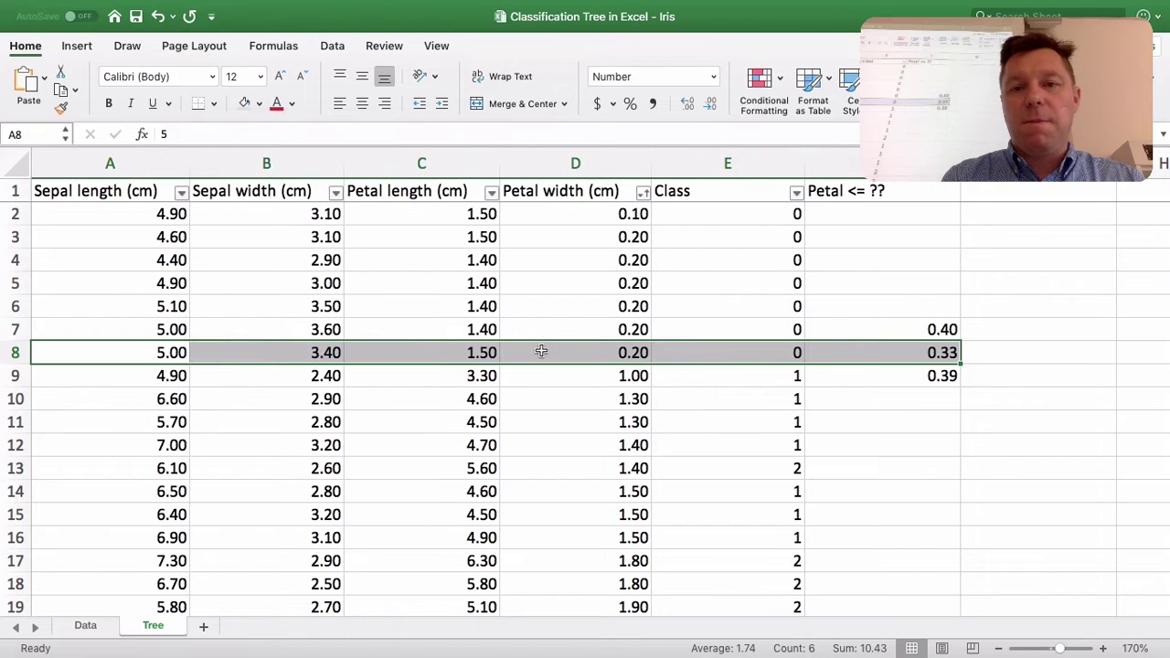
# Step: Examine the class labels above and below the split line, including the class 2 record in row 13
pyautogui.click(541, 352)
pyautogui.scroll(-5, 647, 410)
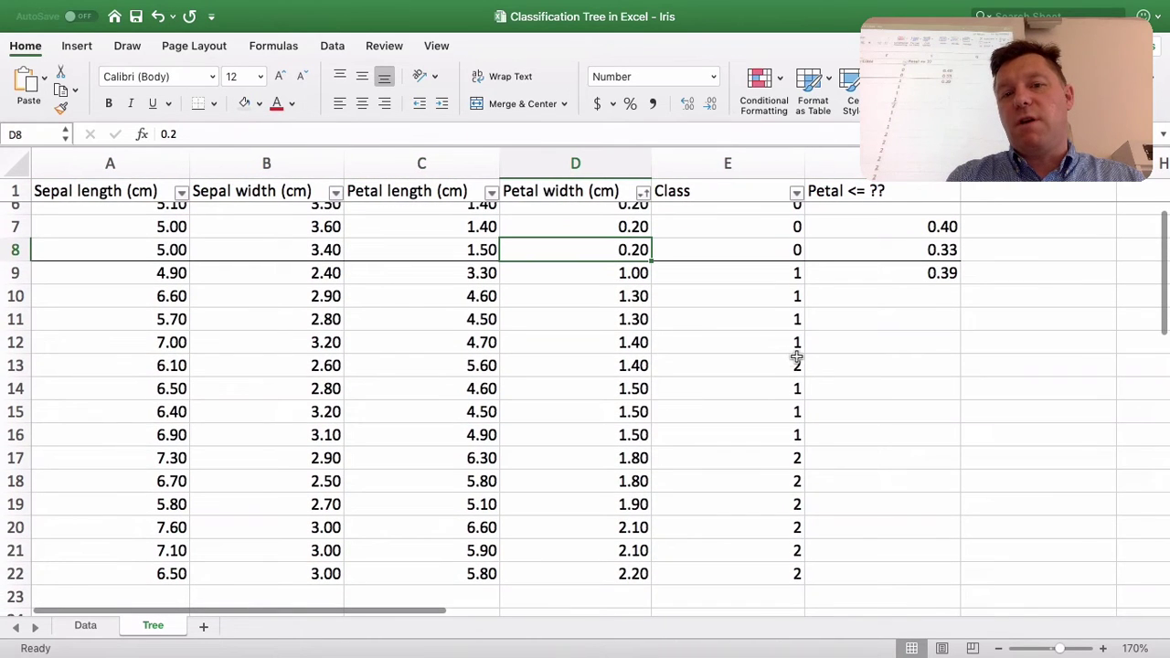
pyautogui.moveTo(785, 351); pyautogui.dragTo(786, 437)
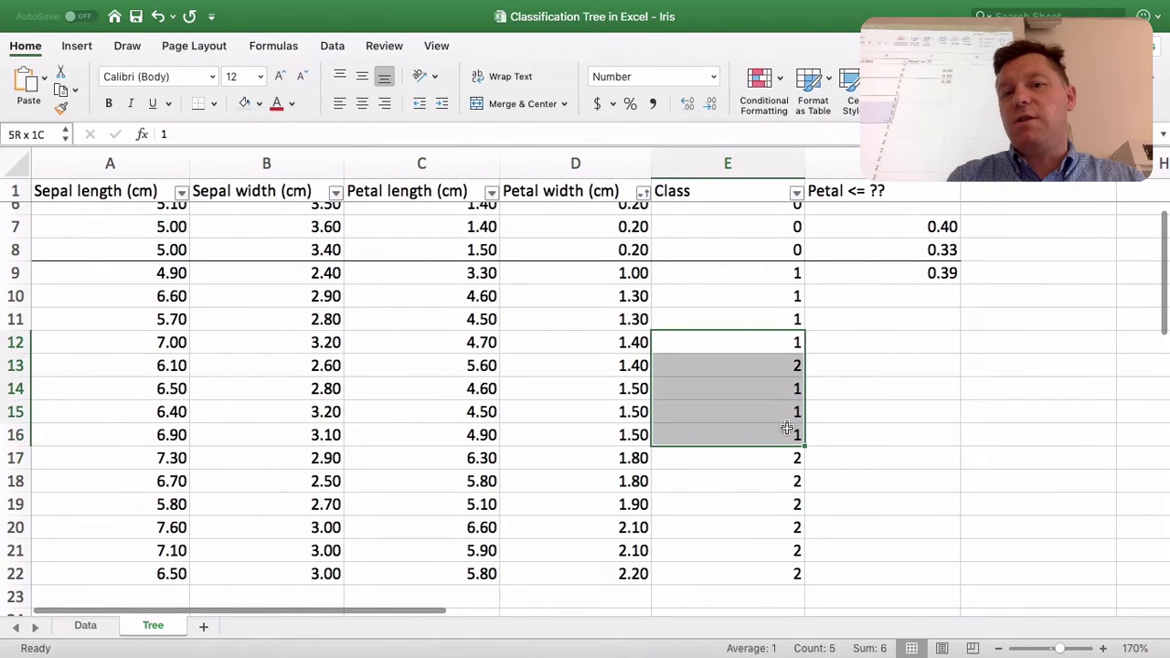
pyautogui.click(786, 365)
pyautogui.scroll(2, 770, 423)
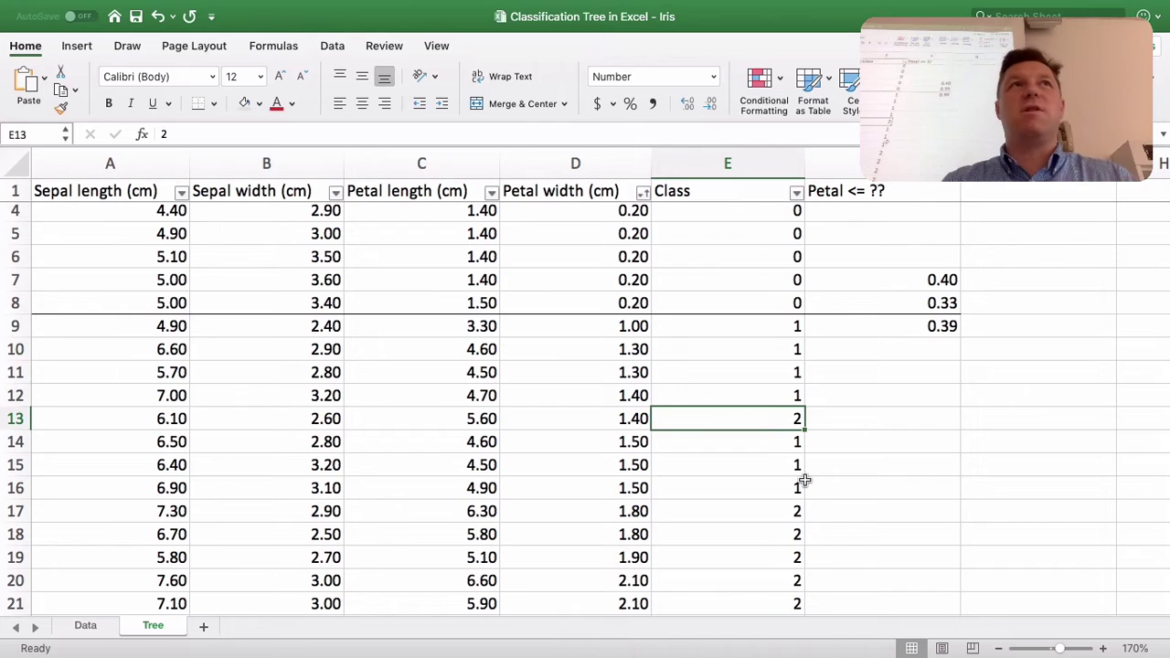
pyautogui.scroll(2, 774, 472)
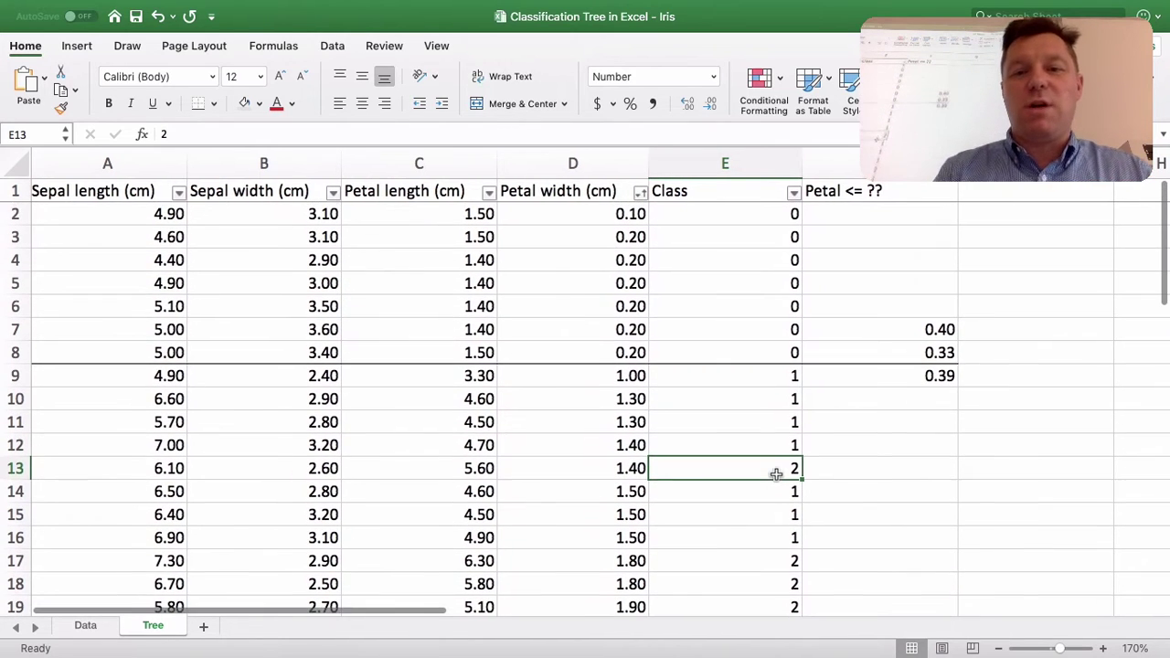
pyautogui.scroll(-1, 775, 474)
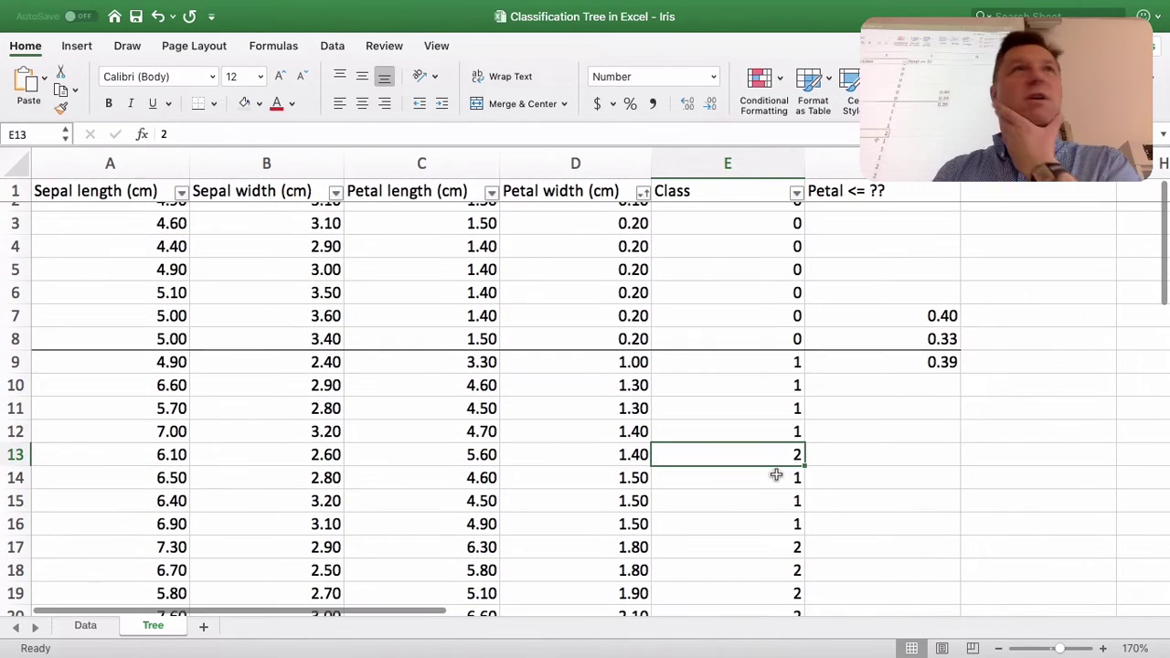
pyautogui.scroll(1, 775, 474)
pyautogui.moveTo(731, 352); pyautogui.dragTo(676, 326)
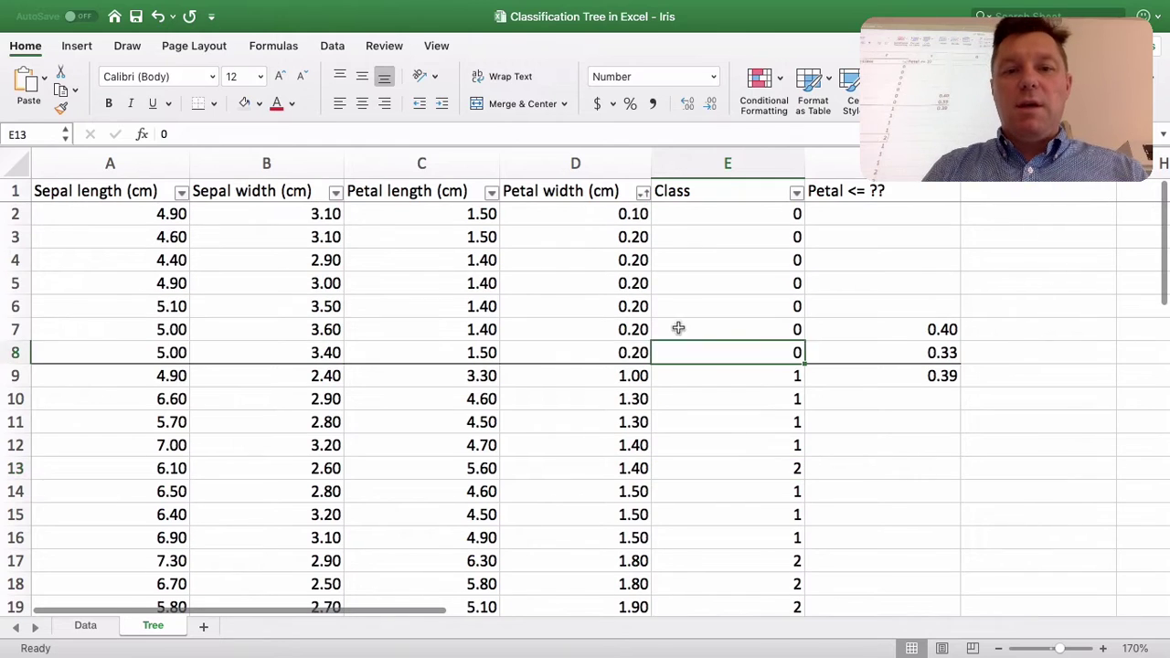
pyautogui.click(420, 289)
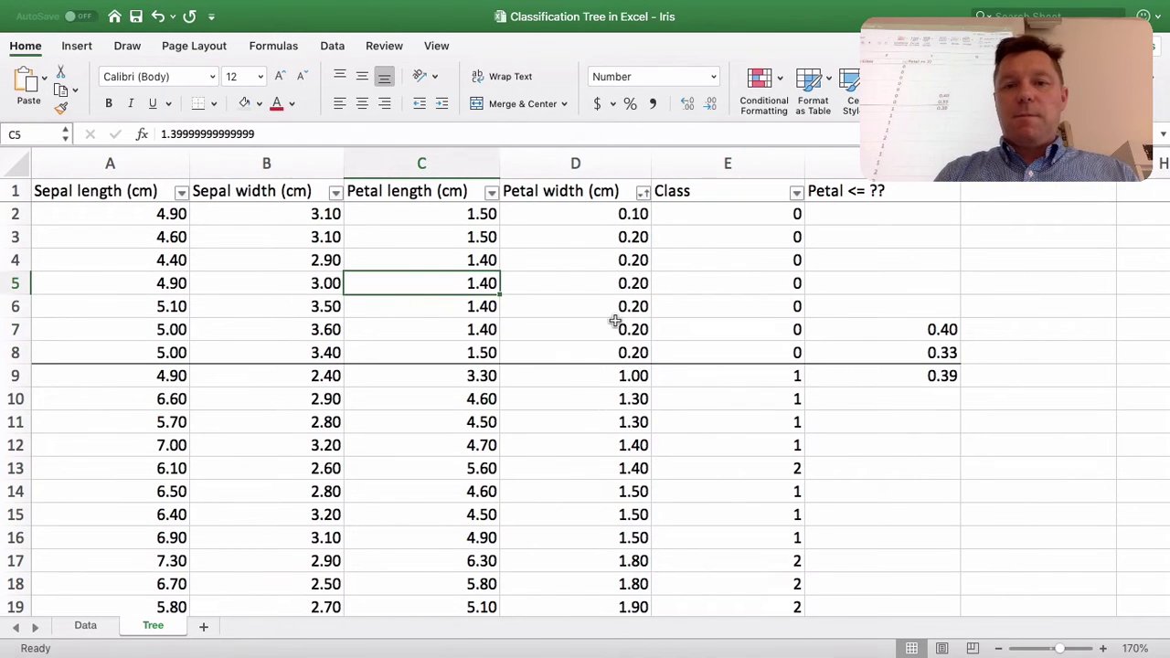
# Step: Inspect the two groups made by the split by highlighting A2:E8 and A9:E22
pyautogui.moveTo(118, 356); pyautogui.dragTo(746, 215)
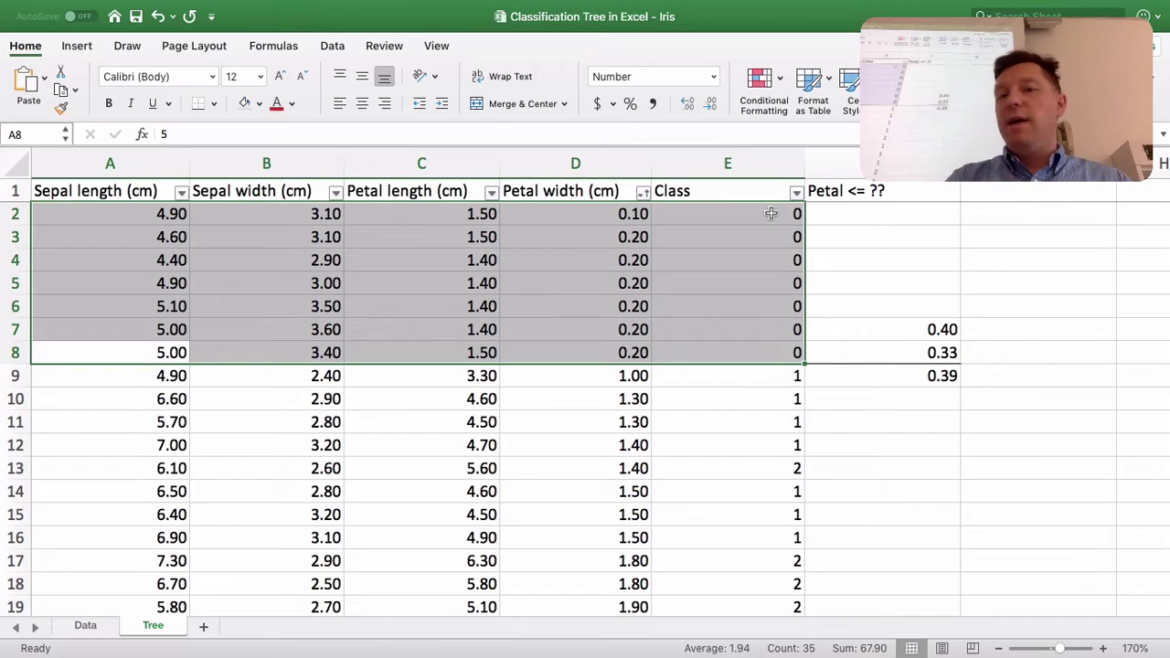
pyautogui.scroll(-2, 770, 212)
pyautogui.scroll(2, 770, 213)
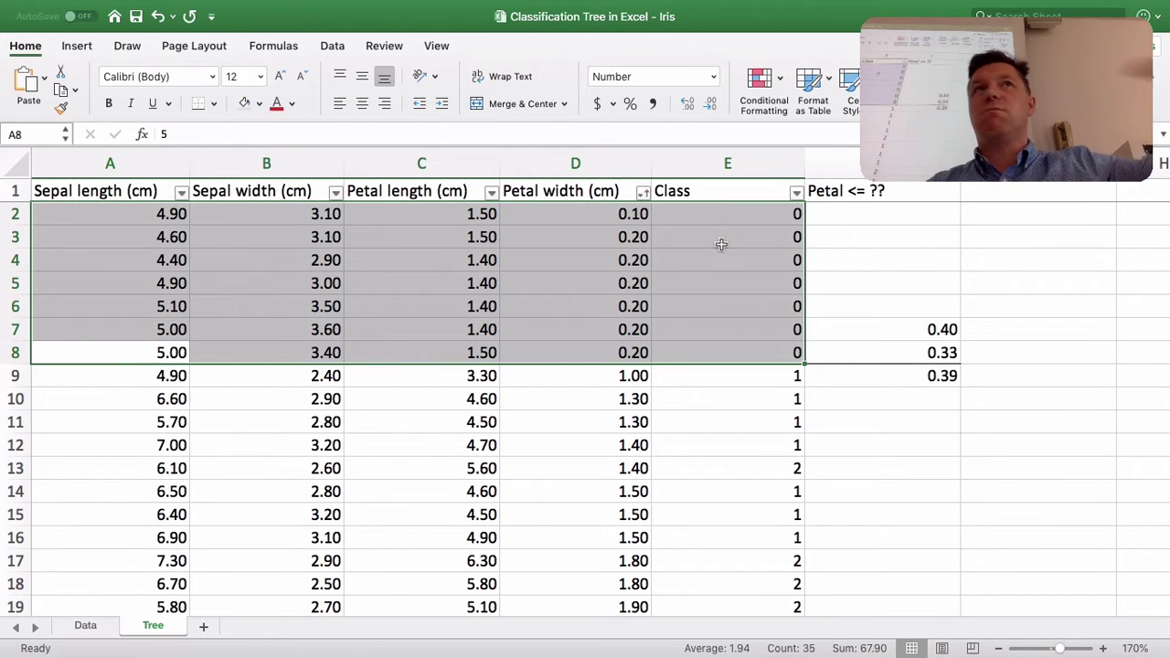
pyautogui.scroll(-4, 754, 413)
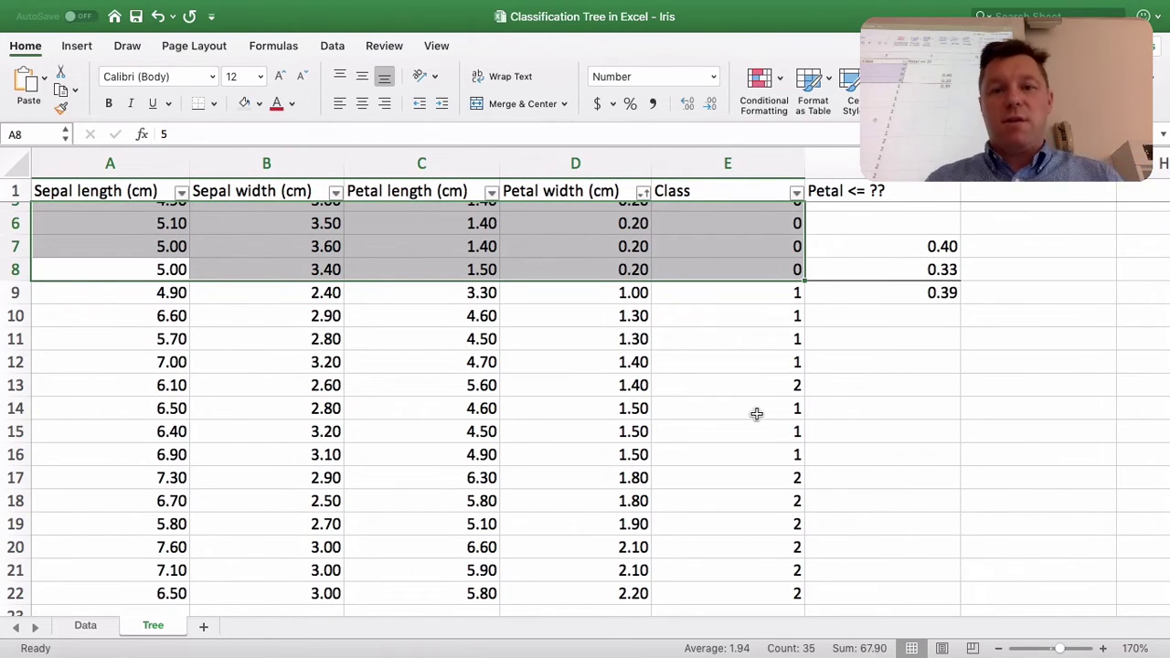
pyautogui.scroll(-2, 757, 414)
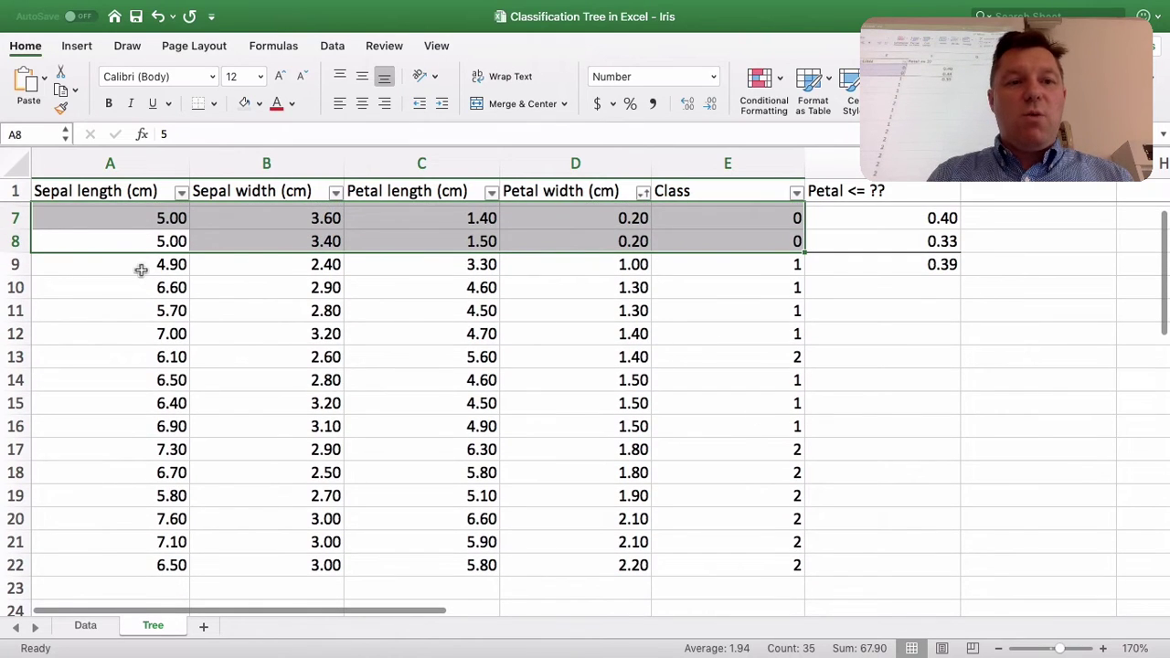
pyautogui.moveTo(141, 269); pyautogui.dragTo(788, 561)
pyautogui.scroll(-1, 795, 567)
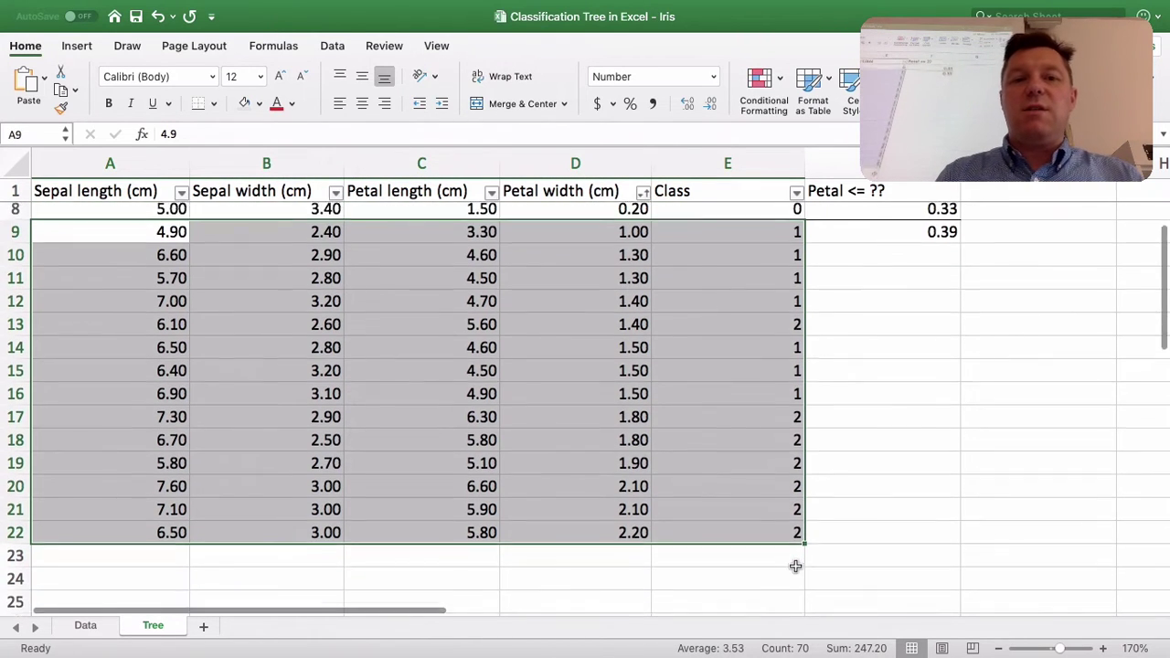
pyautogui.scroll(-1, 795, 566)
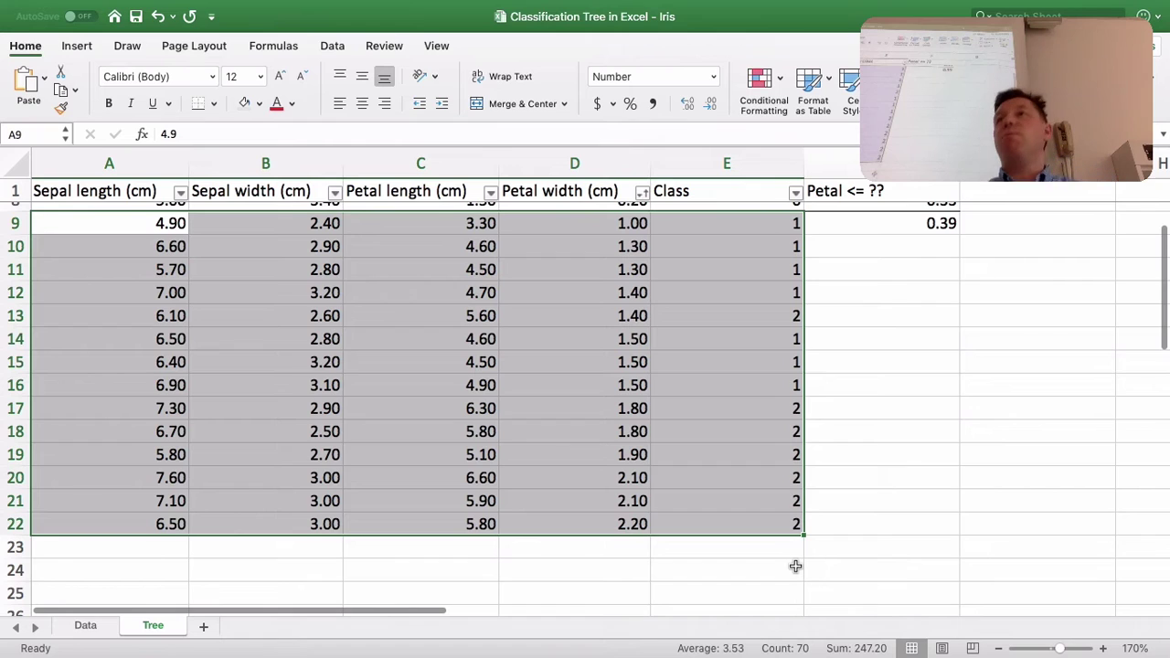
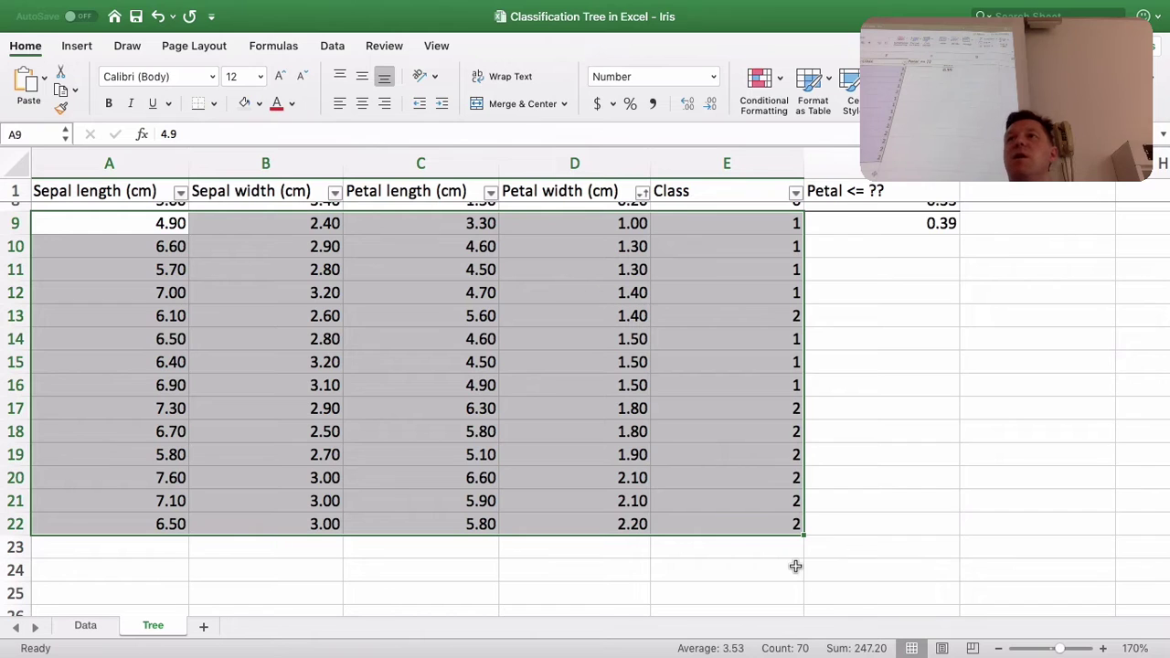
pyautogui.scroll(-2, 795, 565)
pyautogui.scroll(1, 795, 566)
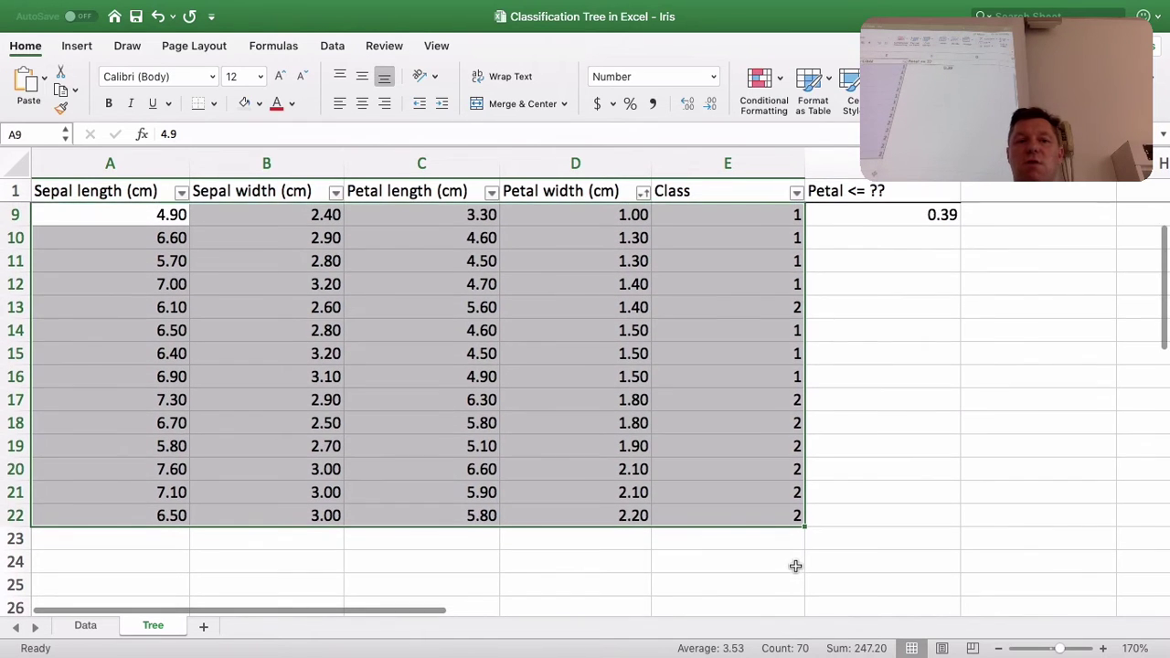
pyautogui.scroll(1, 795, 566)
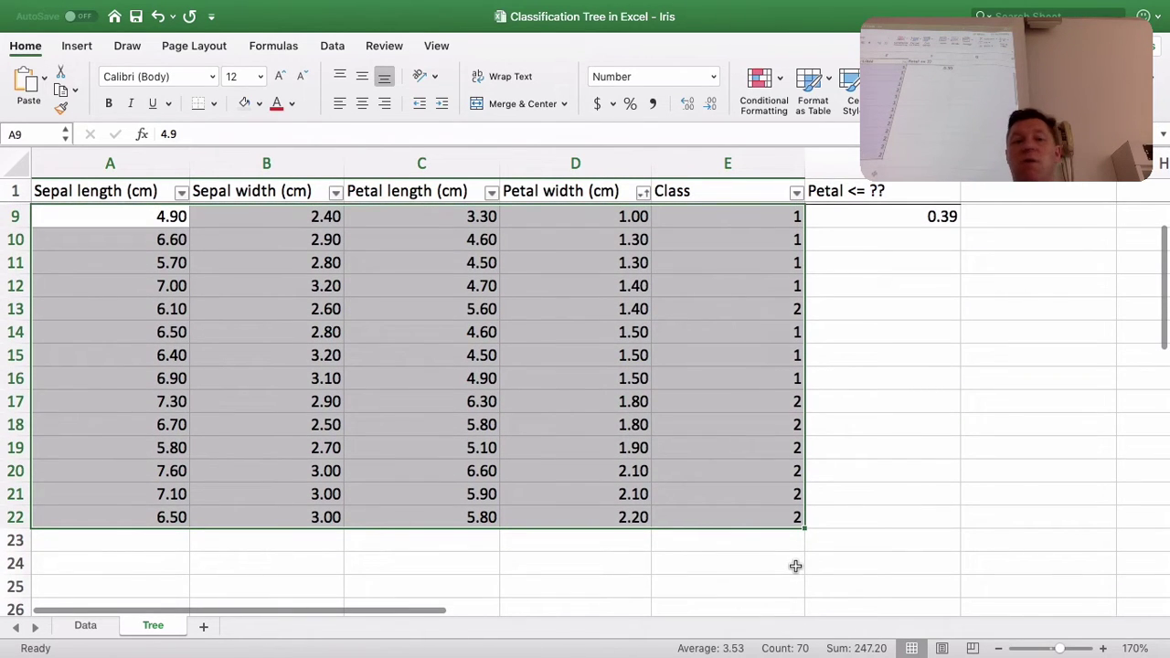
pyautogui.click(434, 383)
pyautogui.moveTo(149, 215); pyautogui.dragTo(728, 513)
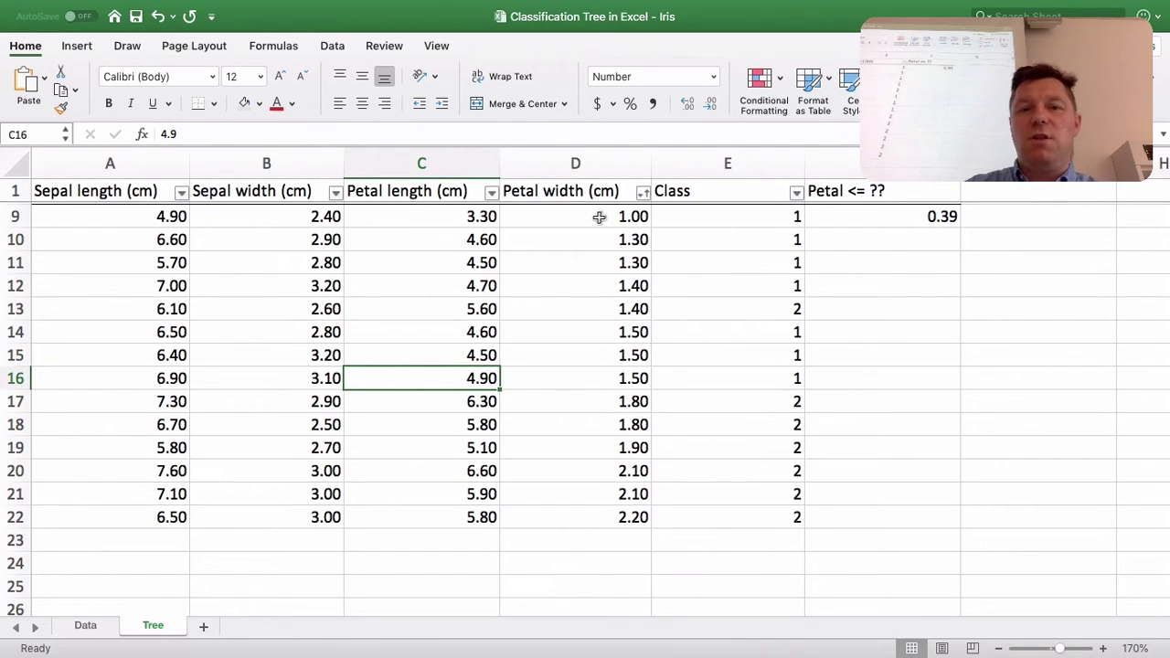
pyautogui.moveTo(594, 218); pyautogui.dragTo(609, 517)
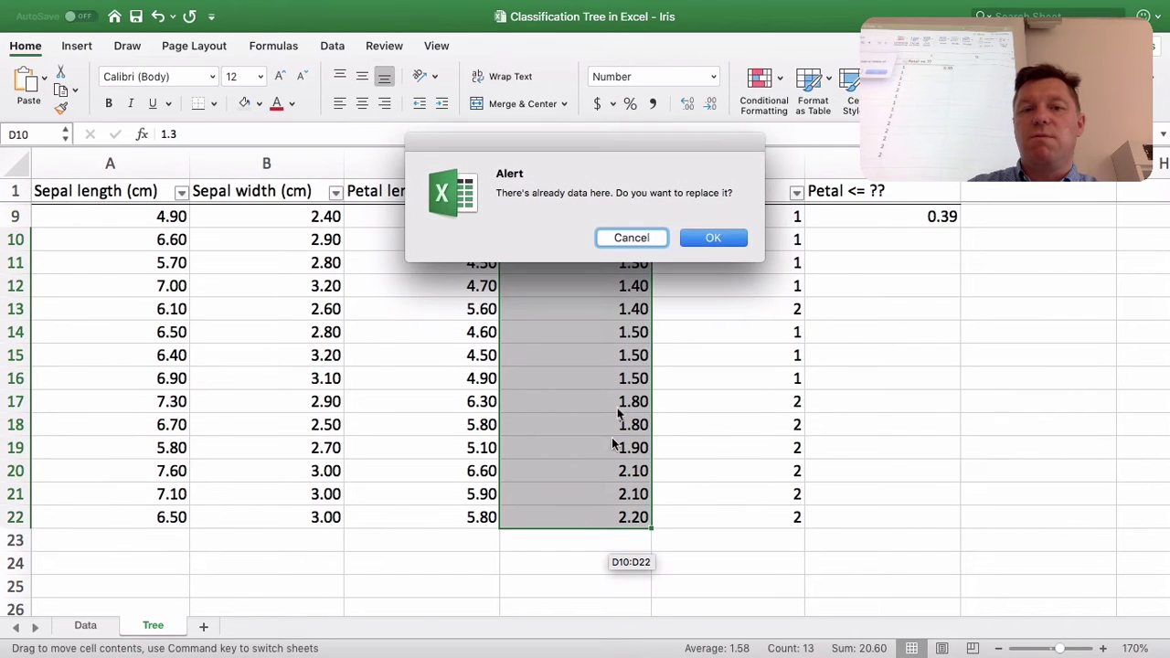
pyautogui.click(629, 238)
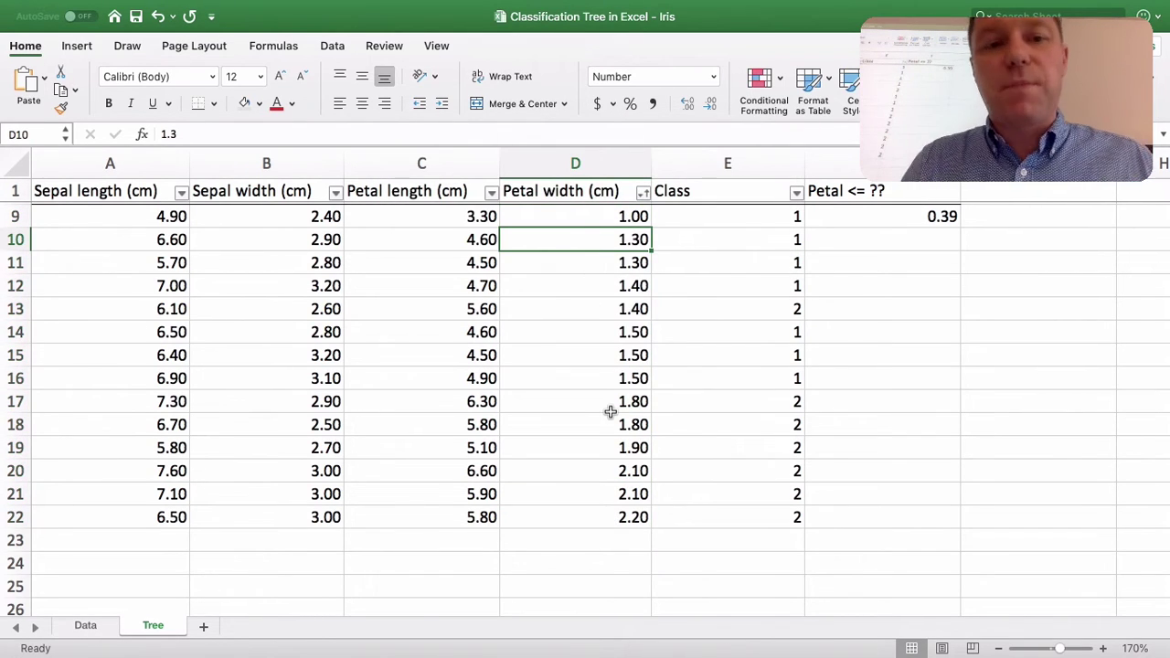
# Step: Enter 21 as the Samples value of the root node in F27 of the tree diagram
pyautogui.scroll(-2, 611, 412)
pyautogui.scroll(5, 610, 412)
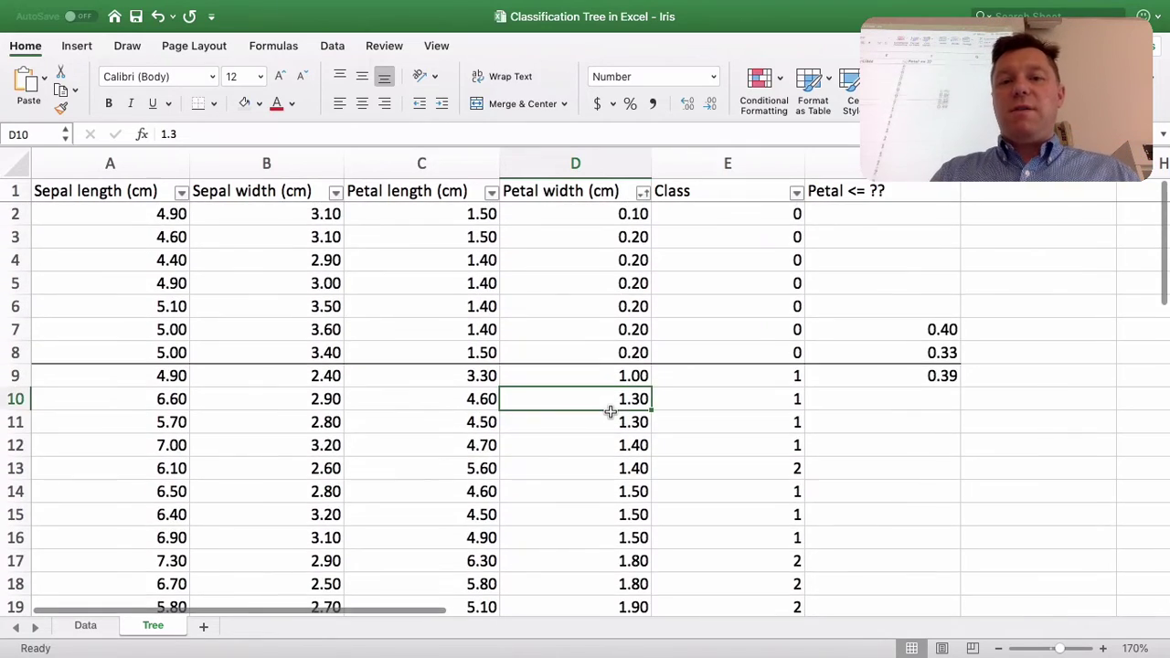
pyautogui.scroll(-7, 611, 412)
pyautogui.hscroll(2, 610, 412)
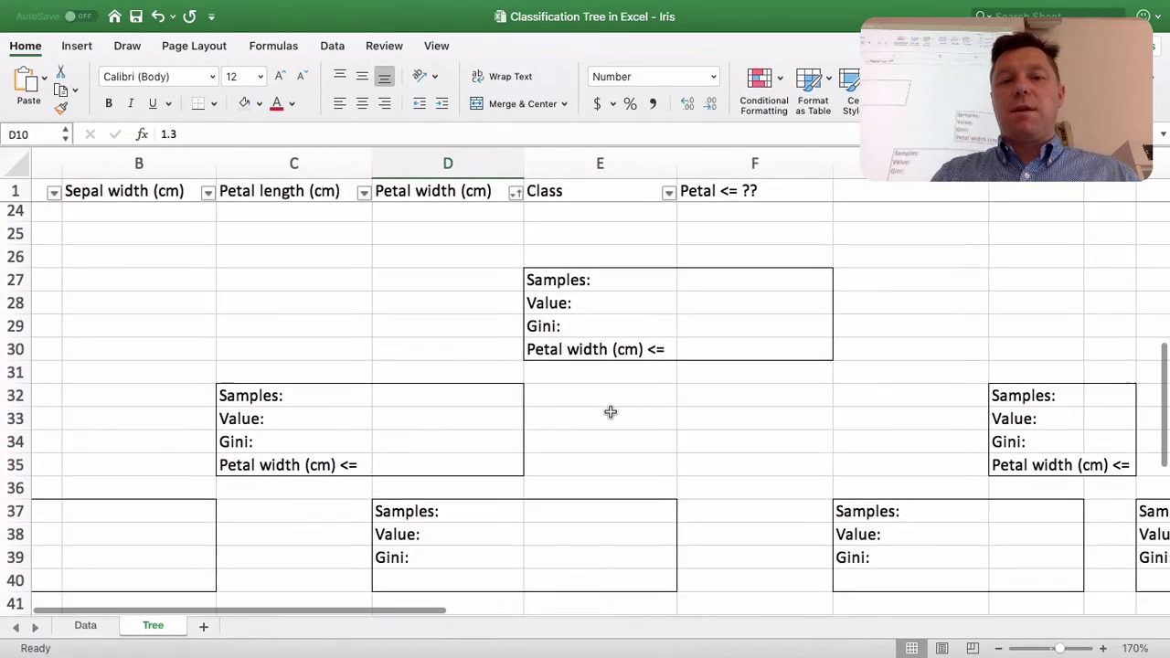
pyautogui.hscroll(-1, 639, 384)
pyautogui.click(725, 285)
pyautogui.scroll(1, 835, 321)
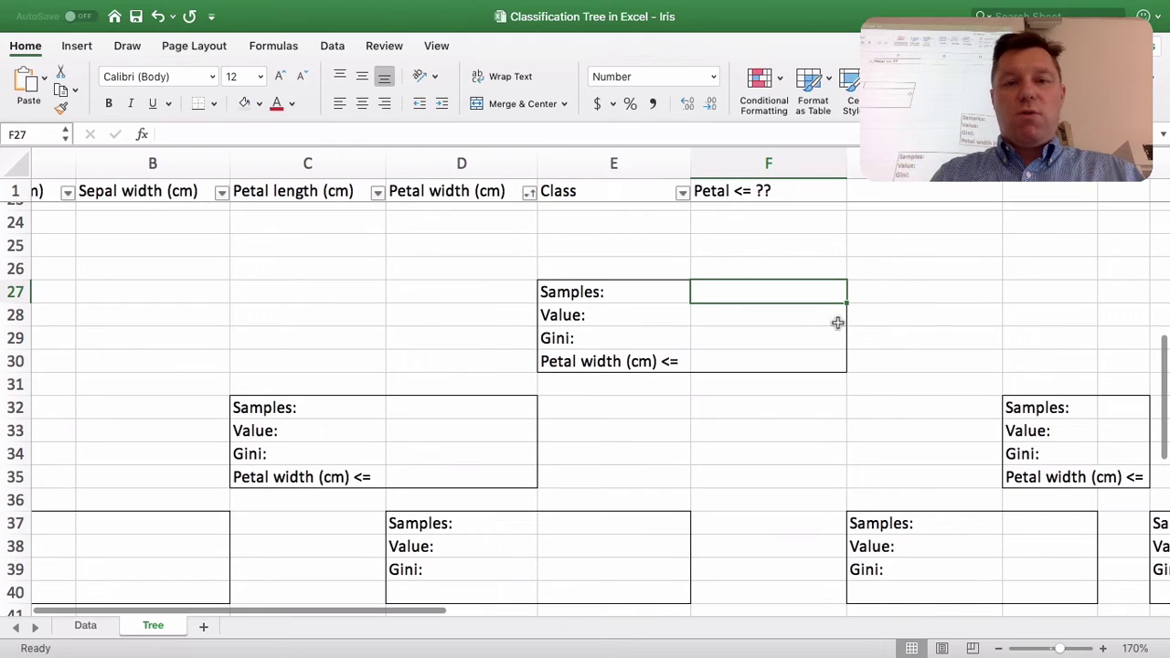
pyautogui.write('21')
pyautogui.press('Return')
# Step: Enter the class counts (7, 7, 7) as the root node's Value in F28
pyautogui.write('(')
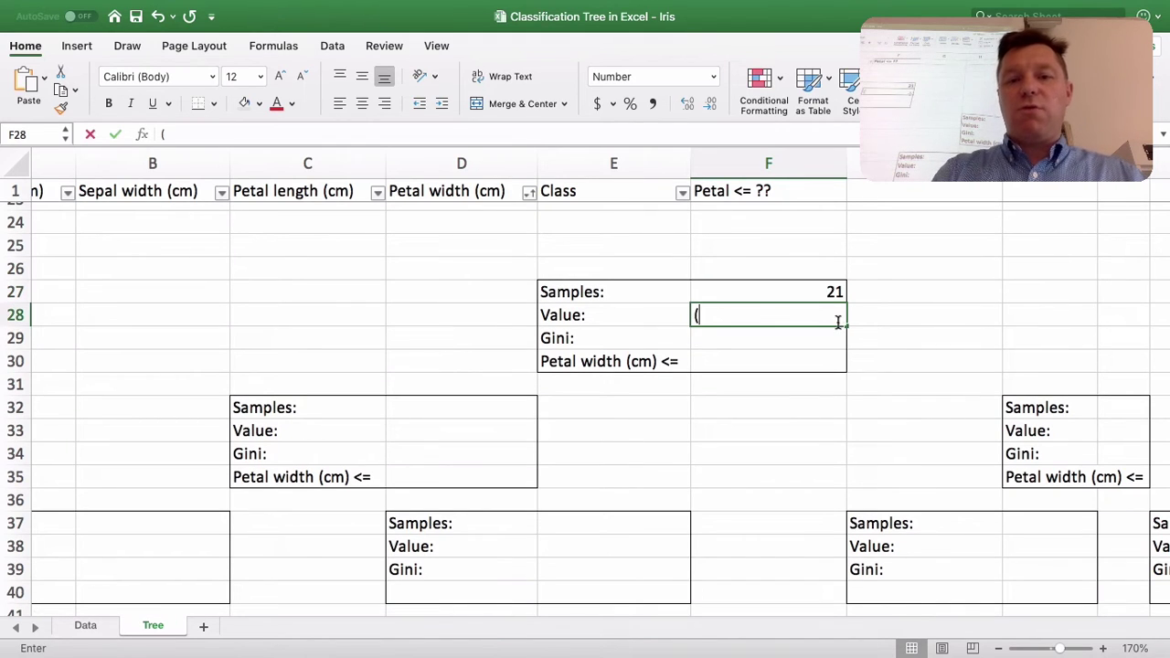
pyautogui.press('BackSpace')
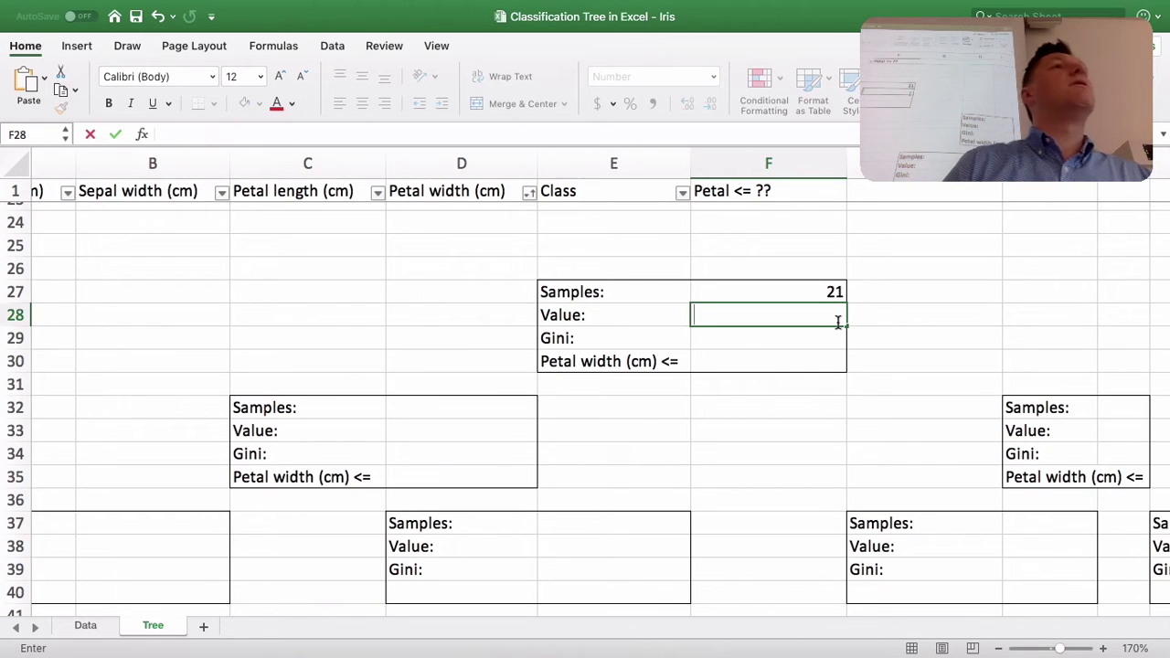
pyautogui.write('(7, 7, 7')
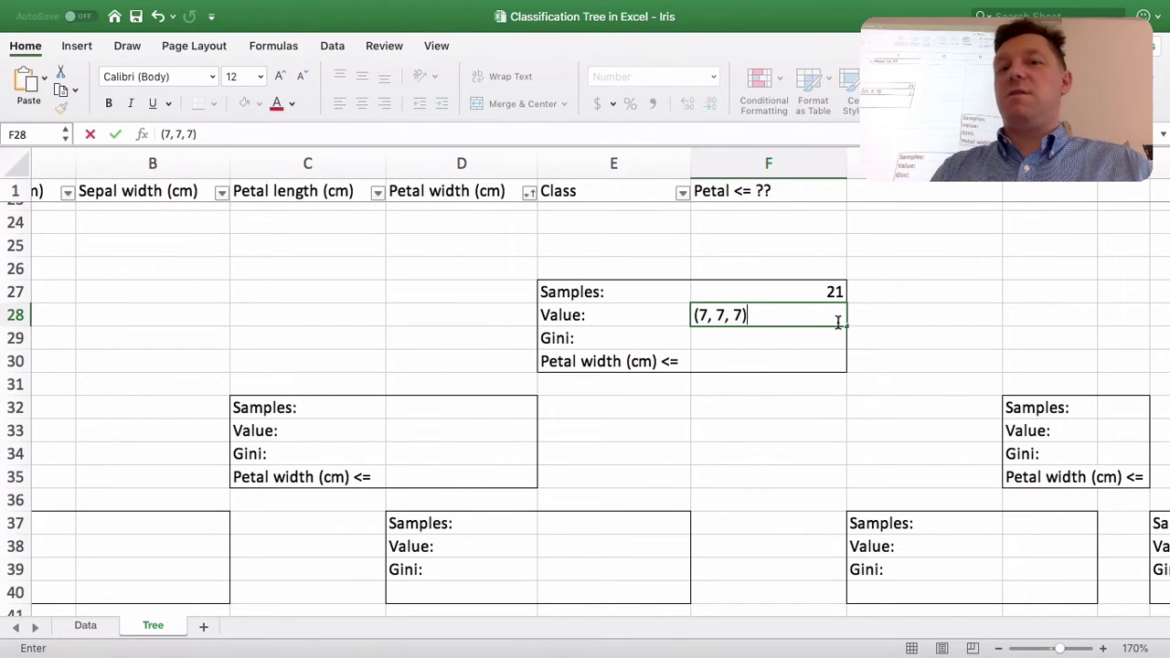
# Step: Replace the parentheses in F28 with square brackets so the root node's Value reads [7, 7, 7]
pyautogui.press('Left')
pyautogui.press('Left')
pyautogui.press('Left')
pyautogui.press('Left')
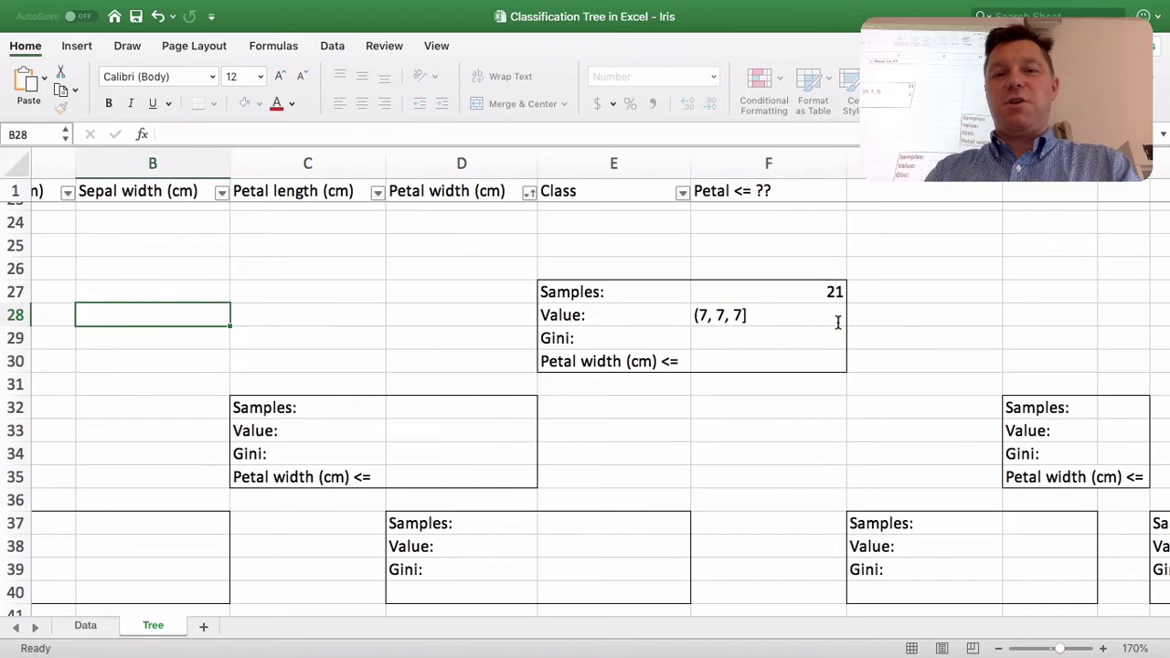
pyautogui.press('Right')
pyautogui.press('Right')
pyautogui.press('Right')
pyautogui.press('Right')
pyautogui.press('F2')
pyautogui.press('Left')
pyautogui.press('Left')
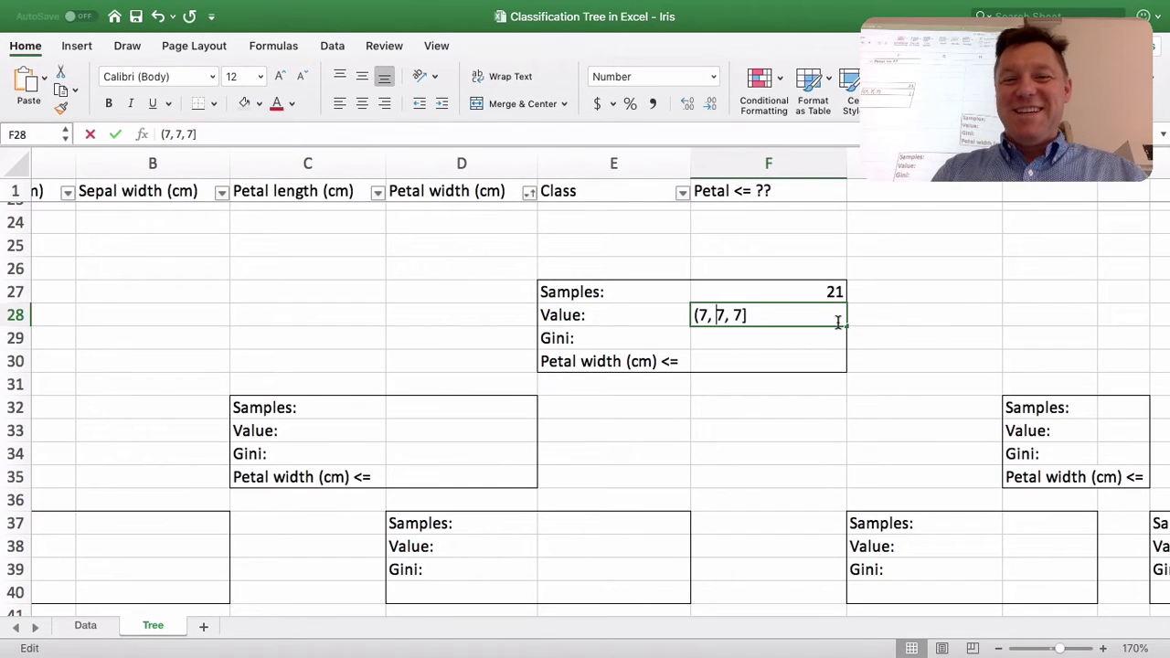
pyautogui.press('Delete')
pyautogui.write('[')
pyautogui.press('Return')
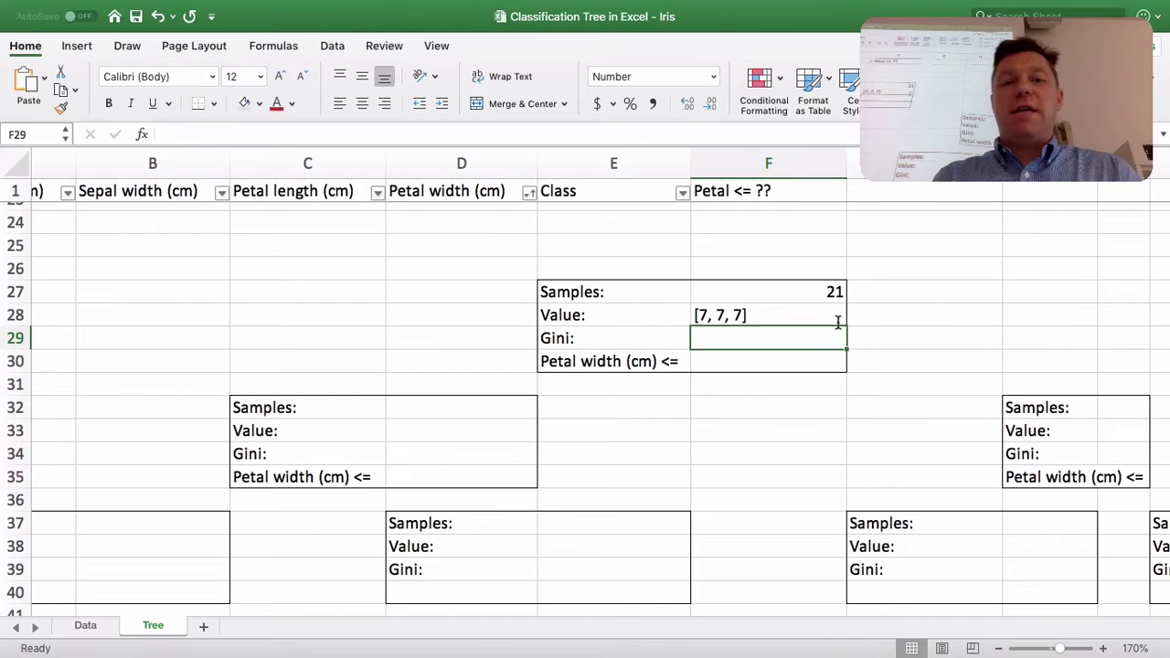
# Step: Check the root node's Samples and Value entries against the class labels in the data records
pyautogui.scroll(4, 837, 322)
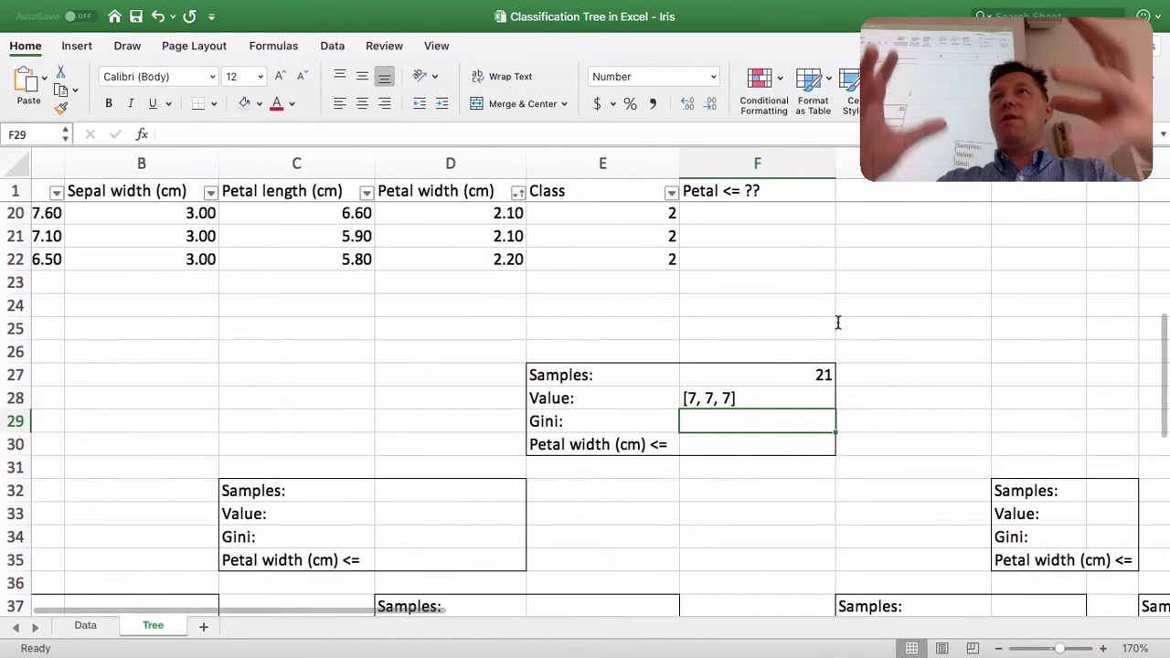
pyautogui.scroll(10, 837, 322)
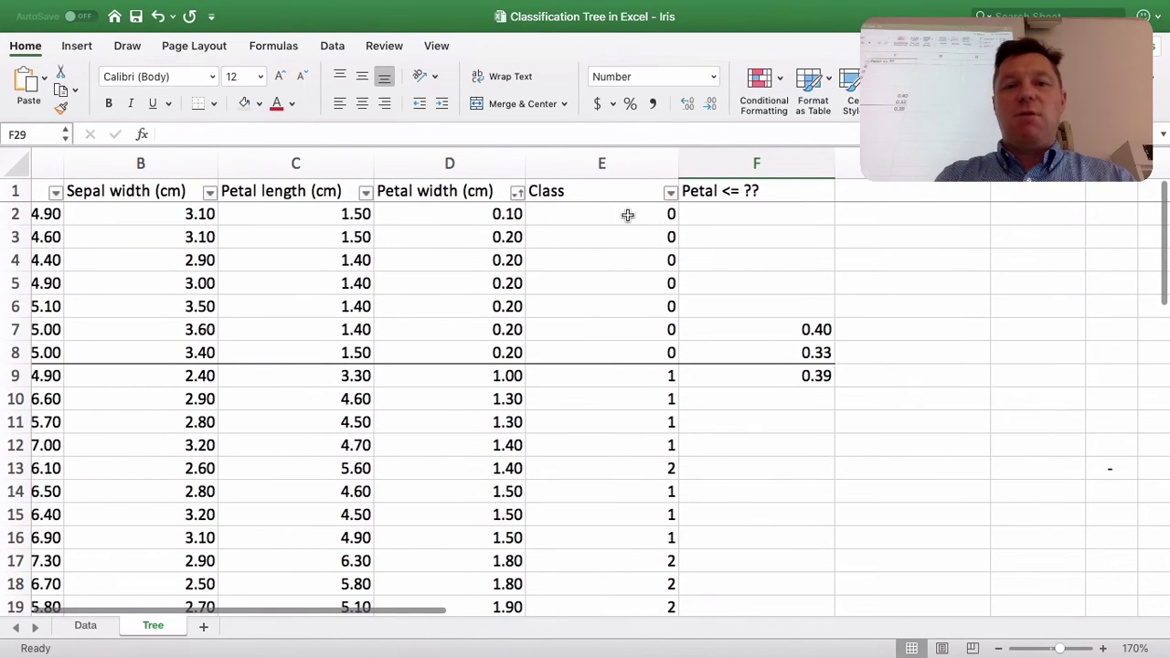
pyautogui.scroll(-5, 629, 214)
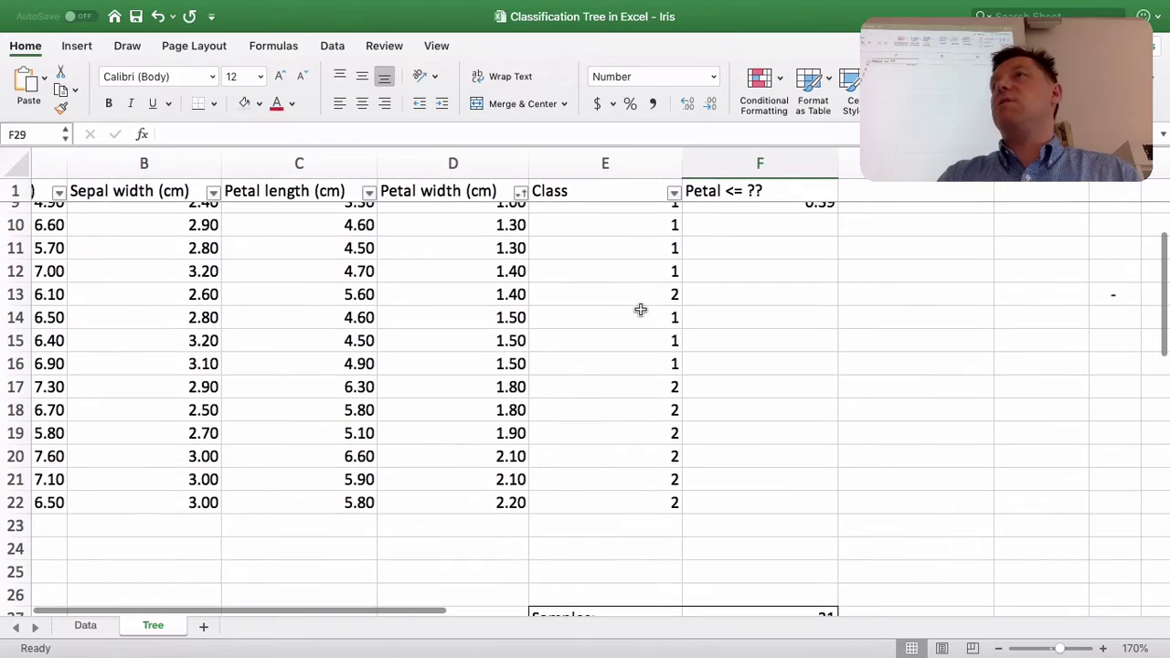
pyautogui.scroll(2, 639, 309)
pyautogui.scroll(3, 640, 309)
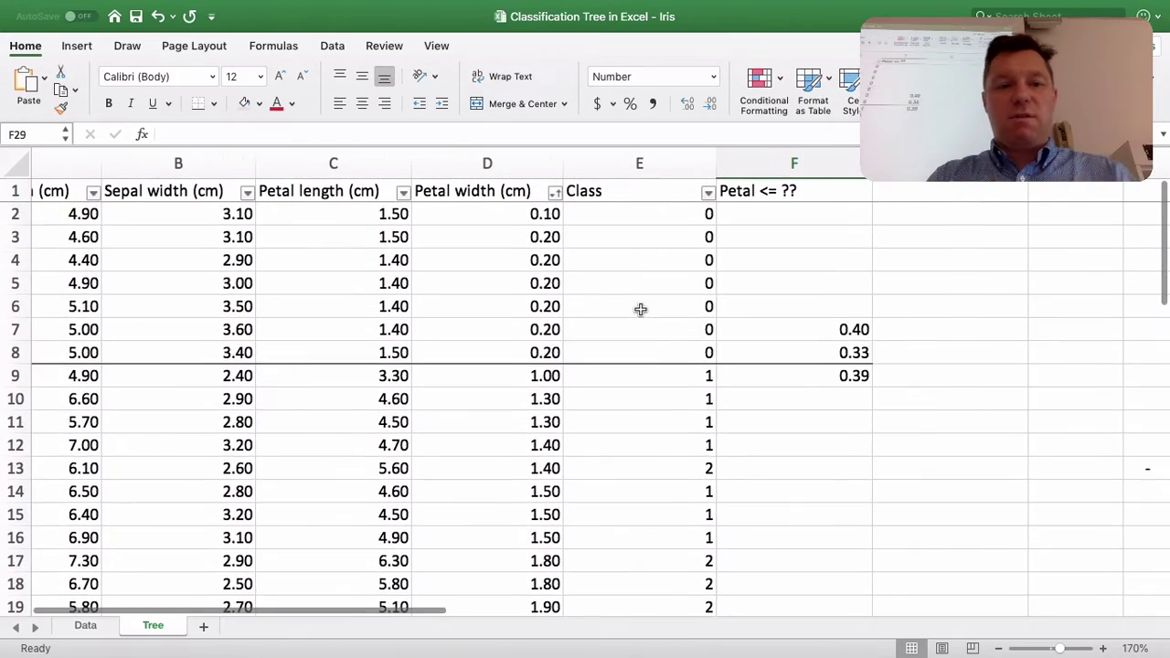
pyautogui.scroll(-10, 640, 309)
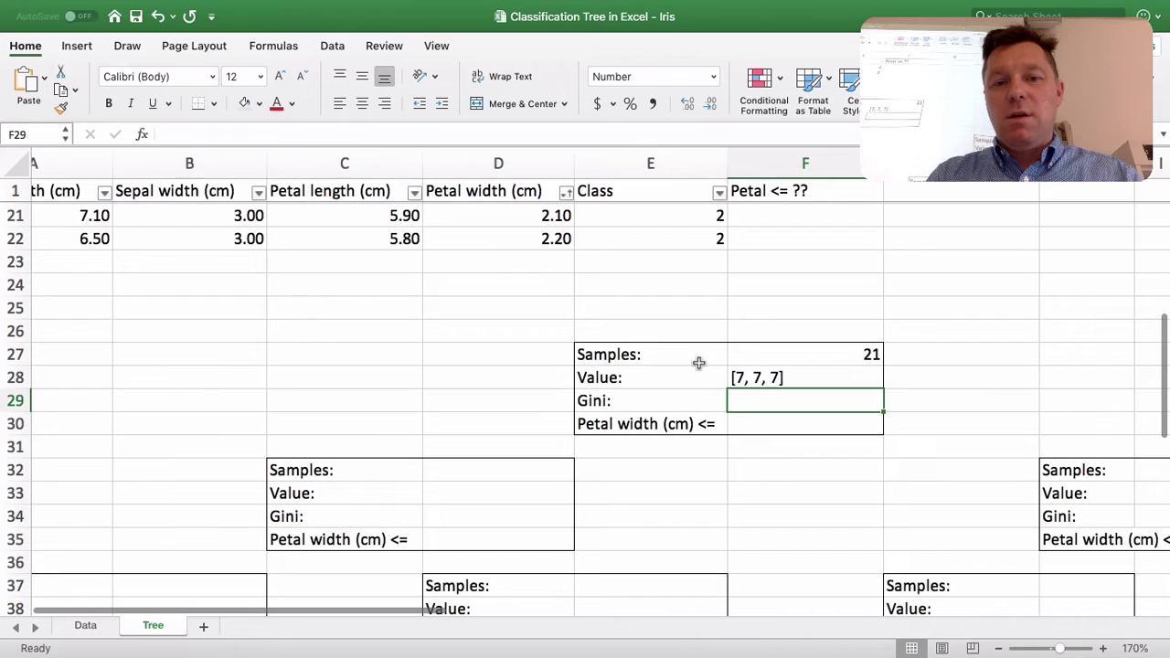
pyautogui.click(752, 351)
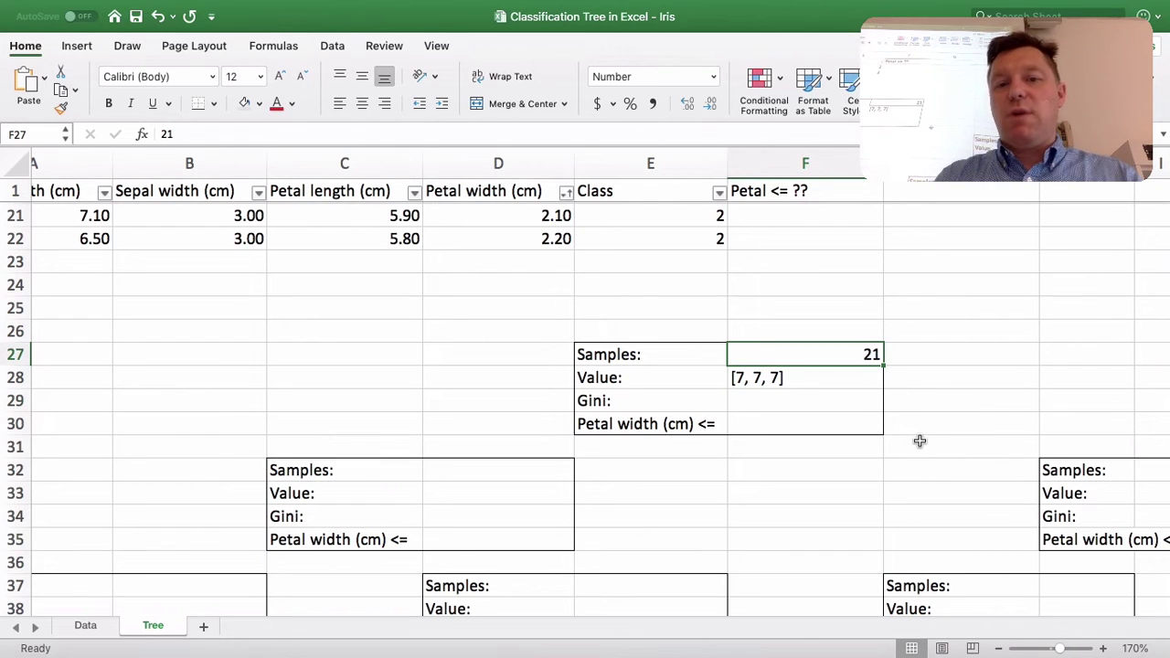
pyautogui.click(759, 375)
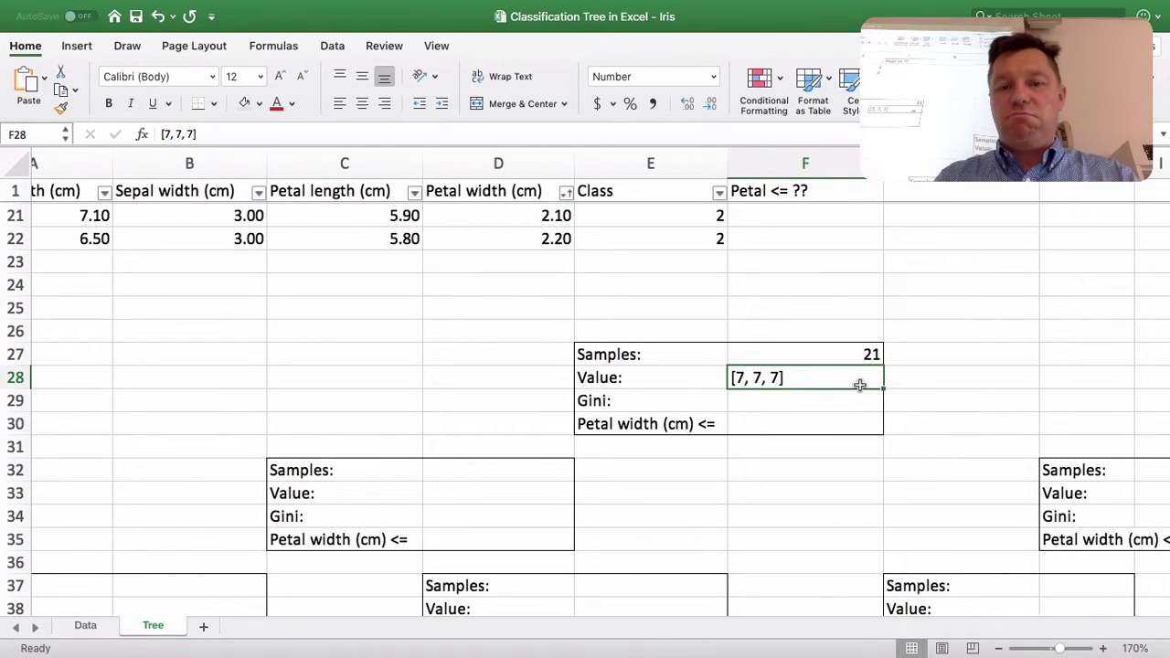
# Step: Enter the class fraction formula =7/21 in G2 beside the first data record
pyautogui.click(807, 401)
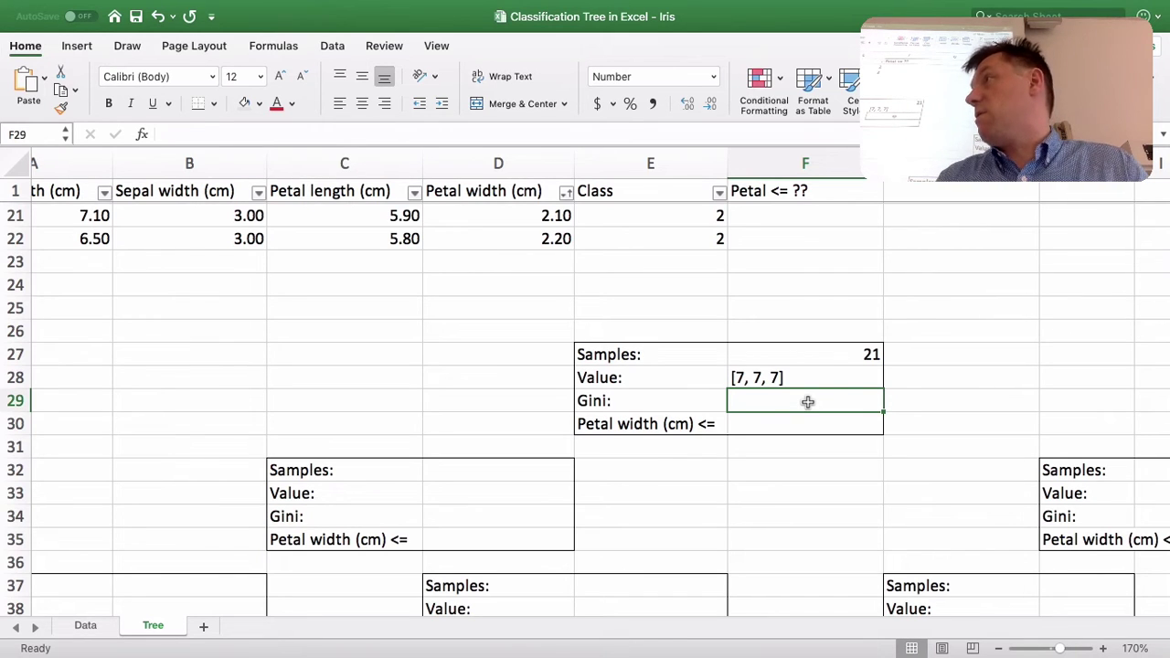
pyautogui.scroll(10, 791, 413)
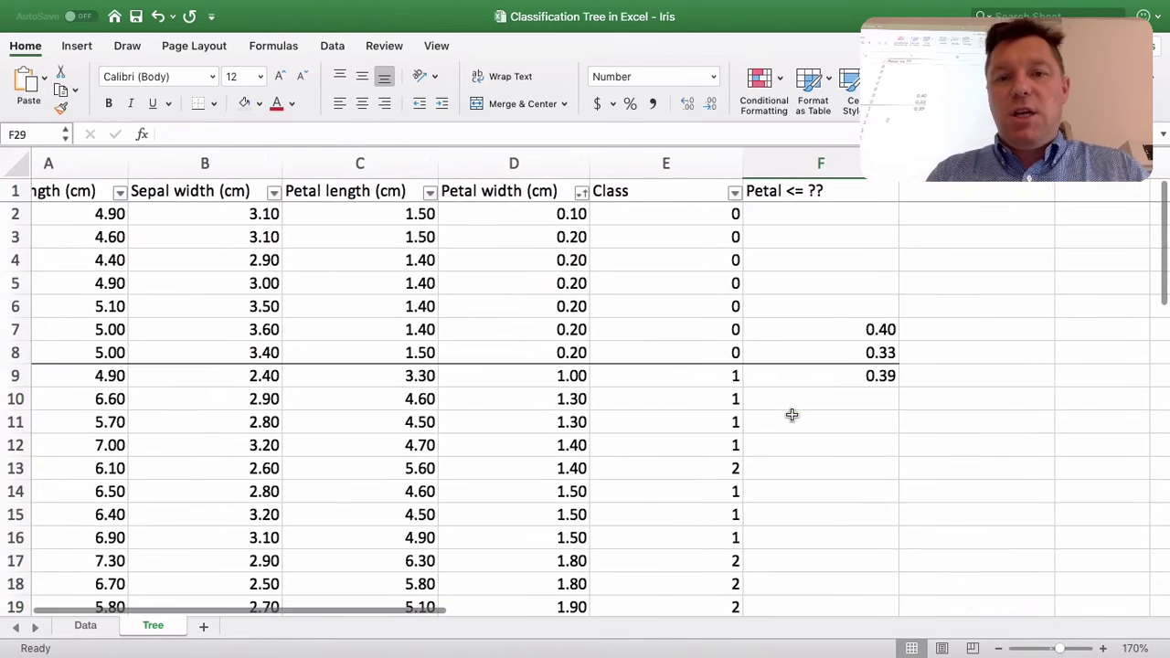
pyautogui.scroll(-7, 792, 414)
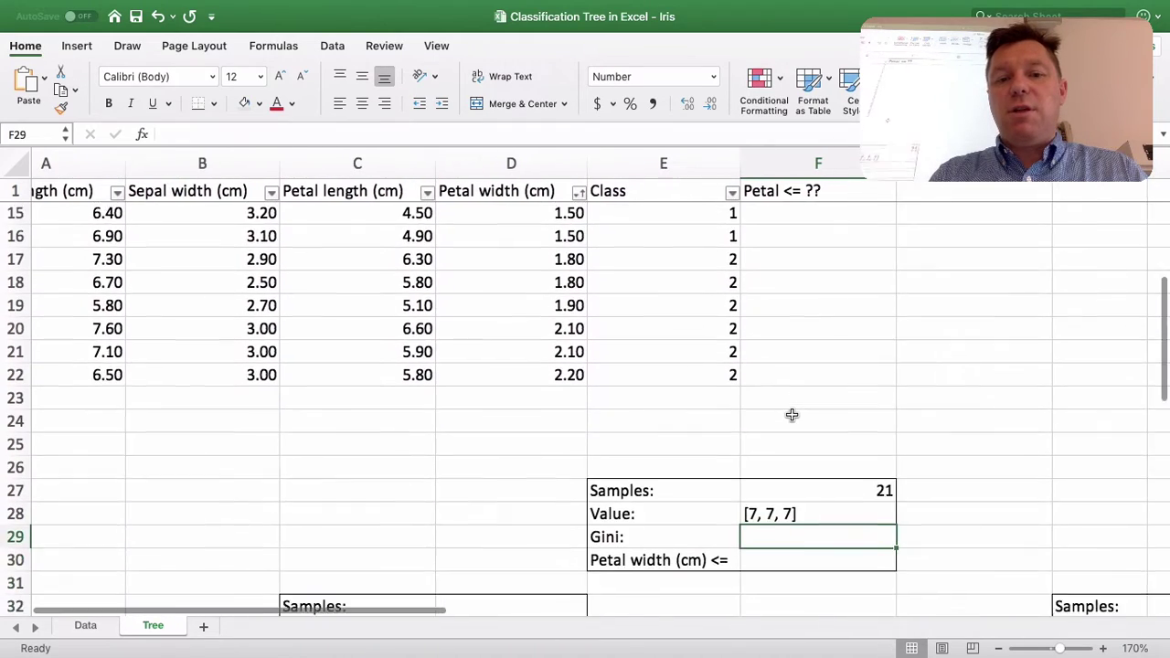
pyautogui.scroll(7, 829, 497)
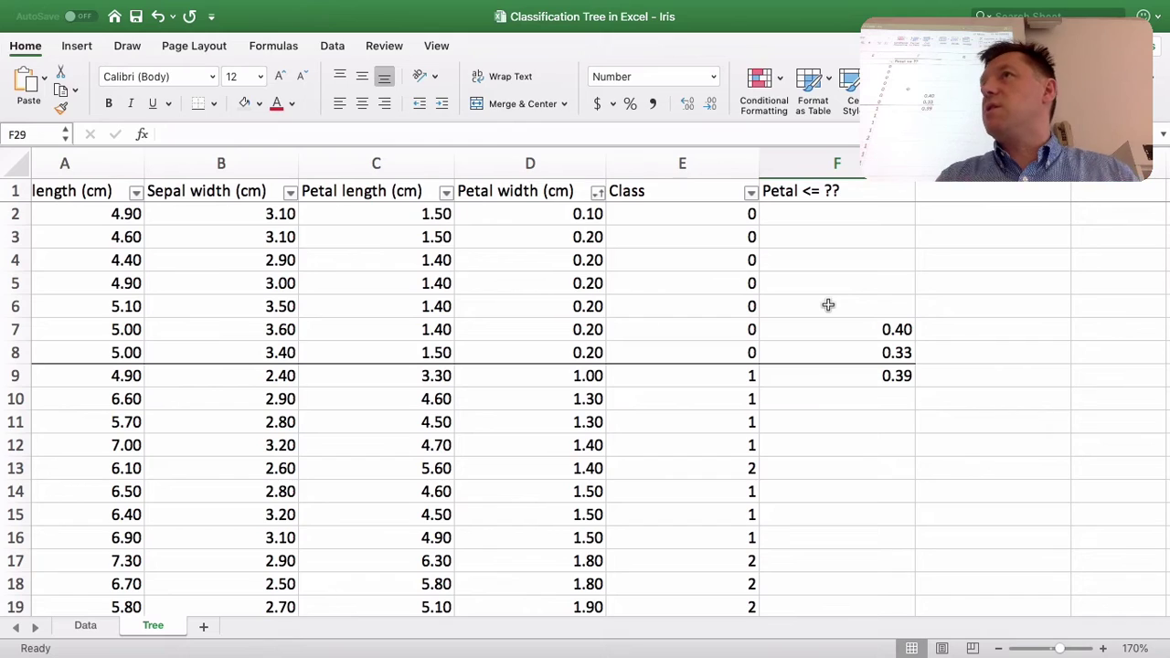
pyautogui.scroll(-1, 828, 304)
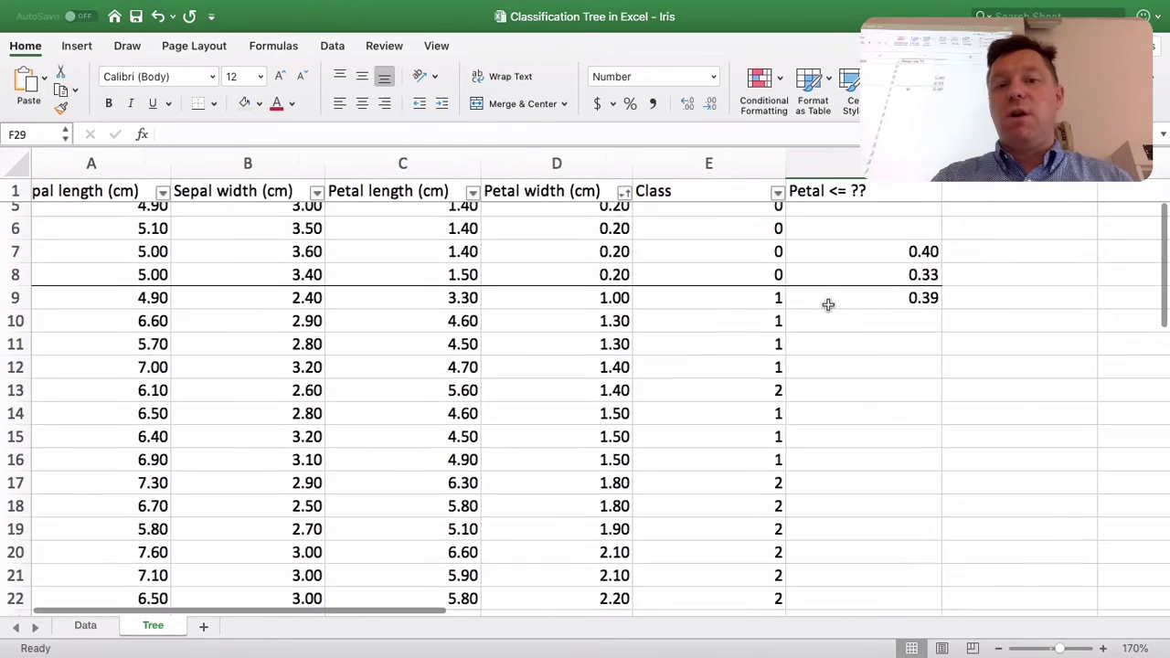
pyautogui.hscroll(2, 828, 305)
pyautogui.scroll(1, 828, 304)
pyautogui.hscroll(2, 828, 304)
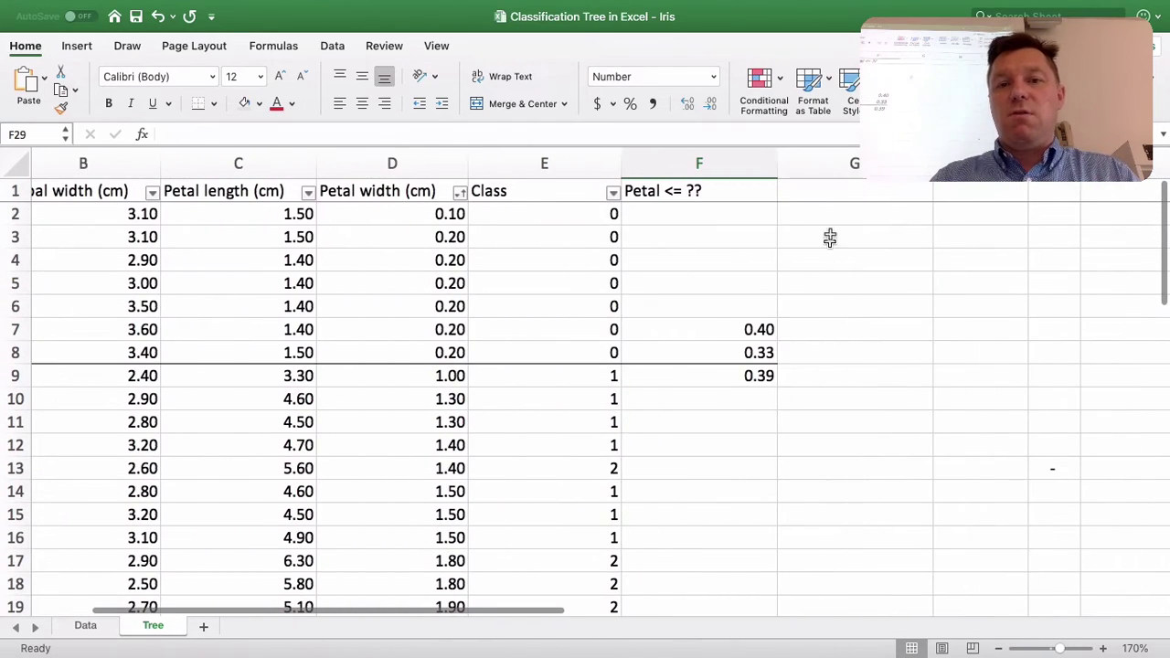
pyautogui.click(829, 211)
pyautogui.write('=')
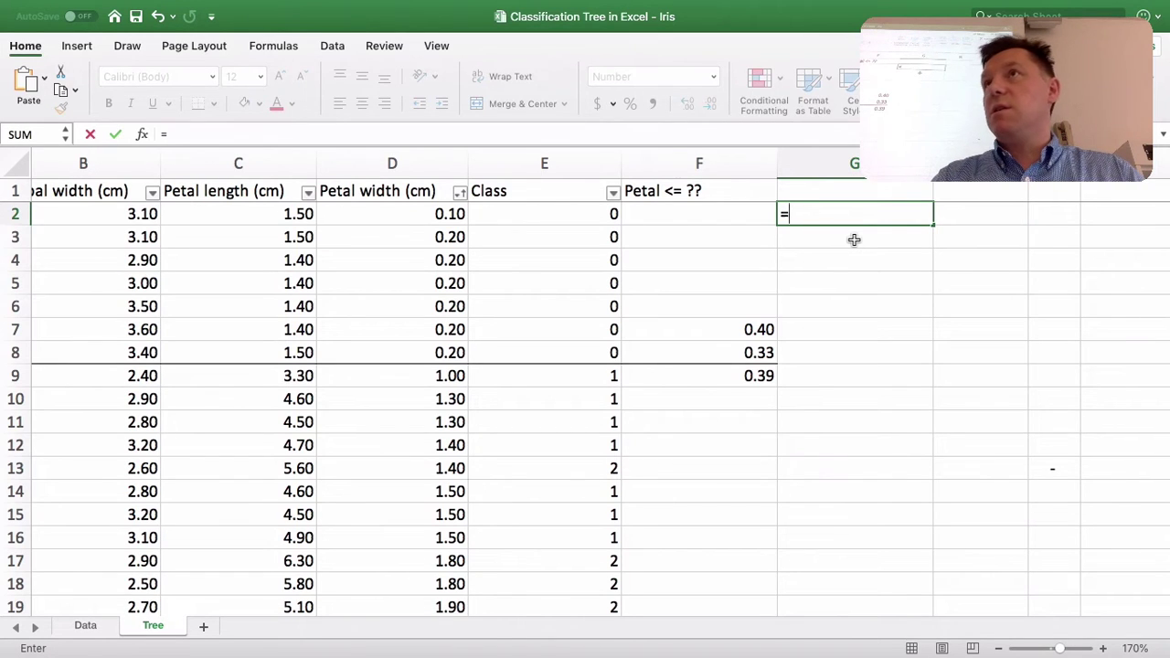
pyautogui.write('7/')
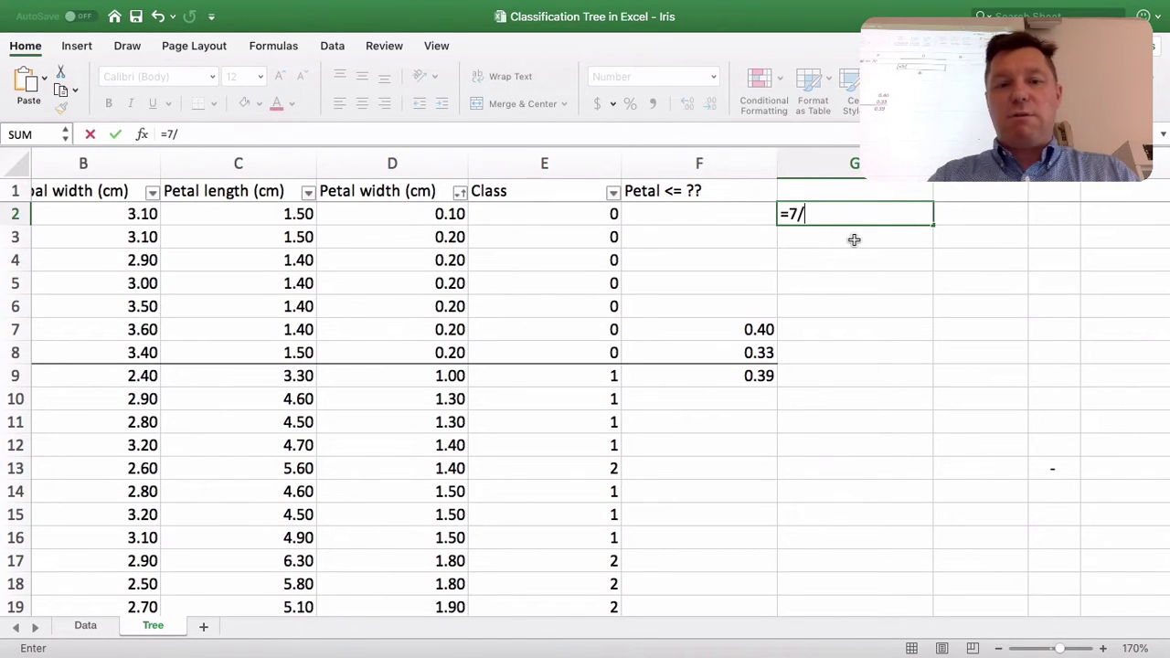
pyautogui.write('21')
pyautogui.press('Return')
# Step: Copy the =7/21 formula from G2 into G3 and G4
pyautogui.press('Up')
pyautogui.press('super+c')
pyautogui.press('Down')
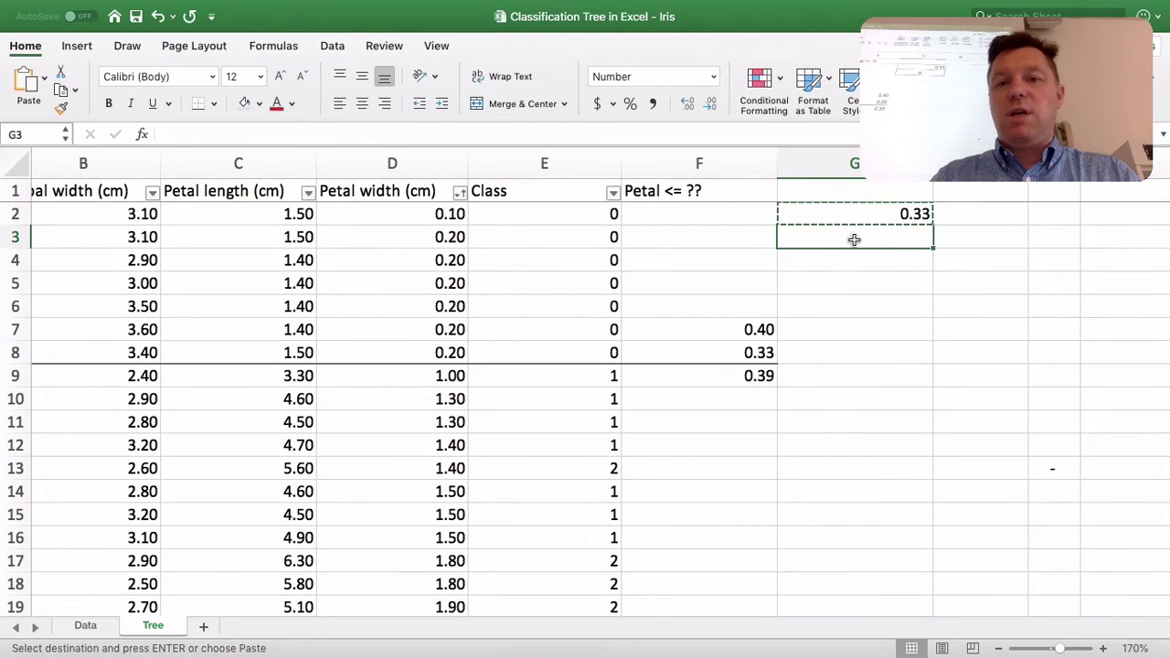
pyautogui.press('super+v')
pyautogui.press('Down')
pyautogui.press('super+v')
pyautogui.press('Escape')
# Step: Put the fraction in G2 in parentheses and accept the proposed formula correction =(7/21)*2
pyautogui.press('Up')
pyautogui.press('Up')
pyautogui.press('F2')
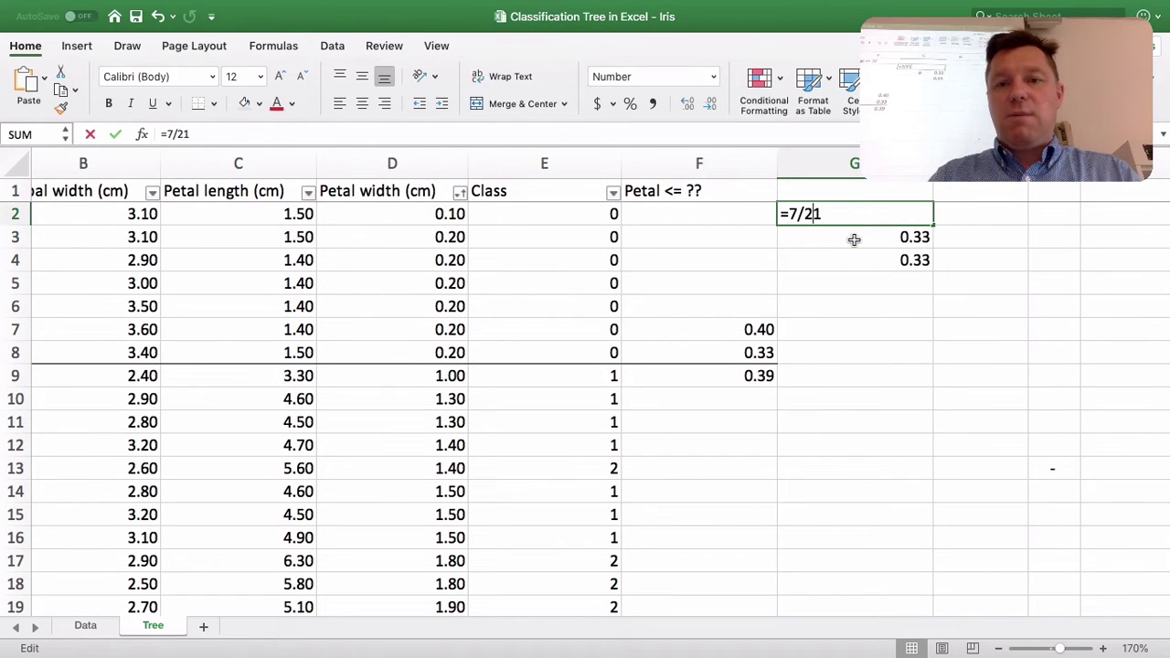
pyautogui.write('(7/21')
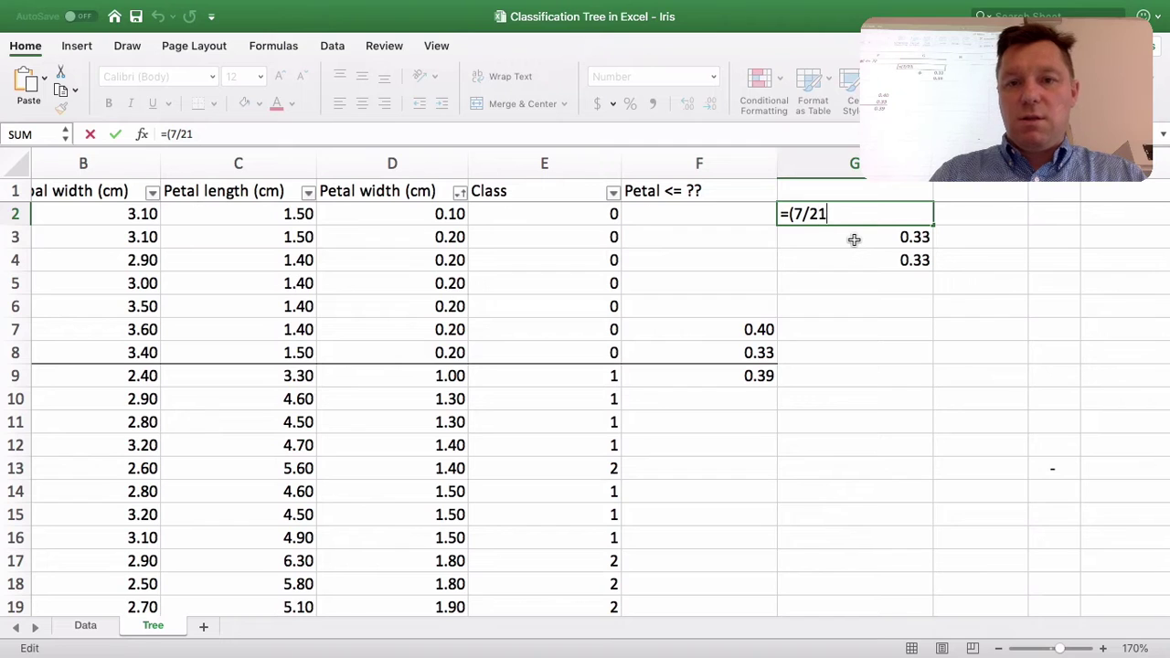
pyautogui.write(')2')
pyautogui.press('Return')
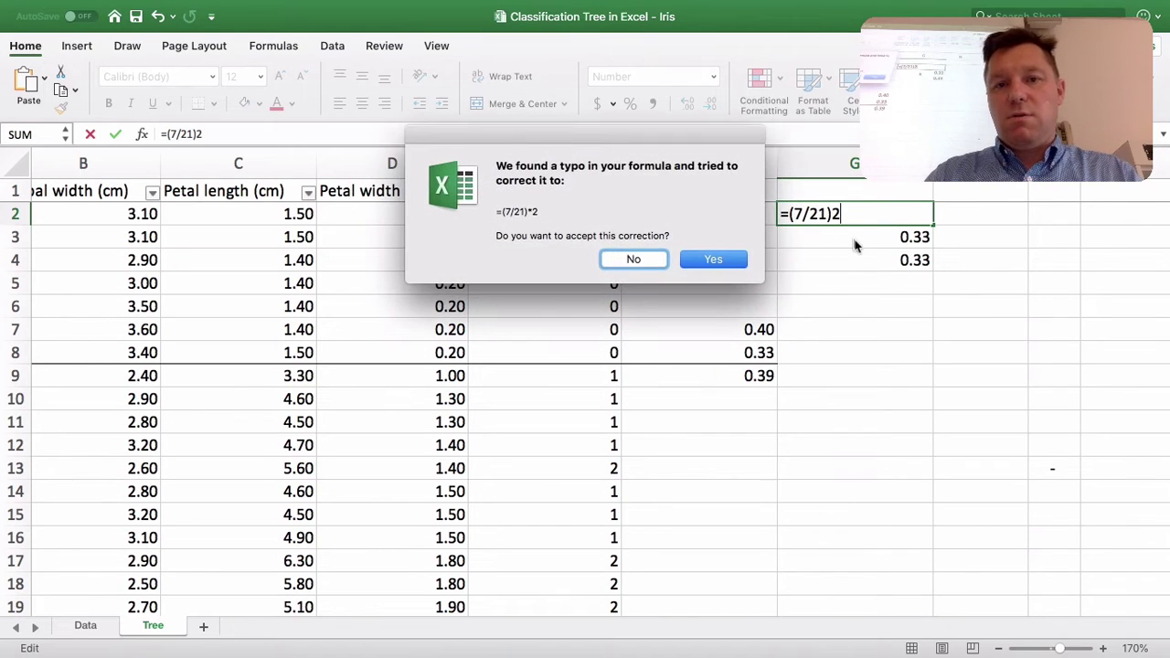
pyautogui.press('Return')
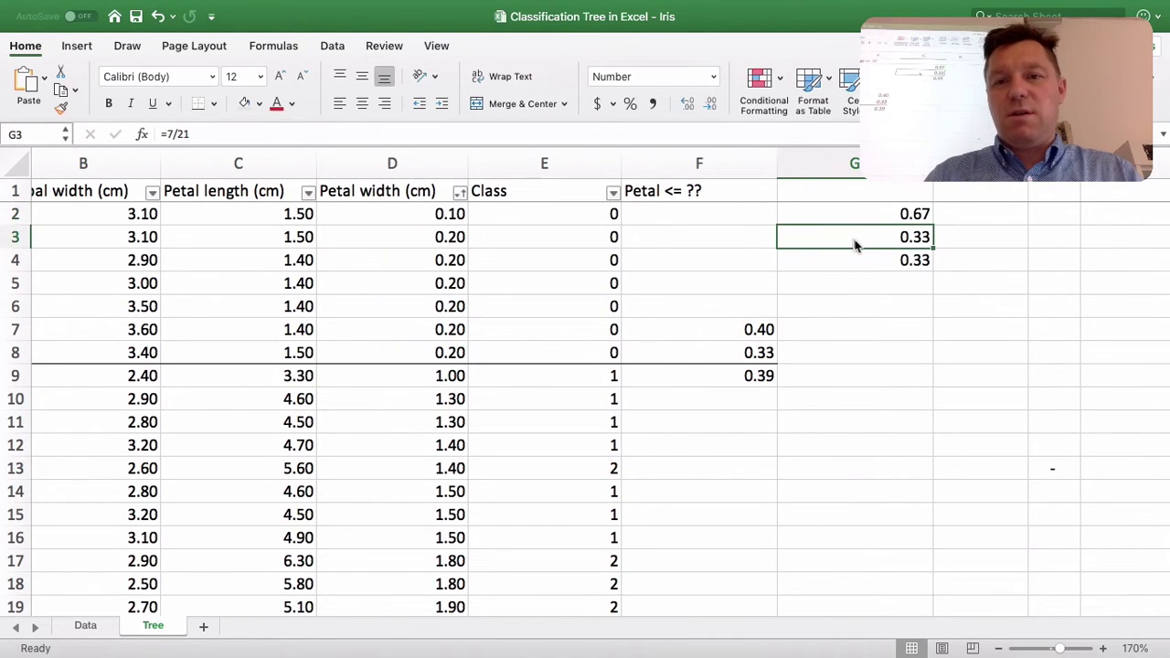
# Step: Correct the formula in G2 to the squared class fraction =(7/21)^2
pyautogui.press('Up')
pyautogui.press('F2')
pyautogui.press('BackSpace')
pyautogui.press('BackSpace')
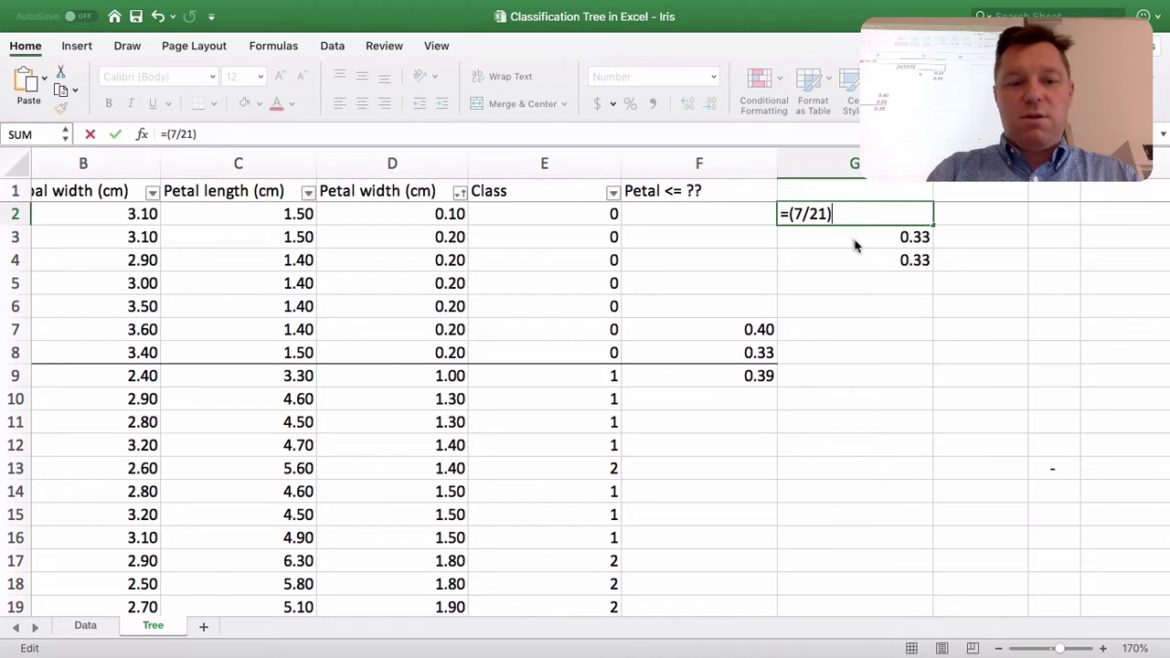
pyautogui.press('Return')
# Step: Copy the squared fraction formula from G2 over the entries in G3 and G4
pyautogui.press('Up')
pyautogui.hotkey('ctrl', 'c')
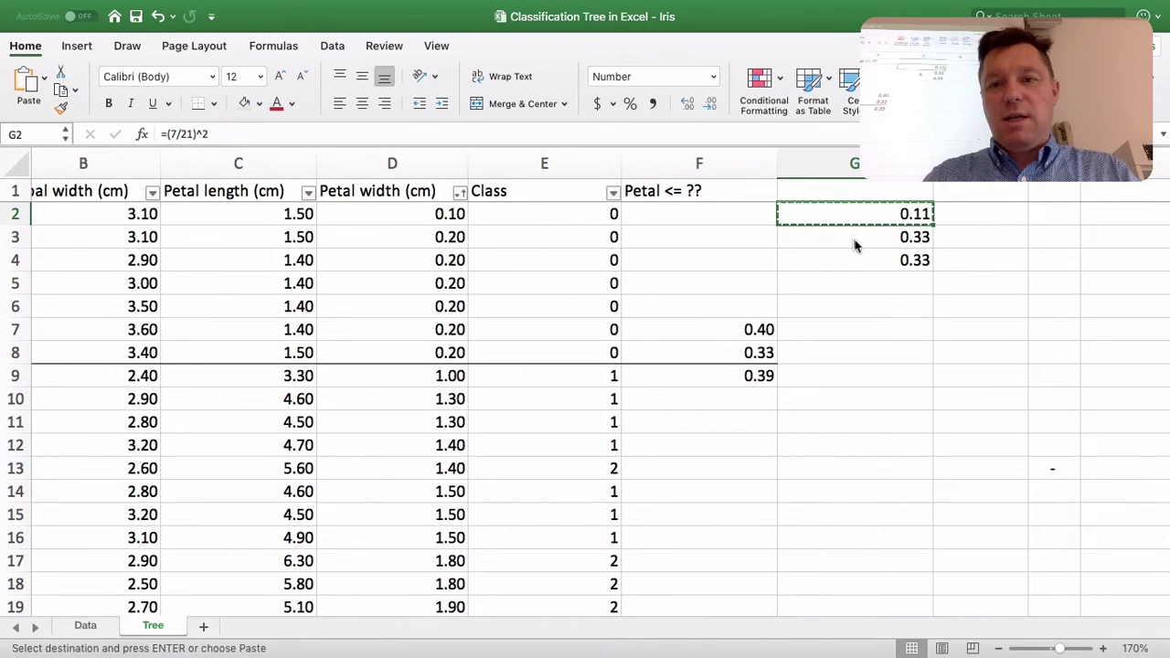
pyautogui.press('Down')
pyautogui.hotkey('ctrl', 'v')
pyautogui.press('Down')
pyautogui.hotkey('ctrl', 'v')
# Step: Enter a formula in G5 that computes the root Gini as 1 minus 3 times the squared class fraction
pyautogui.press('Down')
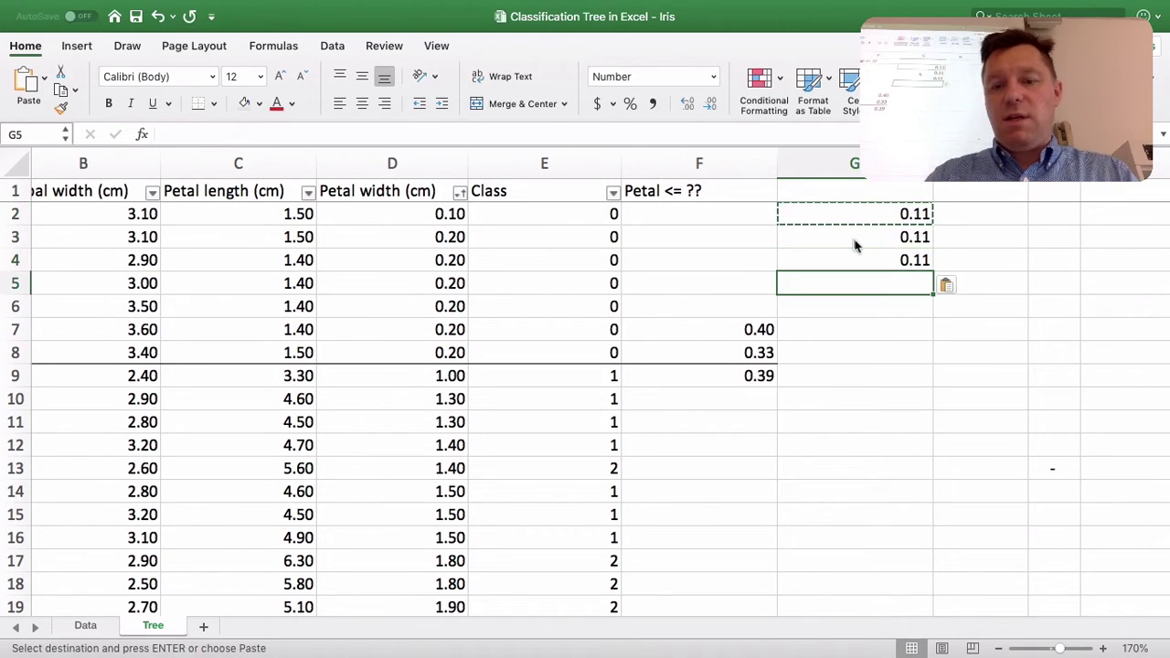
pyautogui.write('-')
pyautogui.press('BackSpace')
pyautogui.write('1')
pyautogui.press('BackSpace')
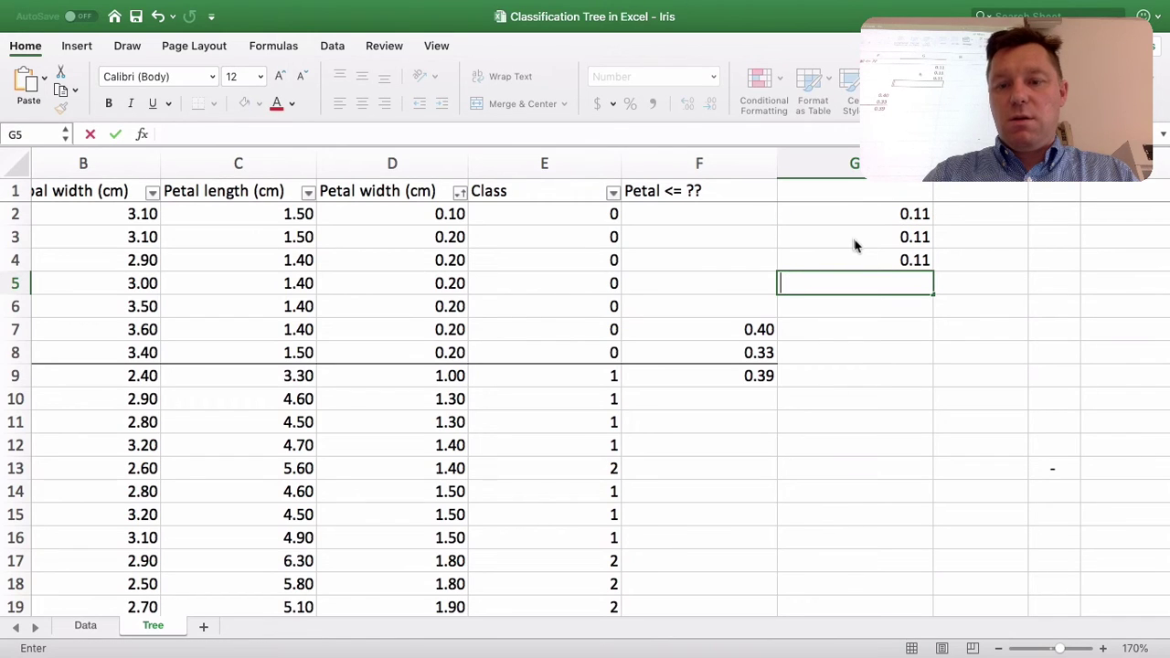
pyautogui.write('=-')
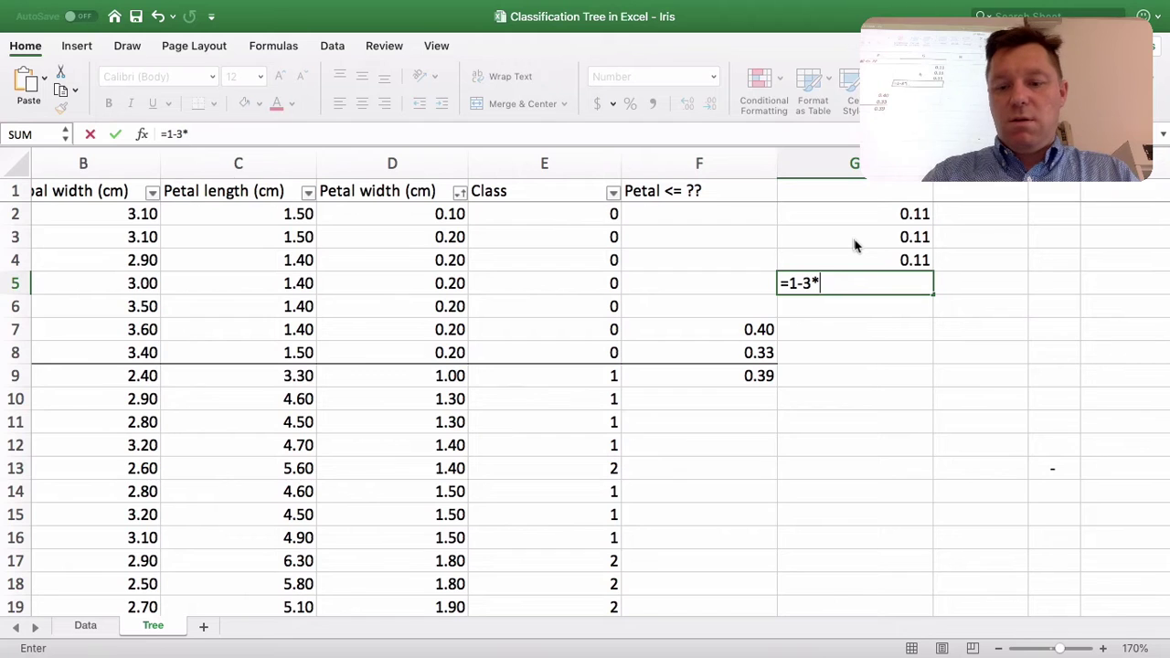
pyautogui.press('Return')
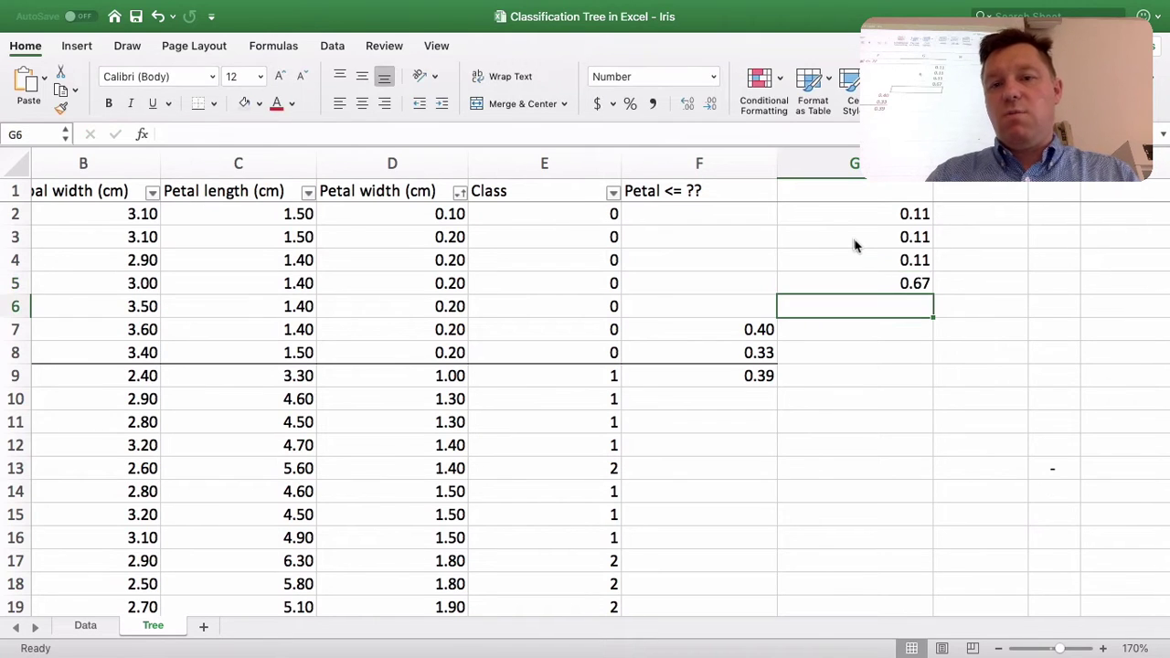
# Step: Enter 0.67 as the root node's Gini in F29 and apply the Accounting format with two decimals
pyautogui.scroll(-10, 854, 245)
pyautogui.hscroll(-2, 854, 245)
pyautogui.scroll(-2, 854, 245)
pyautogui.hscroll(1, 854, 245)
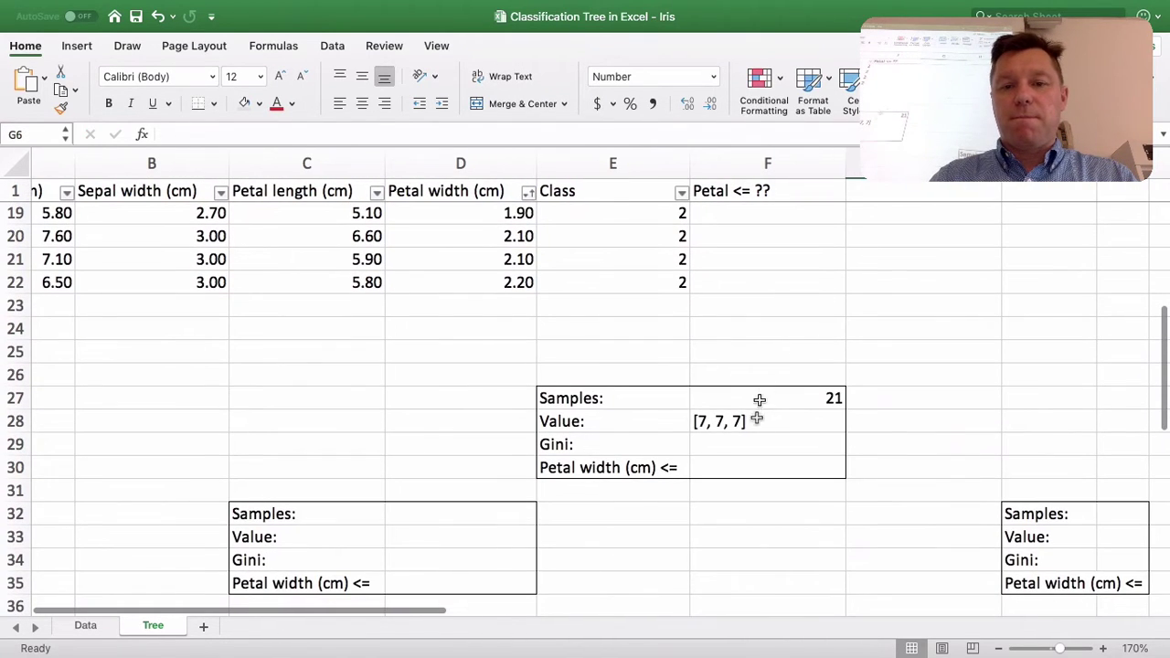
pyautogui.click(755, 443)
pyautogui.write('0.67')
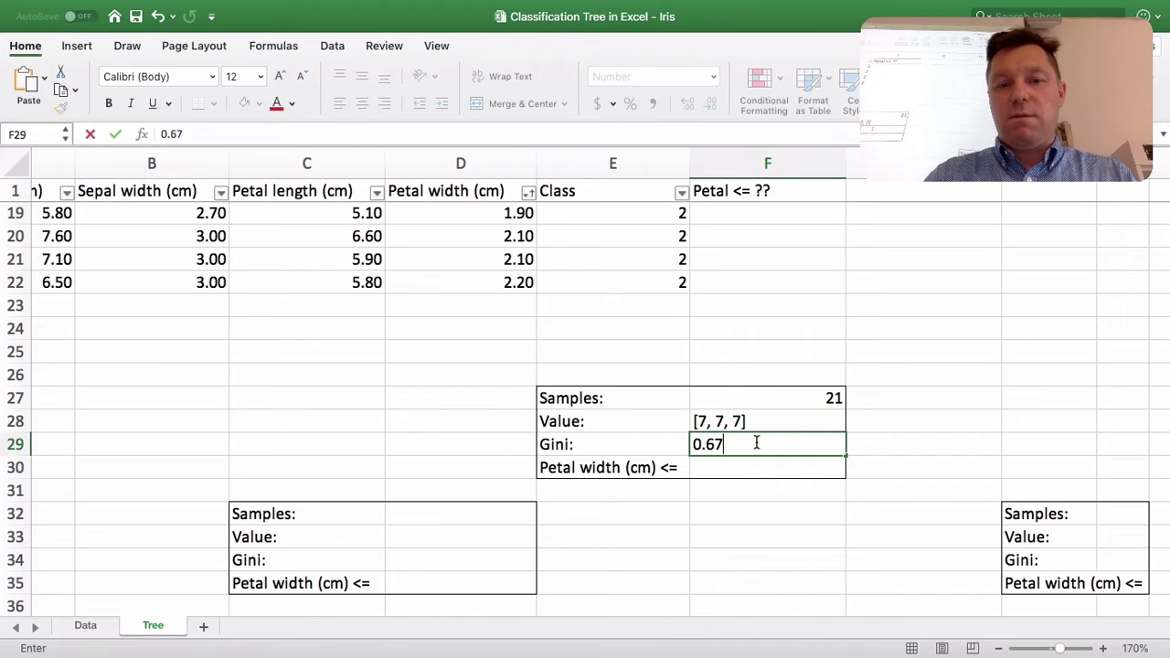
pyautogui.press('Return')
pyautogui.click(756, 443)
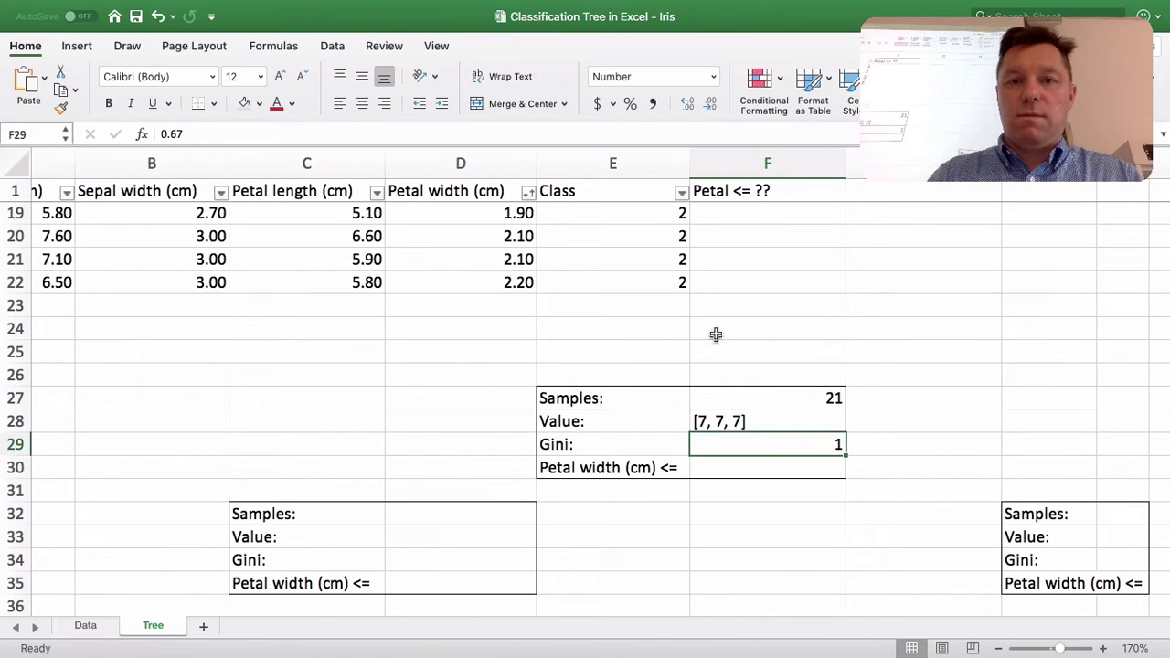
pyautogui.click(652, 105)
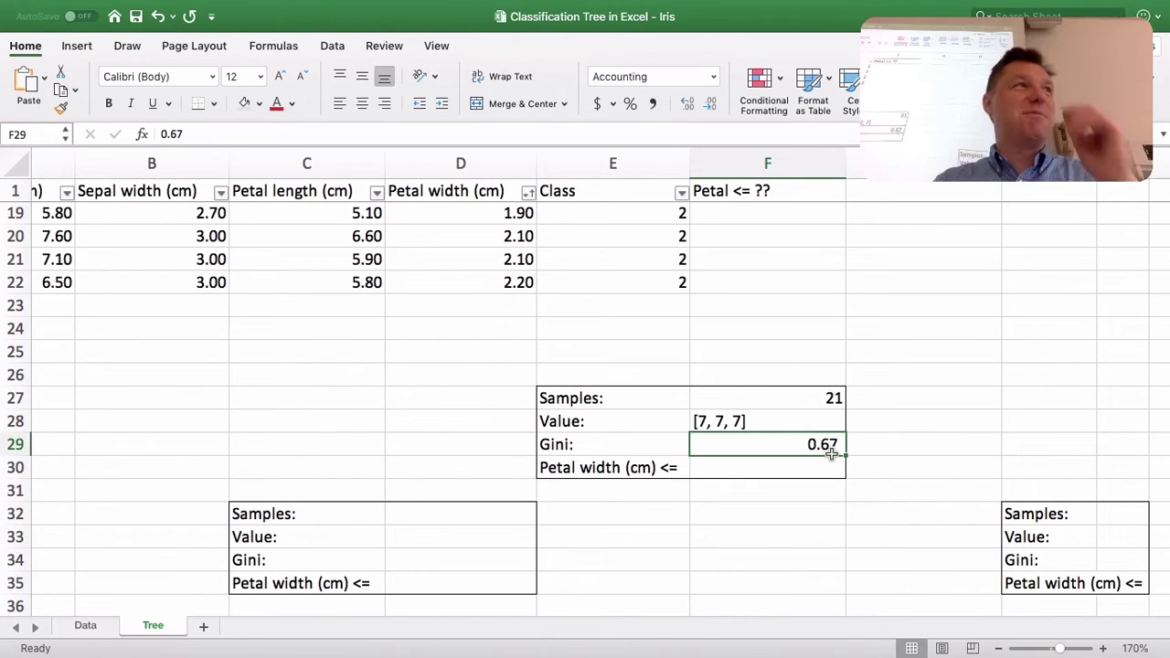
# Step: Switch to Google Chrome and review the classification tree task in the Homework 5 notebook
pyautogui.hscroll(3, 830, 454)
pyautogui.scroll(-1, 830, 454)
pyautogui.scroll(1, 831, 455)
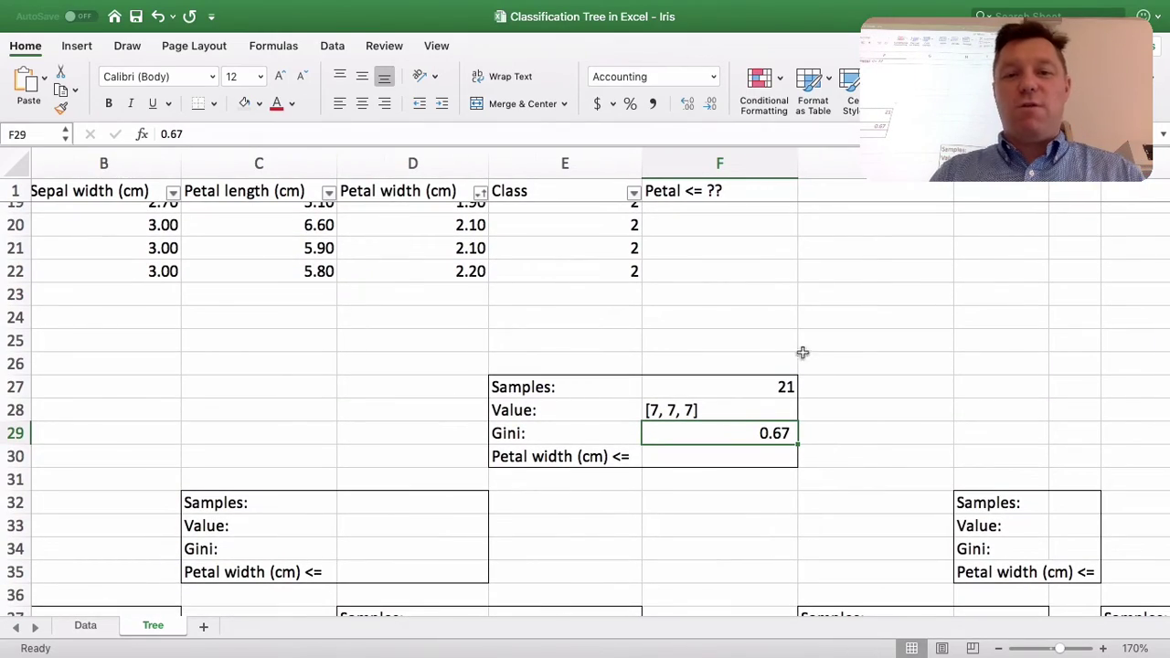
pyautogui.hotkey('ctrl', 'Right')
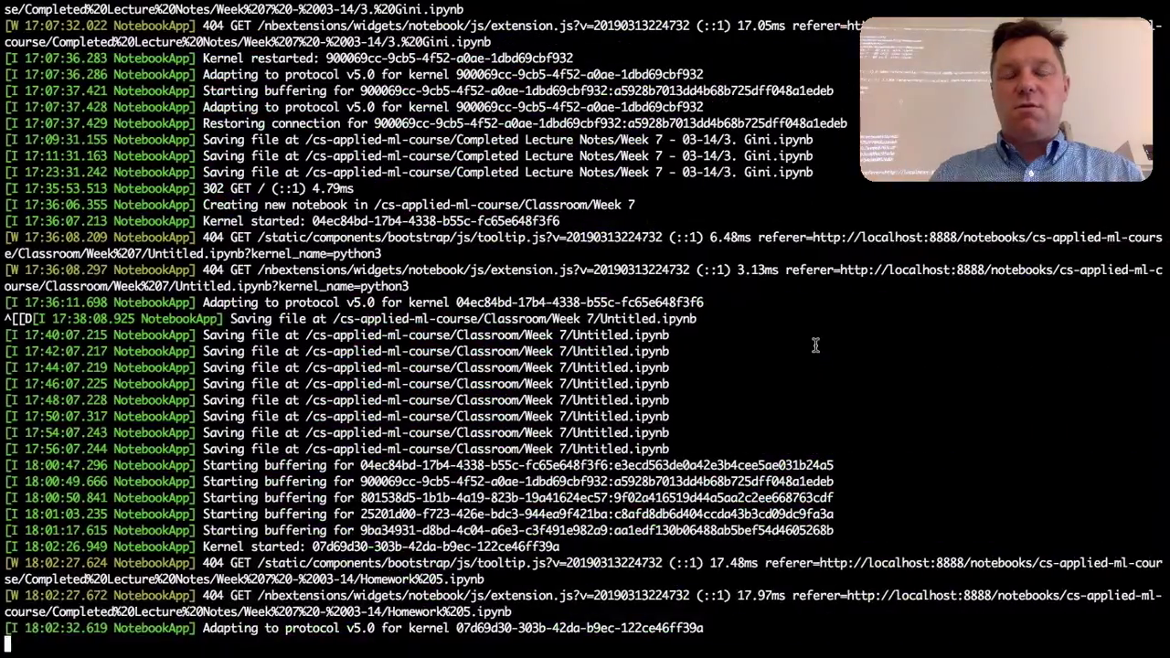
pyautogui.hotkey('ctrl', 'Up')
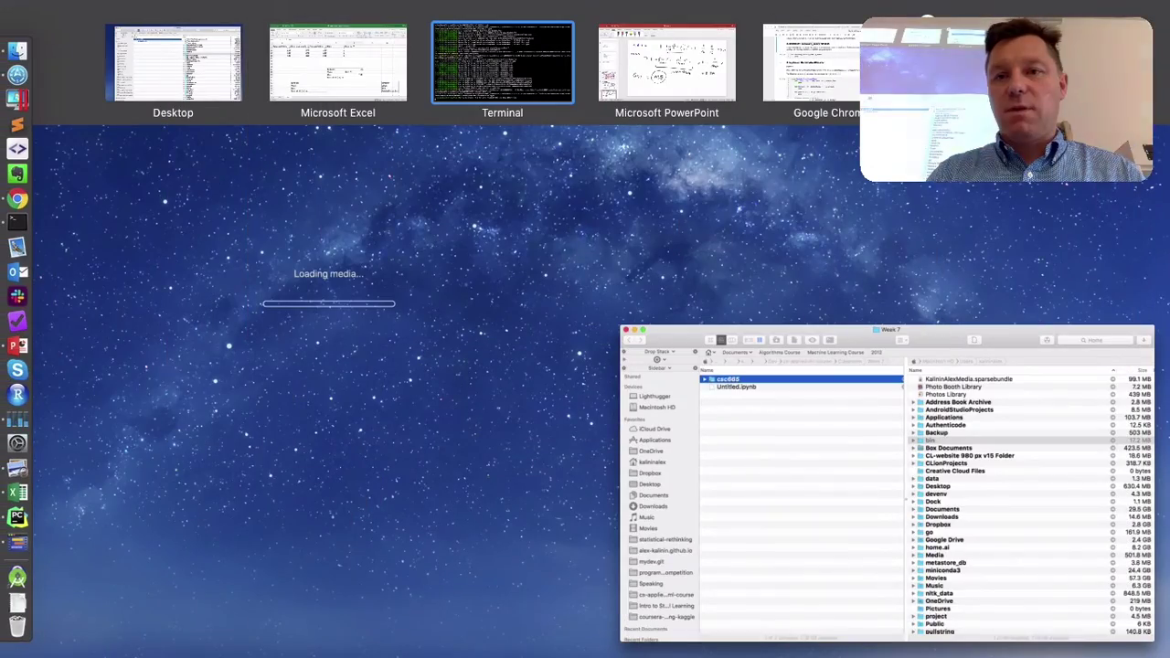
pyautogui.click(804, 57)
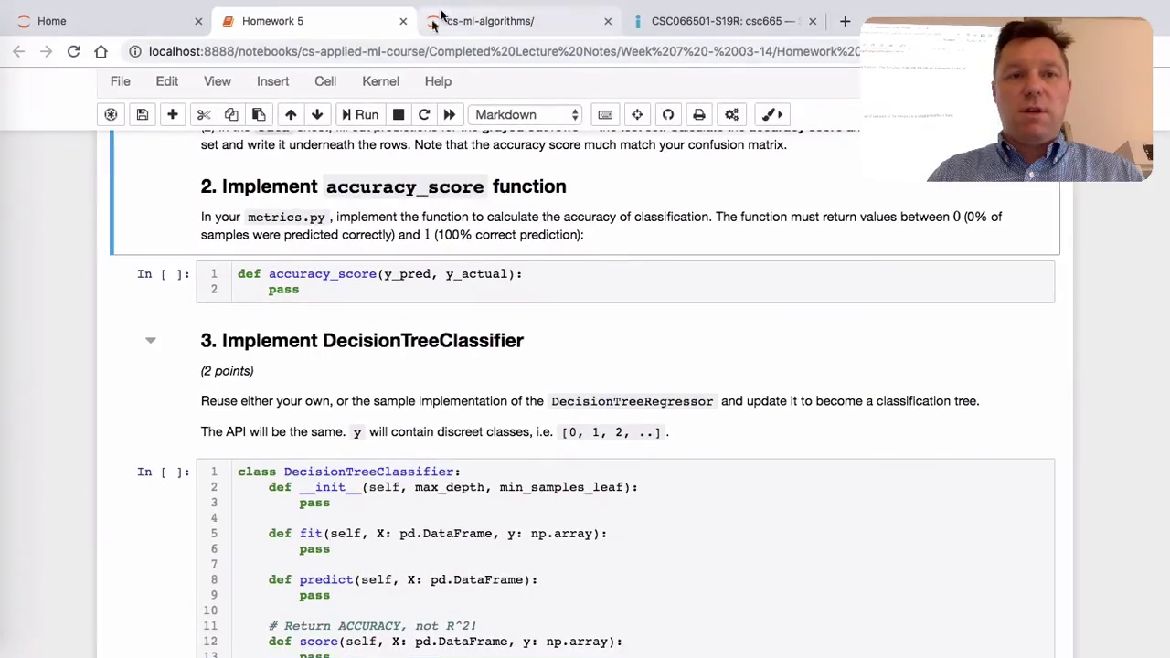
pyautogui.scroll(-1, 461, 254)
pyautogui.scroll(5, 458, 253)
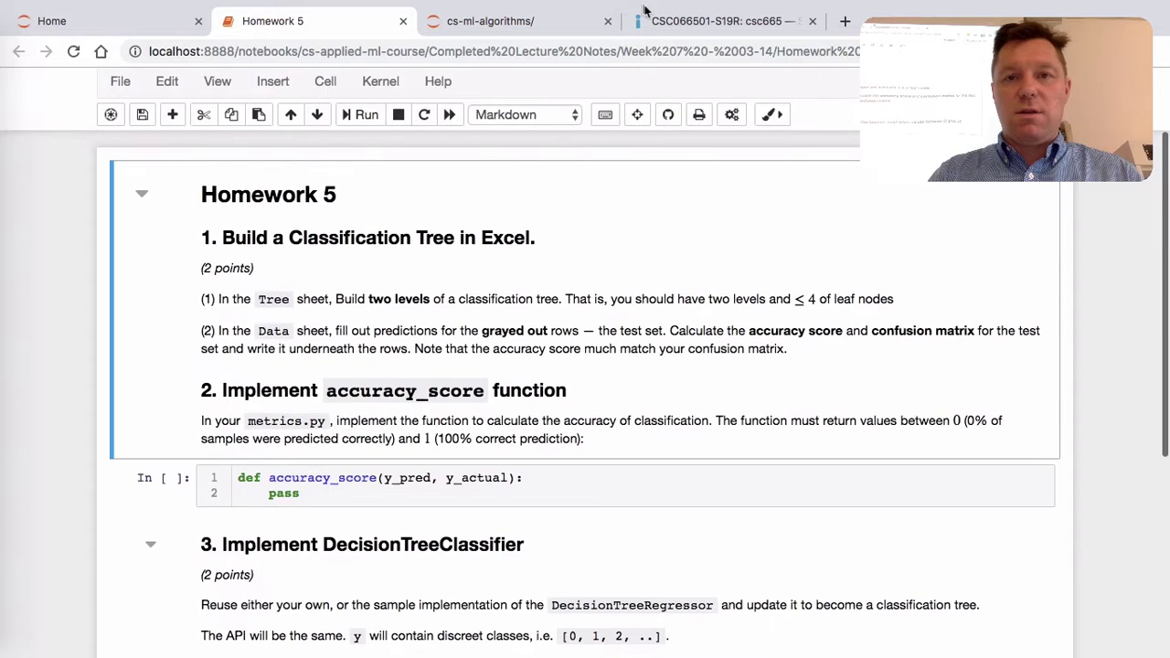
# Step: Open the notebook "03. Classification — Decision Trees on Iris.ipynb" from Completed Lecture Notes, folder "Week 6 - 03-07"
pyautogui.click(456, 18)
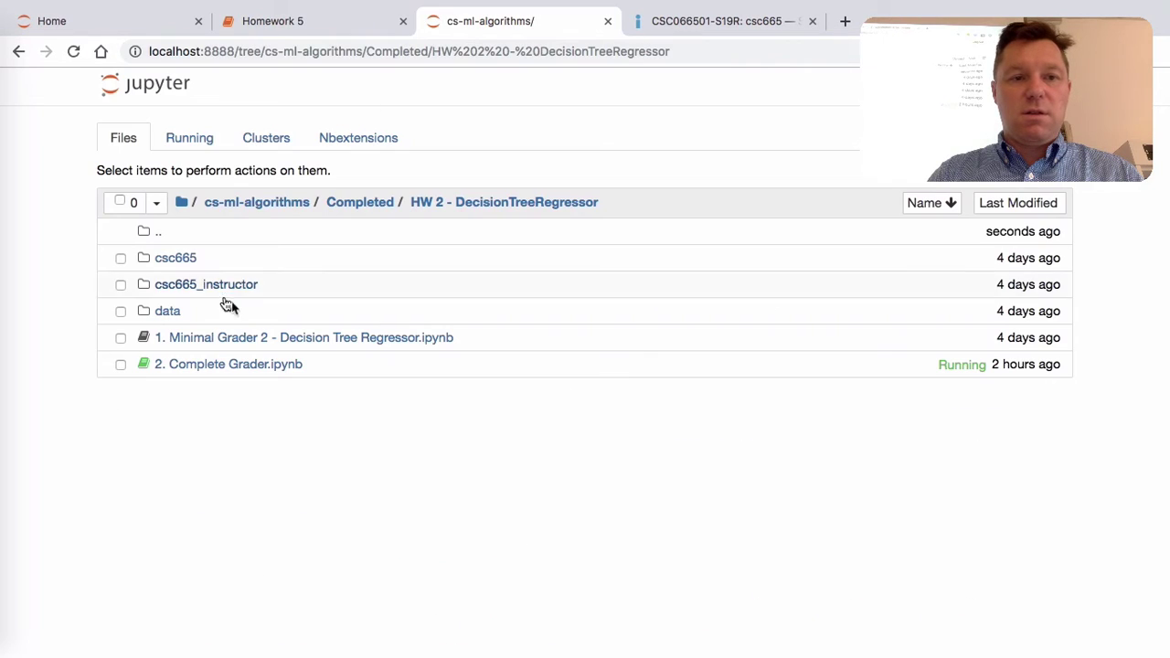
pyautogui.click(120, 16)
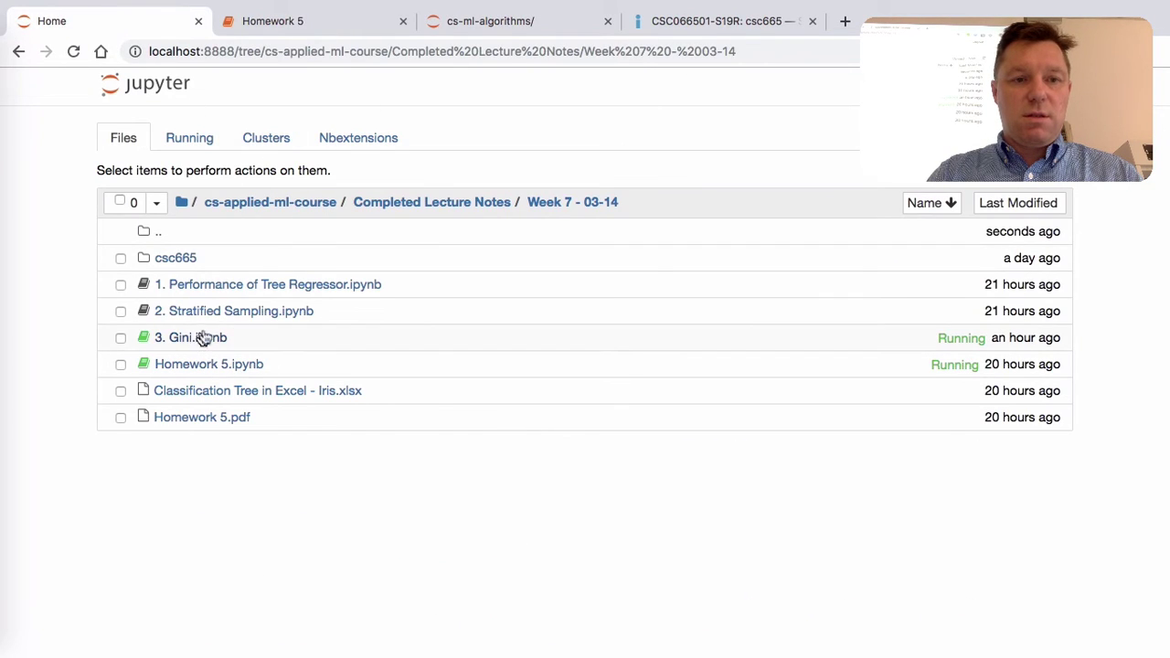
pyautogui.click(457, 203)
pyautogui.click(203, 523)
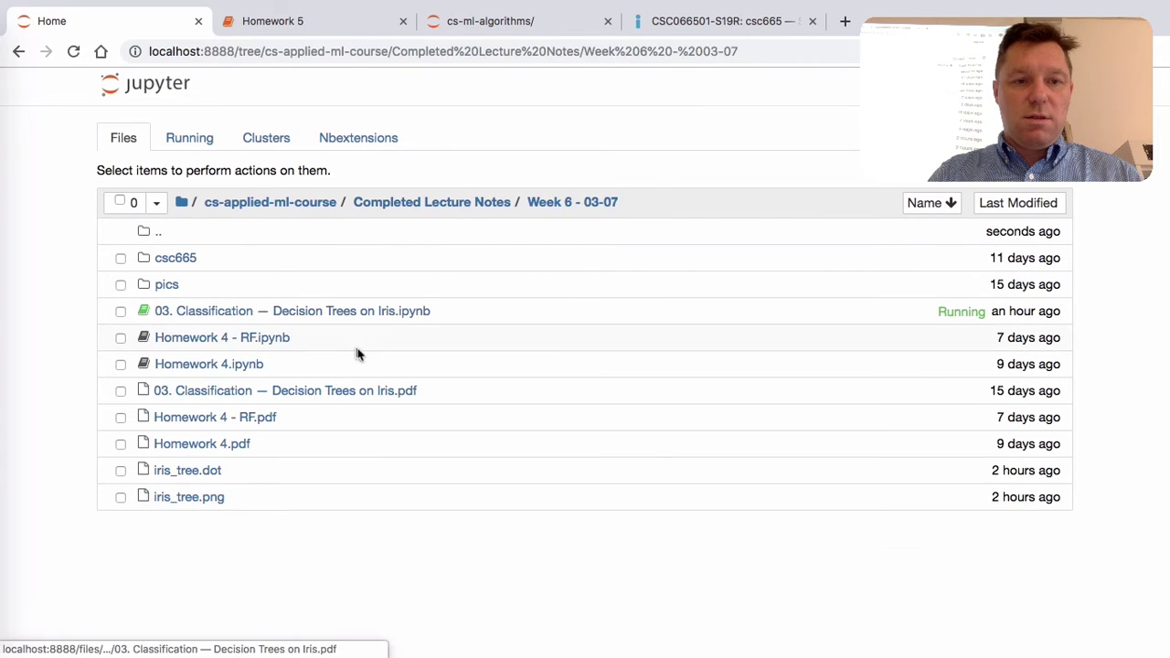
pyautogui.click(265, 312)
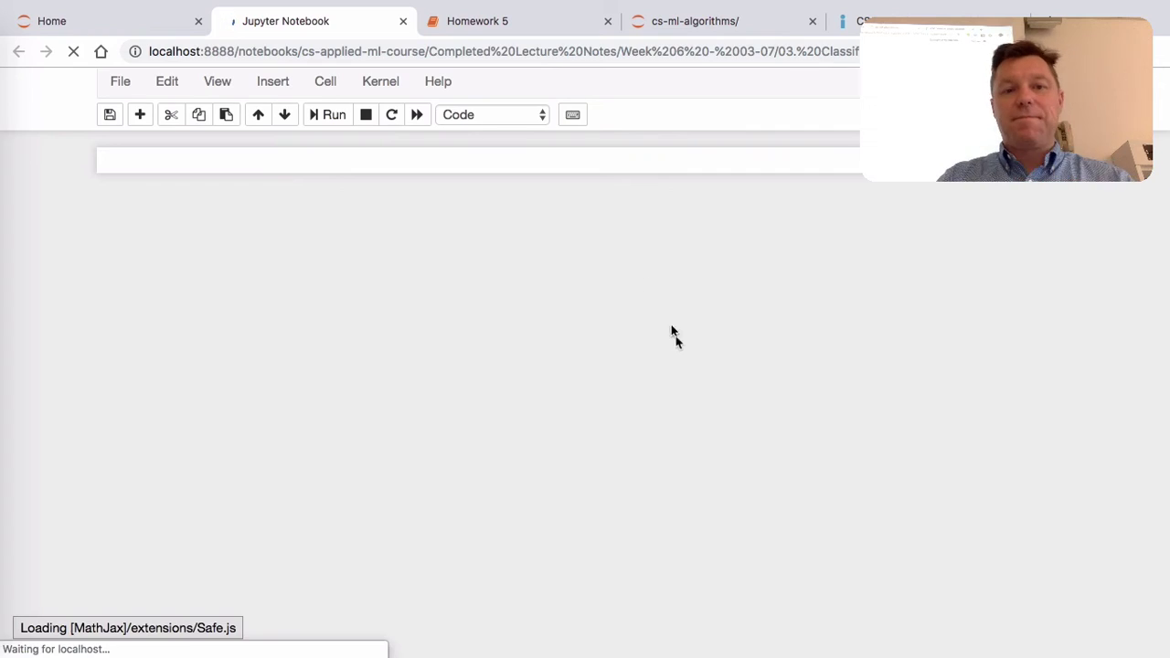
# Step: Examine the root node of the Iris decision tree visualization in the notebook, including its Gini, samples and value
pyautogui.scroll(-20, 675, 392)
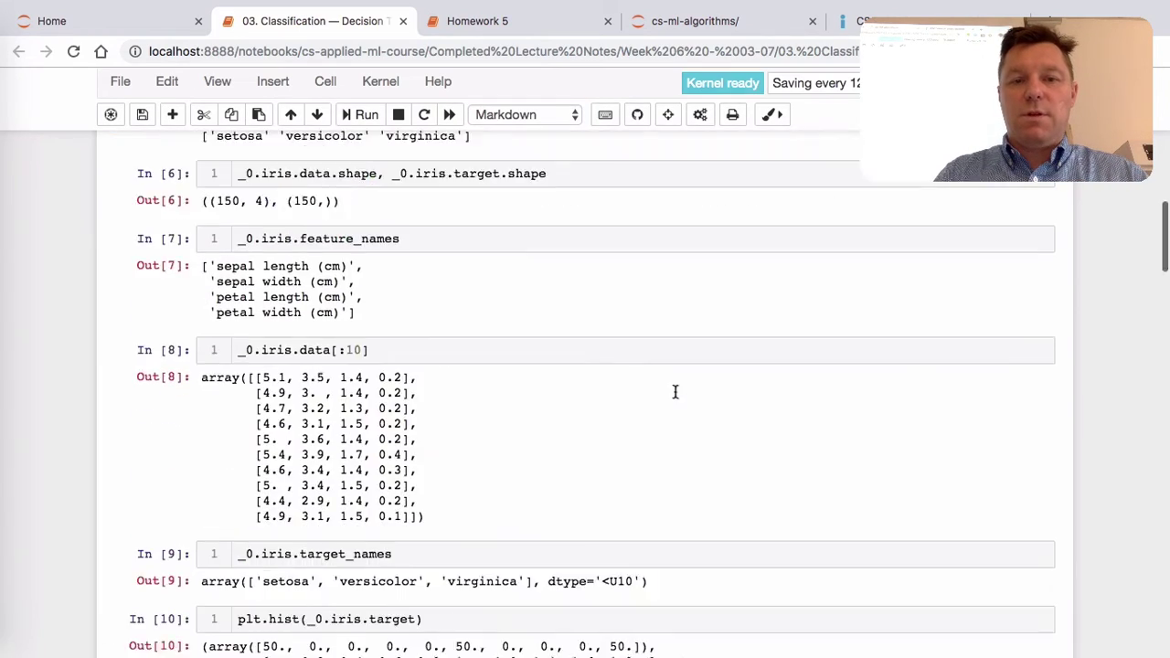
pyautogui.scroll(3, 674, 392)
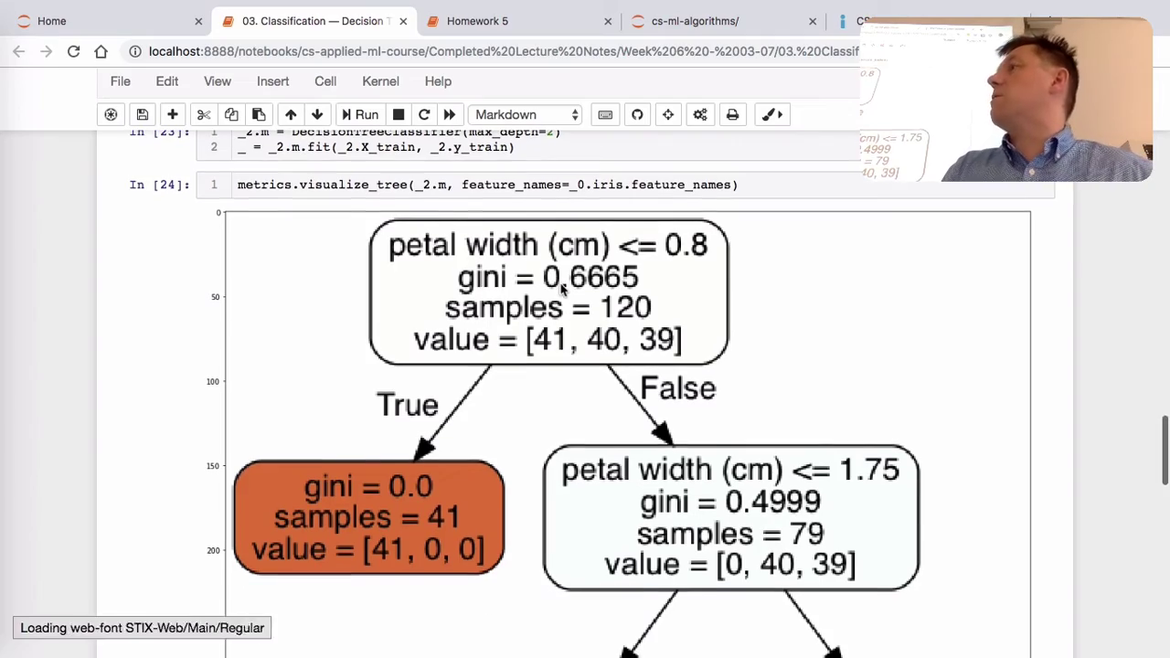
pyautogui.hotkey('ctrl', 'Right')
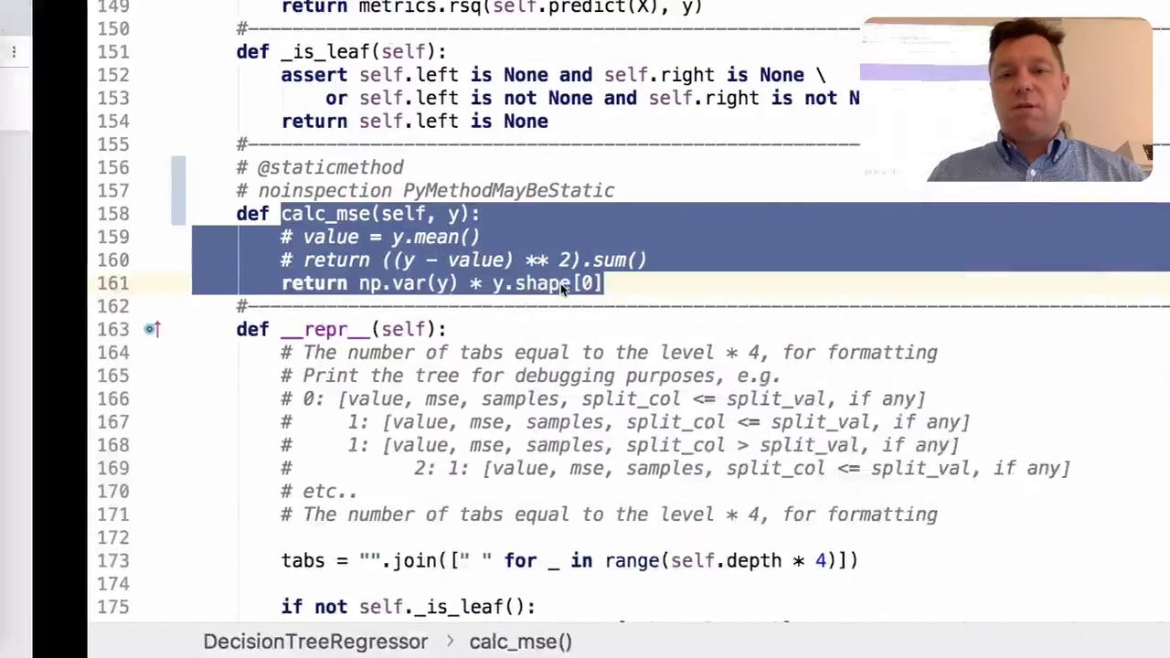
# Step: Switch back to Excel and review the Gini values and the petal widths around the split below row 8
pyautogui.hotkey('ctrl', 'Left')
pyautogui.hotkey('ctrl', 'Left')
pyautogui.hotkey('ctrl', 'Left')
pyautogui.hotkey('ctrl', 'Left')
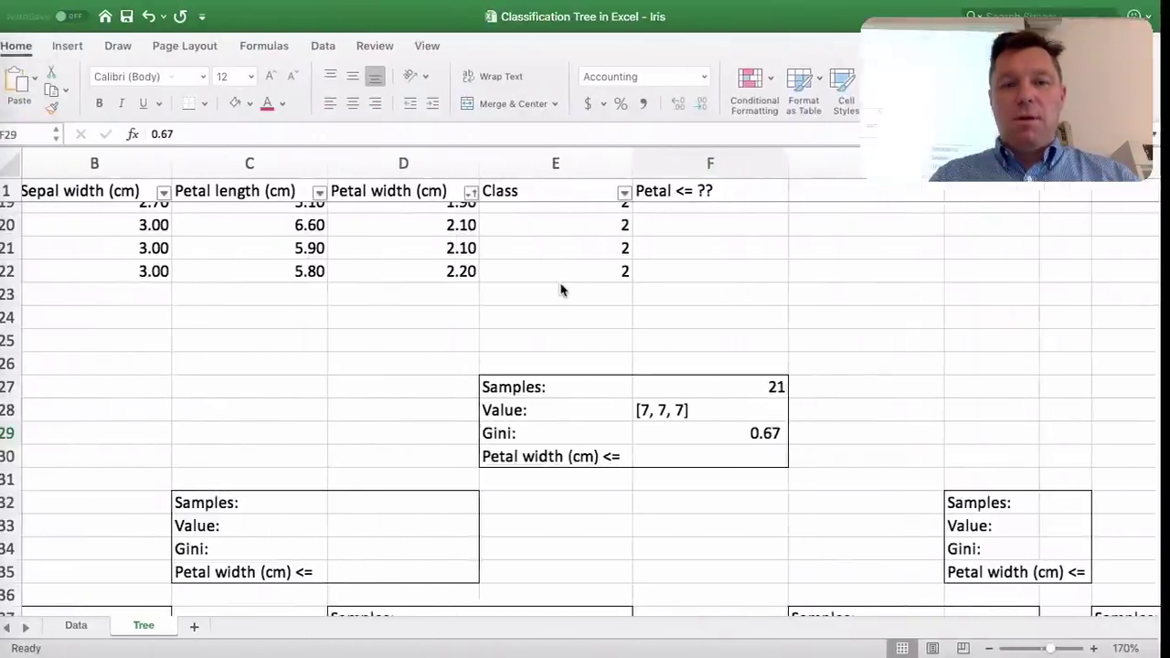
pyautogui.click(740, 456)
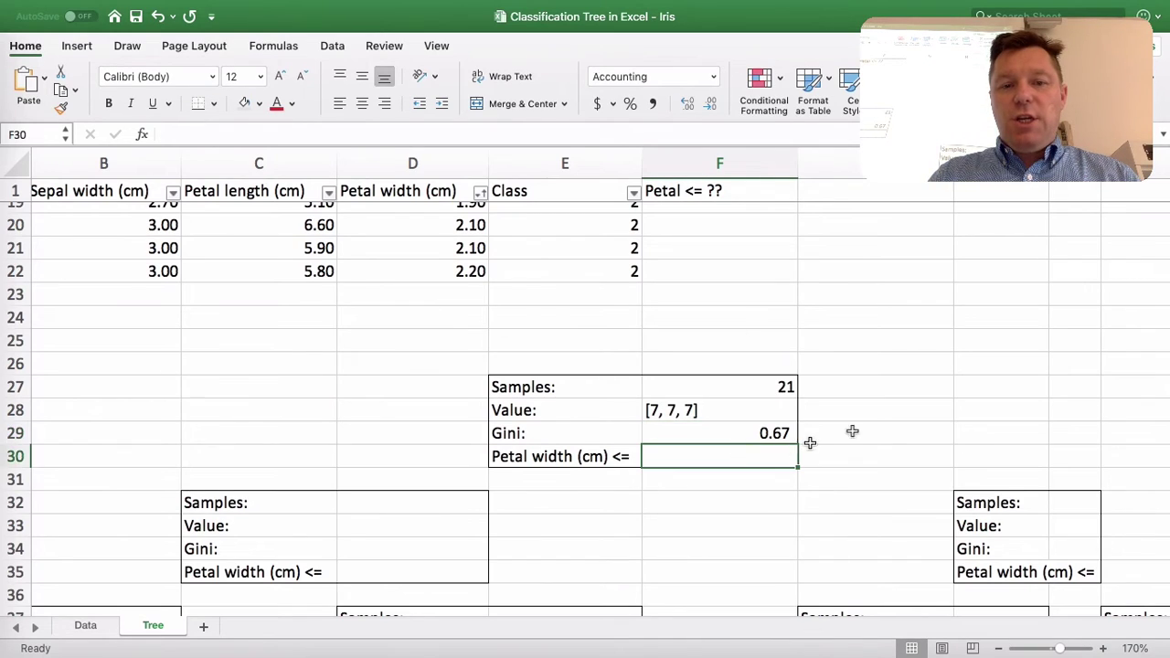
pyautogui.scroll(-1, 874, 417)
pyautogui.scroll(2, 874, 418)
pyautogui.scroll(8, 874, 417)
pyautogui.hscroll(-1, 874, 418)
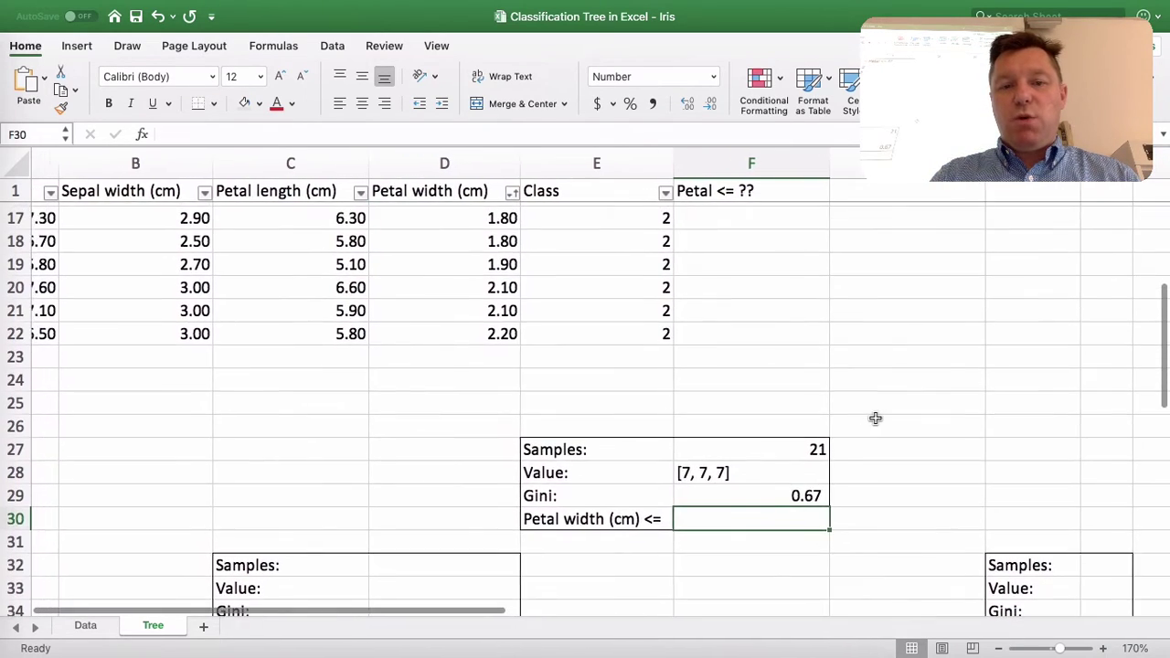
pyautogui.scroll(1, 874, 417)
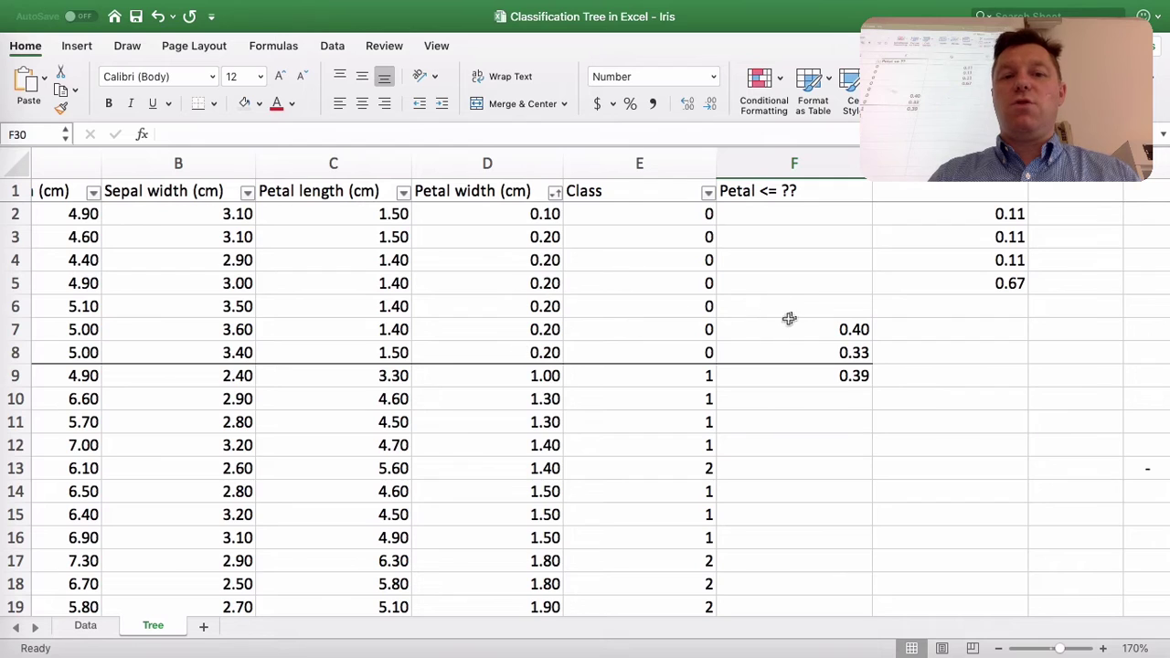
pyautogui.scroll(-1, 788, 318)
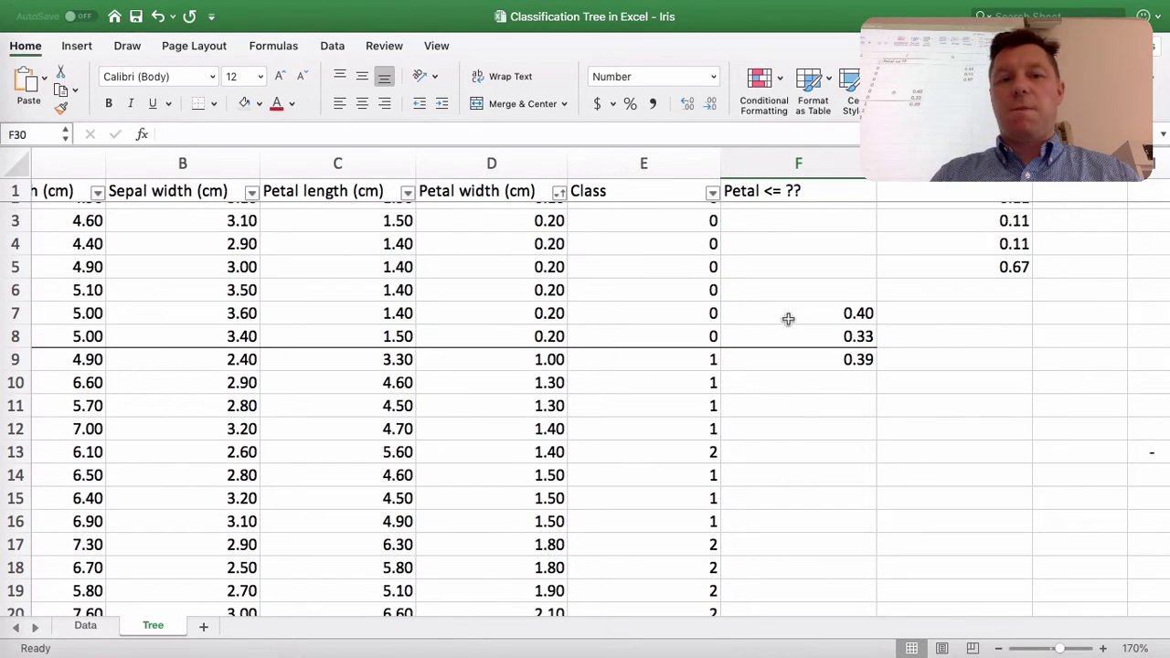
pyautogui.click(547, 337)
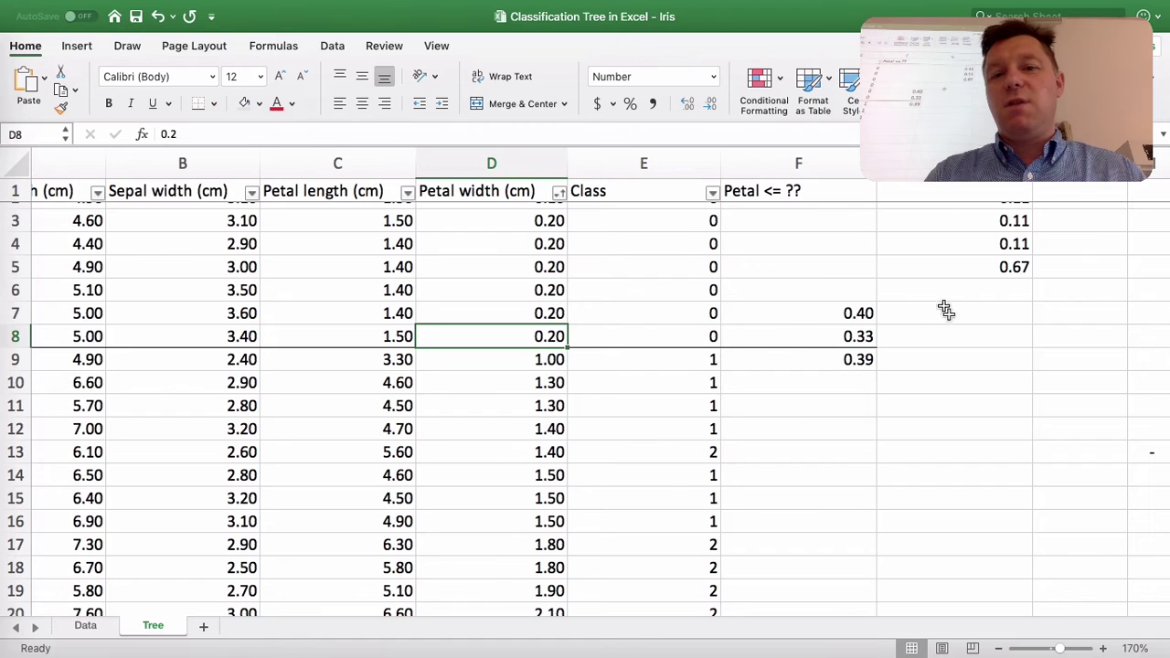
pyautogui.click(946, 342)
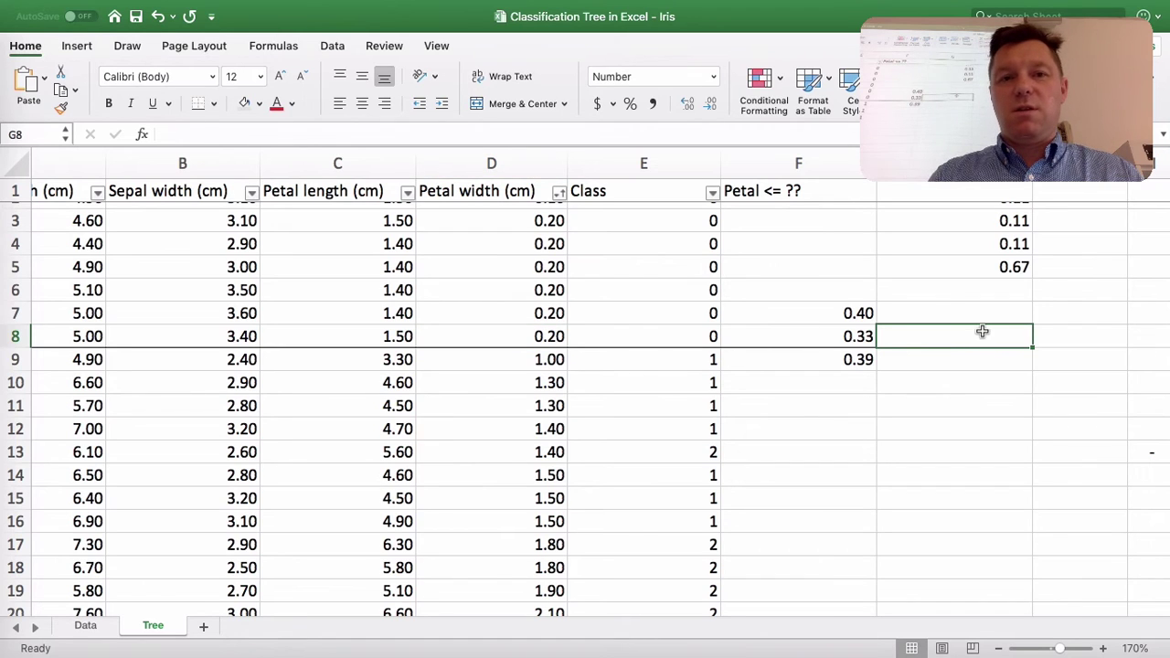
# Step: Check the root node's petal width threshold in the notebook's tree visualization in Google Chrome, and return to Excel
pyautogui.hotkey('ctrl', 'Up')
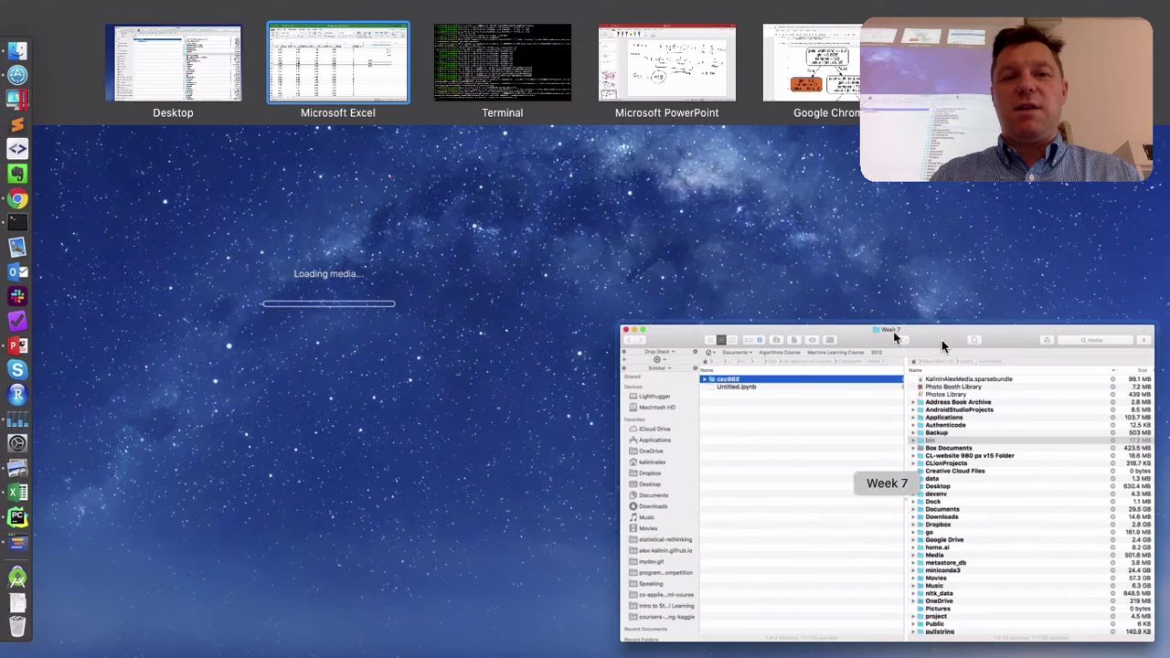
pyautogui.click(842, 80)
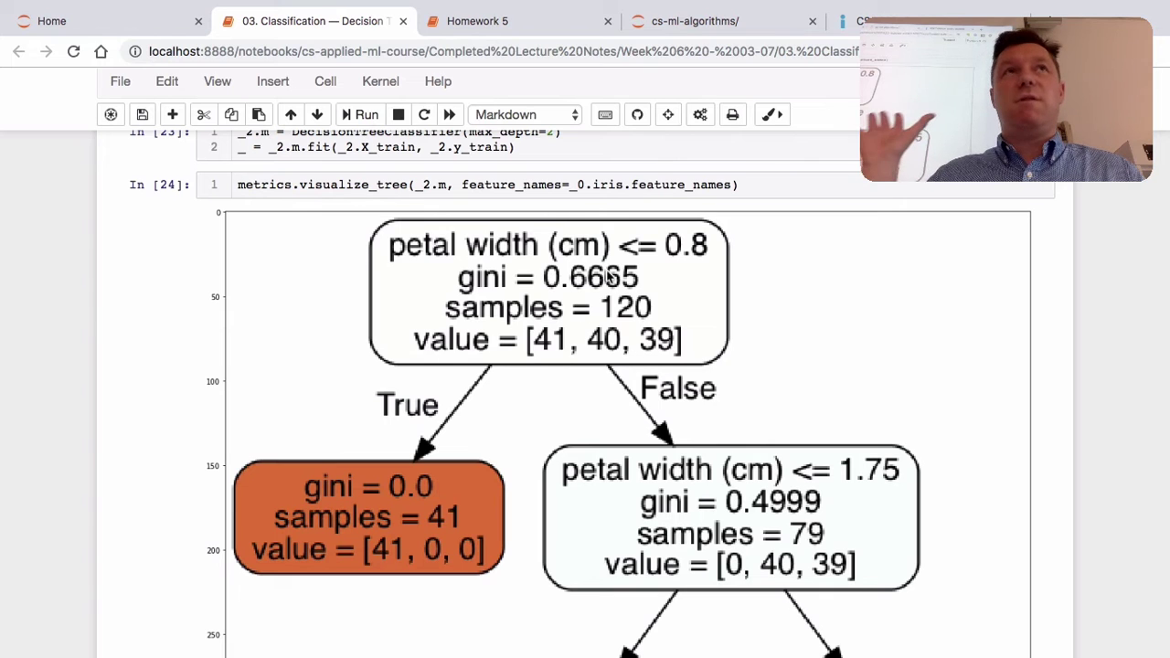
pyautogui.hotkey('ctrl', 'Up')
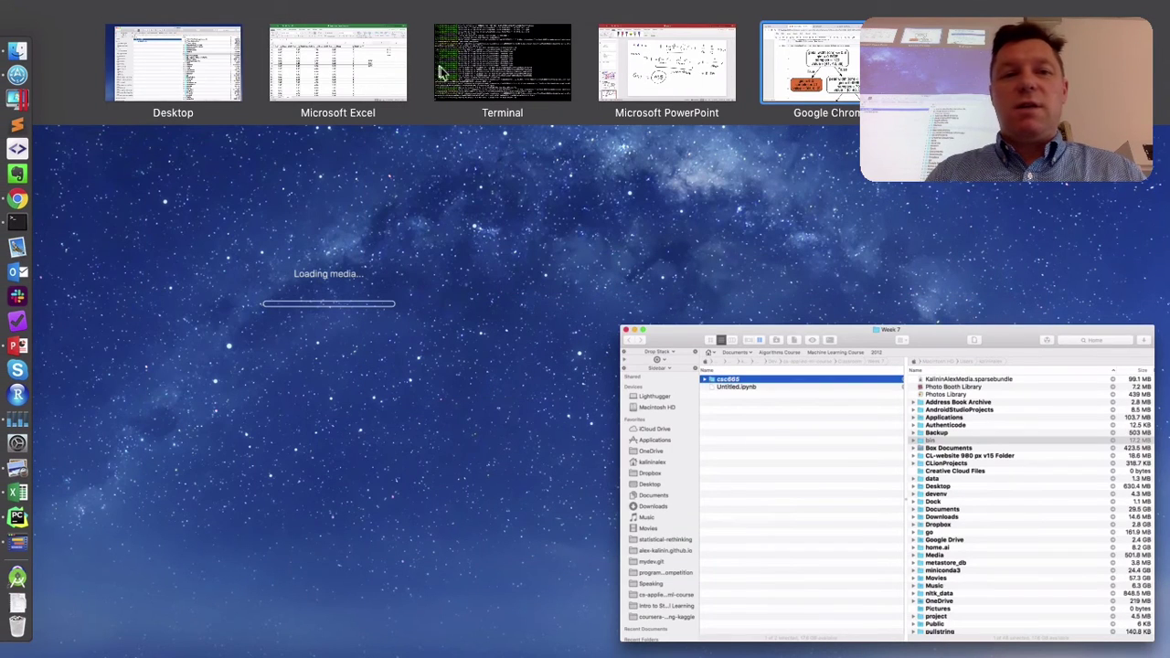
pyautogui.click(397, 77)
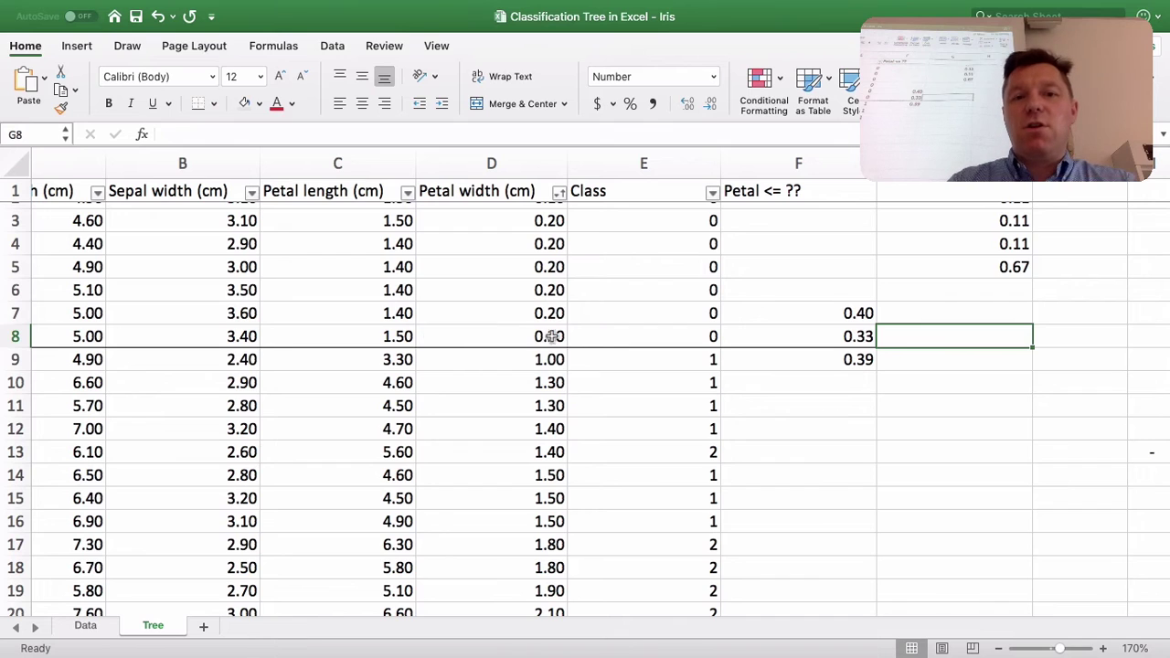
# Step: Compare the petal widths on both sides of the split line, in D8 and D9
pyautogui.moveTo(542, 335); pyautogui.dragTo(542, 358)
pyautogui.scroll(-2, 542, 358)
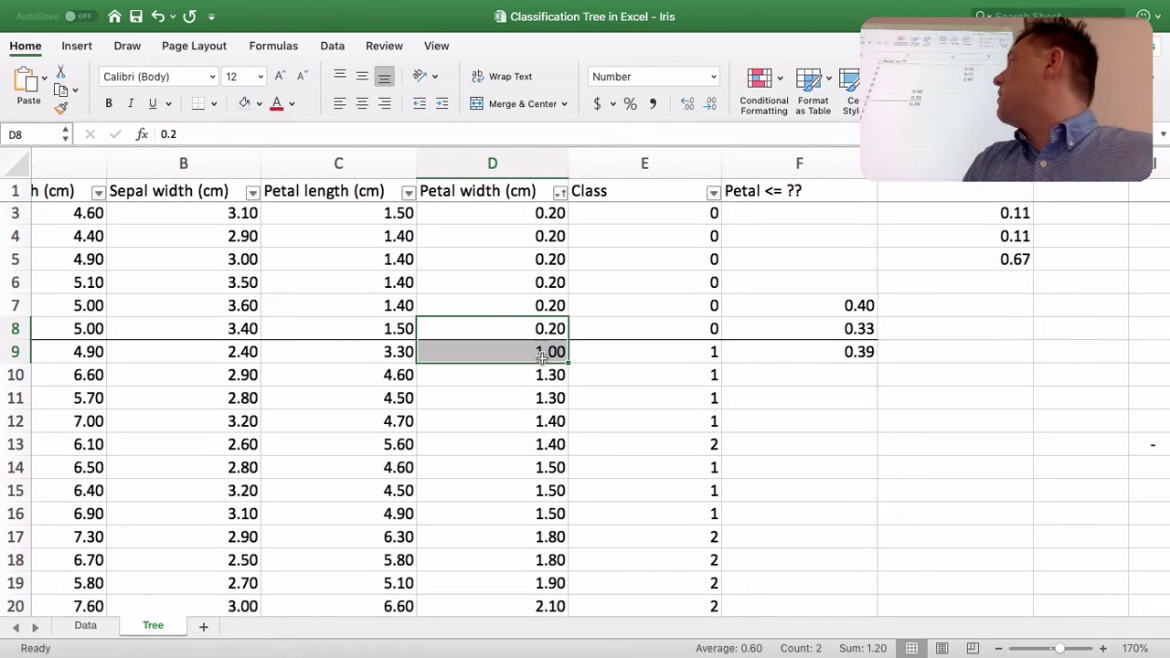
pyautogui.click(540, 304)
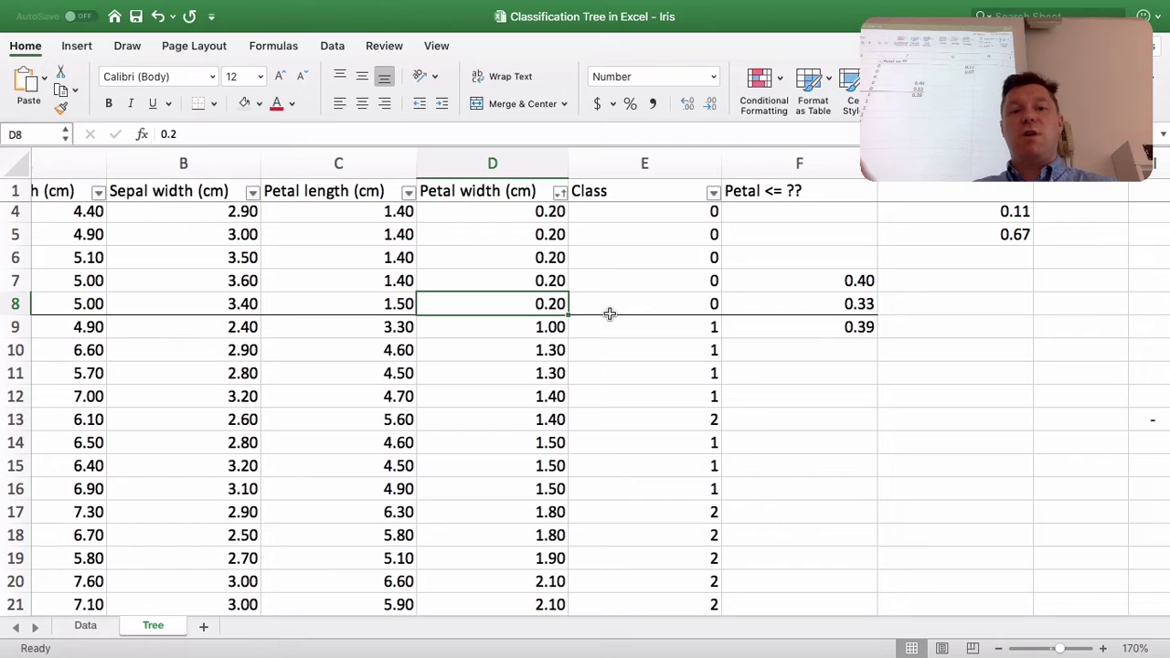
pyautogui.scroll(-3, 610, 313)
pyautogui.scroll(3, 610, 313)
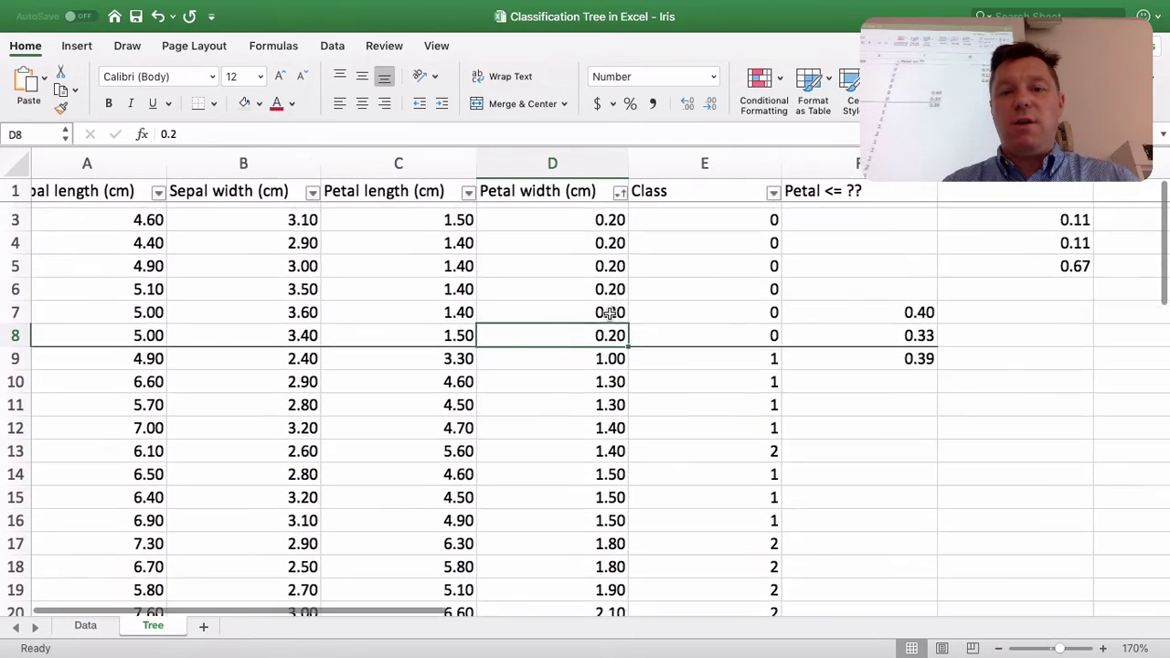
# Step: Enter 0.9999999 as the root node's petal width threshold in F30
pyautogui.scroll(-5, 609, 314)
pyautogui.scroll(-2, 609, 314)
pyautogui.click(816, 490)
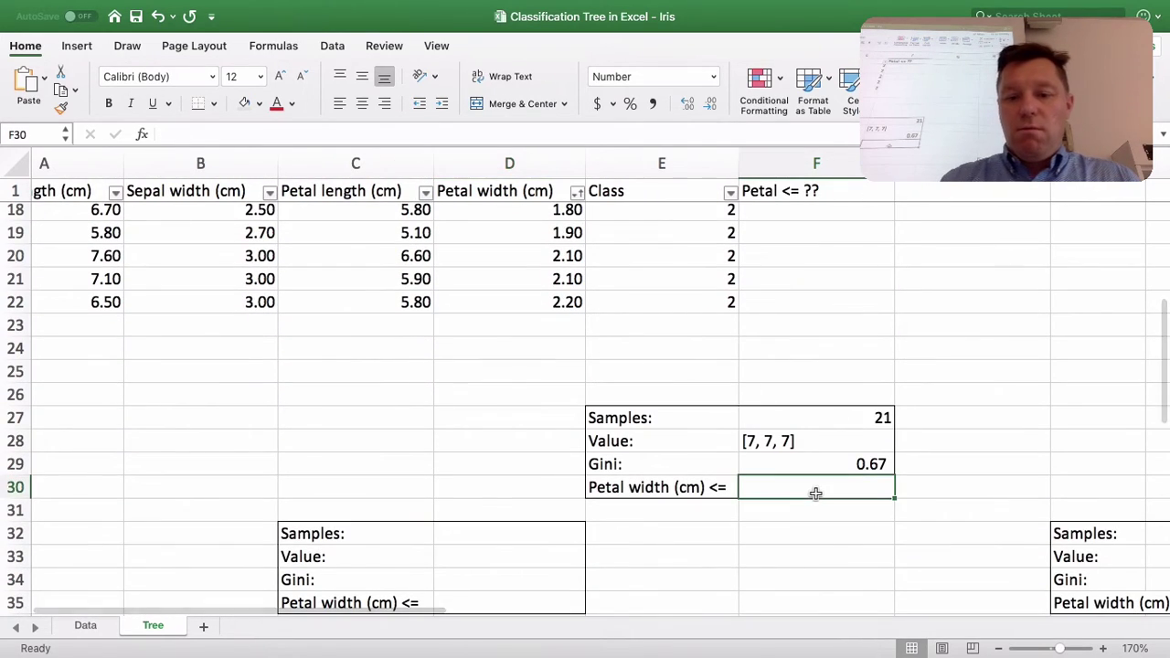
pyautogui.write('0.9999999')
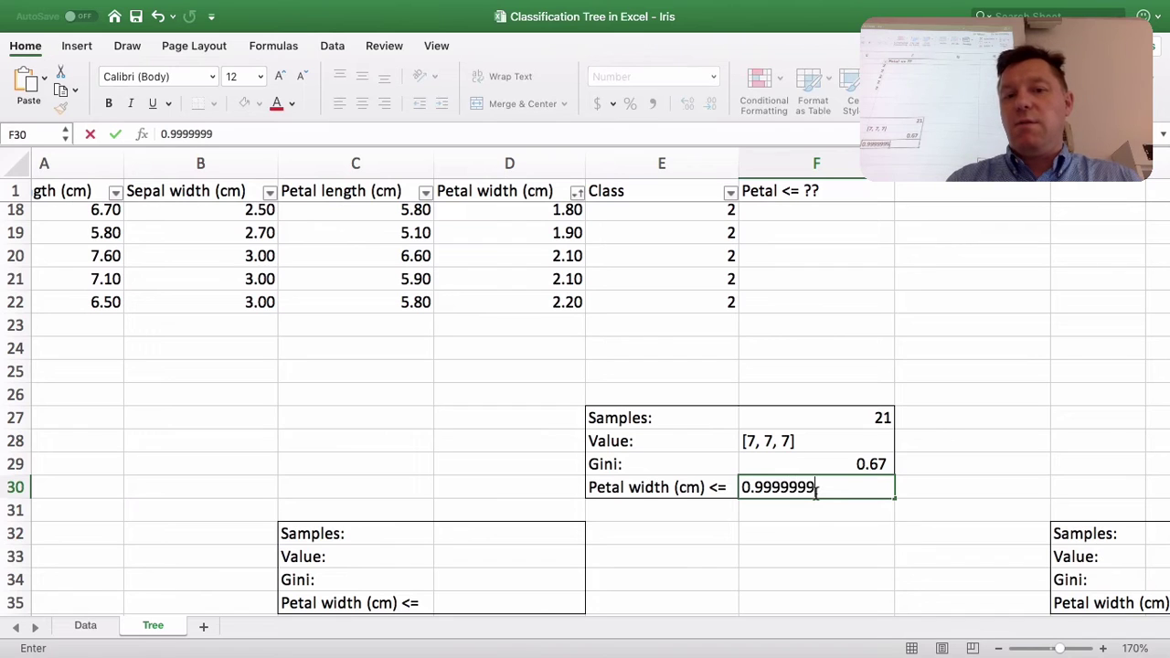
pyautogui.press('Return')
pyautogui.click(816, 477)
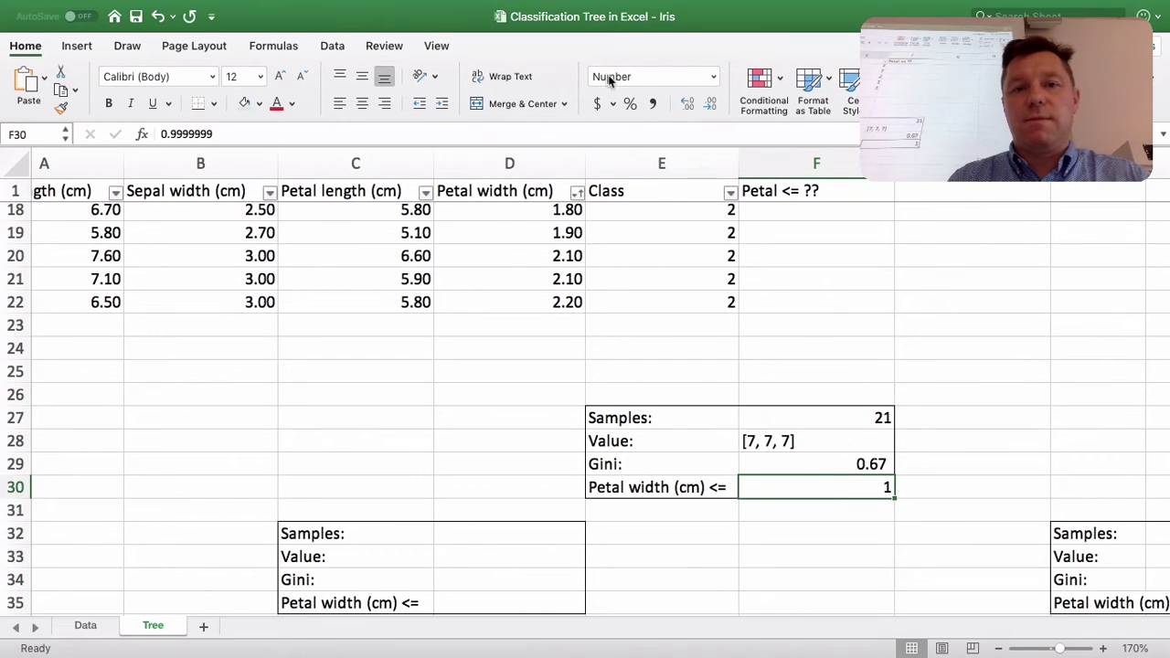
# Step: Apply the comma number style to the root node's threshold in F30 and extend it to eight decimals
pyautogui.click(654, 104)
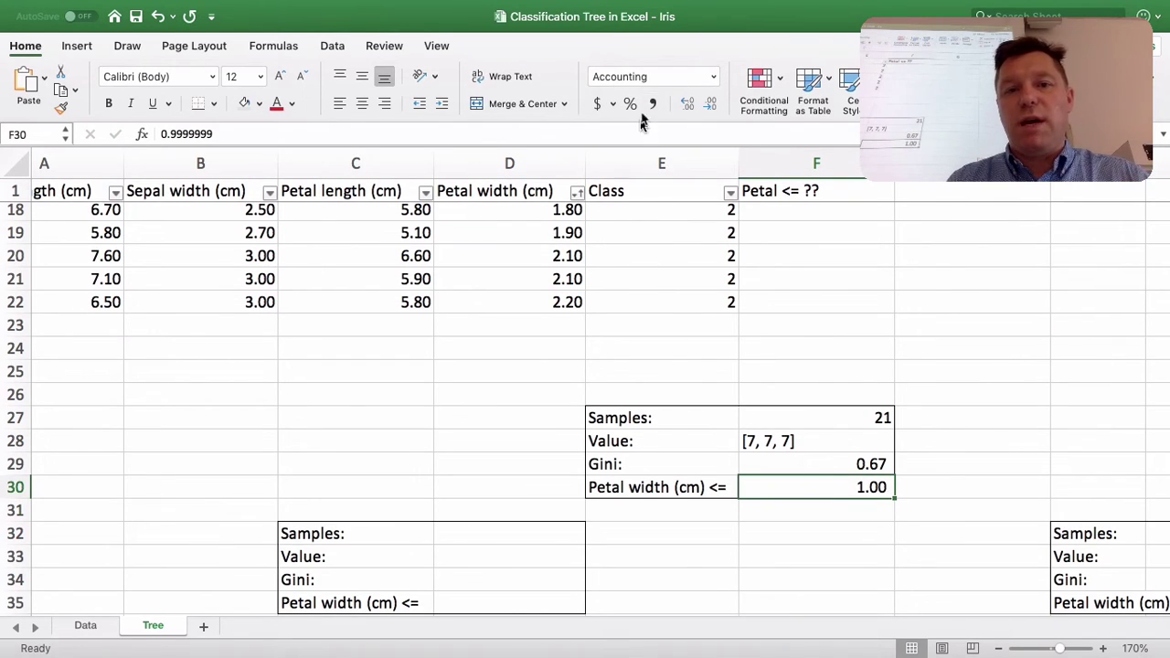
pyautogui.click(710, 104)
pyautogui.click(710, 104)
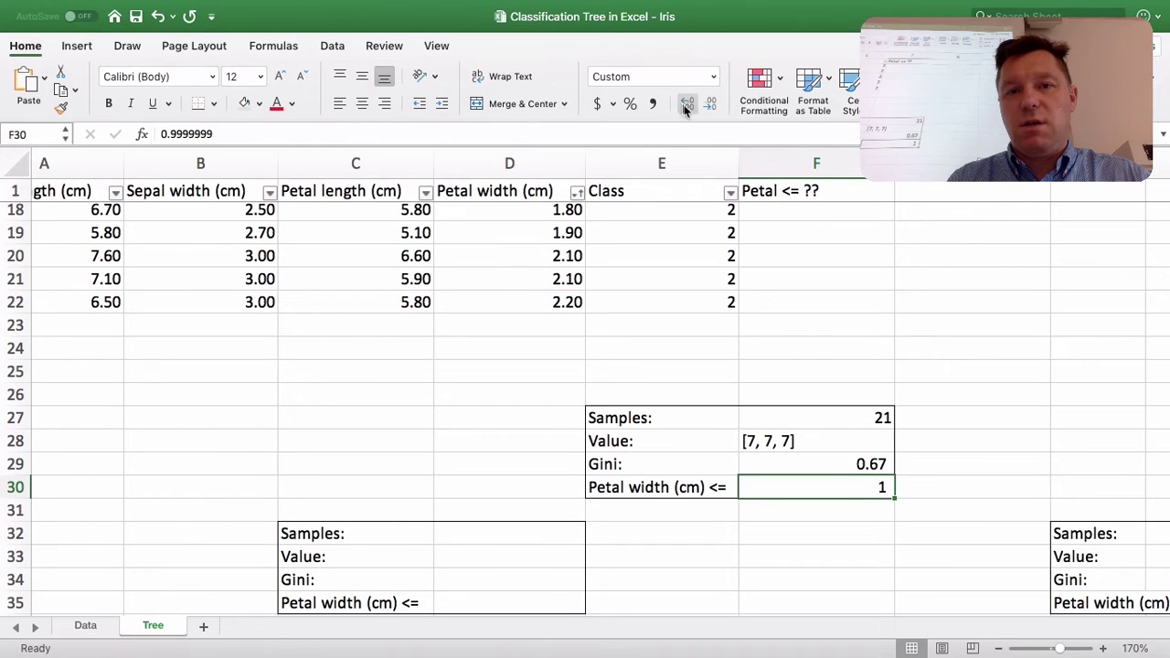
pyautogui.click(687, 104)
pyautogui.click(687, 104)
pyautogui.click(688, 105)
pyautogui.click(688, 104)
pyautogui.click(687, 104)
pyautogui.click(688, 105)
pyautogui.click(687, 104)
pyautogui.click(687, 104)
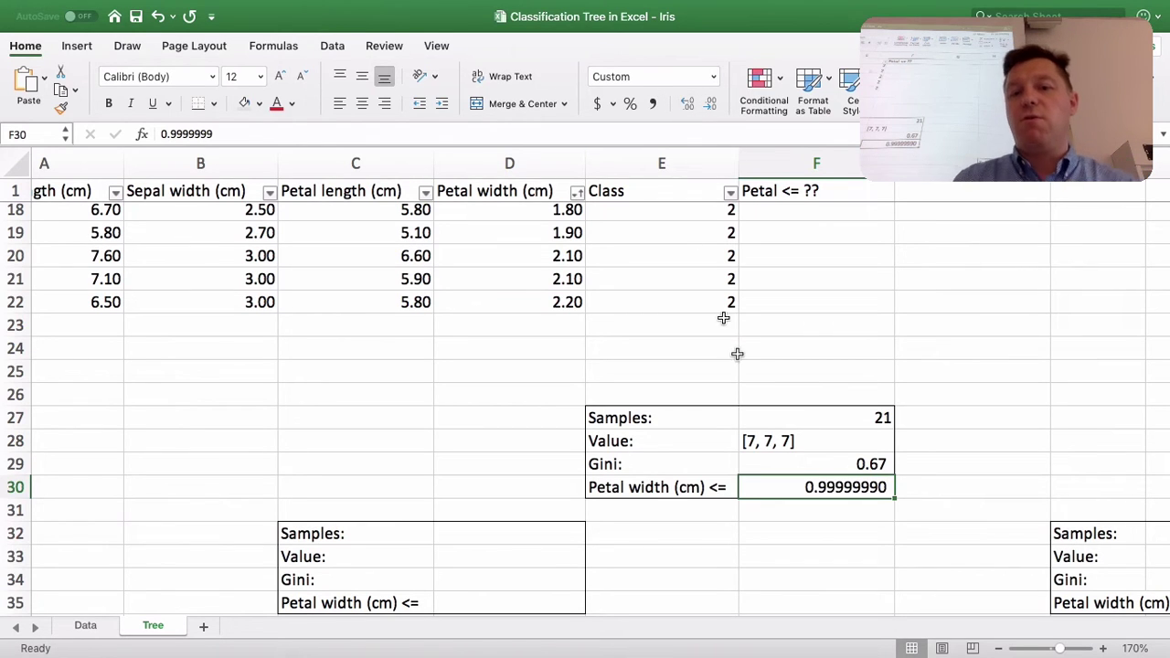
# Step: Examine the last sample above the split line, A8:D8, and the rows below it
pyautogui.scroll(2, 775, 477)
pyautogui.scroll(2, 775, 477)
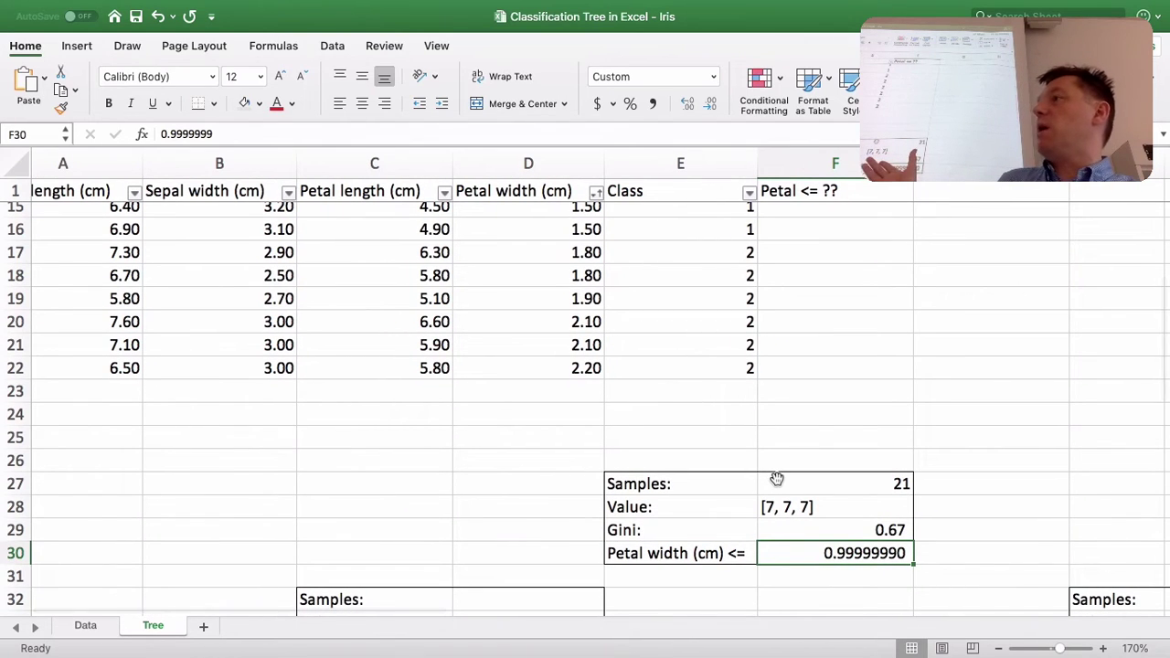
pyautogui.scroll(5, 776, 479)
pyautogui.scroll(6, 776, 479)
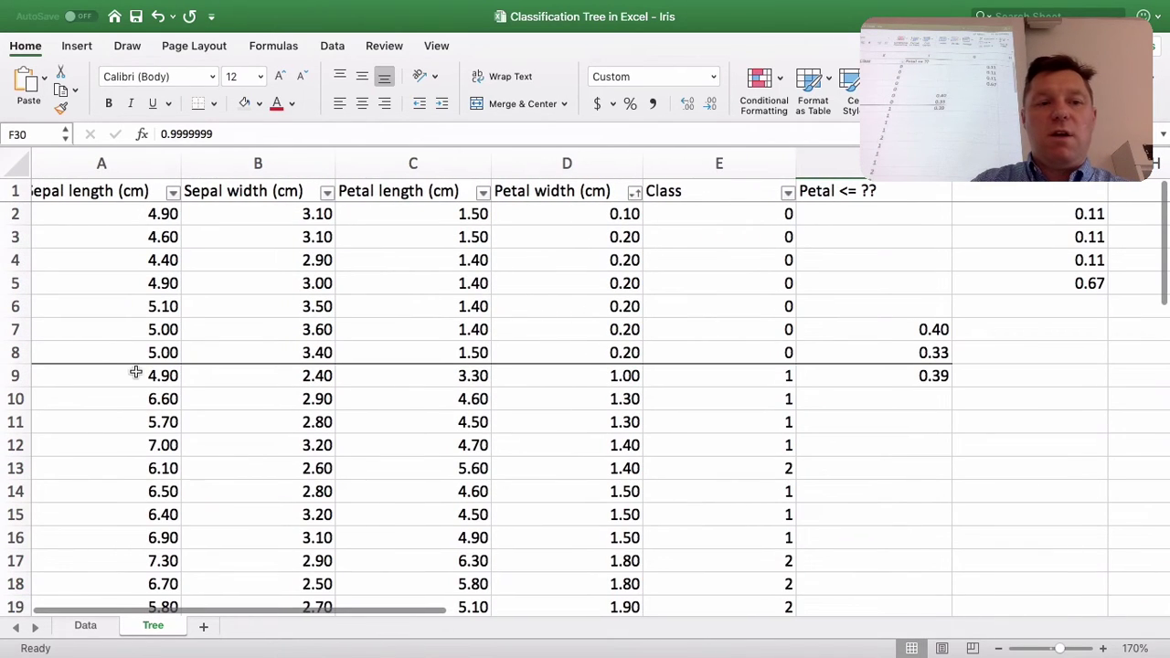
pyautogui.moveTo(99, 353); pyautogui.dragTo(647, 363)
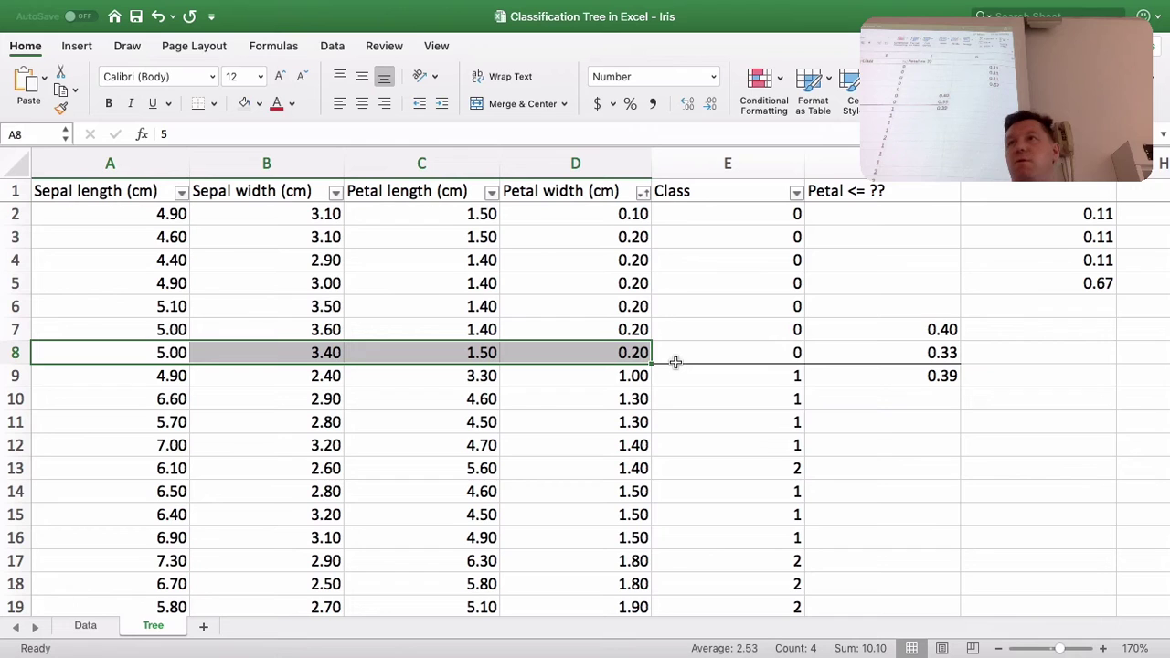
pyautogui.scroll(-8, 673, 362)
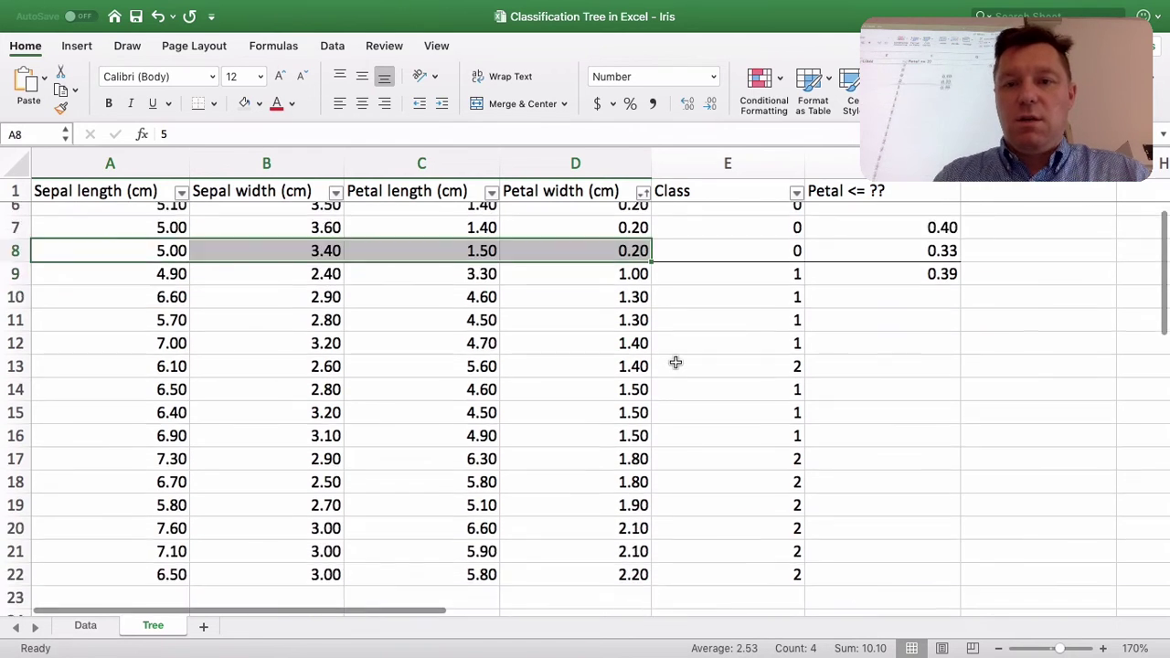
# Step: Calculate the split midpoint in F10 as the average of the petal widths in D8:D9
pyautogui.scroll(8, 673, 363)
pyautogui.click(921, 395)
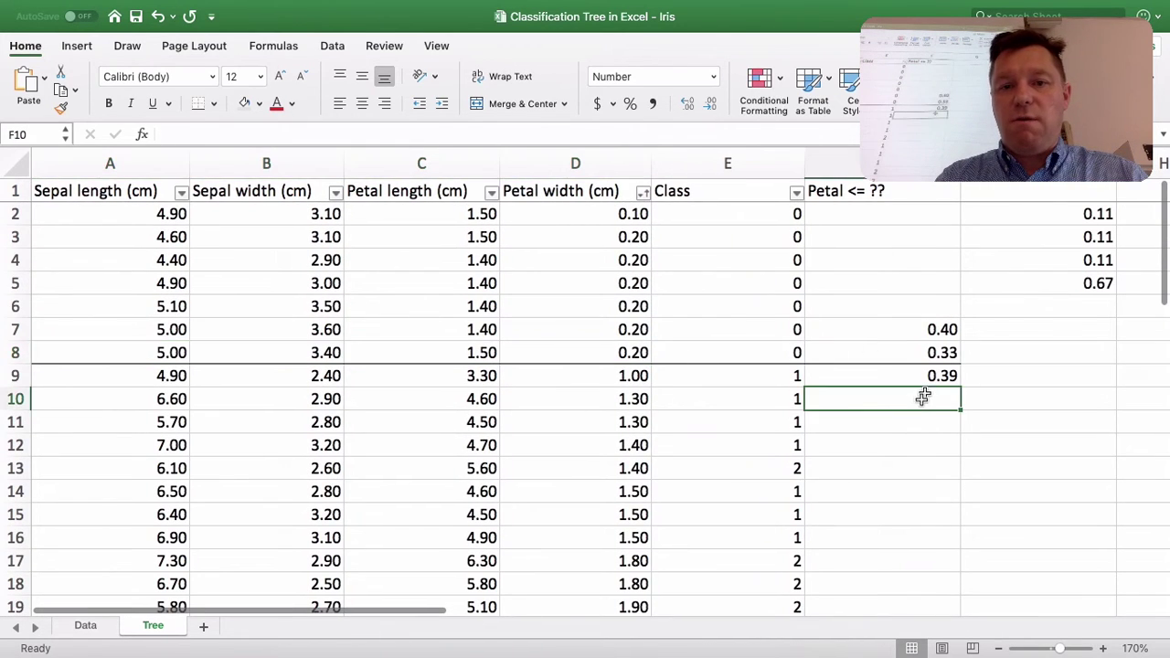
pyautogui.write('=')
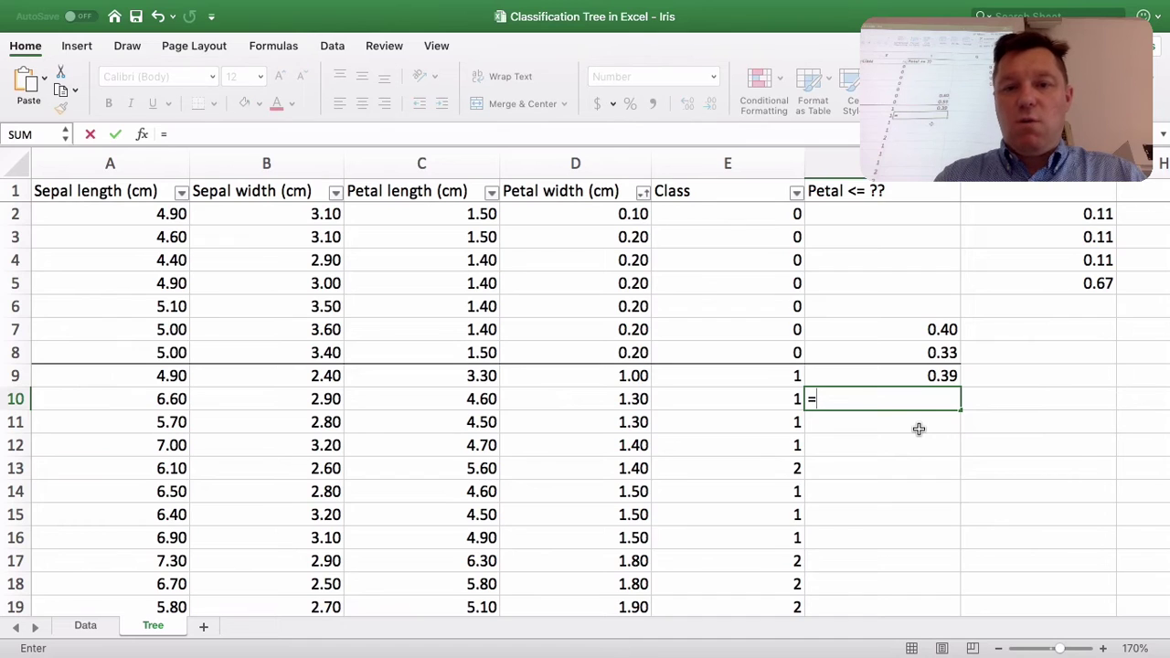
pyautogui.write('aver')
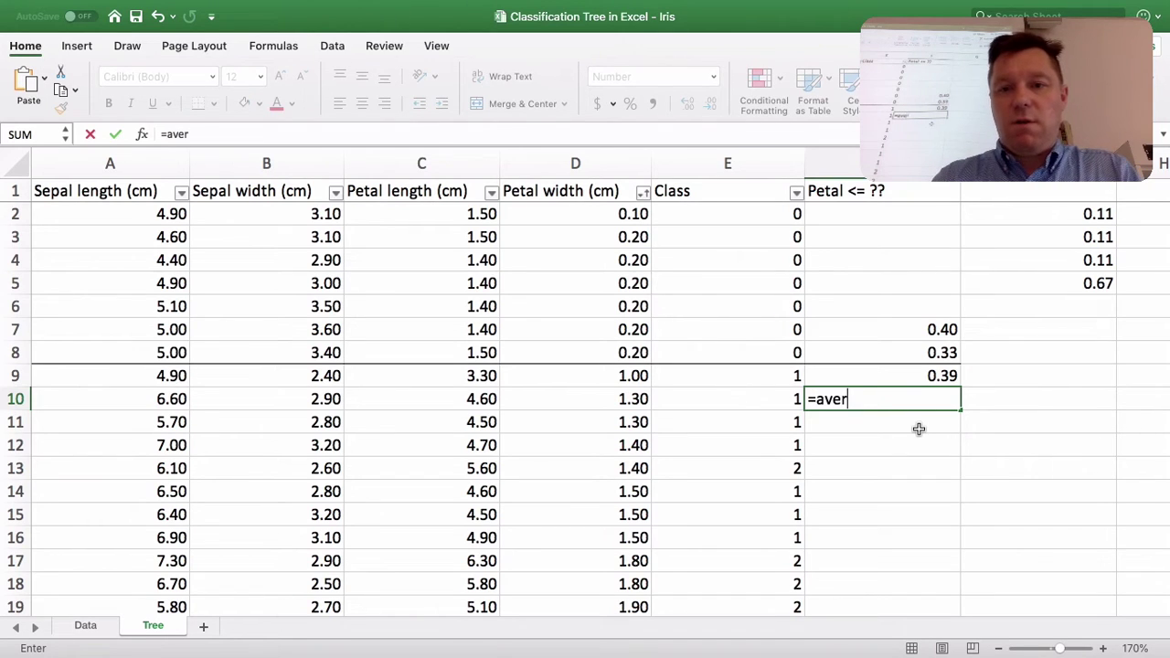
pyautogui.write('age(')
pyautogui.press('Left')
pyautogui.press('Left')
pyautogui.press('Left')
pyautogui.press('Right')
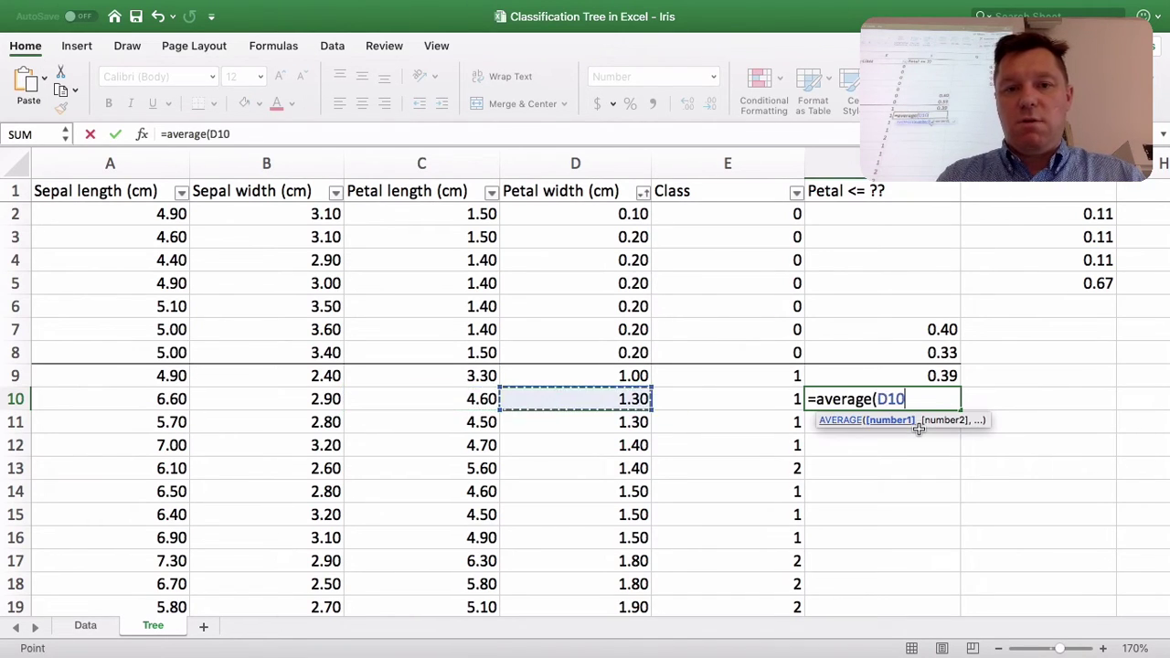
pyautogui.press('Right')
pyautogui.press('Up')
pyautogui.press('Left')
pyautogui.hotkey('shift', 'Up')
pyautogui.press('Return')
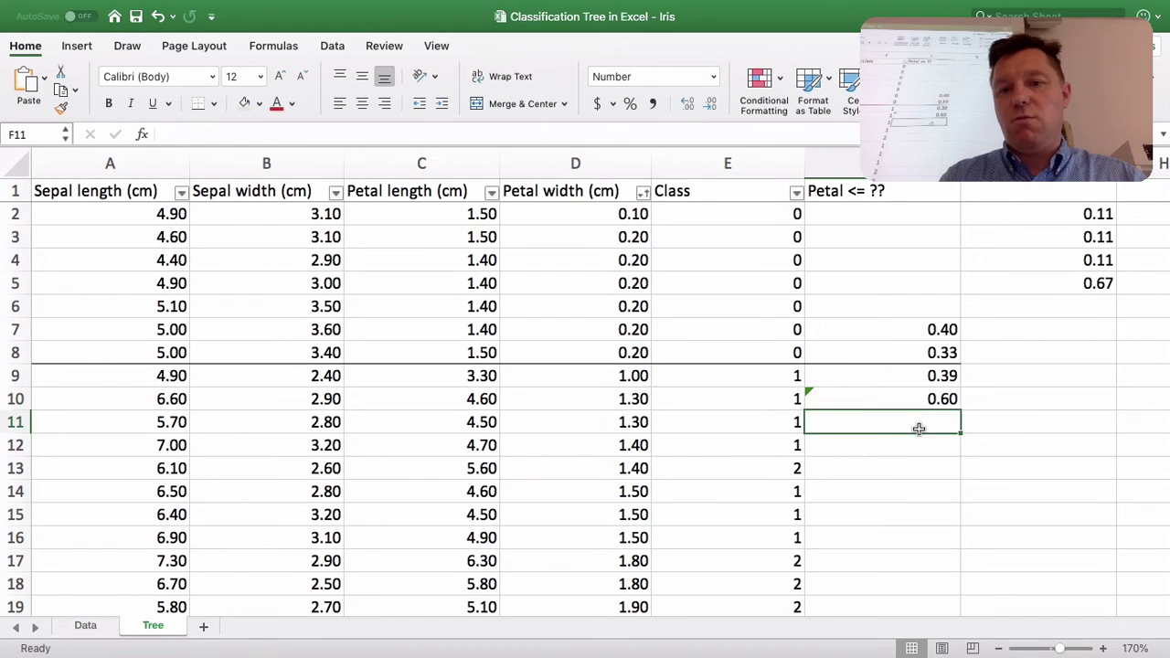
# Step: Set the root node's petal width threshold in F30 to 0.60 and apply the Accounting format with two decimals
pyautogui.scroll(-10, 923, 425)
pyautogui.click(905, 429)
pyautogui.write('0')
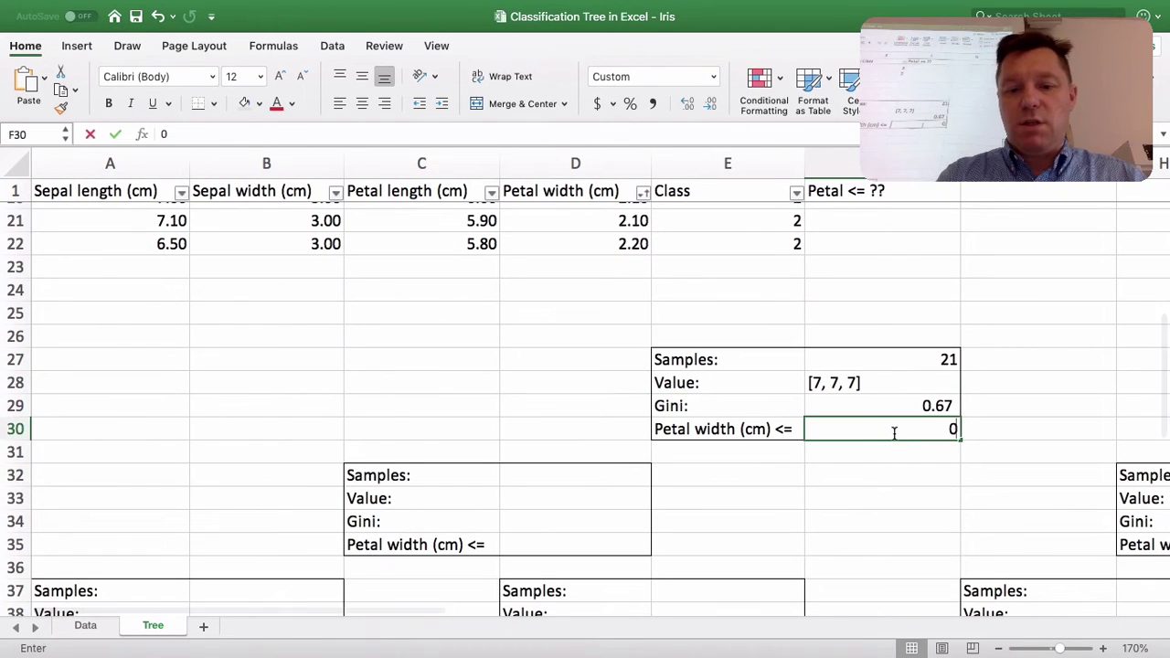
pyautogui.write('.60')
pyautogui.press('Return')
pyautogui.click(914, 425)
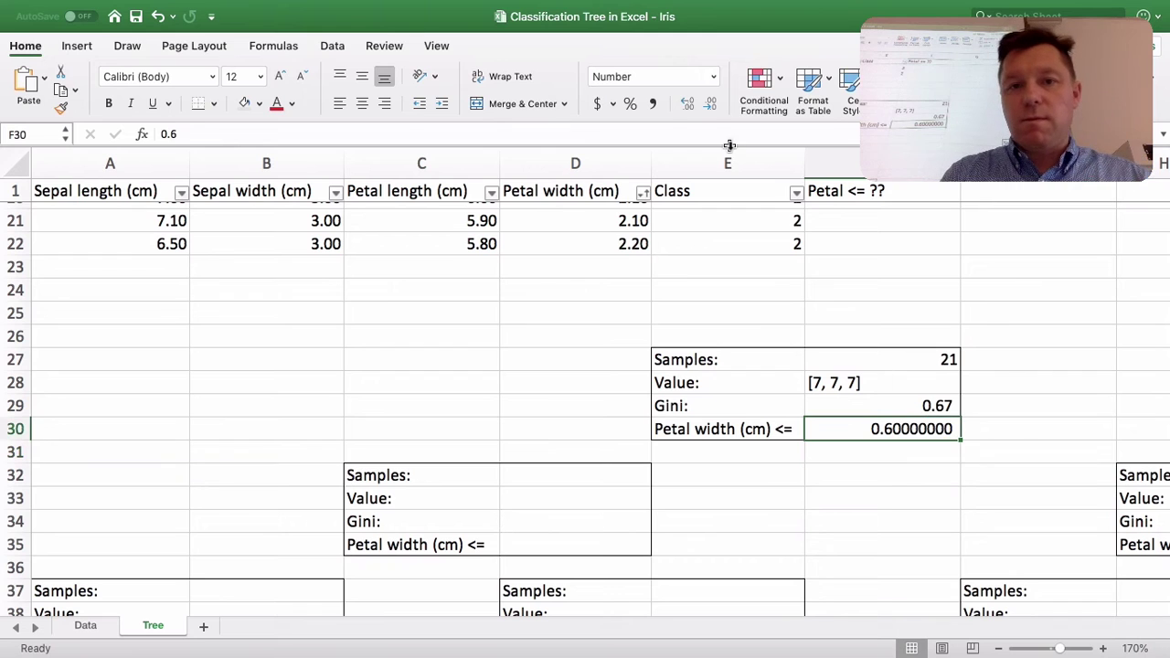
pyautogui.click(652, 103)
pyautogui.scroll(5, 788, 298)
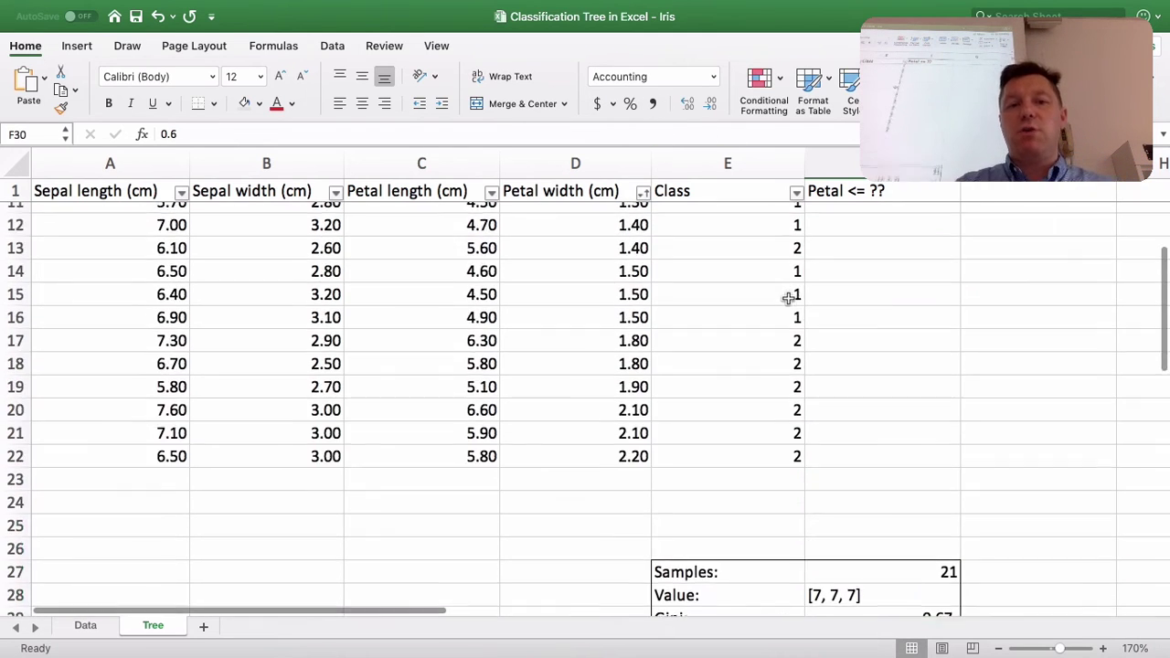
pyautogui.scroll(5, 788, 298)
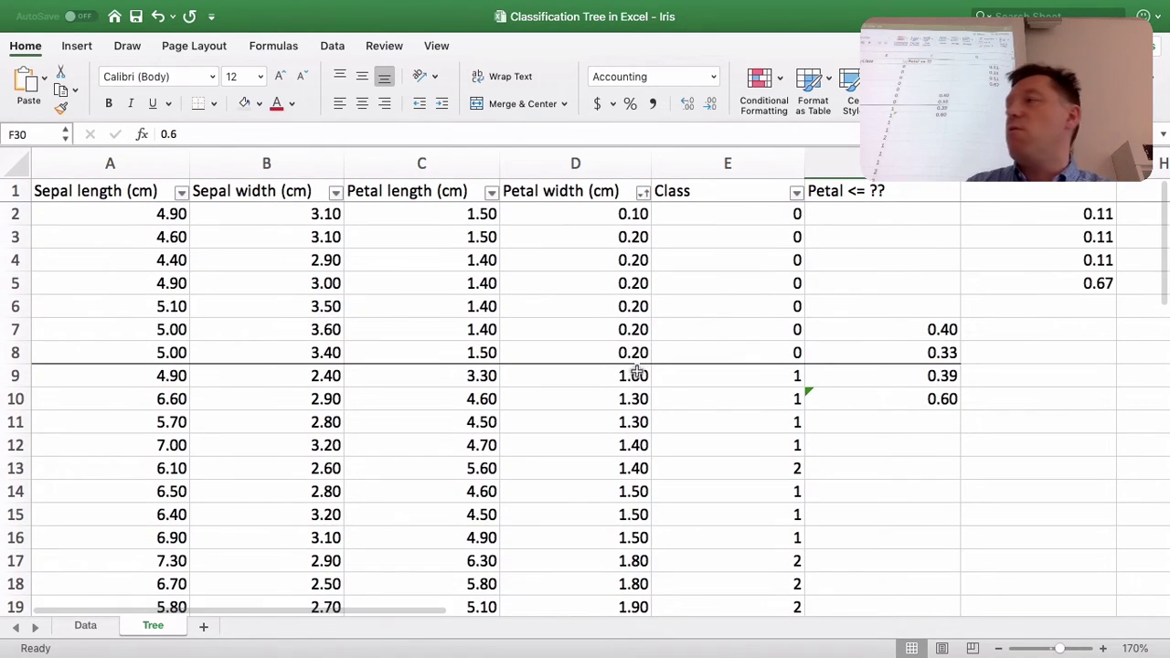
pyautogui.scroll(-2, 742, 382)
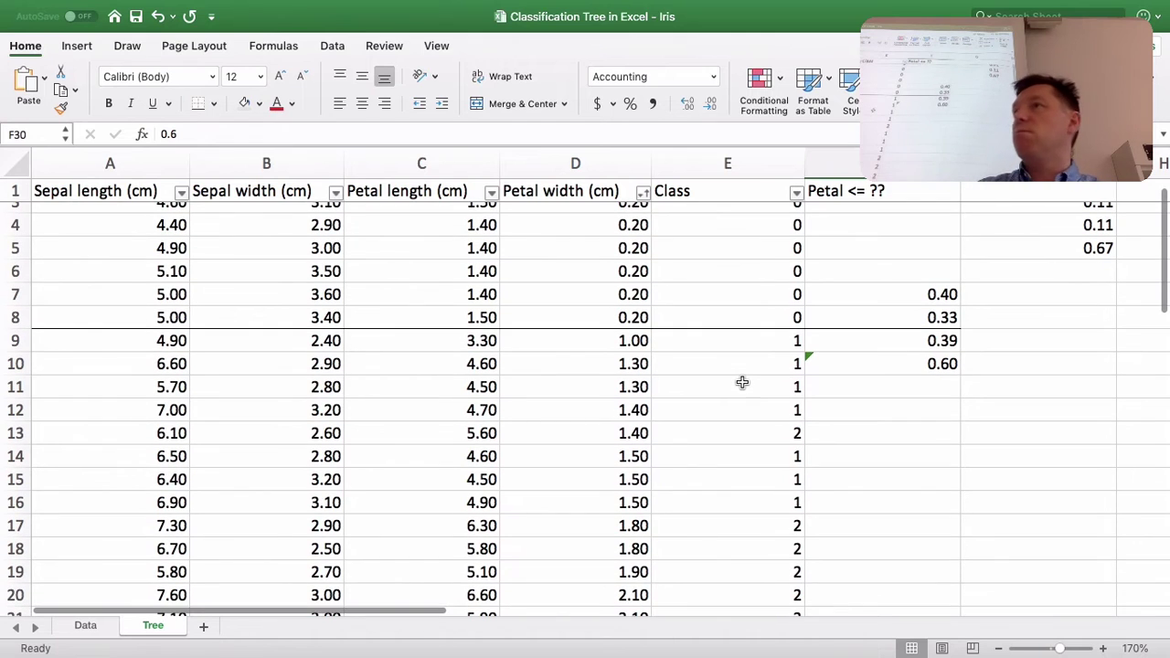
pyautogui.scroll(-8, 742, 382)
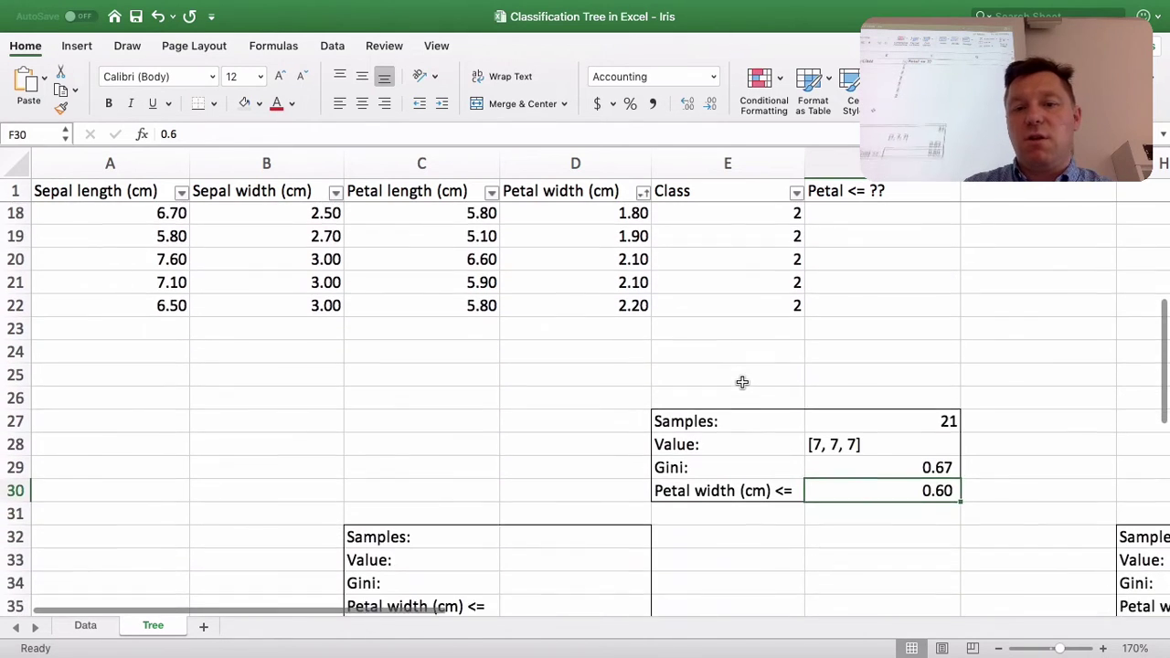
# Step: Examine the root node box in E27:F30, the empty left child box below it and the sample rows
pyautogui.scroll(-3, 743, 382)
pyautogui.click(901, 385)
pyautogui.moveTo(757, 355); pyautogui.dragTo(887, 438)
pyautogui.scroll(-2, 887, 439)
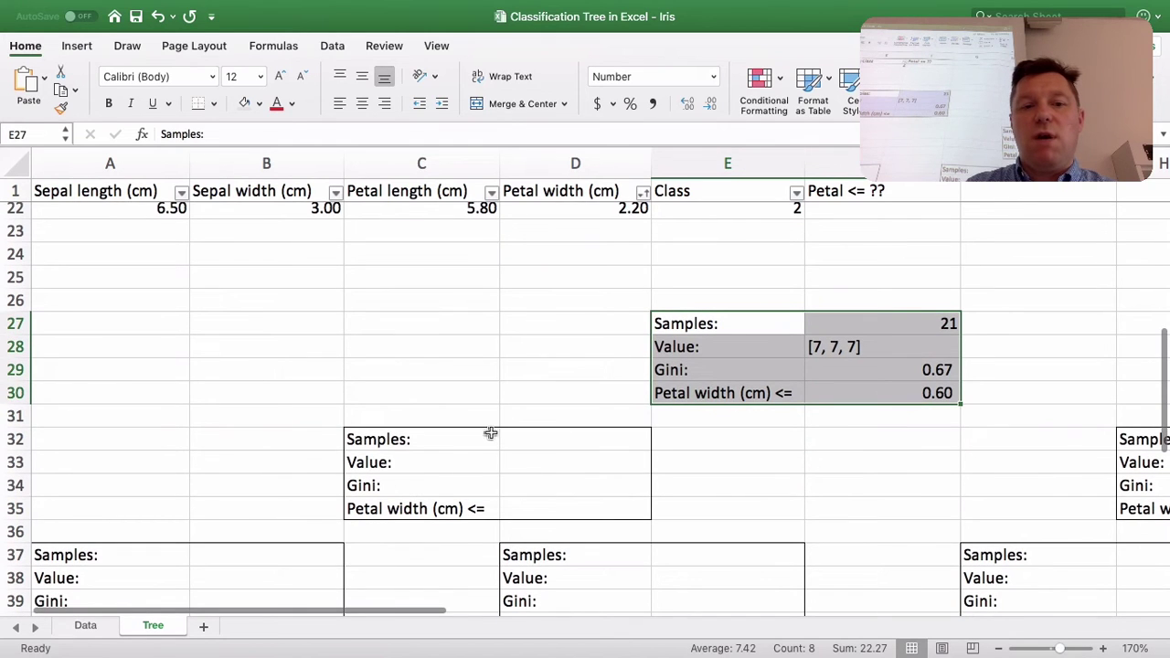
pyautogui.click(533, 439)
pyautogui.scroll(4, 594, 438)
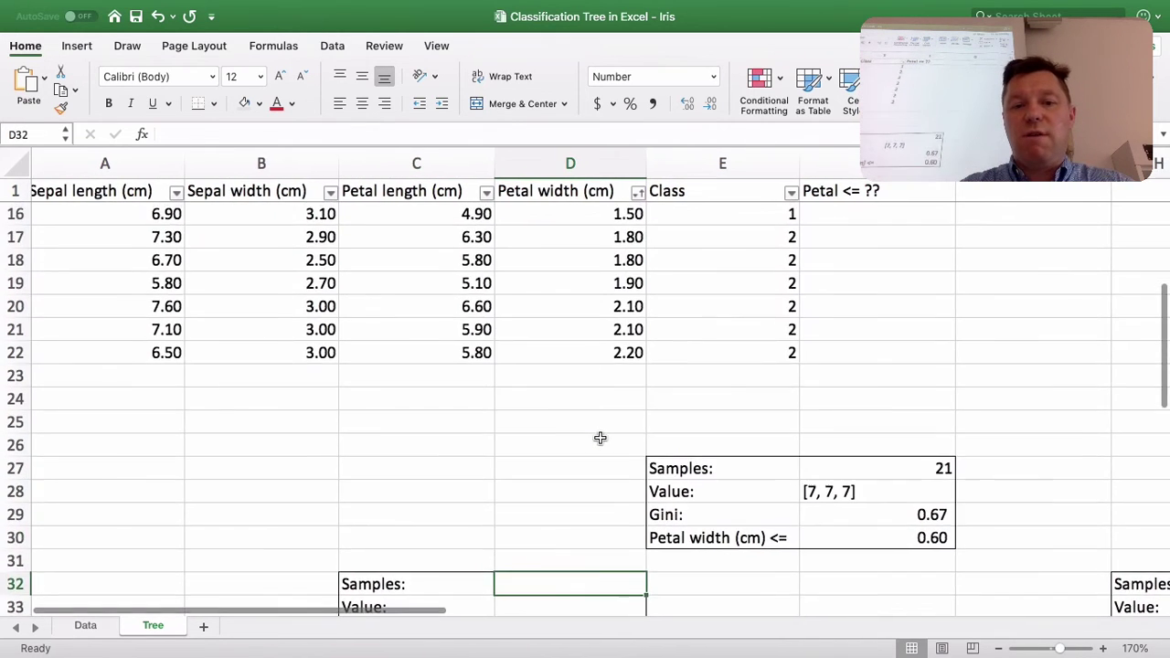
pyautogui.scroll(-4, 600, 438)
pyautogui.scroll(13, 598, 438)
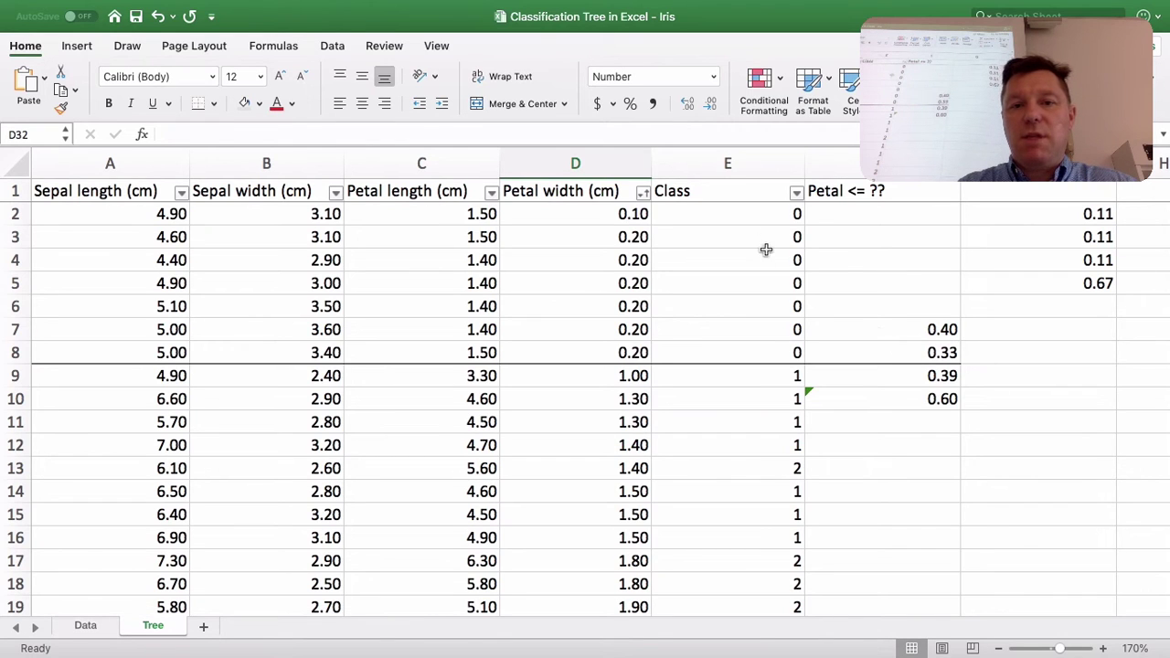
# Step: Check the classes above the split line in E2:E8 and enter 7 as the left child node's sample count in D32
pyautogui.moveTo(757, 217); pyautogui.dragTo(757, 350)
pyautogui.scroll(-10, 801, 383)
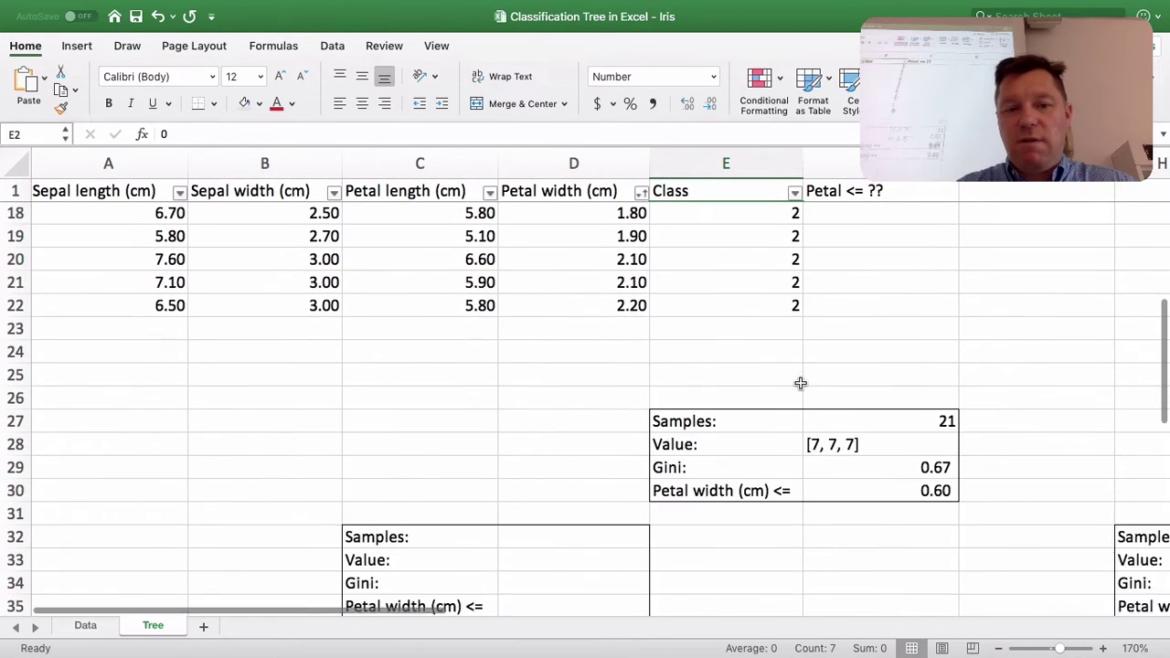
pyautogui.scroll(-3, 799, 383)
pyautogui.click(590, 448)
pyautogui.write('7')
pyautogui.press('Return')
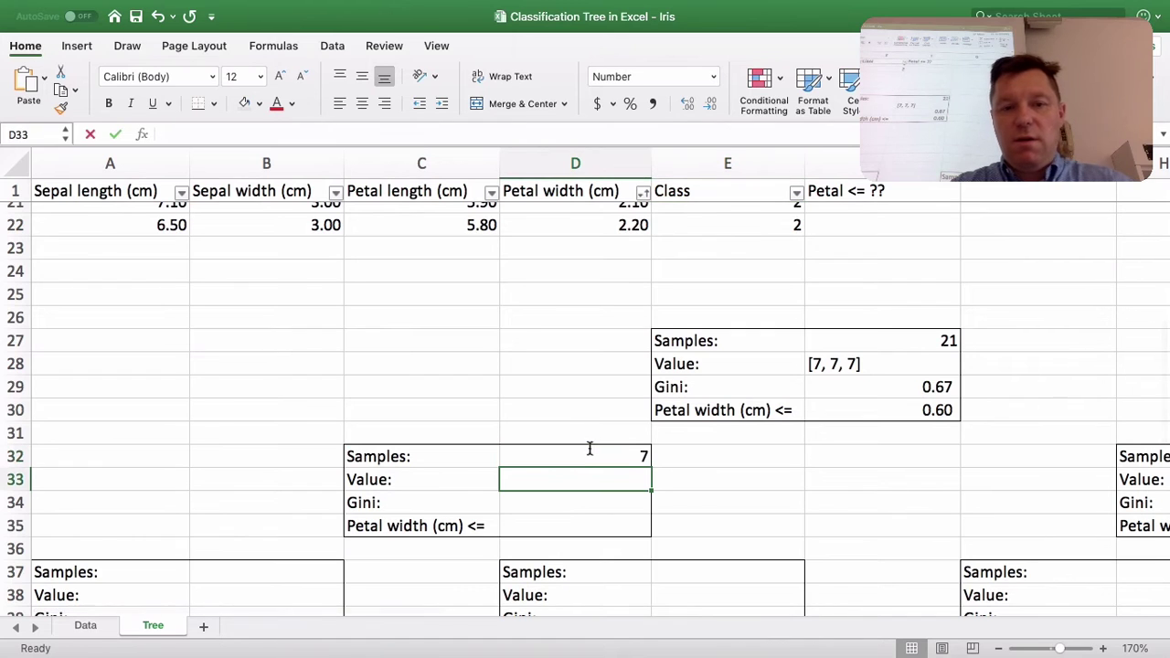
# Step: Enter the left child node's class distribution in D33 as [7, 0, 0], consulting the sample rows
pyautogui.write('[')
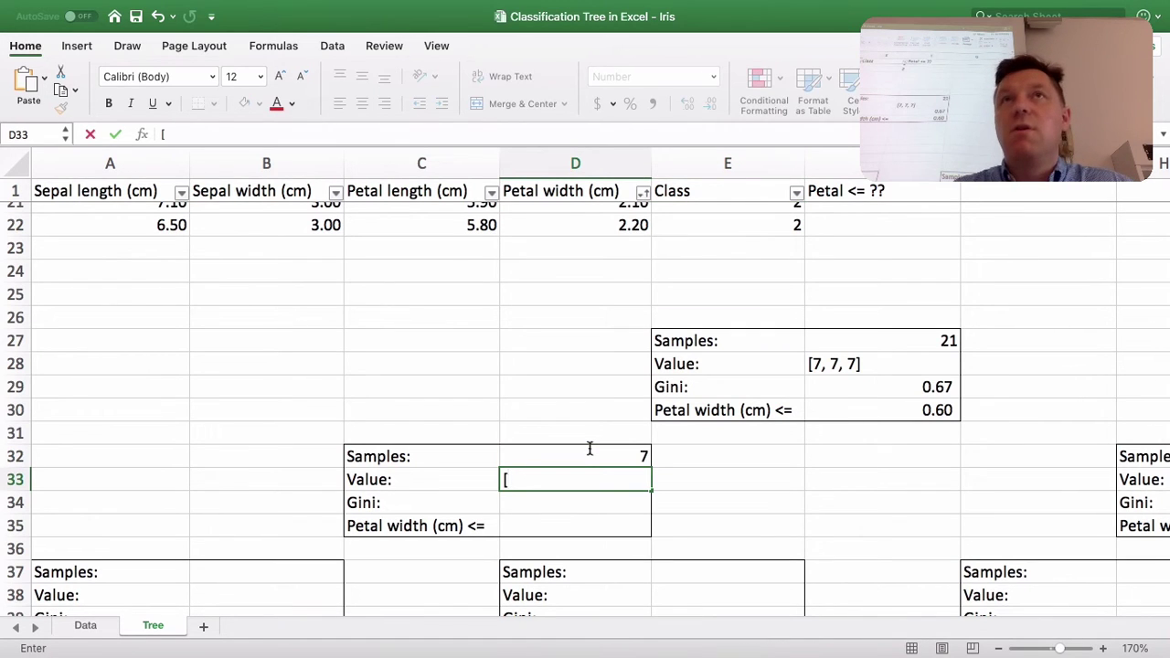
pyautogui.scroll(10, 589, 448)
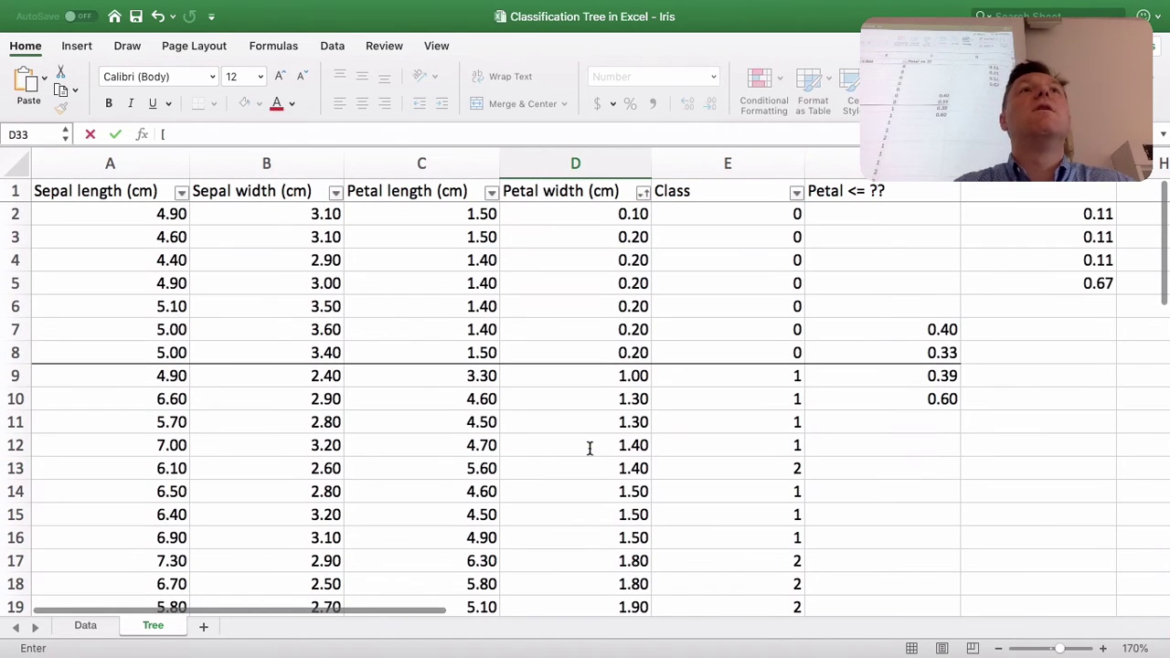
pyautogui.scroll(-6, 590, 447)
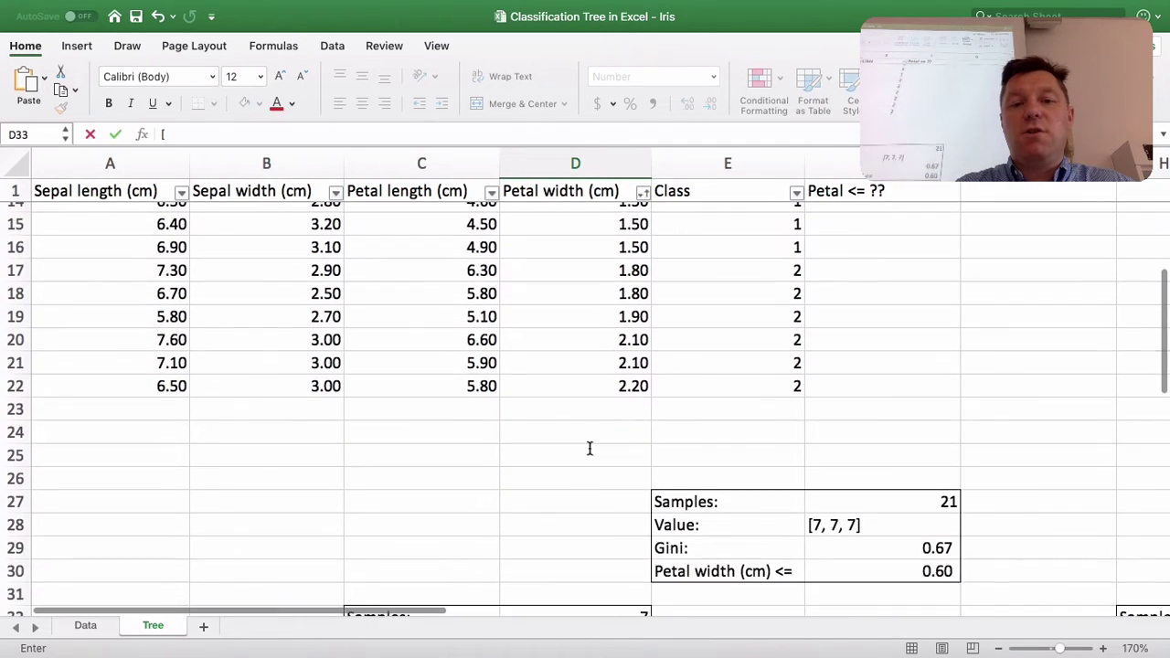
pyautogui.scroll(6, 589, 448)
pyautogui.scroll(-1, 590, 448)
pyautogui.scroll(-10, 589, 448)
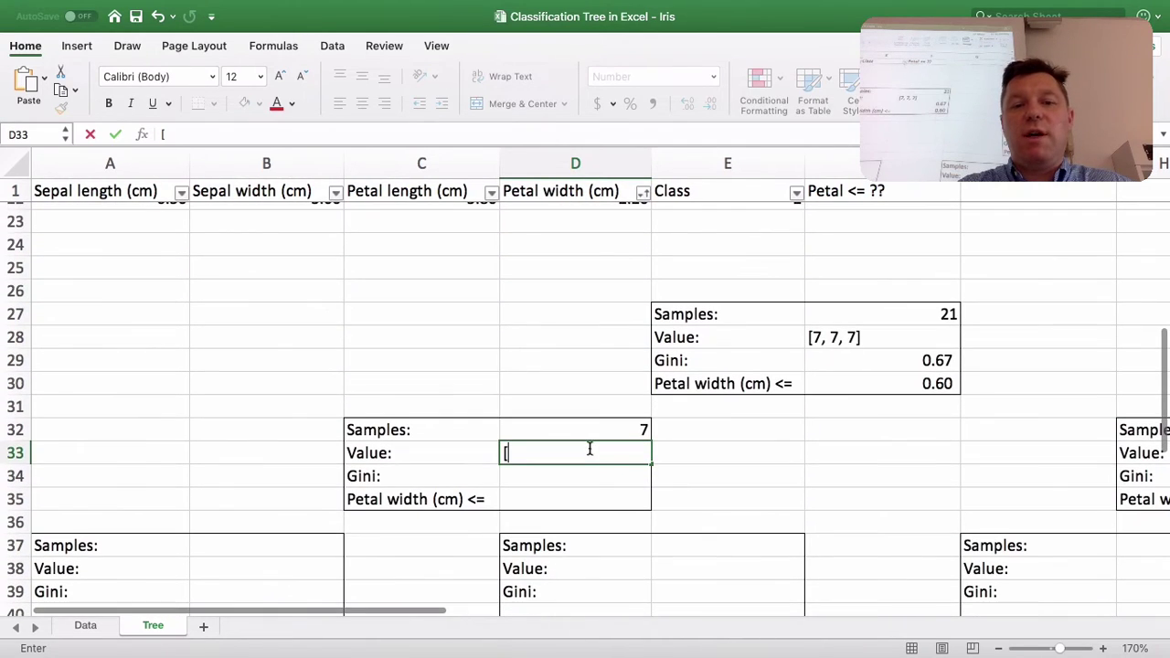
pyautogui.write('7, 0,')
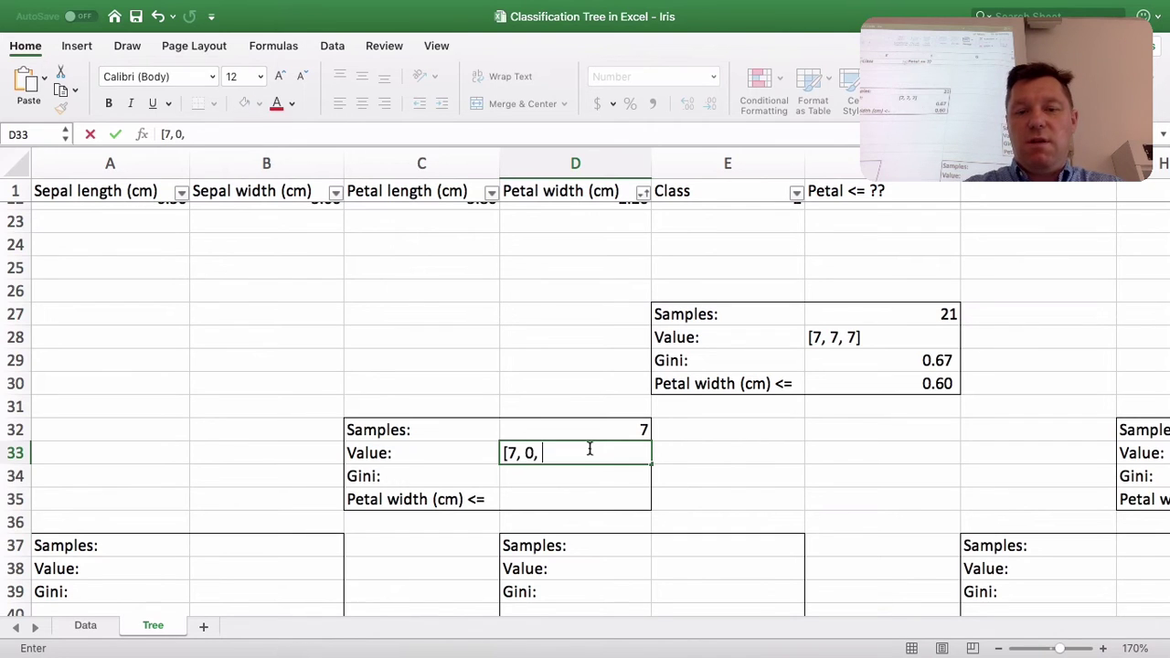
pyautogui.write(' 0]')
pyautogui.press('Return')
# Step: Set the left child node's Gini in D34 to 0
pyautogui.scroll(1, 594, 457)
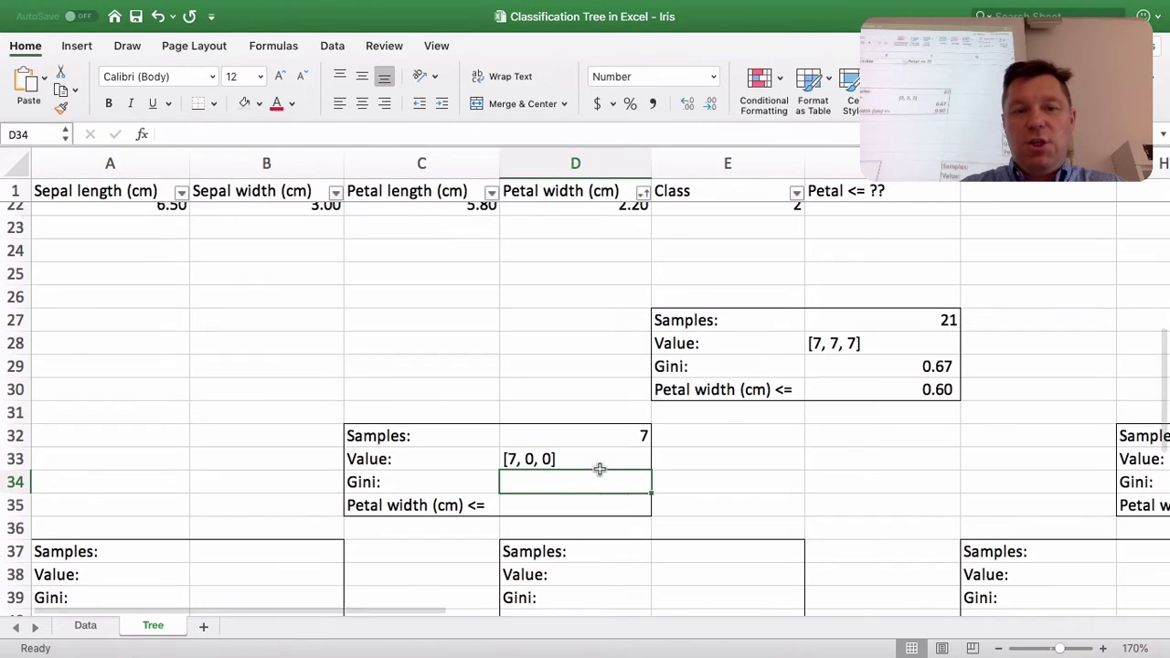
pyautogui.scroll(-1, 598, 468)
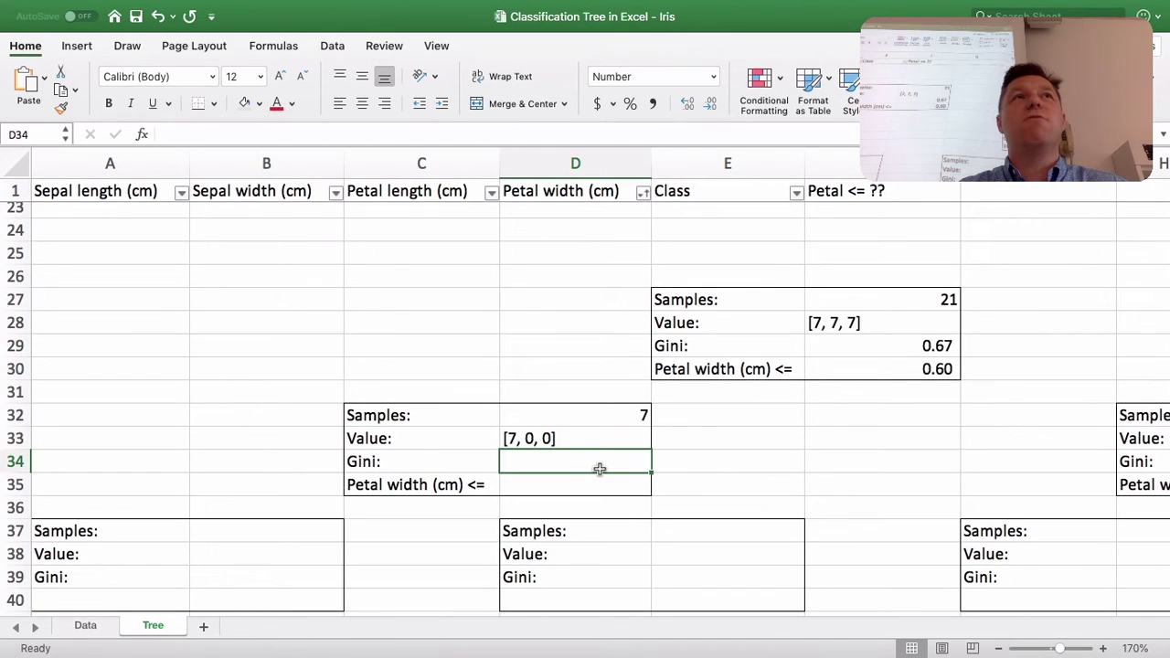
pyautogui.write('0')
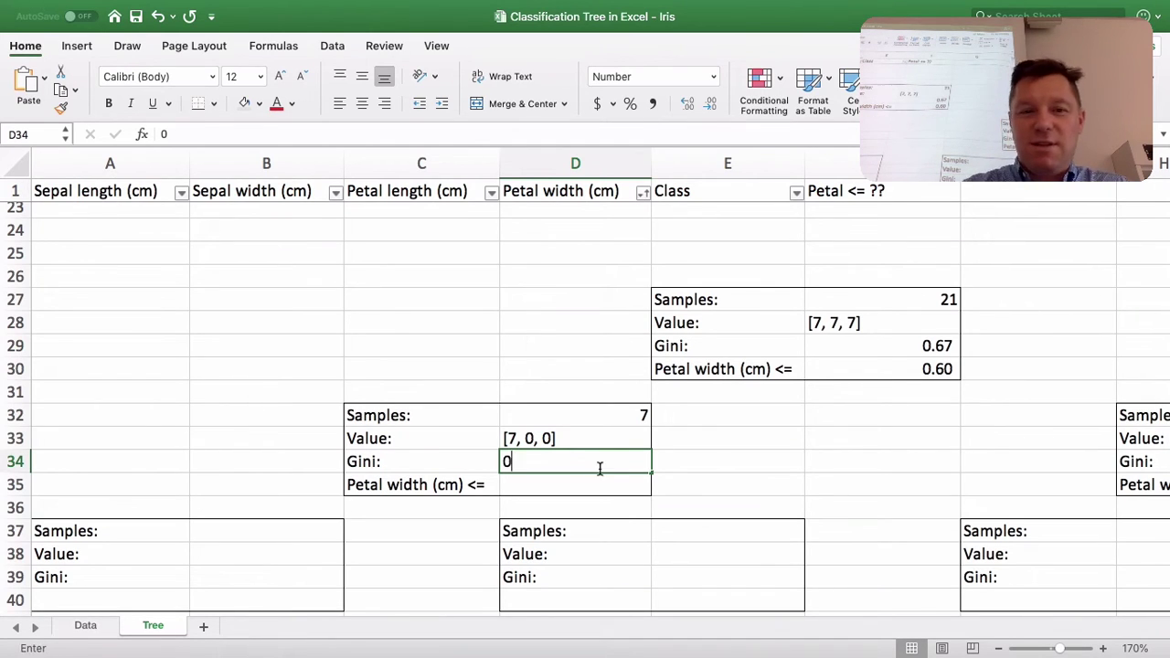
pyautogui.press('Return')
pyautogui.press('Left')
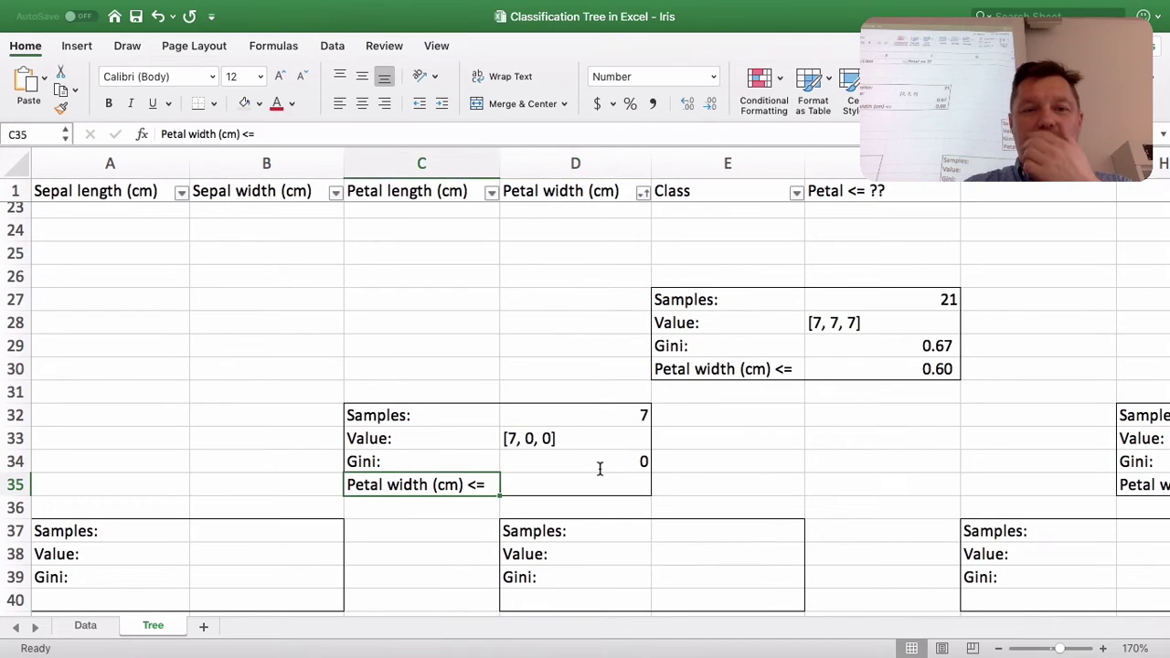
pyautogui.press('Right')
pyautogui.press('Left')
pyautogui.press('Right')
pyautogui.press('Left')
pyautogui.press('Right')
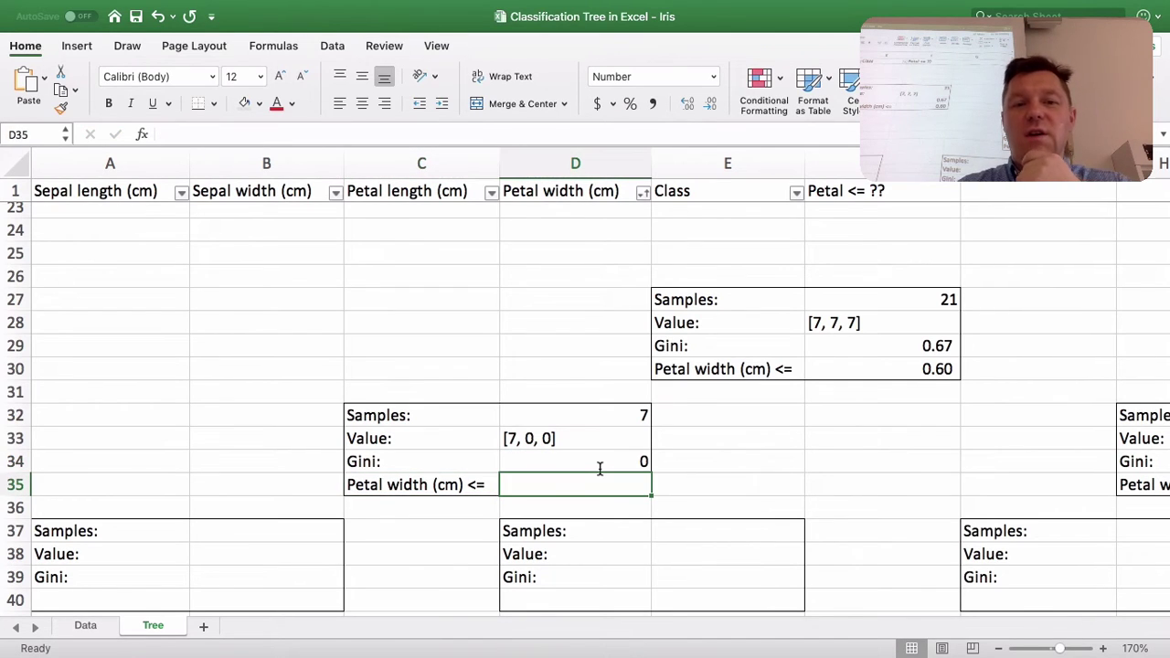
pyautogui.press('Left')
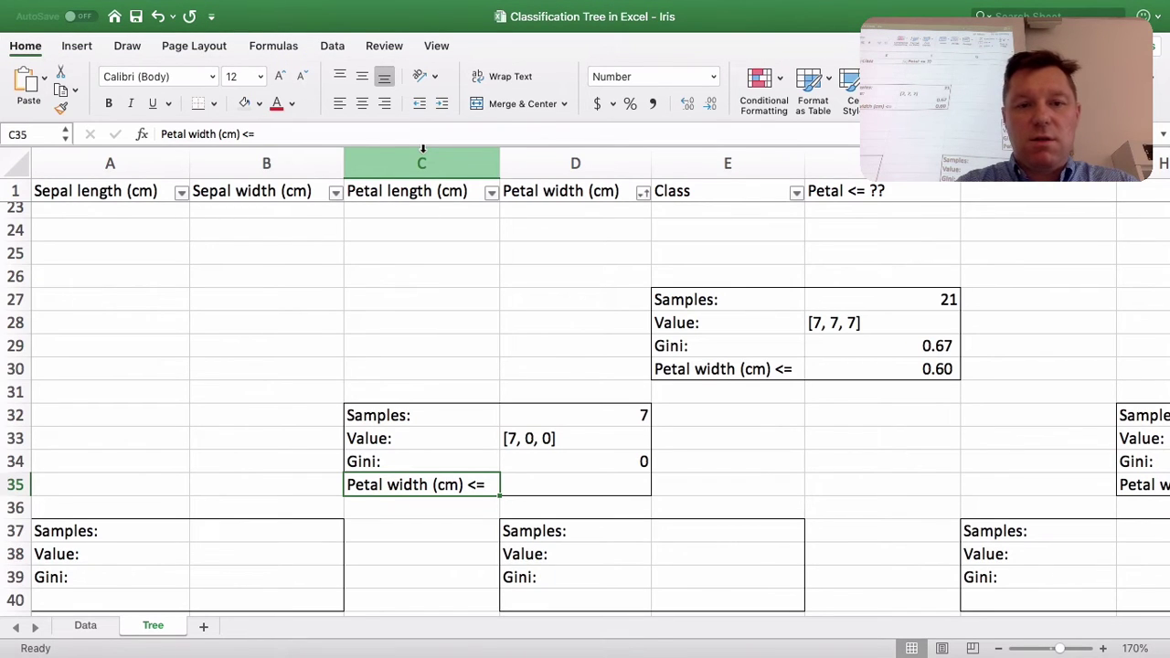
# Step: Compare the left child node's class distribution in D33 with the sorted samples in the Class column
pyautogui.scroll(1, 568, 484)
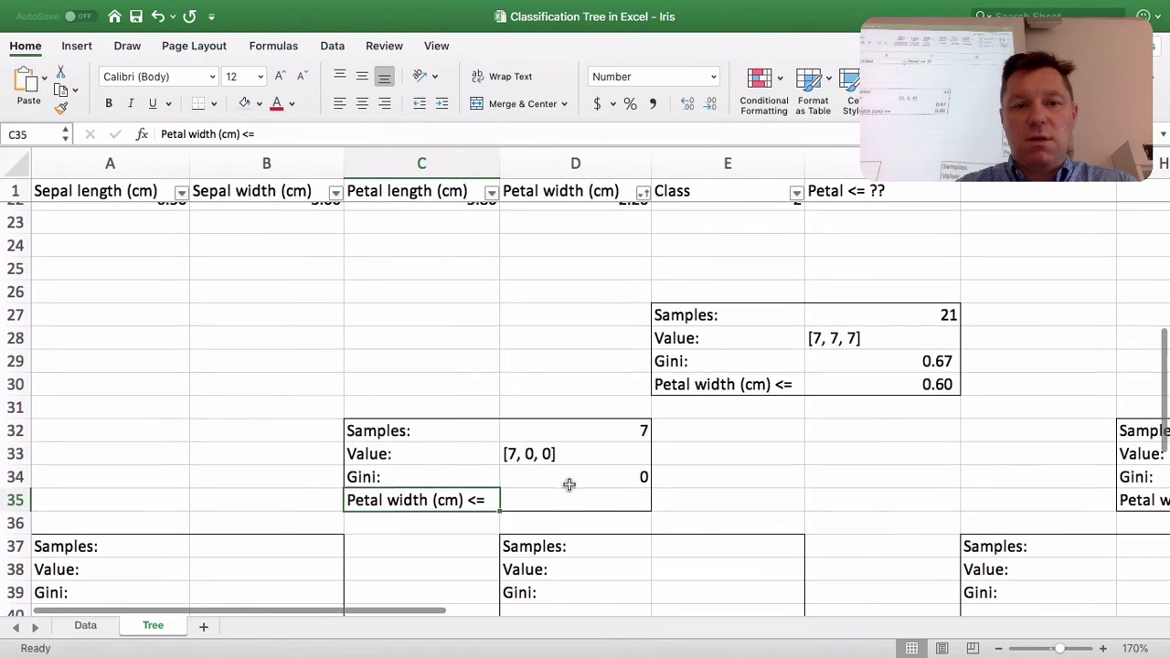
pyautogui.click(539, 457)
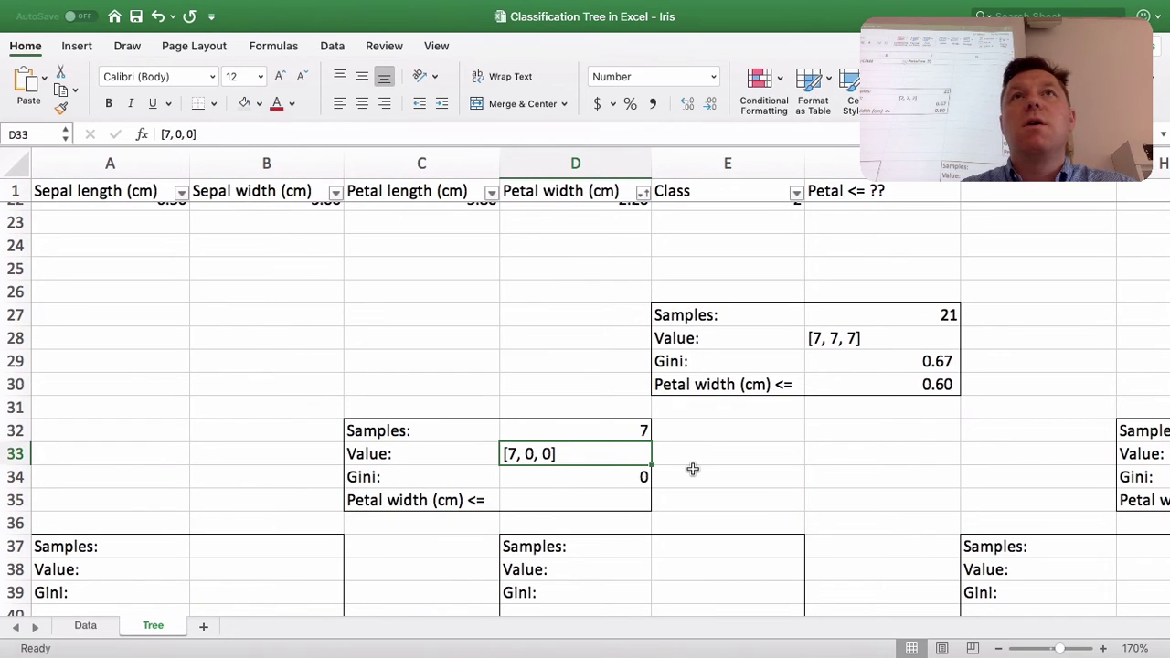
pyautogui.scroll(-3, 615, 439)
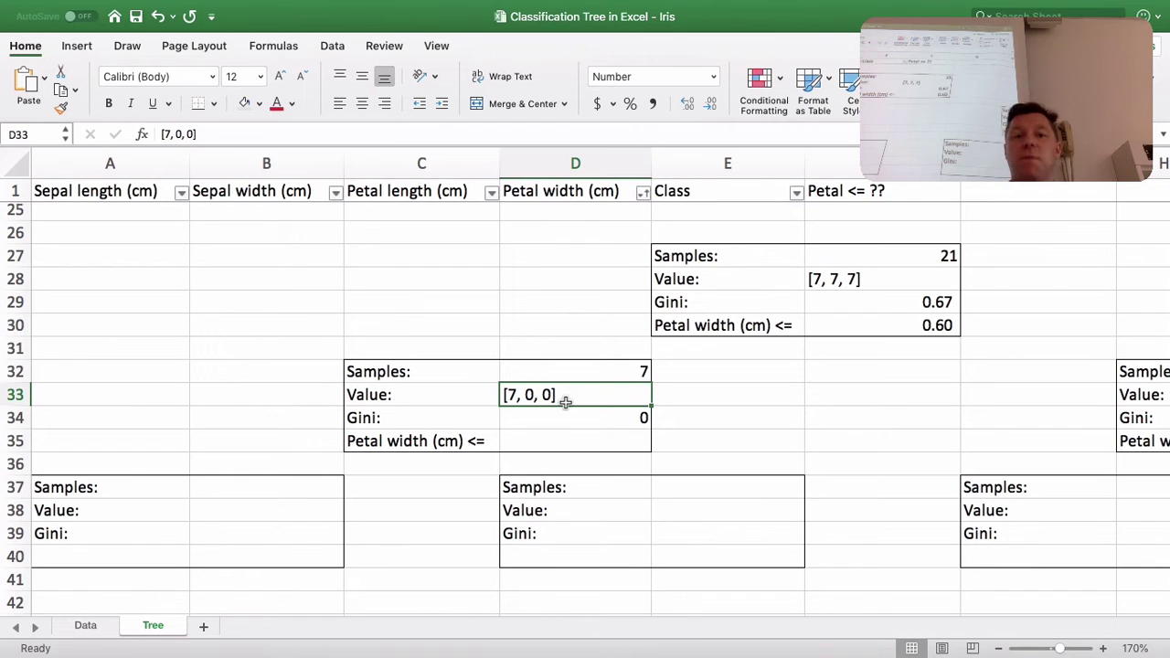
pyautogui.scroll(10, 566, 402)
pyautogui.click(741, 472)
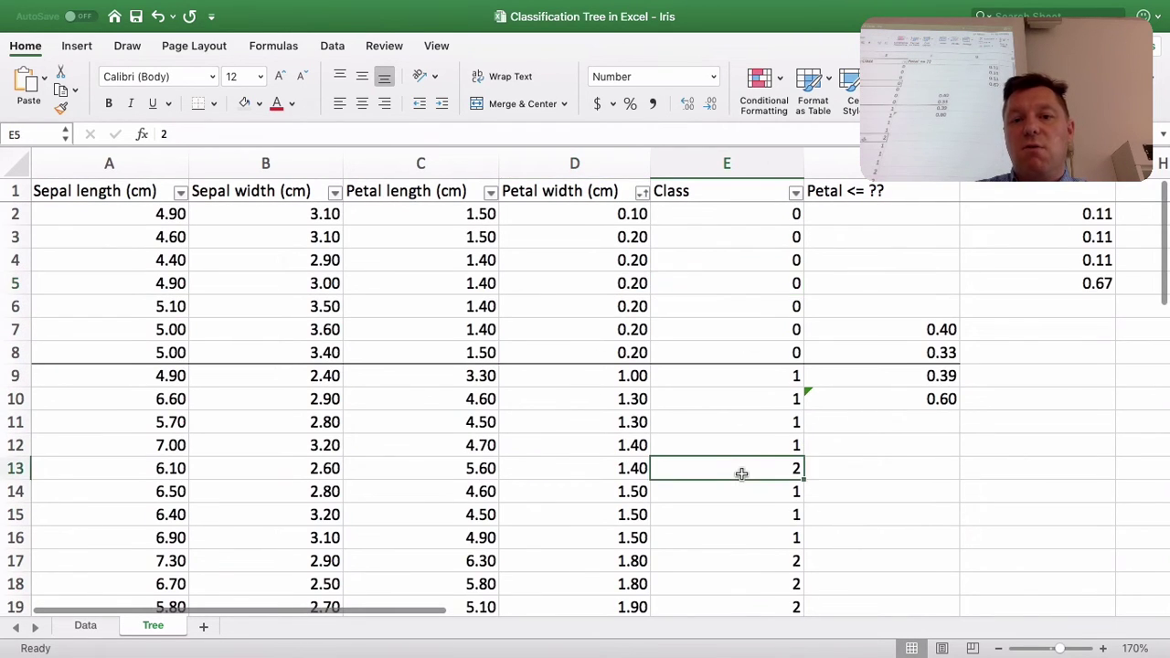
pyautogui.scroll(-5, 741, 474)
pyautogui.scroll(-7, 741, 474)
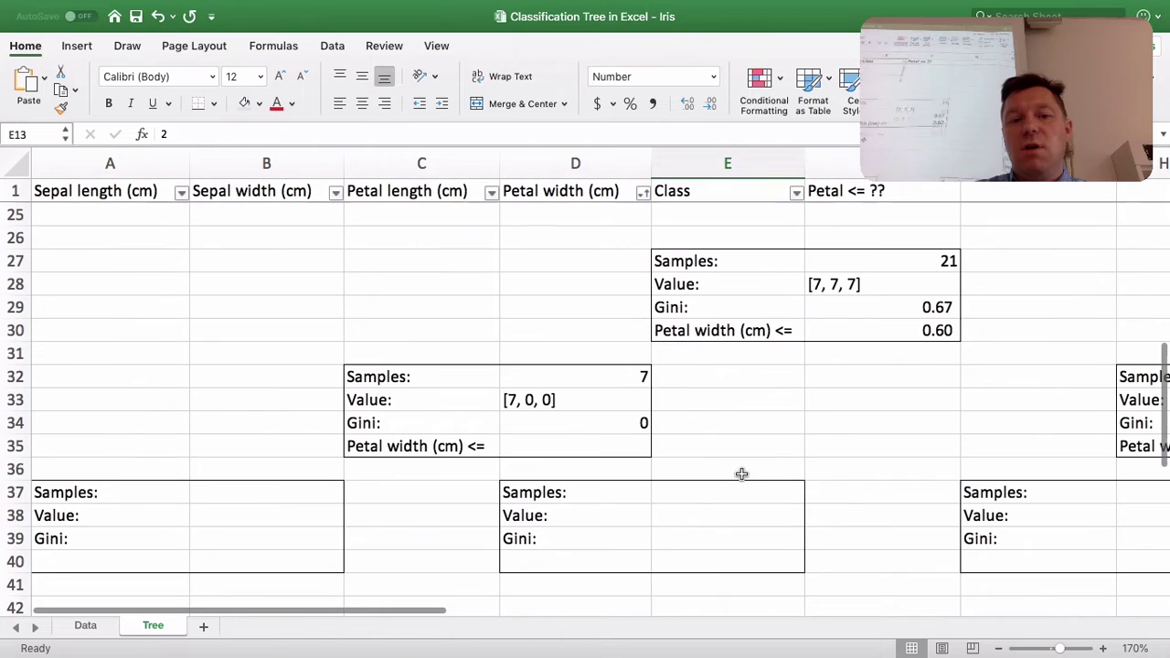
pyautogui.click(540, 398)
pyautogui.scroll(1, 578, 464)
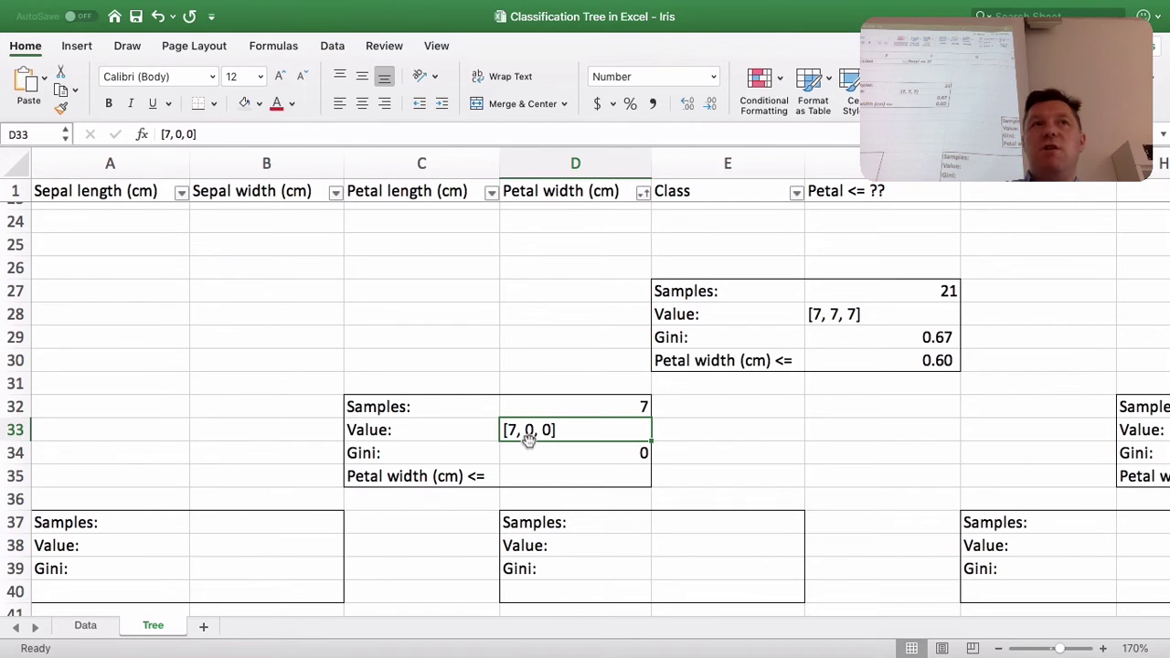
pyautogui.scroll(-3, 528, 440)
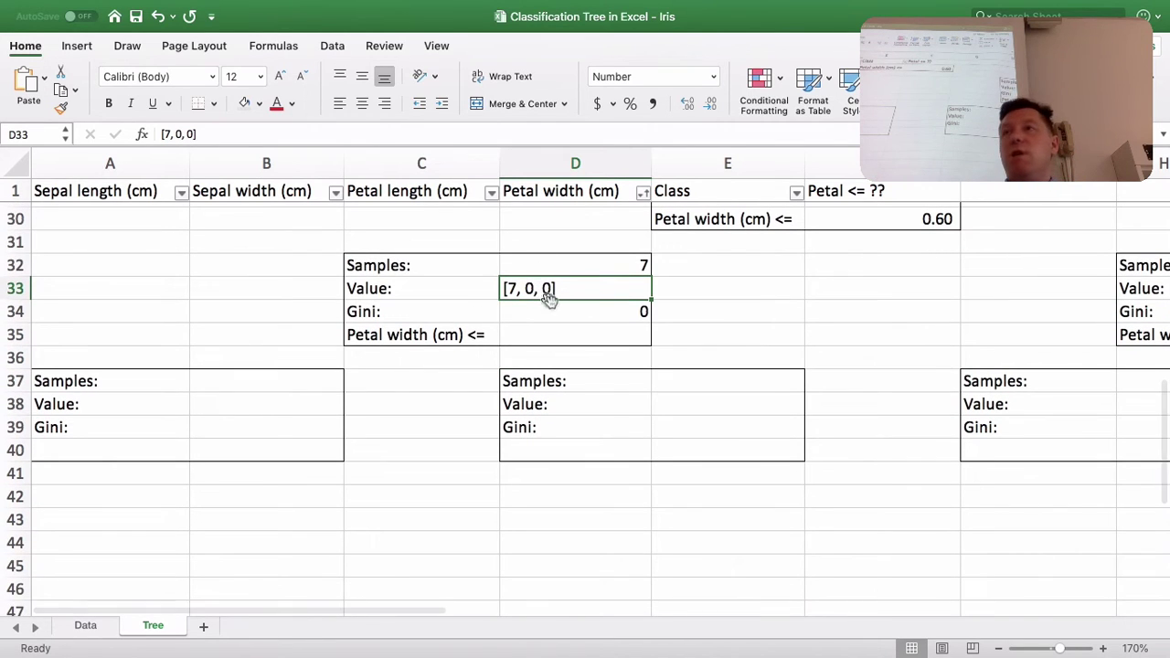
pyautogui.scroll(2, 584, 353)
# Step: Enter 14 as the right child node's sample count in I32
pyautogui.hscroll(3, 585, 347)
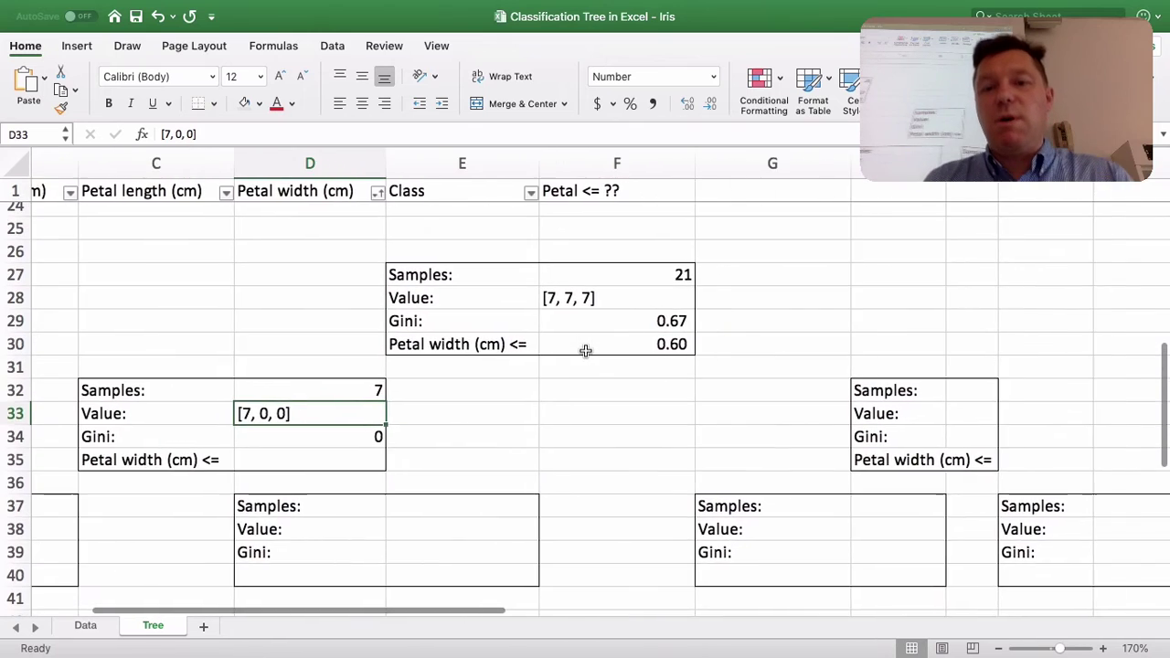
pyautogui.click(969, 355)
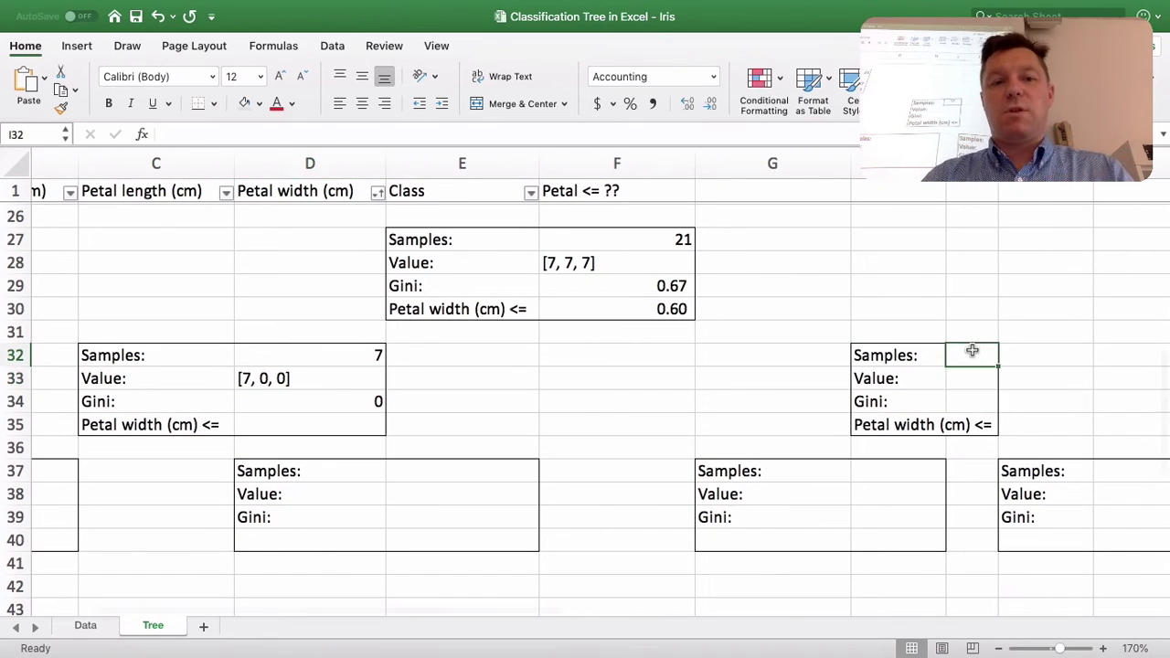
pyautogui.hscroll(-1, 971, 351)
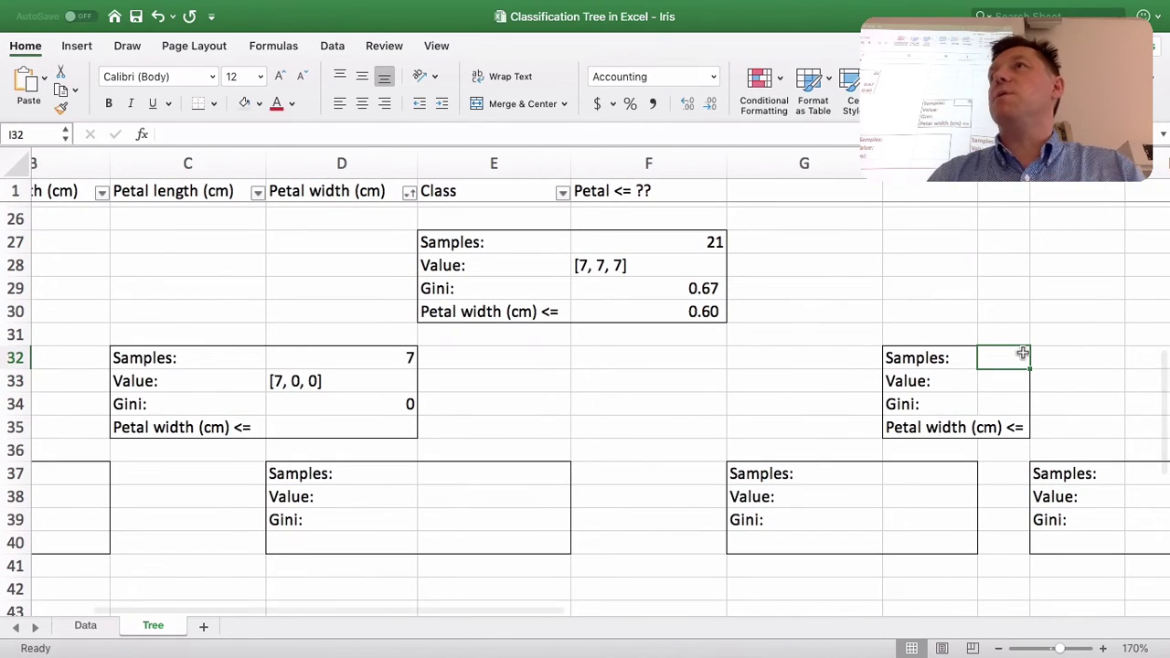
pyautogui.write('1')
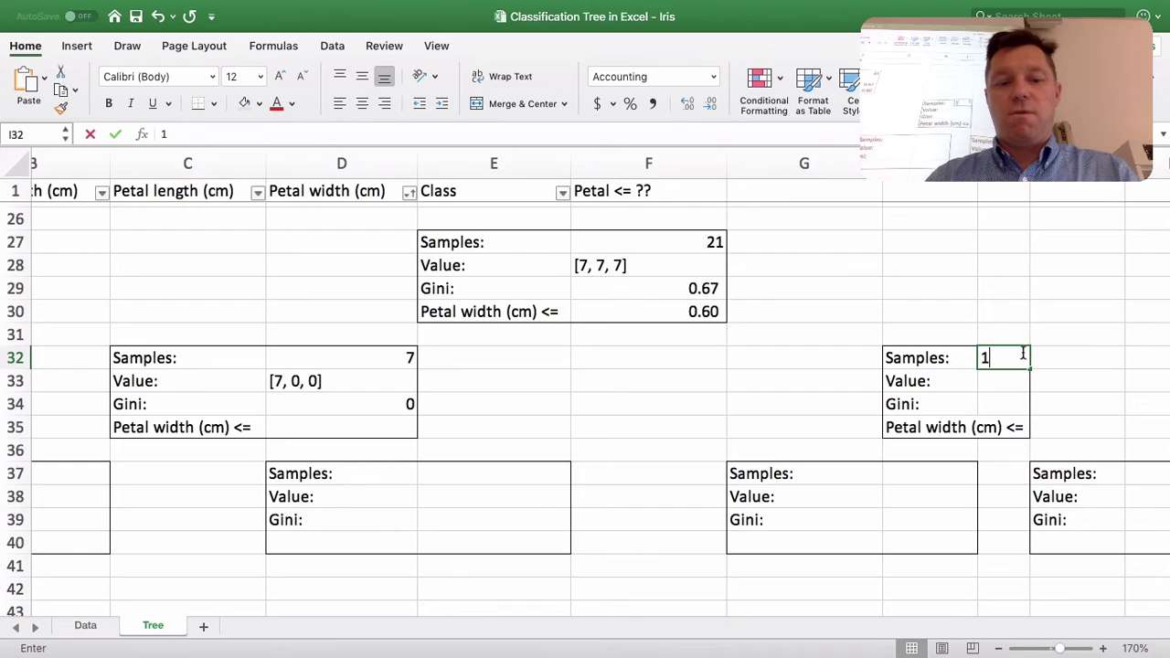
pyautogui.press('Return')
# Step: Enter the right child node's class distribution in I33 as [0, 7, 7]
pyautogui.hscroll(-2, 1022, 353)
pyautogui.scroll(1, 1023, 353)
pyautogui.write('[0,')
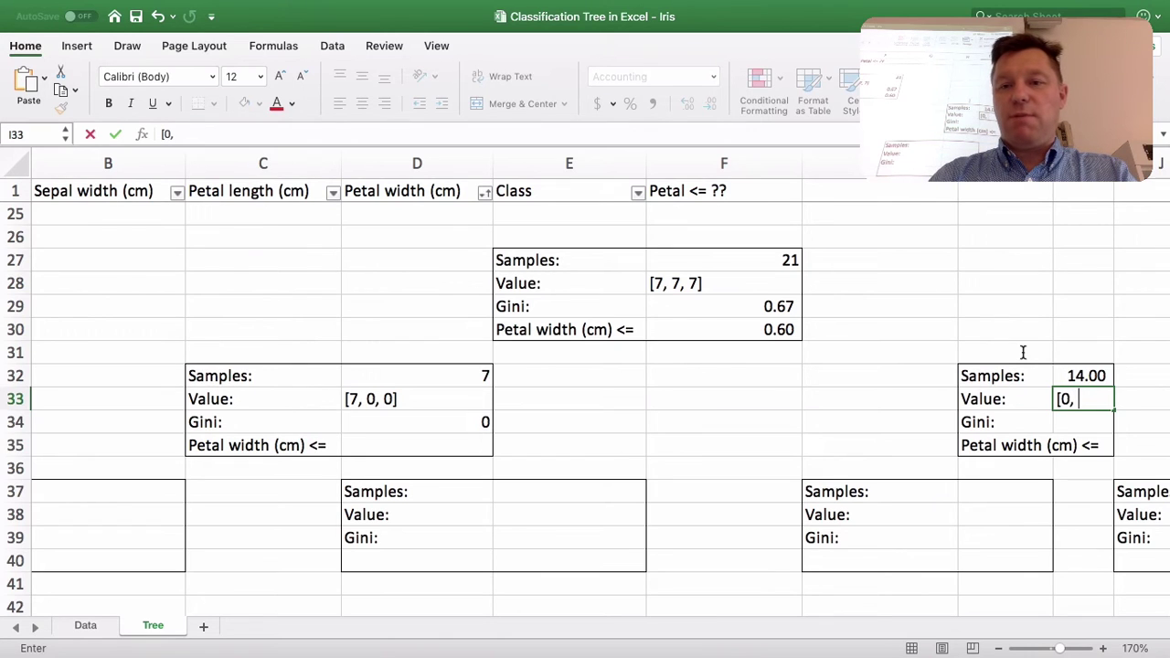
pyautogui.write('7, 7]')
pyautogui.press('Return')
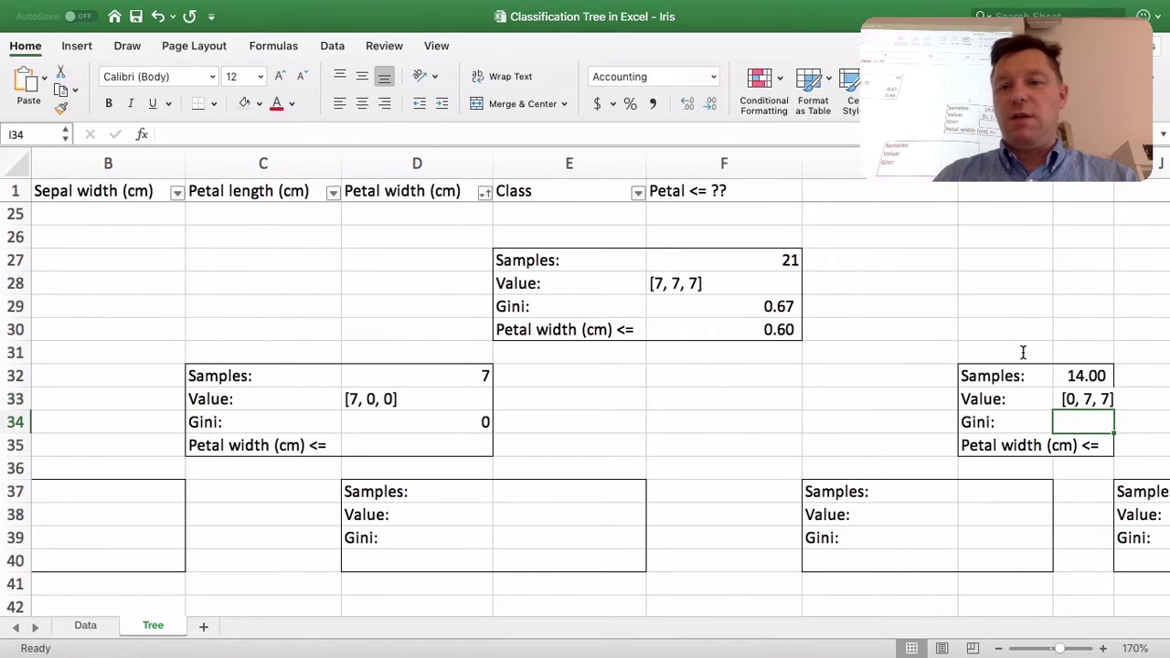
# Step: Examine the samples below the split line in rows 9 to 22 and the candidate Gini values in column F
pyautogui.hscroll(3, 1022, 353)
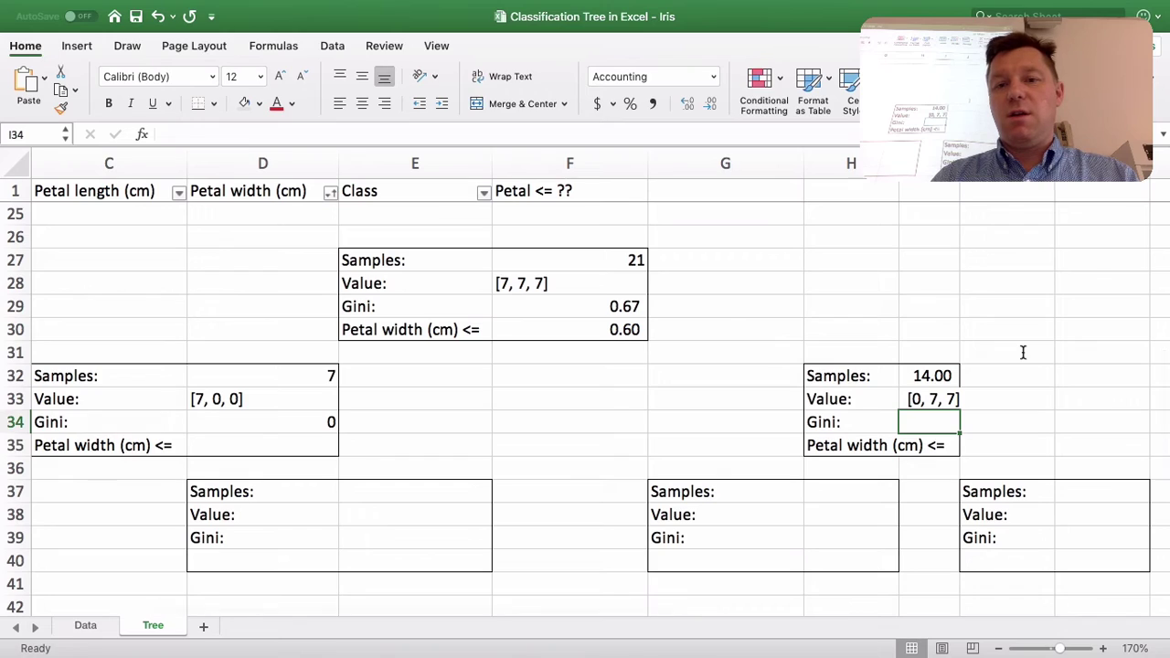
pyautogui.scroll(10, 1023, 352)
pyautogui.hscroll(-2, 1023, 352)
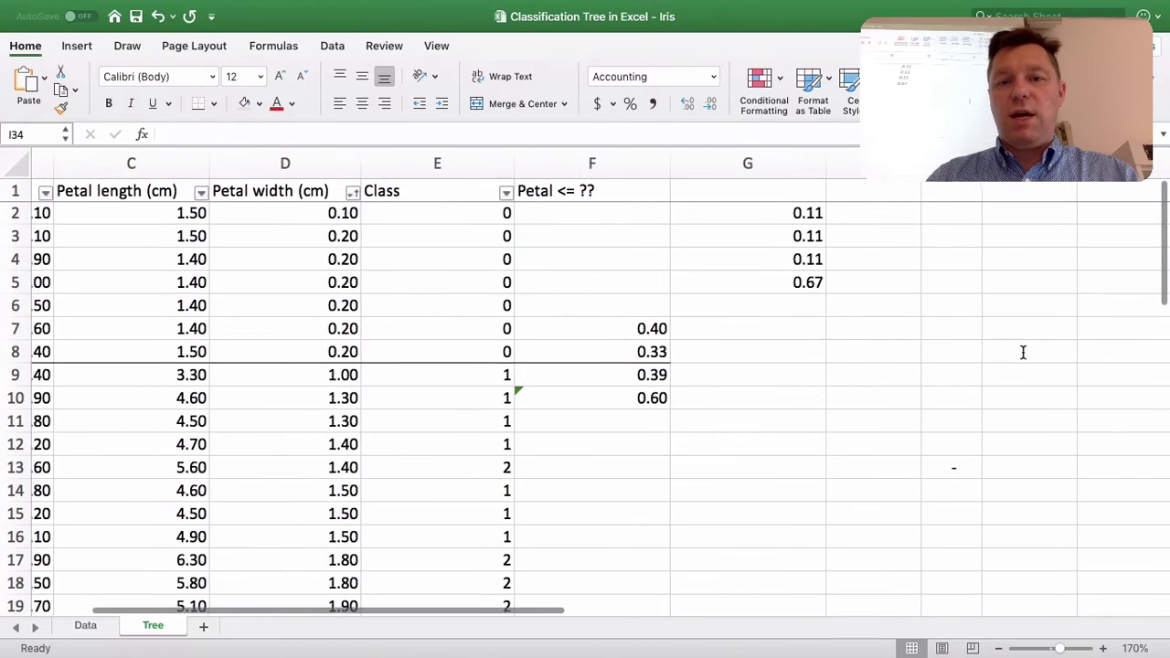
pyautogui.scroll(-2, 1023, 351)
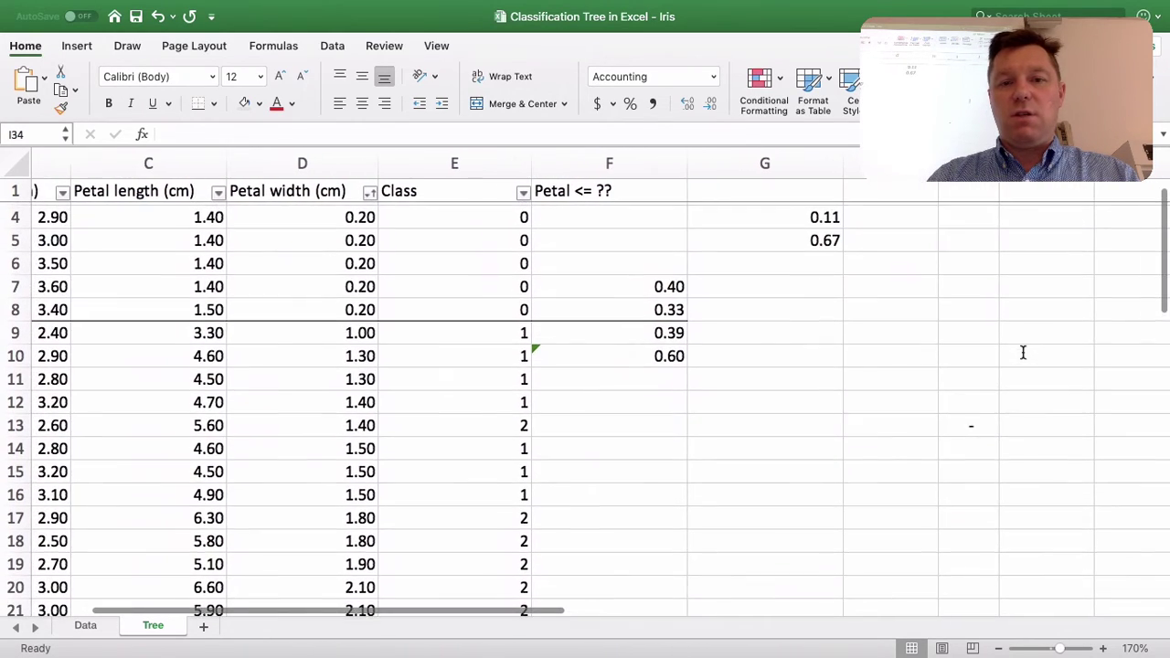
pyautogui.scroll(-3, 1023, 351)
pyautogui.hscroll(-2, 1023, 352)
pyautogui.scroll(1, 1023, 352)
pyautogui.scroll(-2, 1022, 351)
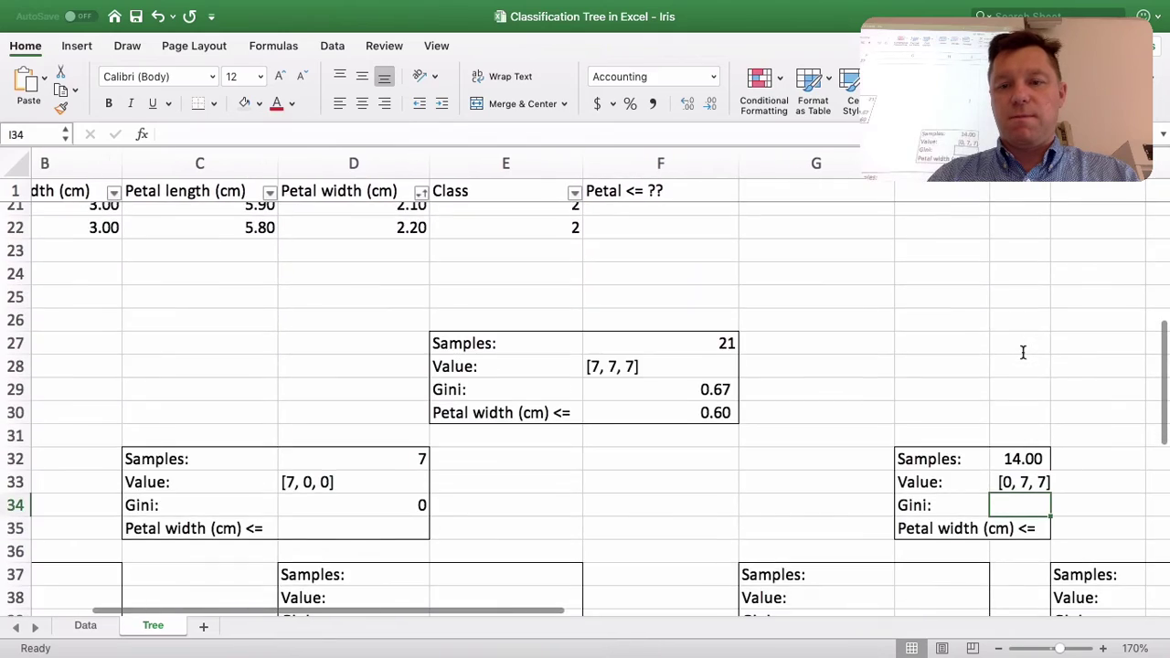
pyautogui.scroll(3, 1022, 352)
pyautogui.scroll(6, 1023, 352)
pyautogui.hscroll(-1, 1023, 351)
pyautogui.scroll(-2, 1023, 352)
pyautogui.hscroll(-2, 1023, 352)
pyautogui.hscroll(3, 1022, 352)
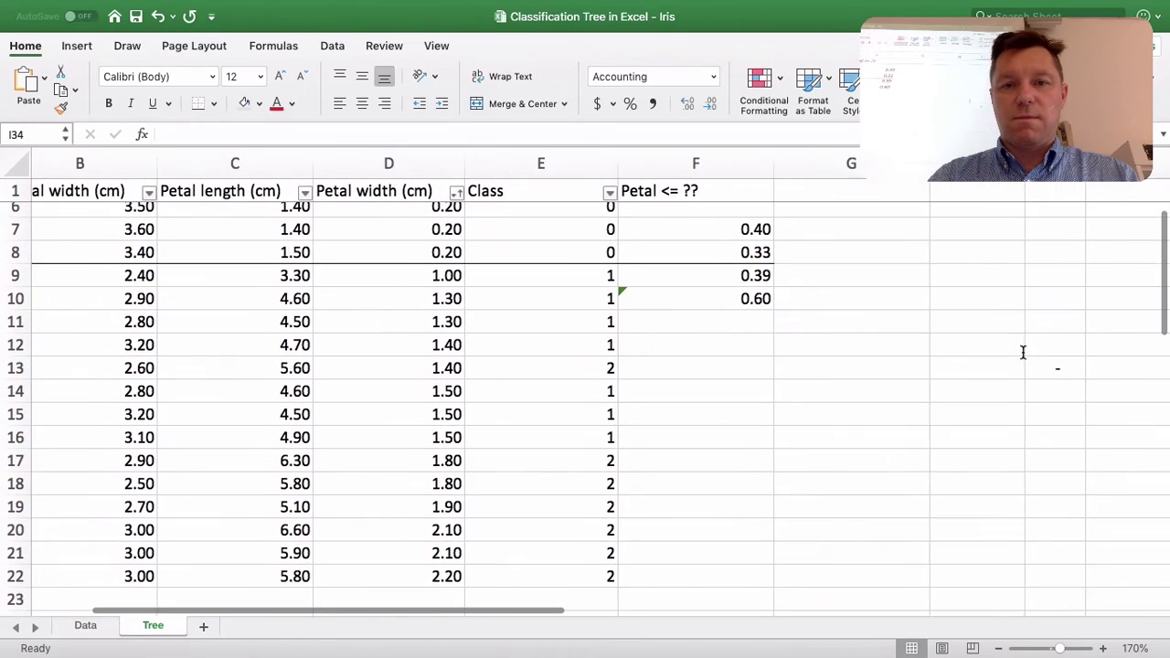
pyautogui.click(726, 273)
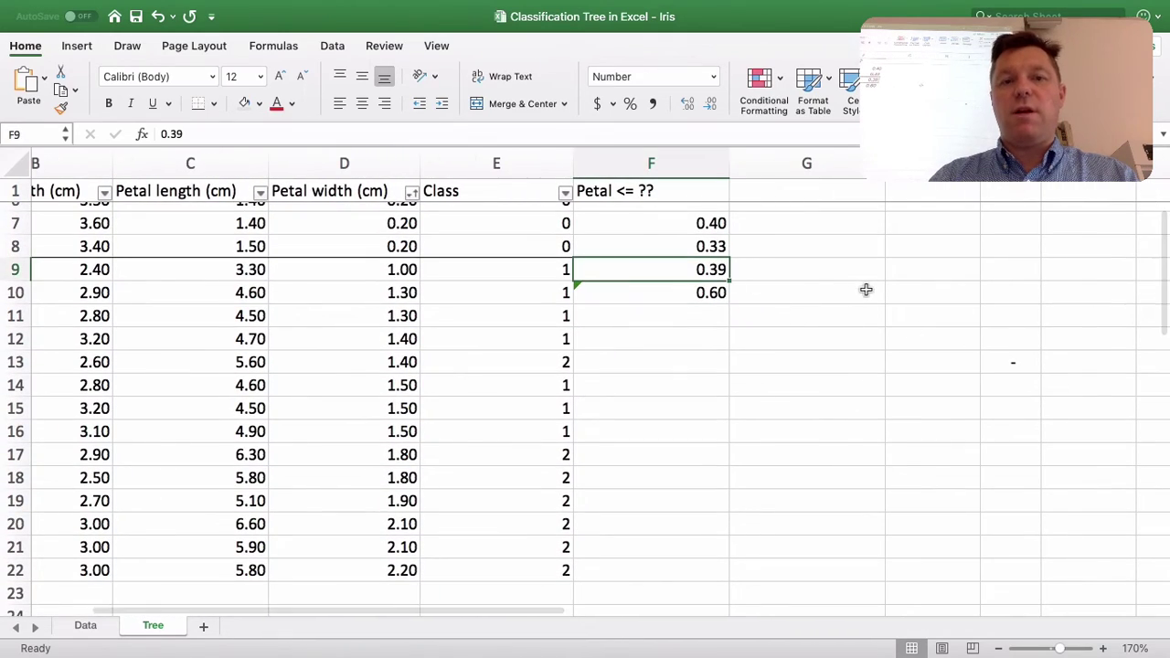
# Step: Compute the proportion of one class in the right child node in G13 with the formula =7/14
pyautogui.hscroll(-1, 833, 295)
pyautogui.scroll(-1, 834, 294)
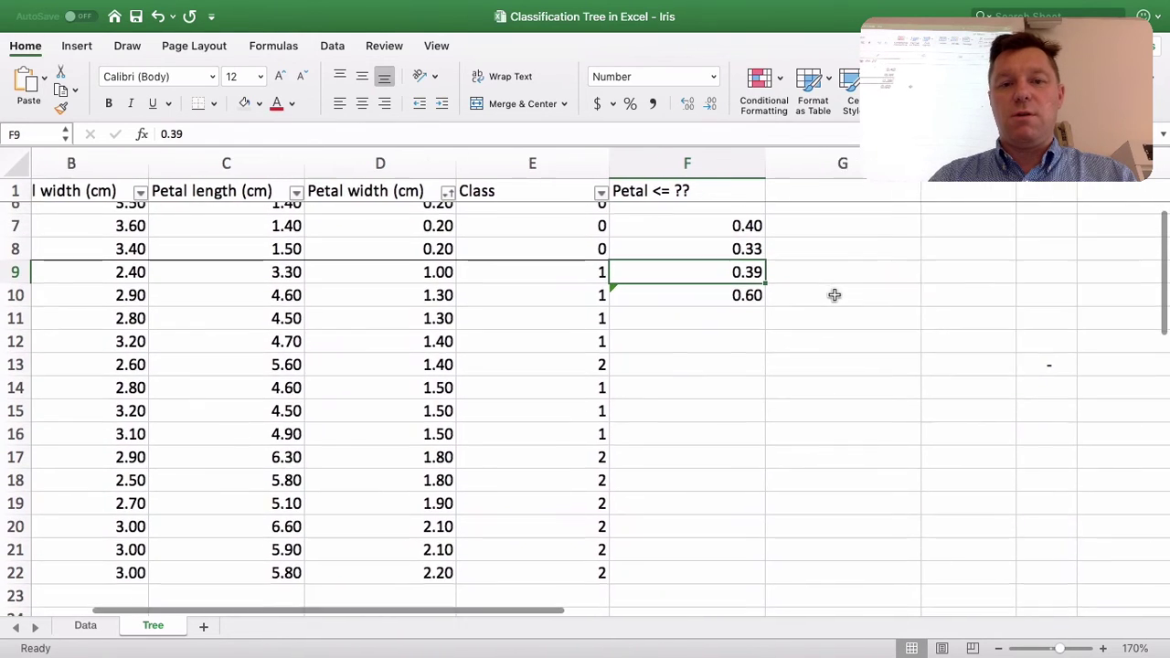
pyautogui.hscroll(1, 833, 295)
pyautogui.click(820, 344)
pyautogui.scroll(-1, 820, 344)
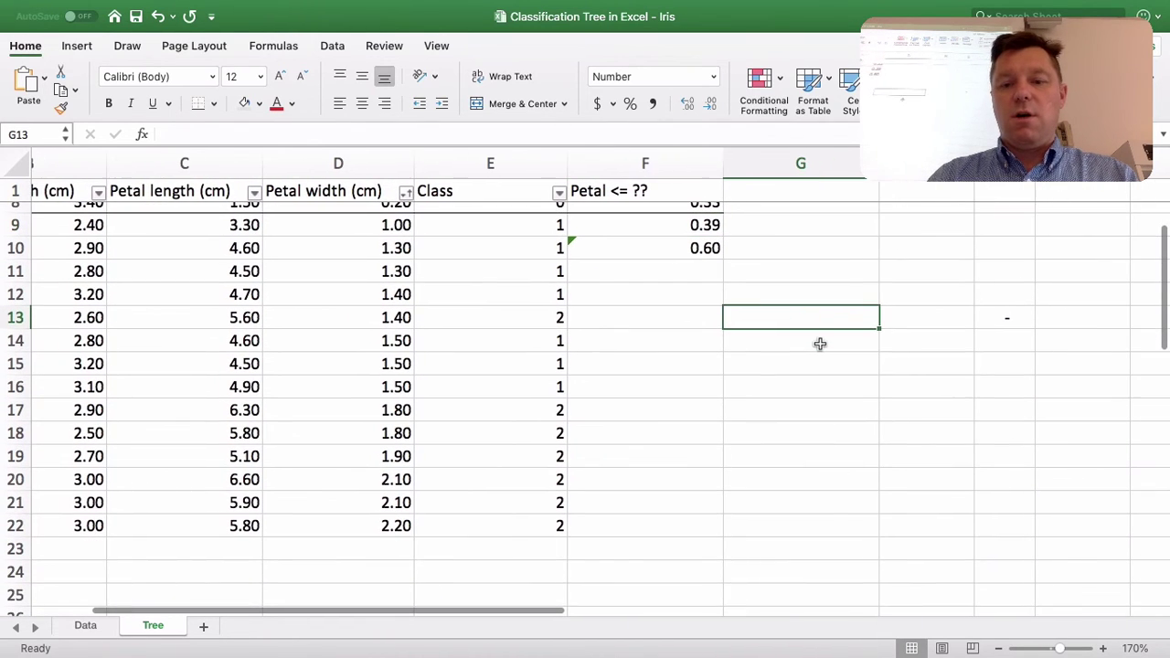
pyautogui.write('=7/')
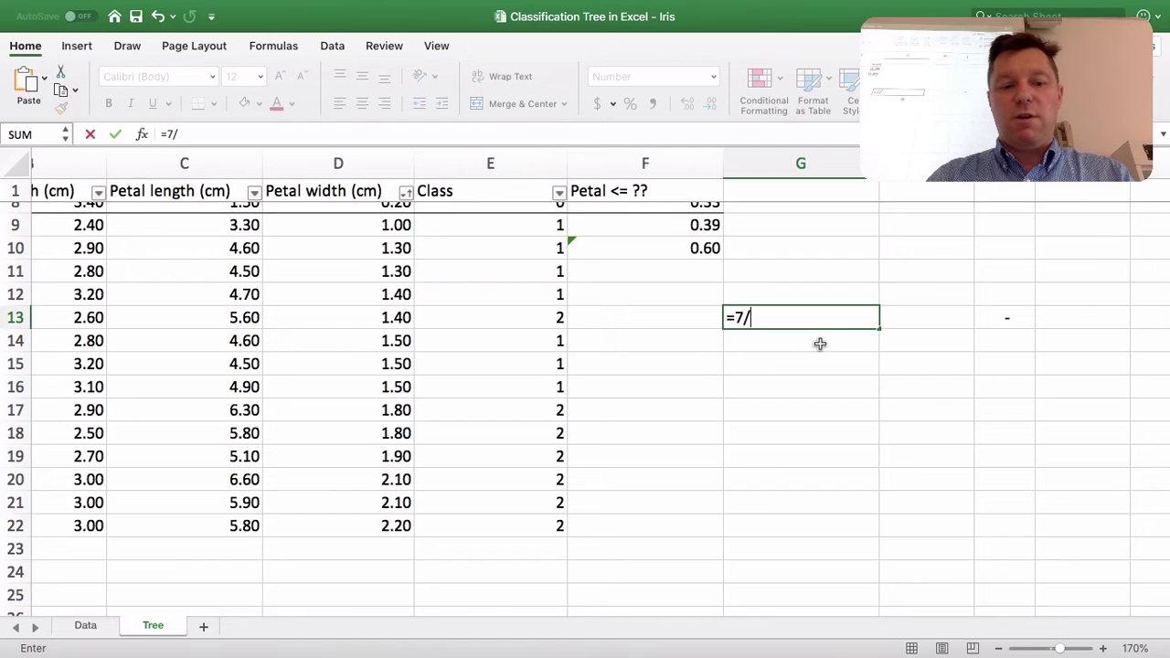
pyautogui.write('14')
pyautogui.press('Return')
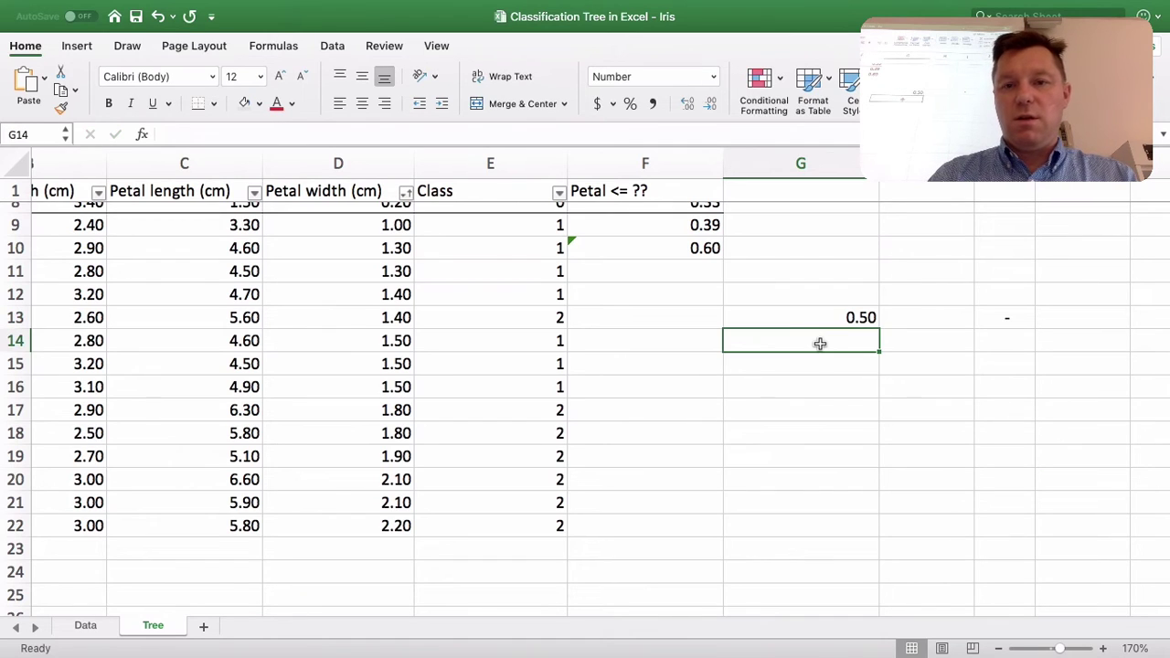
# Step: Copy the proportion formula from G13 into G14 for the second class and select both cells
pyautogui.press('Up')
pyautogui.press('super+c')
pyautogui.press('Down')
pyautogui.press('super+v')
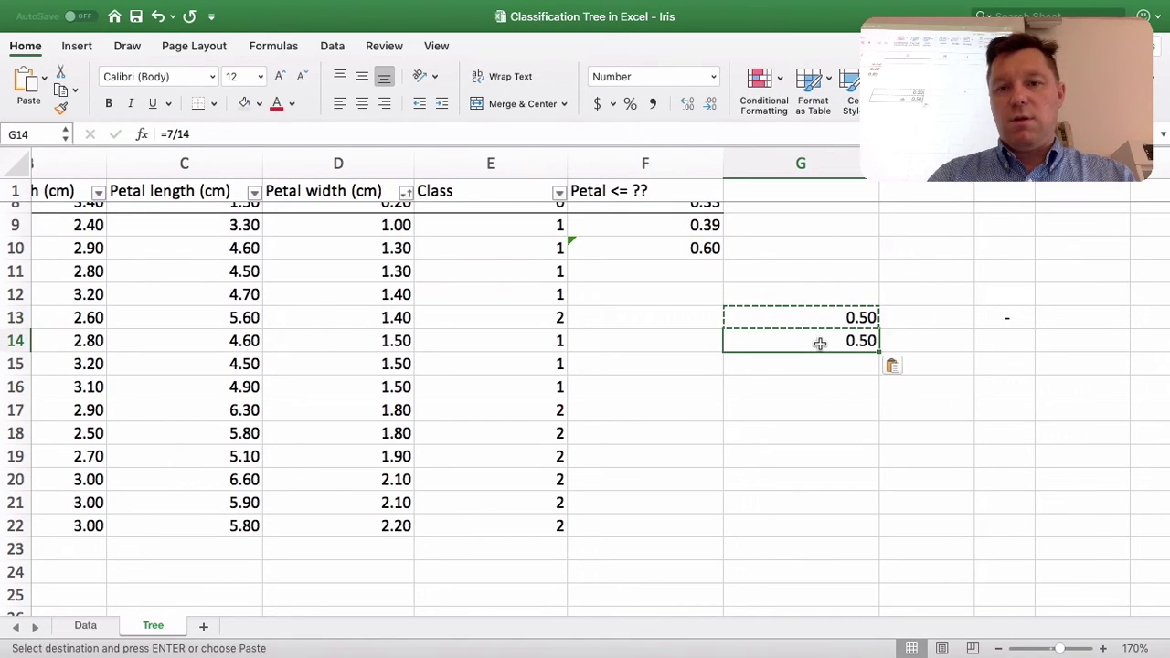
pyautogui.press('Escape')
pyautogui.press('Up')
pyautogui.hotkey('shift', 'Down')
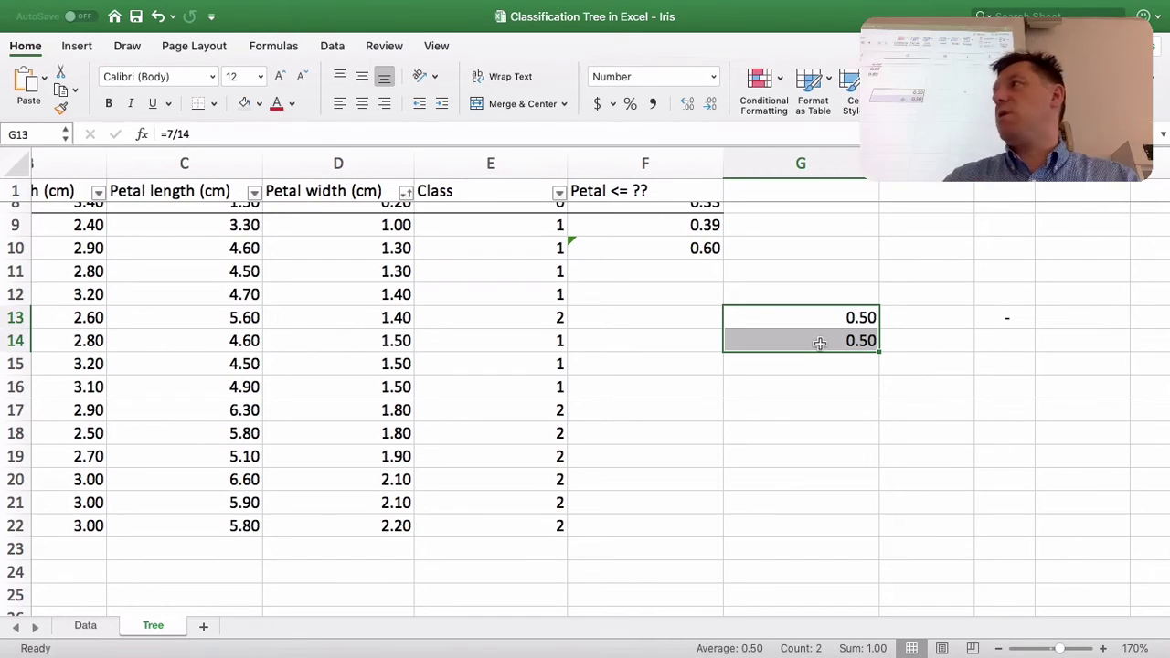
# Step: Enter 0.5 as the right child node's Gini value in I34
pyautogui.scroll(-10, 819, 342)
pyautogui.hscroll(2, 820, 342)
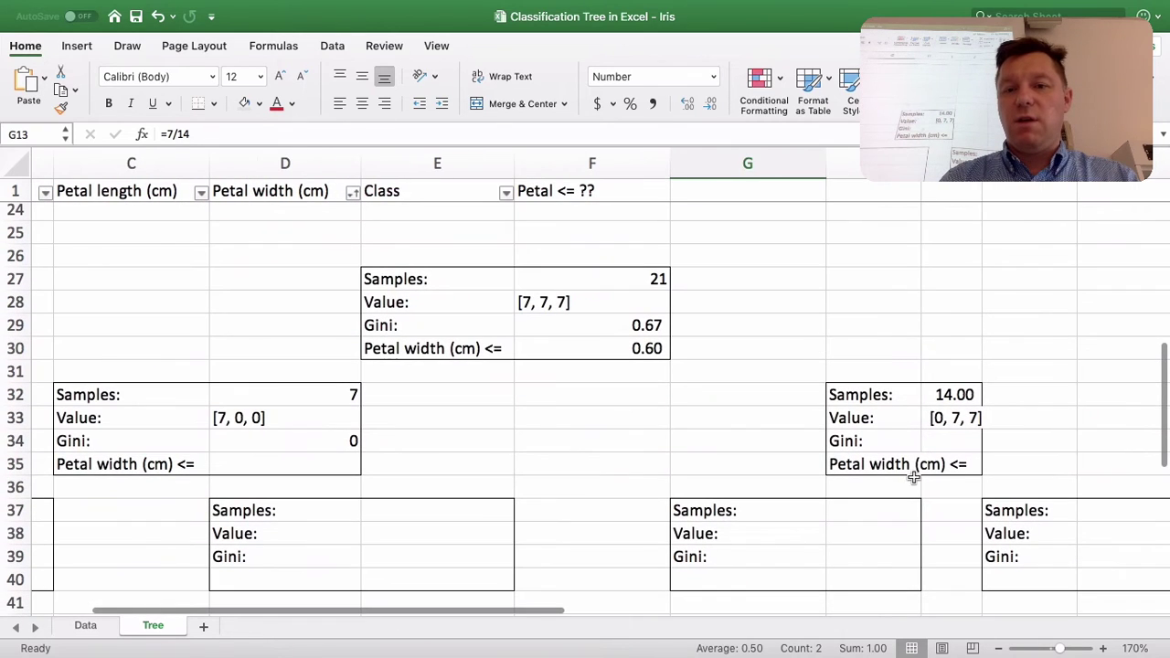
pyautogui.click(955, 446)
pyautogui.write('=')
pyautogui.press('BackSpace')
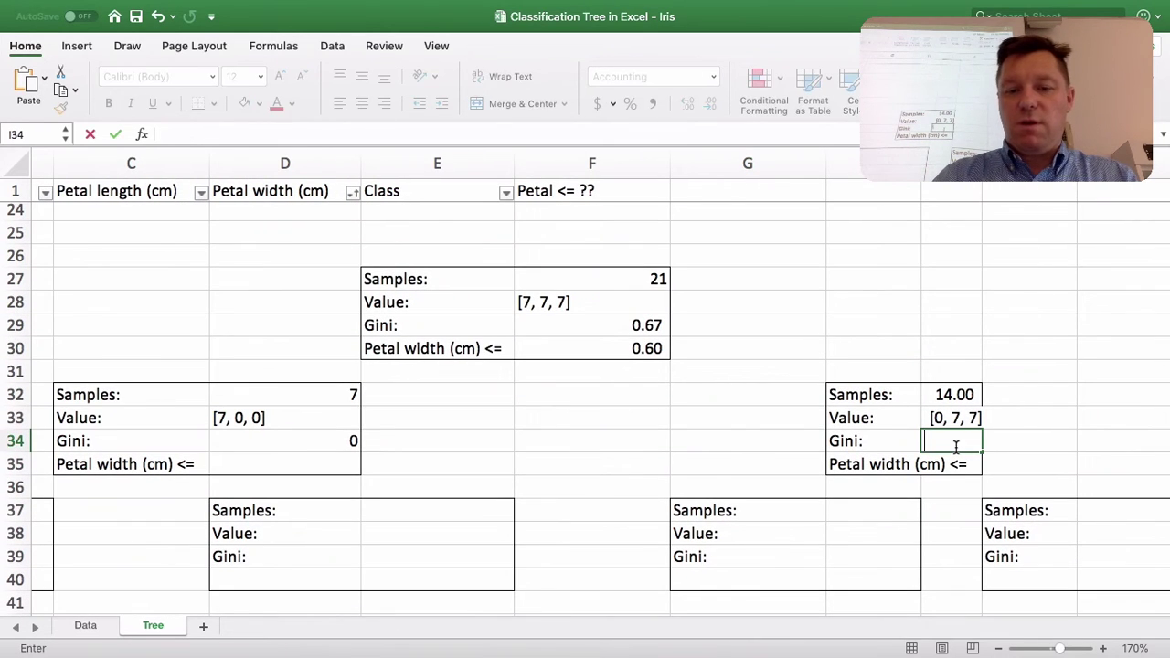
pyautogui.write('0.6')
pyautogui.press('BackSpace')
pyautogui.write('5')
pyautogui.press('Return')
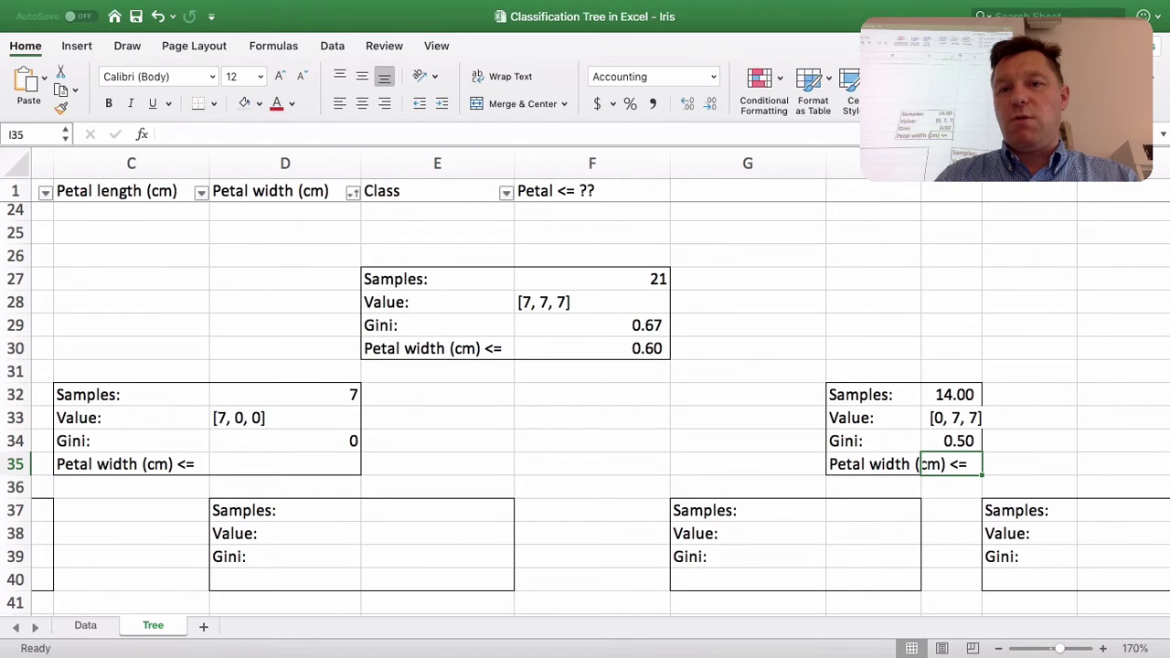
# Step: Widen column I around the right child node's values and select the sample count cell H37 of the node box below
pyautogui.hscroll(-3, 1057, 339)
pyautogui.hscroll(3, 972, 444)
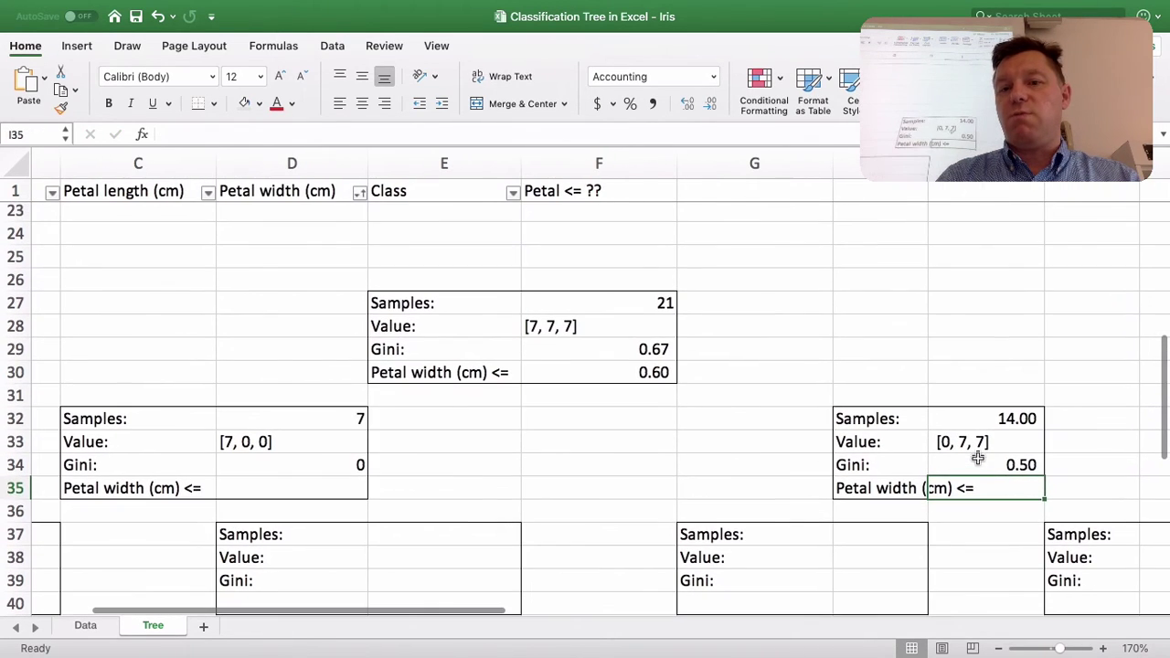
pyautogui.doubleClick(939, 488)
pyautogui.click(865, 371)
pyautogui.scroll(-2, 860, 369)
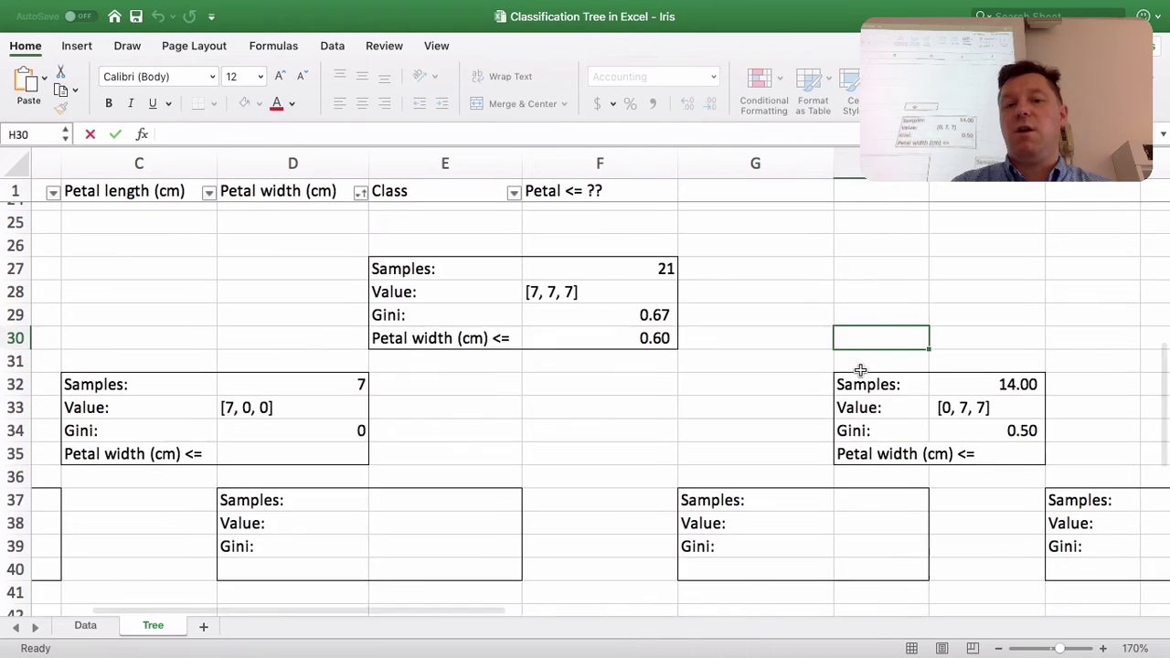
pyautogui.scroll(-1, 860, 370)
pyautogui.click(868, 471)
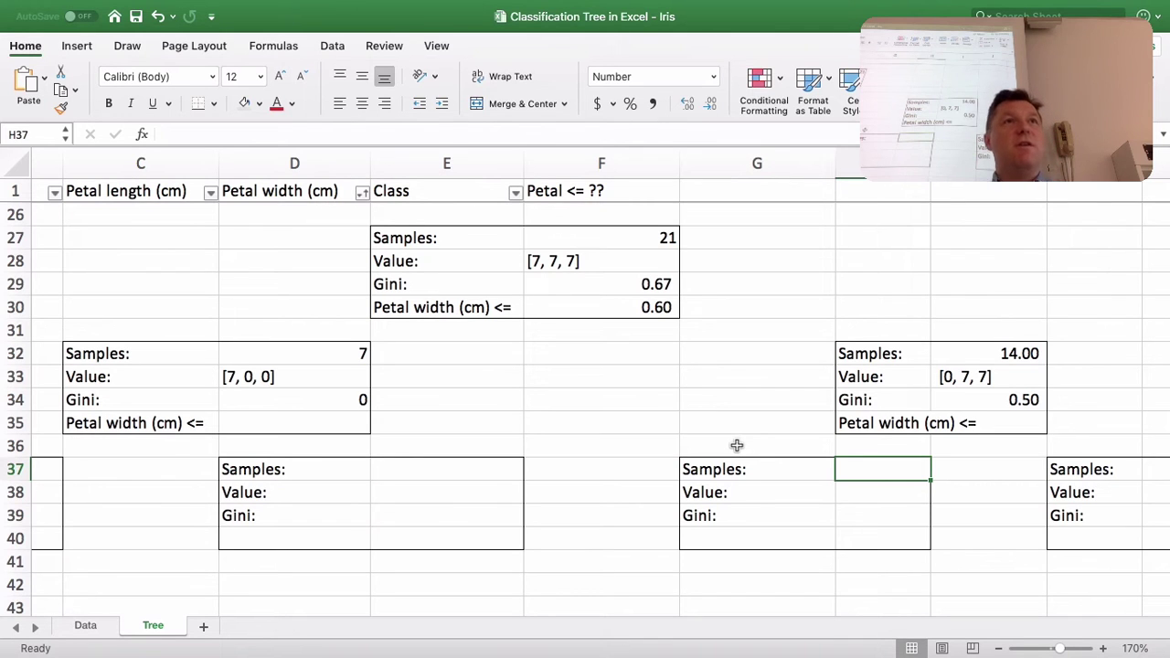
pyautogui.scroll(2, 737, 445)
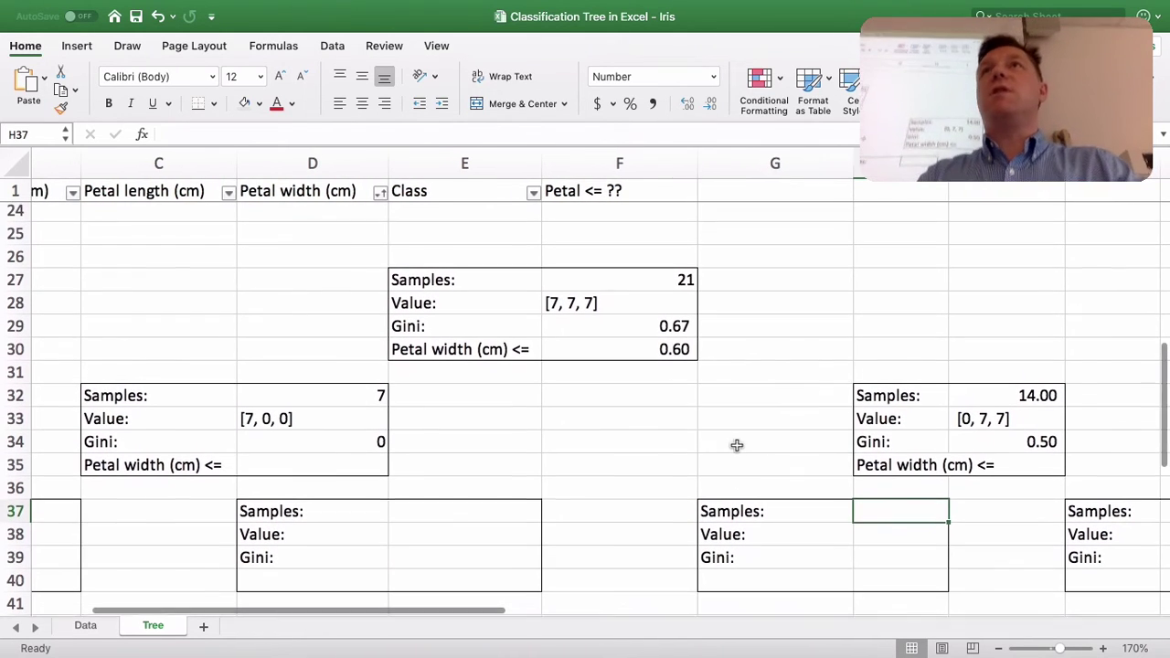
# Step: Switch to the Homework 5 notebook in the browser and read the task on building a classification tree in Excel
pyautogui.press('super+Tab')
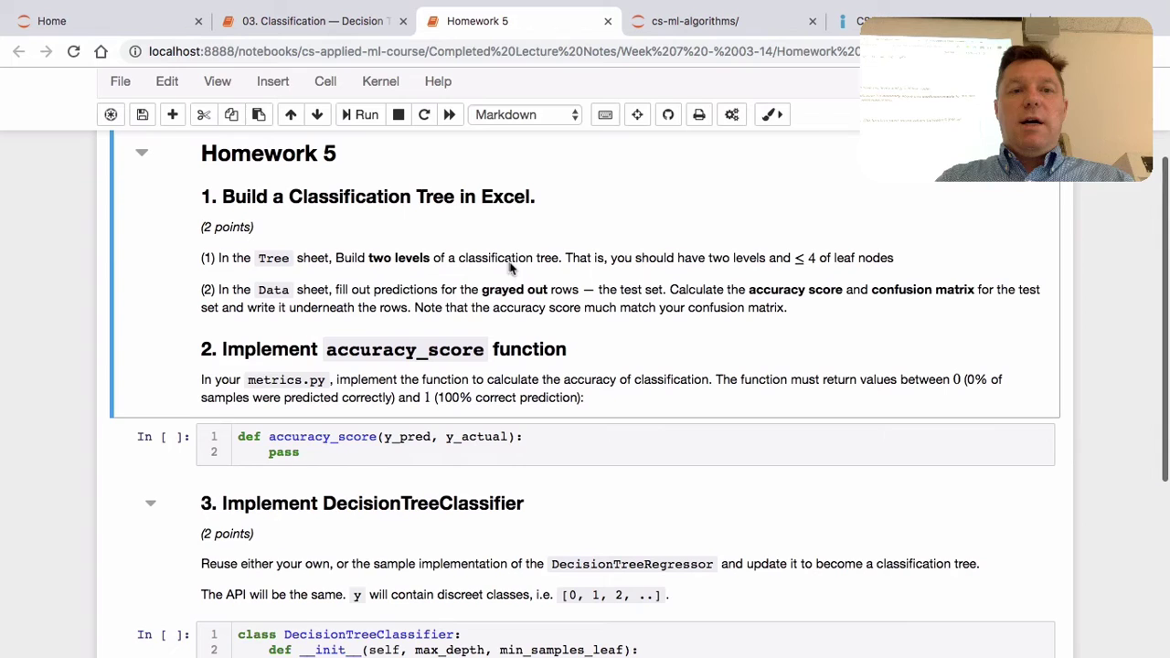
pyautogui.scroll(-1, 510, 267)
pyautogui.scroll(1, 514, 265)
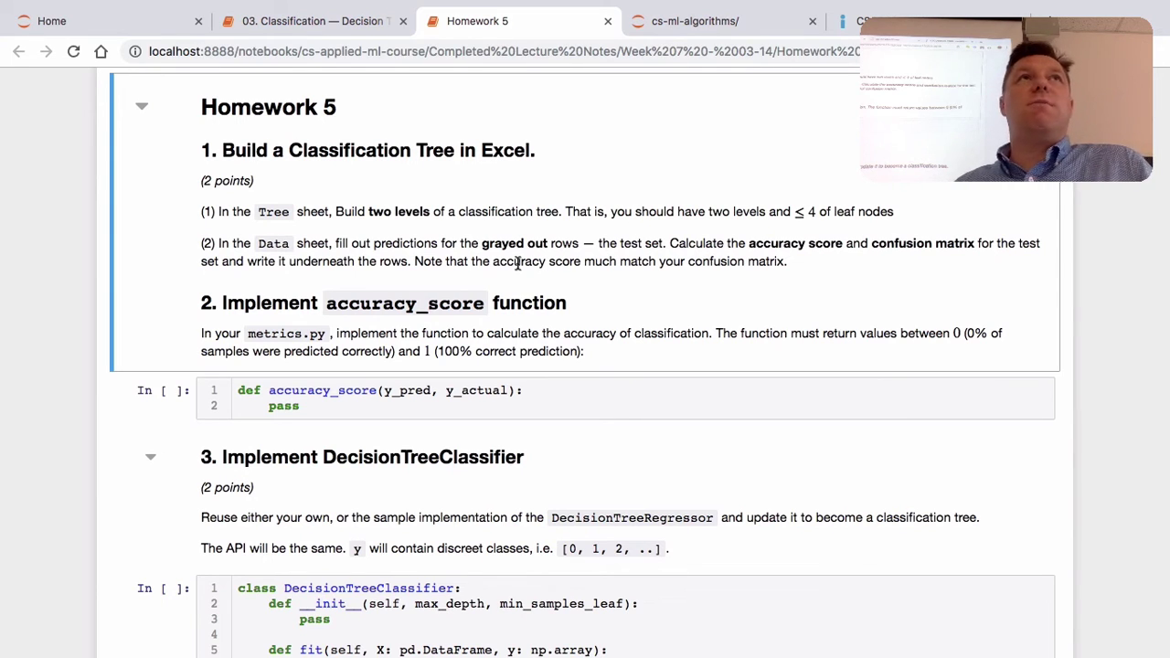
pyautogui.scroll(-2, 518, 264)
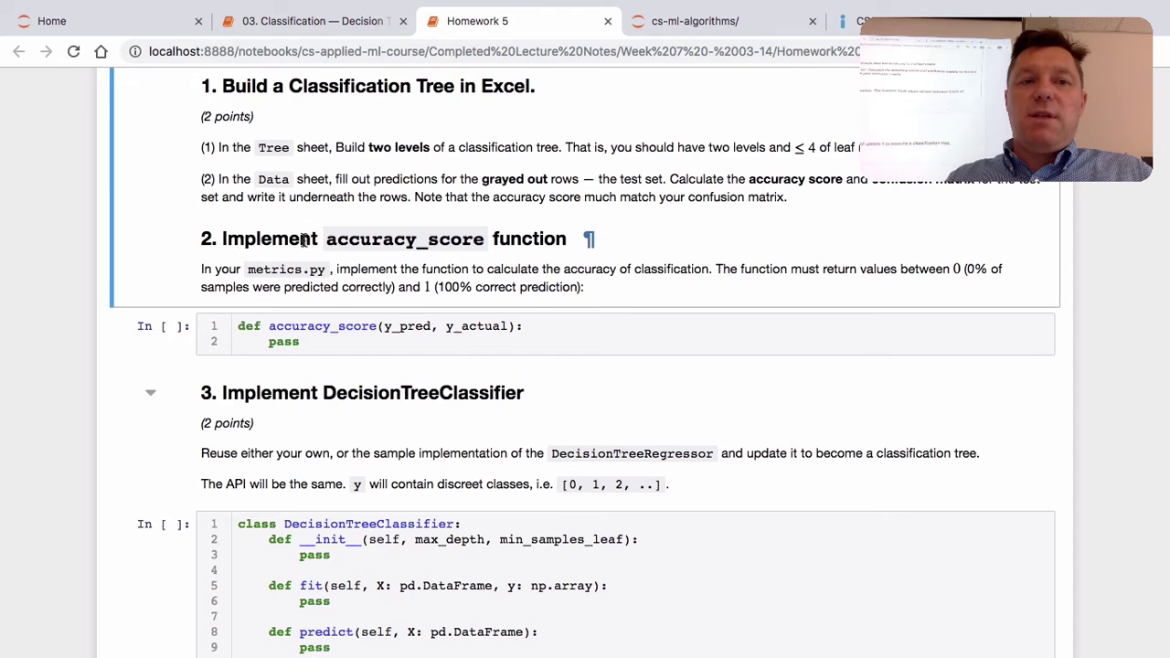
pyautogui.scroll(-1, 306, 238)
pyautogui.scroll(2, 316, 265)
pyautogui.scroll(1, 309, 234)
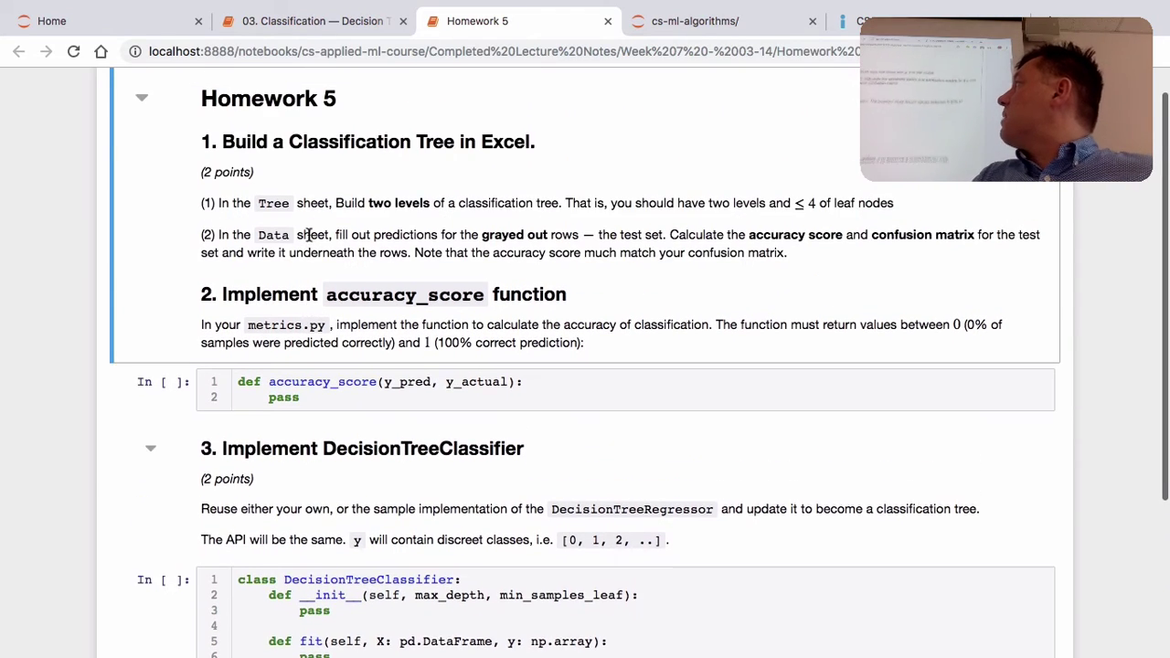
pyautogui.scroll(-3, 393, 160)
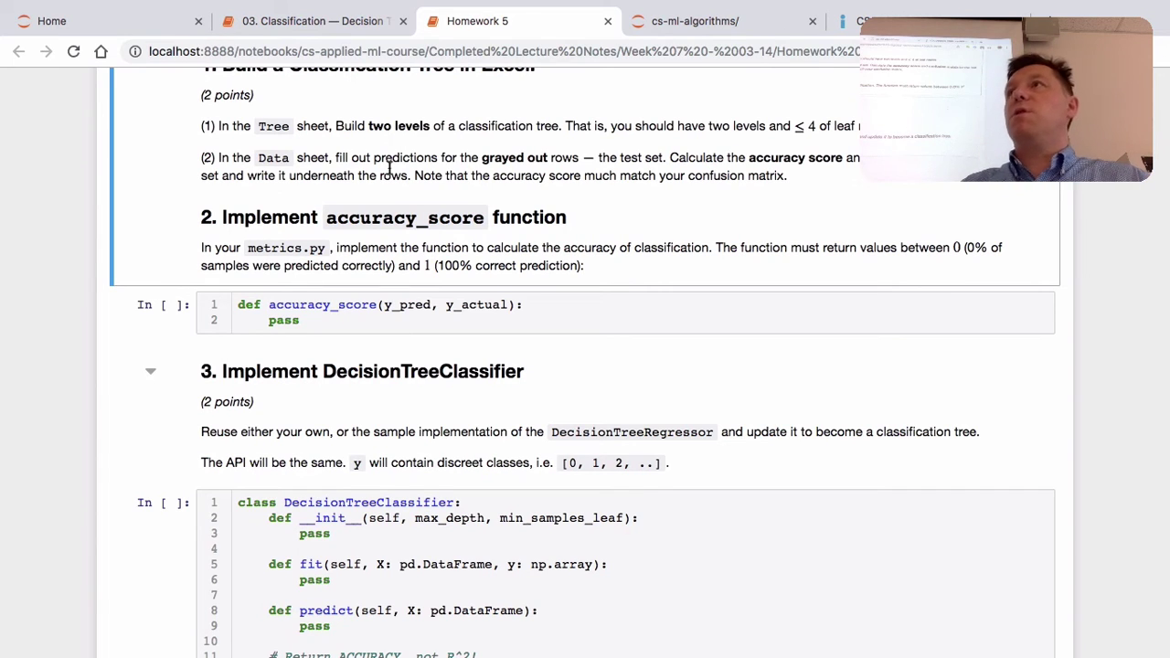
# Step: Examine the accuracy_score and DecisionTreeClassifier tasks, including the skeleton code of the classifier class
pyautogui.scroll(-1, 389, 166)
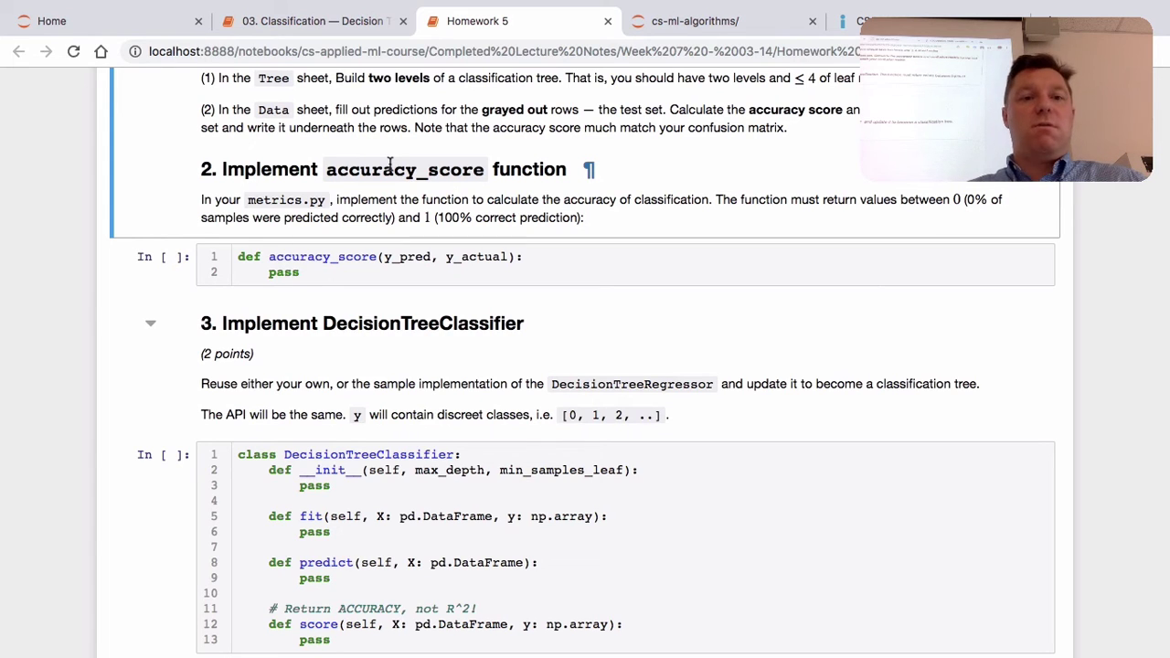
pyautogui.scroll(-1, 389, 162)
pyautogui.scroll(-1, 402, 160)
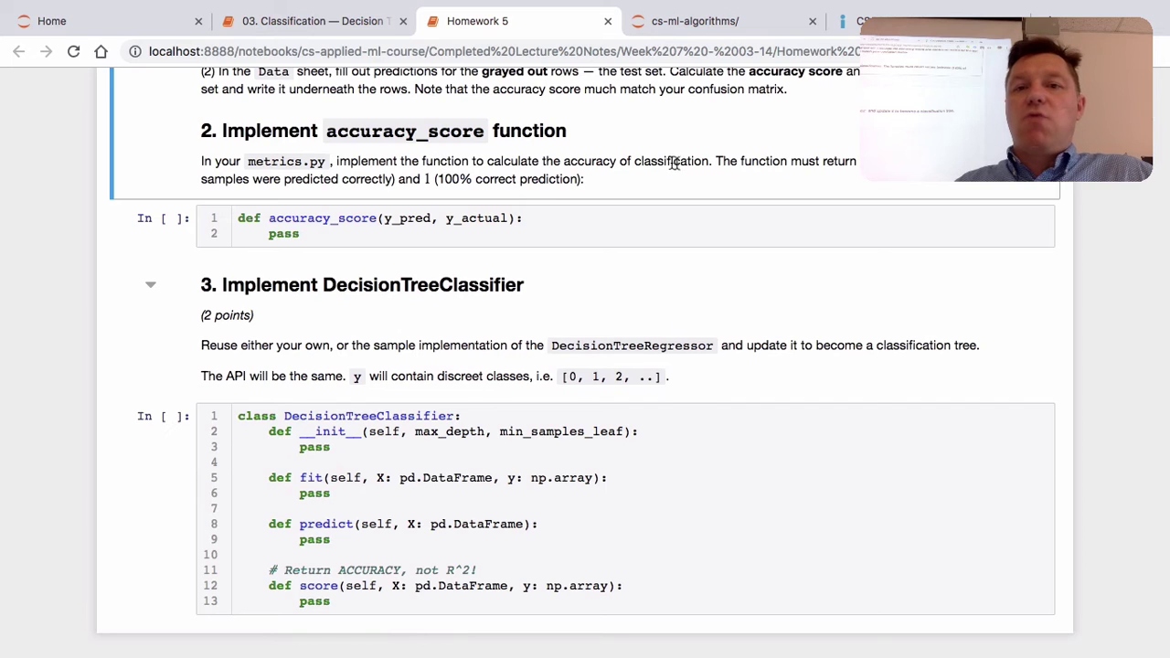
pyautogui.scroll(-1, 753, 161)
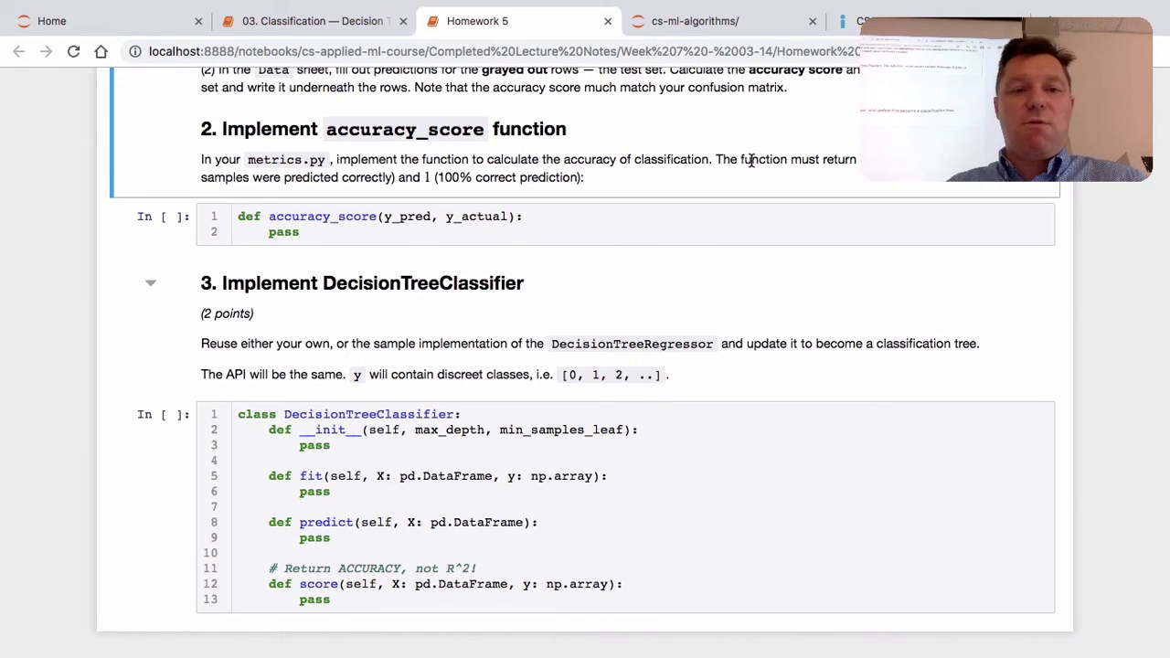
pyautogui.scroll(-1, 751, 161)
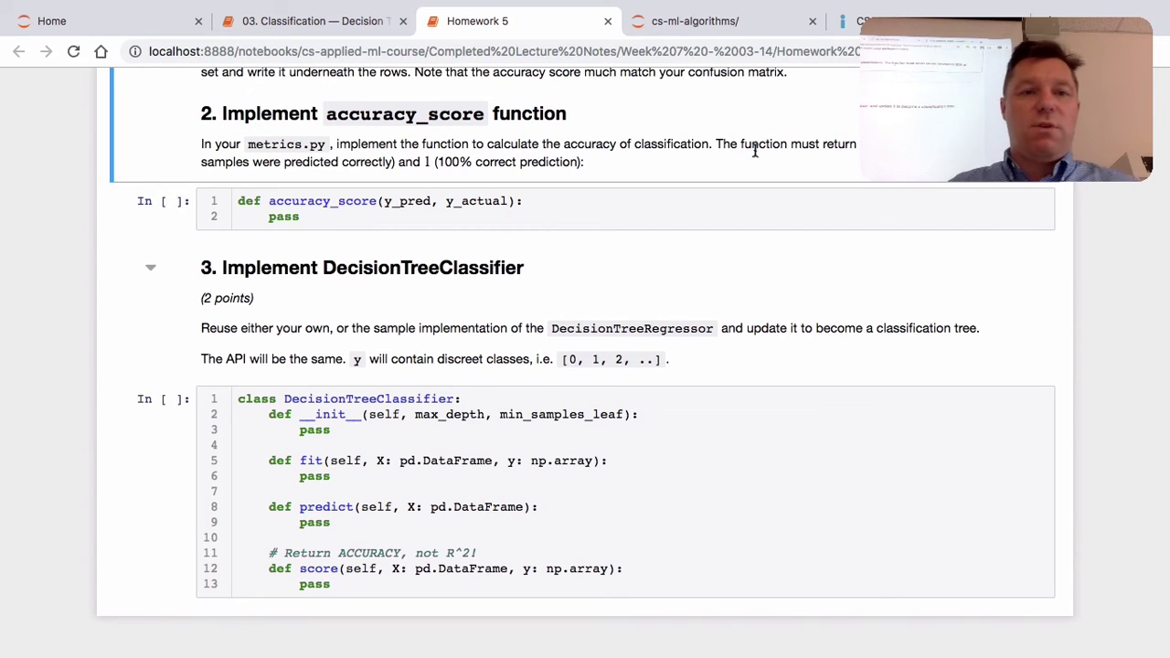
pyautogui.scroll(-3, 755, 154)
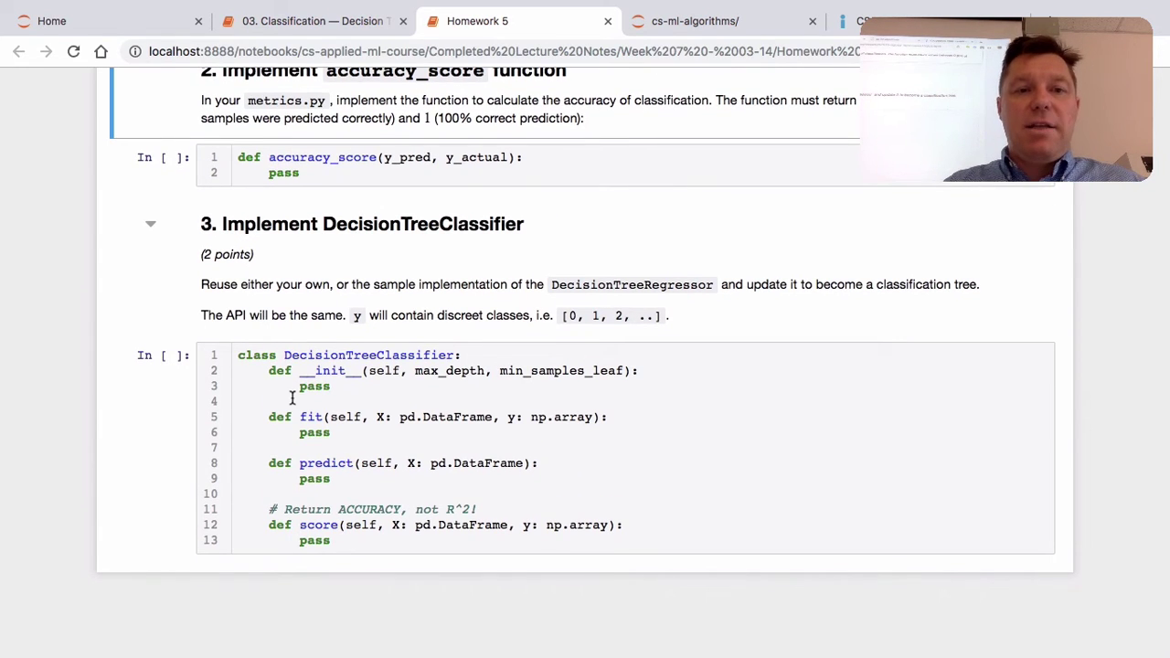
pyautogui.moveTo(241, 355); pyautogui.dragTo(444, 536)
pyautogui.click(458, 539)
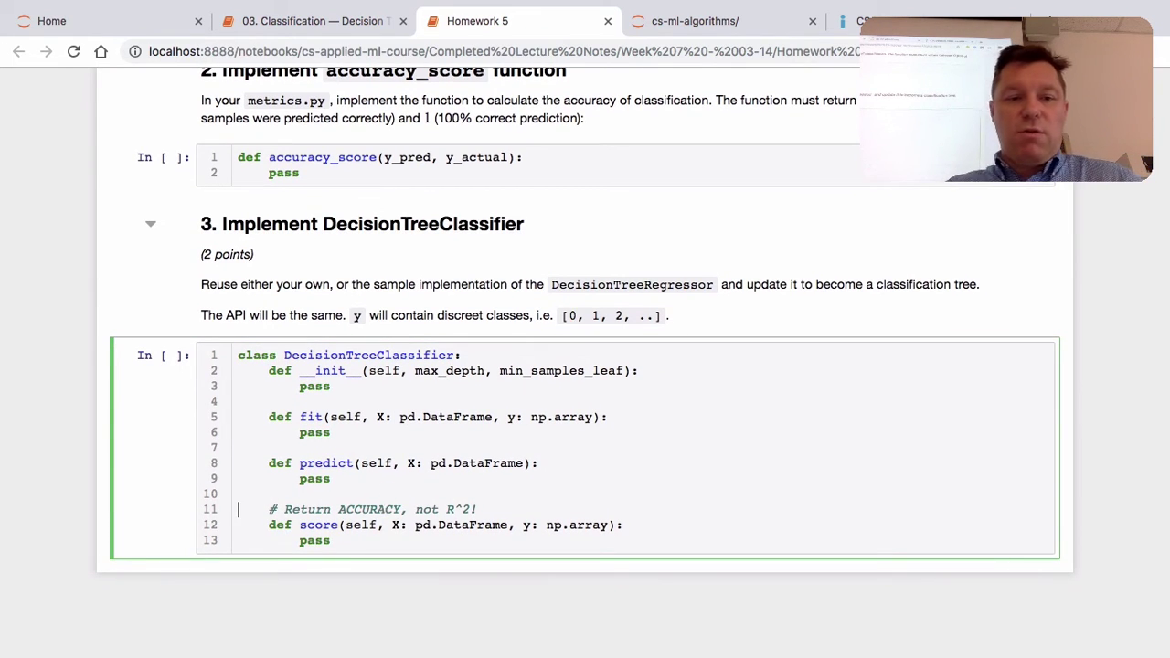
# Step: Delete the score method and its "Return ACCURACY, not R^2!" comment from the DecisionTreeClassifier skeleton
pyautogui.moveTo(235, 508); pyautogui.dragTo(334, 540)
pyautogui.press('BackSpace')
pyautogui.press('BackSpace')
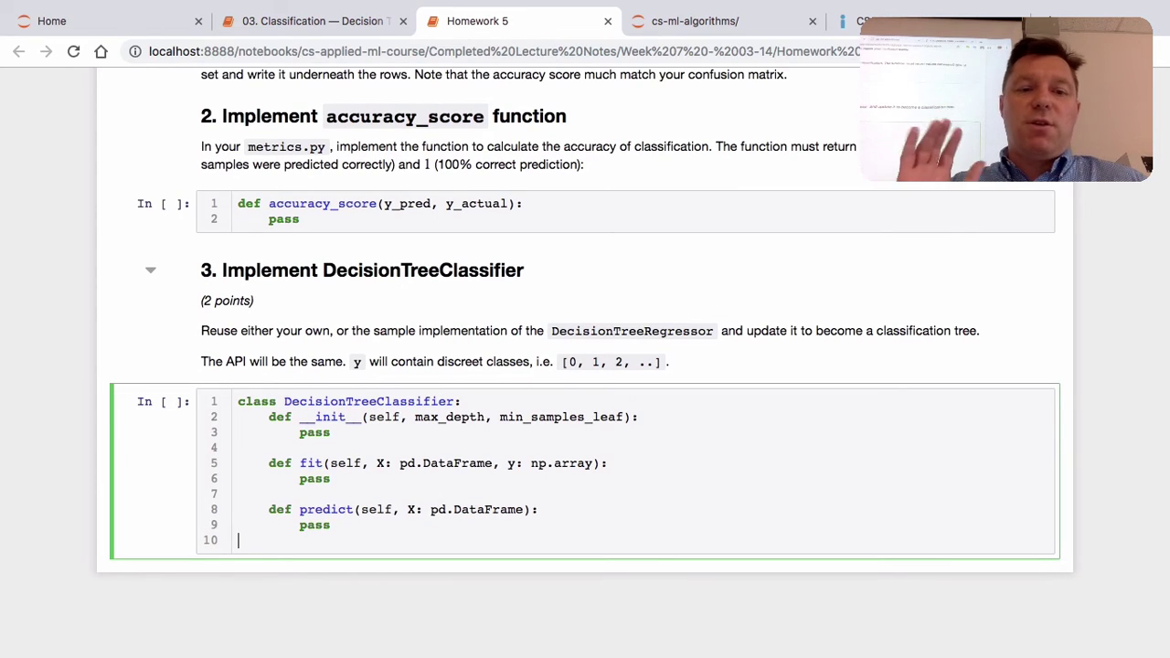
pyautogui.press('BackSpace')
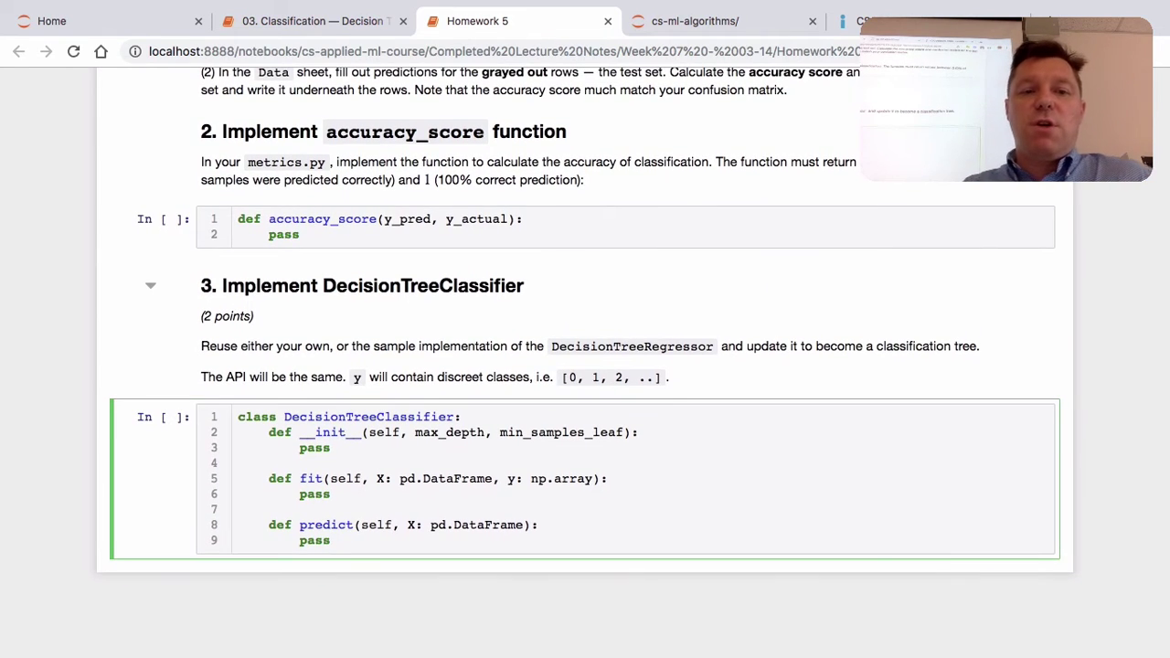
# Step: Add the comment "# 0, 1, 2" directly above the predict method in the DecisionTreeClassifier class
pyautogui.click(387, 508)
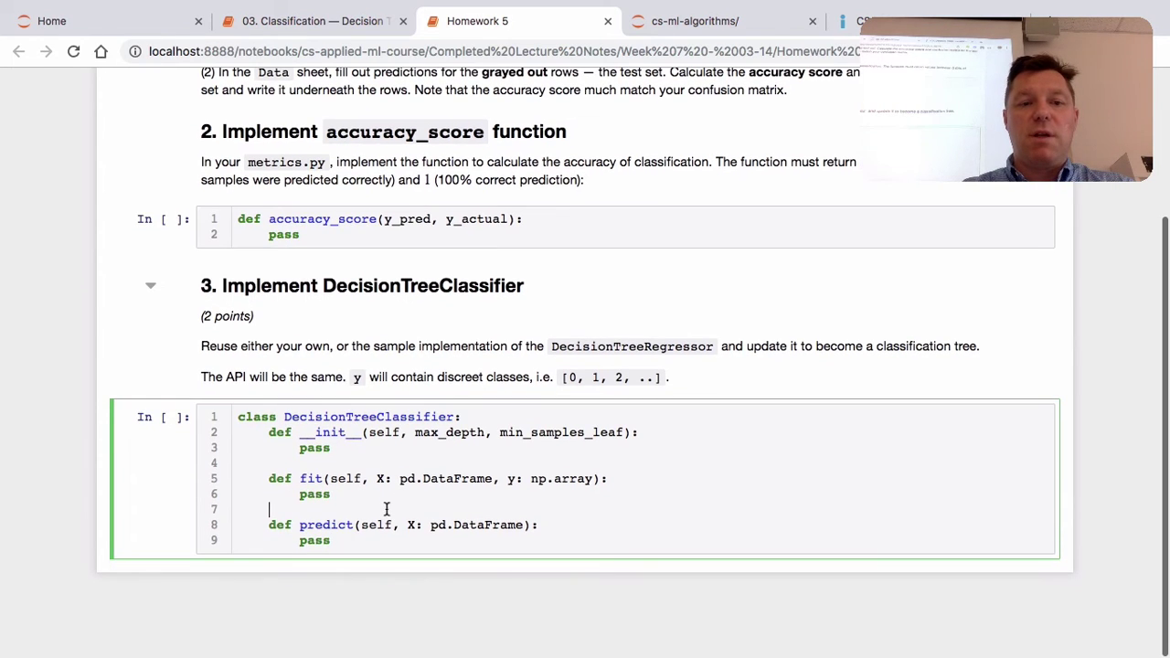
pyautogui.press('Return')
pyautogui.write('#')
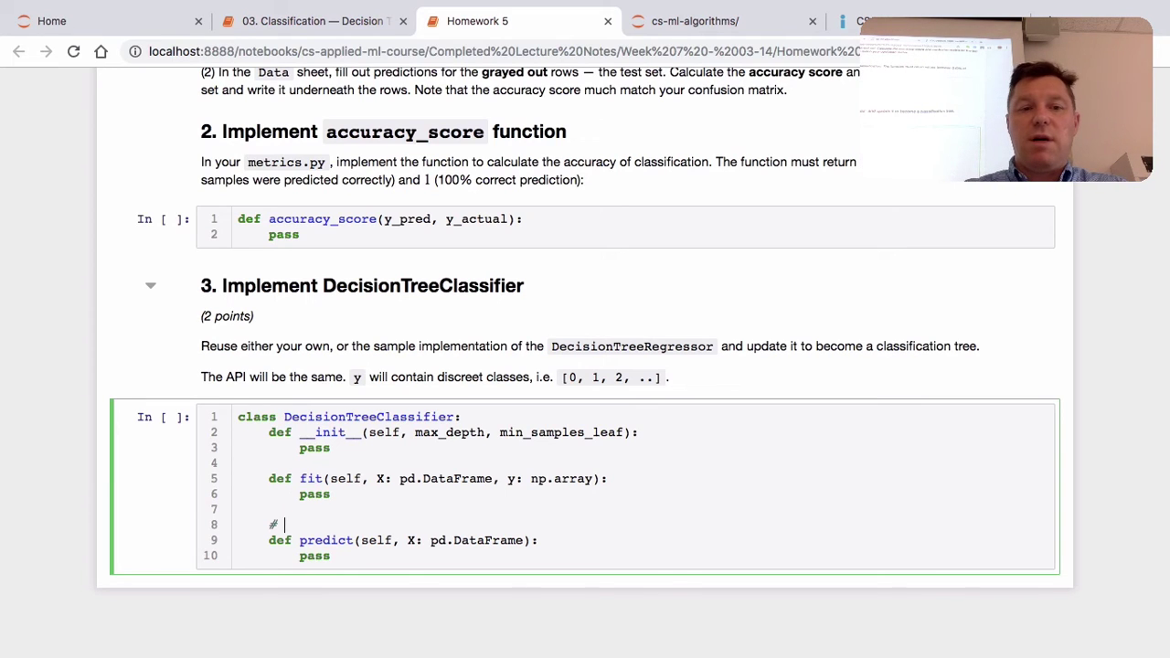
pyautogui.write('TO')
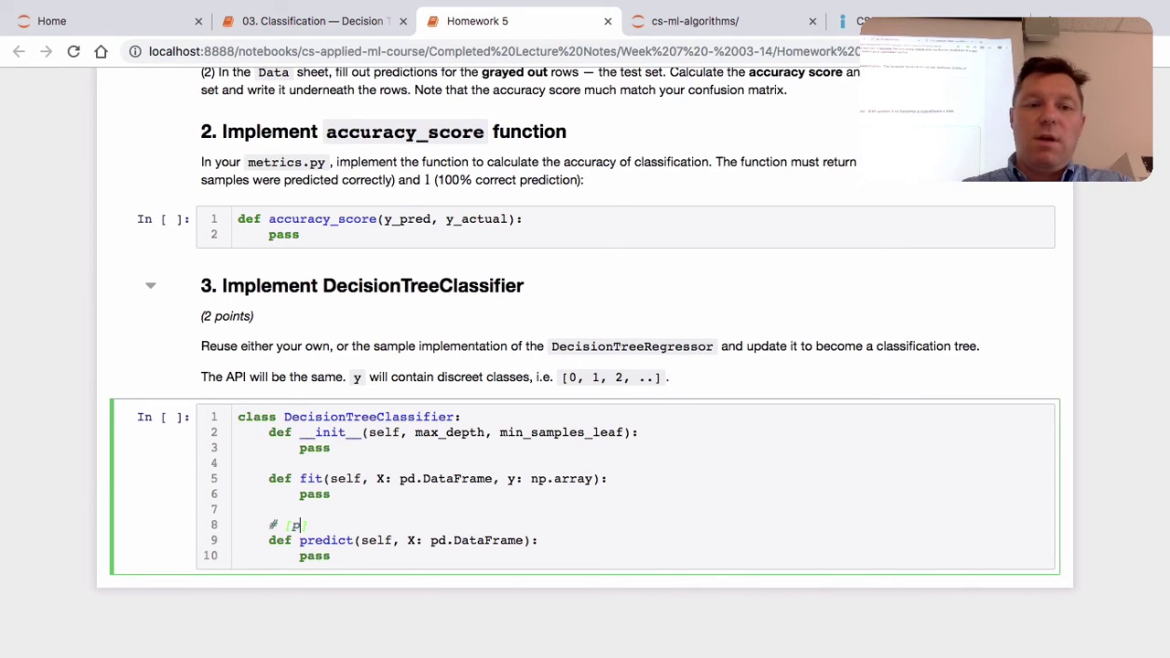
pyautogui.press('BackSpace')
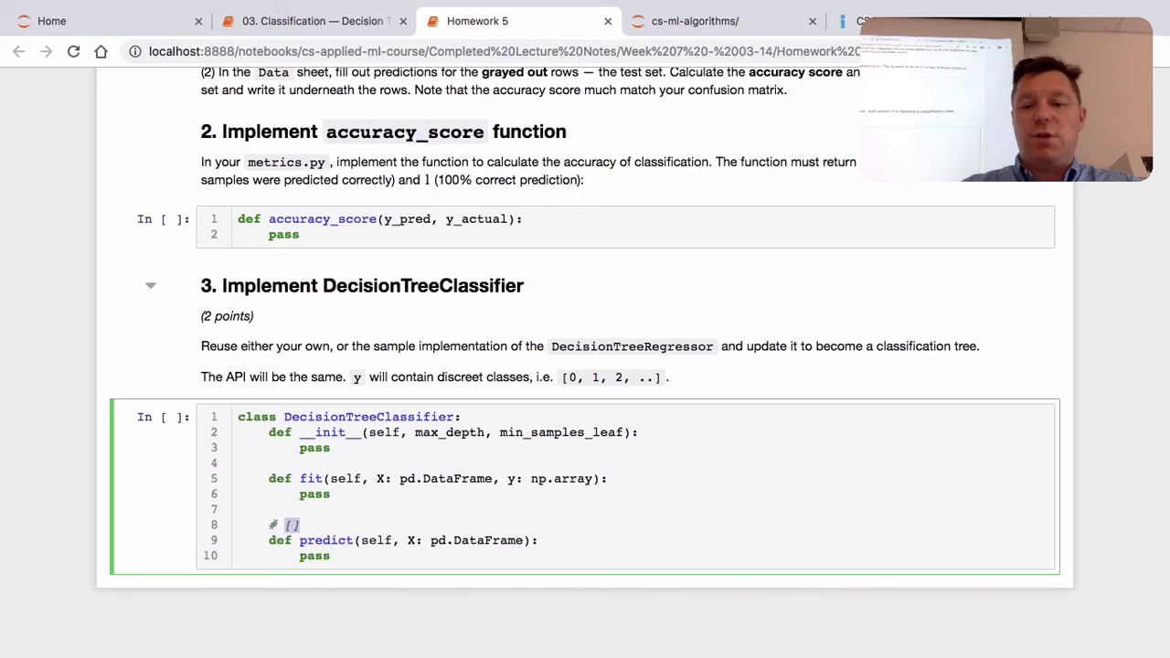
pyautogui.press('BackSpace')
pyautogui.write('0, 1, 2')
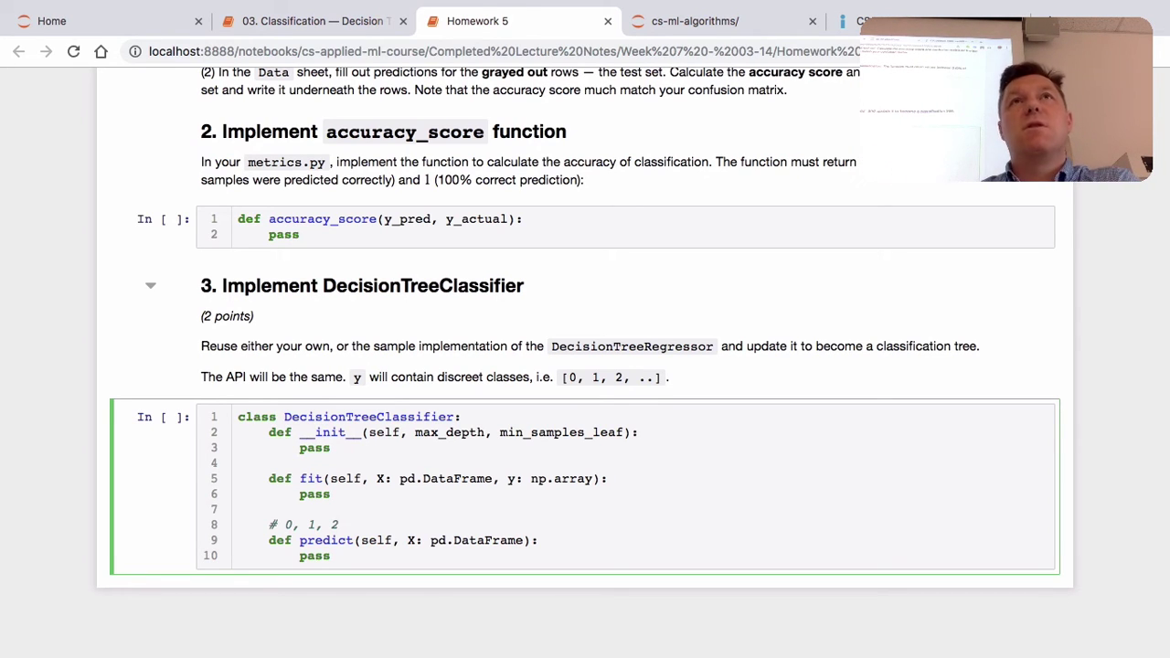
pyautogui.scroll(-1, 378, 528)
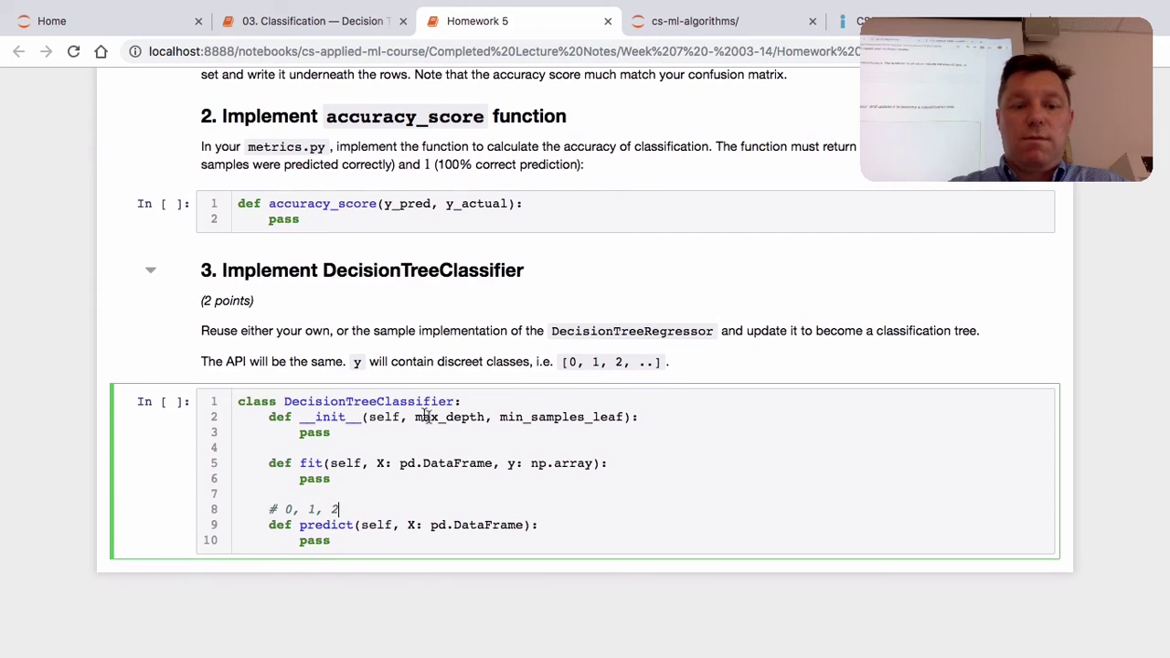
# Step: Switch to the Data sheet in Excel and examine the Prediction cells of the gray test rows, selecting F9:F11
pyautogui.press('super+Tab')
pyautogui.scroll(-1, 421, 459)
pyautogui.scroll(10, 421, 459)
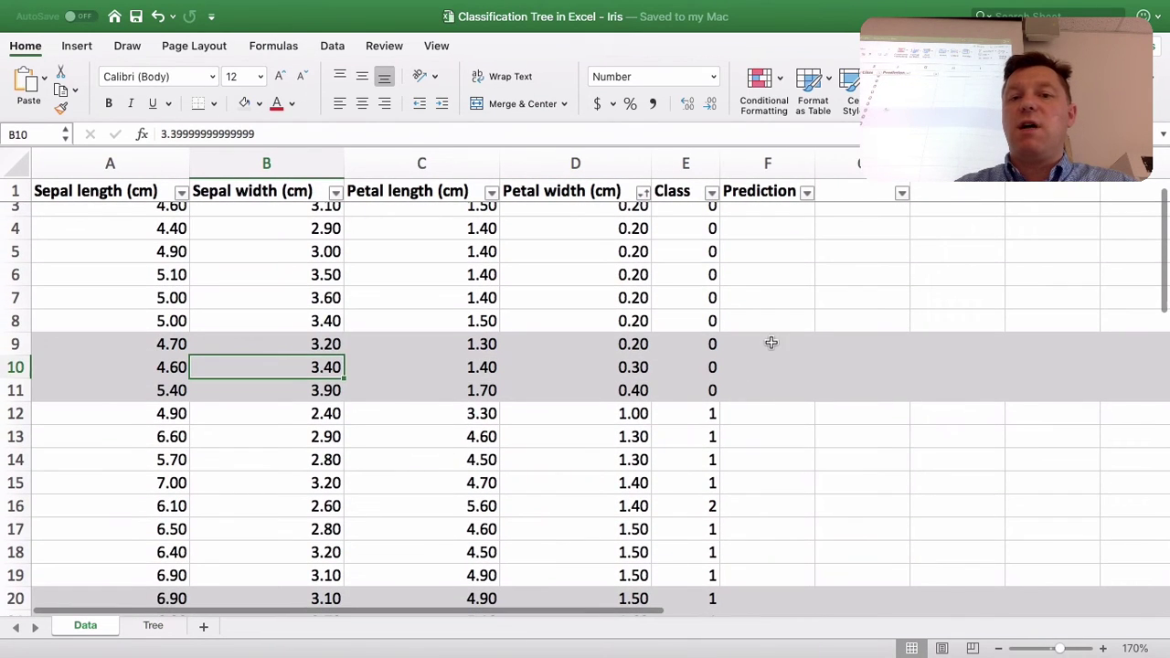
pyautogui.moveTo(770, 343); pyautogui.dragTo(773, 390)
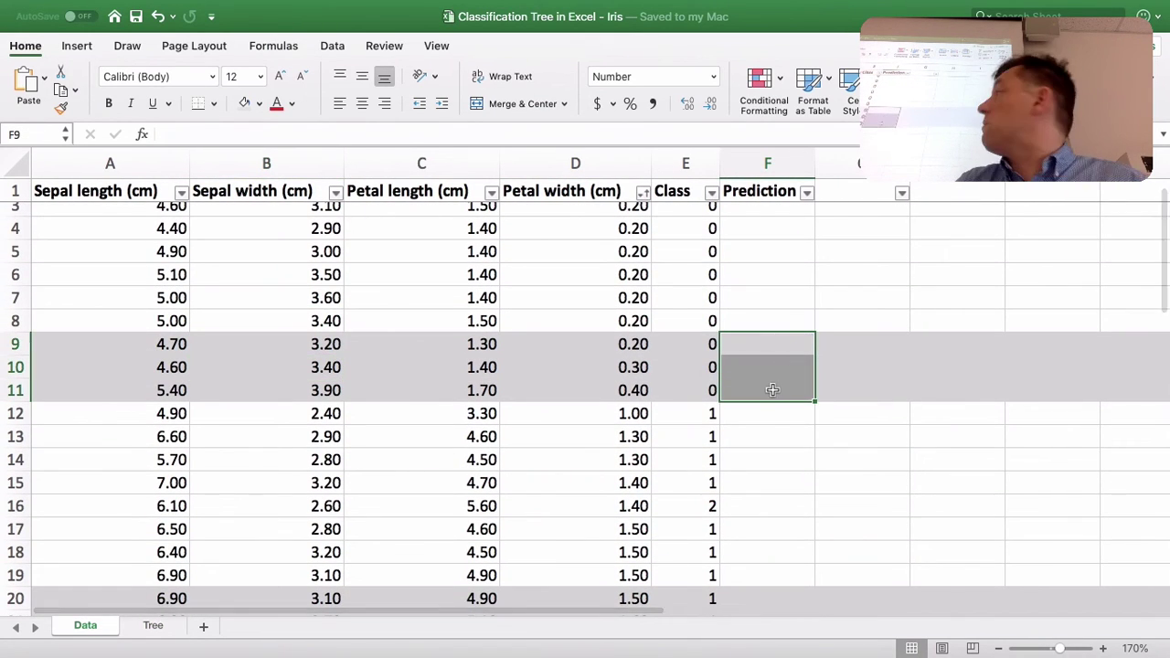
pyautogui.scroll(-2, 772, 390)
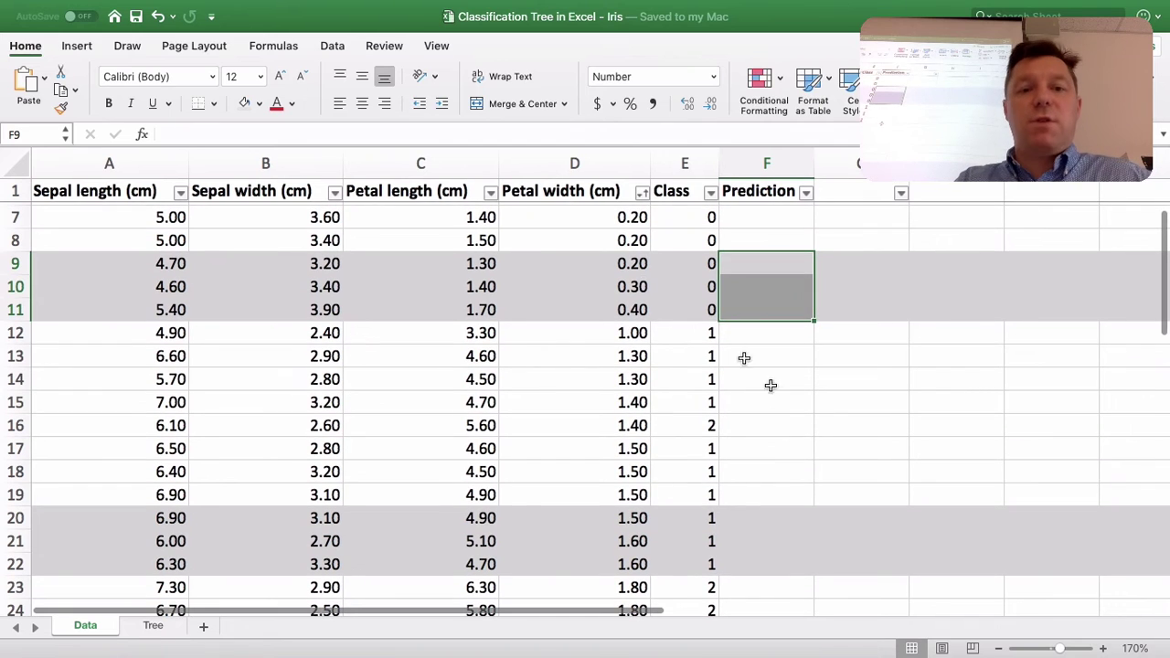
# Step: Enter the sample predictions 0, 1 and 2 in cells F9:F11 of the first gray test rows
pyautogui.click(543, 262)
pyautogui.click(599, 324)
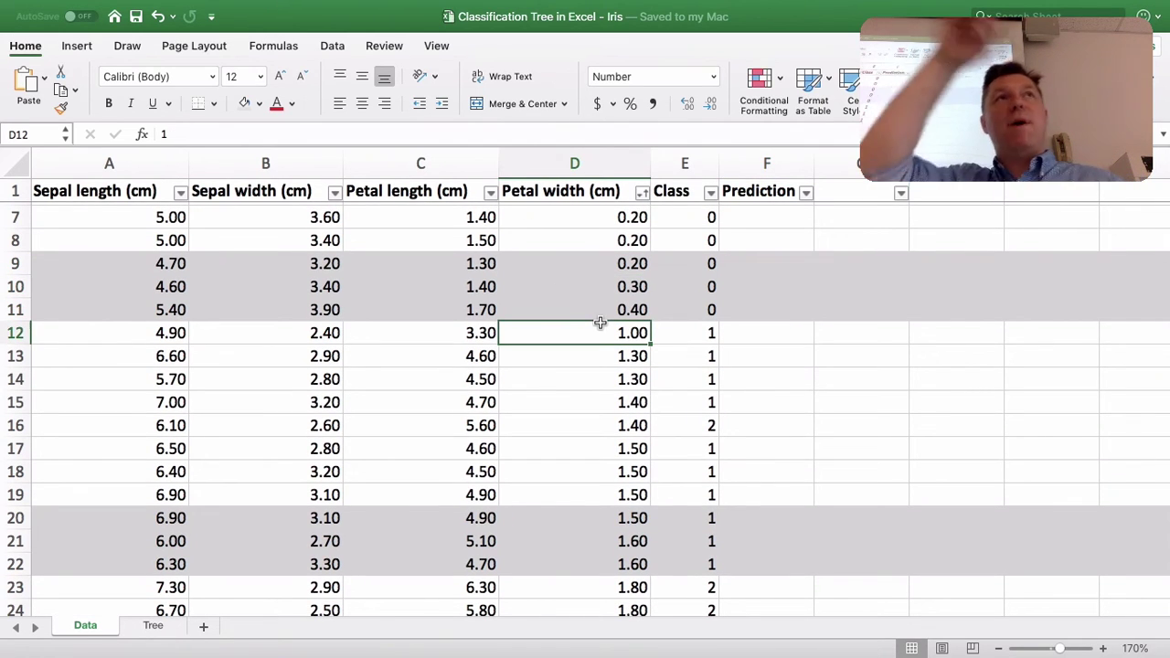
pyautogui.click(763, 262)
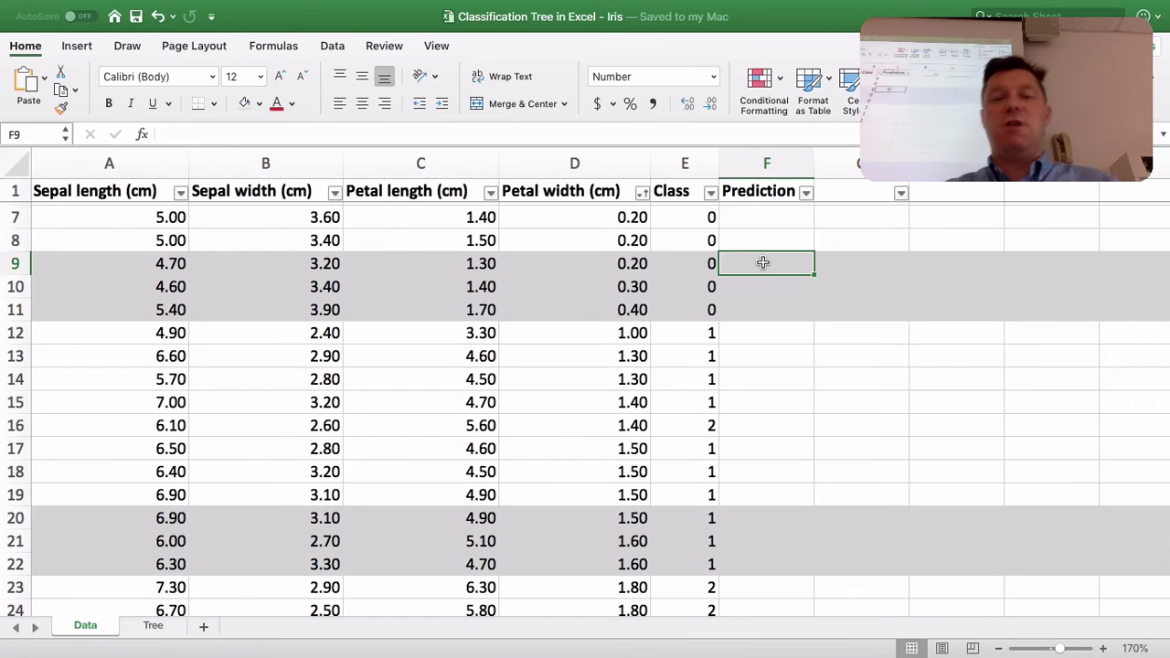
pyautogui.write('0')
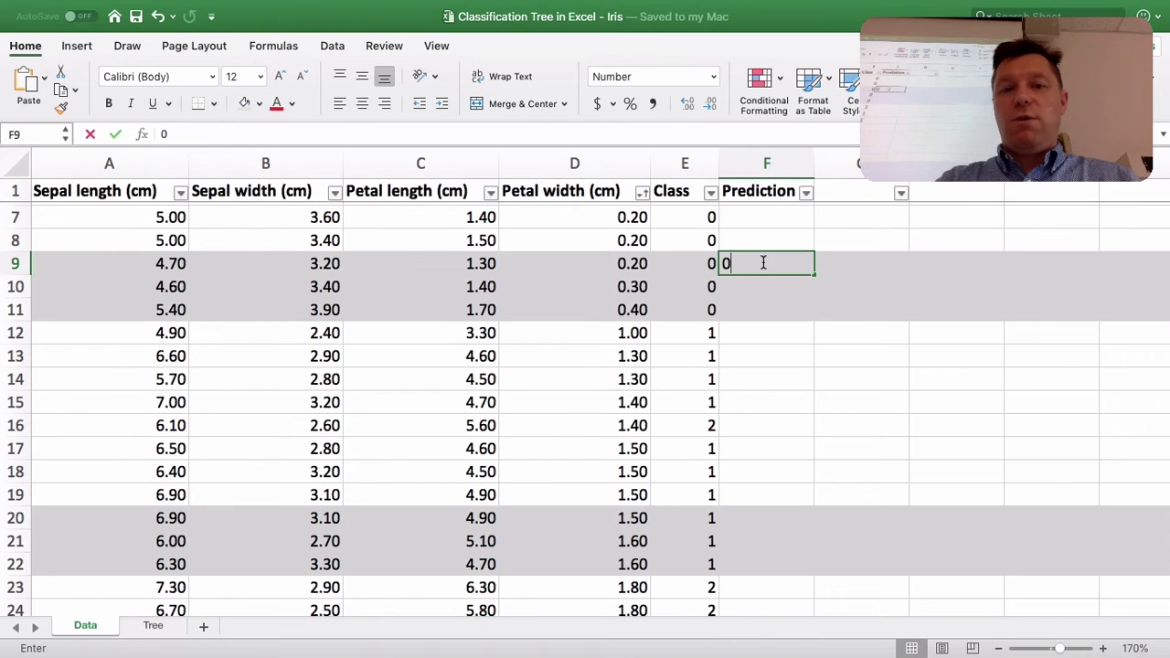
pyautogui.press('Return')
pyautogui.write('1')
pyautogui.press('Return')
pyautogui.write('2')
pyautogui.press('Return')
# Step: Compare the predictions in F9:F11 with the actual classes in E9:E11, selecting each range
pyautogui.click(763, 263)
pyautogui.hotkey('shift', 'Down')
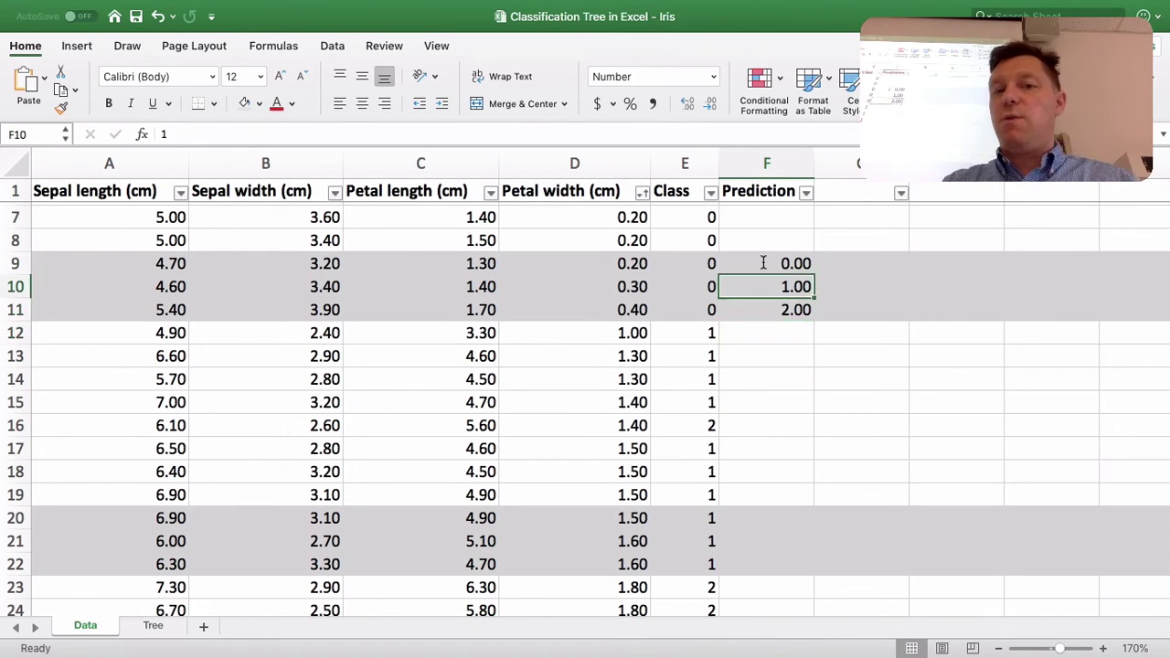
pyautogui.hotkey('shift', 'Down')
pyautogui.press('Down')
pyautogui.press('Down')
pyautogui.press('Down')
pyautogui.press('Down')
pyautogui.press('Down')
pyautogui.press('Down')
pyautogui.press('Down')
pyautogui.press('Down')
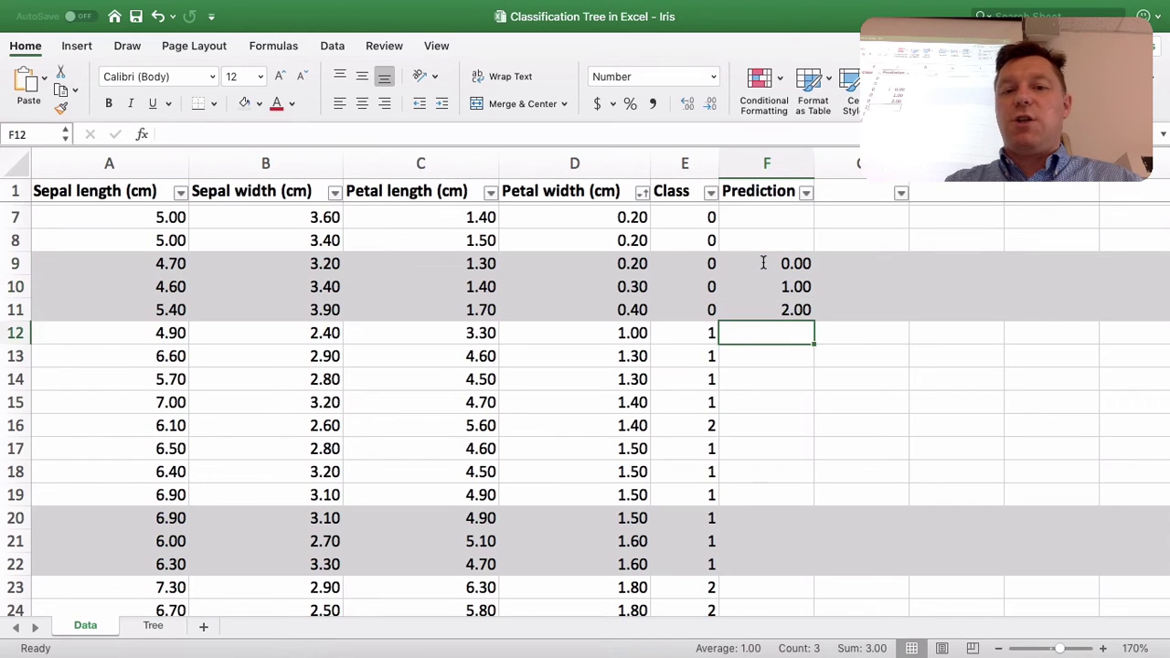
pyautogui.press('Up')
pyautogui.press('Up')
pyautogui.press('Up')
pyautogui.press('Up')
pyautogui.press('Up')
pyautogui.press('Left')
pyautogui.press('Up')
pyautogui.press('Up')
pyautogui.press('Up')
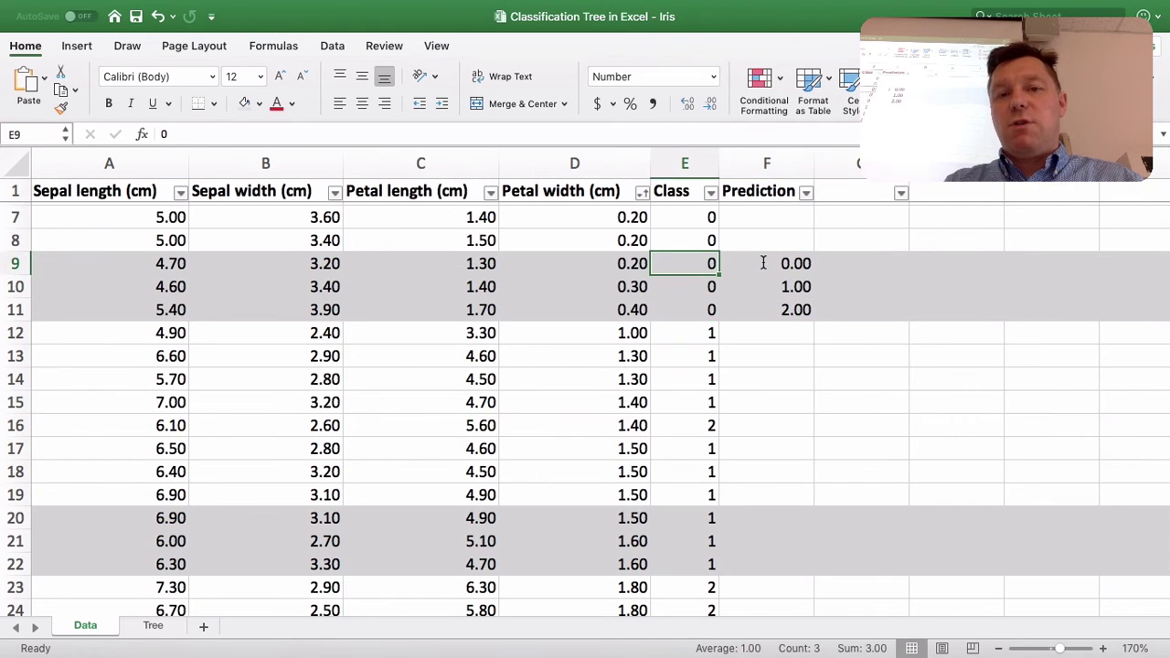
pyautogui.hotkey('shift', 'Down')
pyautogui.hotkey('shift', 'Down')
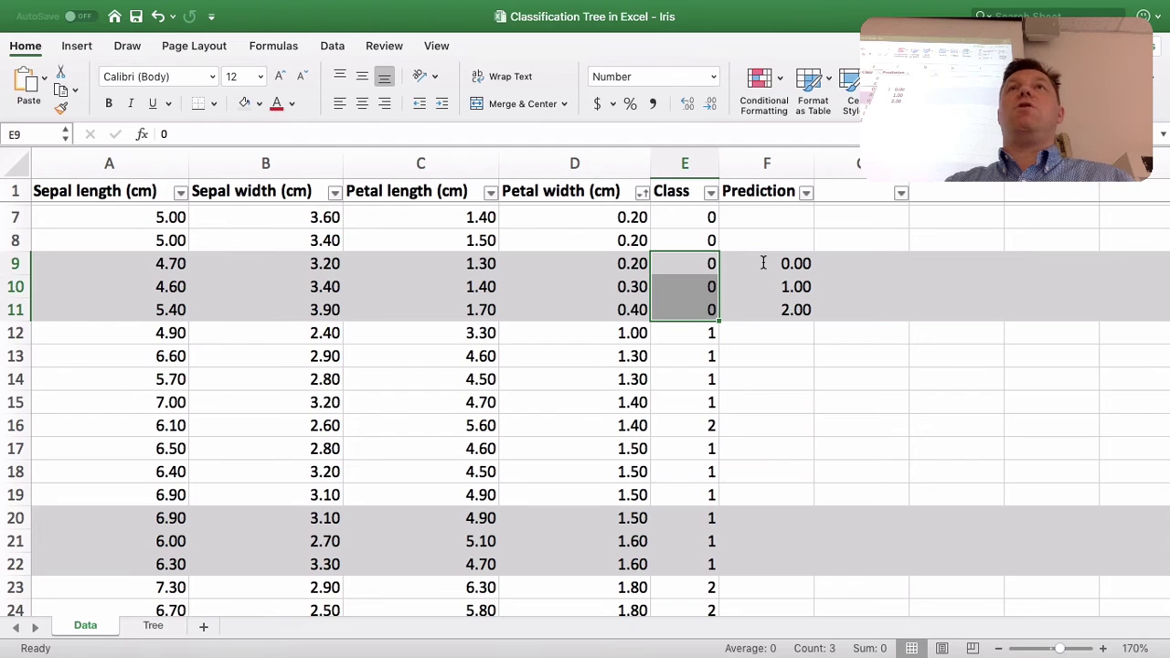
pyautogui.scroll(-1, 763, 263)
pyautogui.click(792, 239)
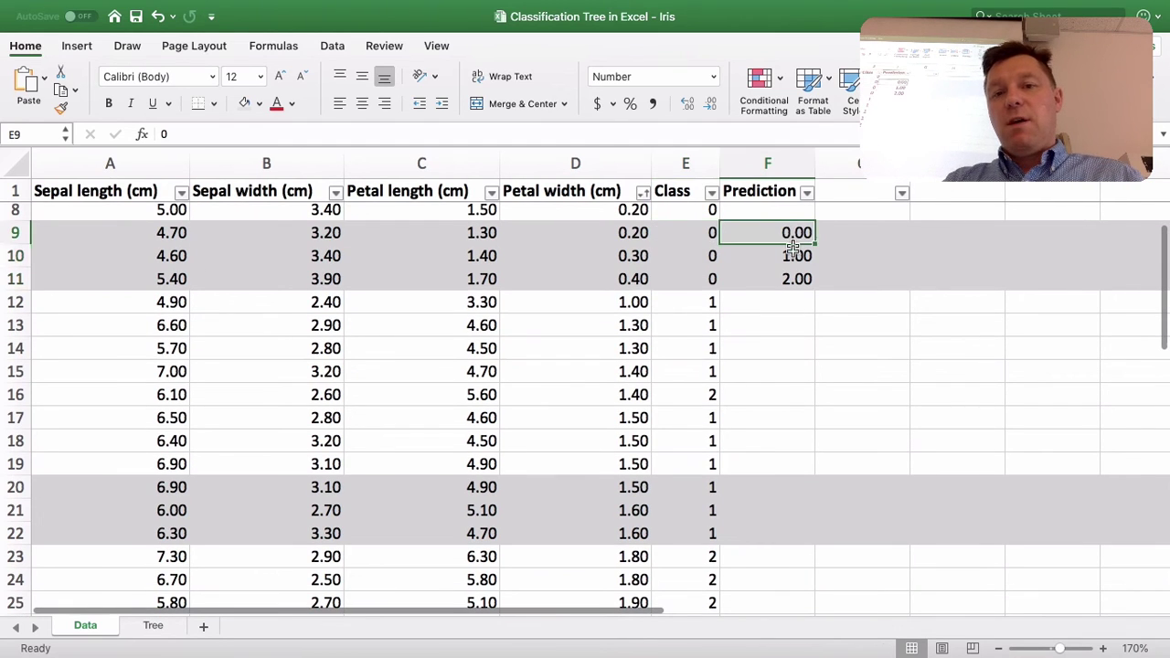
pyautogui.moveTo(792, 246); pyautogui.dragTo(793, 276)
# Step: Examine the Test Accuracy cell B34 and the empty confusion matrix cells C38:E40 below the data
pyautogui.scroll(-5, 751, 363)
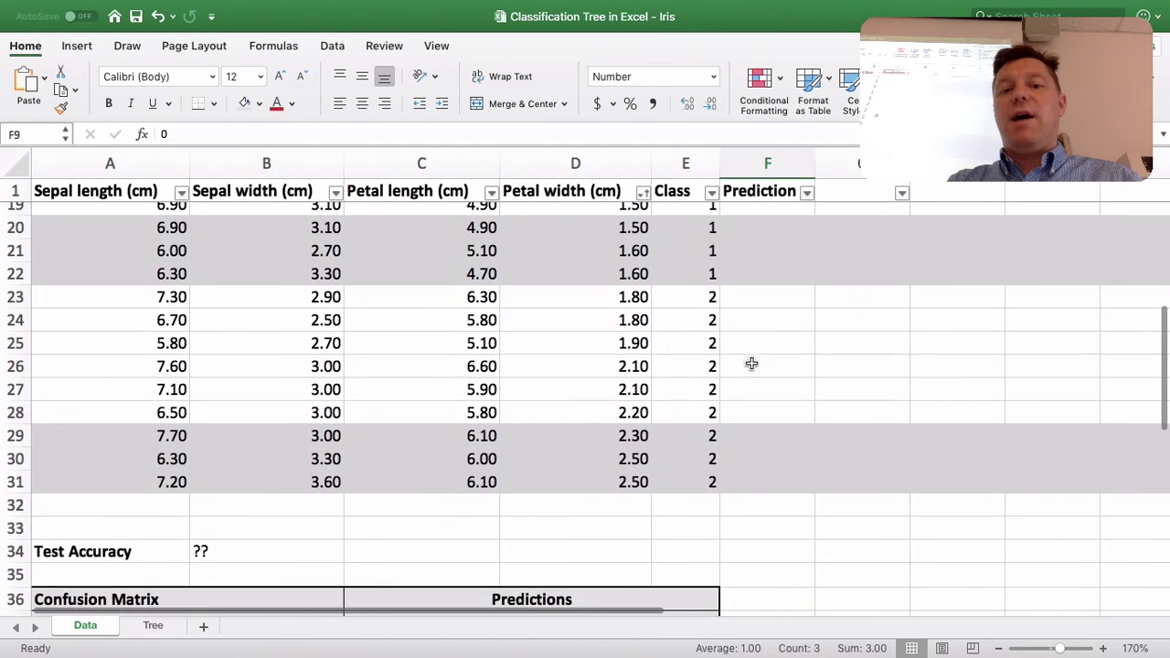
pyautogui.scroll(-1, 764, 309)
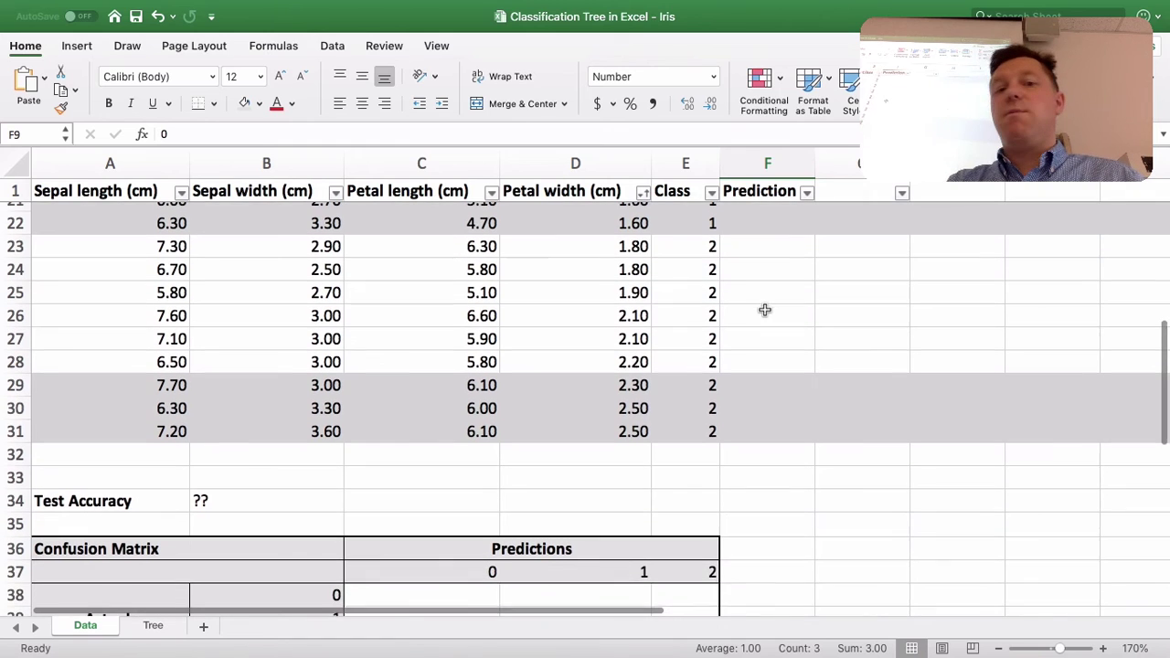
pyautogui.scroll(-2, 764, 310)
pyautogui.click(254, 452)
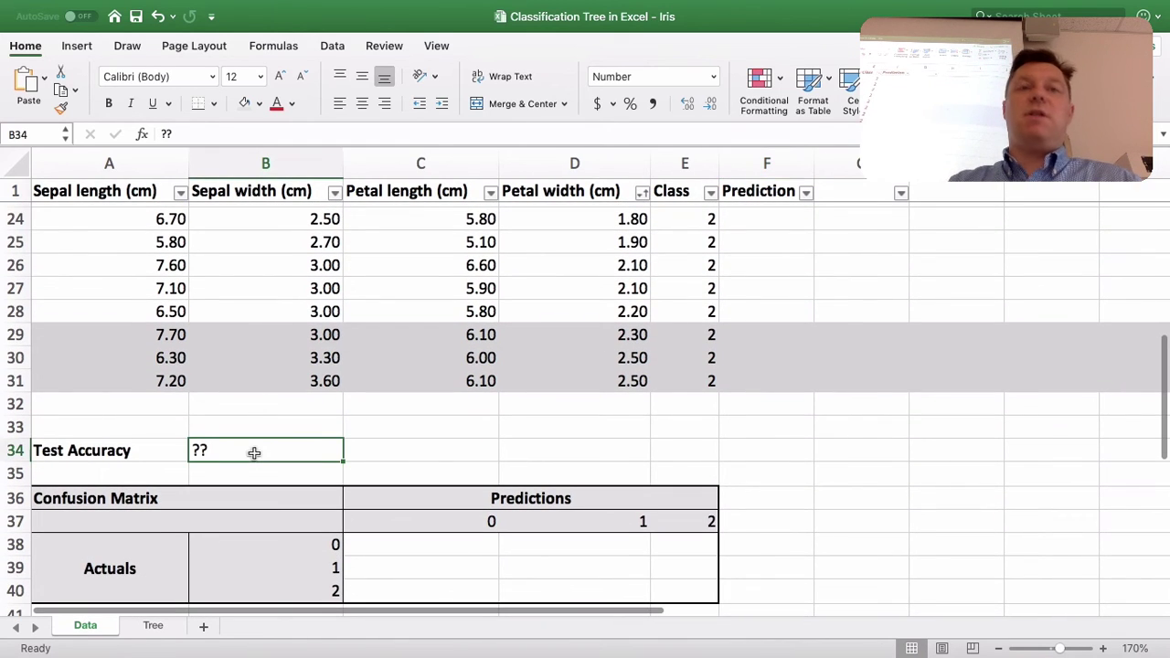
pyautogui.scroll(-1, 254, 452)
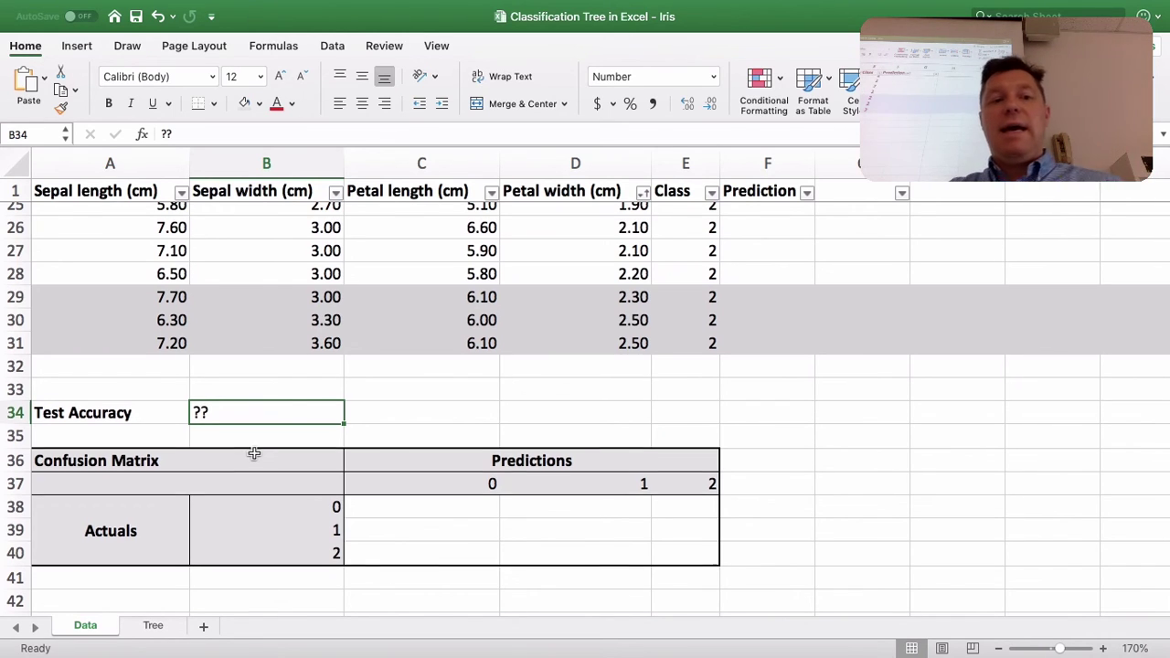
pyautogui.scroll(-3, 254, 454)
pyautogui.moveTo(393, 452); pyautogui.dragTo(681, 493)
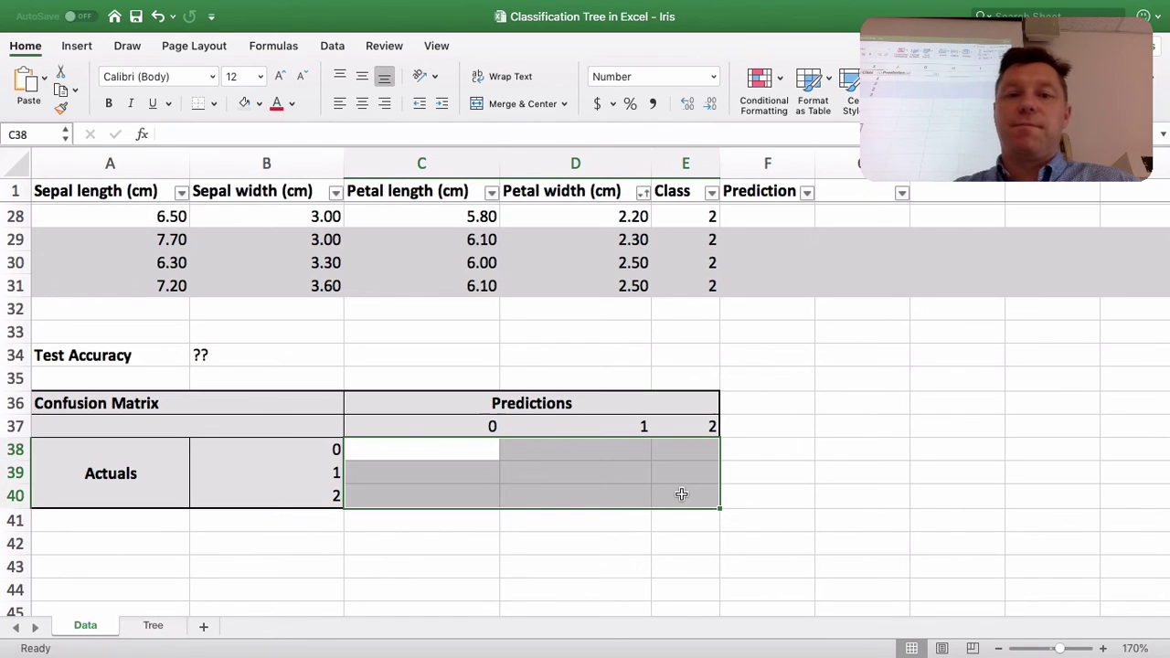
# Step: Review the first gray test row's prediction and its four feature values in A9:D9
pyautogui.scroll(10, 681, 494)
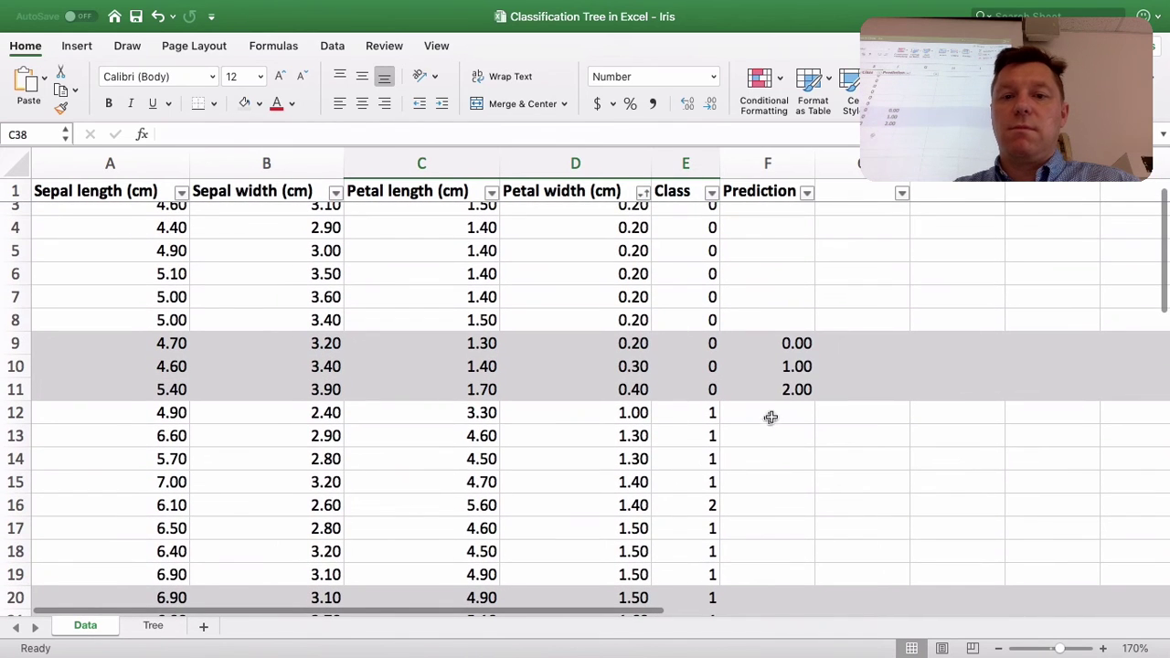
pyautogui.click(791, 343)
pyautogui.scroll(-2, 867, 345)
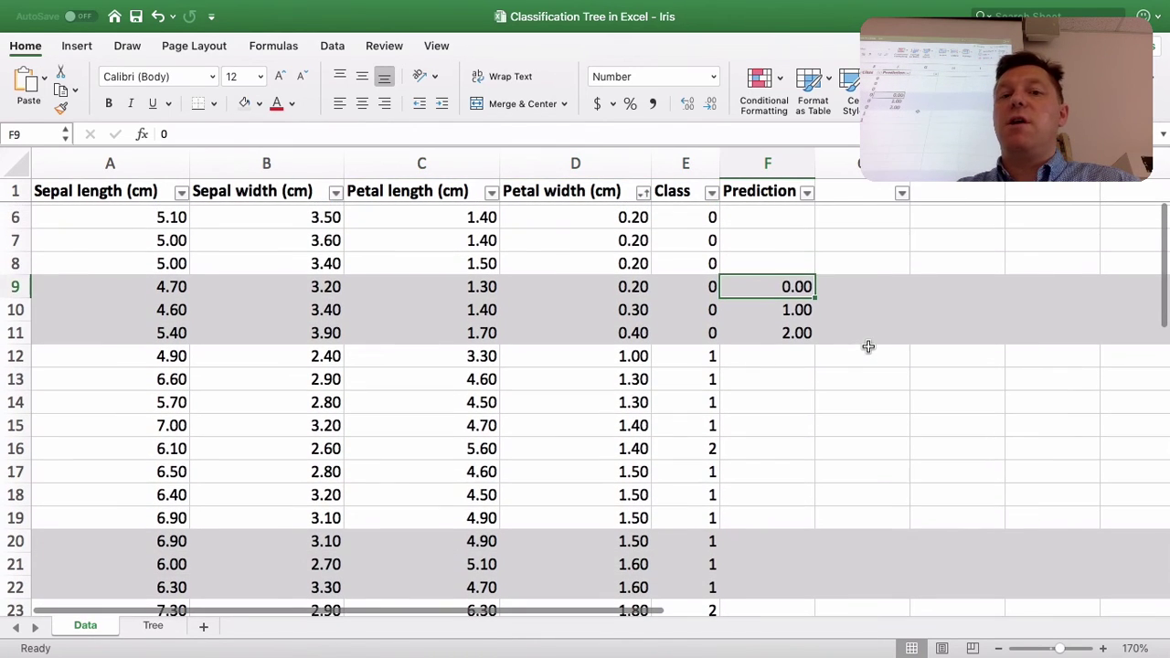
pyautogui.click(796, 310)
pyautogui.press('Up')
pyautogui.press('Left')
pyautogui.press('Left')
pyautogui.press('Left')
pyautogui.press('Left')
pyautogui.press('Left')
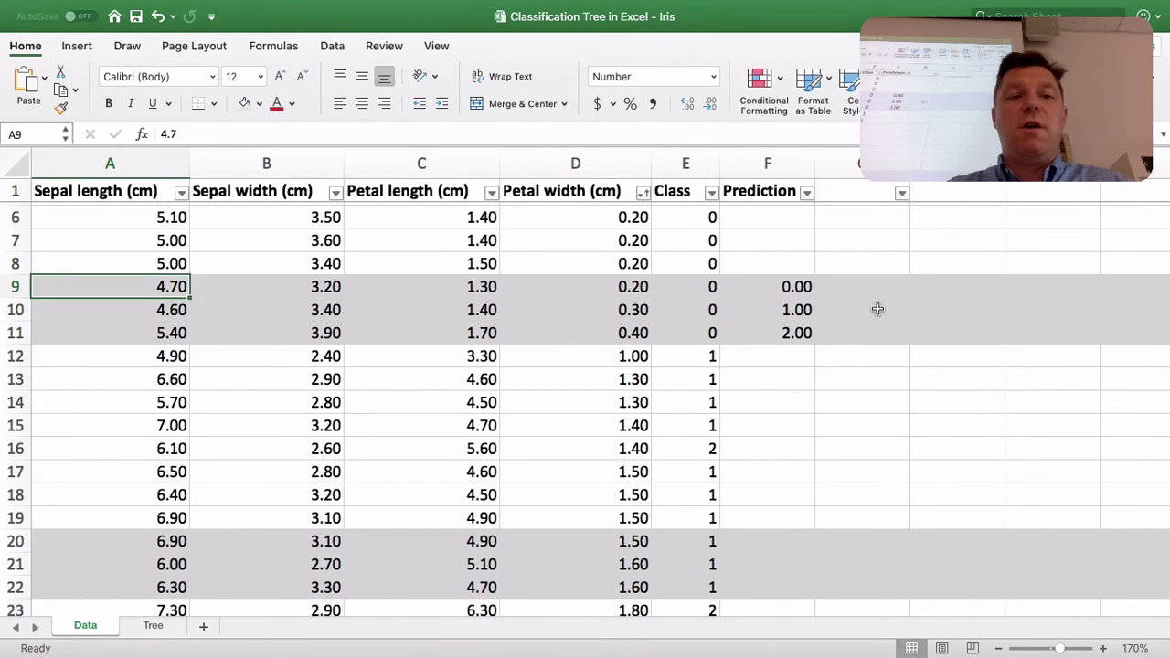
pyautogui.hotkey('shift', 'Right')
pyautogui.hotkey('shift', 'Right')
pyautogui.hotkey('shift', 'Right')
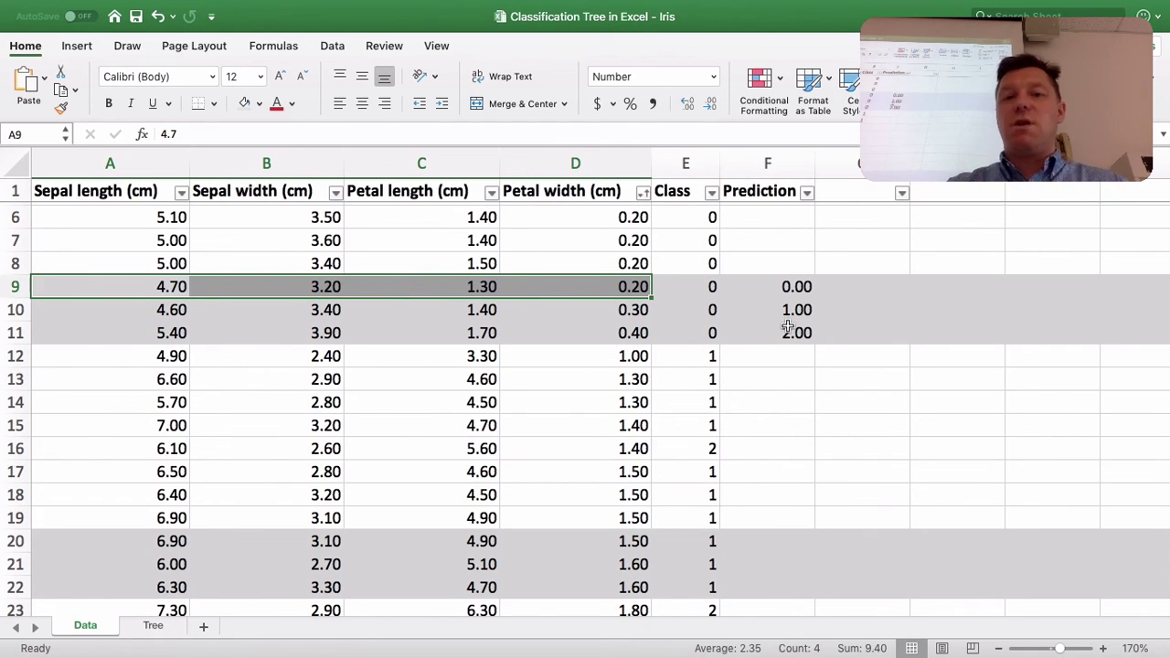
# Step: Clear the sample predictions from cells F9:F11
pyautogui.press('Right')
pyautogui.press('Right')
pyautogui.press('Right')
pyautogui.press('Right')
pyautogui.press('Right')
pyautogui.hotkey('shift', 'Down')
pyautogui.hotkey('shift', 'Down')
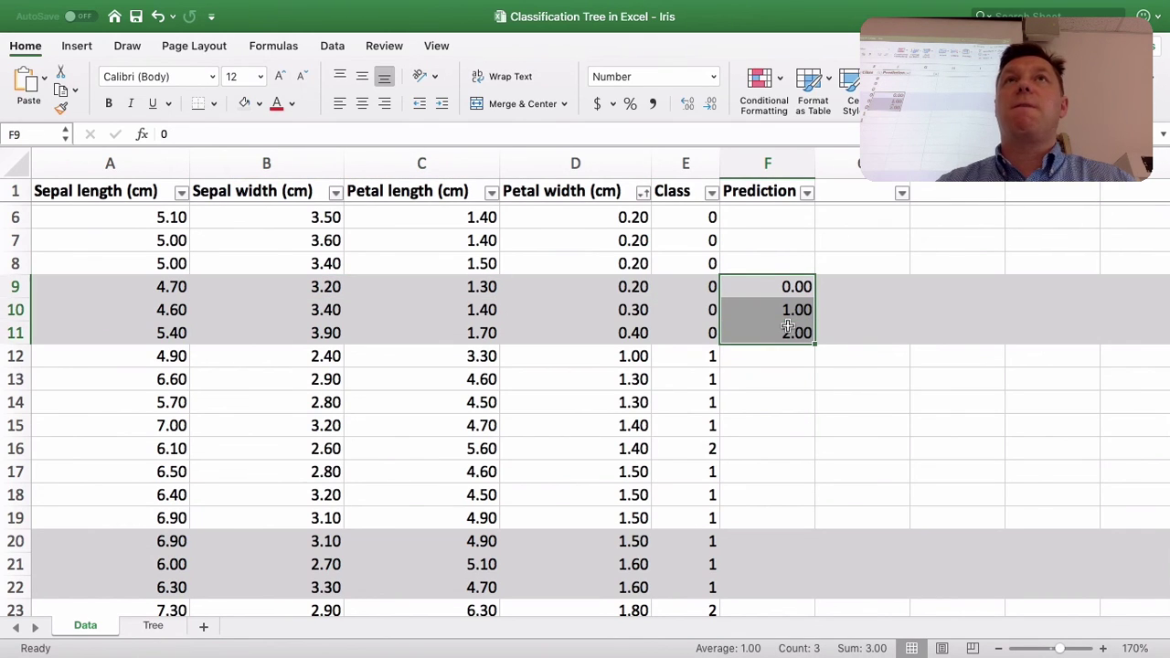
pyautogui.press('Delete')
pyautogui.press('Up')
pyautogui.press('Down')
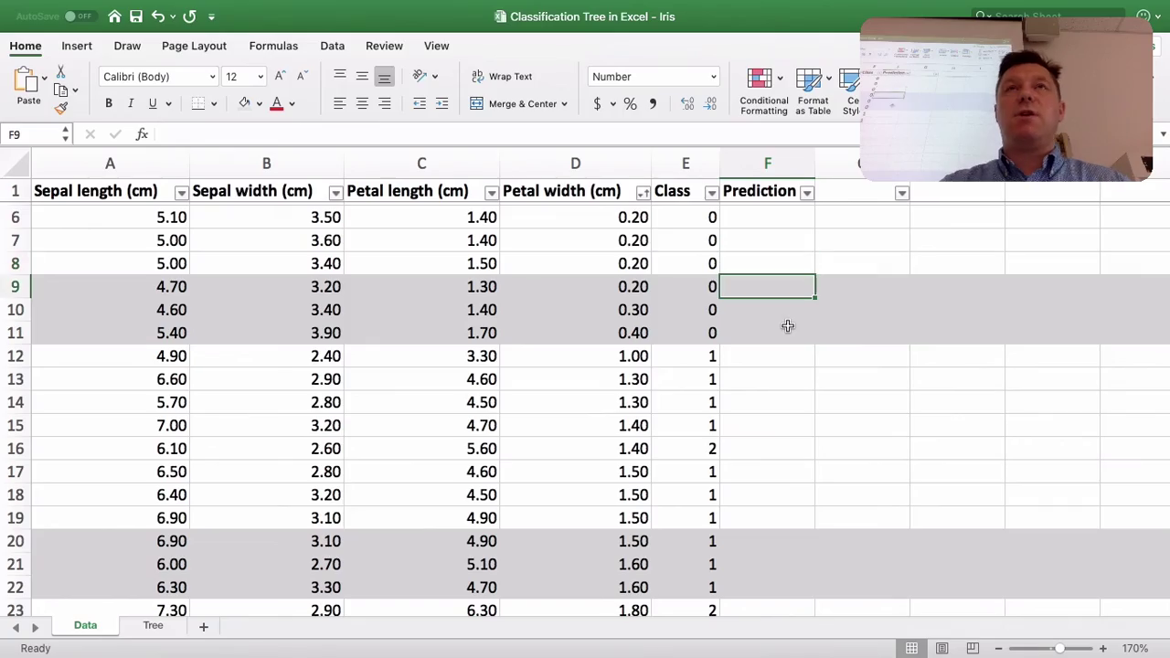
pyautogui.hotkey('ctrl', 'Right')
pyautogui.hotkey('ctrl', 'Left')
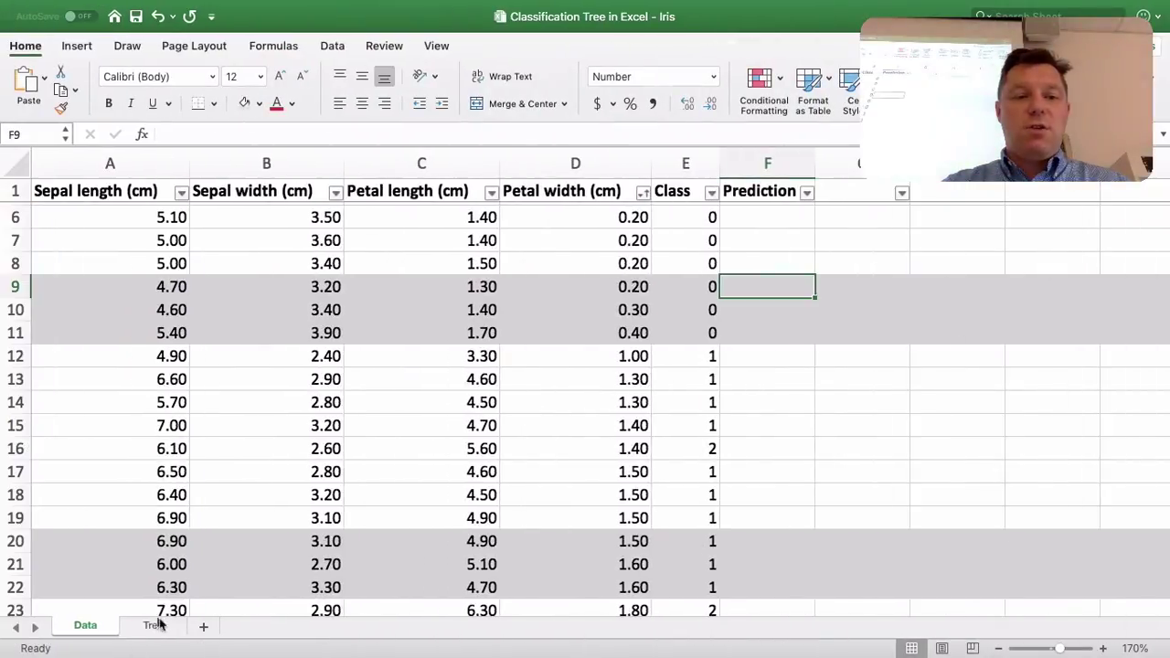
# Step: Examine the class counts in the Tree sheet's two child nodes, comparing cells D33 and I33
pyautogui.click(153, 625)
pyautogui.hscroll(5, 695, 416)
pyautogui.scroll(1, 694, 416)
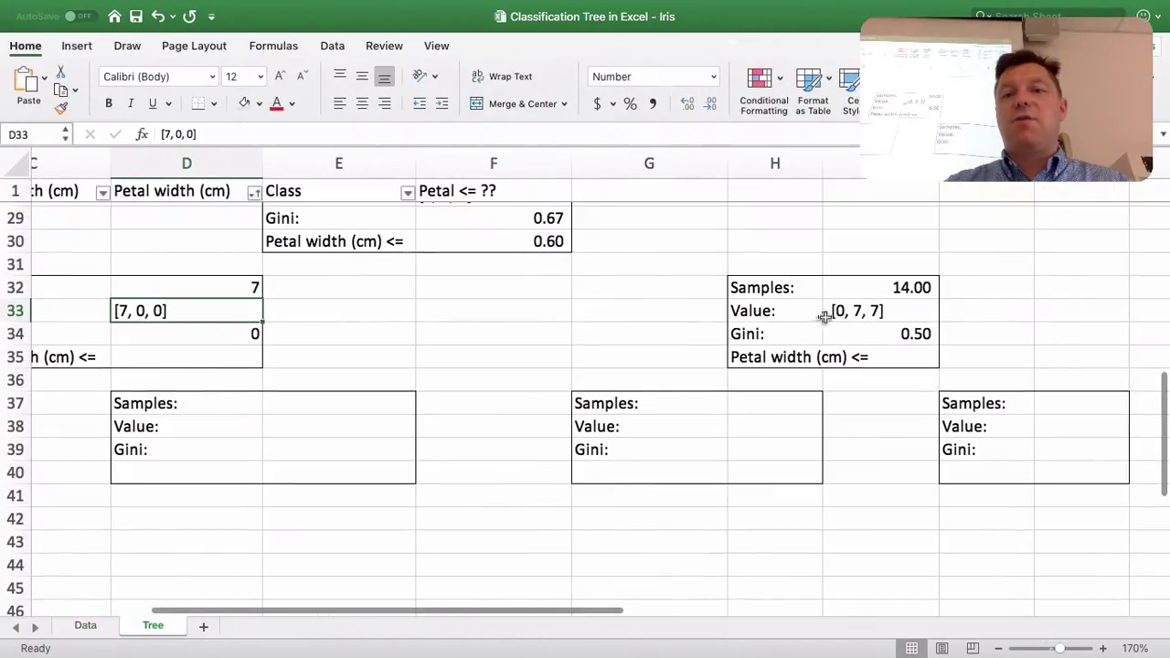
pyautogui.click(845, 313)
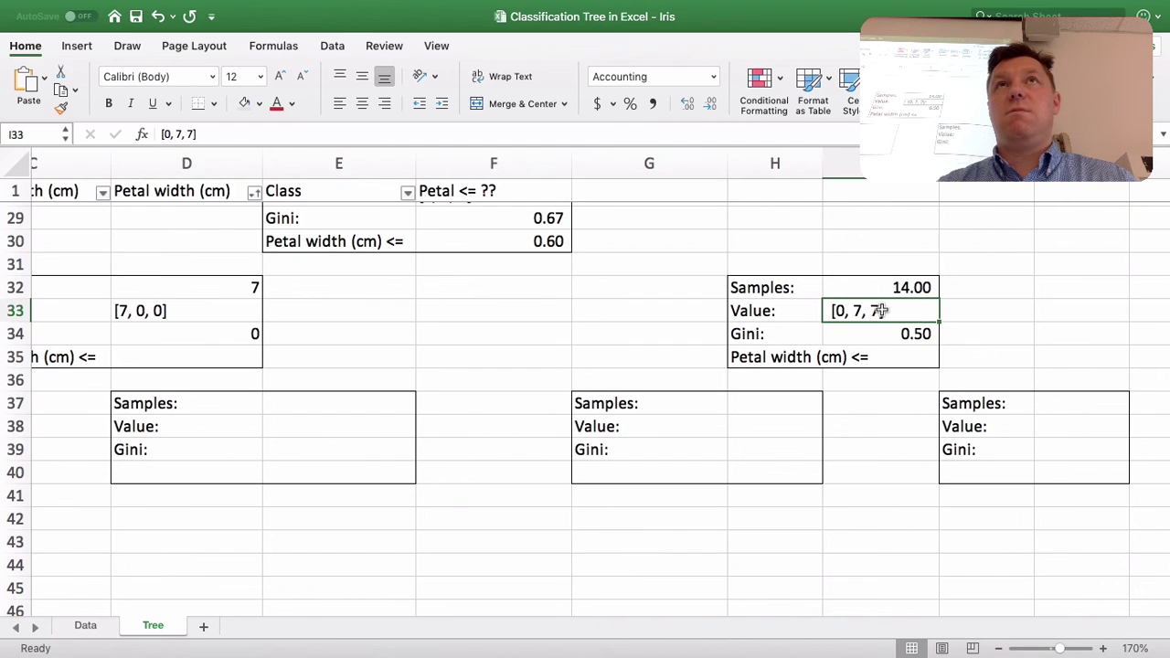
pyautogui.hscroll(-3, 879, 311)
pyautogui.scroll(1, 879, 311)
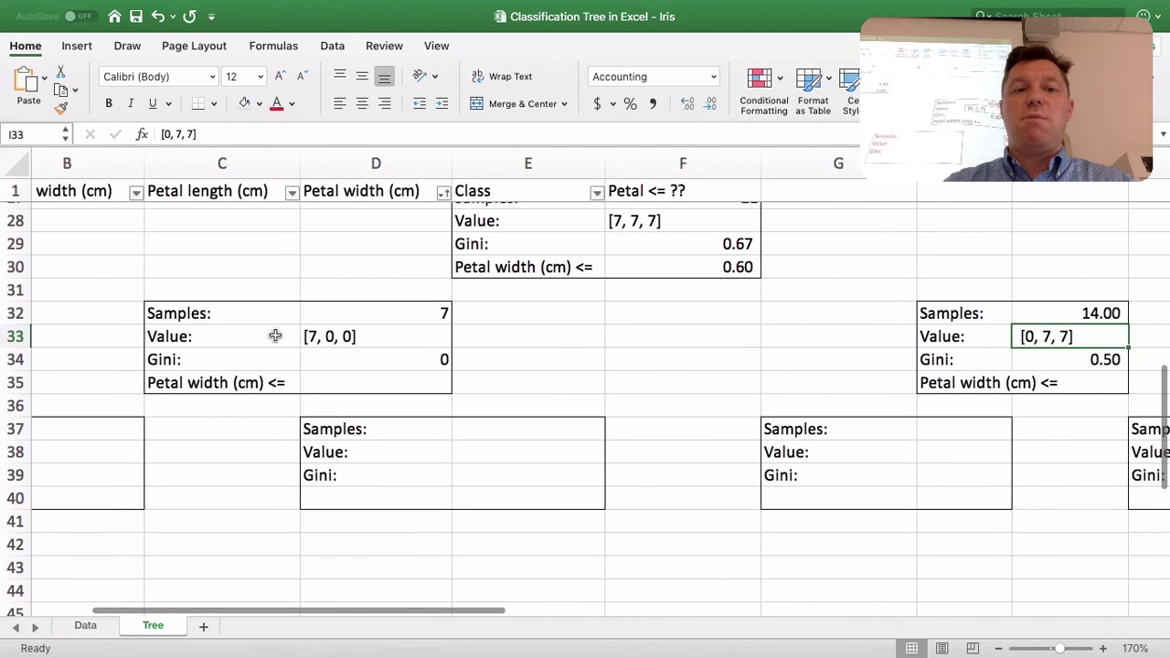
pyautogui.click(348, 336)
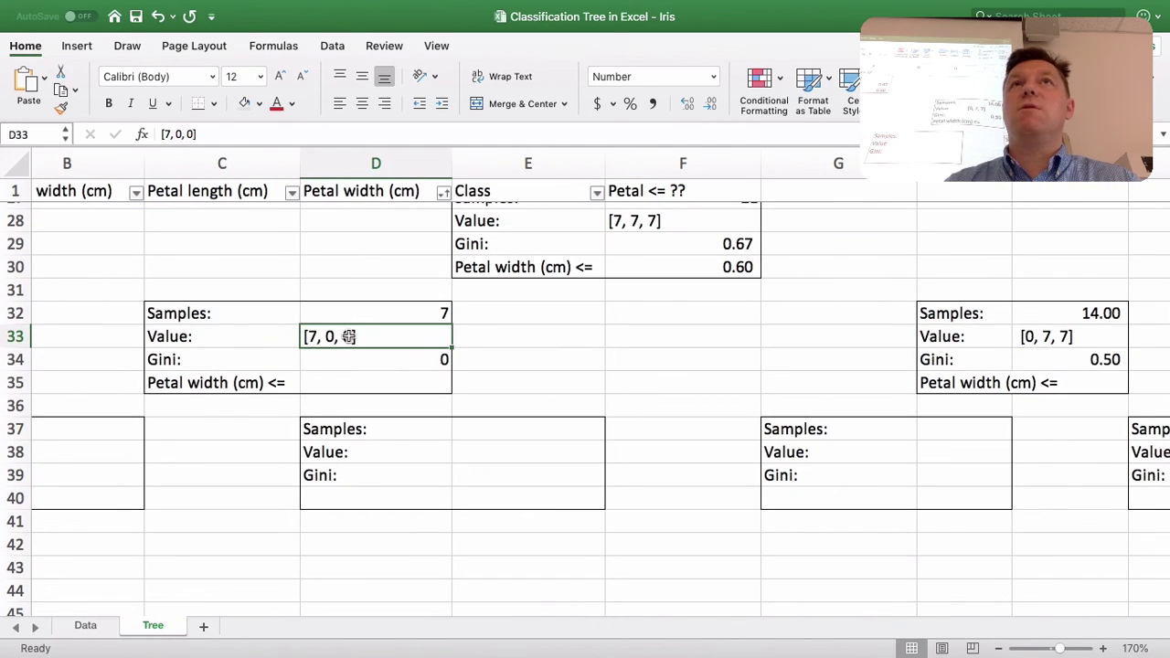
pyautogui.hscroll(3, 348, 337)
pyautogui.click(820, 331)
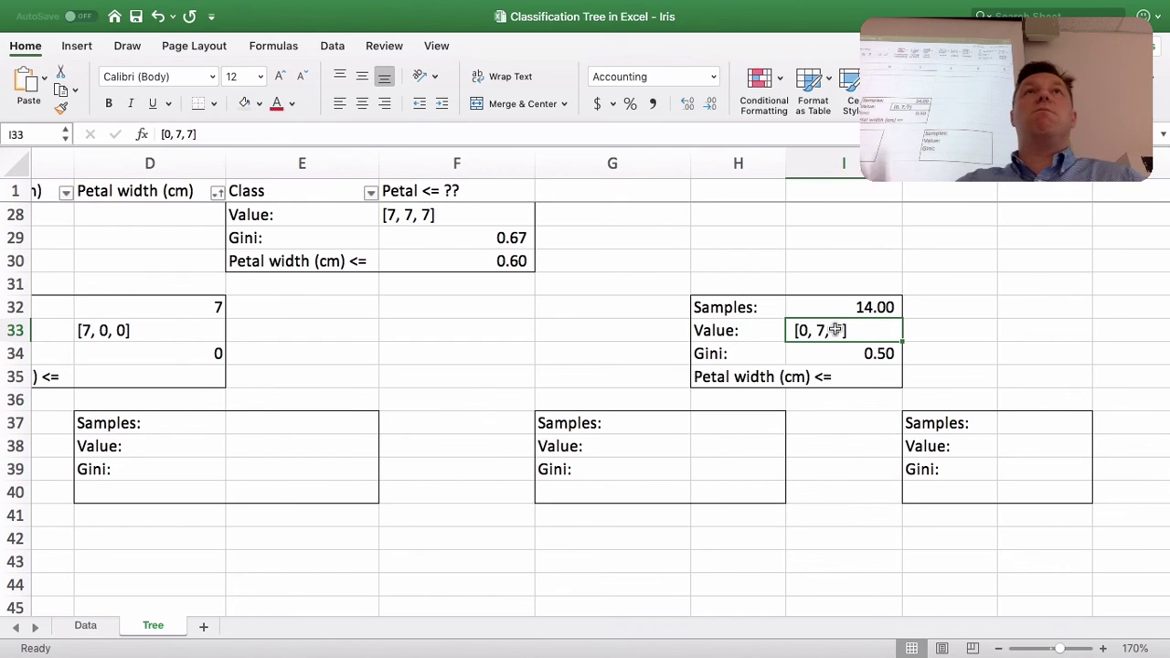
pyautogui.scroll(-1, 835, 329)
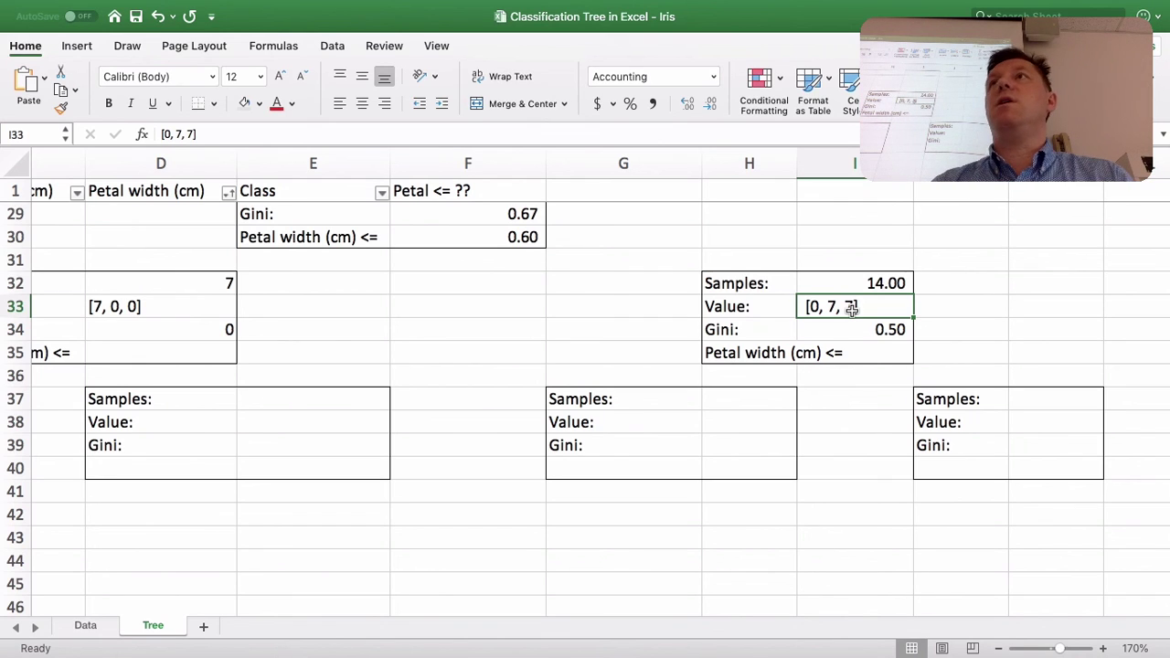
# Step: Return to the Data sheet and examine the confusion matrix's actual-class labels and its row for actual class 0
pyautogui.click(87, 626)
pyautogui.scroll(-10, 384, 479)
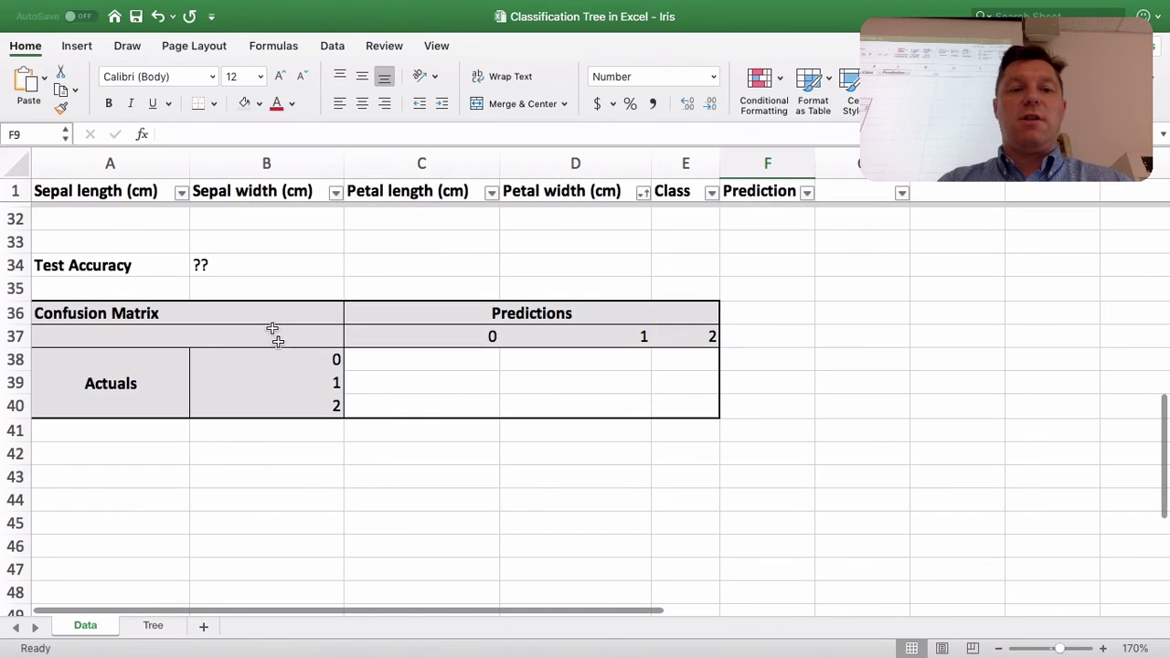
pyautogui.moveTo(271, 365); pyautogui.dragTo(272, 399)
pyautogui.click(405, 360)
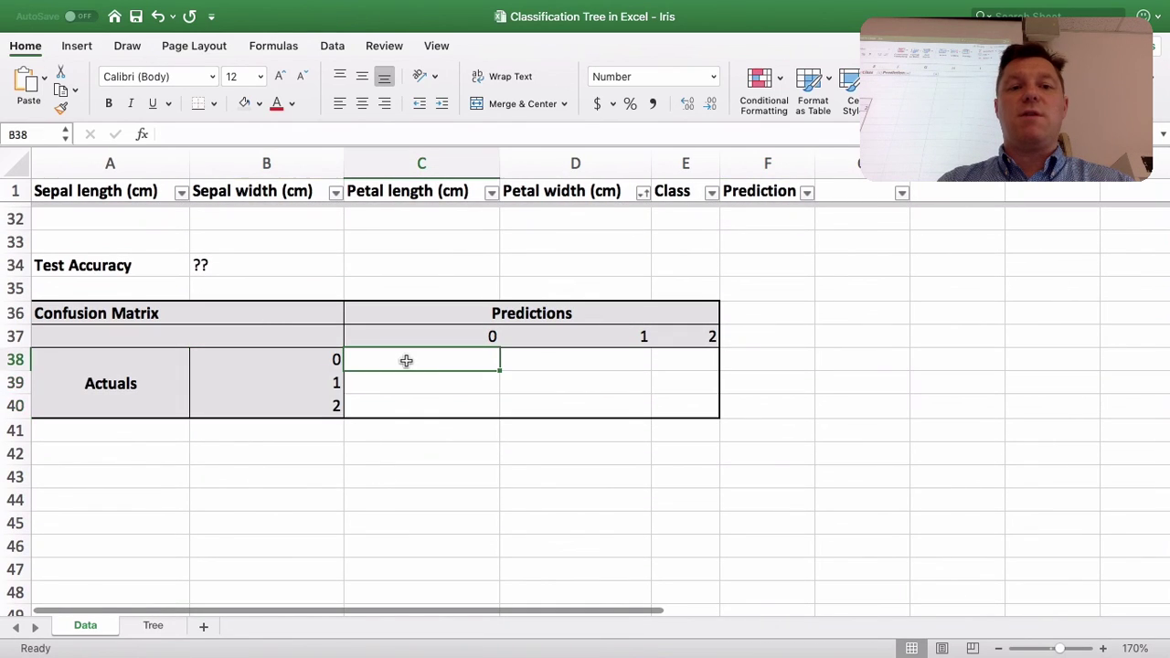
pyautogui.scroll(2, 466, 365)
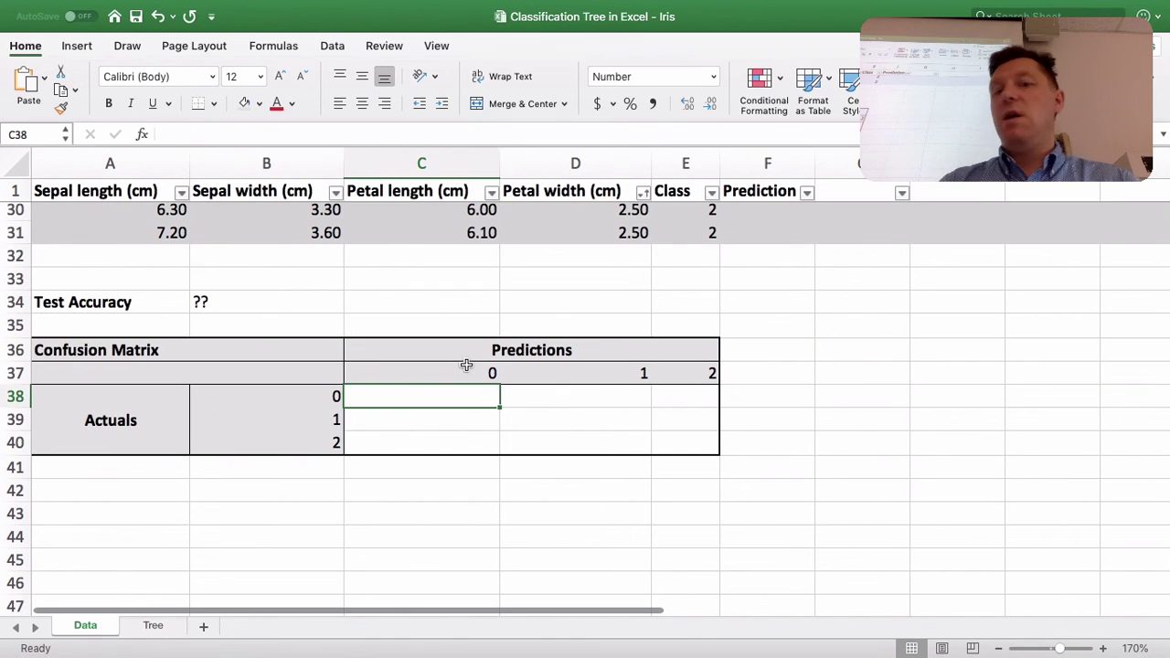
pyautogui.hotkey('shift', 'Right')
pyautogui.hotkey('shift', 'Right')
pyautogui.scroll(15, 466, 365)
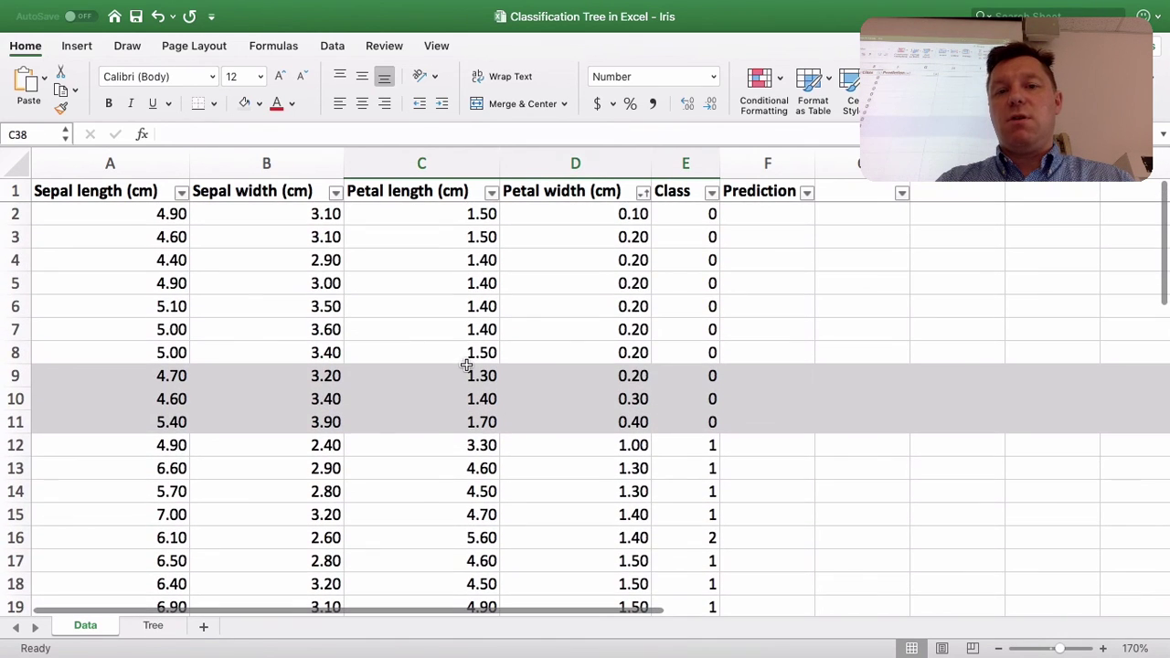
# Step: Enter 0 as the prediction for the first five data rows, F2:F6
pyautogui.click(776, 222)
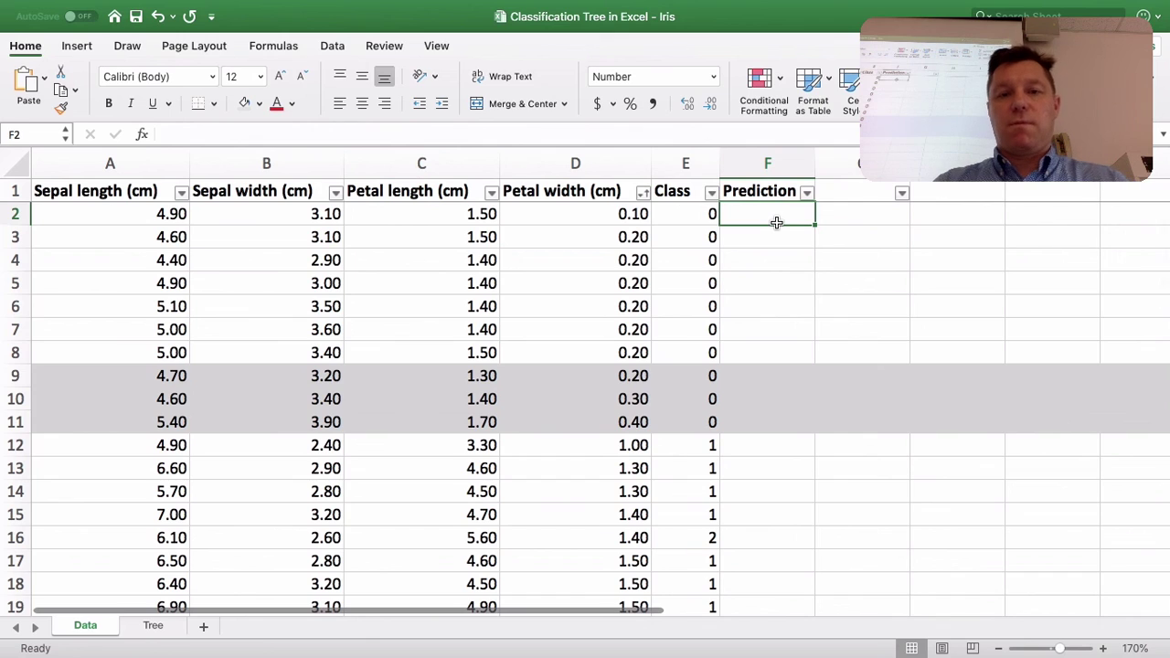
pyautogui.write('0')
pyautogui.press('Return')
pyautogui.write('0')
pyautogui.press('Return')
pyautogui.write('0')
pyautogui.press('Return')
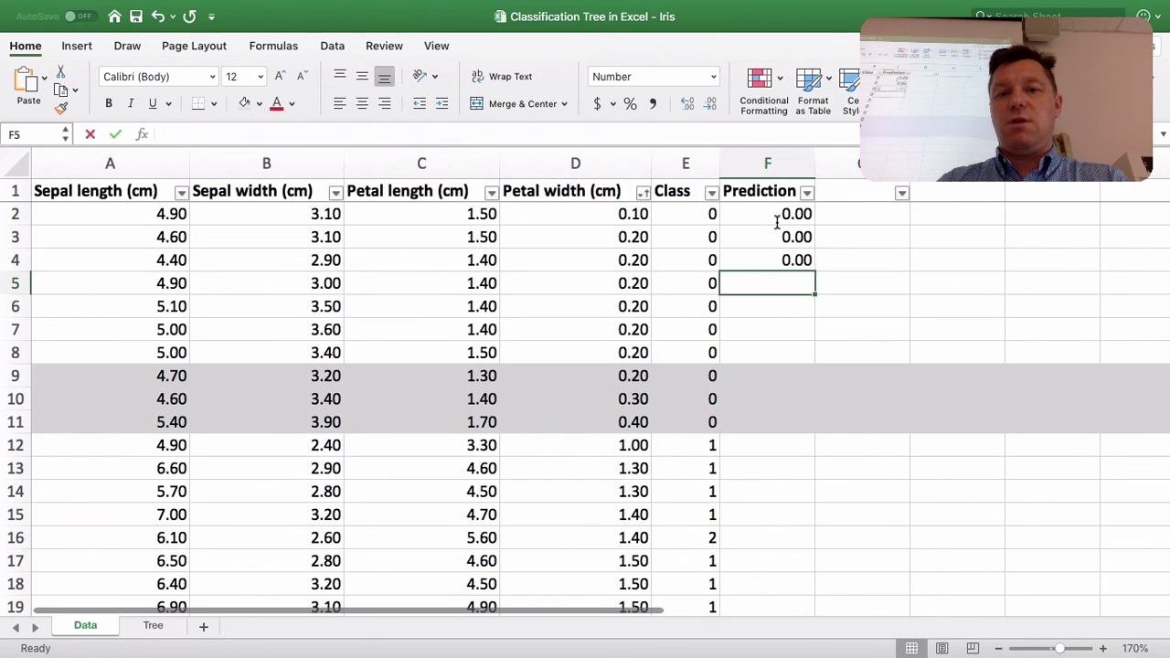
pyautogui.write('0')
pyautogui.press('Return')
pyautogui.write('00')
pyautogui.press('Return')
# Step: Enter 1 as the prediction in cells F7 and F8
pyautogui.write('1')
pyautogui.press('Return')
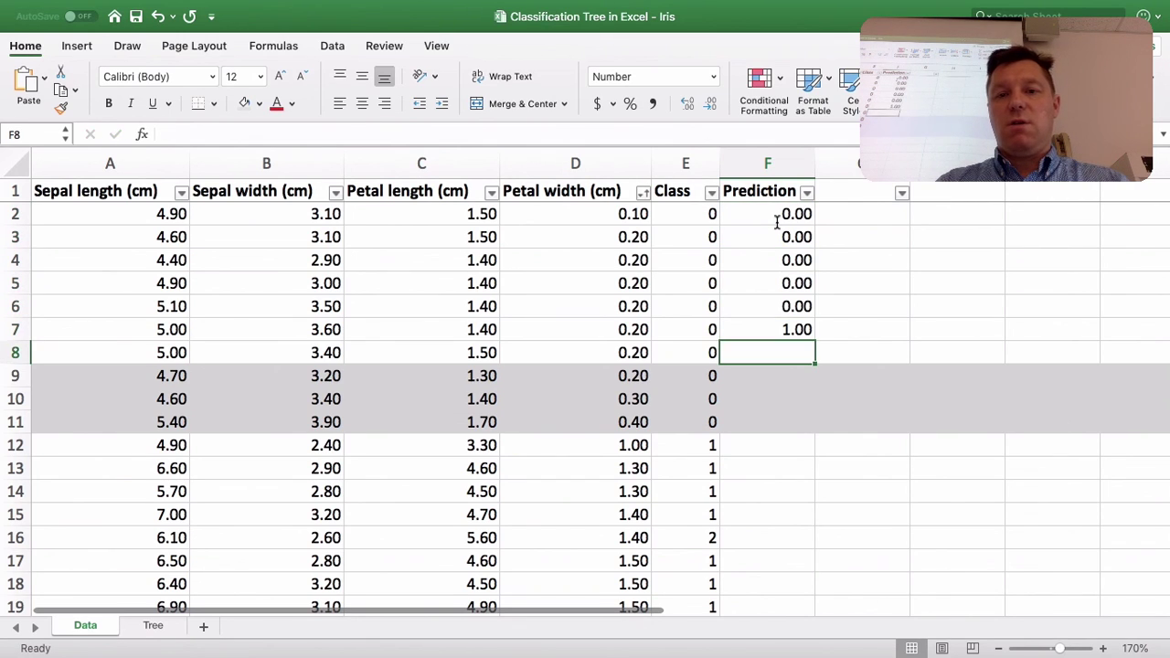
pyautogui.write('2')
pyautogui.press('Return')
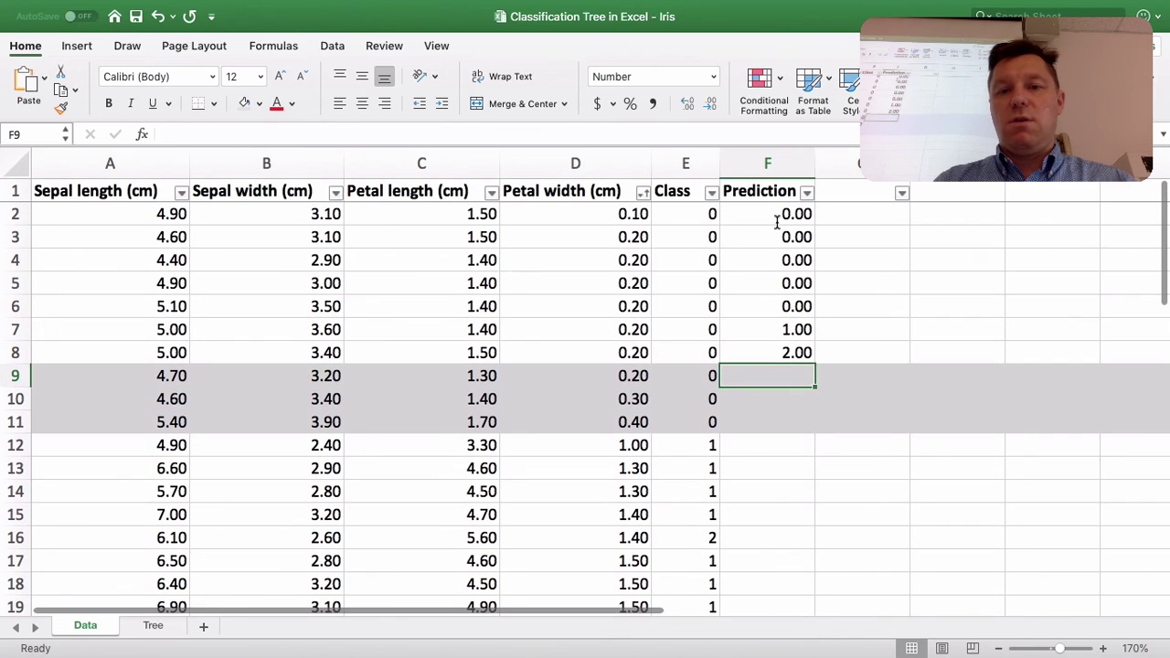
pyautogui.press('Up')
pyautogui.write('1')
pyautogui.press('Return')
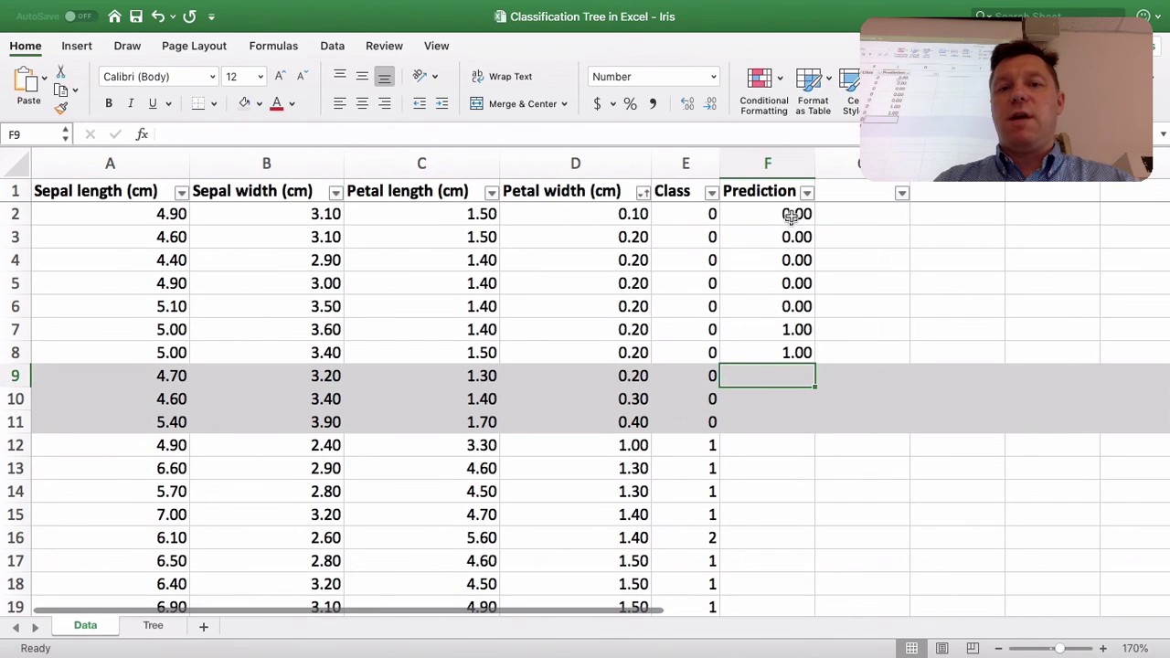
# Step: Review the sample predictions in F2:F6 and enter 5 in confusion matrix cell C38, for actual class 0 predicted as 0
pyautogui.moveTo(792, 213); pyautogui.dragTo(792, 299)
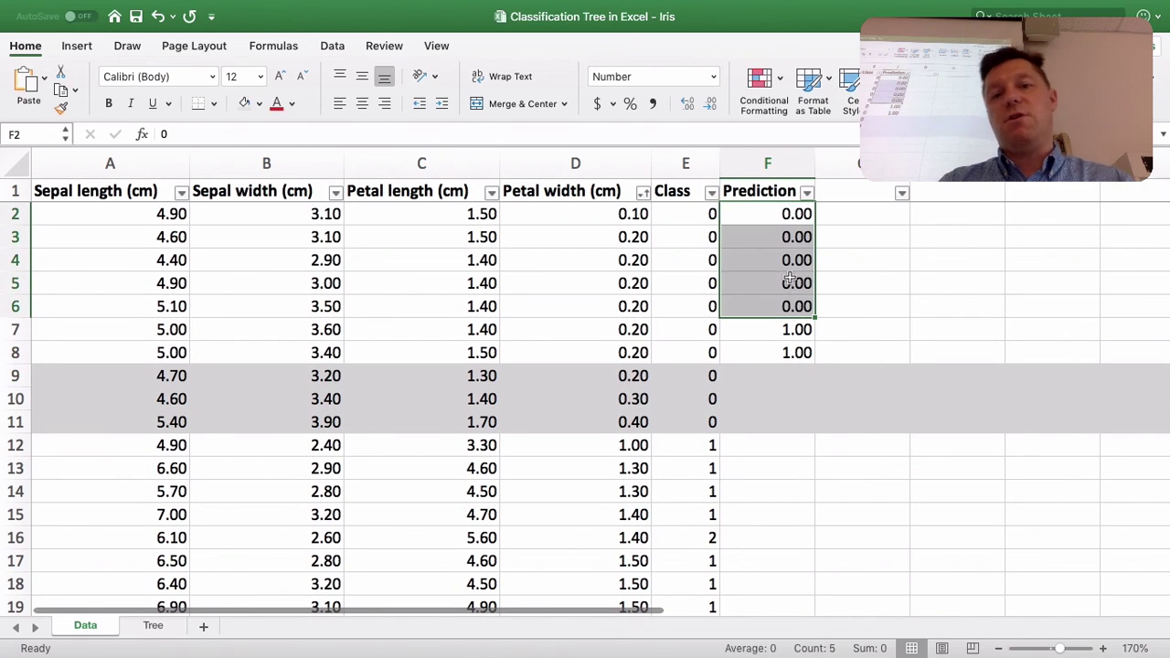
pyautogui.scroll(-10, 792, 295)
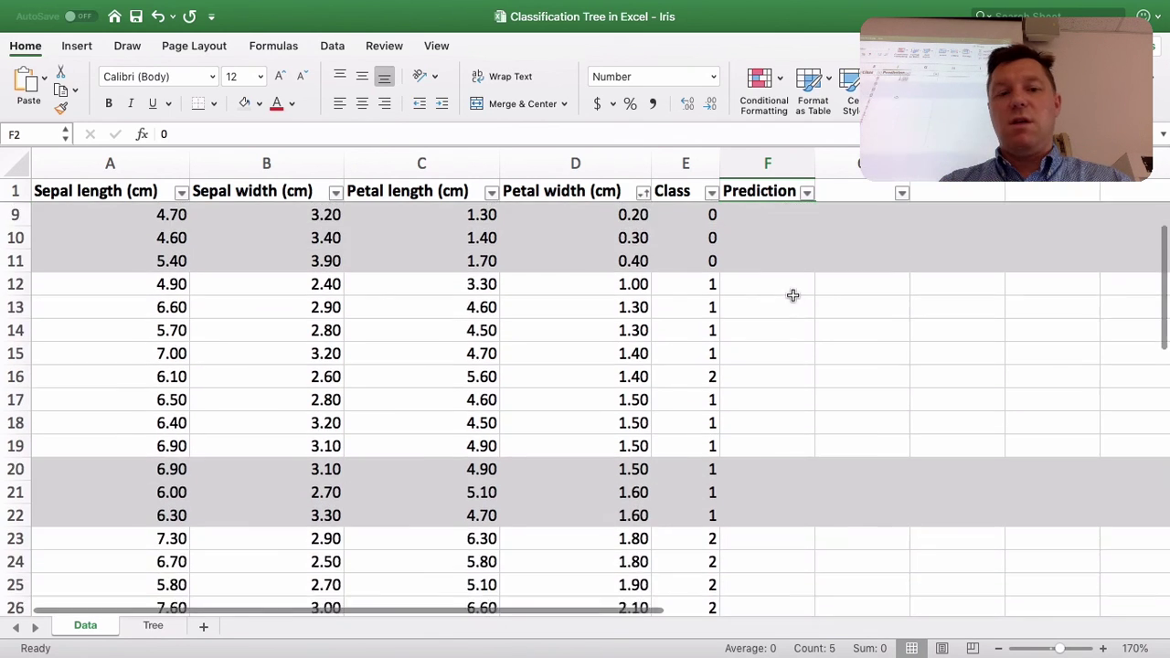
pyautogui.scroll(1, 792, 295)
pyautogui.scroll(1, 792, 295)
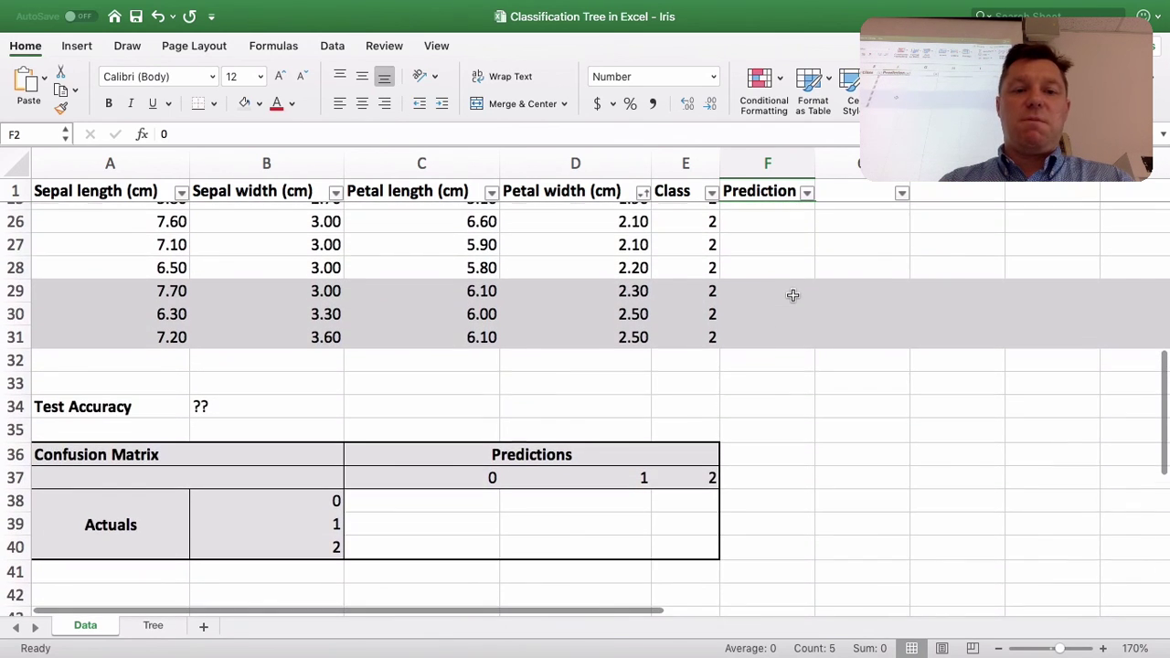
pyautogui.scroll(-1, 792, 295)
pyautogui.click(409, 476)
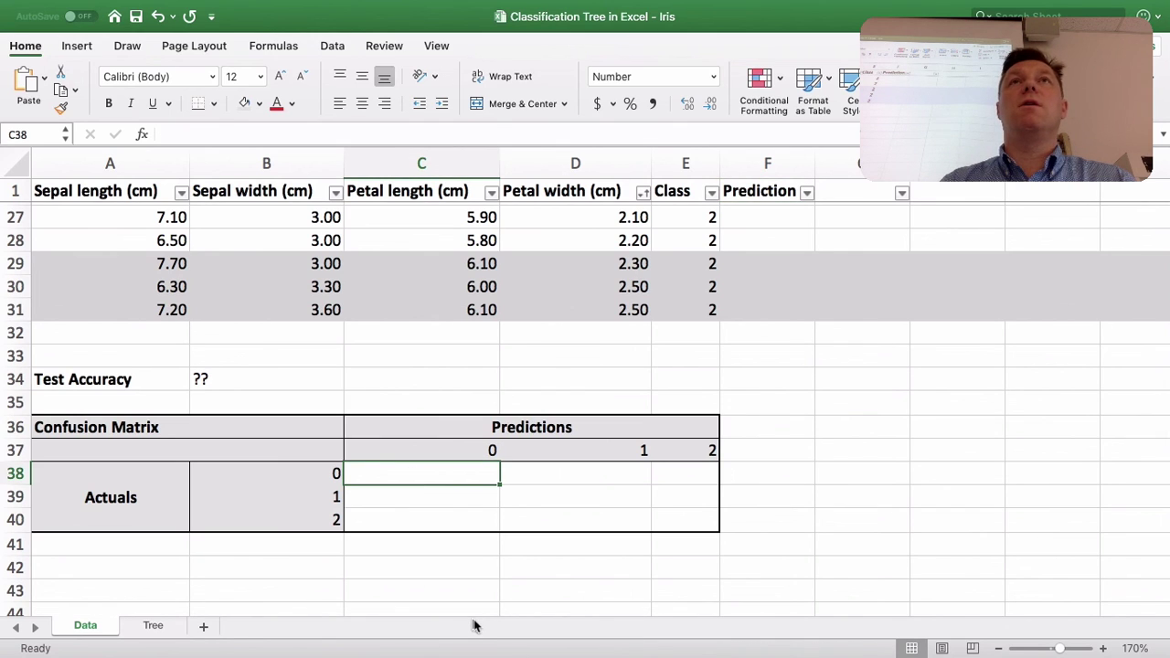
pyautogui.write('5')
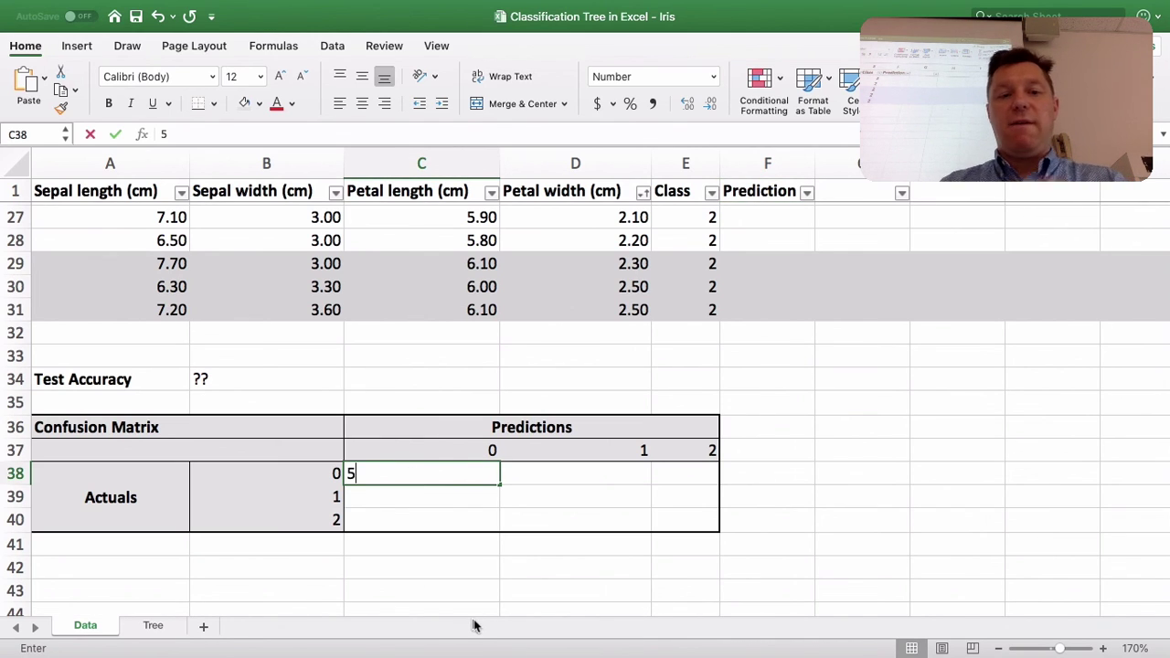
pyautogui.press('Return')
# Step: Enter =7 in F38, beside the confusion matrix row for actual class 0, as that row's total
pyautogui.press('Up')
pyautogui.press('Right')
pyautogui.press('Right')
pyautogui.press('Right')
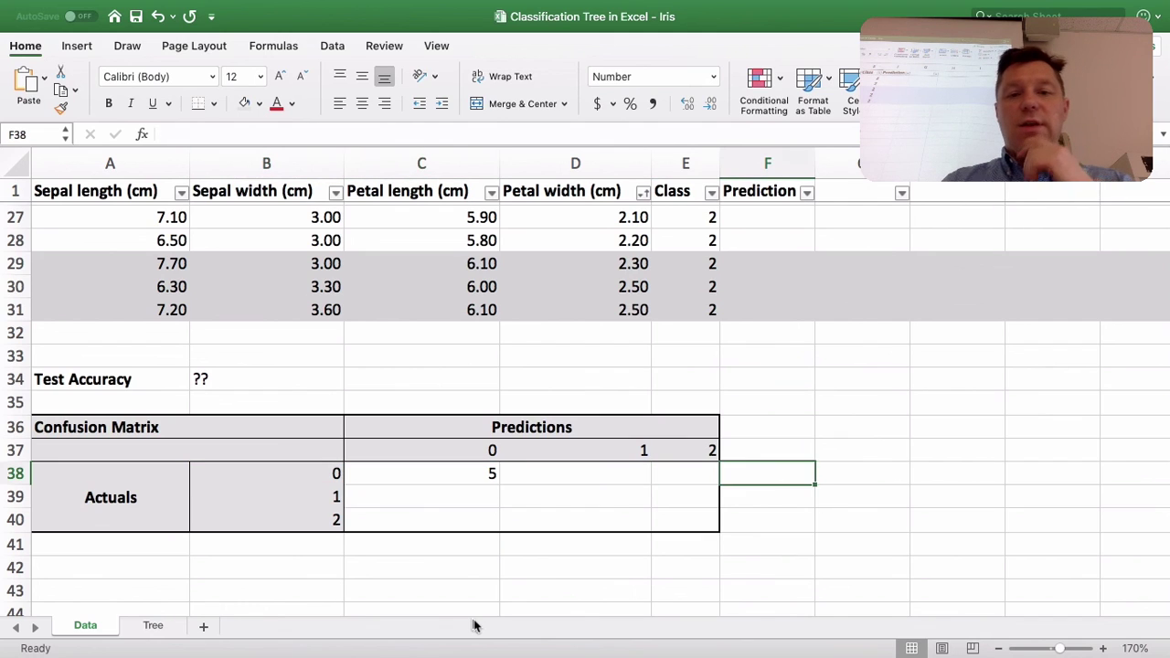
pyautogui.press('Up')
pyautogui.press('Down')
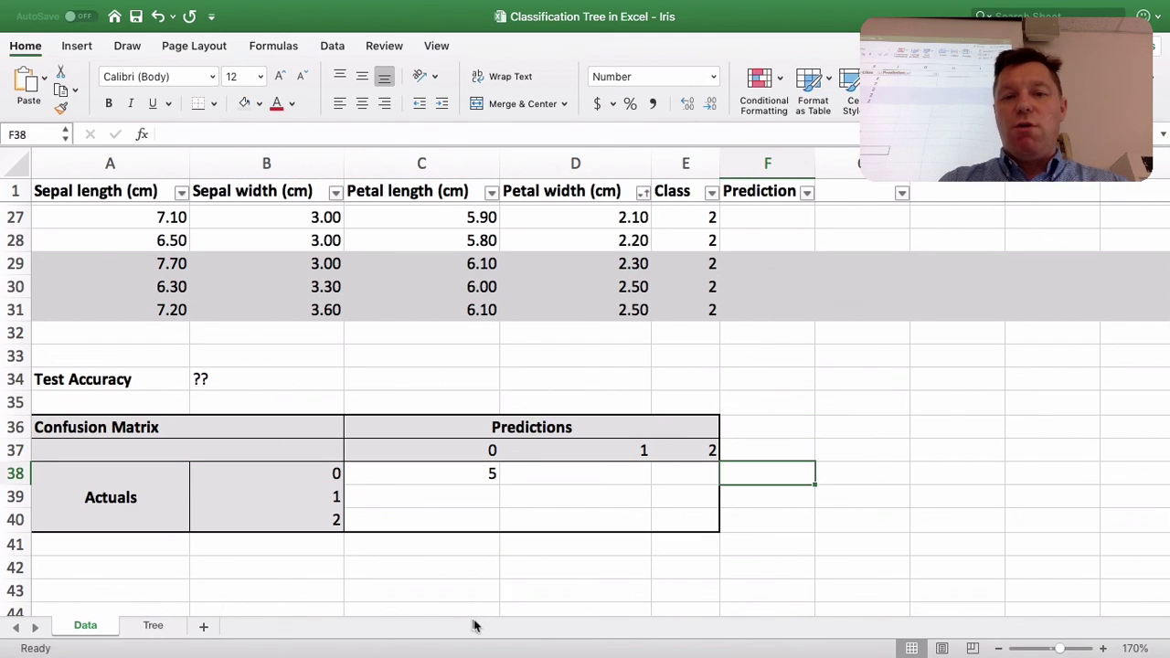
pyautogui.write('=7')
pyautogui.press('Return')
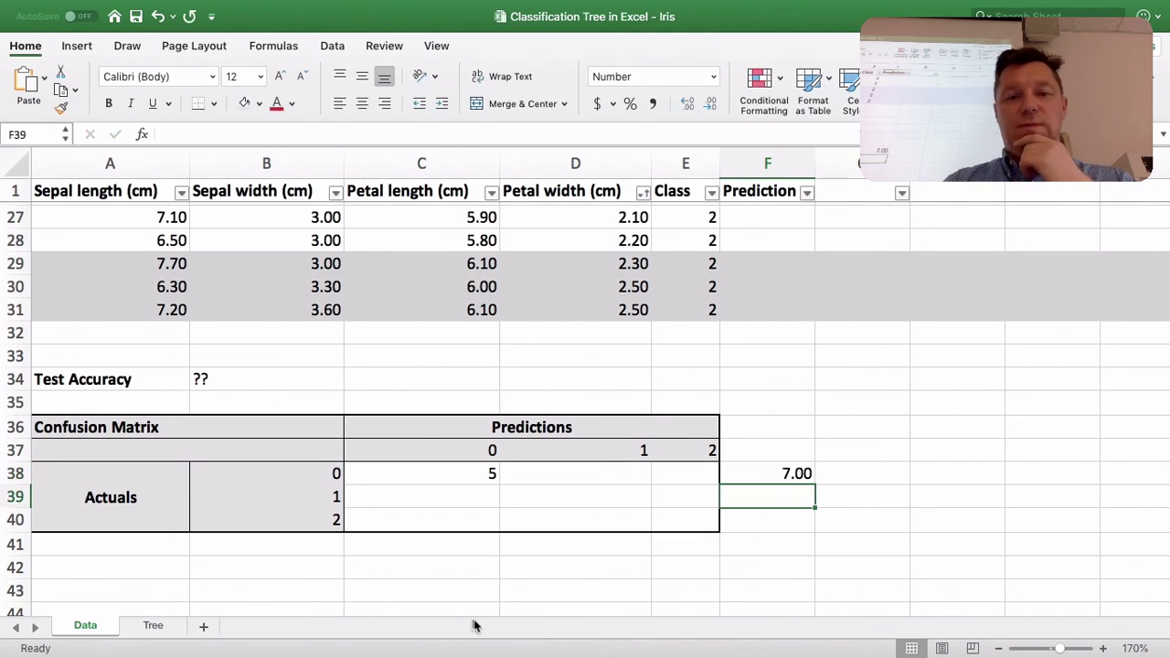
# Step: Examine the confusion matrix row for actual class 0, comparing cells C38:E38 with the predicted-class headings and the row total
pyautogui.press('Up')
pyautogui.press('Left')
pyautogui.press('Left')
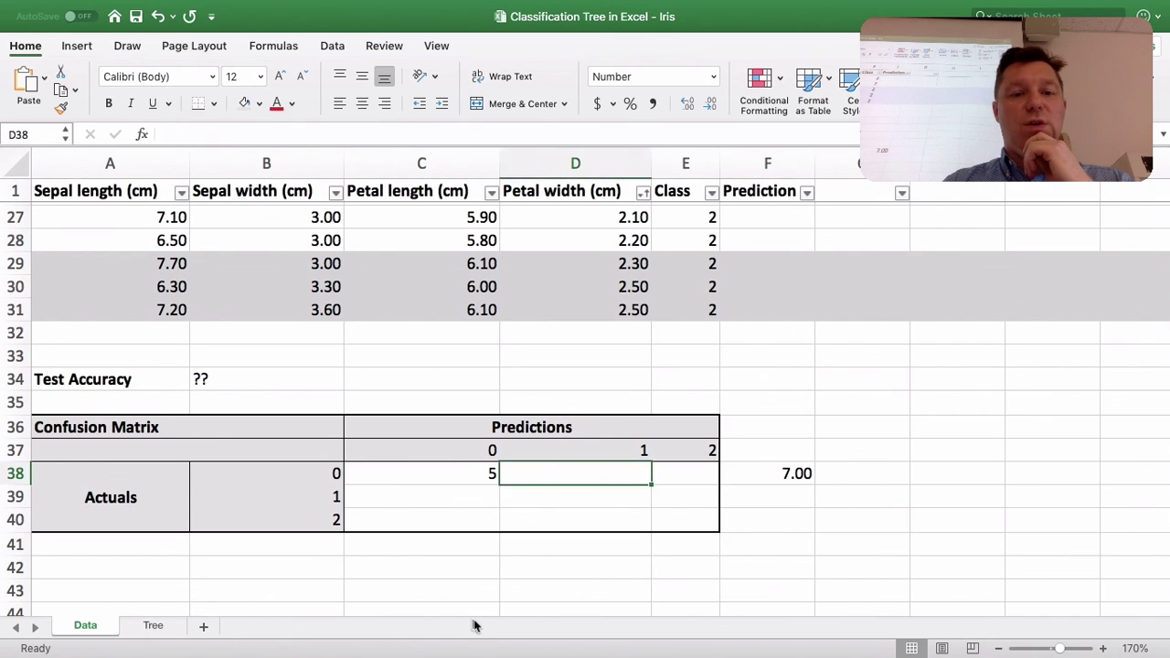
pyautogui.press('Right')
pyautogui.press('Right')
pyautogui.press('Left')
pyautogui.press('Left')
pyautogui.press('Left')
pyautogui.press('Up')
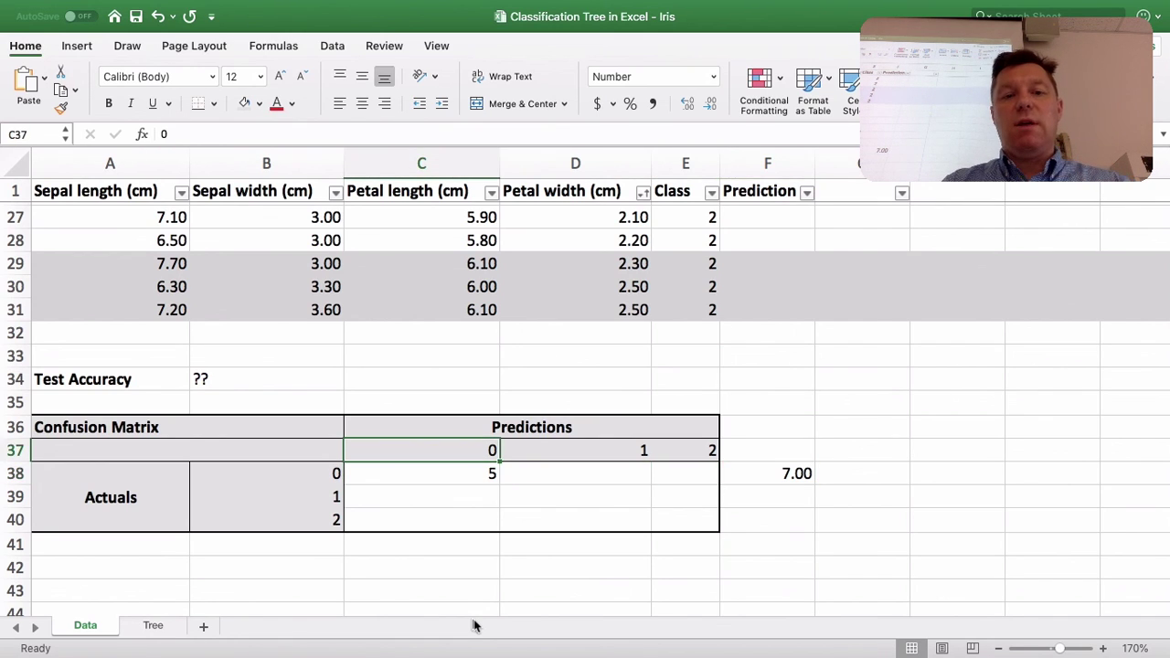
pyautogui.press('Down')
pyautogui.hotkey('shift', 'Right')
pyautogui.hotkey('shift', 'Right')
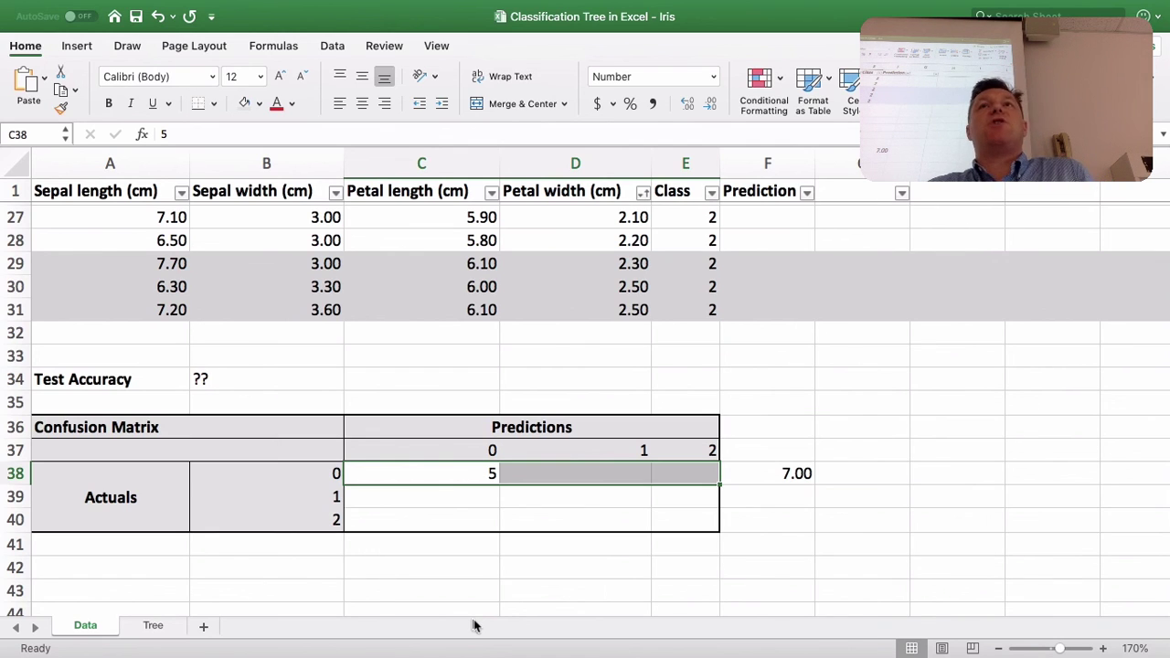
pyautogui.hotkey('shift', 'Left')
pyautogui.hotkey('shift', 'Left')
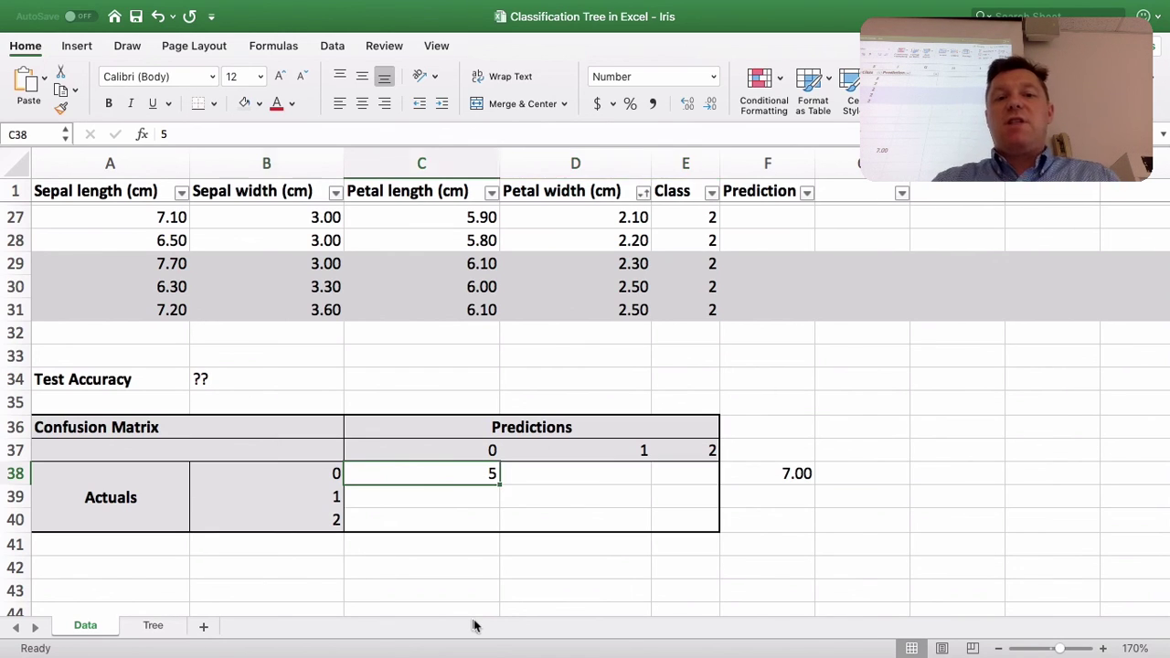
pyautogui.press('Right')
pyautogui.press('Right')
pyautogui.press('Left')
pyautogui.press('Left')
pyautogui.press('Right')
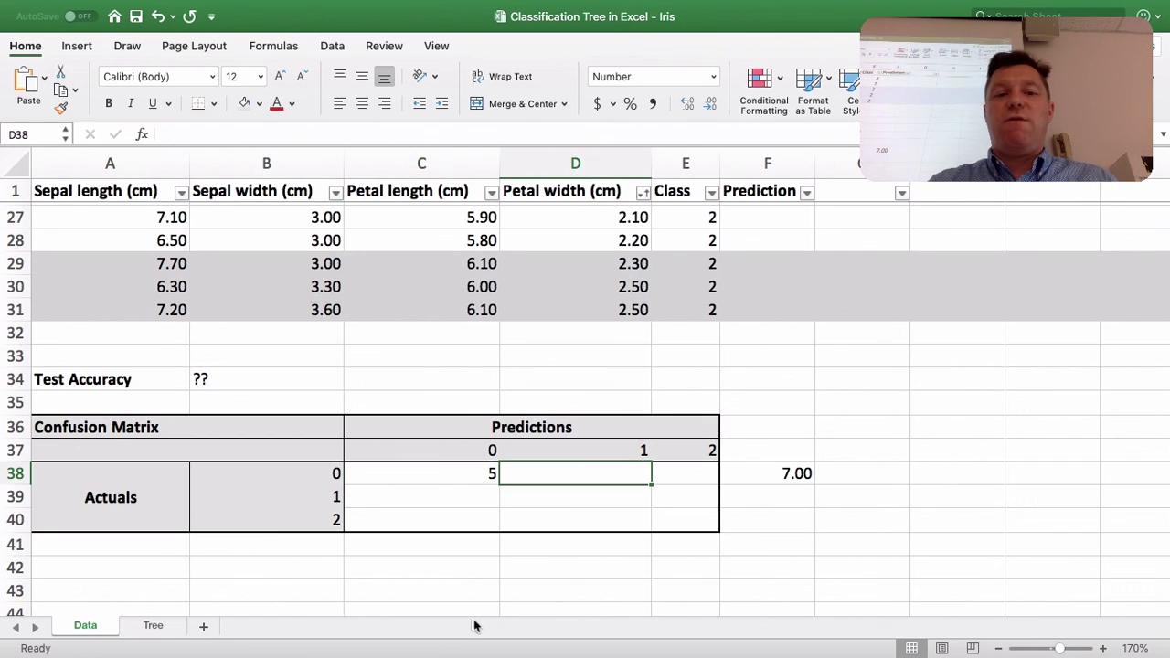
pyautogui.press('Left')
pyautogui.press('Right')
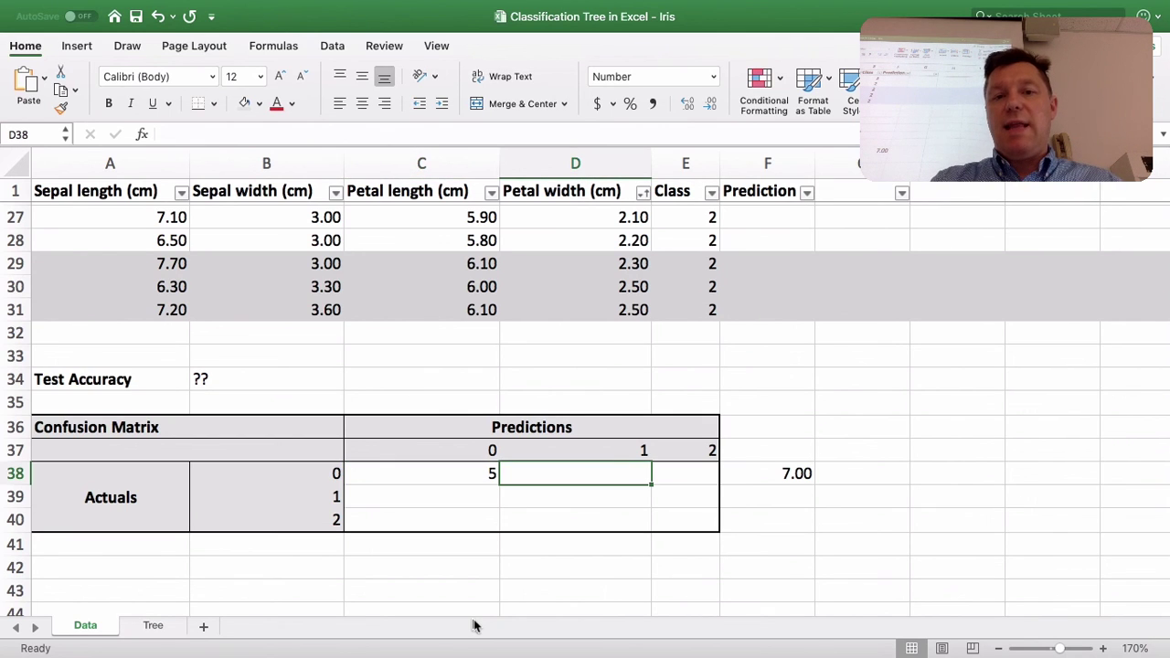
# Step: Complete the actual class 0 row of the confusion matrix with 2 in D38 and 0 in E38
pyautogui.scroll(8, 771, 503)
pyautogui.scroll(-7, 770, 504)
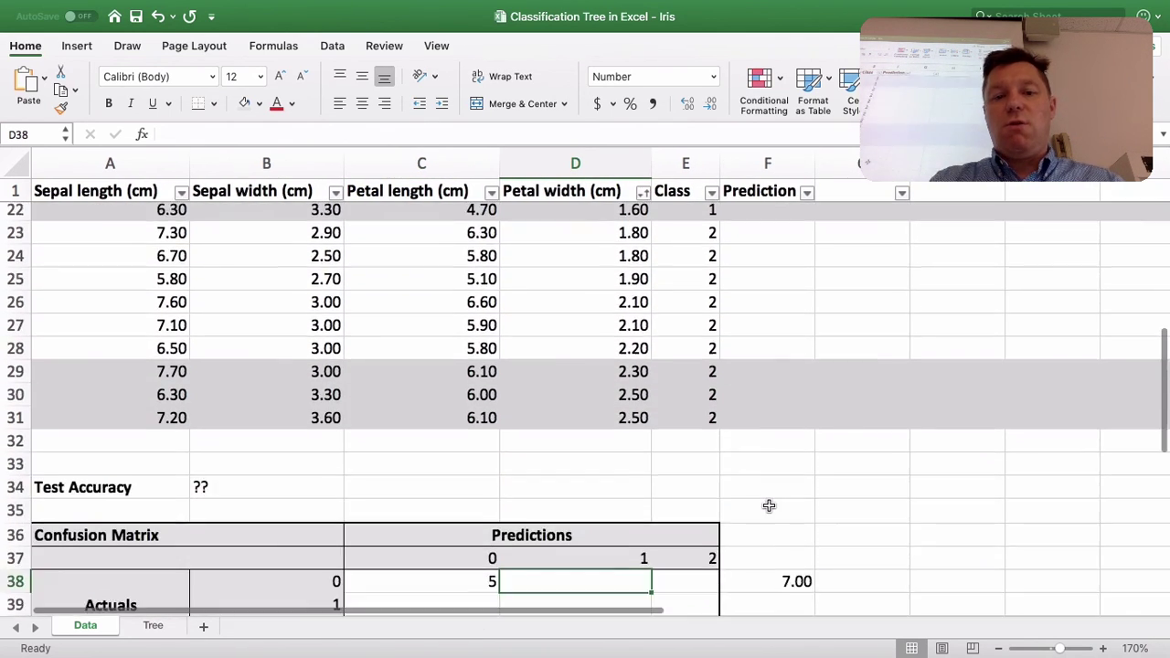
pyautogui.scroll(-2, 768, 505)
pyautogui.write('2')
pyautogui.press('Right')
pyautogui.write('0')
pyautogui.press('Return')
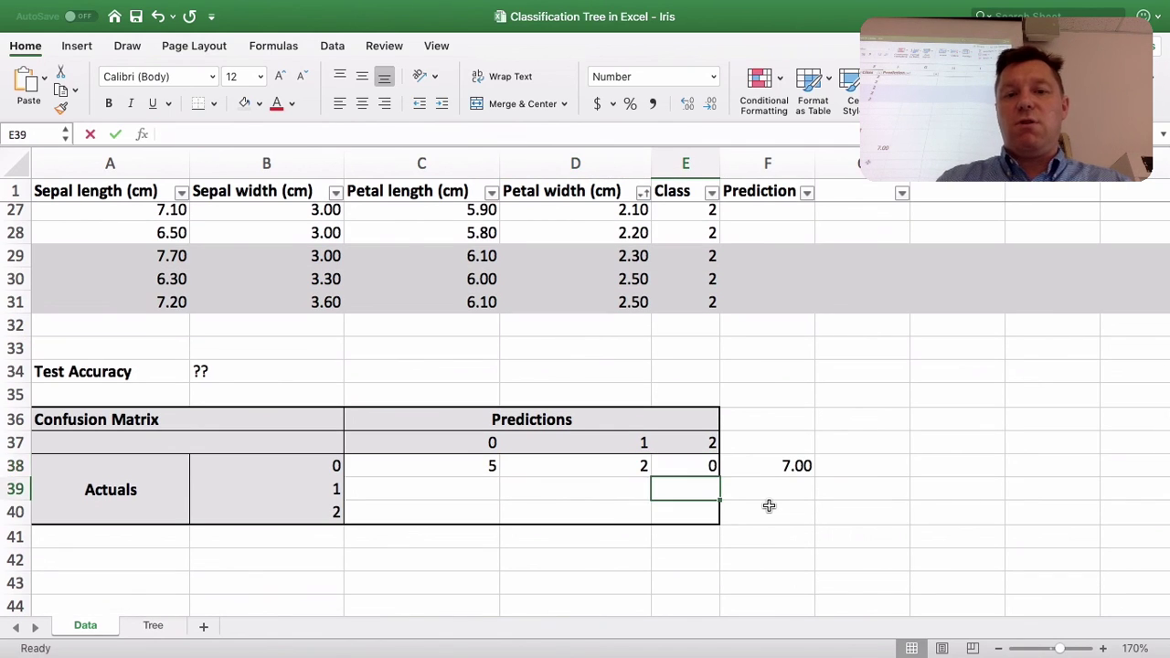
# Step: Enter =7 in F39 and F40 as the row totals for actual classes 1 and 2
pyautogui.press('Up')
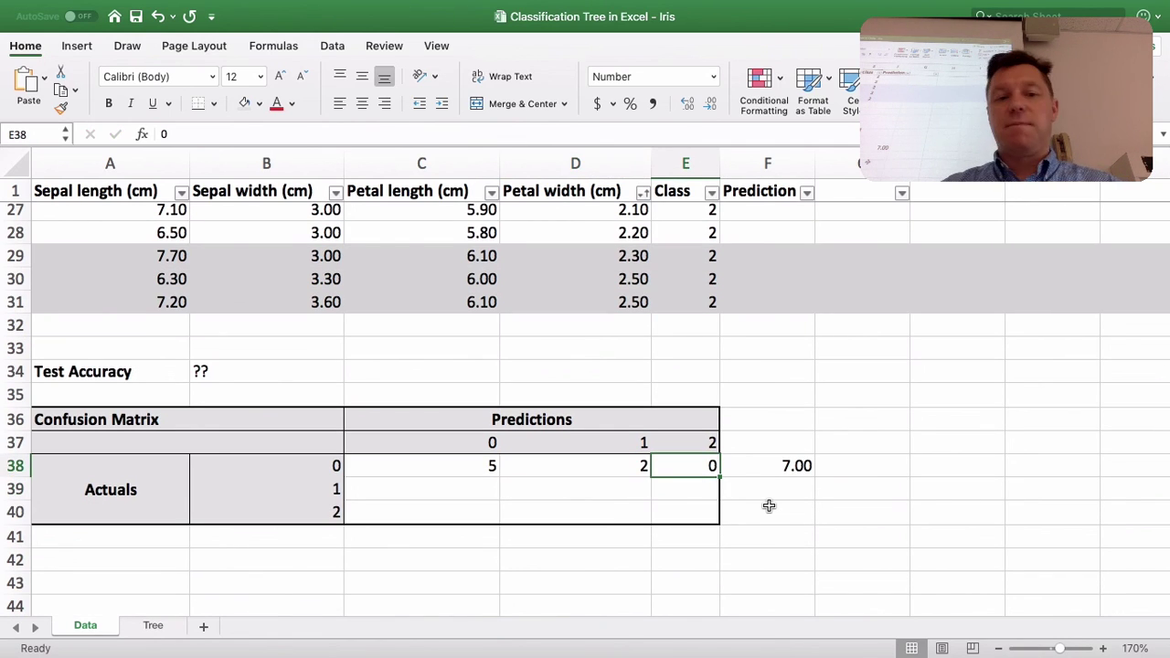
pyautogui.press('Return')
pyautogui.press('Right')
pyautogui.write('=7')
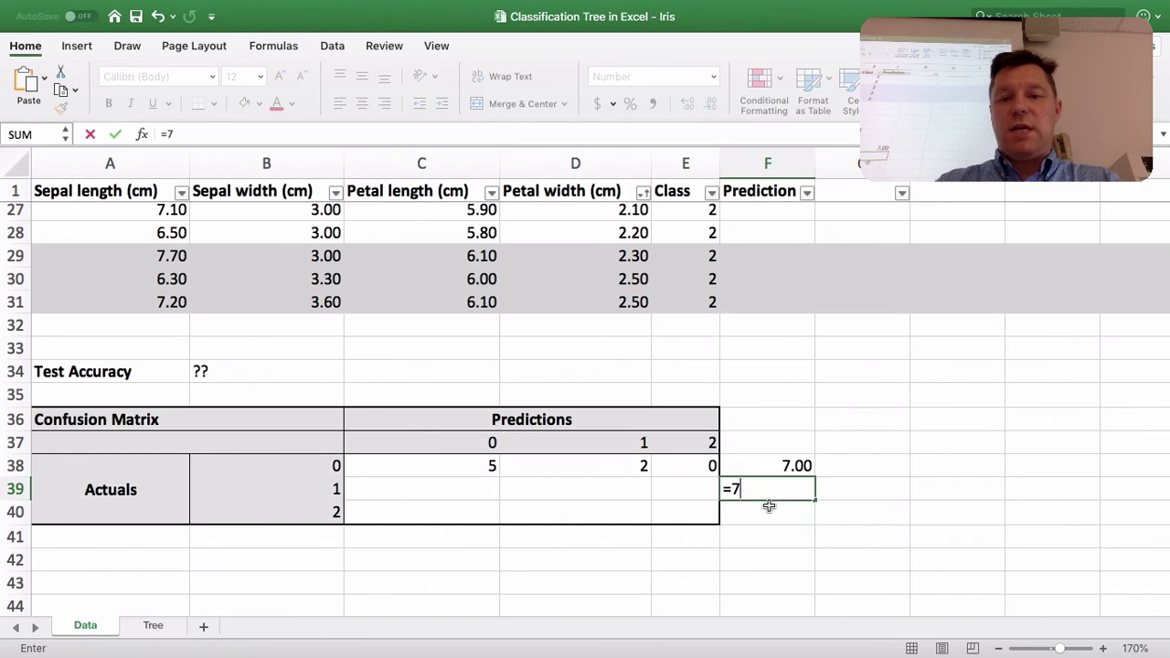
pyautogui.press('Return')
pyautogui.write('=7')
pyautogui.press('Return')
# Step: Highlight the empty confusion matrix cells C39:E40 for actual classes 1 and 2
pyautogui.press('Up')
pyautogui.press('Left')
pyautogui.press('Left')
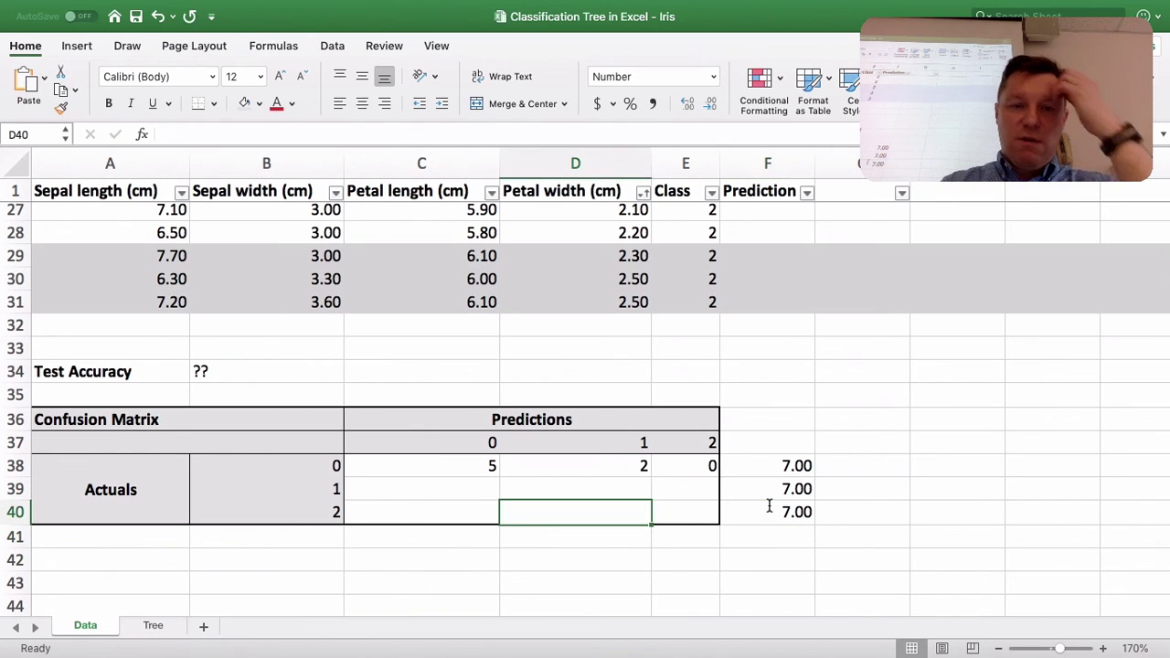
pyautogui.press('Left')
pyautogui.press('Up')
pyautogui.hotkey('shift', 'Down')
pyautogui.hotkey('shift', 'Right')
pyautogui.hotkey('shift', 'Right')
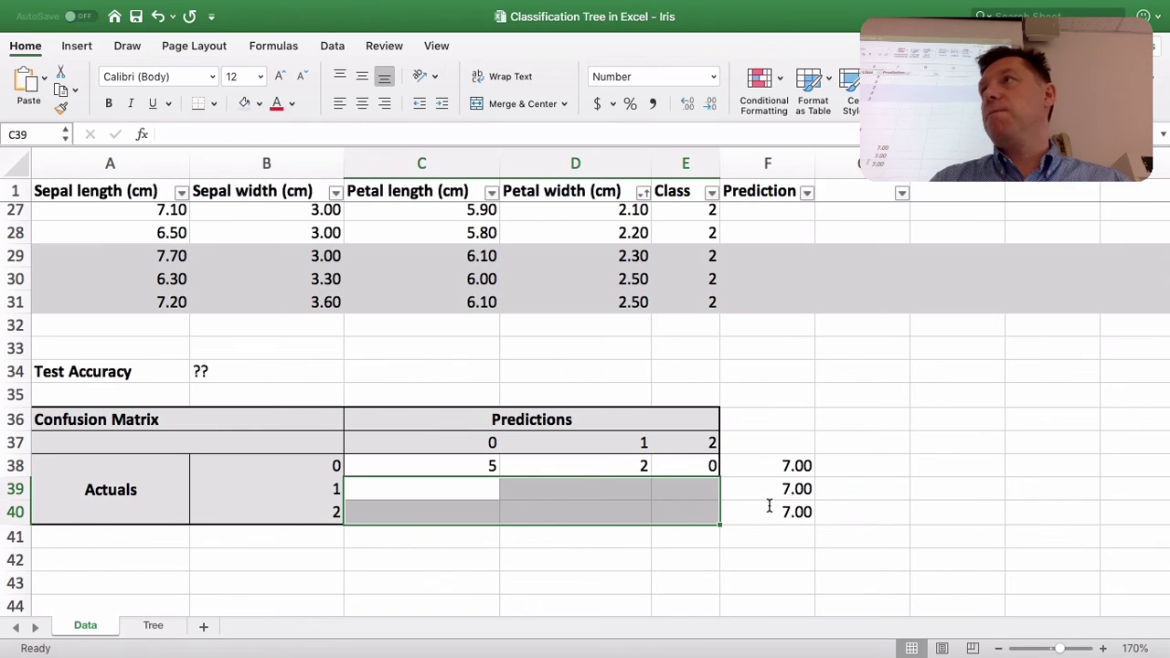
# Step: Set the confusion matrix's diagonal cells C38, D39 and E40 to 7 to illustrate fully correct predictions
pyautogui.press('Up')
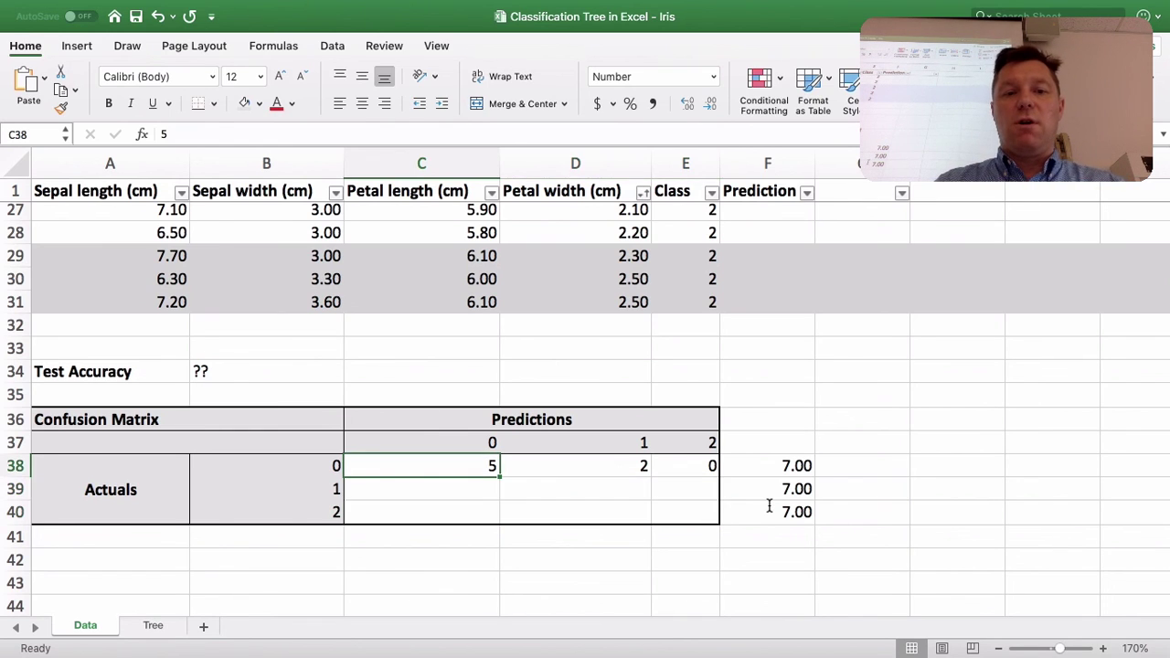
pyautogui.write('7')
pyautogui.press('Return')
pyautogui.press('Right')
pyautogui.write('7')
pyautogui.press('Return')
pyautogui.press('Right')
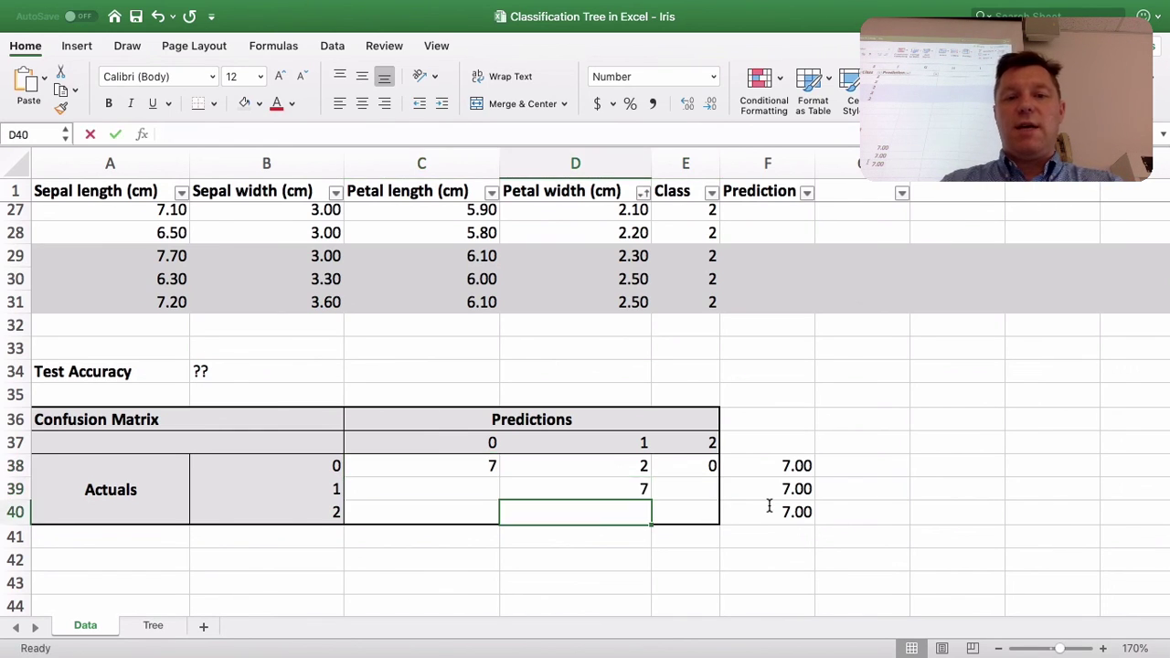
pyautogui.write('7')
pyautogui.press('Return')
# Step: Set confusion matrix cell D38, for actual class 0 predicted as 1, to 0
pyautogui.press('Up')
pyautogui.press('Up')
pyautogui.press('Left')
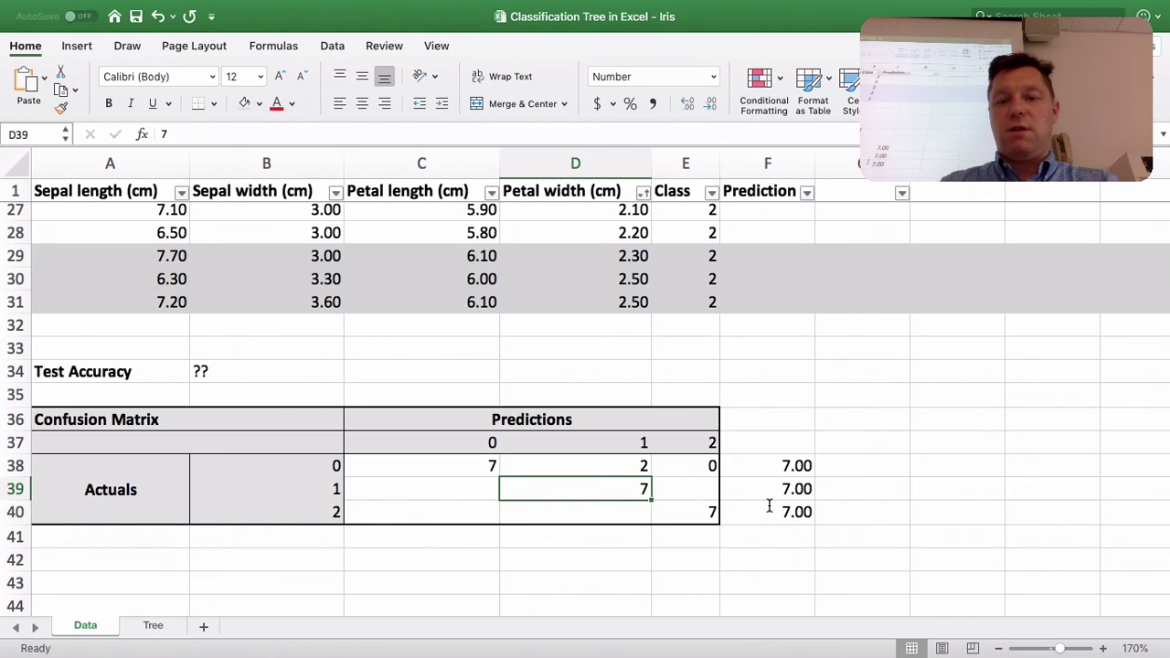
pyautogui.press('Down')
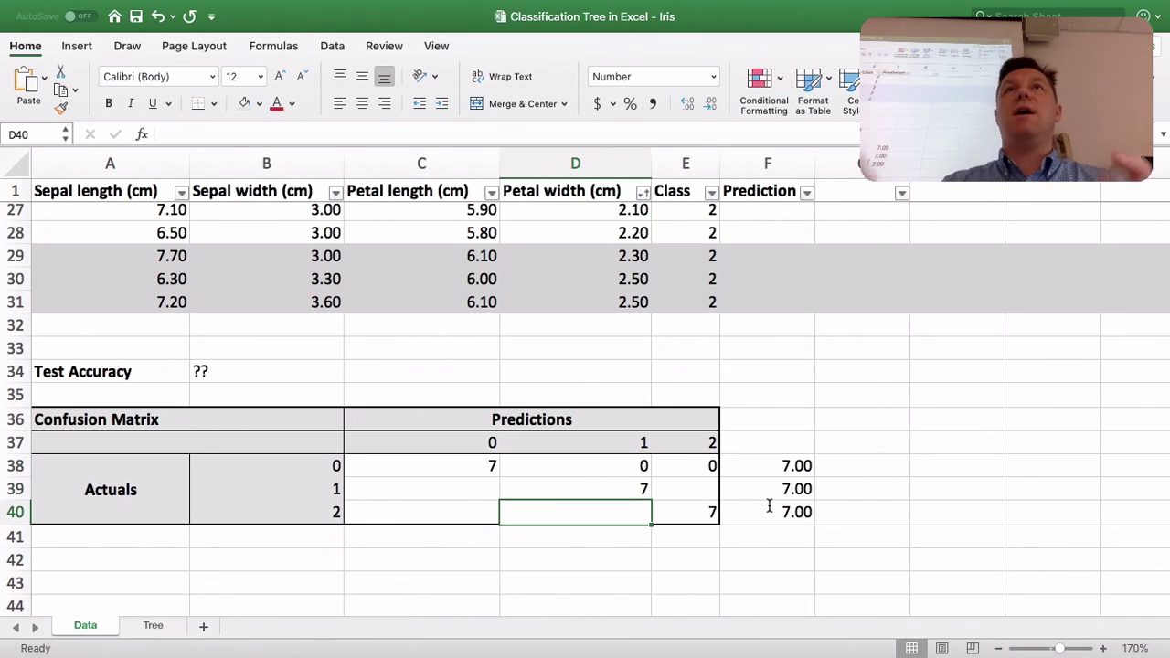